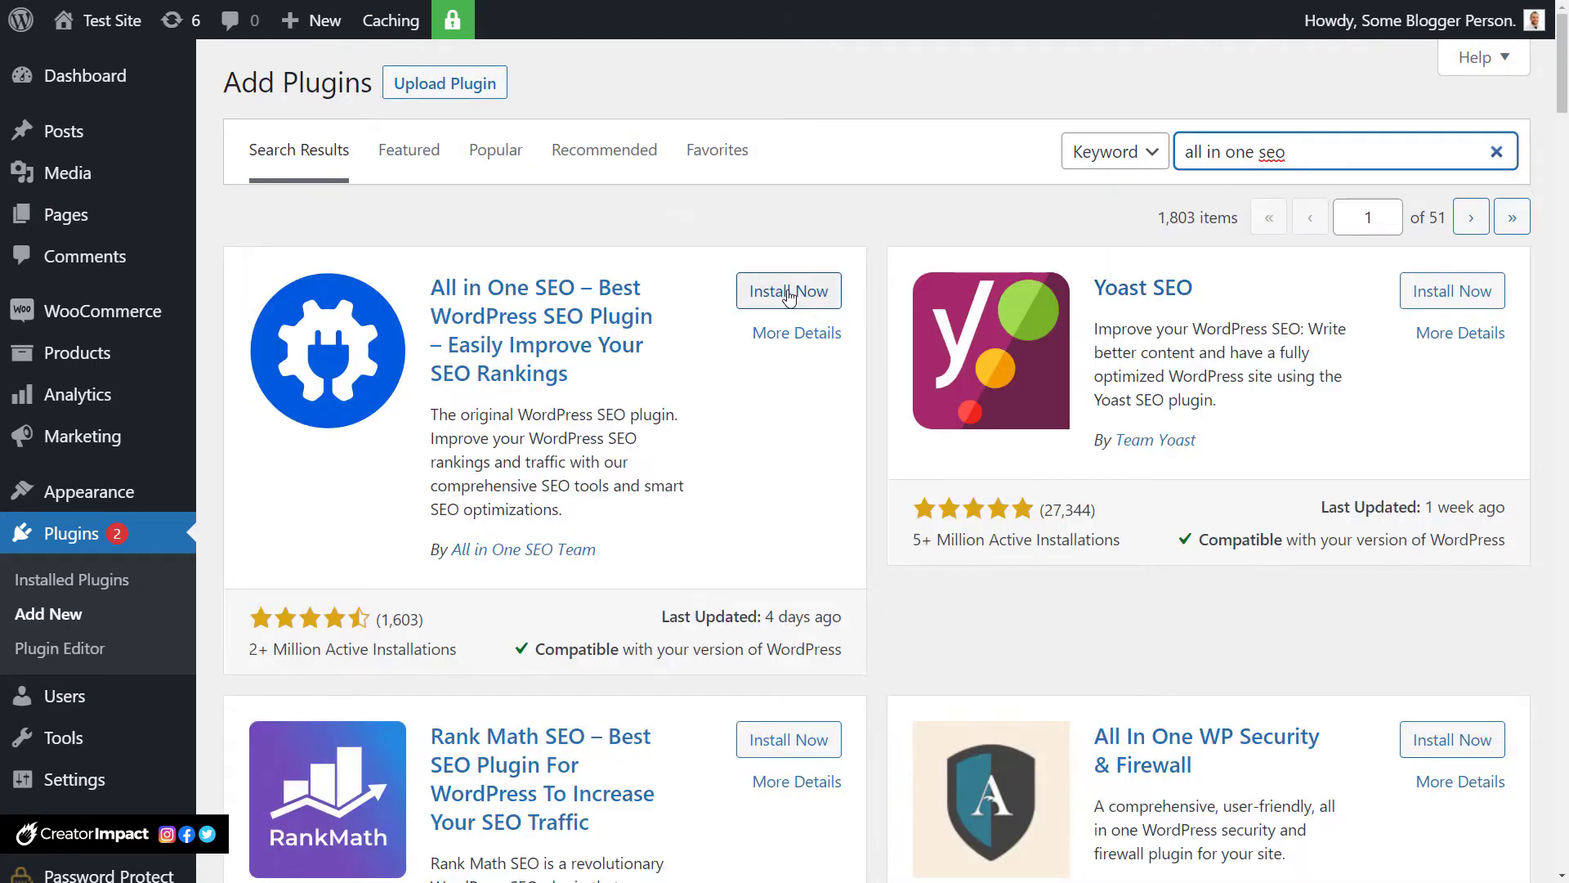
Install the All in One SEO plugin and start its setup wizard.
left_click(787, 293)
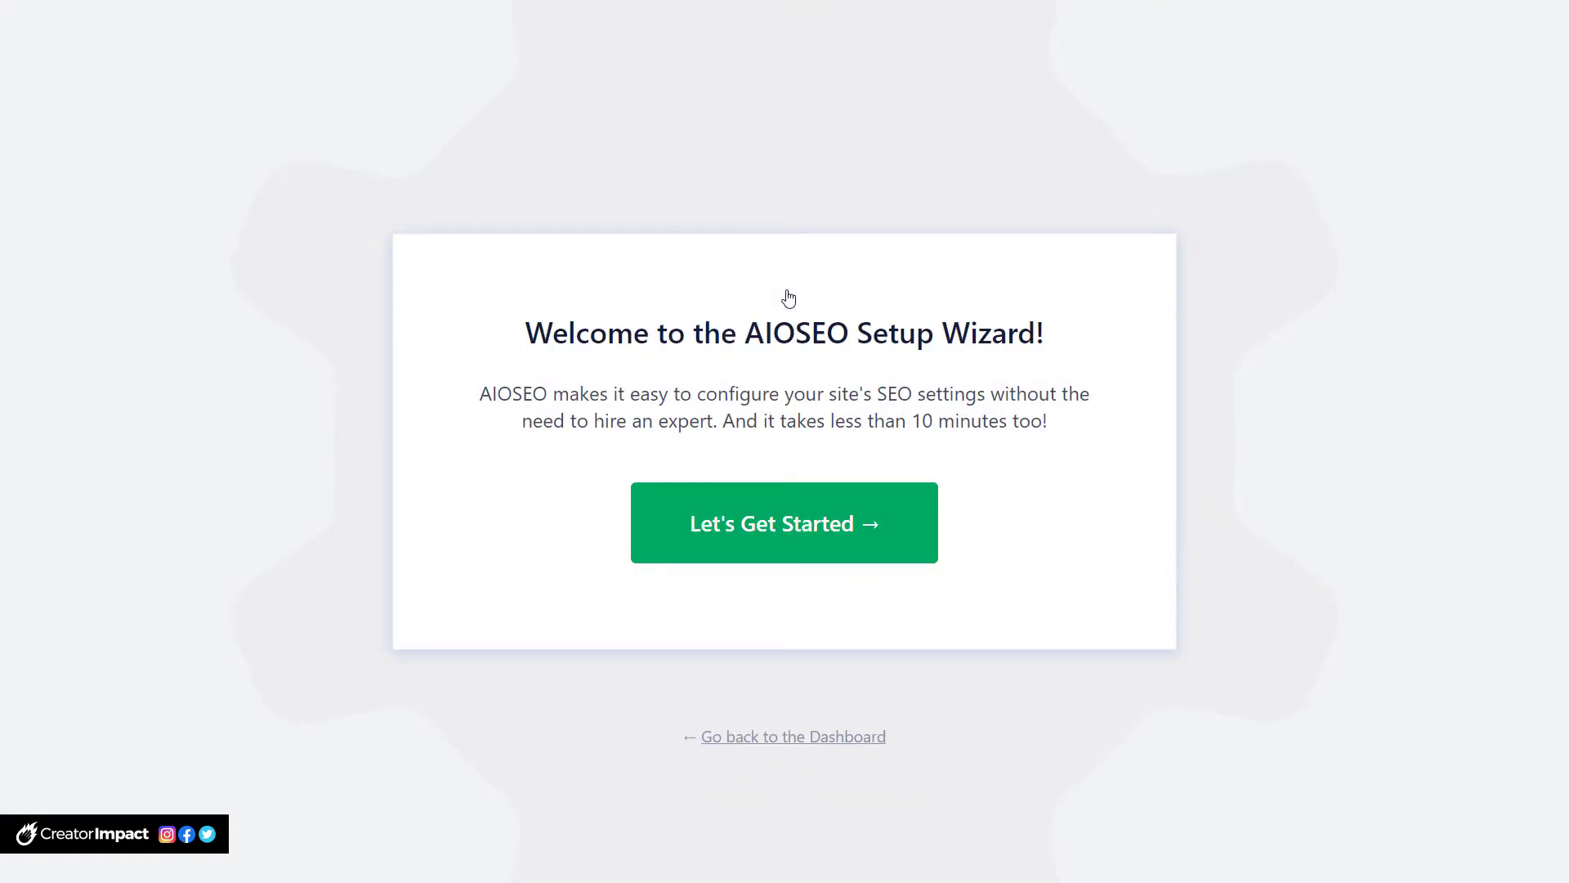
left_click(755, 525)
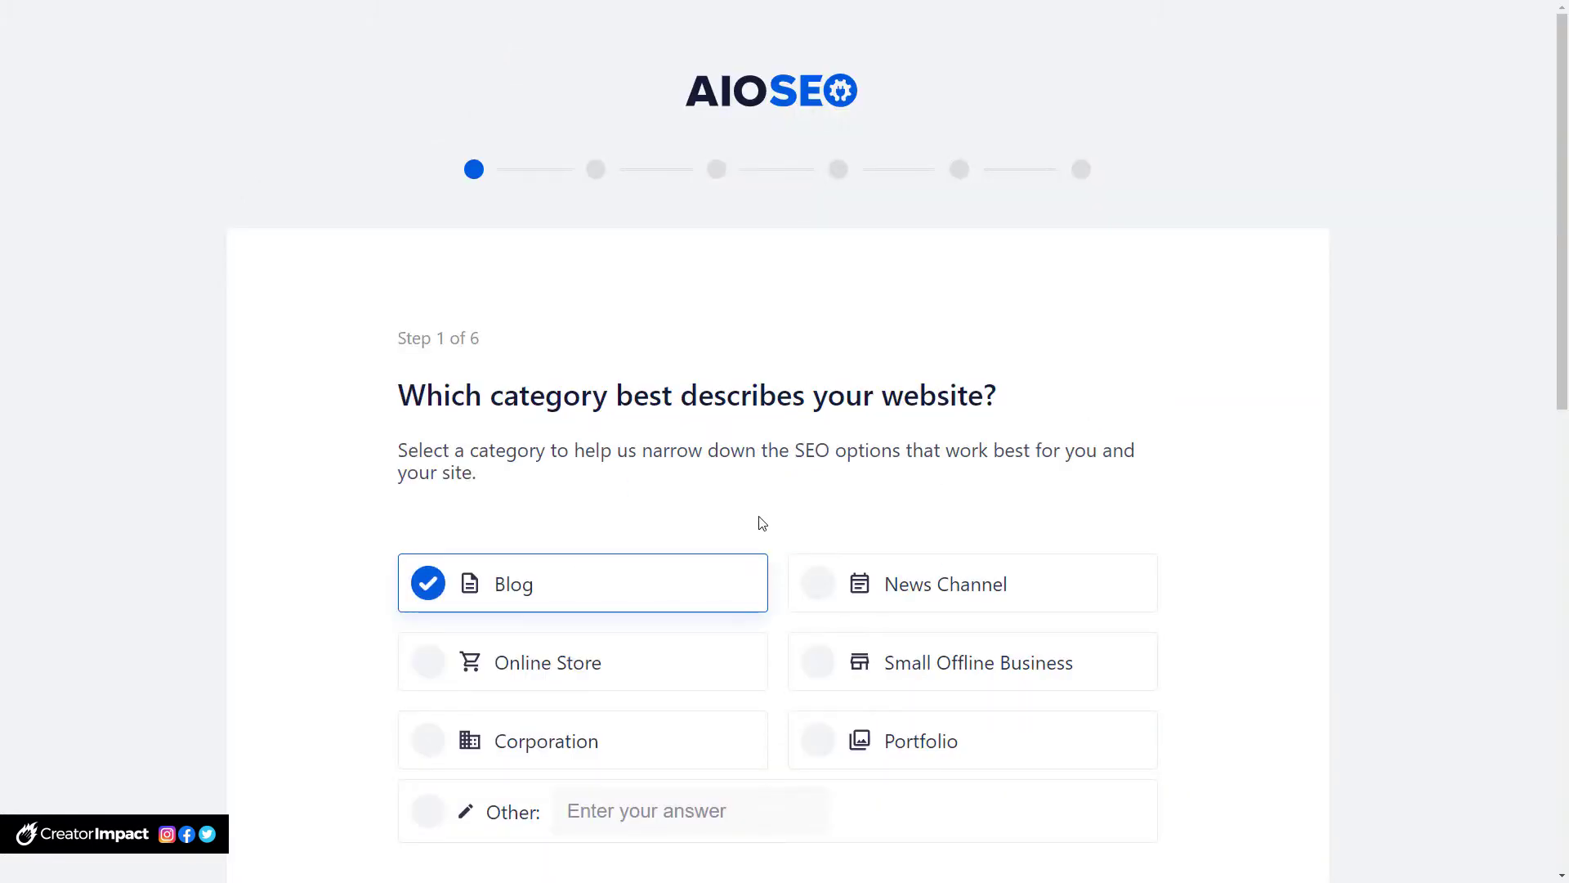
Replace the tags in the Home Page Title with the text "This is my Homepage!".
scroll(760, 523, "down", 3)
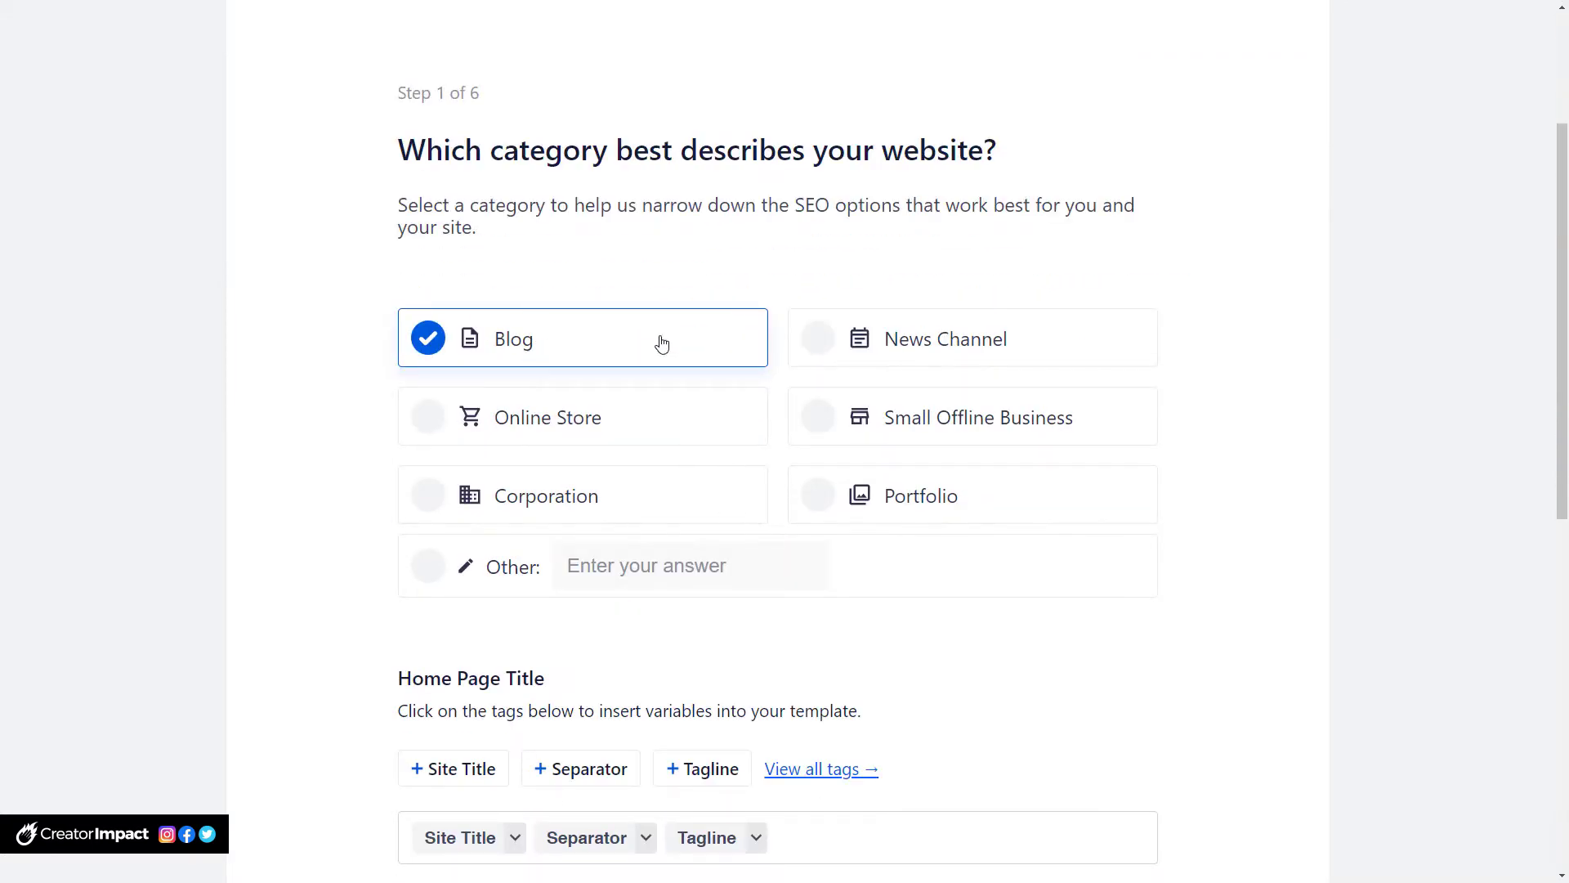
scroll(540, 352, "down", 1)
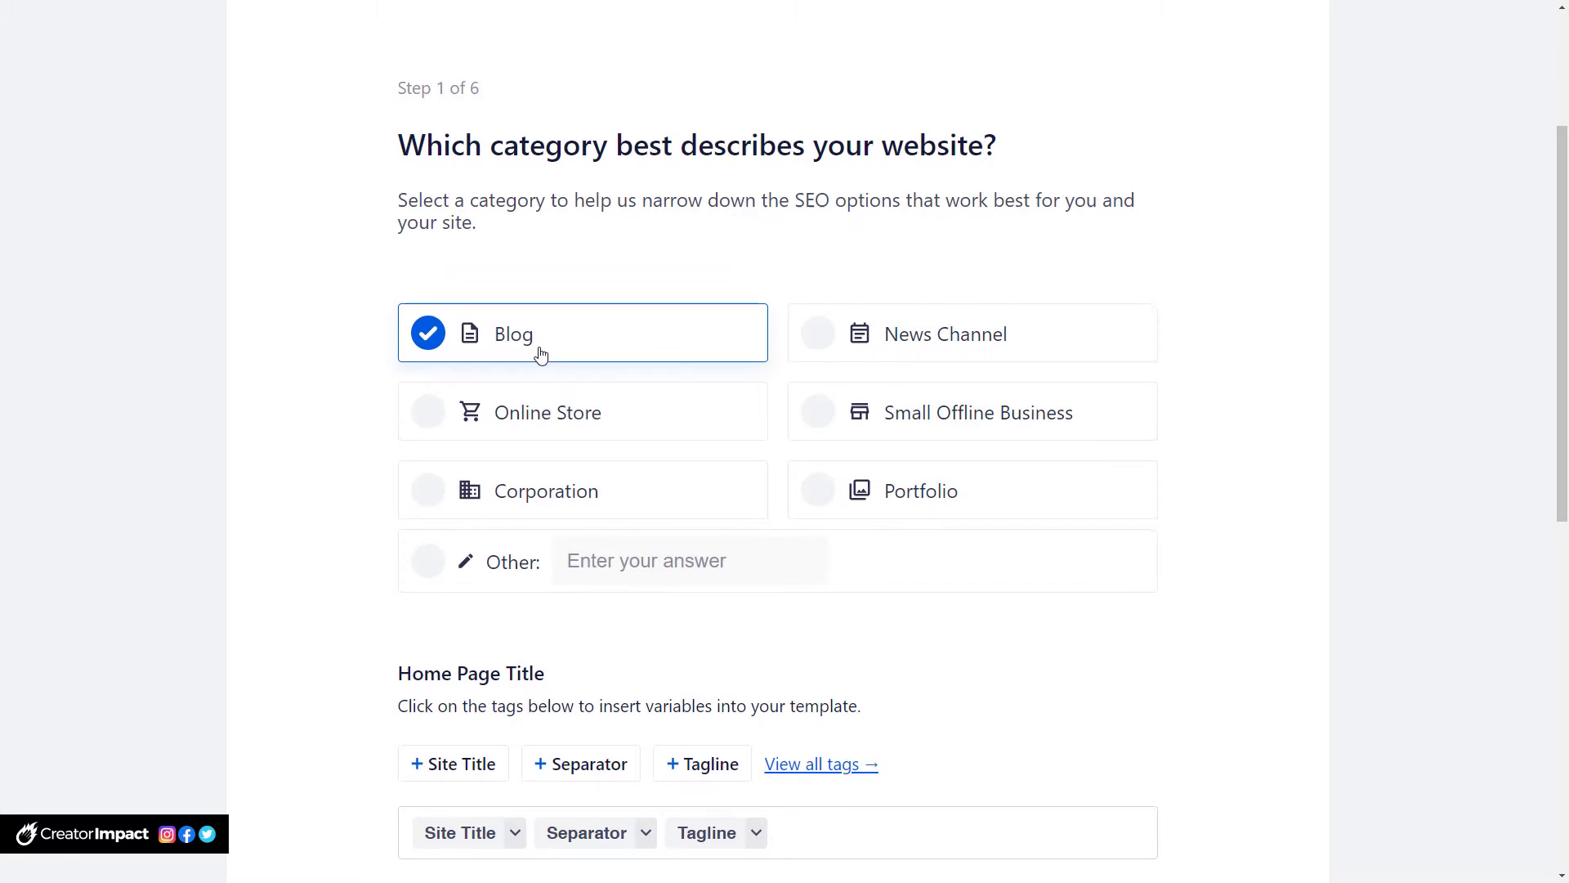
scroll(540, 352, "down", 3)
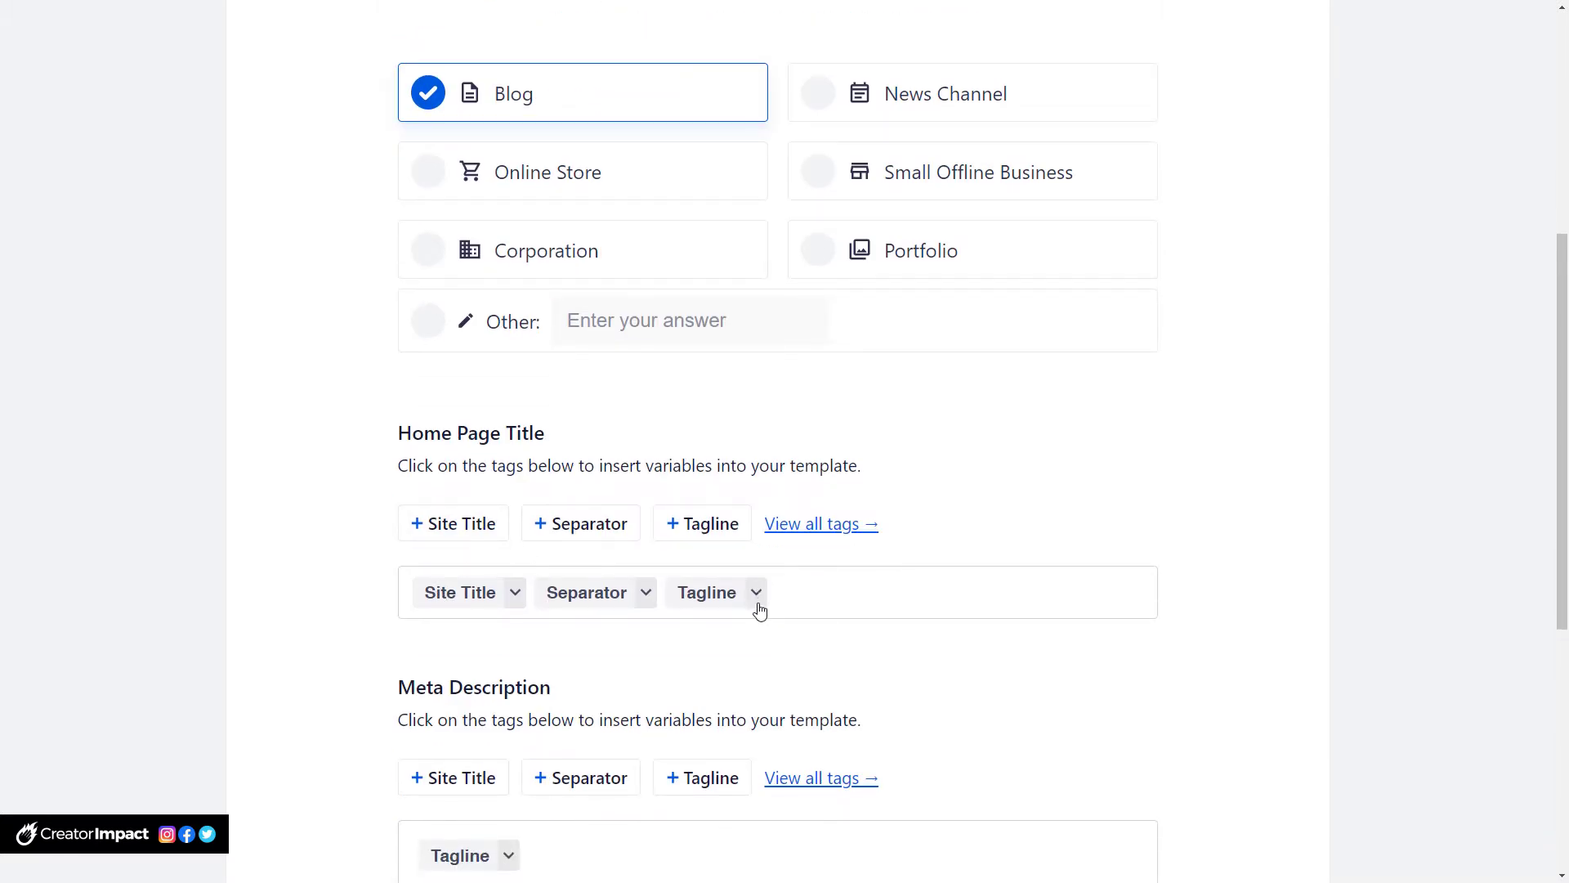
left_click(797, 594)
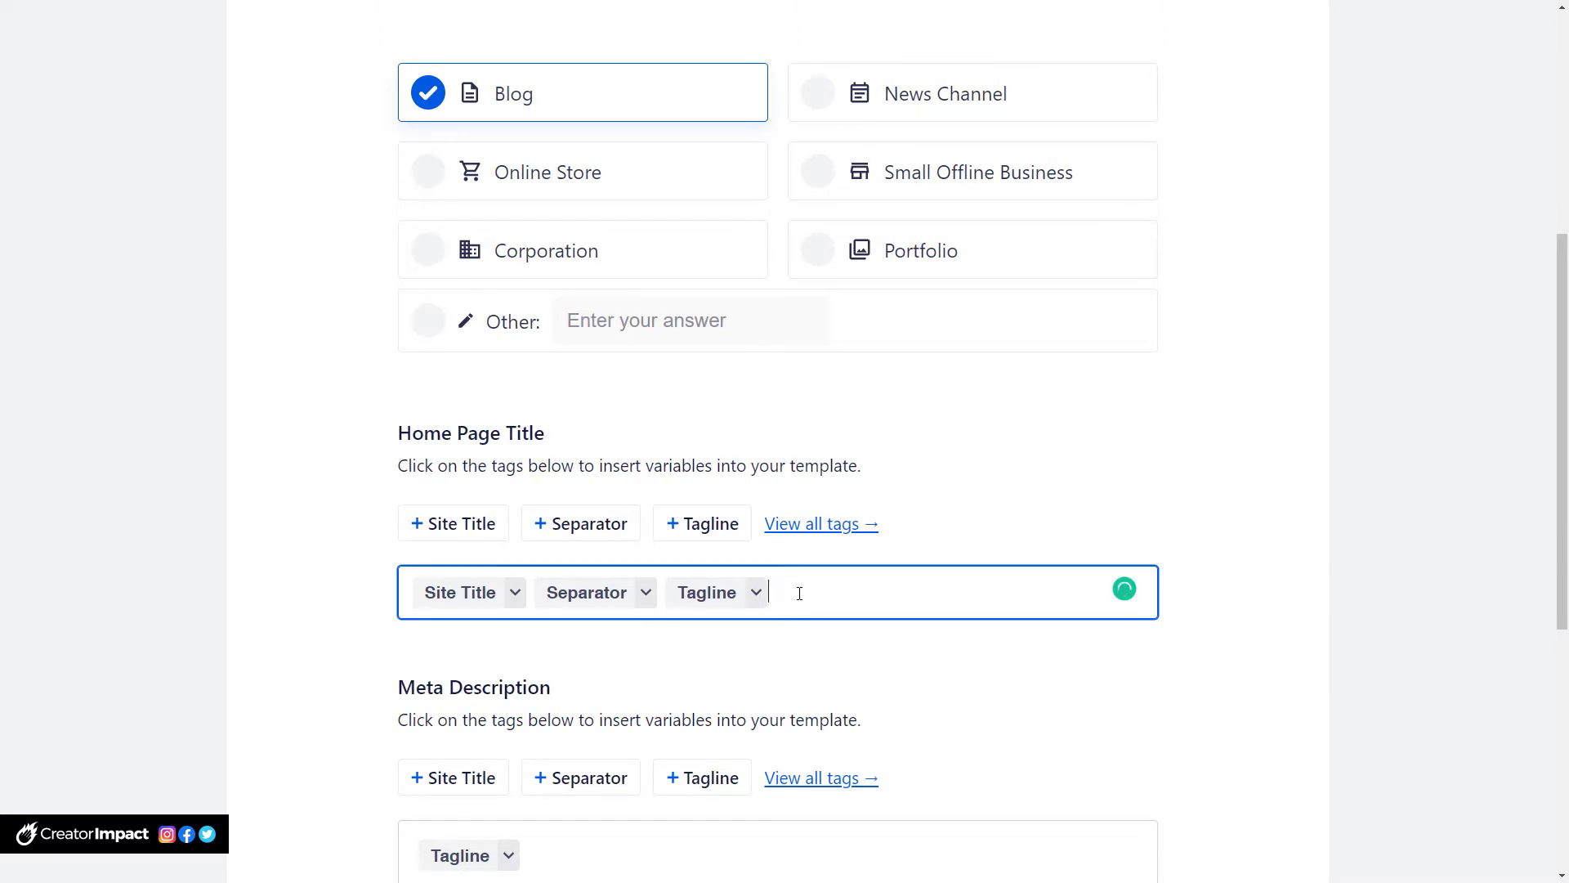
key("BackSpace")
key("BackSpace")
key("BackSpace")
type("T")
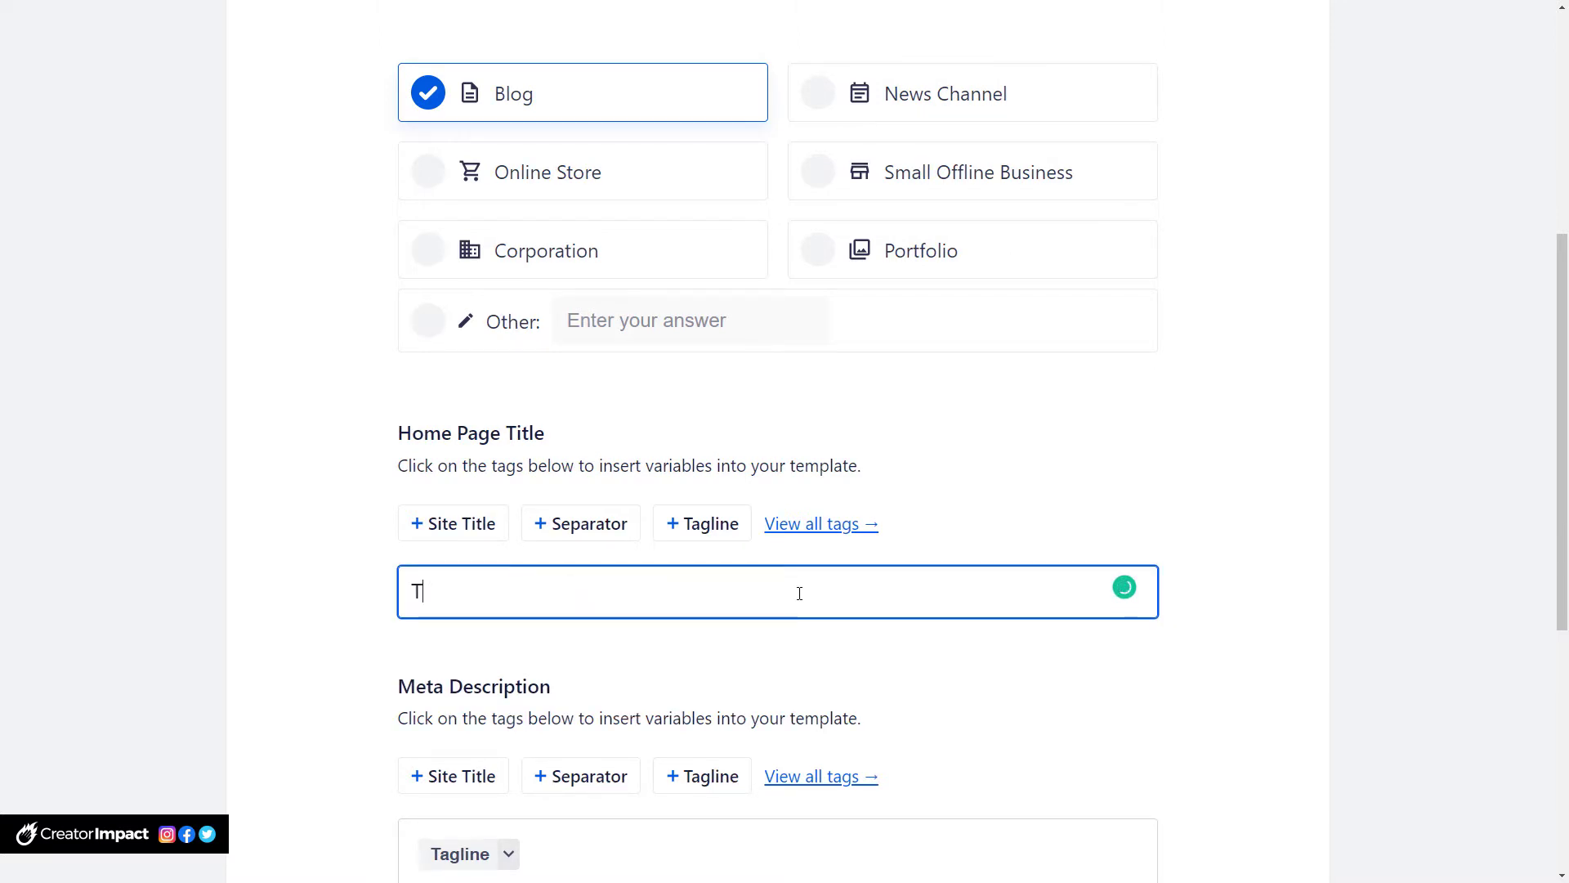
type("his is my Homepage")
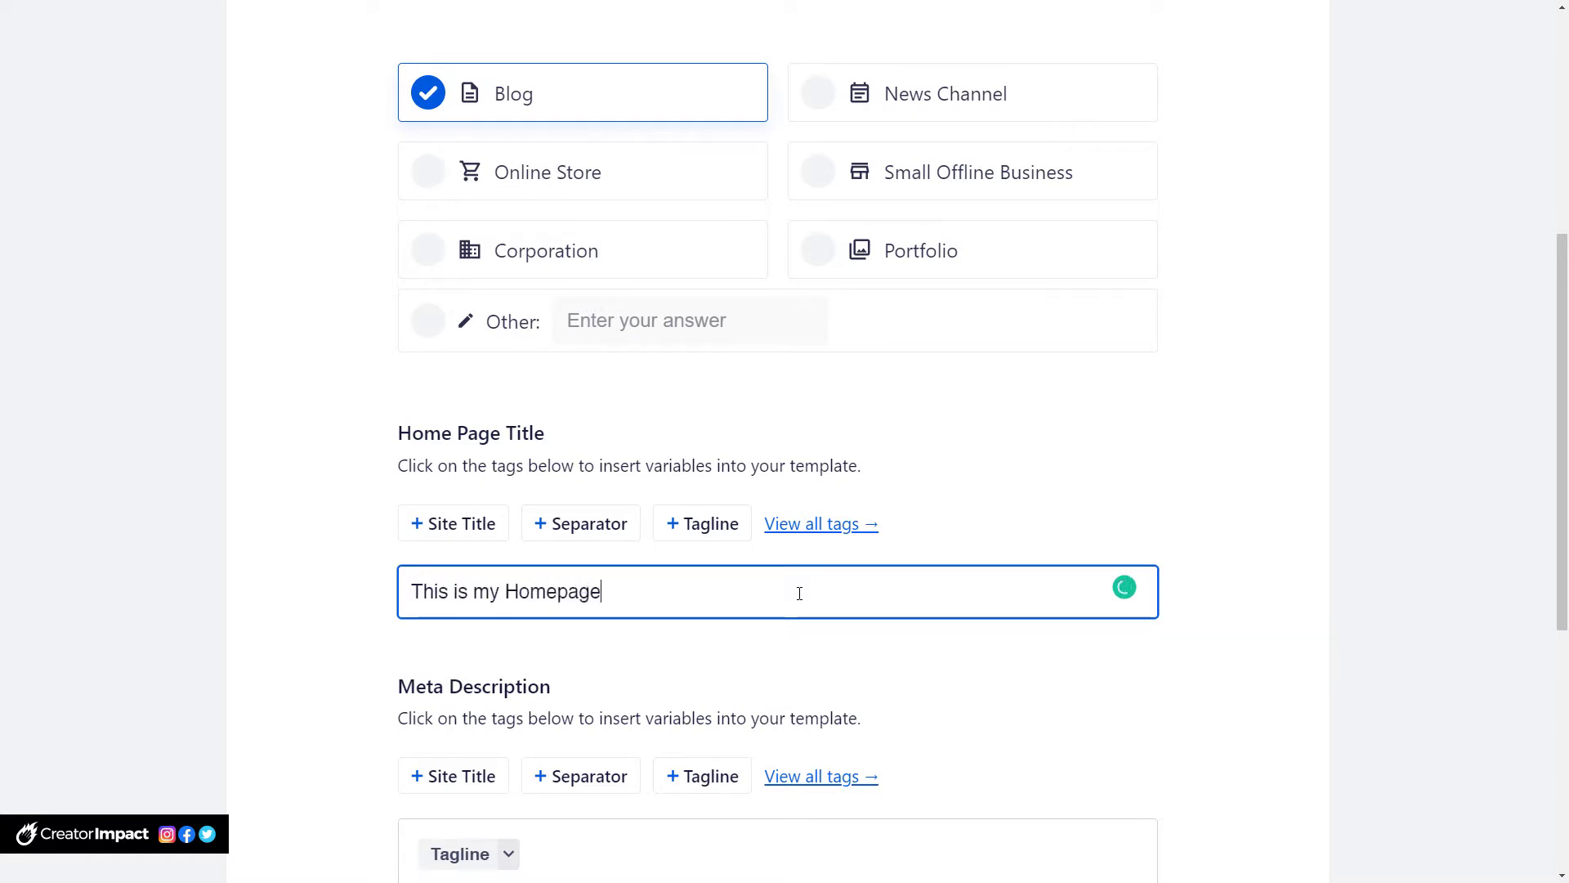
type("!")
Replace the Home Page Title with "Keyword Rich website name / description!".
left_click_drag(766, 586, 272, 572)
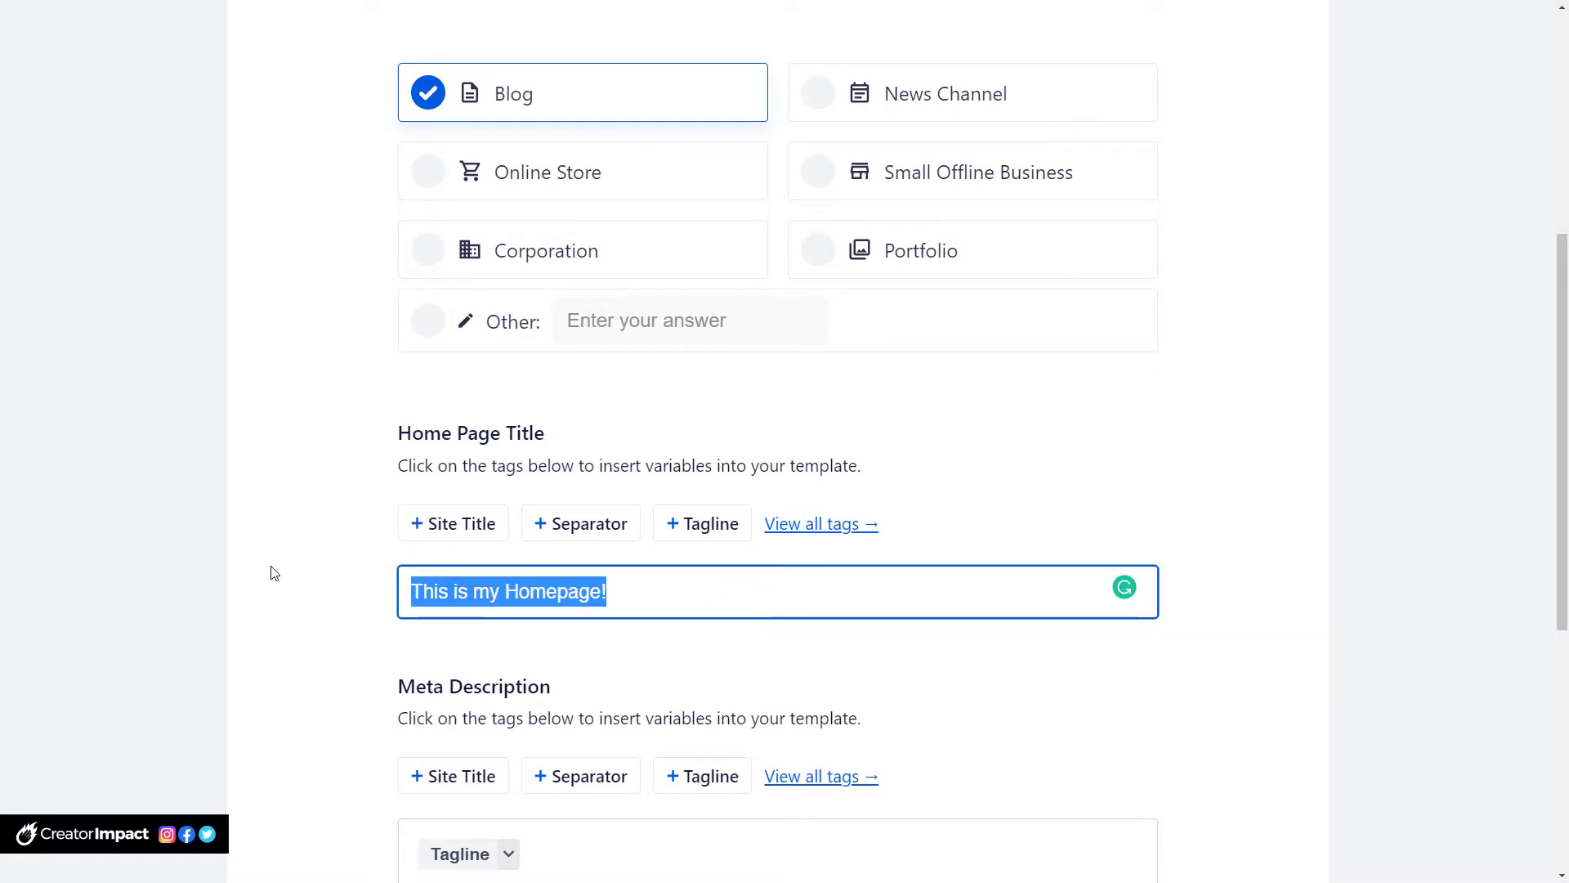
type("Keyword R")
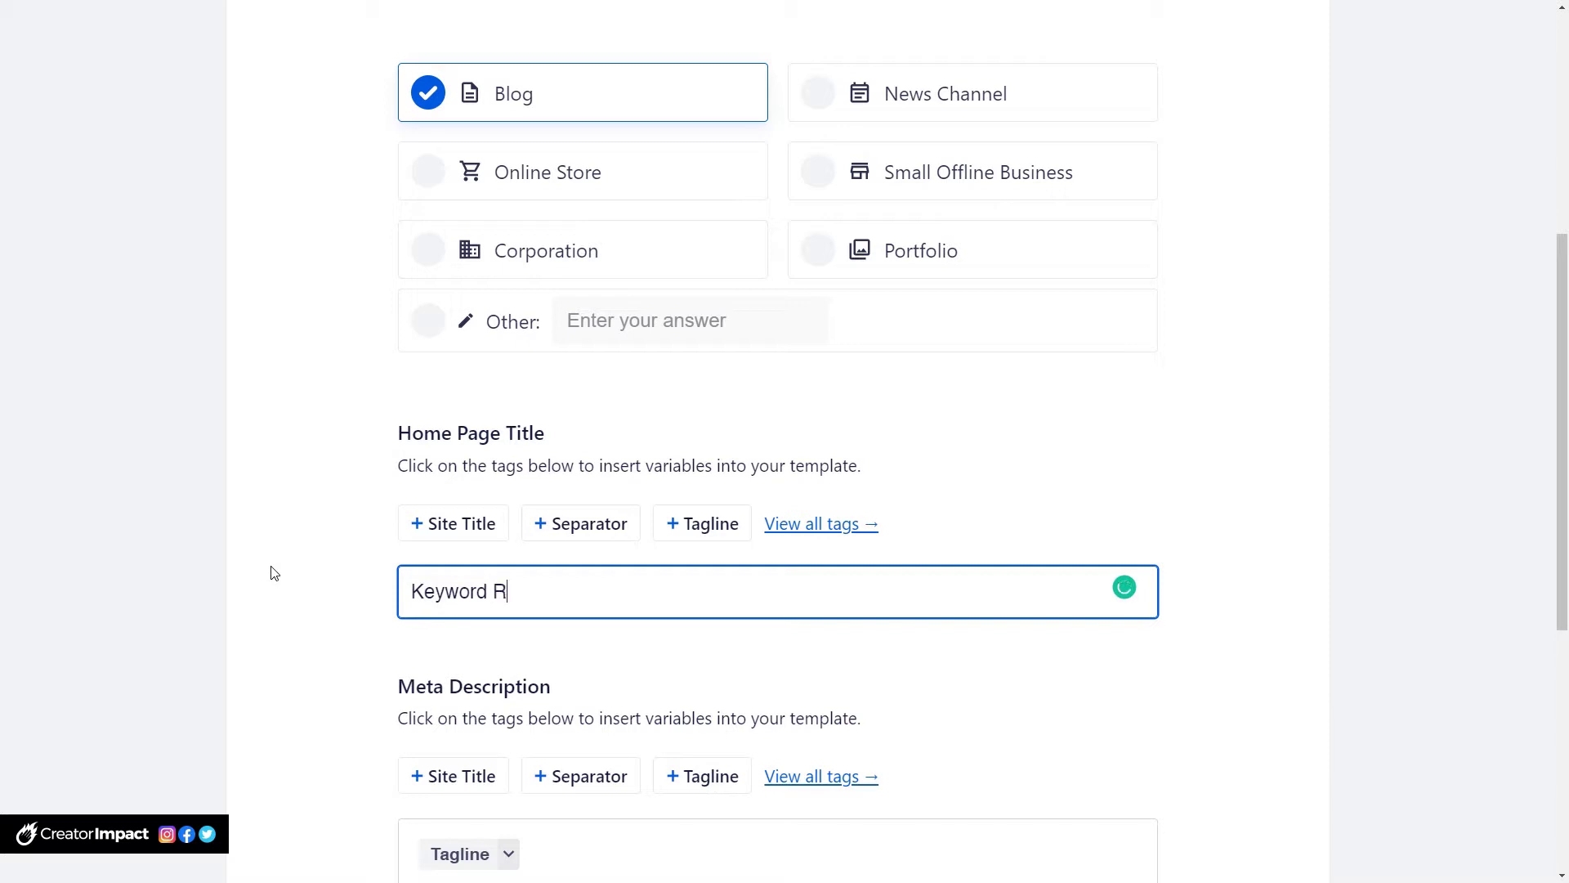
type("ich website name")
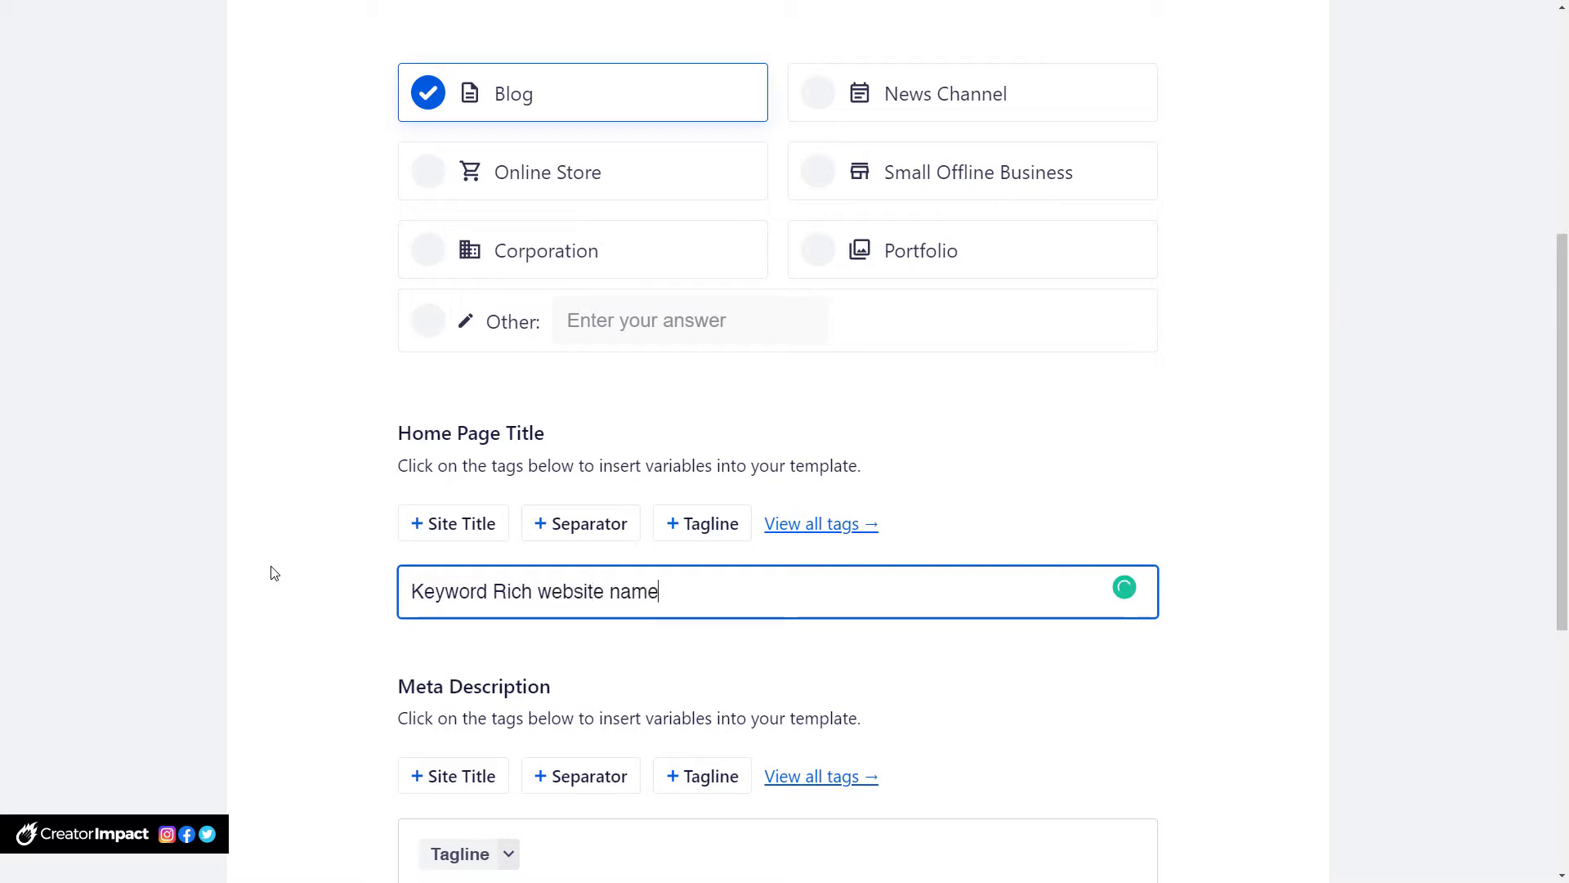
type(" / s")
type("escription!")
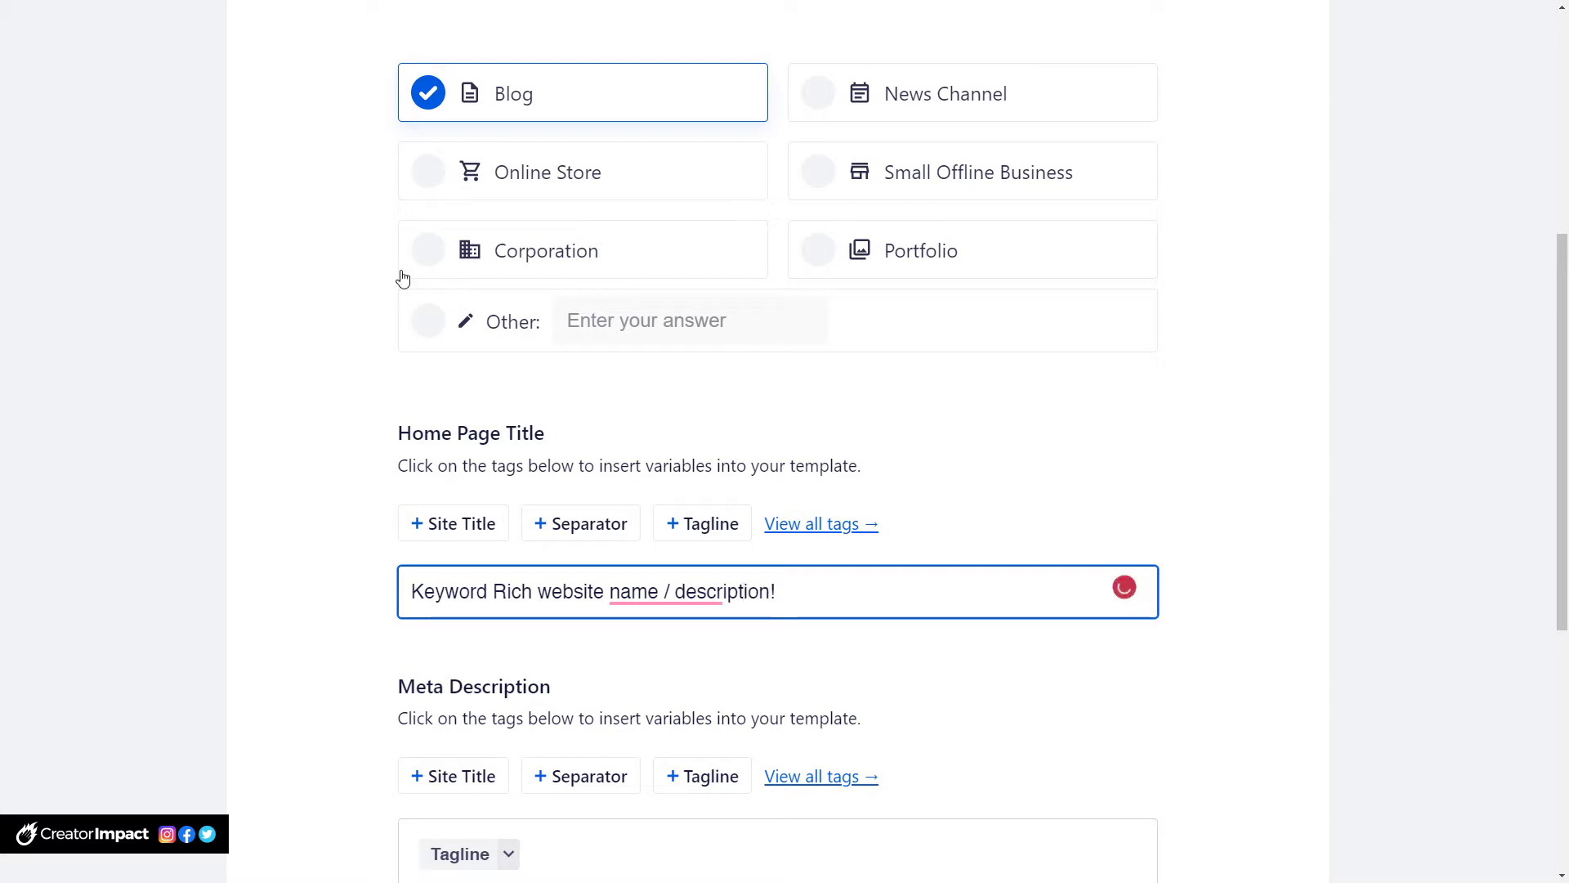
Replace the Meta Description with "Welcome to our website, we do this awesome keyword thing!" and save to continue to the additional site information.
scroll(416, 308, "down", 4)
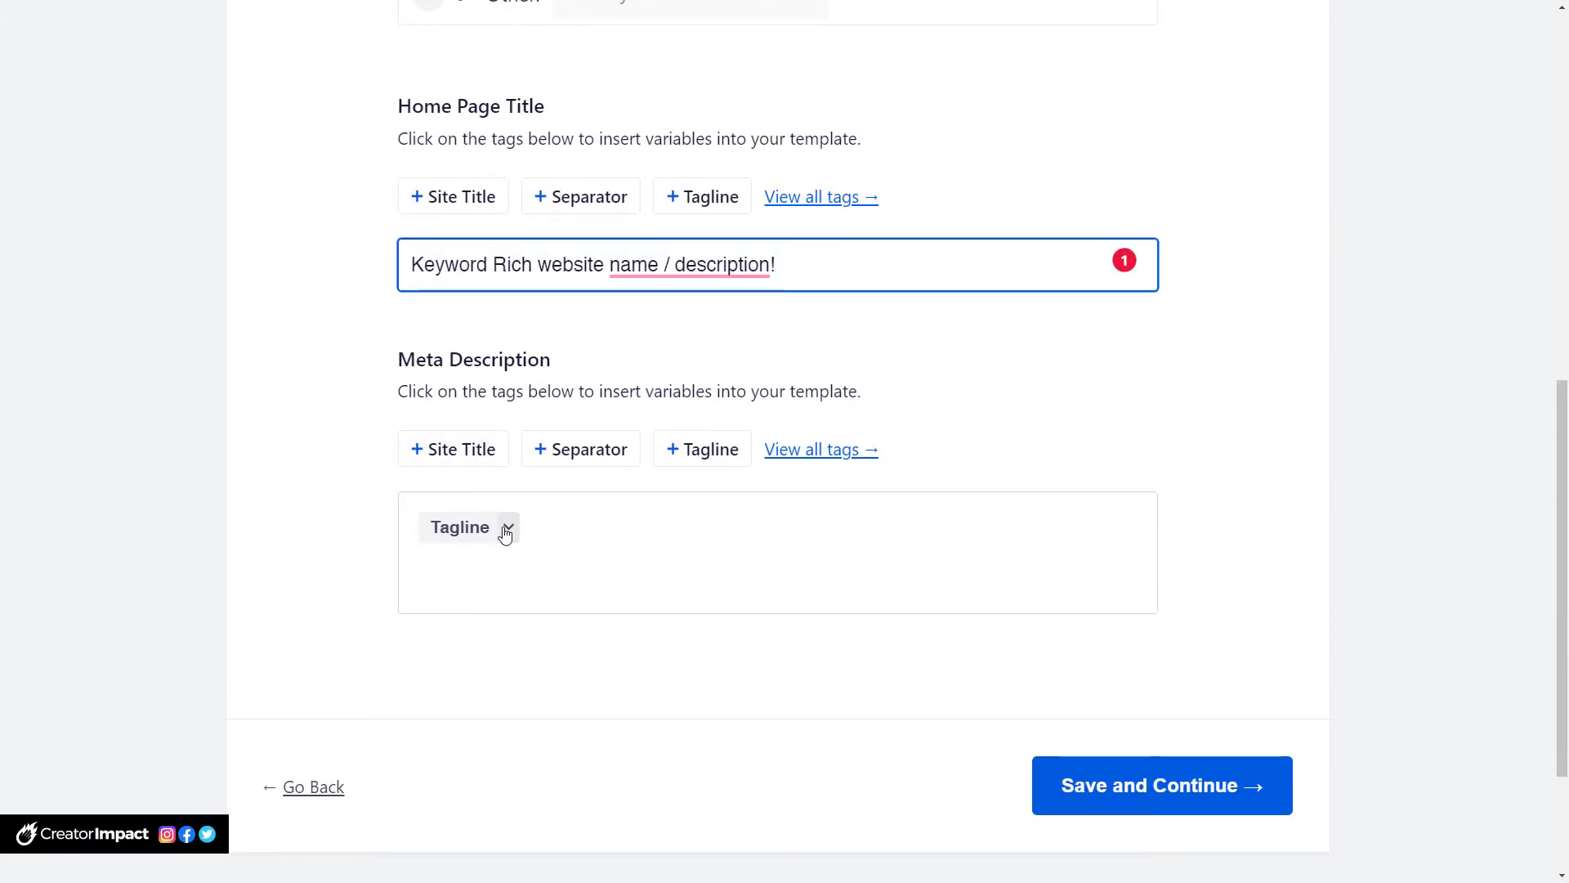
left_click(541, 531)
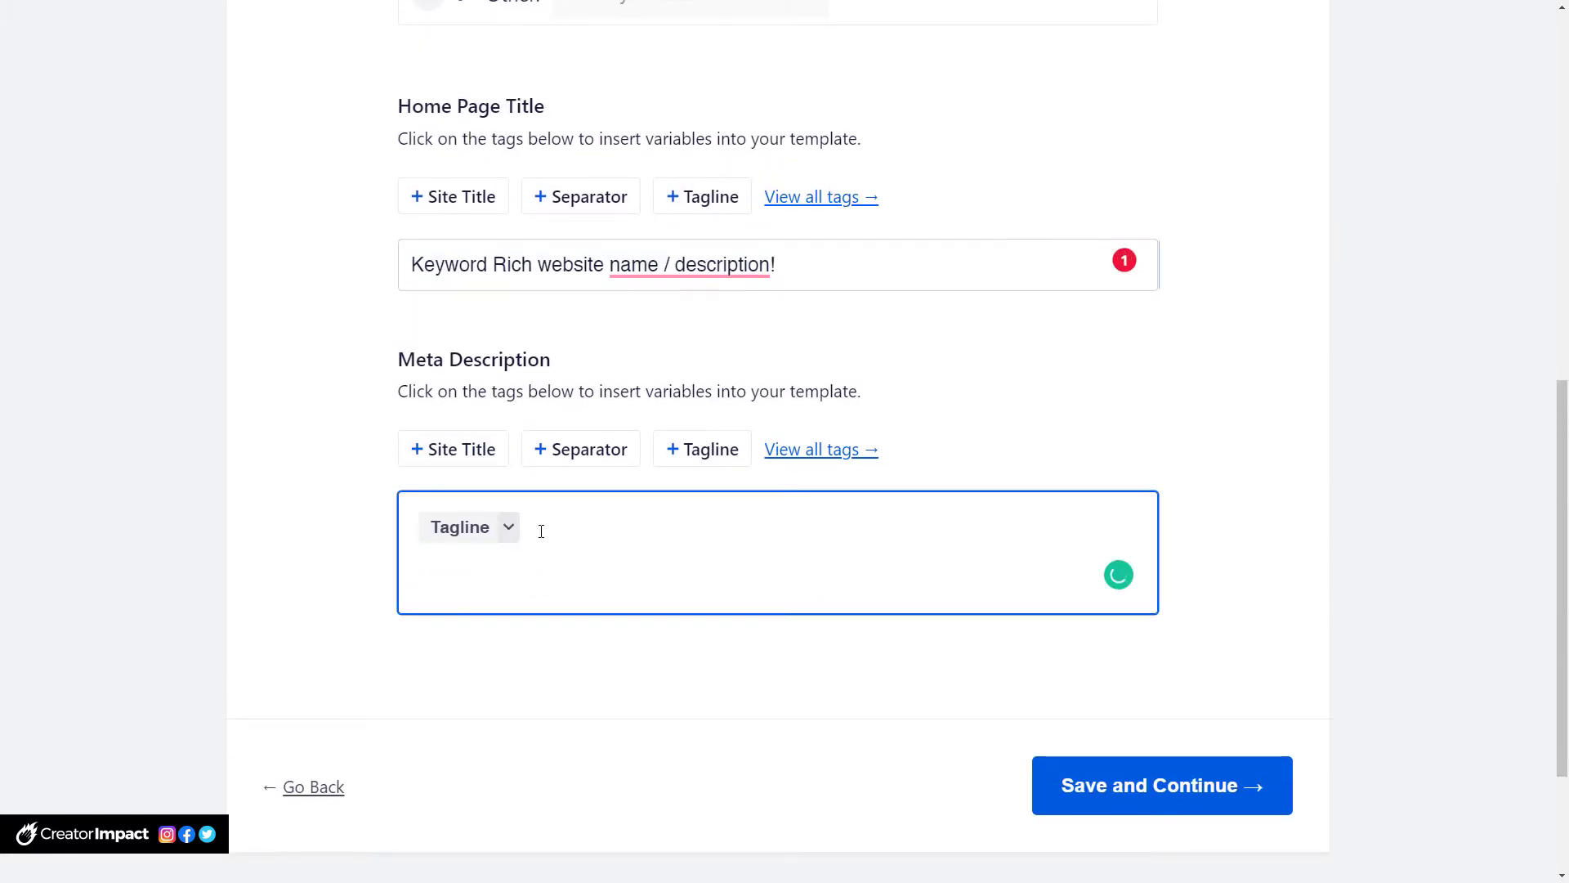
key("BackSpace")
left_click(466, 450)
key("ctrl+a")
key("BackSpace")
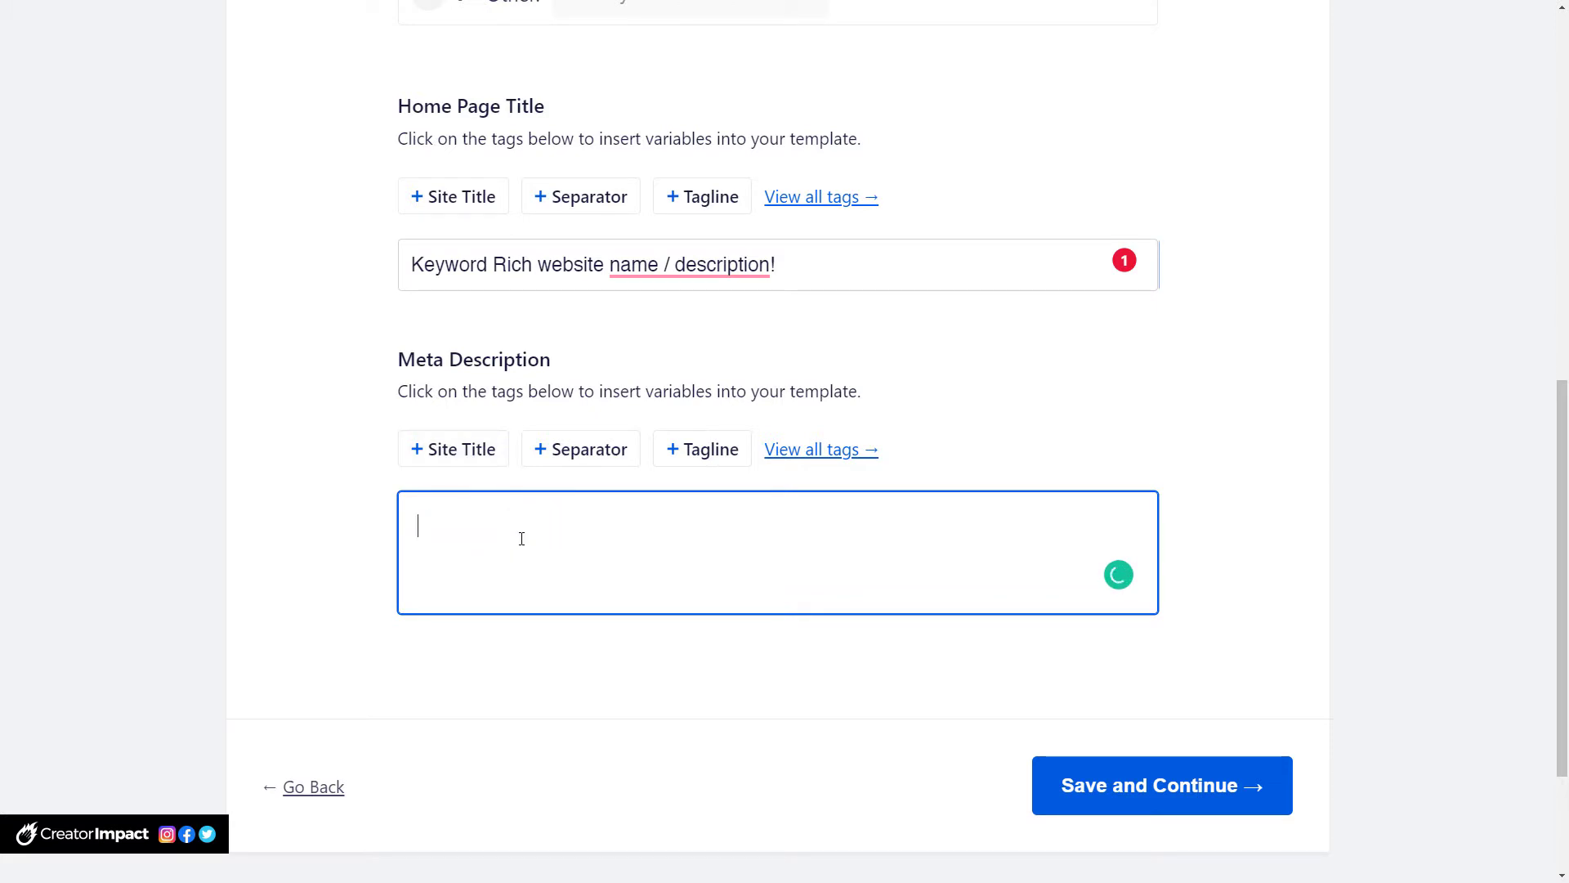
type("Welcome ")
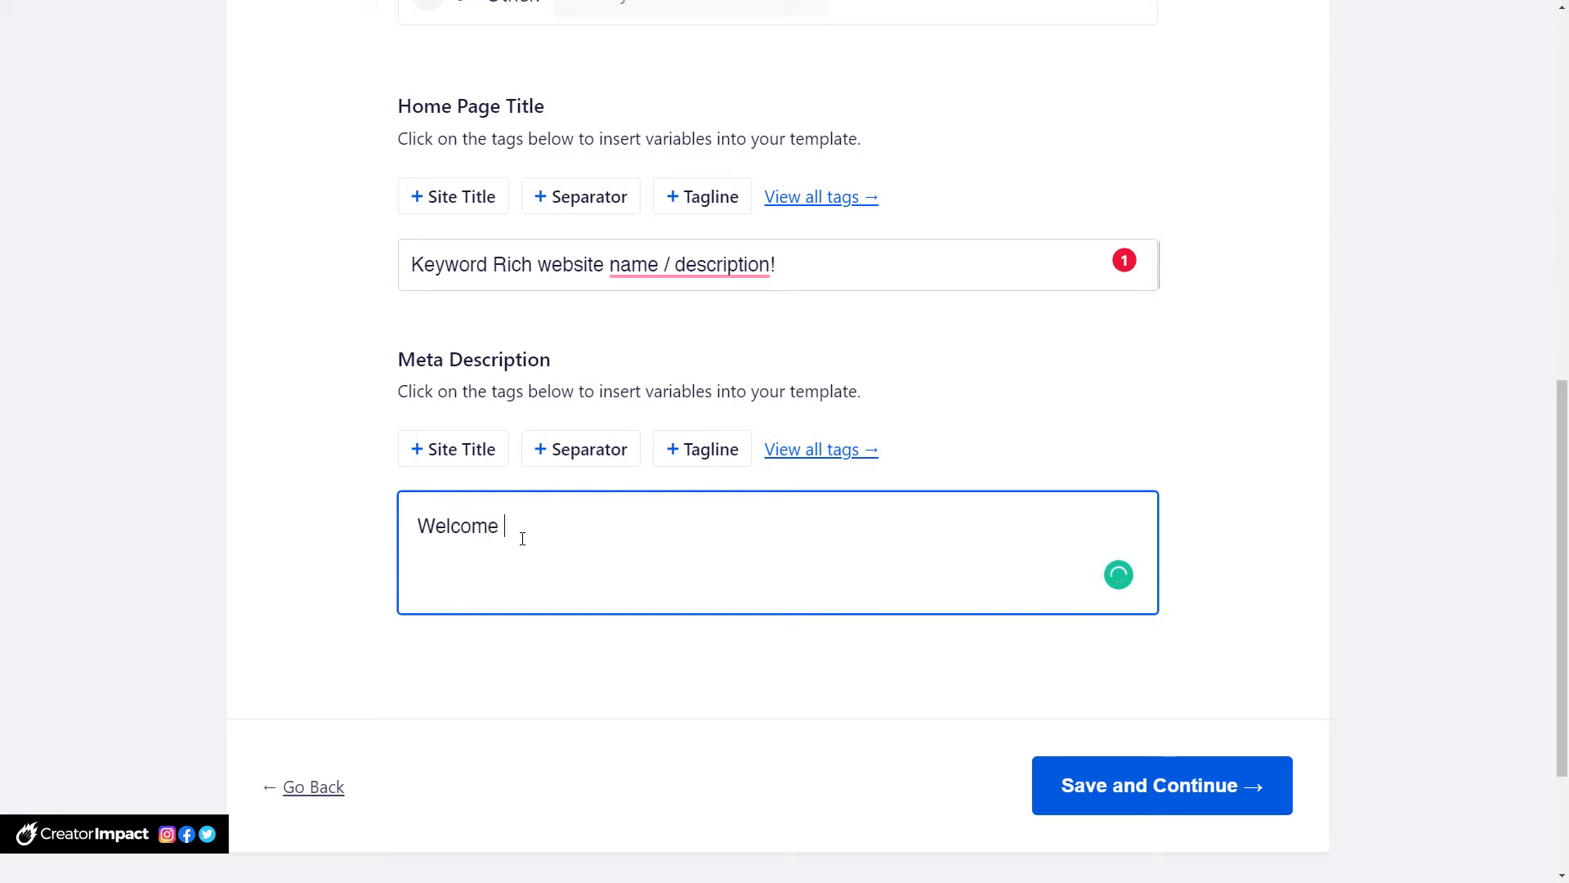
type("to our website, w")
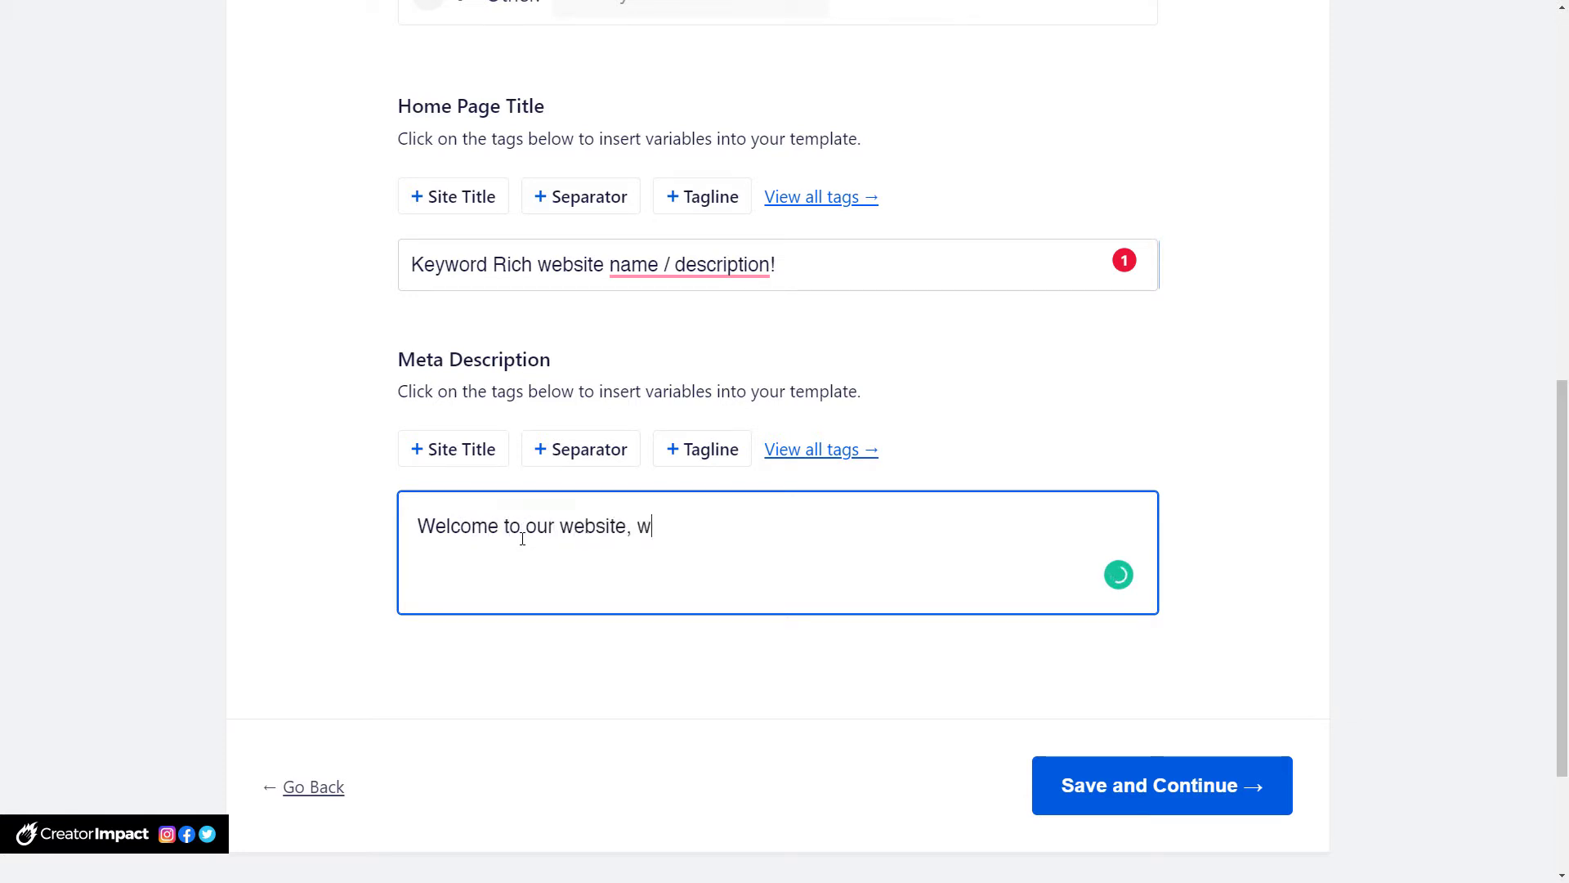
type("e do this awesome")
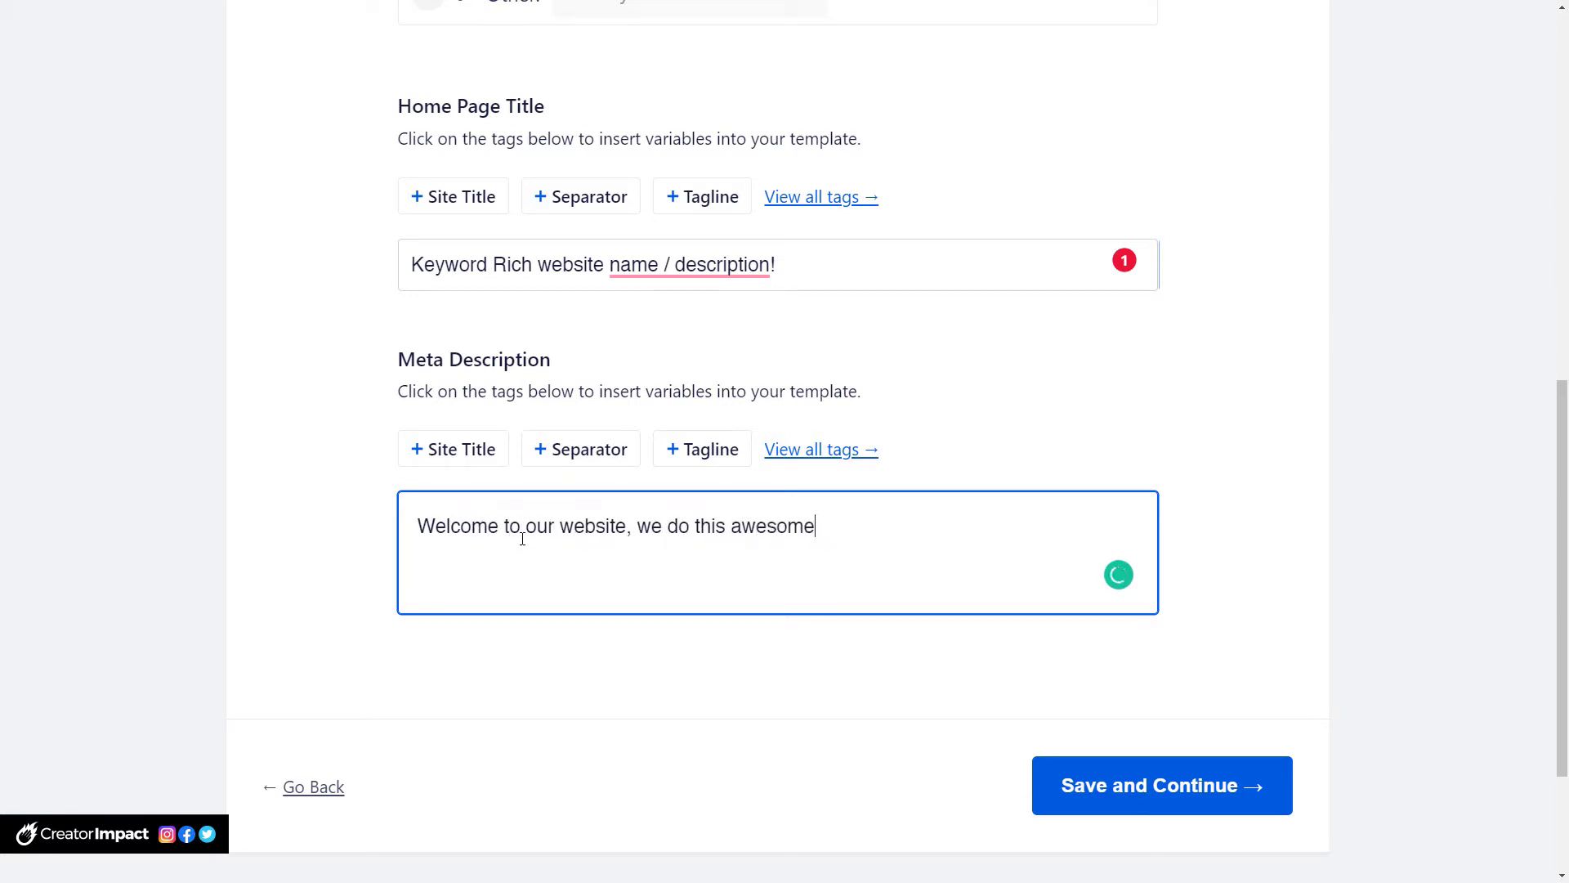
type(" keyword thing!")
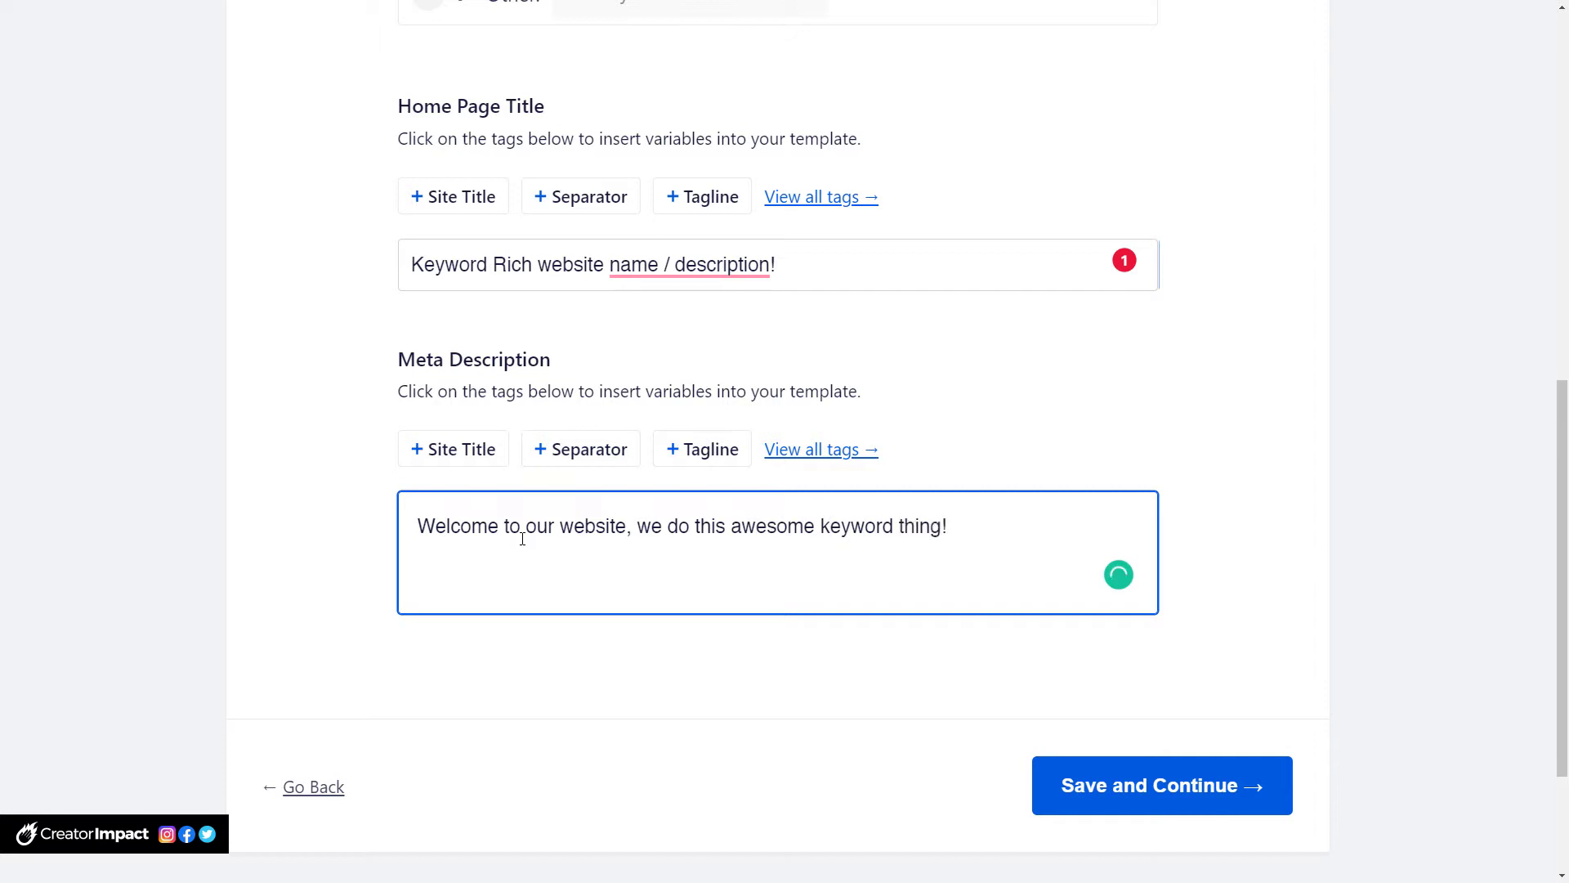
left_click(1136, 797)
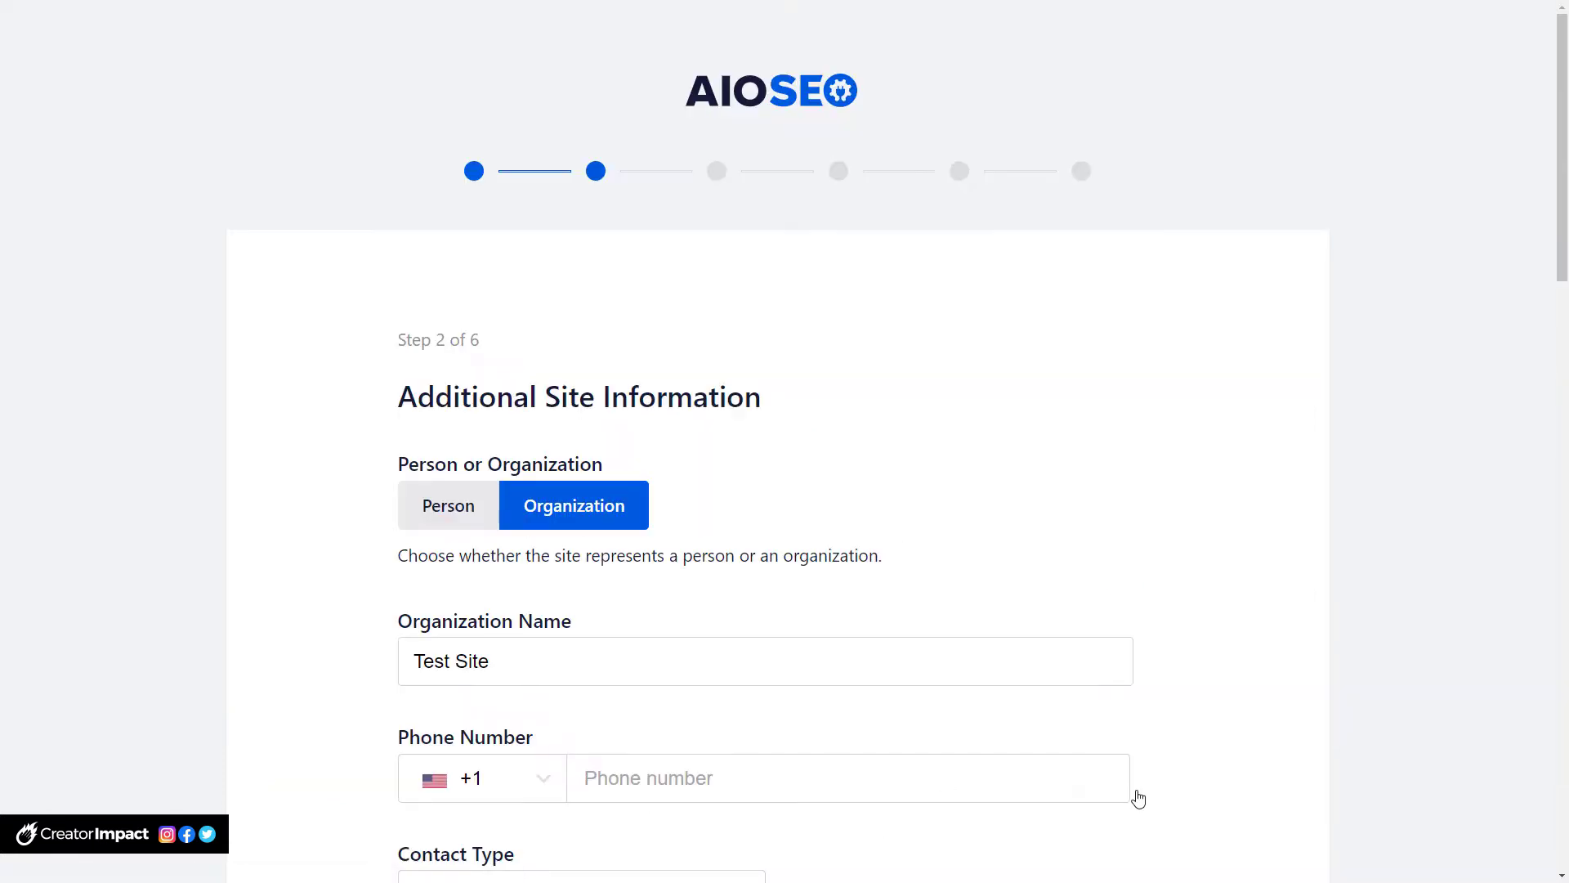
Set the Organization Name to "Keto Plus".
scroll(677, 419, "down", 4)
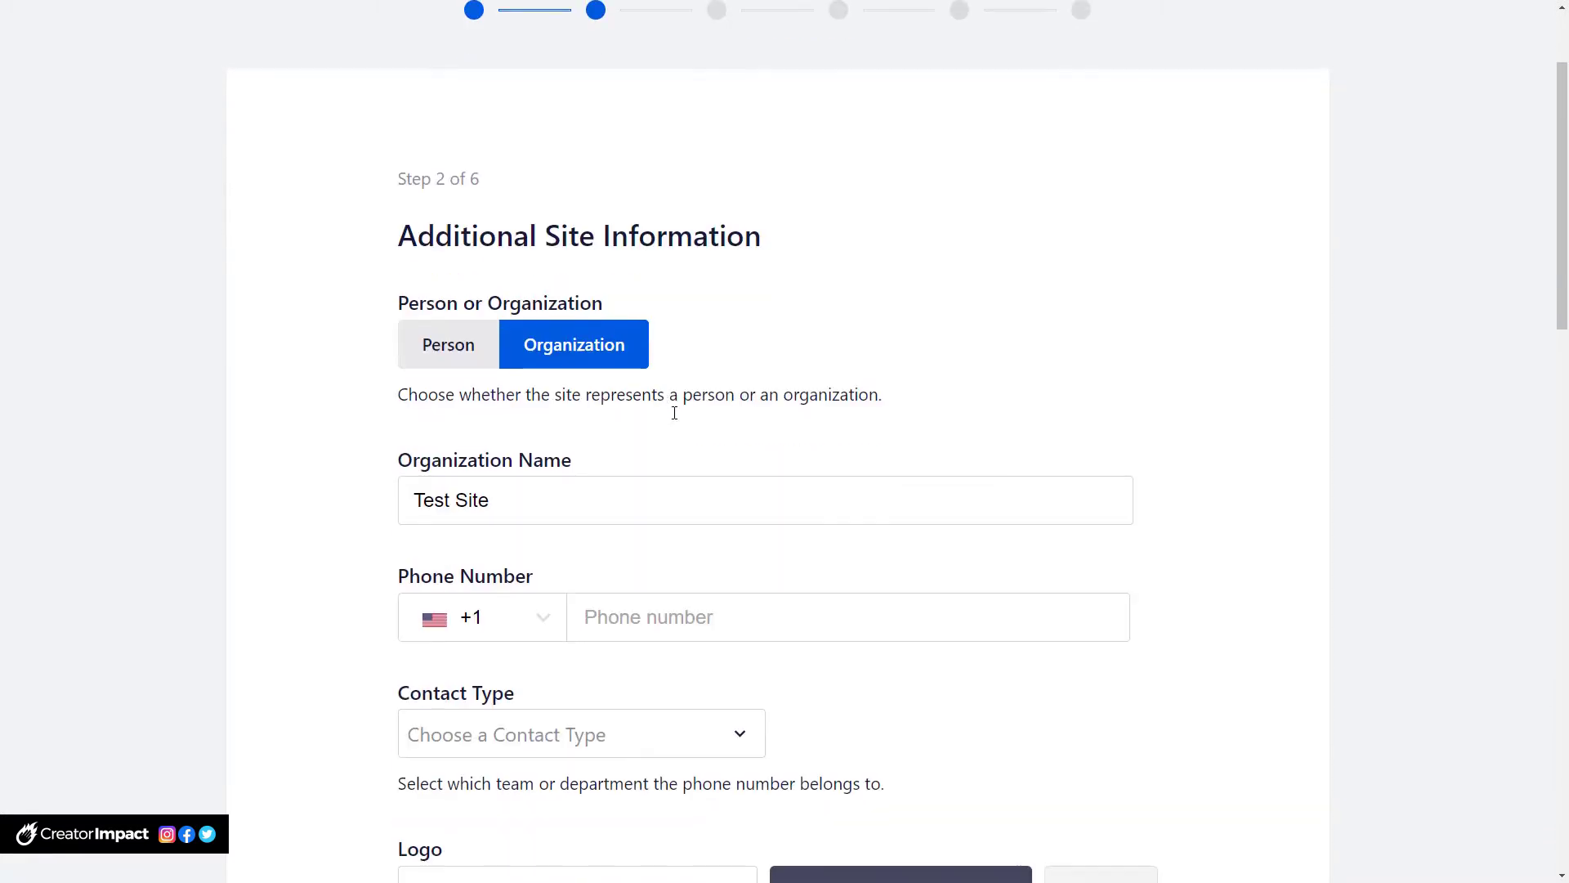
left_click_drag(519, 339, 288, 336)
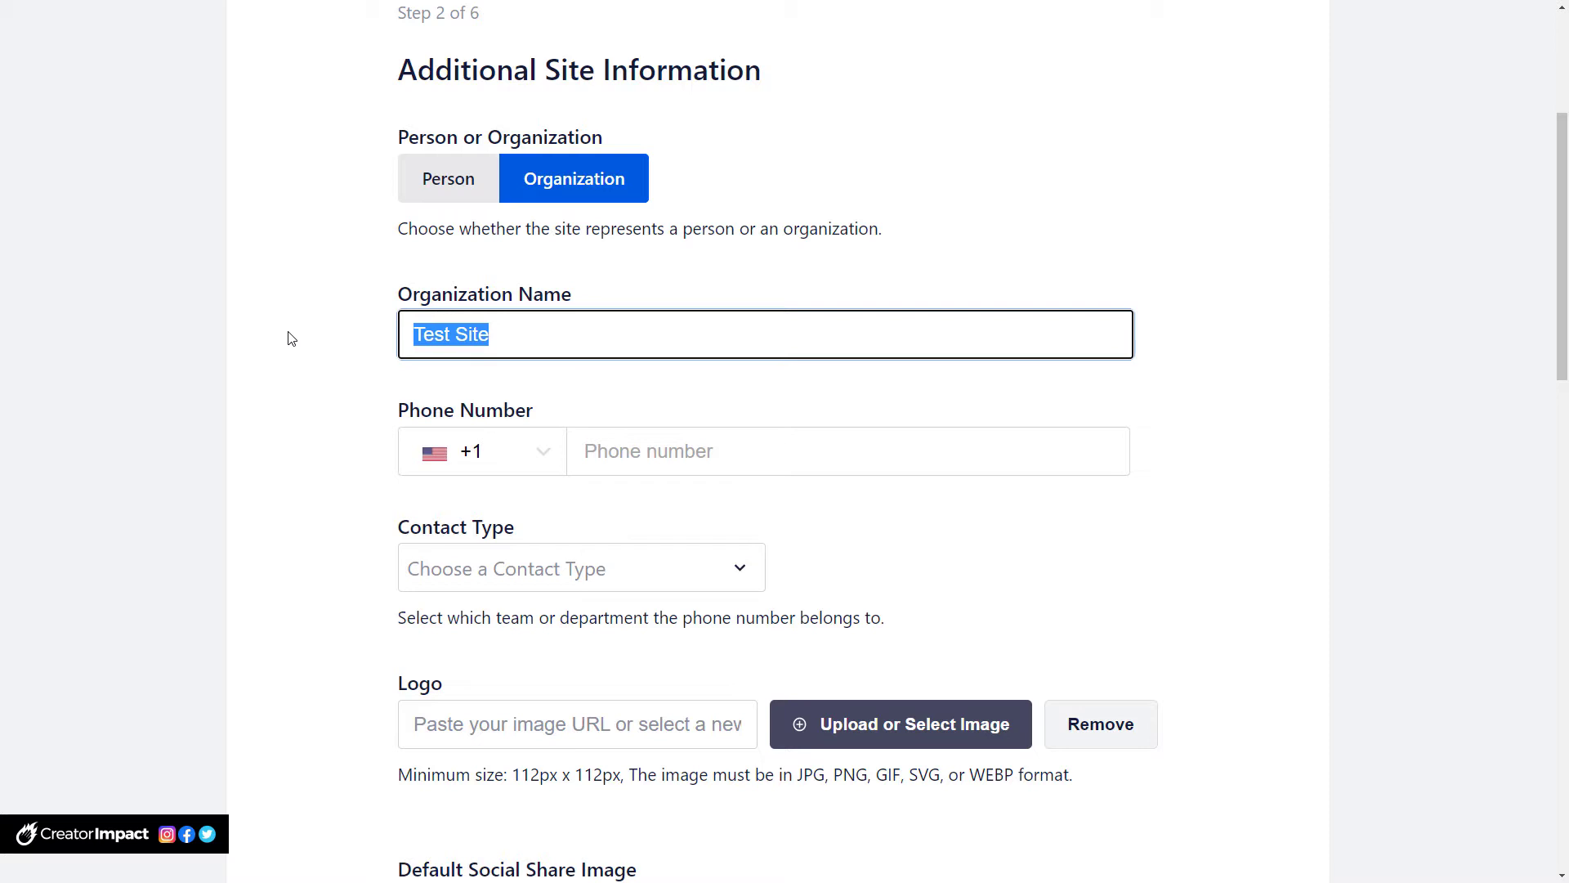
type("K")
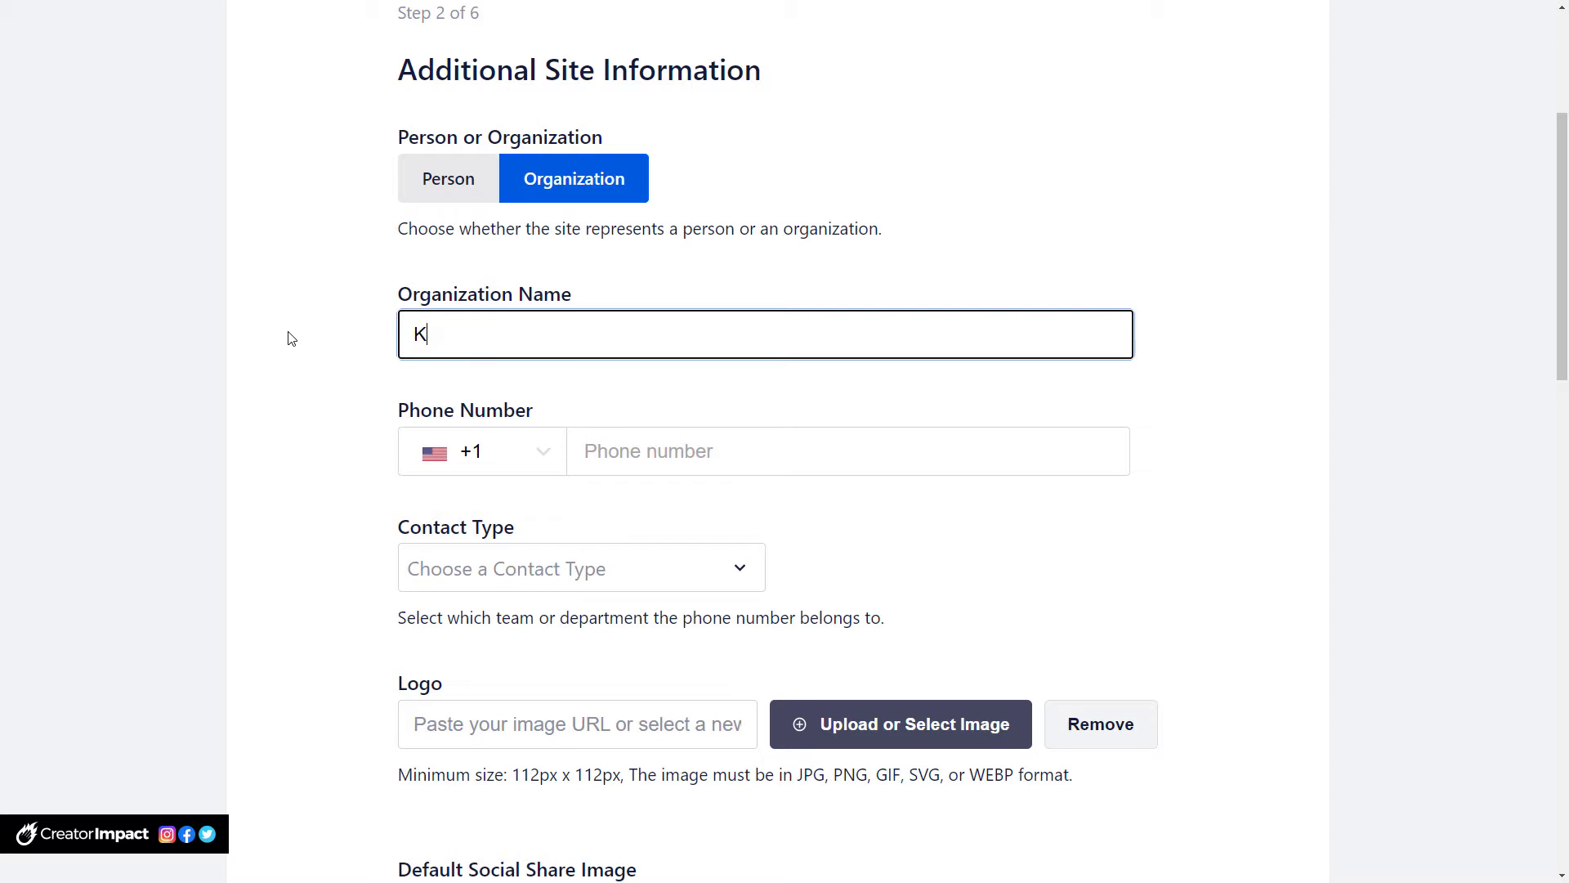
type("eto Plus")
Enter the organization's phone number and set its Contact Type to Sales.
left_click(684, 461)
type("55")
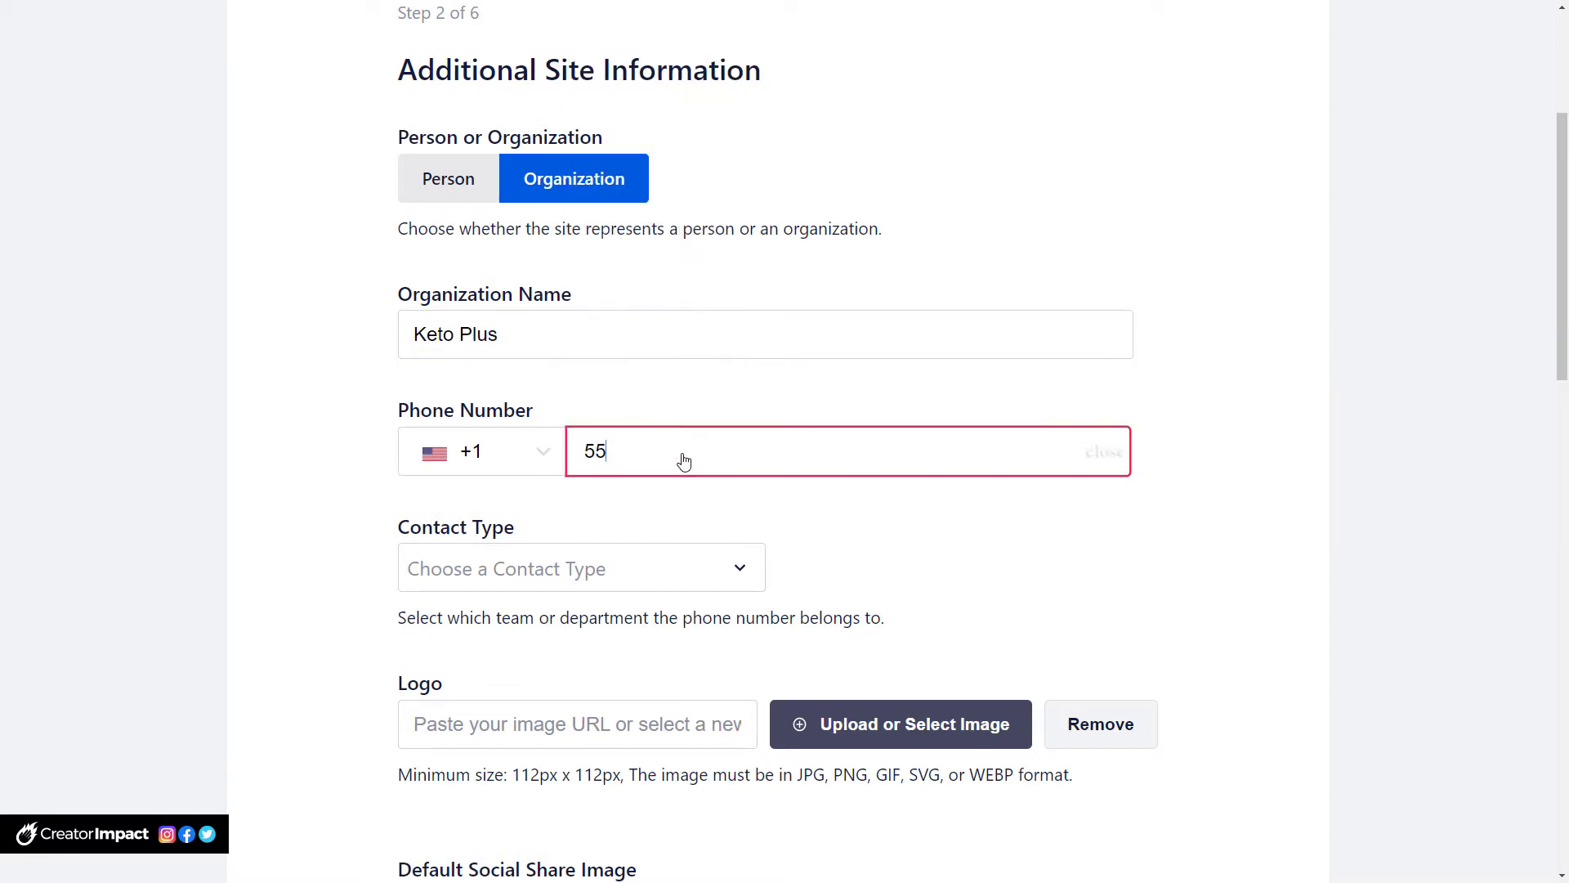
type("5) 555-555")
left_click(540, 564)
left_click(520, 514)
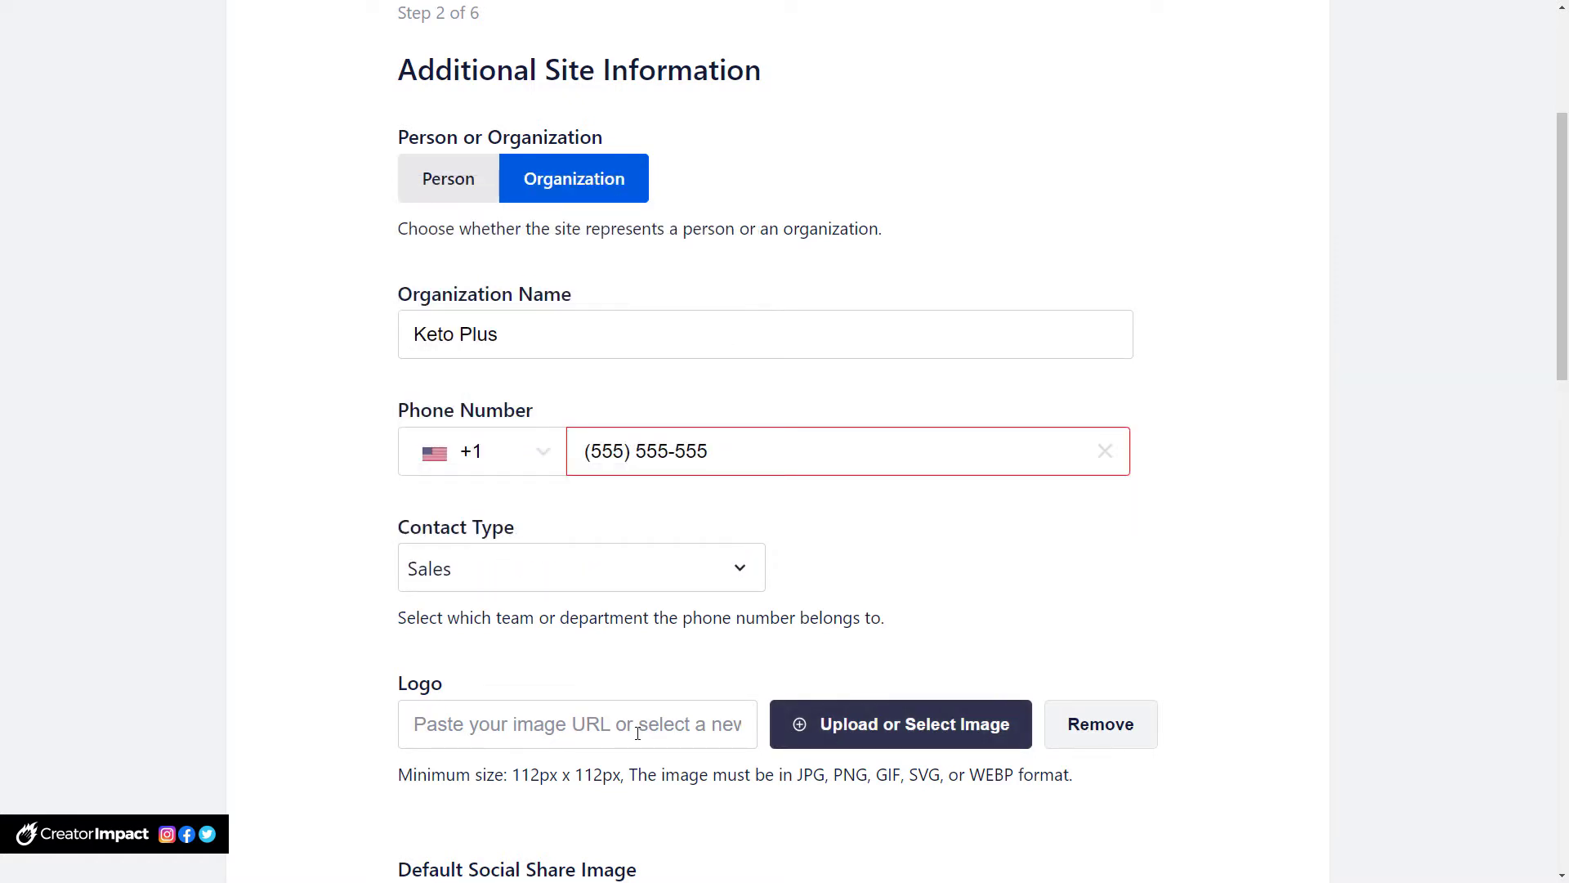
Set the organization's Logo to the media library image cropped-favicon-1.png.
scroll(585, 596, "down", 2)
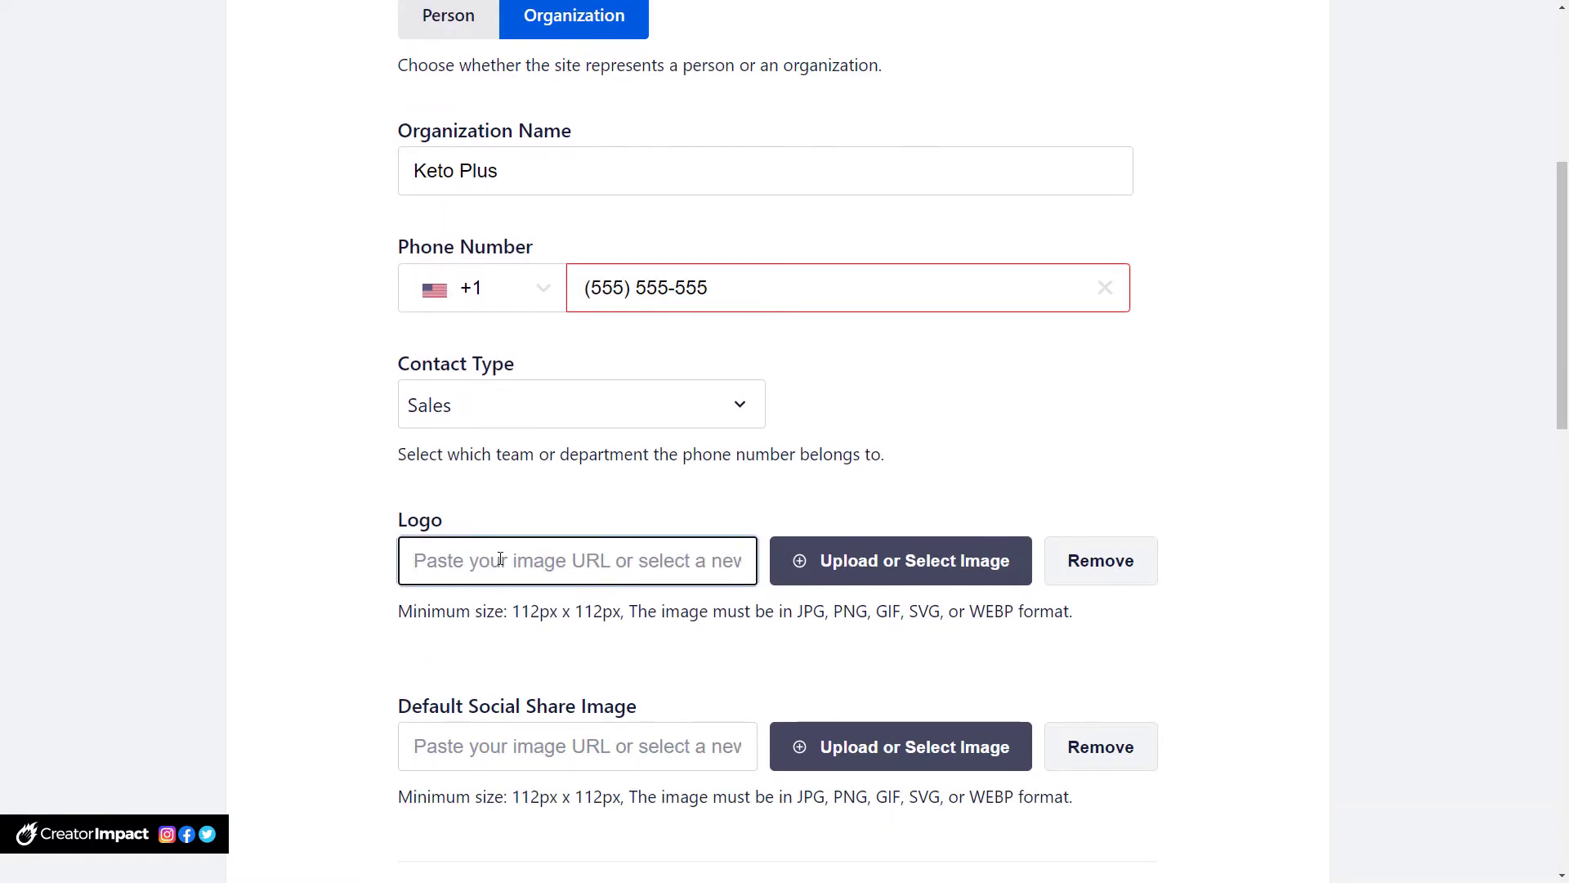
left_click(987, 576)
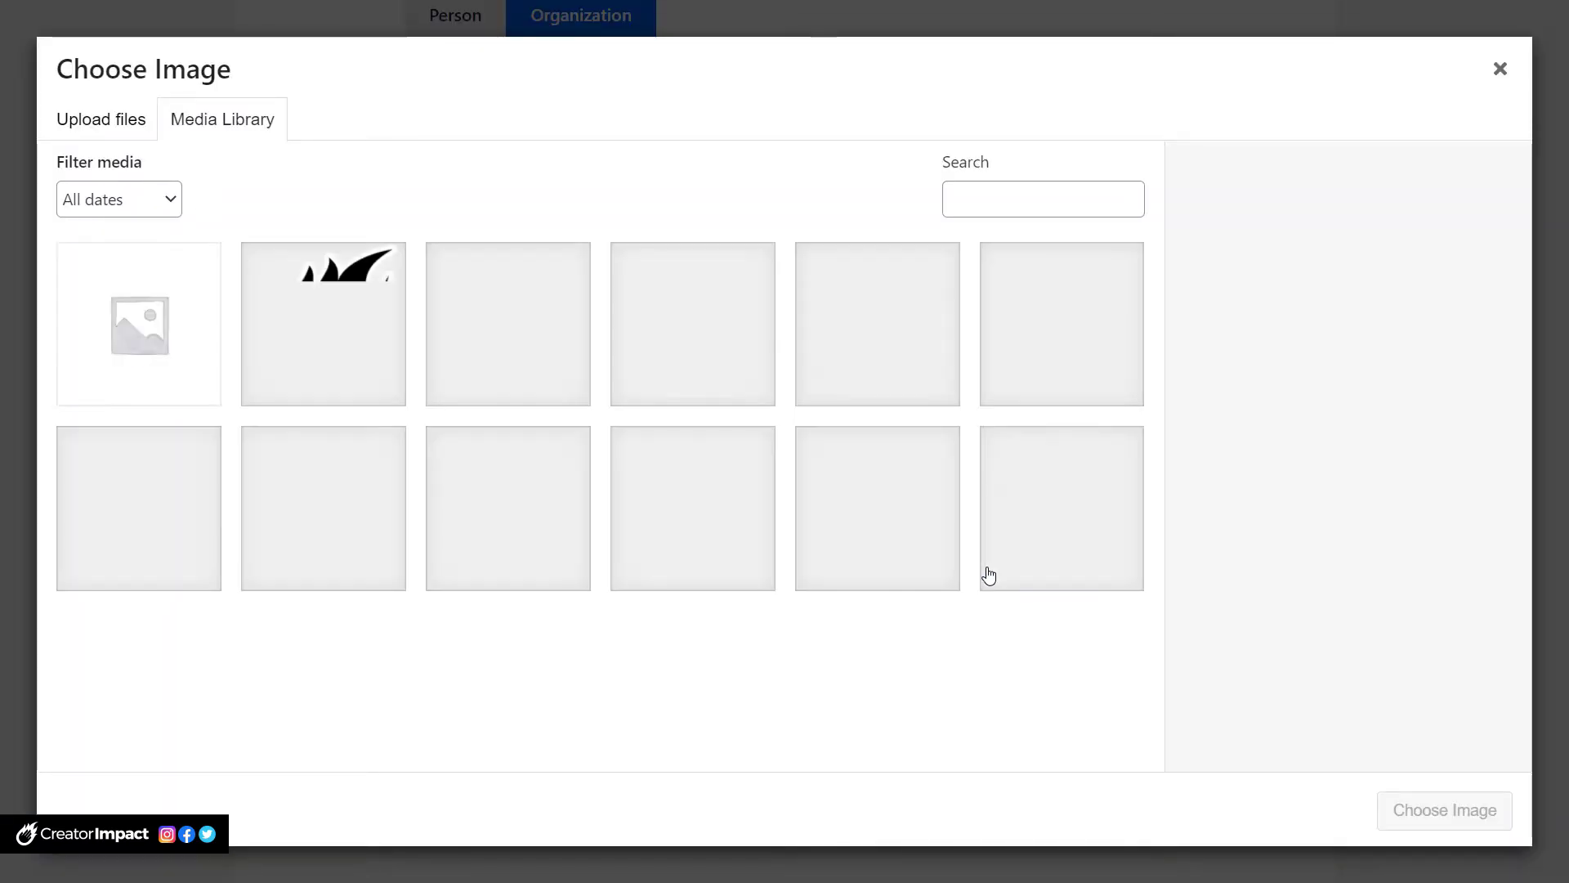
left_click(374, 313)
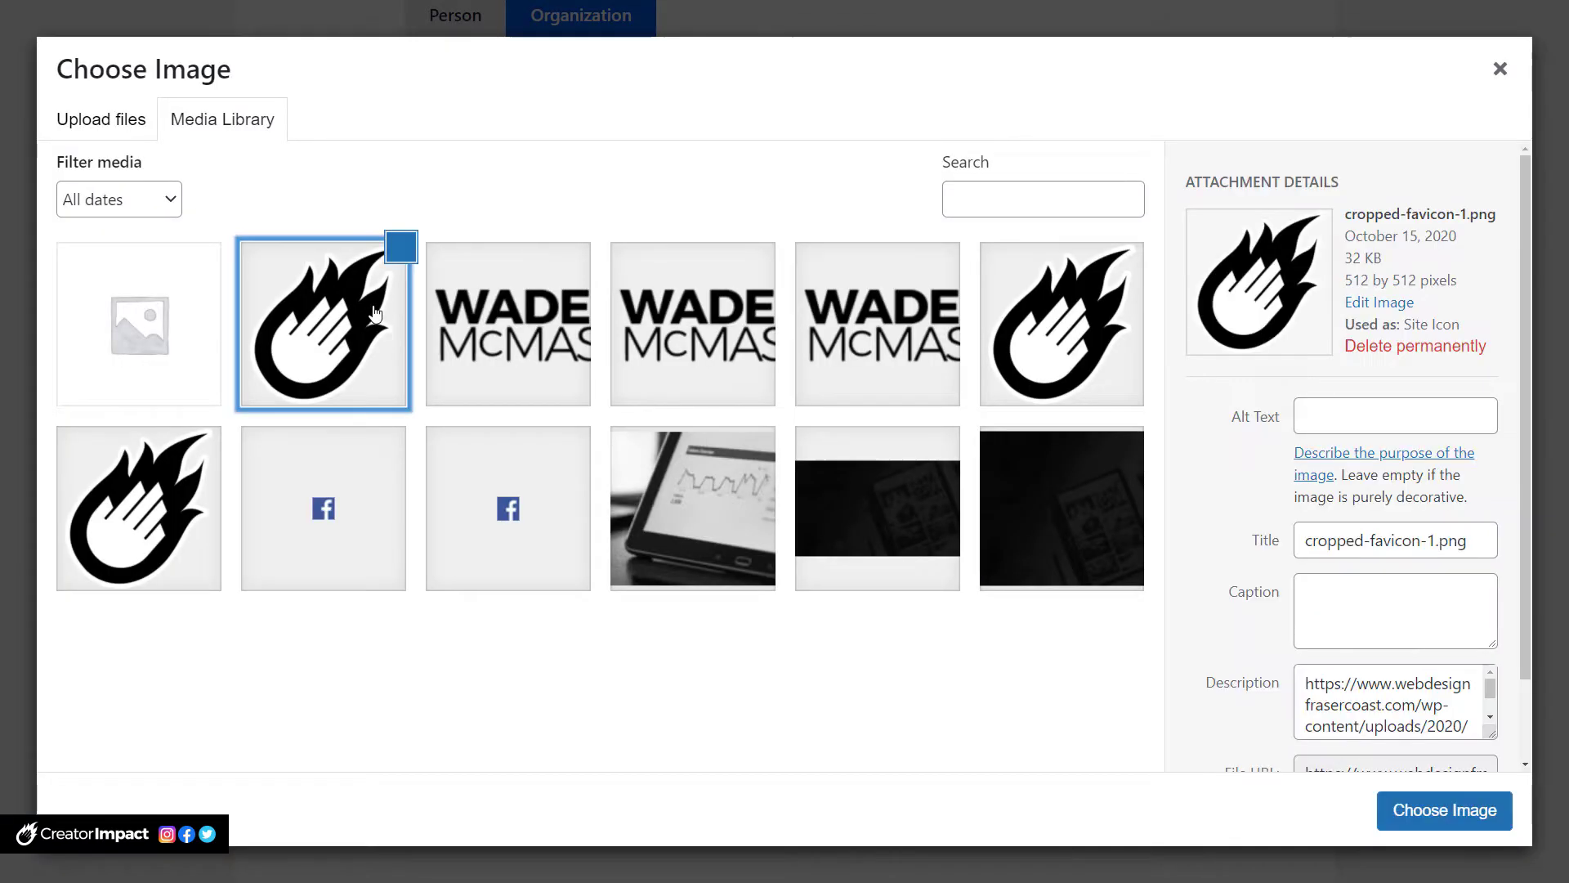
left_click(1437, 819)
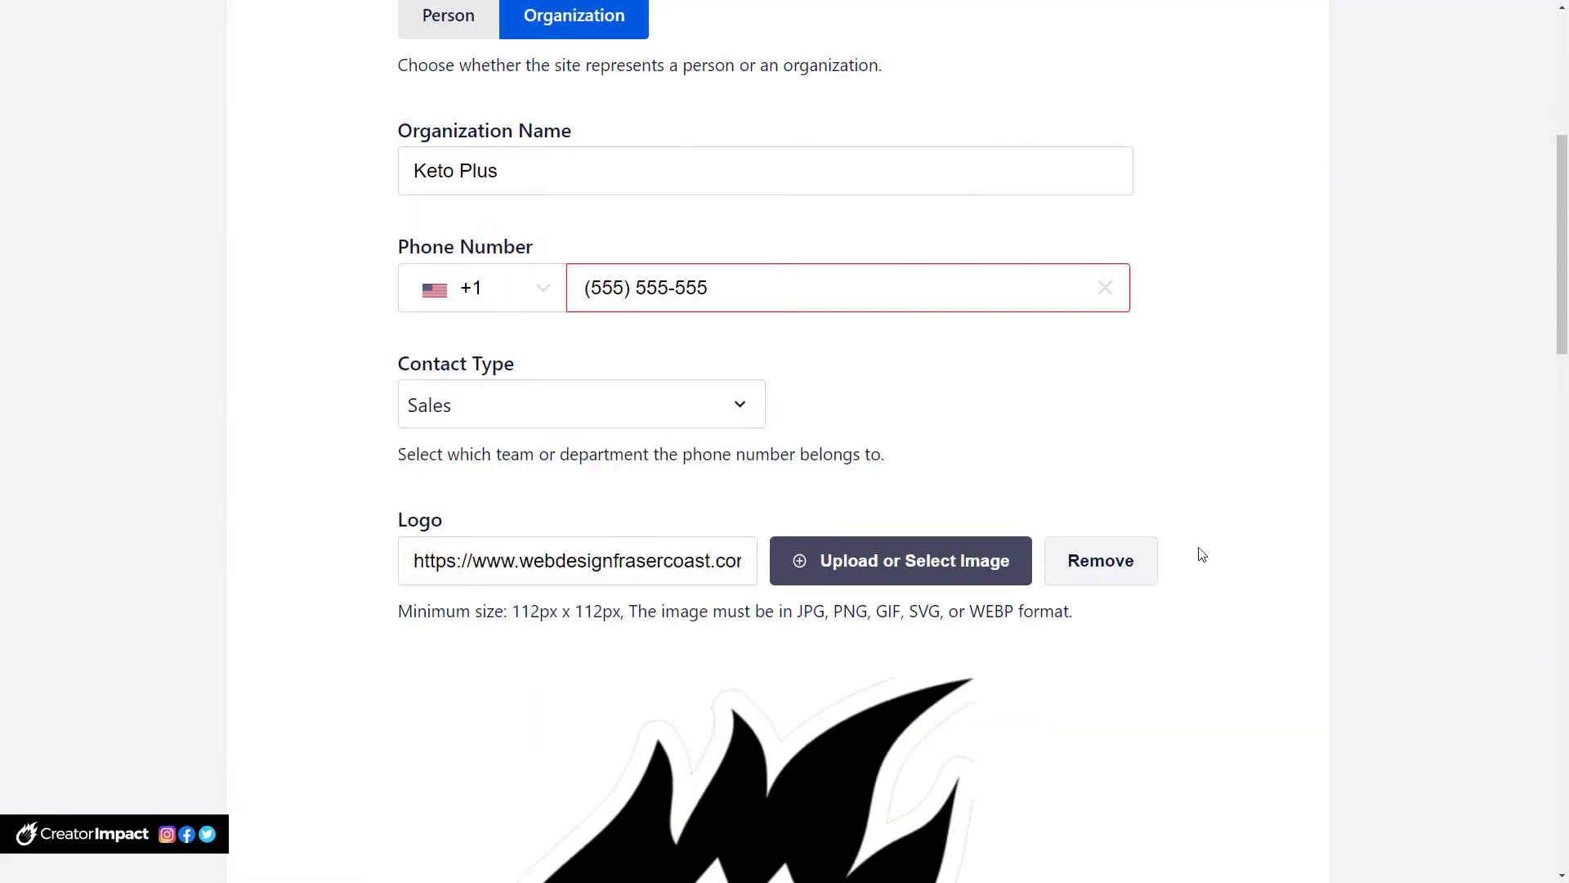
Set the Default Social Share Image to the 350 by 86 pixel wordmark logo from the media library.
scroll(699, 457, "down", 10)
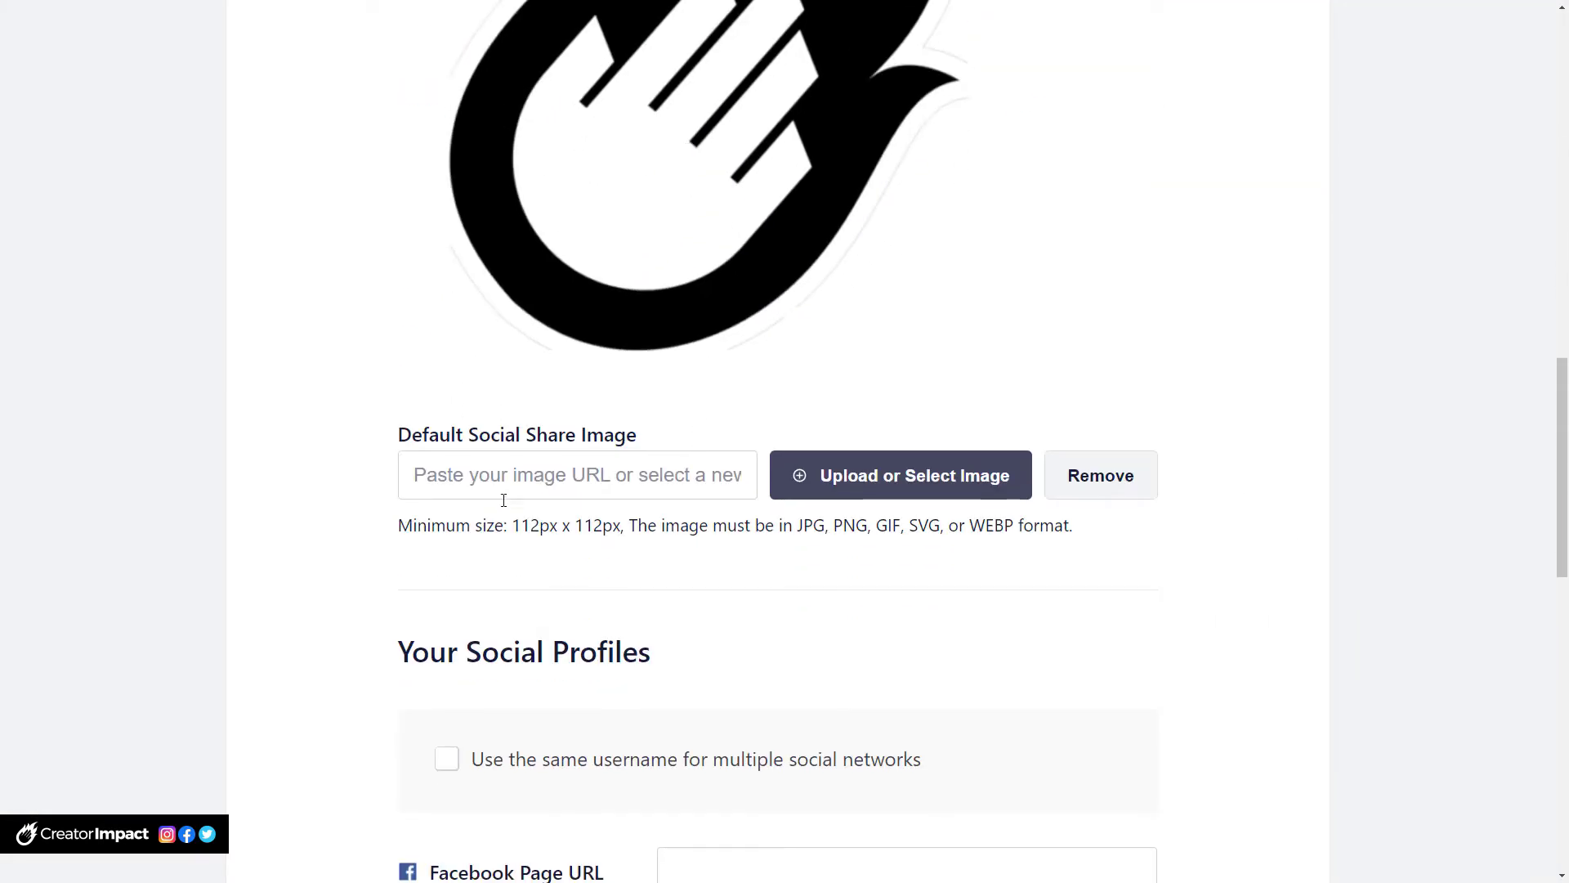
left_click(514, 484)
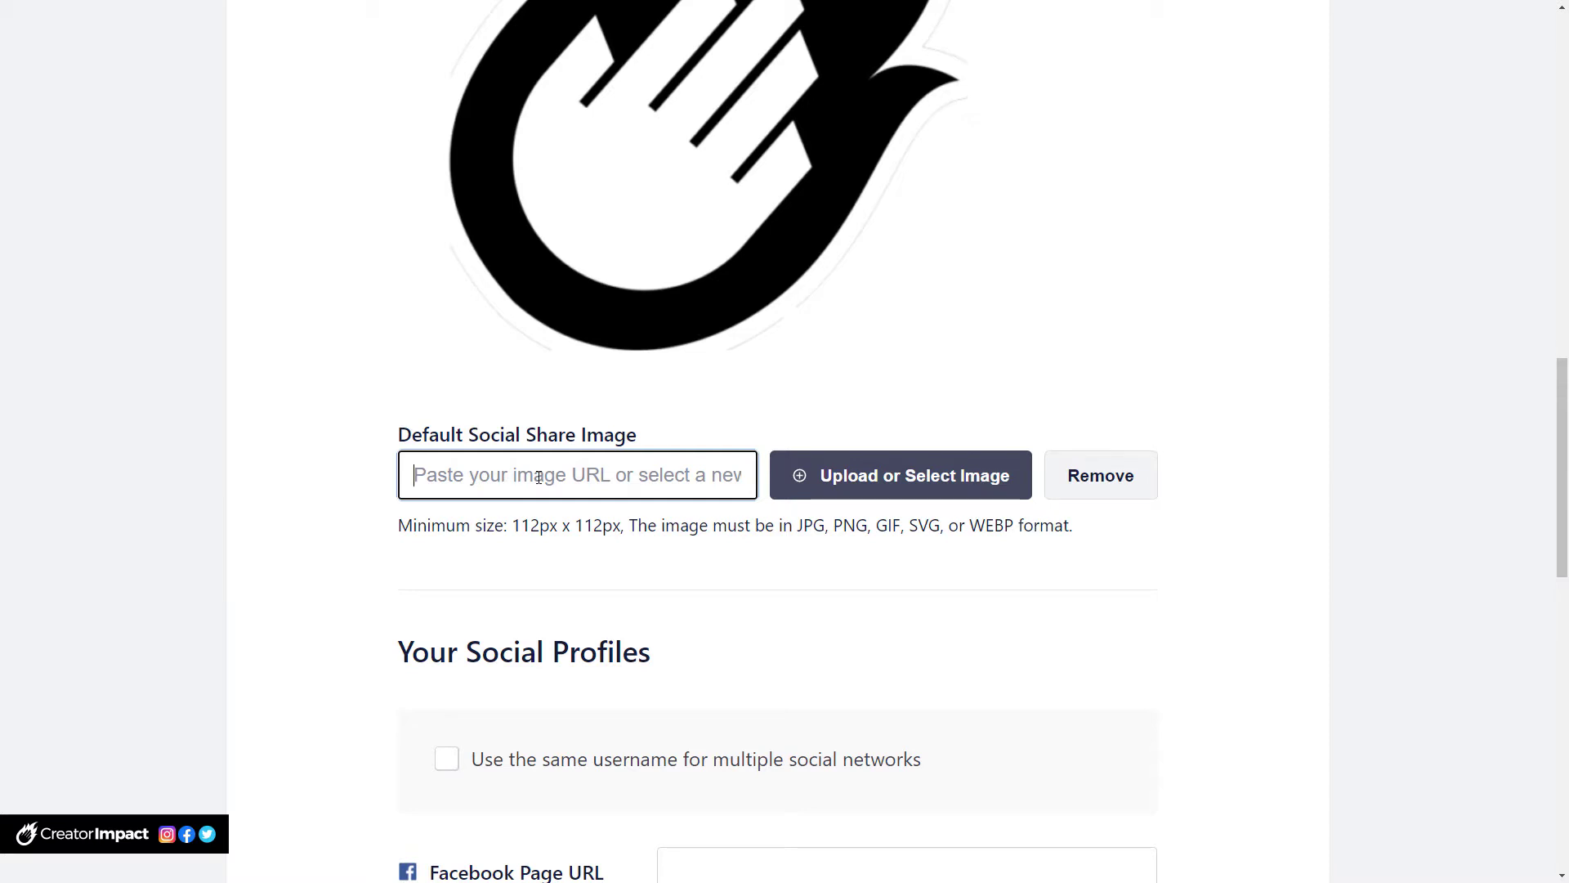
left_click(813, 473)
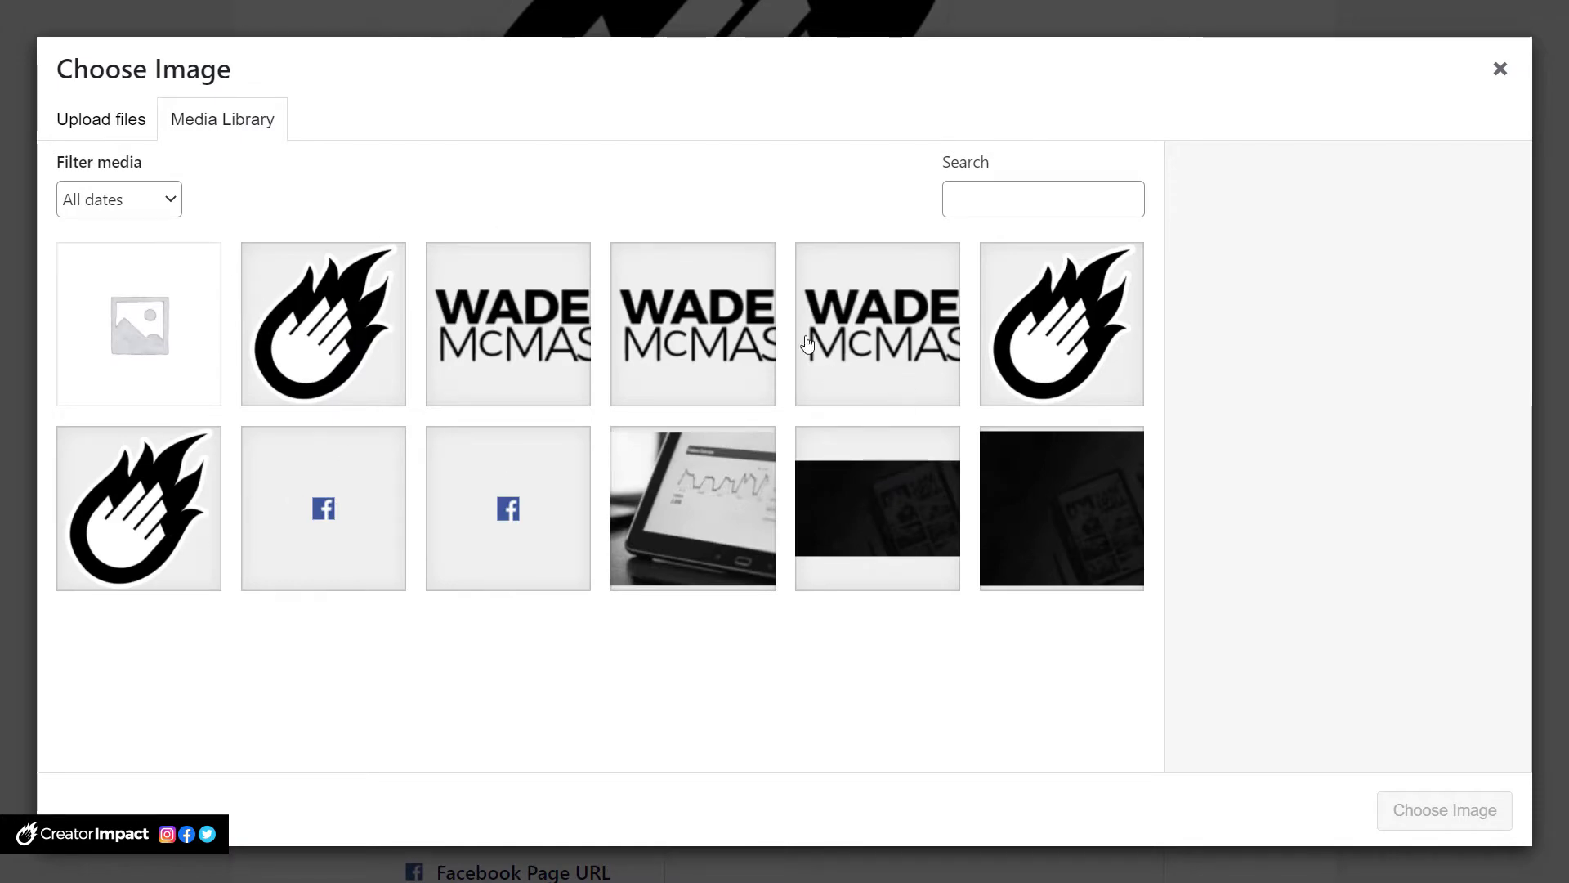
left_click(512, 337)
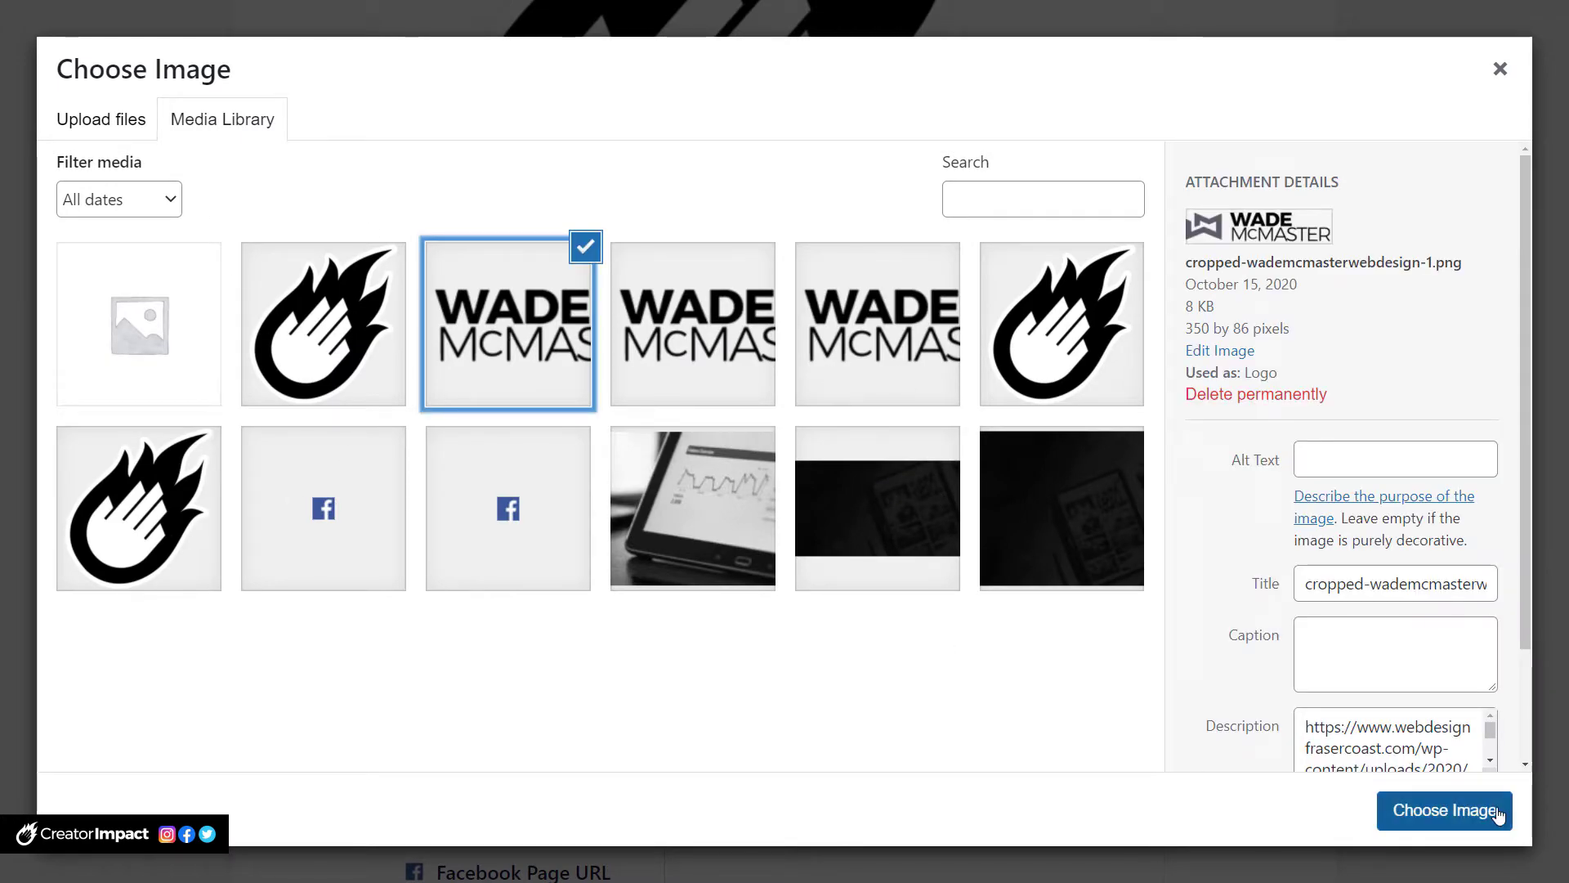
left_click(1464, 812)
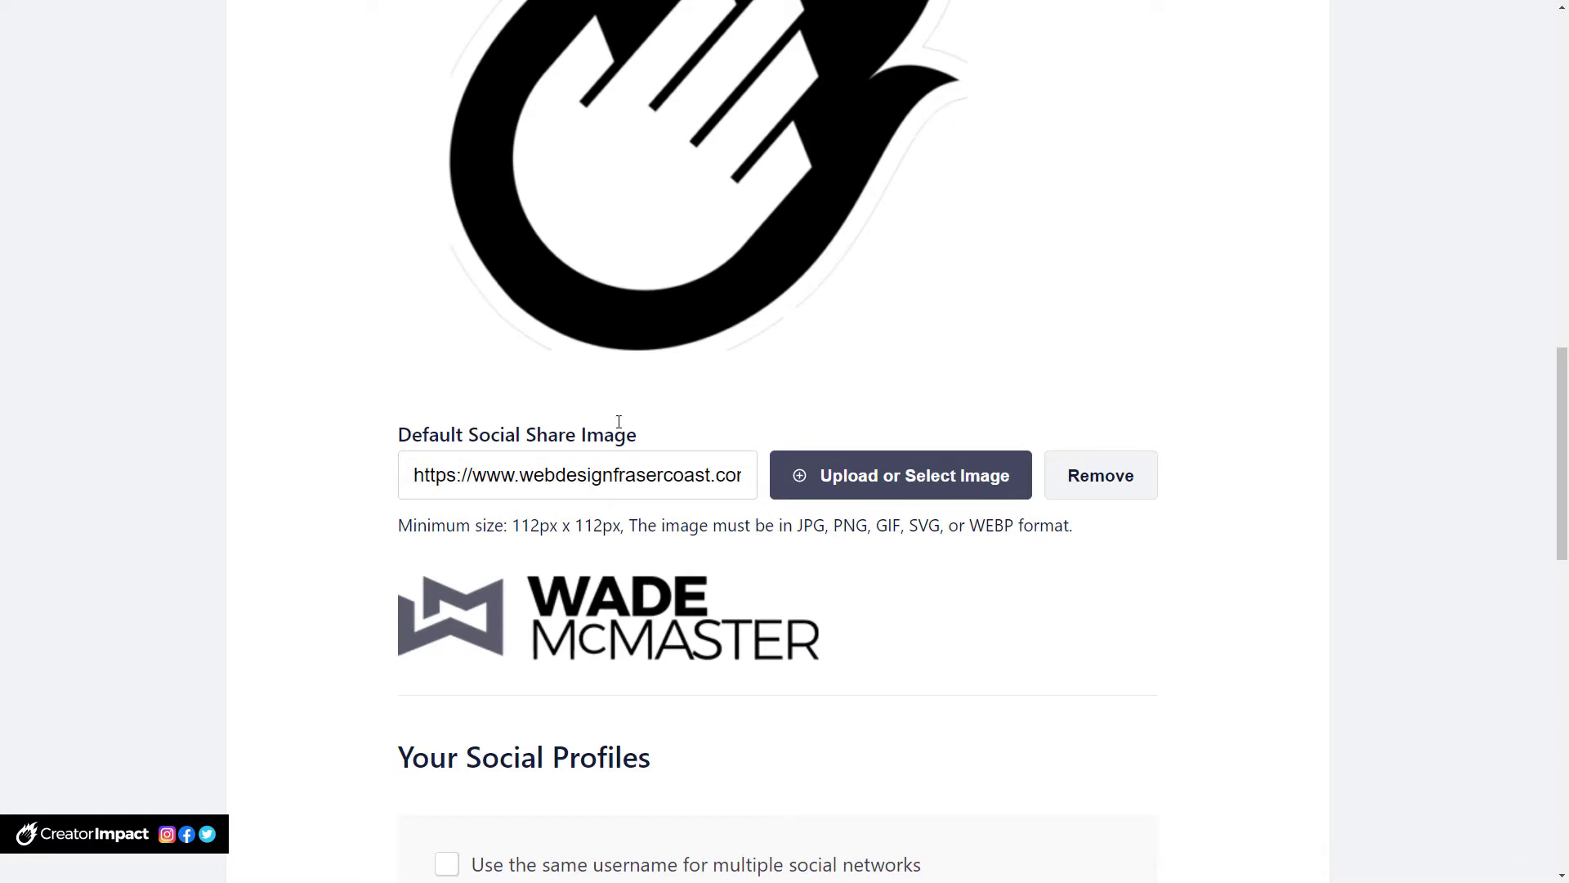
scroll(665, 433, "down", 5)
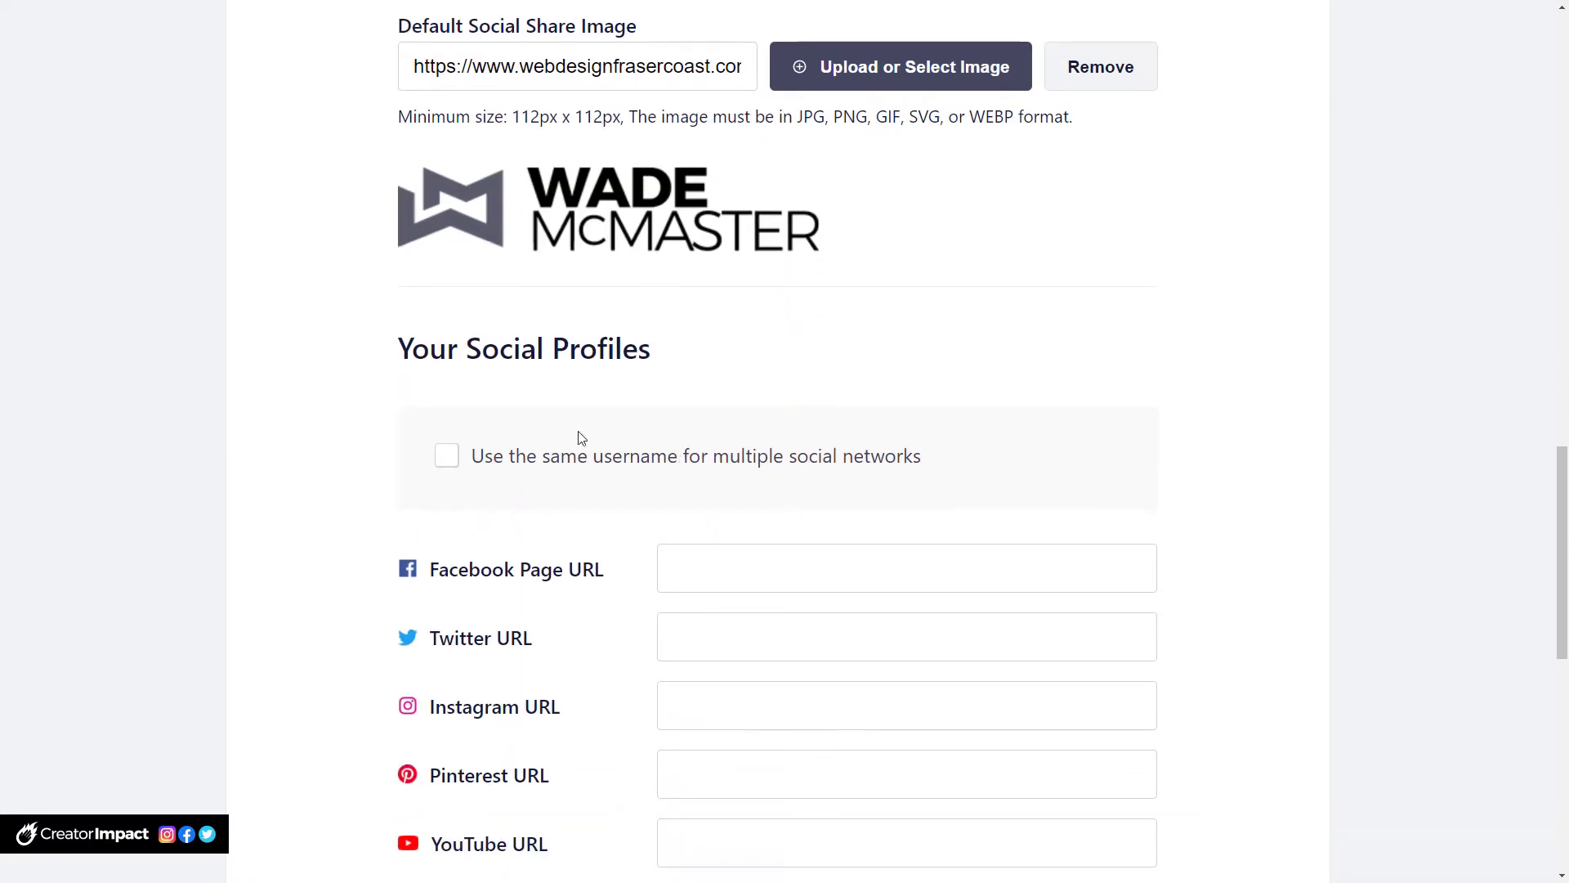
left_click(446, 457)
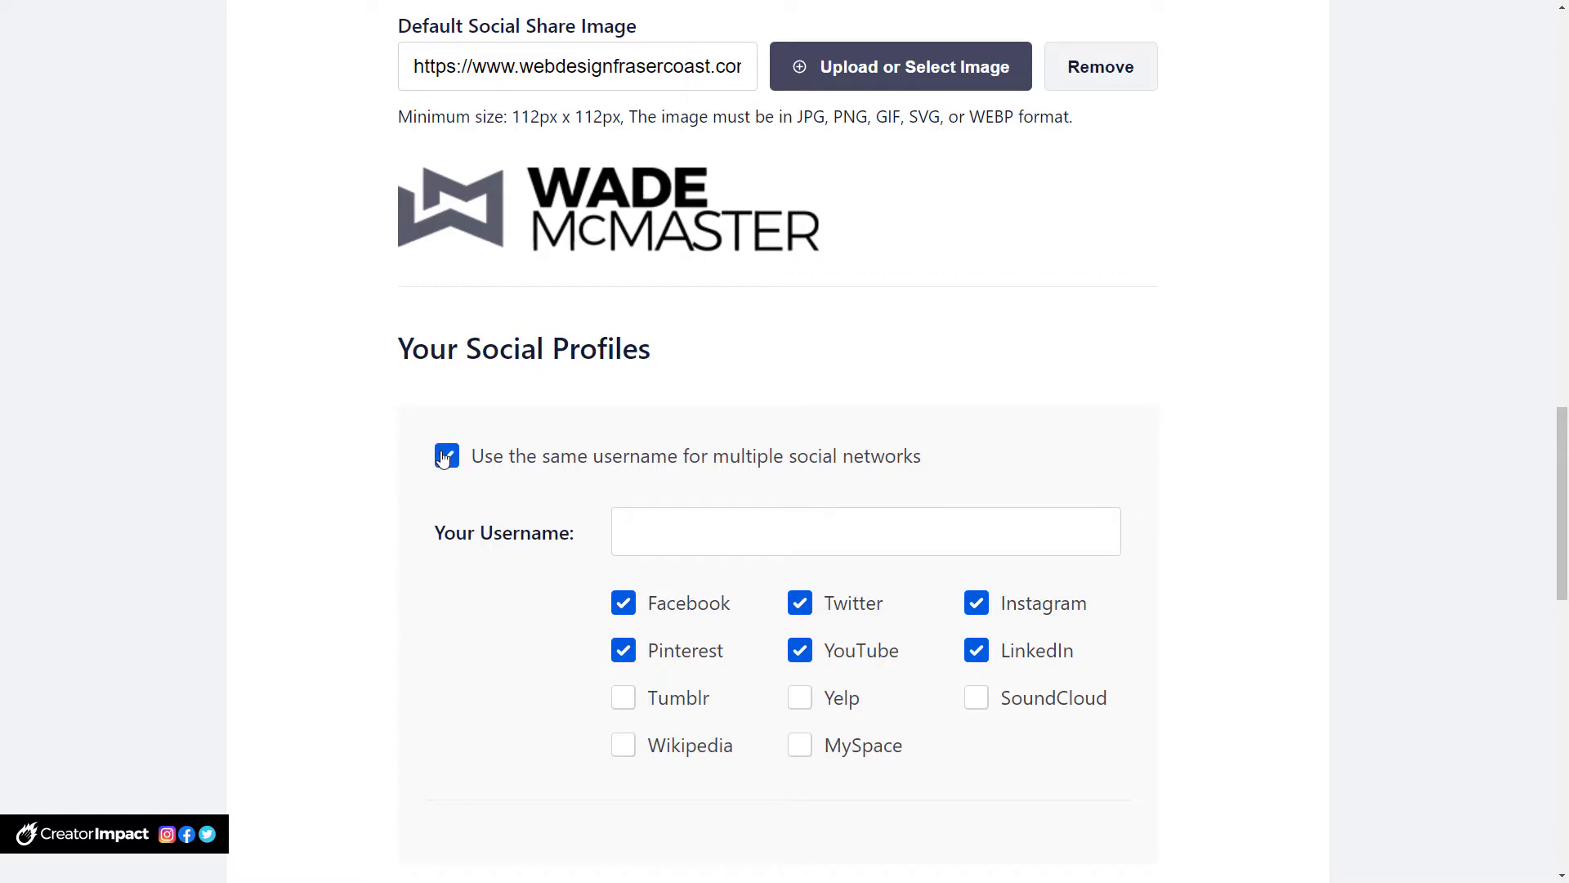
left_click(679, 547)
type("ketoplus")
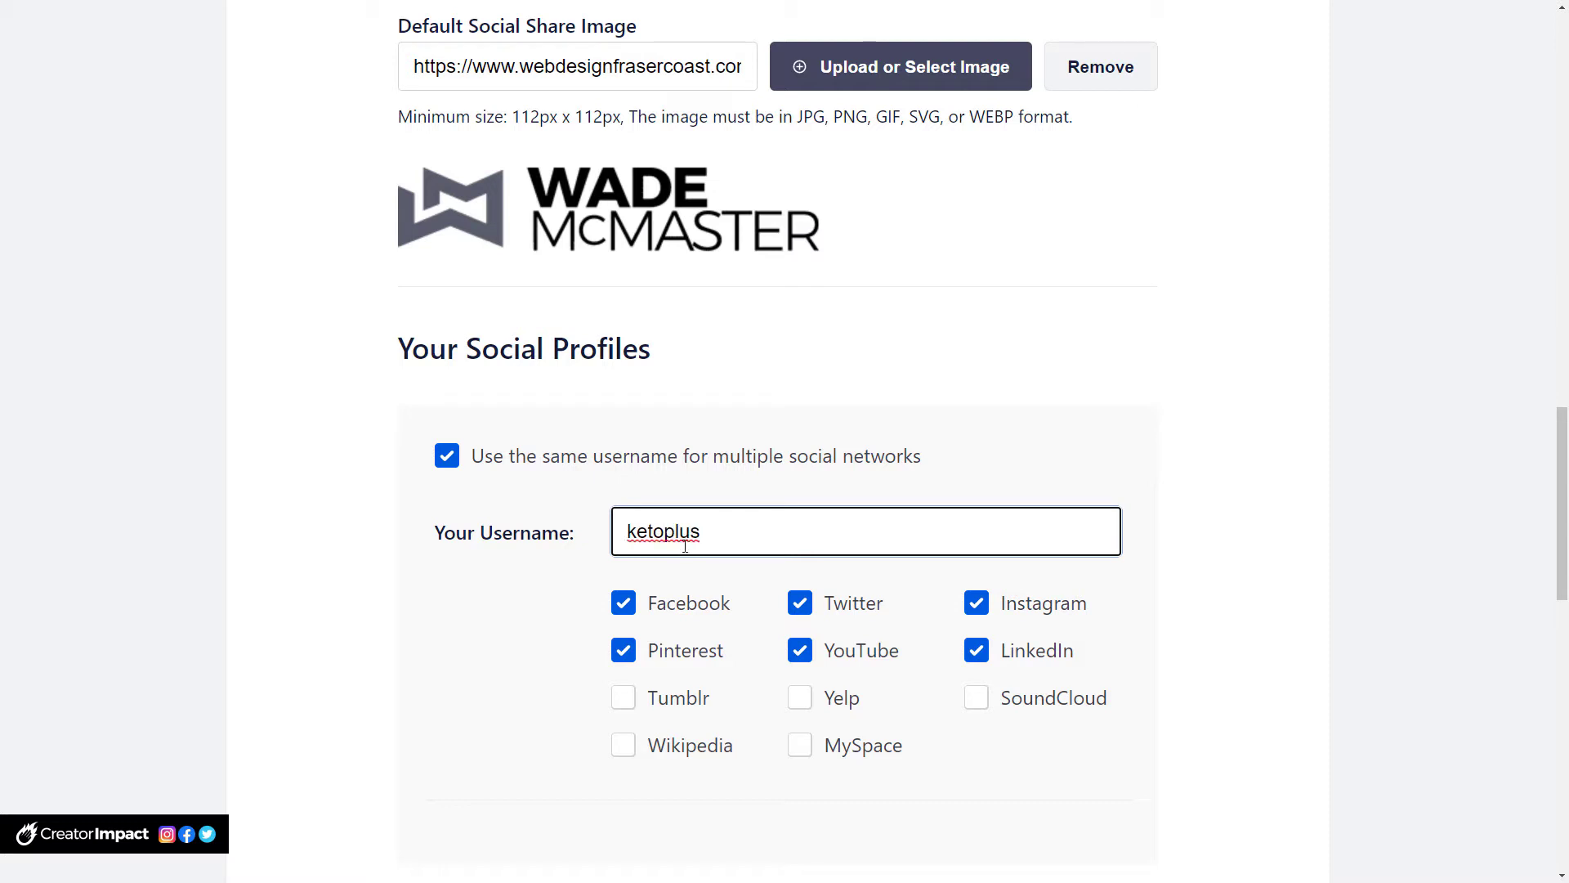
left_click(449, 456)
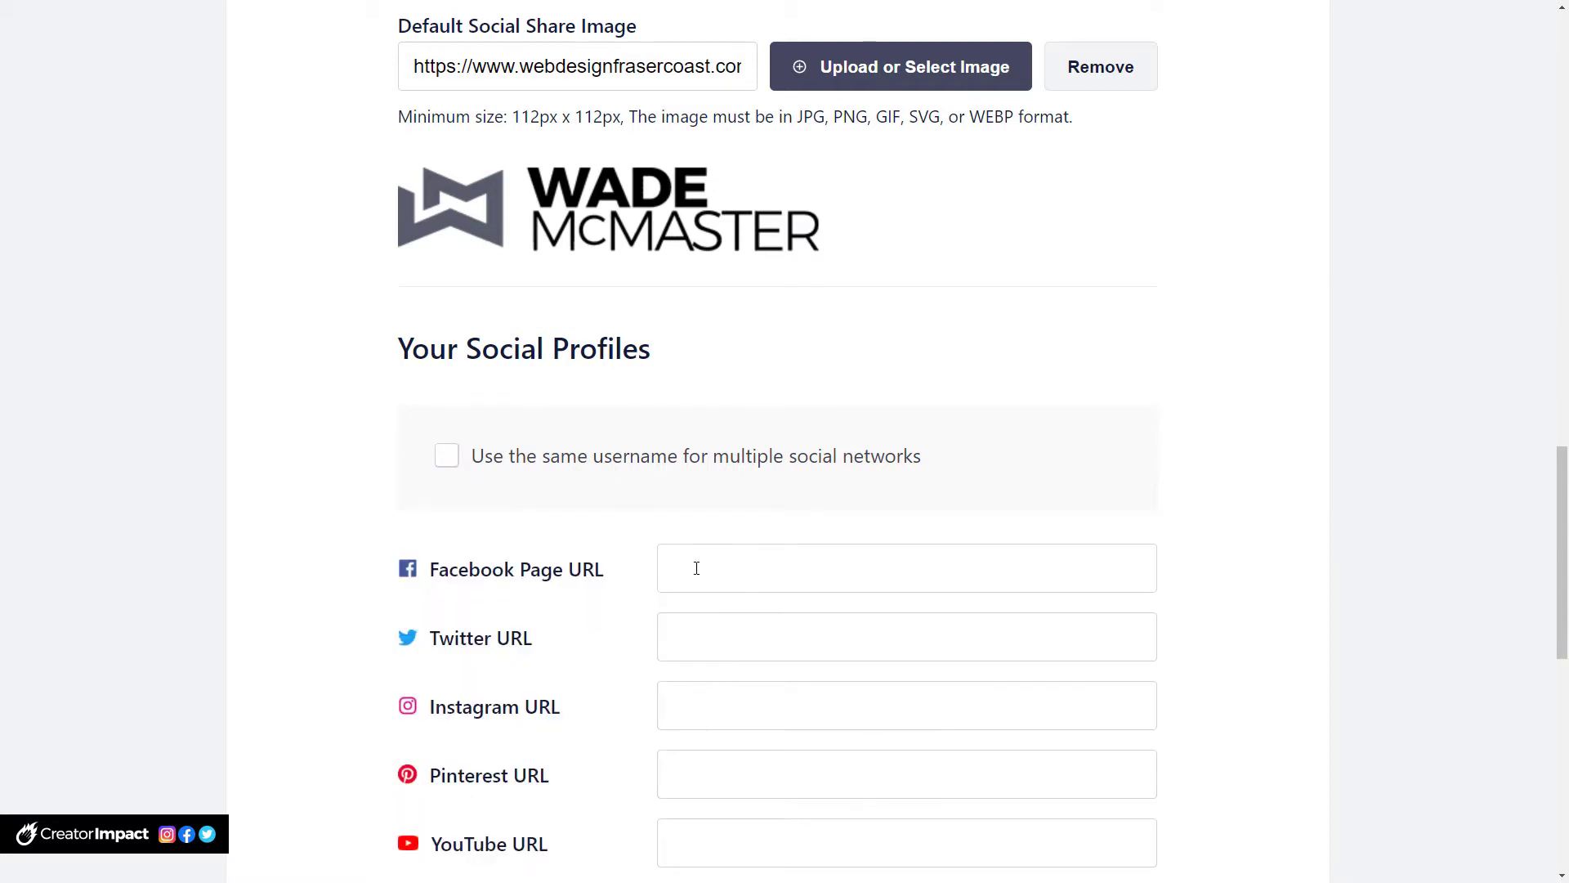
left_click(696, 568)
left_click(694, 623)
left_click(447, 456)
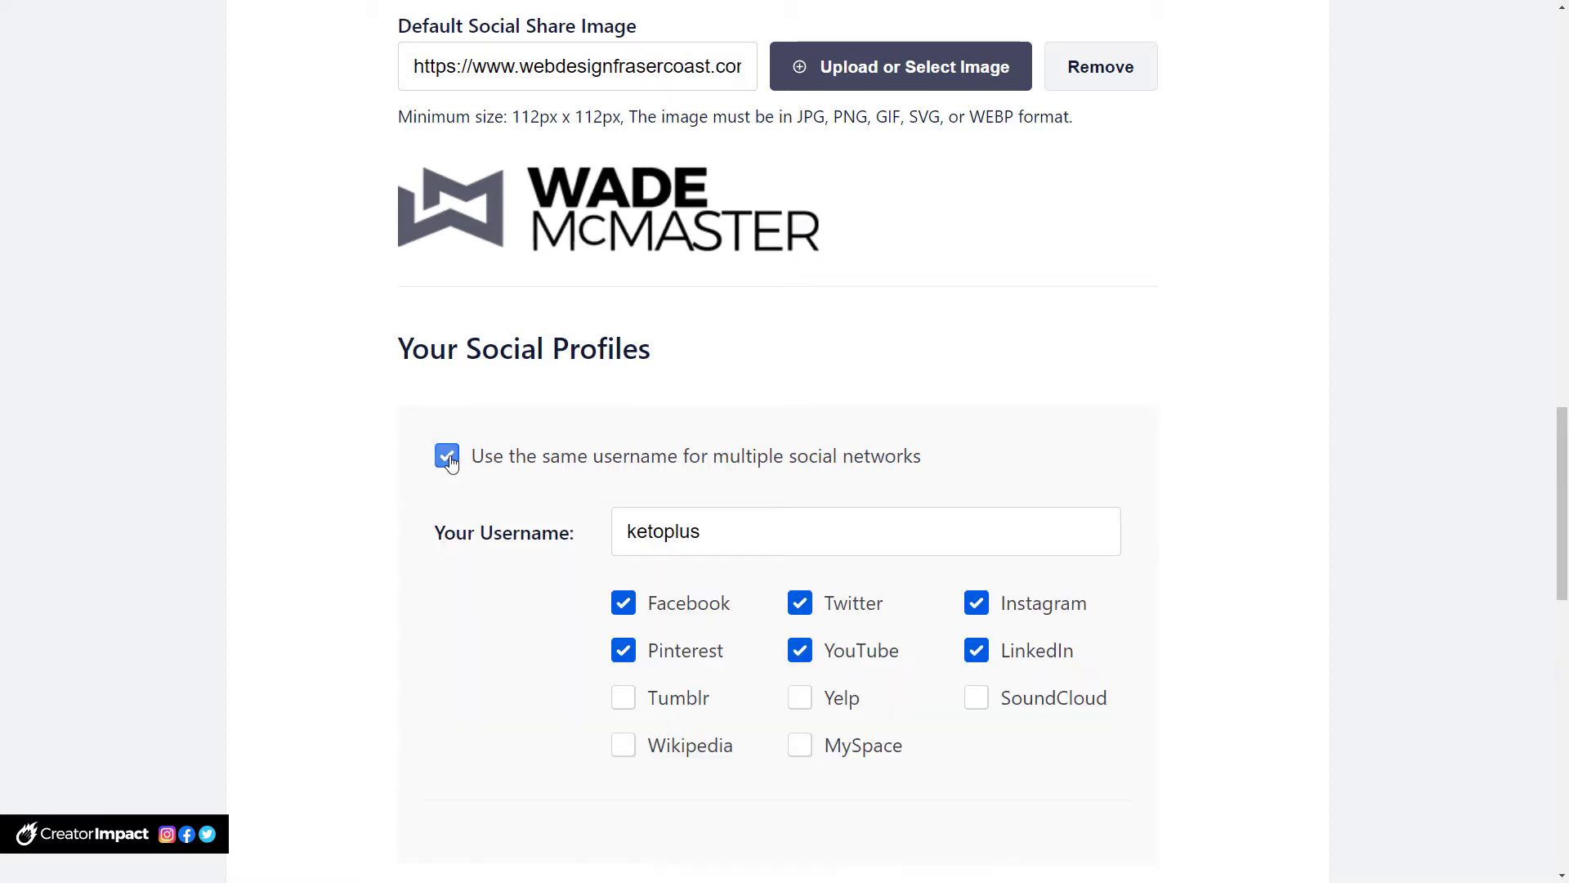
left_click(449, 456)
left_click(700, 555)
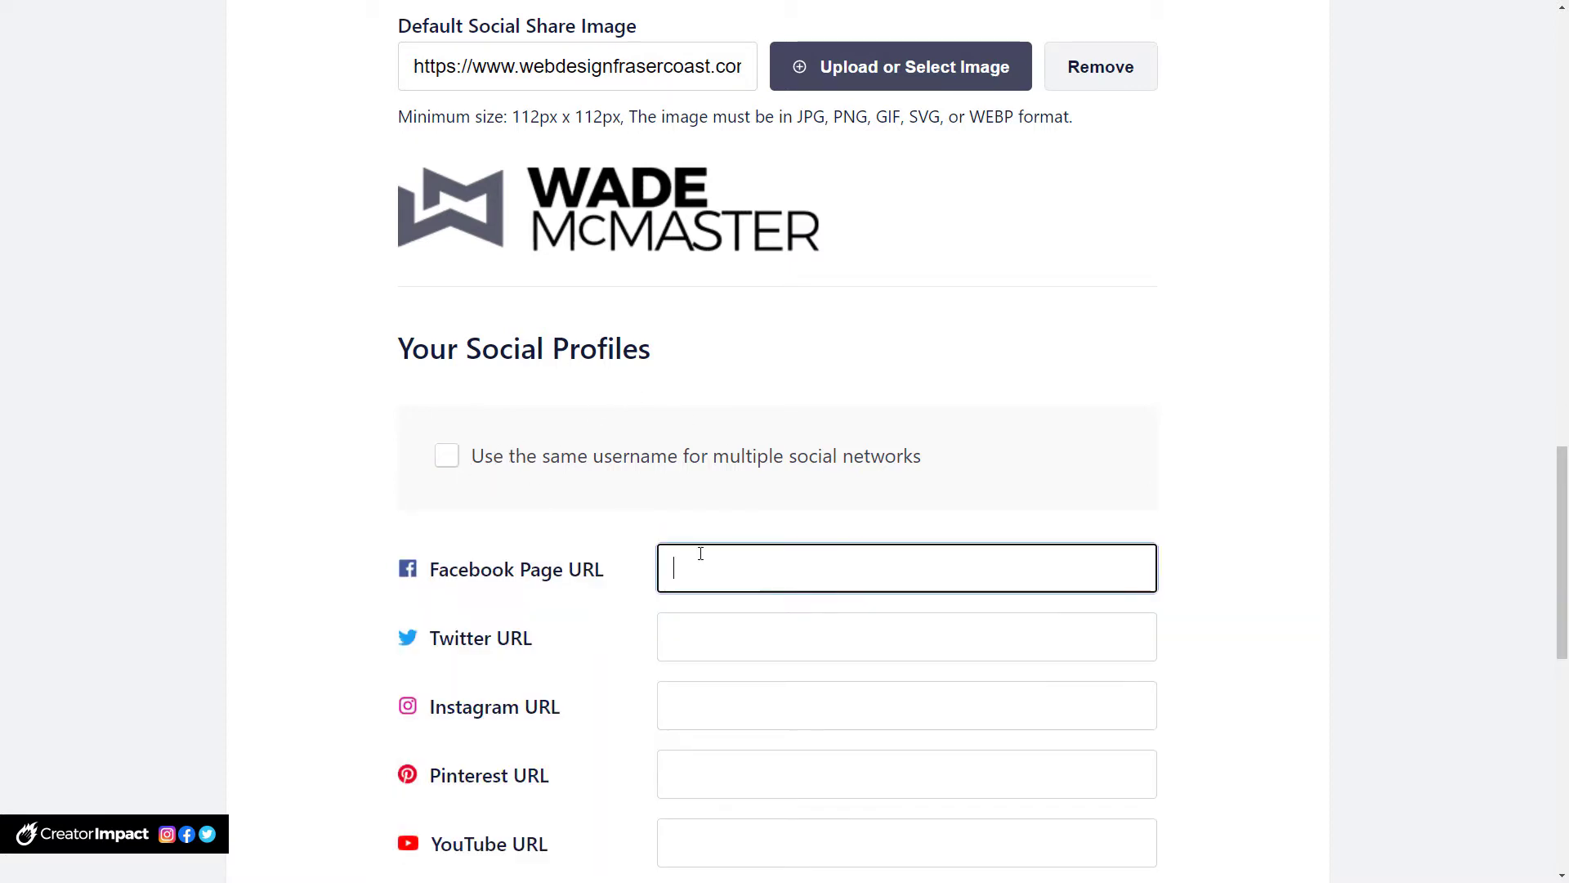
type("https://www.facebook")
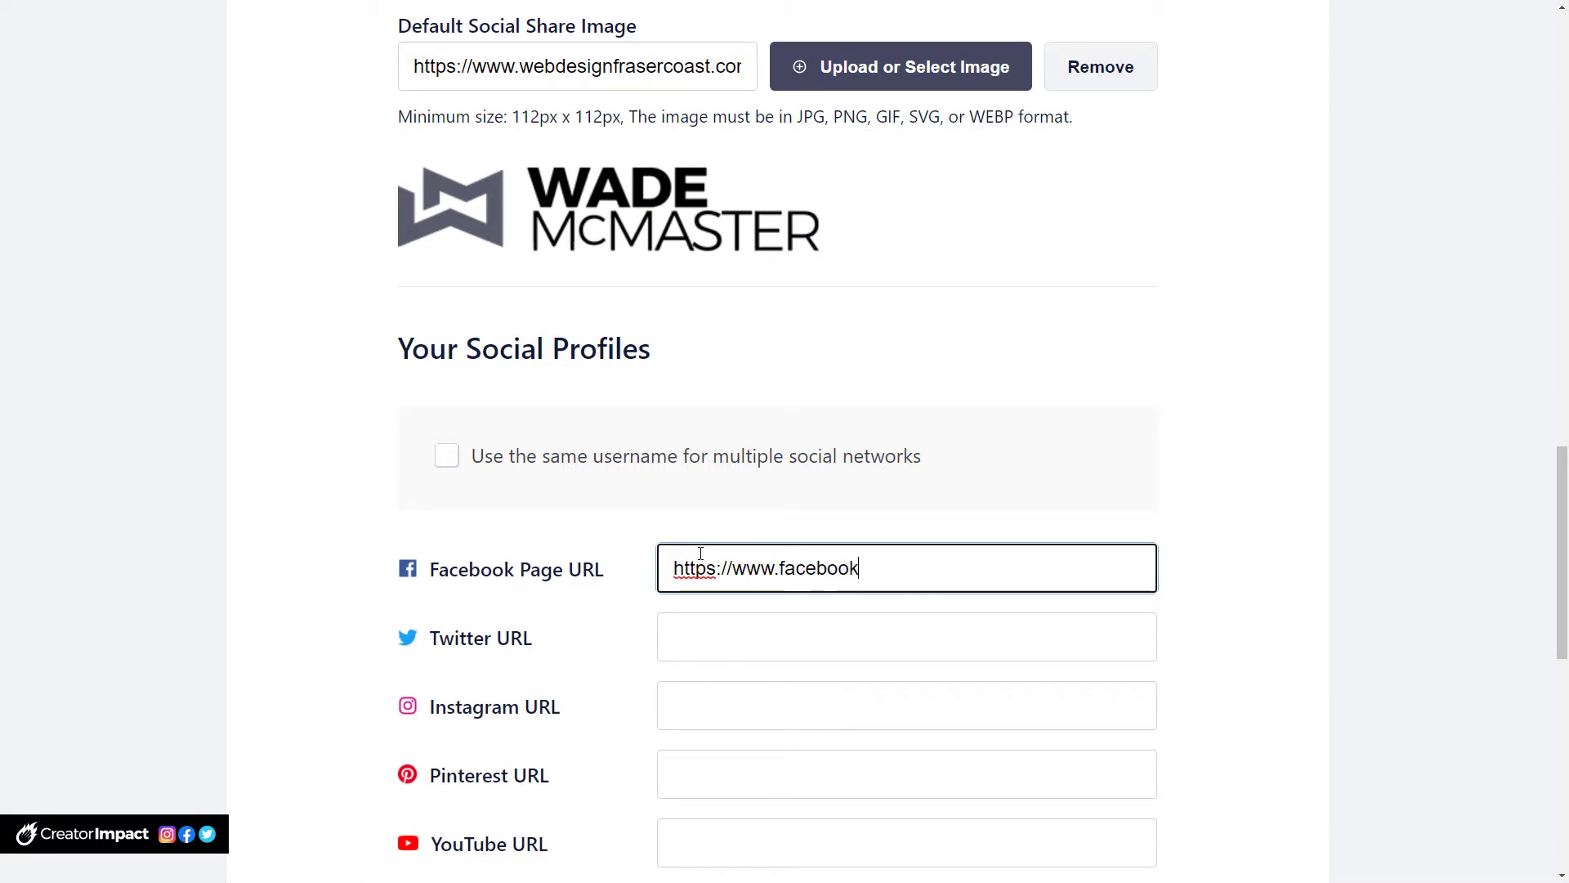
type(".com/ketoplus")
left_click(723, 650)
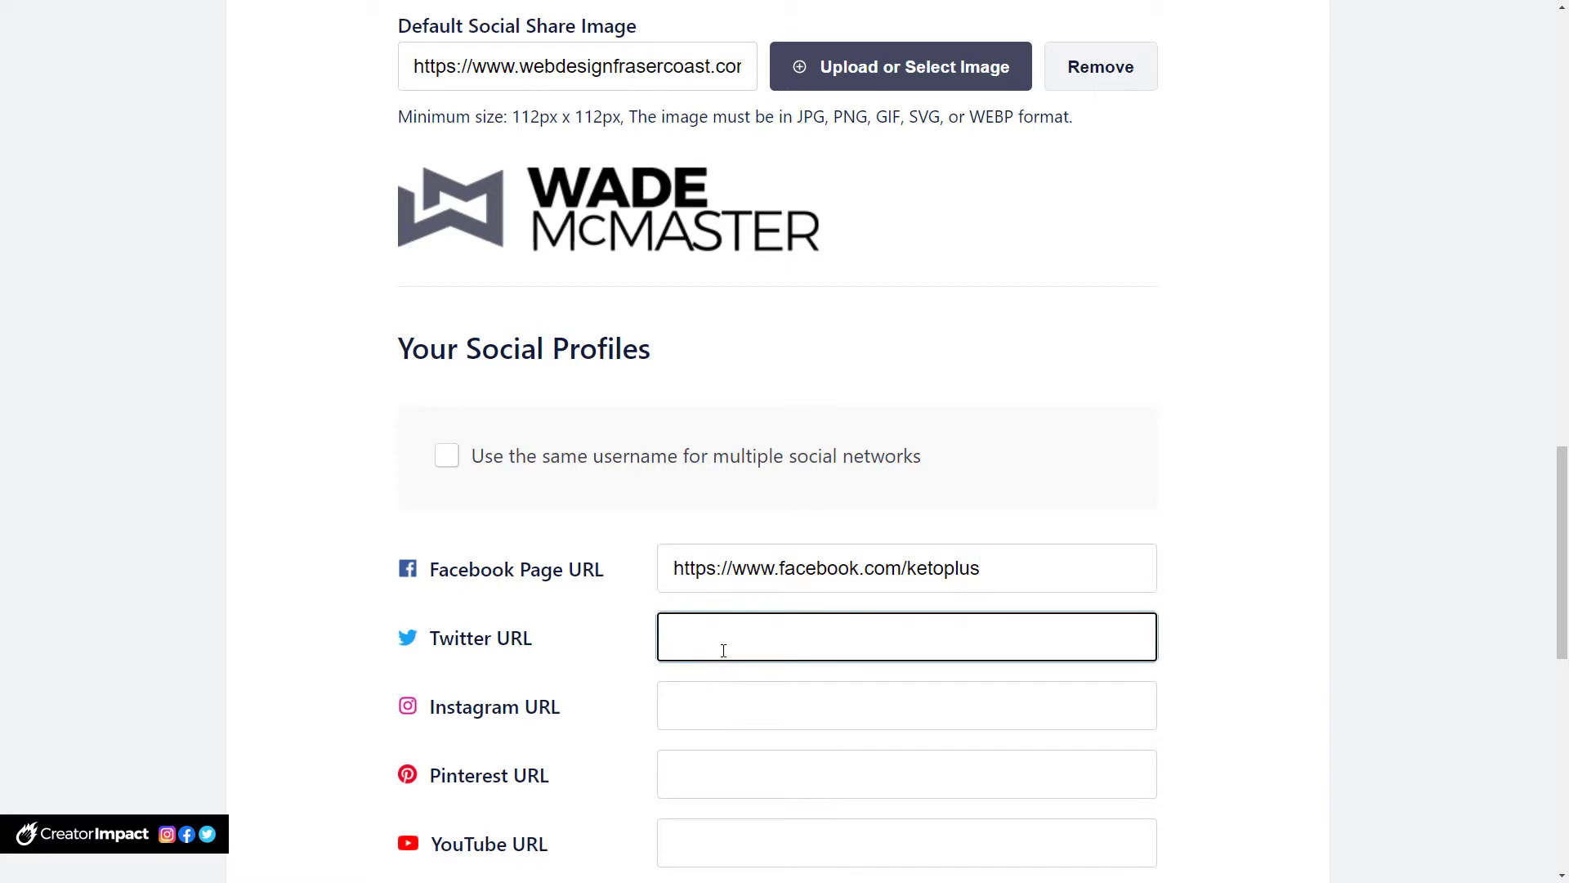
left_click(718, 710)
scroll(740, 572, "down", 3)
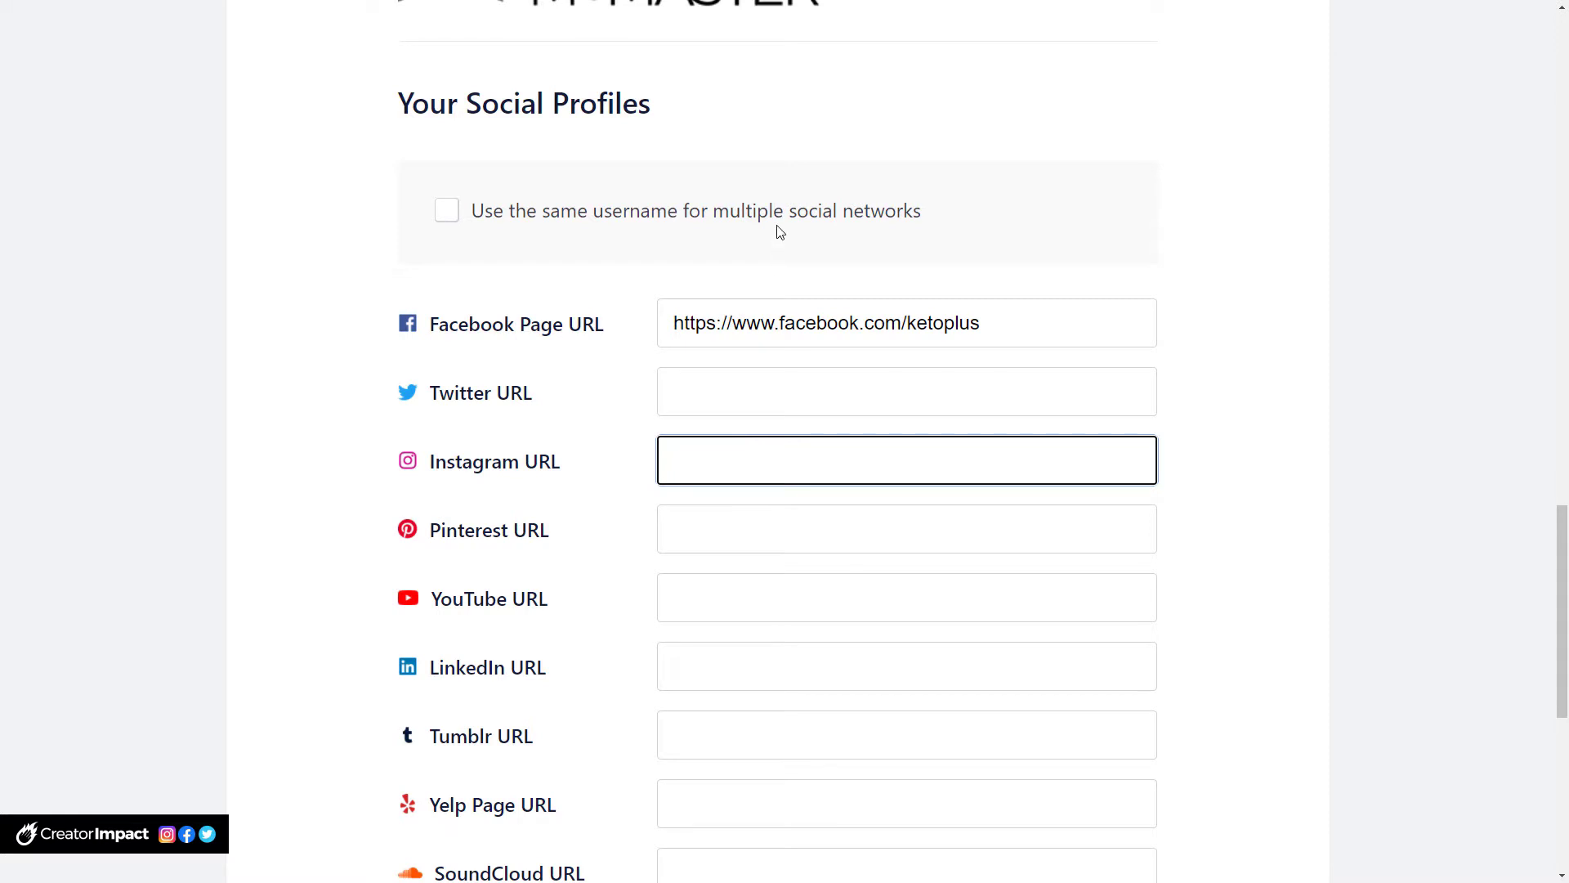
left_click(741, 324)
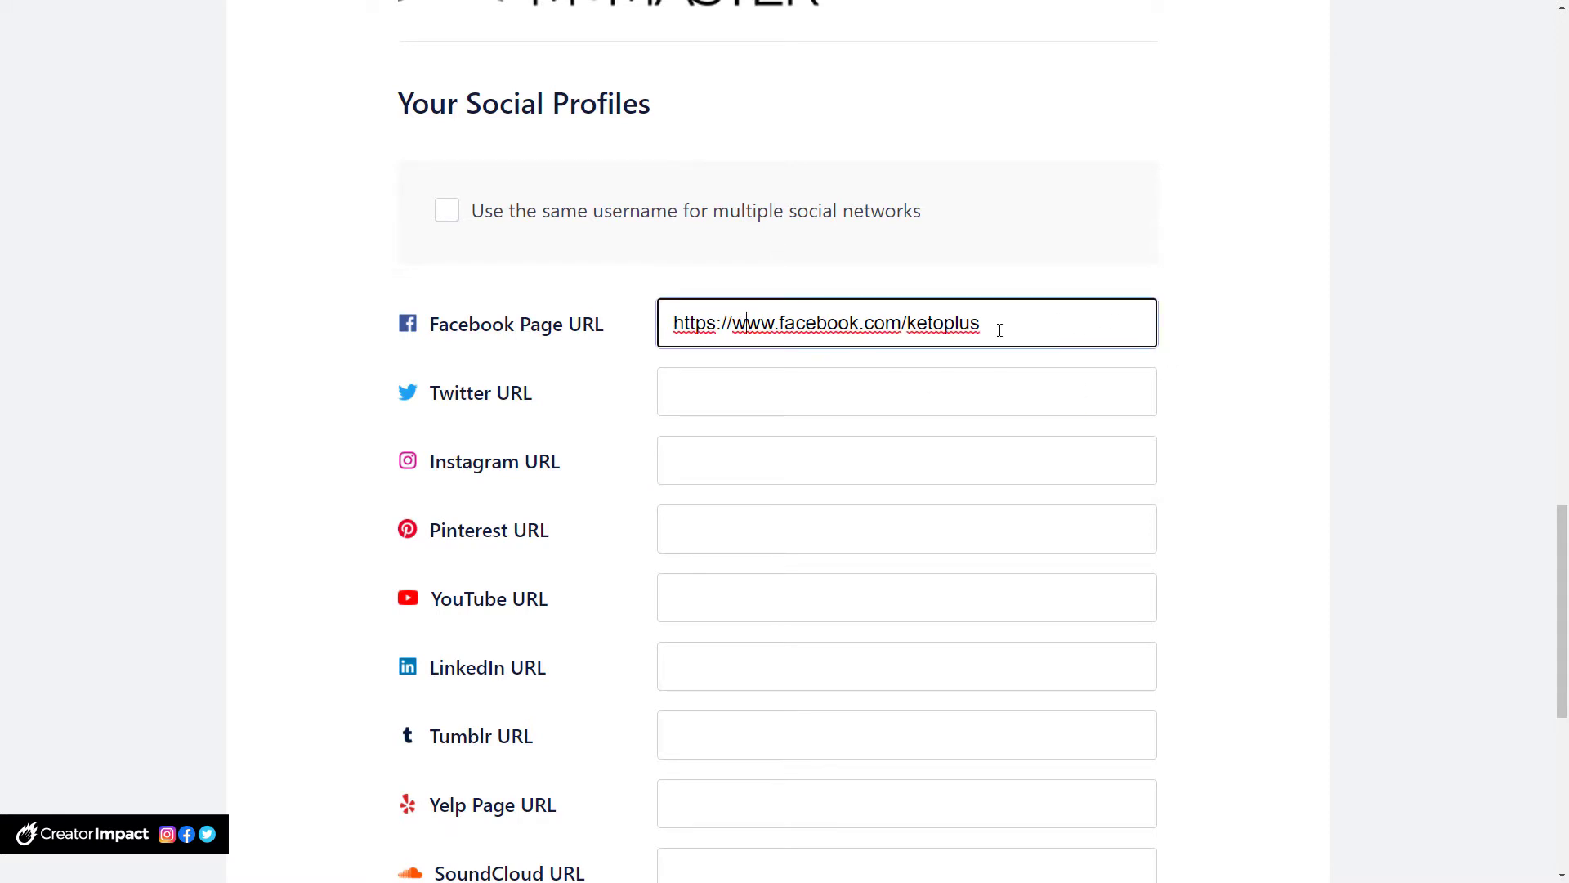
left_click_drag(999, 330, 490, 320)
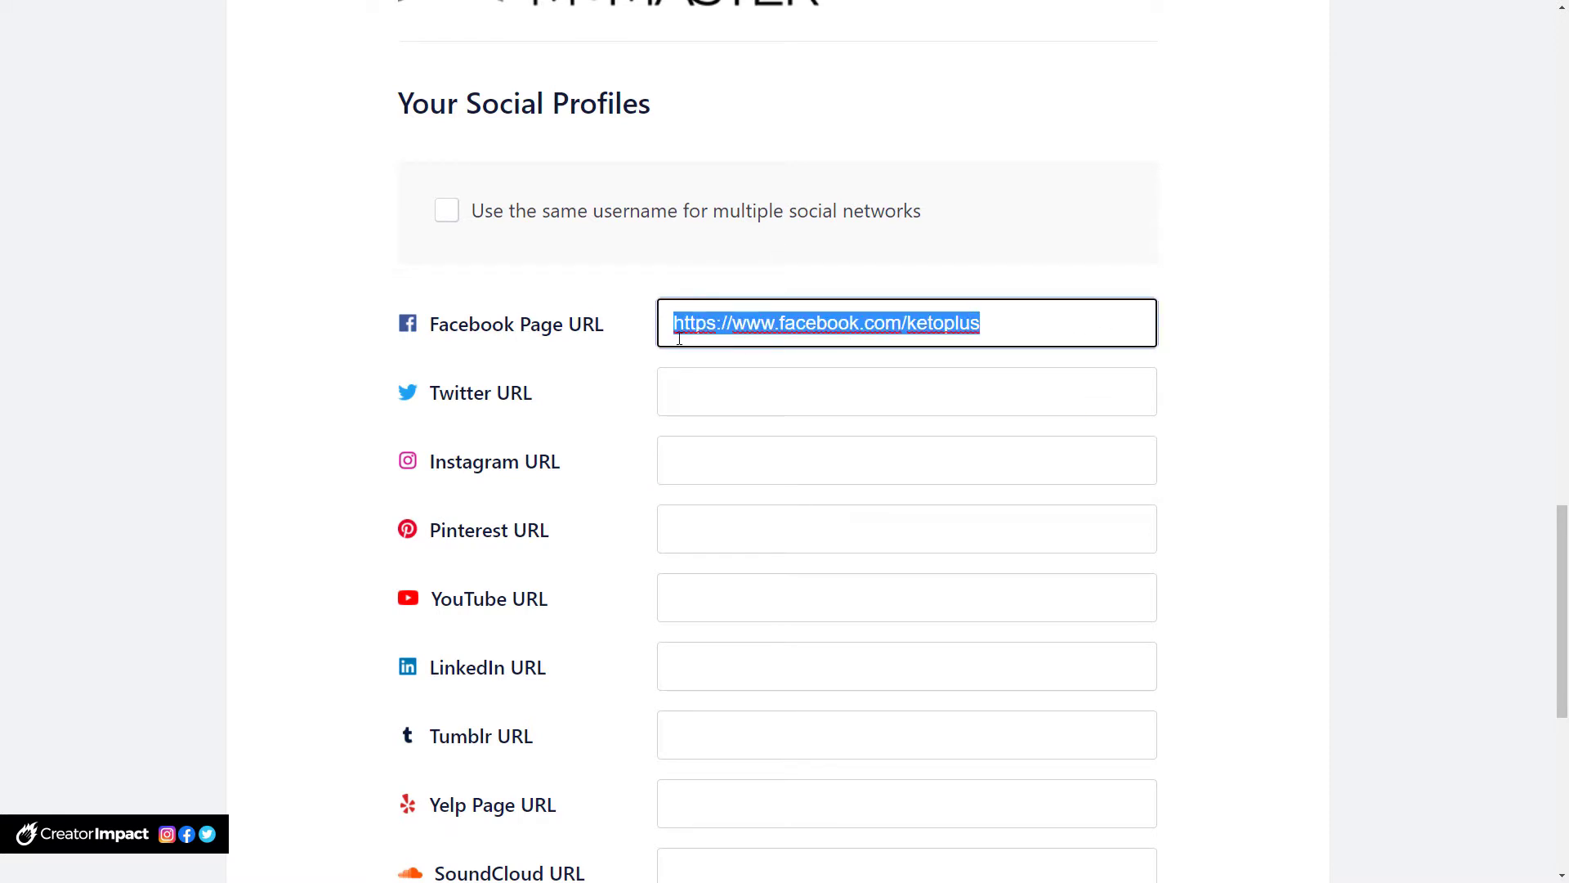
left_click(1033, 326)
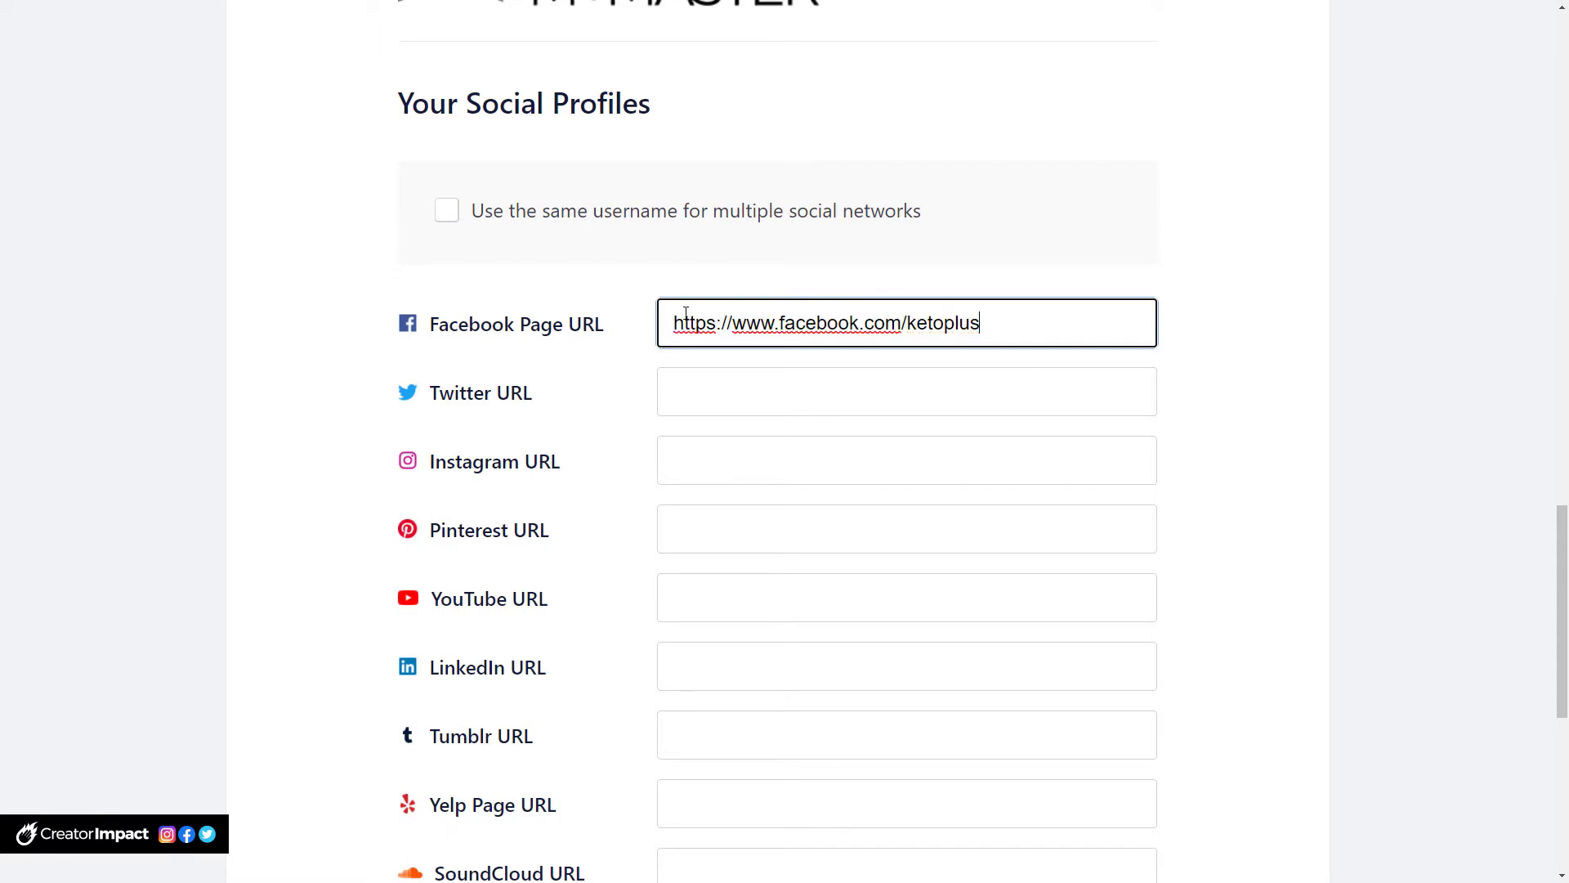
left_click(669, 390)
left_click(680, 452)
scroll(686, 399, "down", 3)
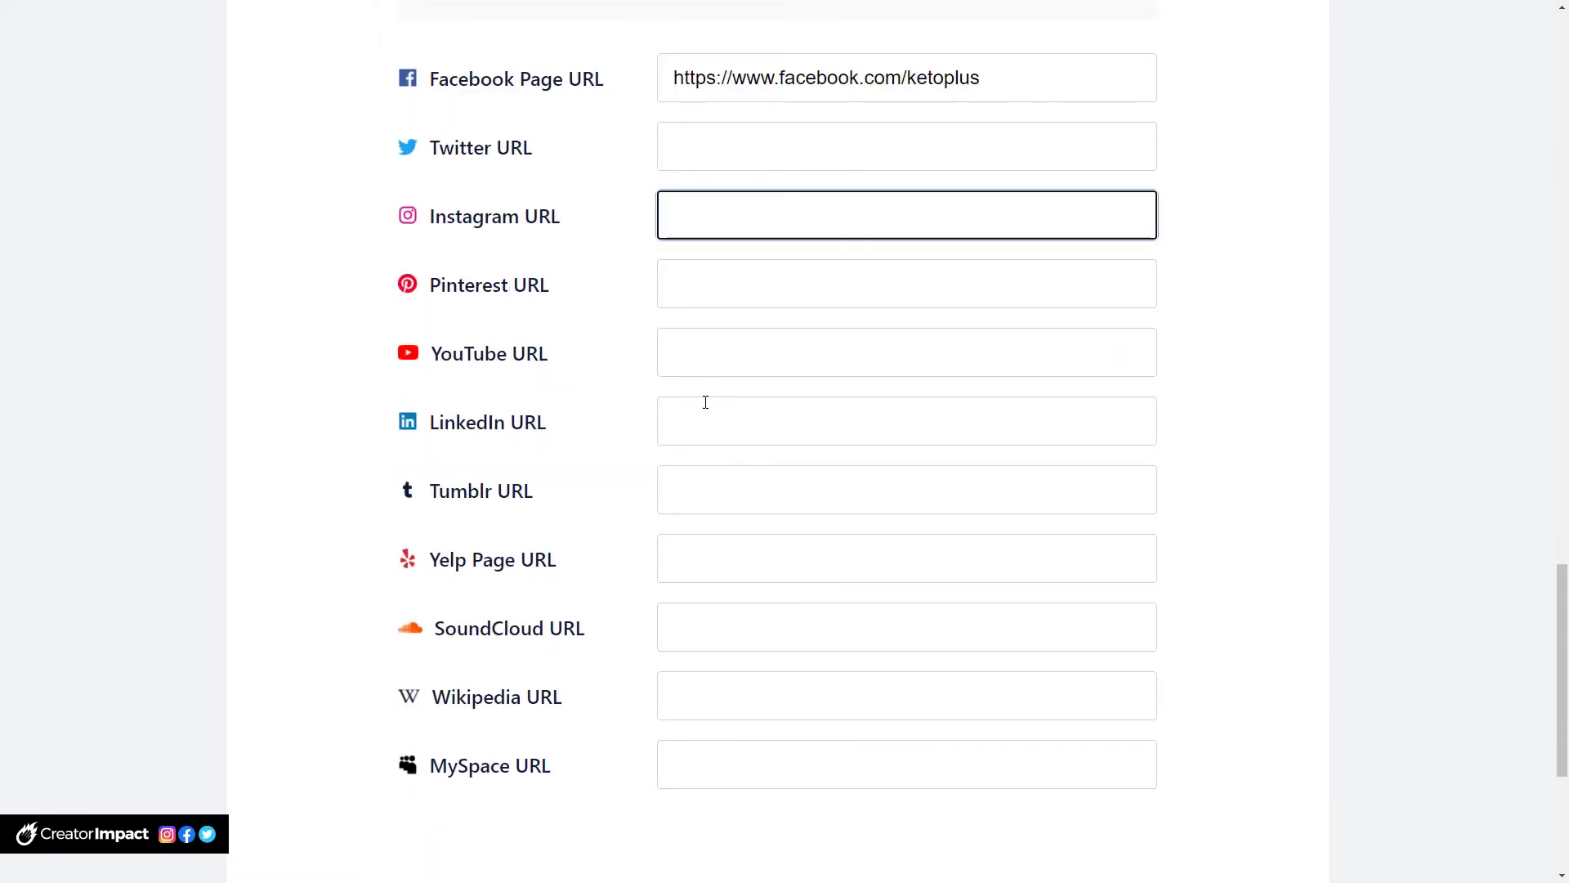
scroll(705, 402, "down", 2)
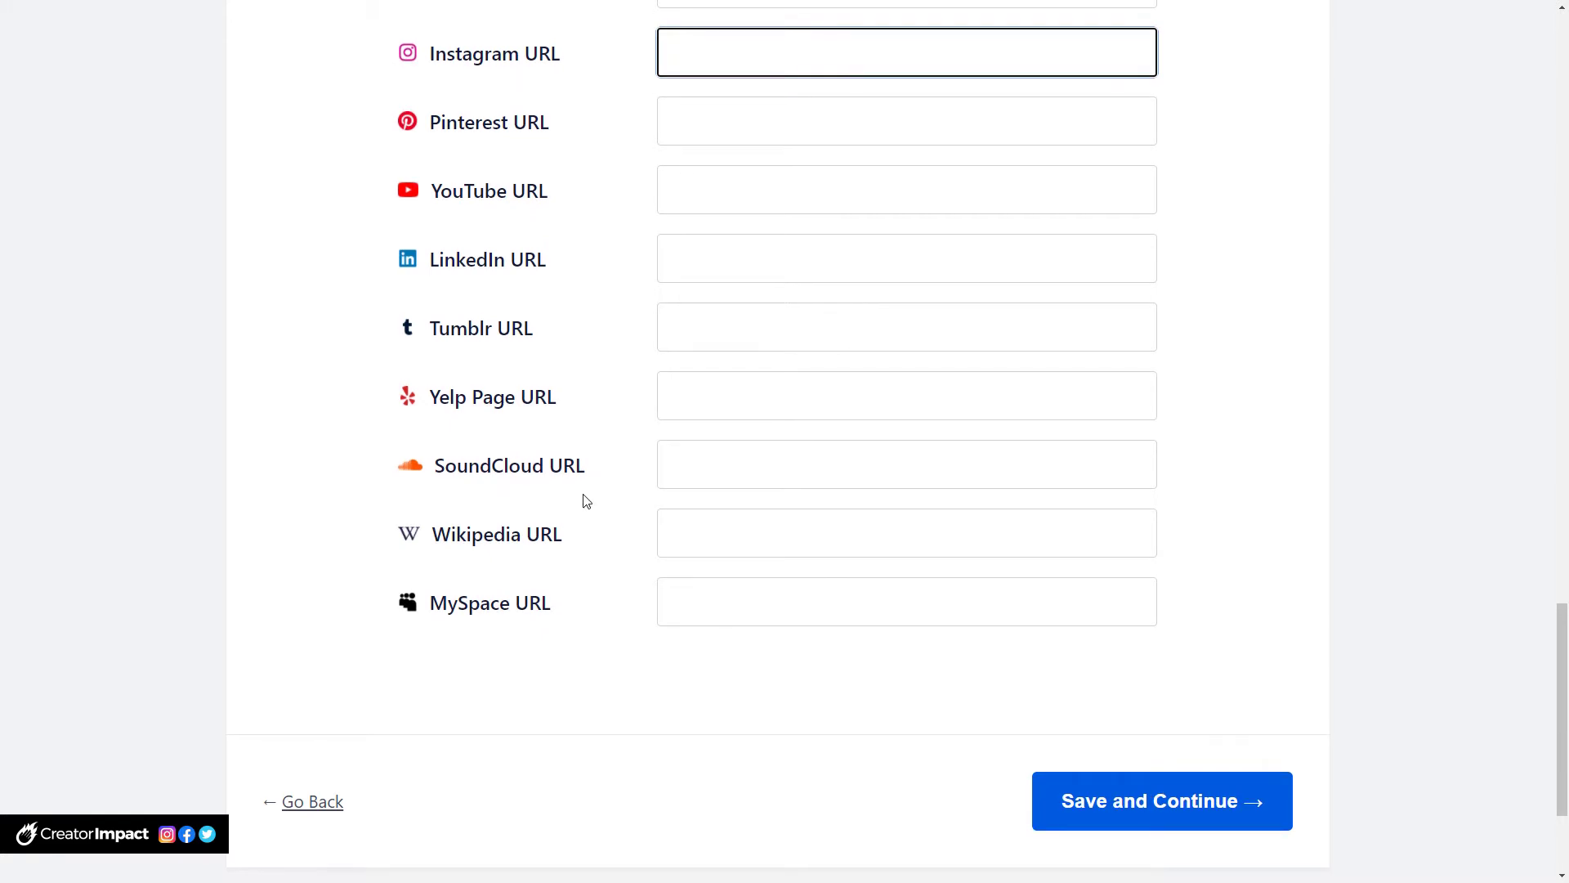
scroll(834, 256, "up", 4)
left_click(805, 242)
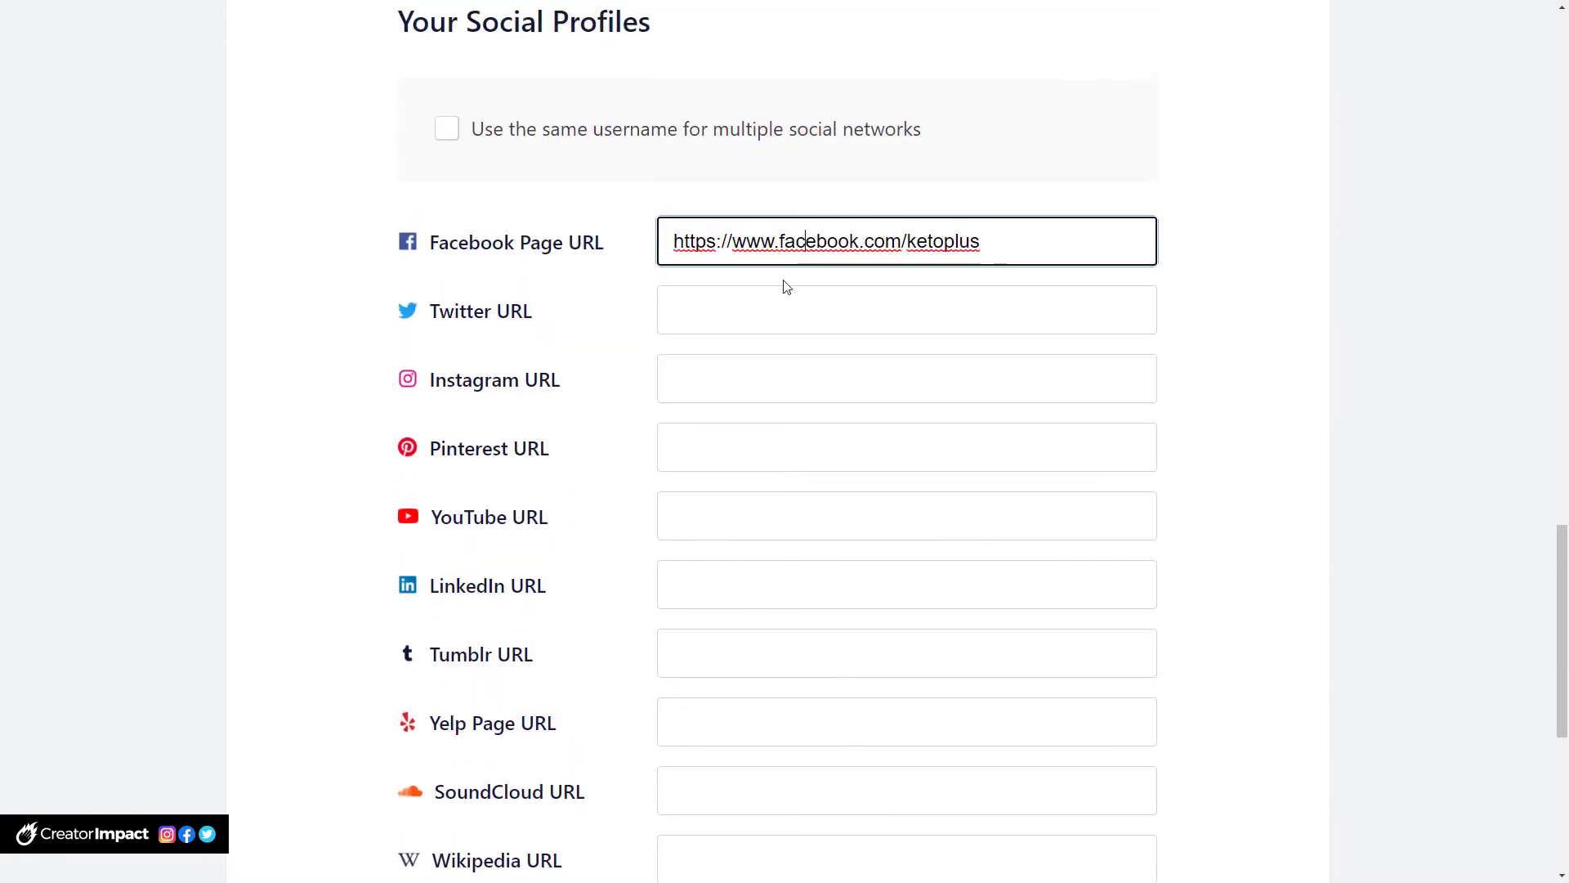
left_click(998, 241)
left_click_drag(1000, 241, 661, 244)
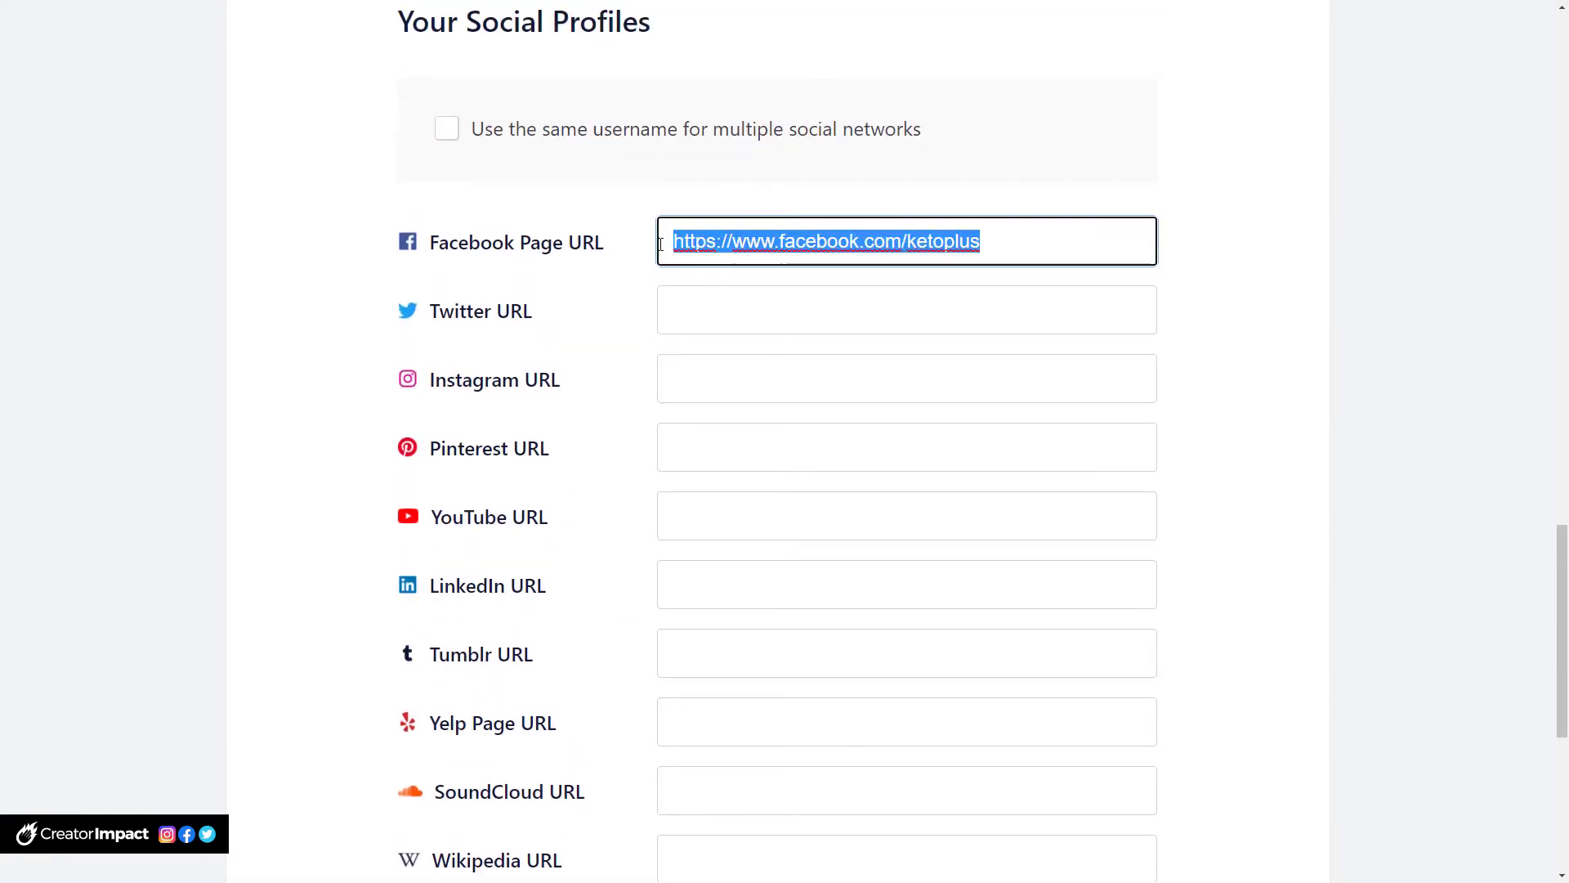
right_click(742, 244)
left_click(784, 304)
Save the social profiles, then keep the preselected SEO features and continue to the Search Appearance step.
scroll(877, 360, "down", 5)
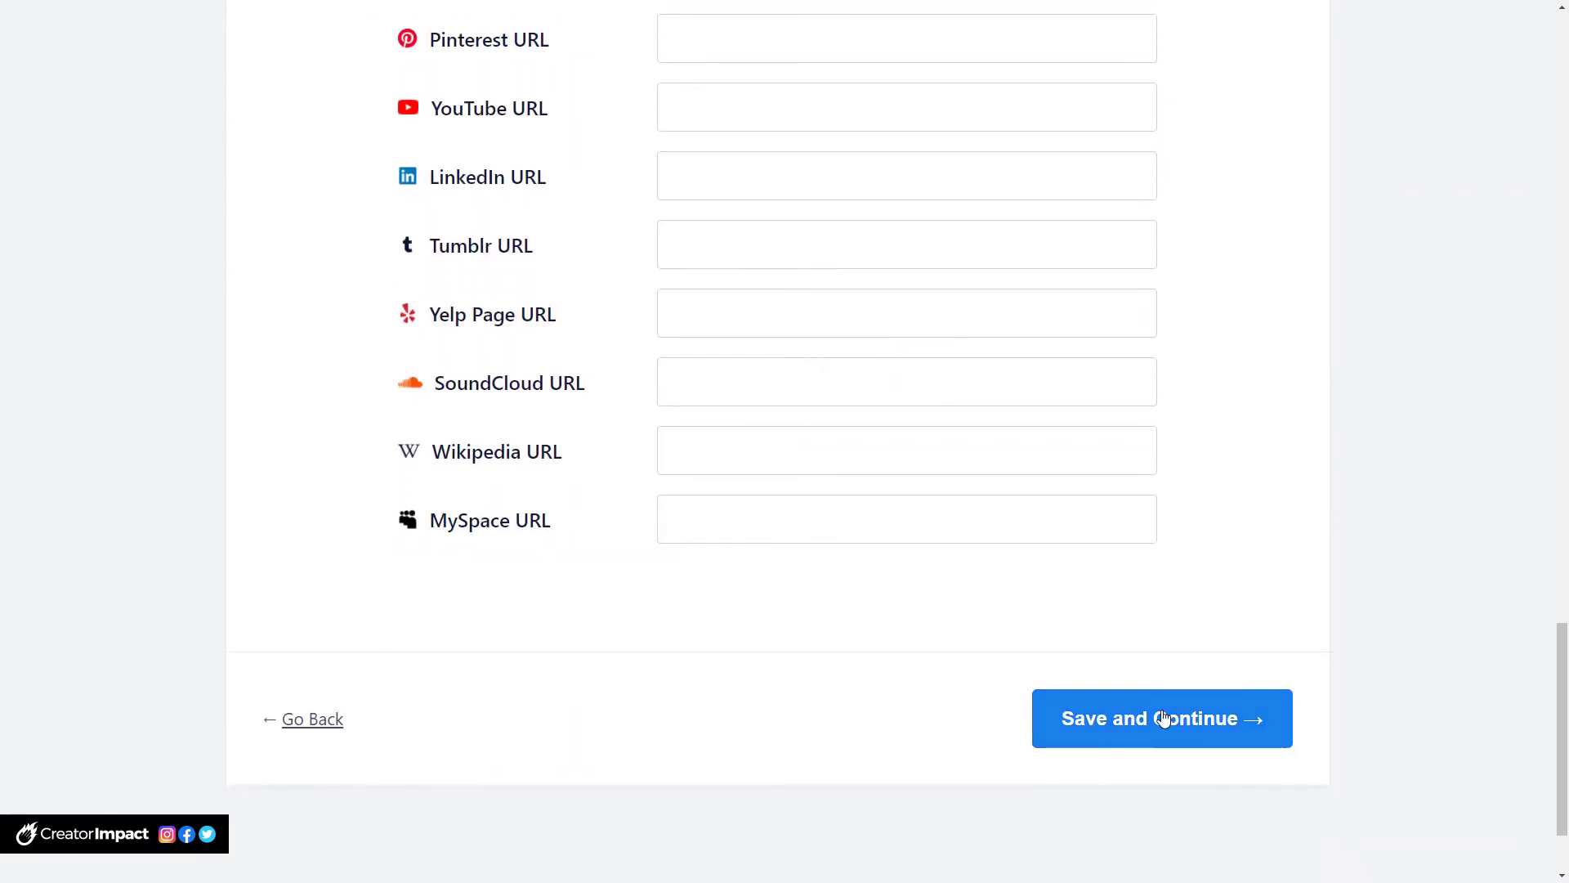
left_click(1164, 723)
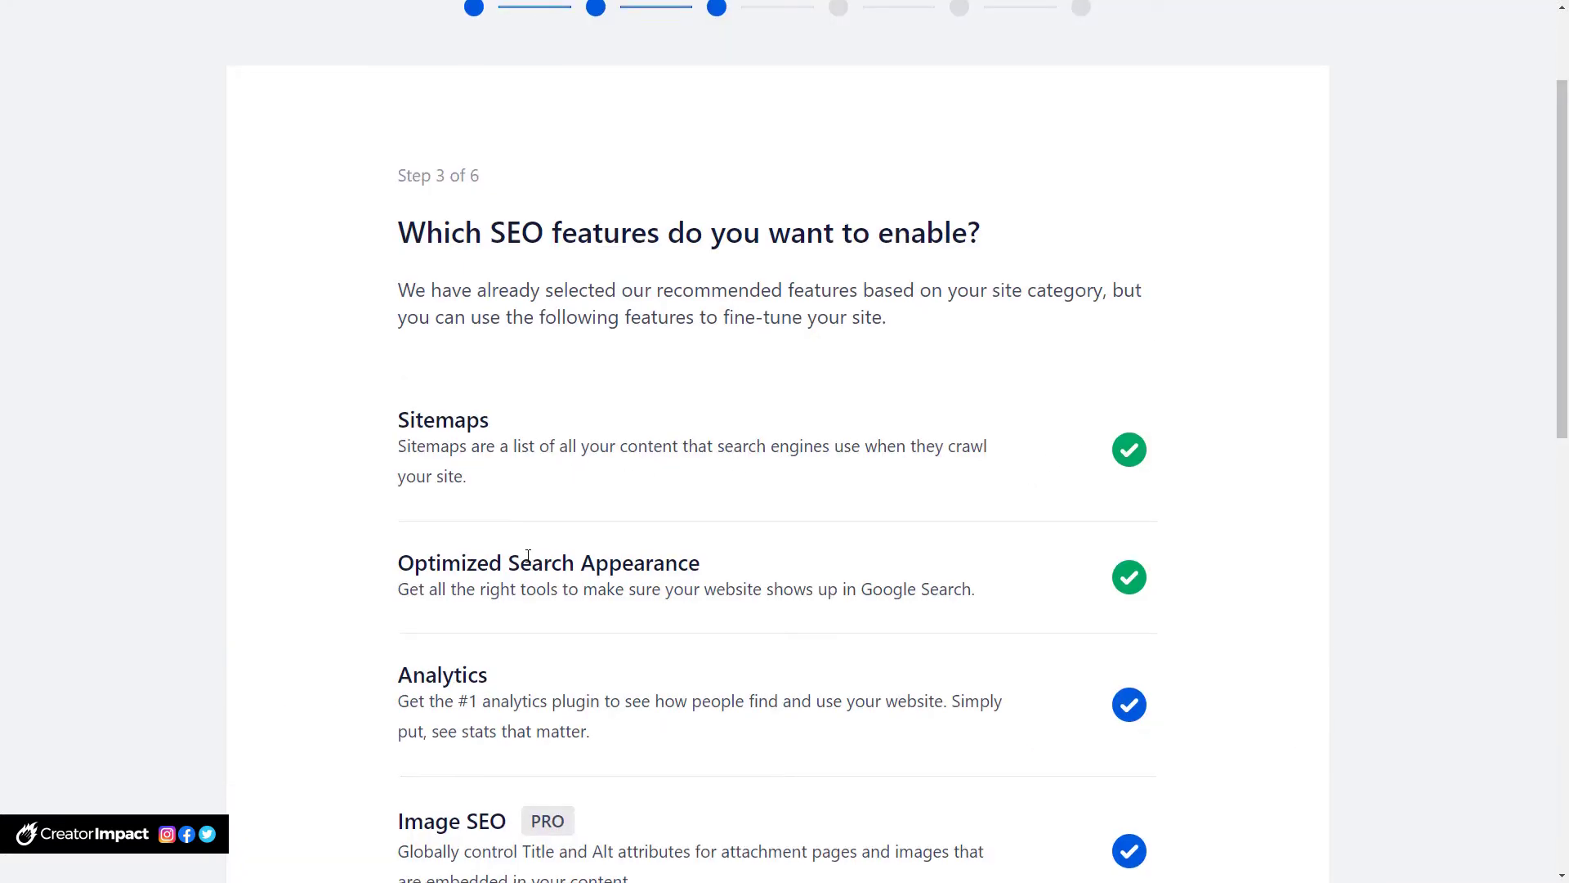
scroll(482, 406, "down", 2)
scroll(530, 281, "down", 3)
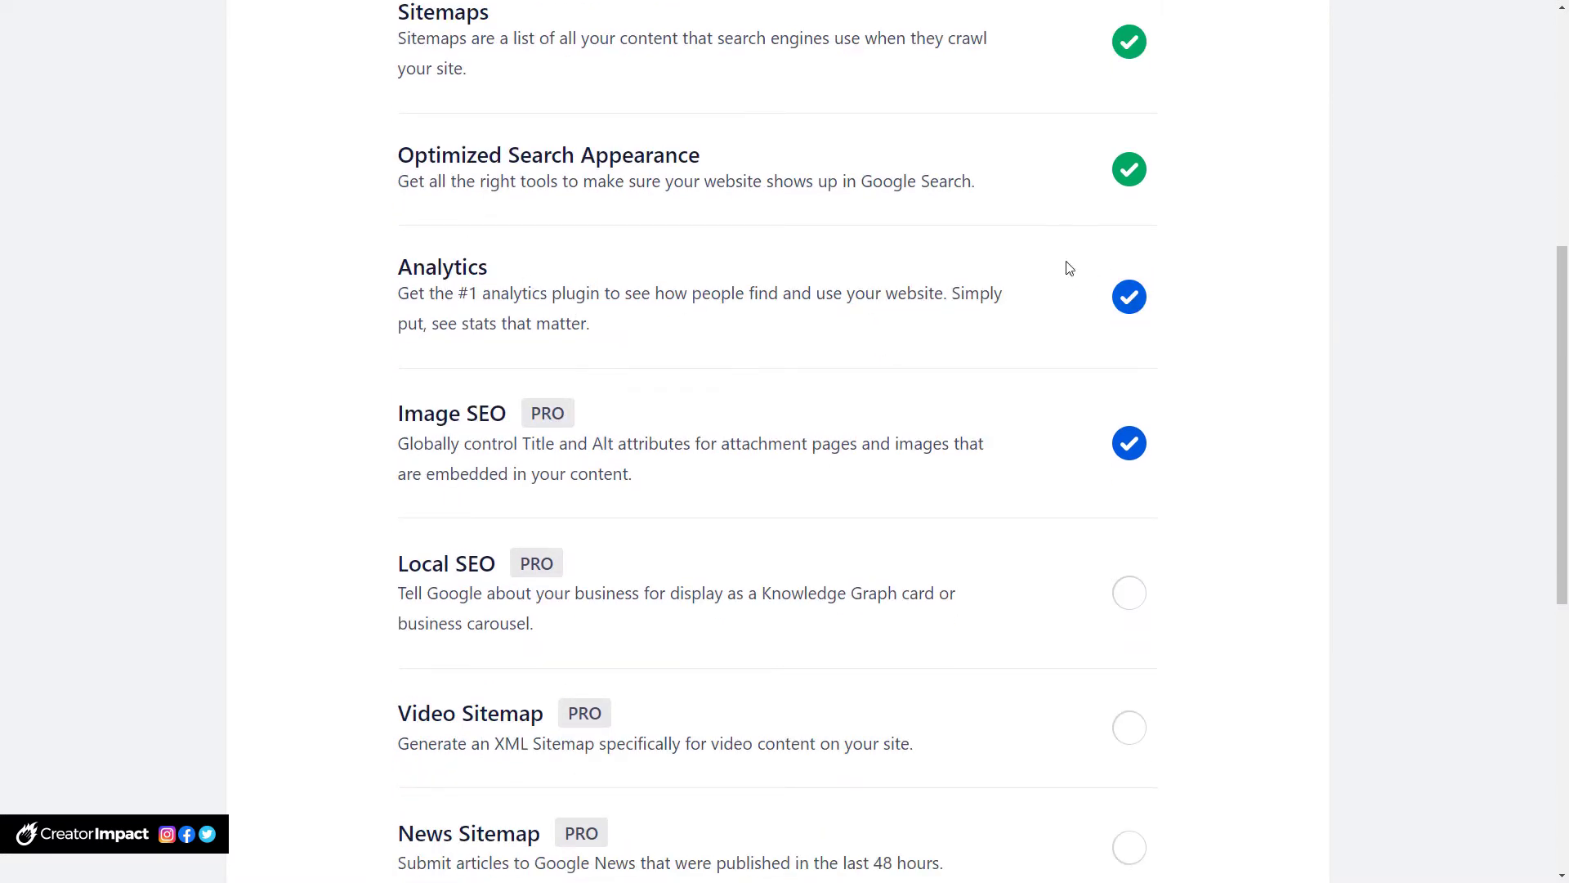
scroll(662, 393, "down", 2)
scroll(539, 398, "down", 4)
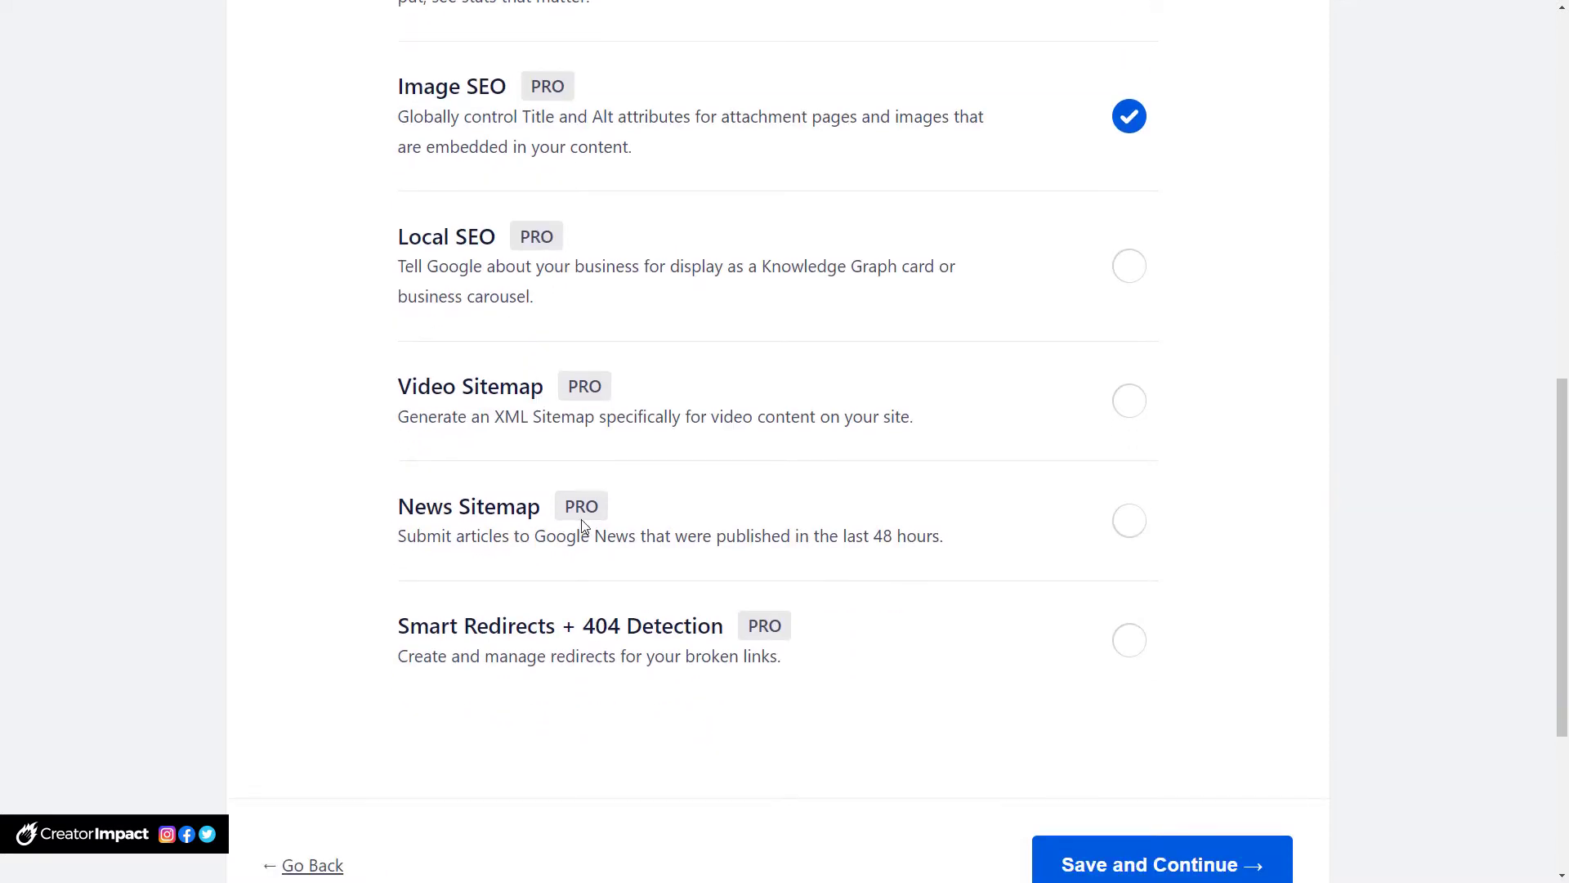
left_click(1234, 708)
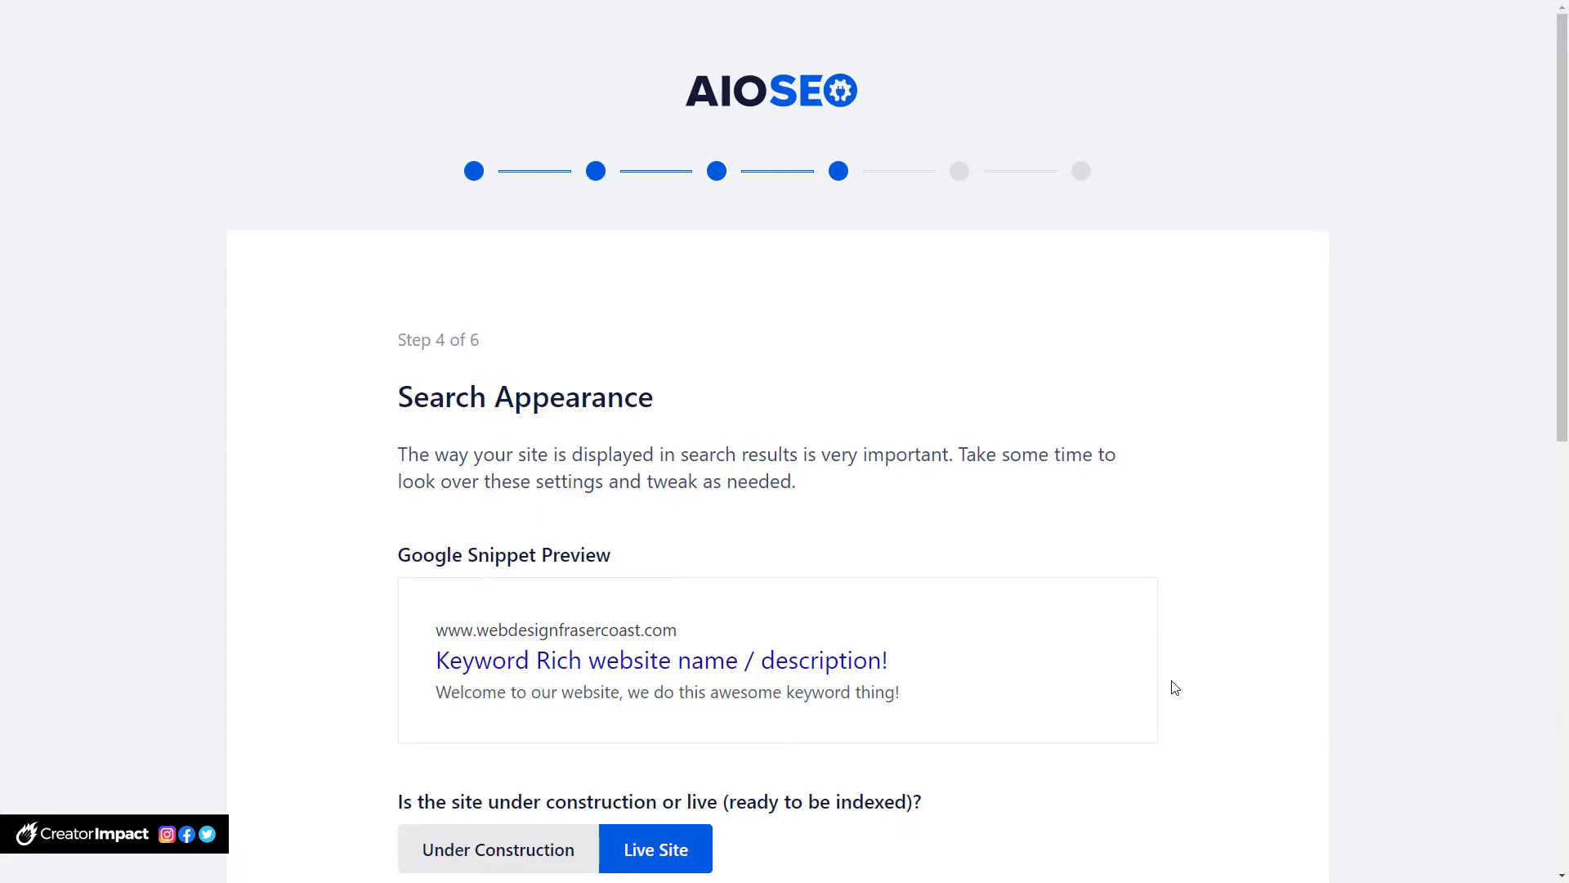
scroll(868, 488, "down", 3)
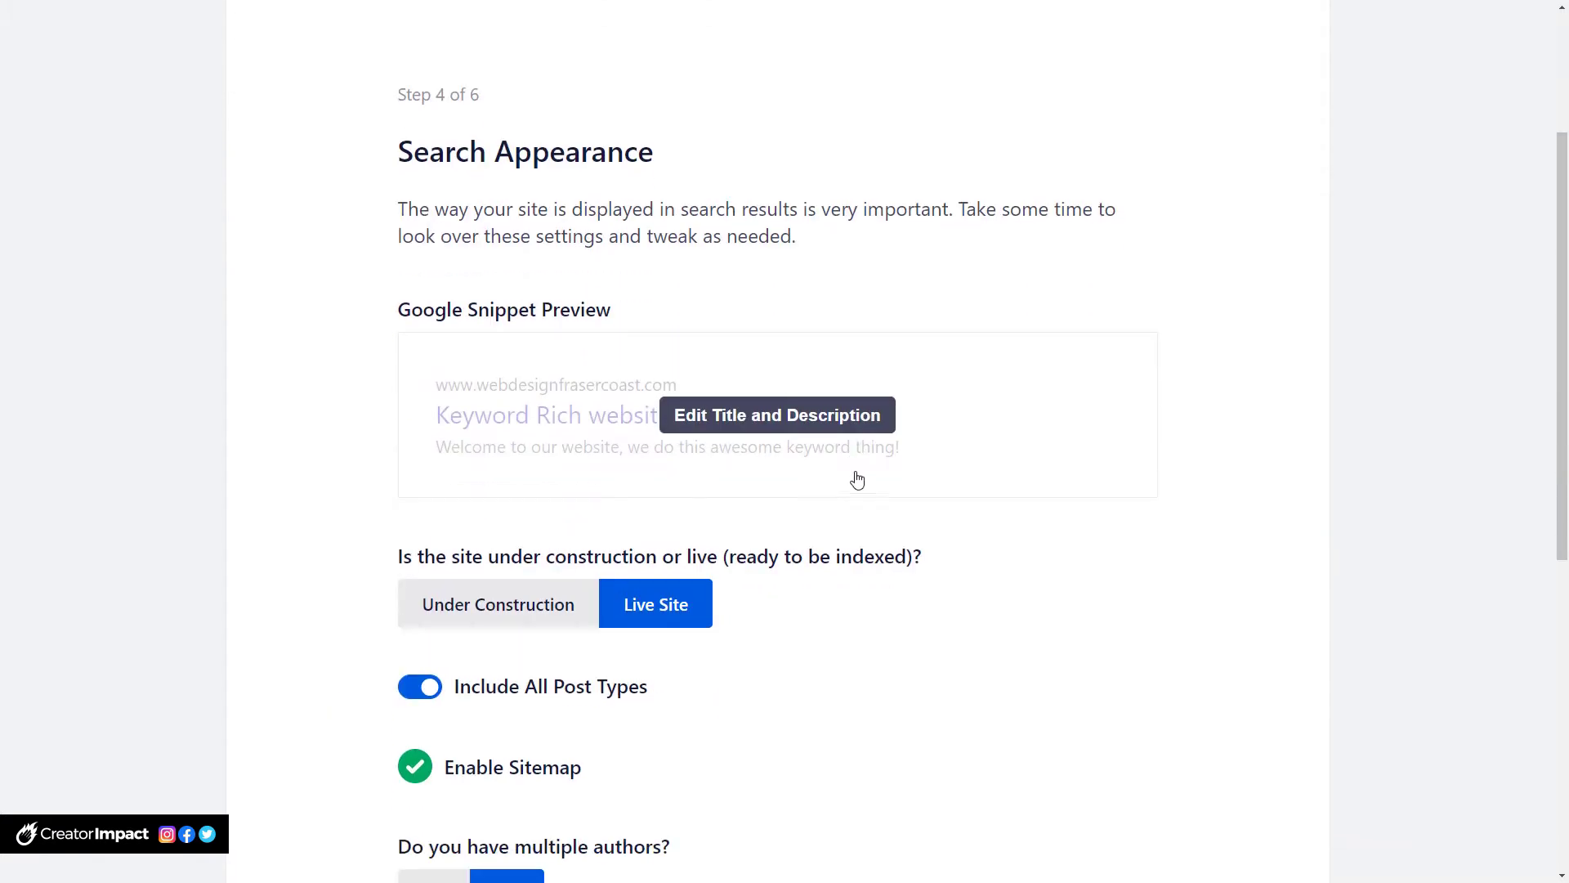
scroll(816, 501, "down", 3)
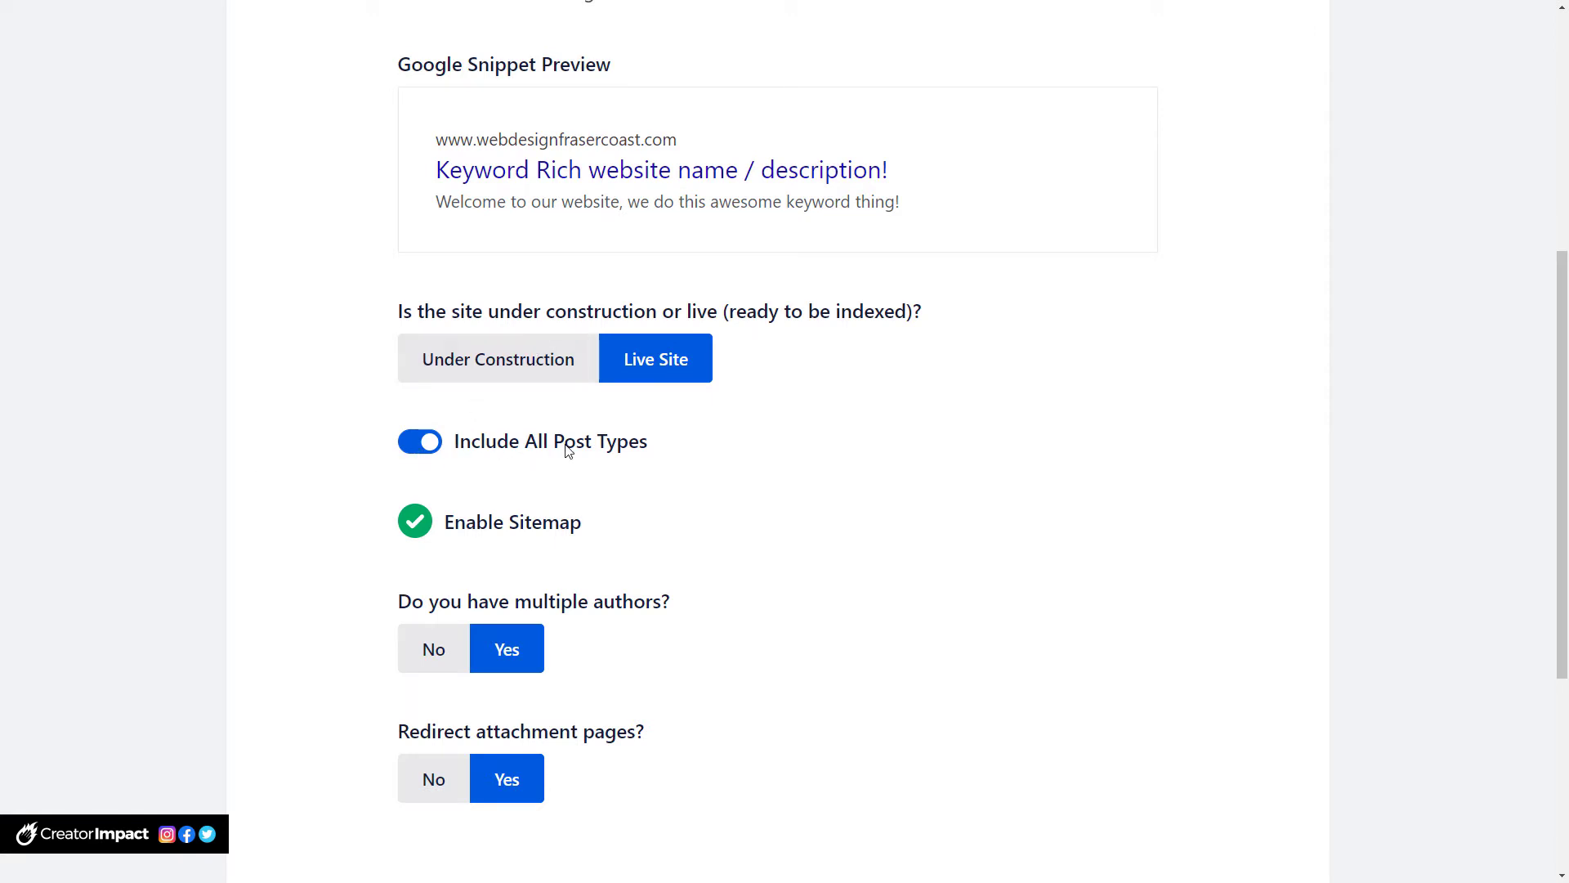
left_click(425, 445)
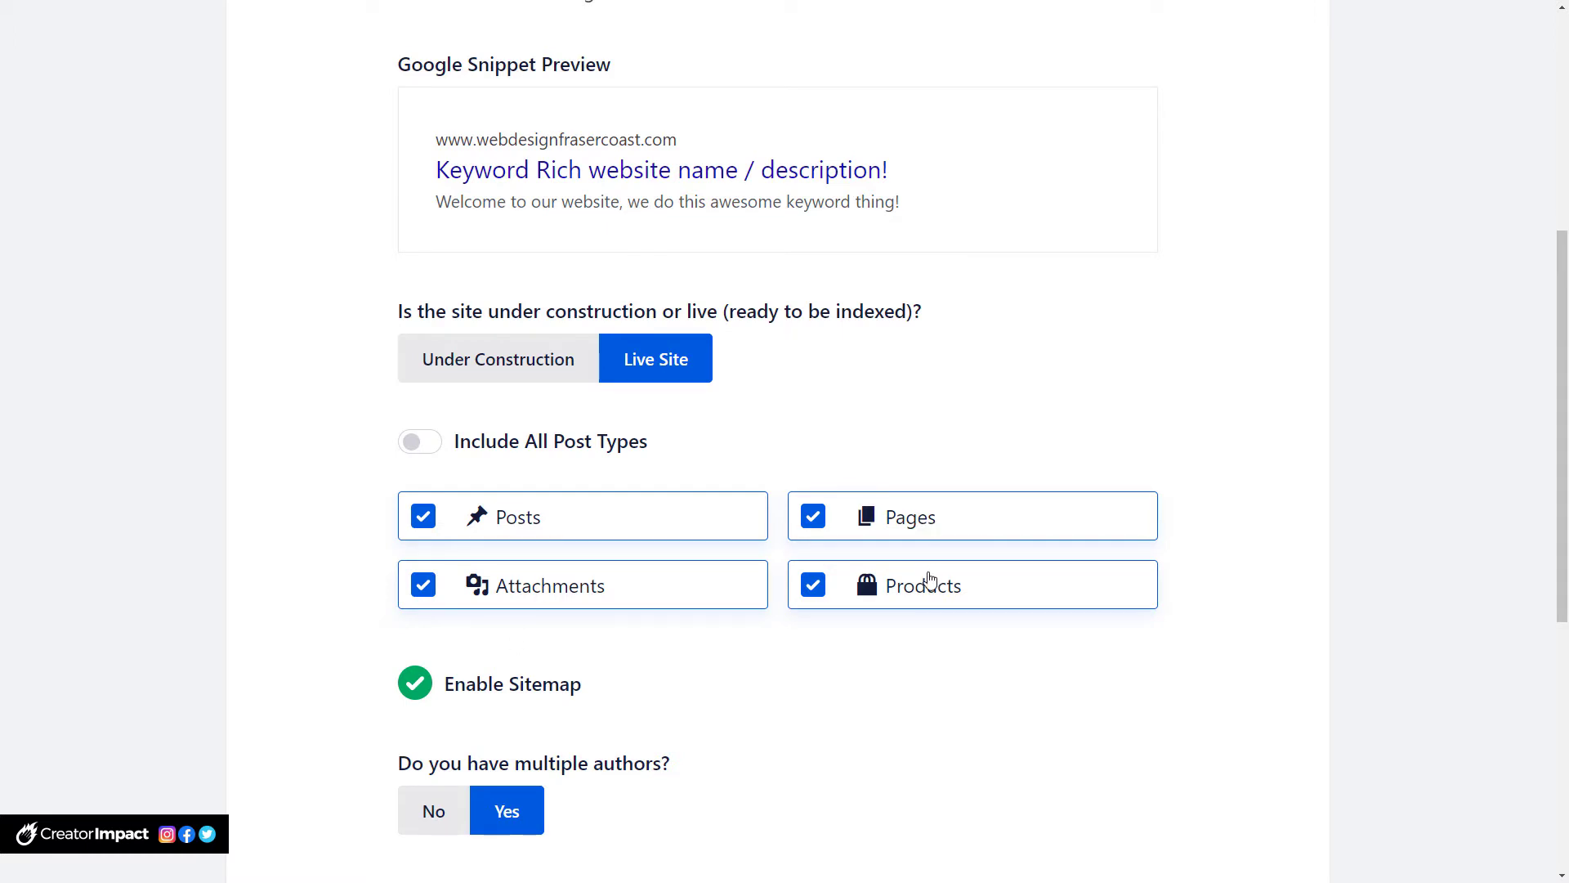
left_click(814, 588)
left_click(815, 590)
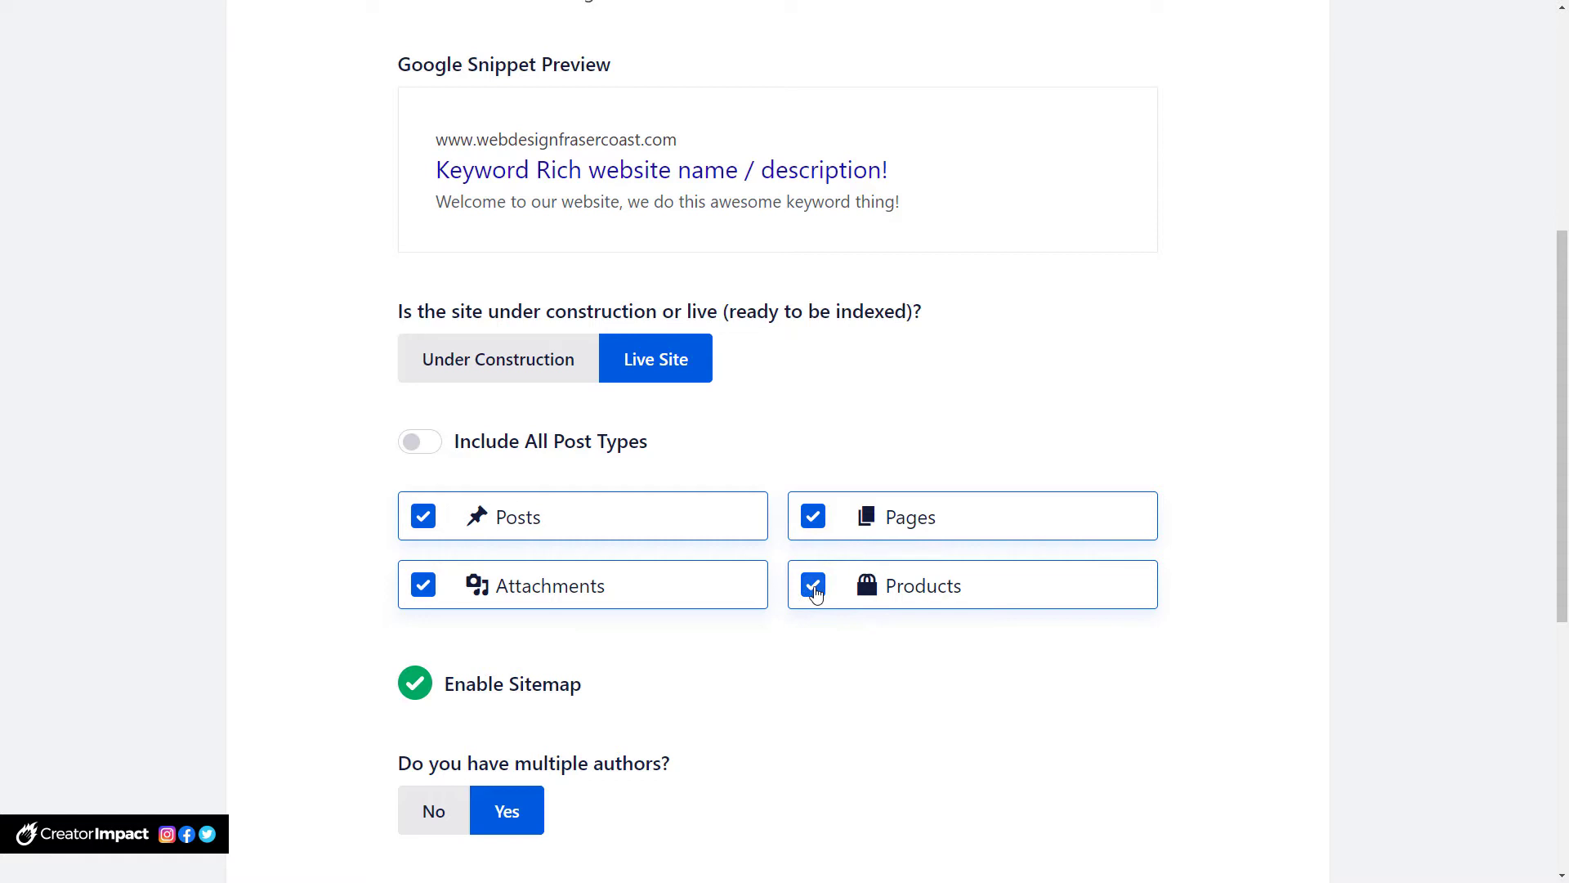
left_click(408, 442)
Answer No to having multiple authors, keep attachment page redirection at Yes, and save the Search Appearance settings.
scroll(739, 513, "down", 3)
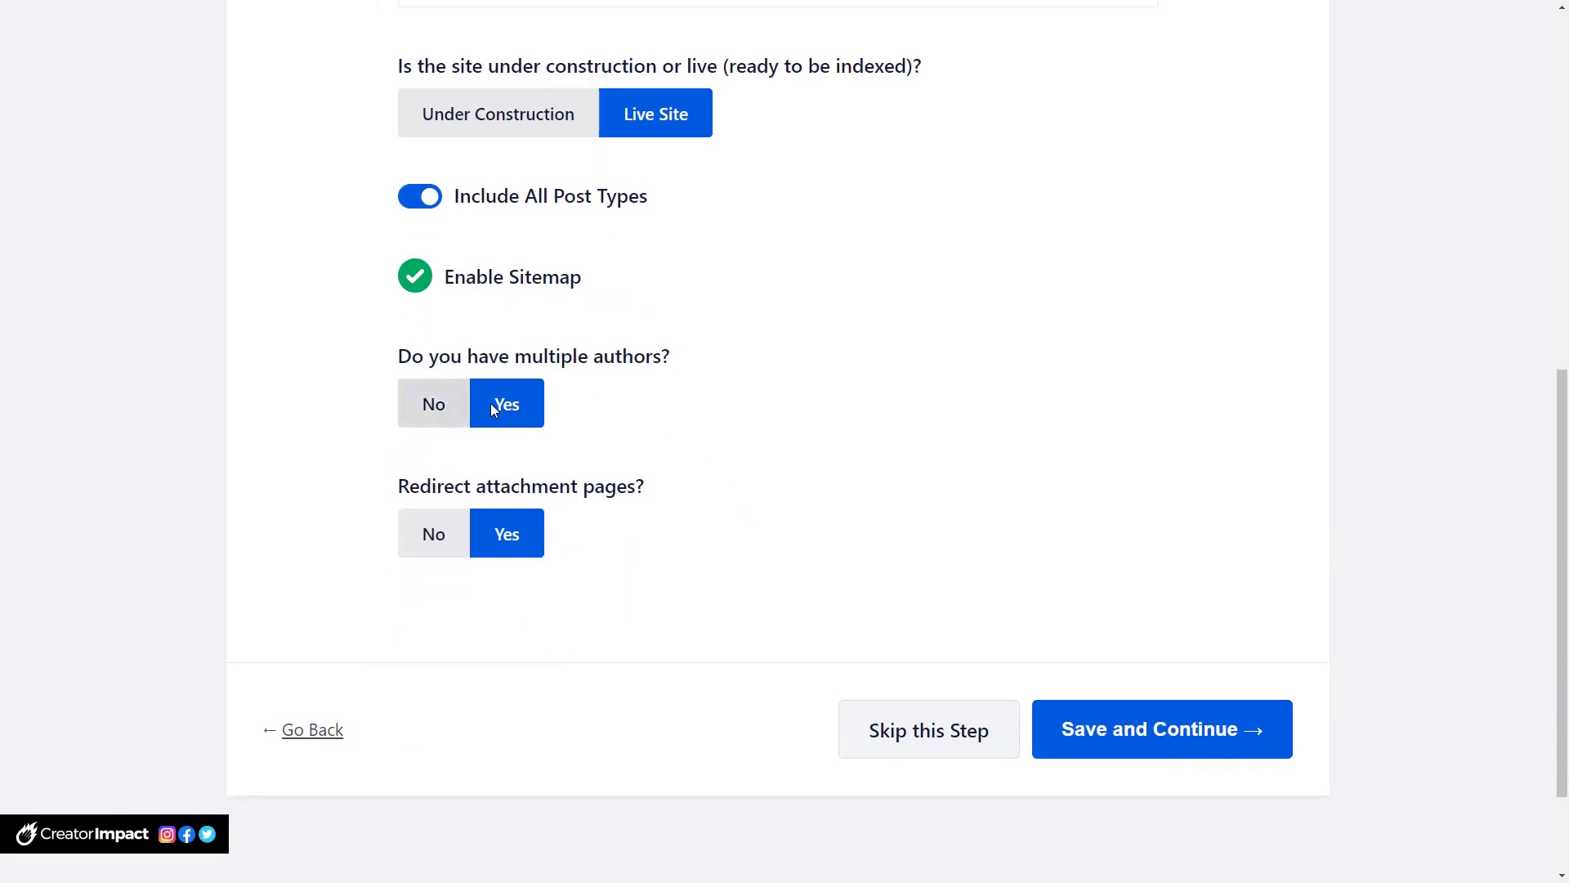
left_click(434, 409)
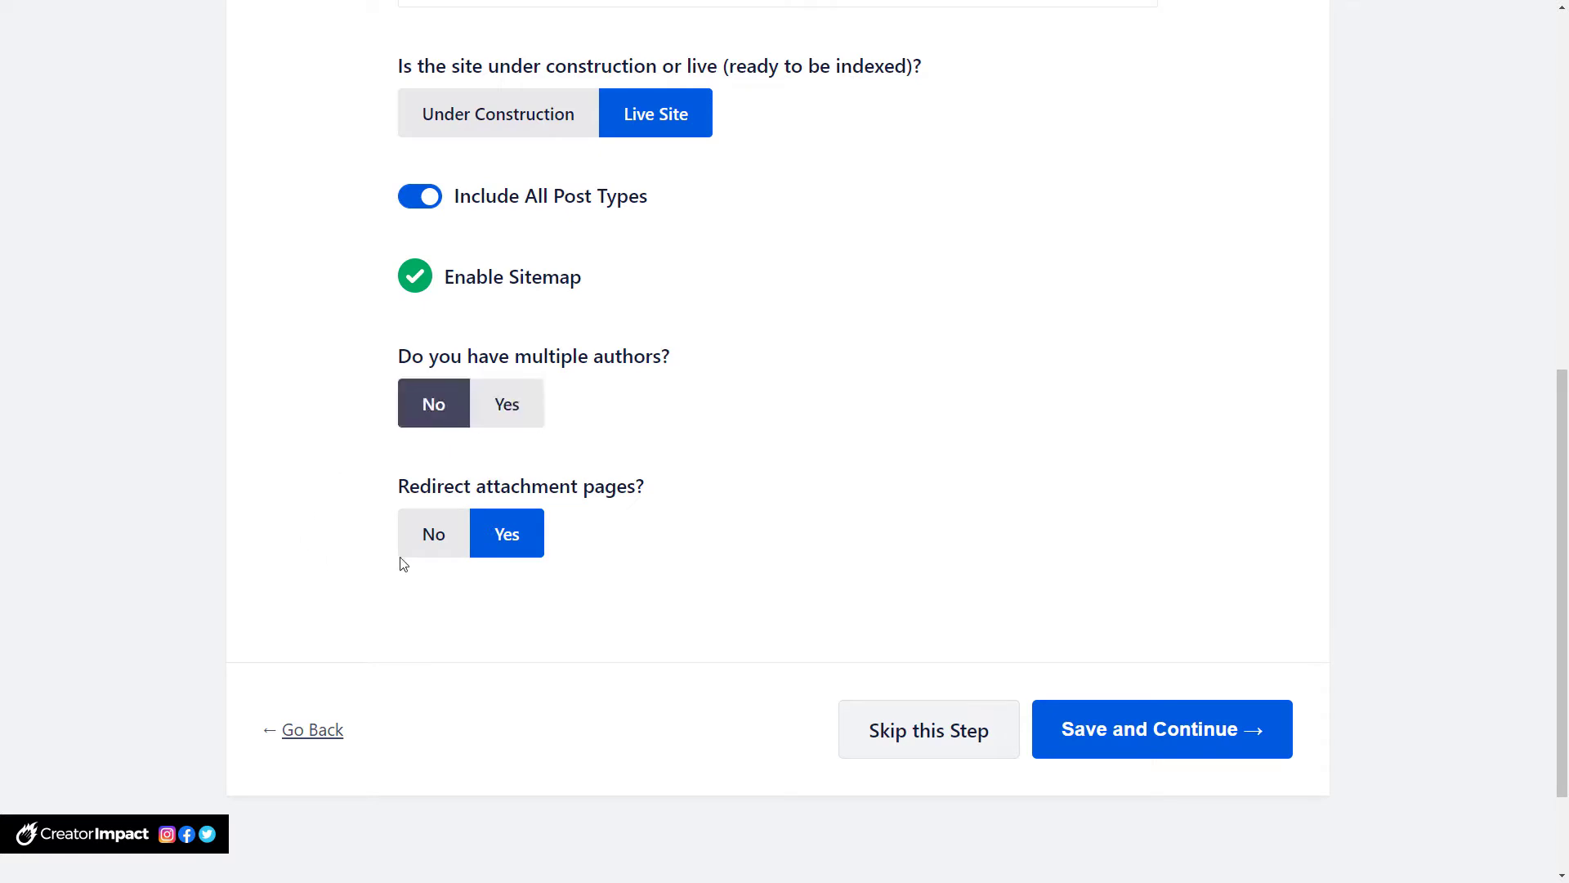
left_click(656, 493)
left_click(437, 535)
left_click(503, 535)
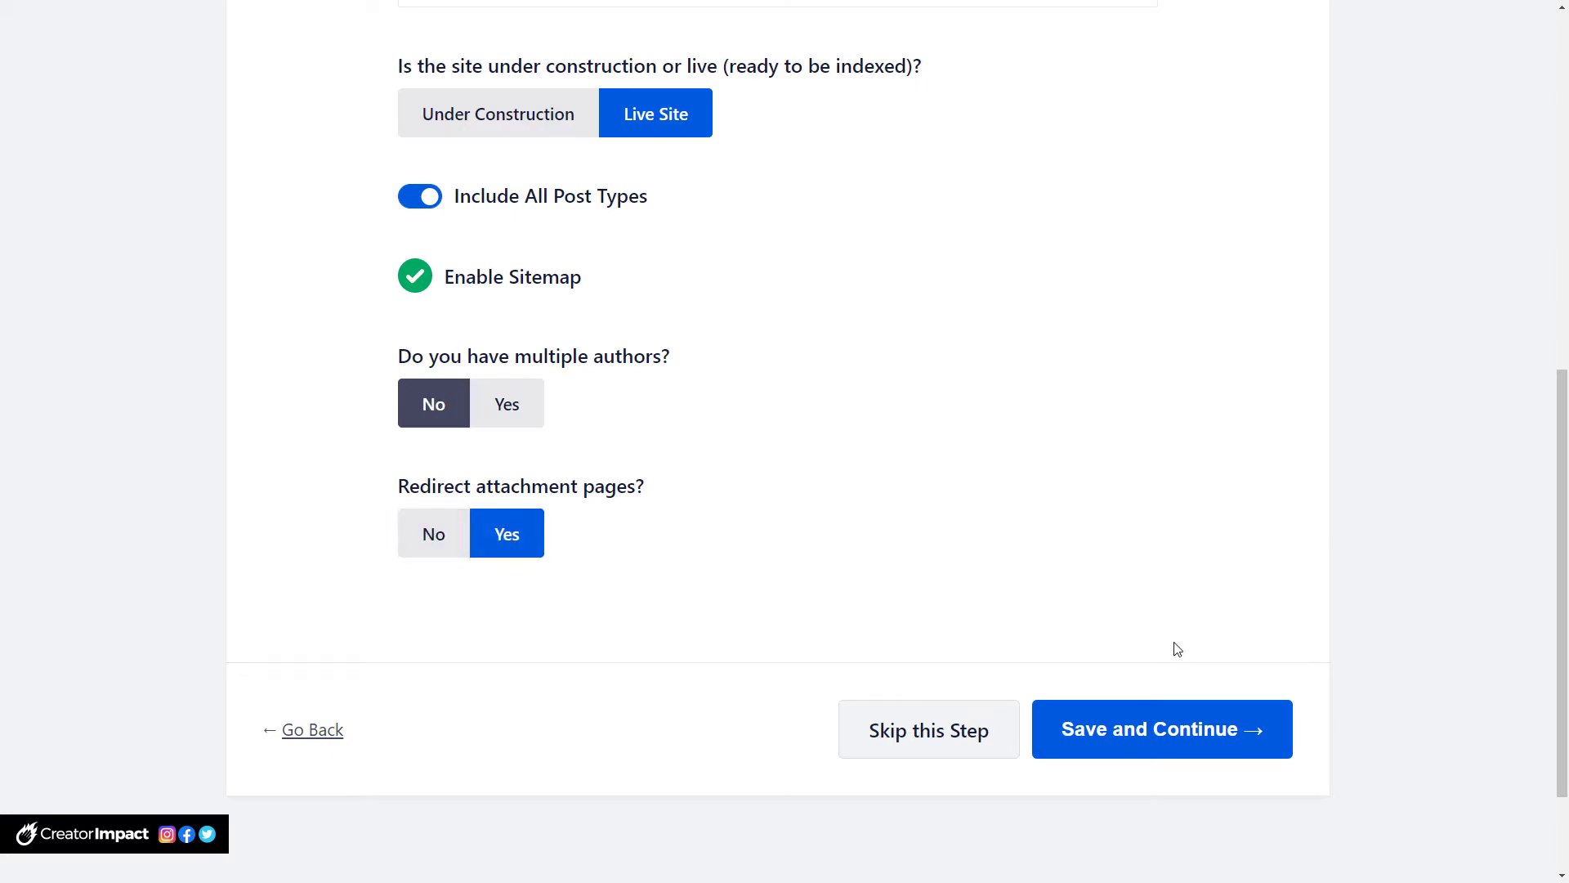
left_click(1173, 725)
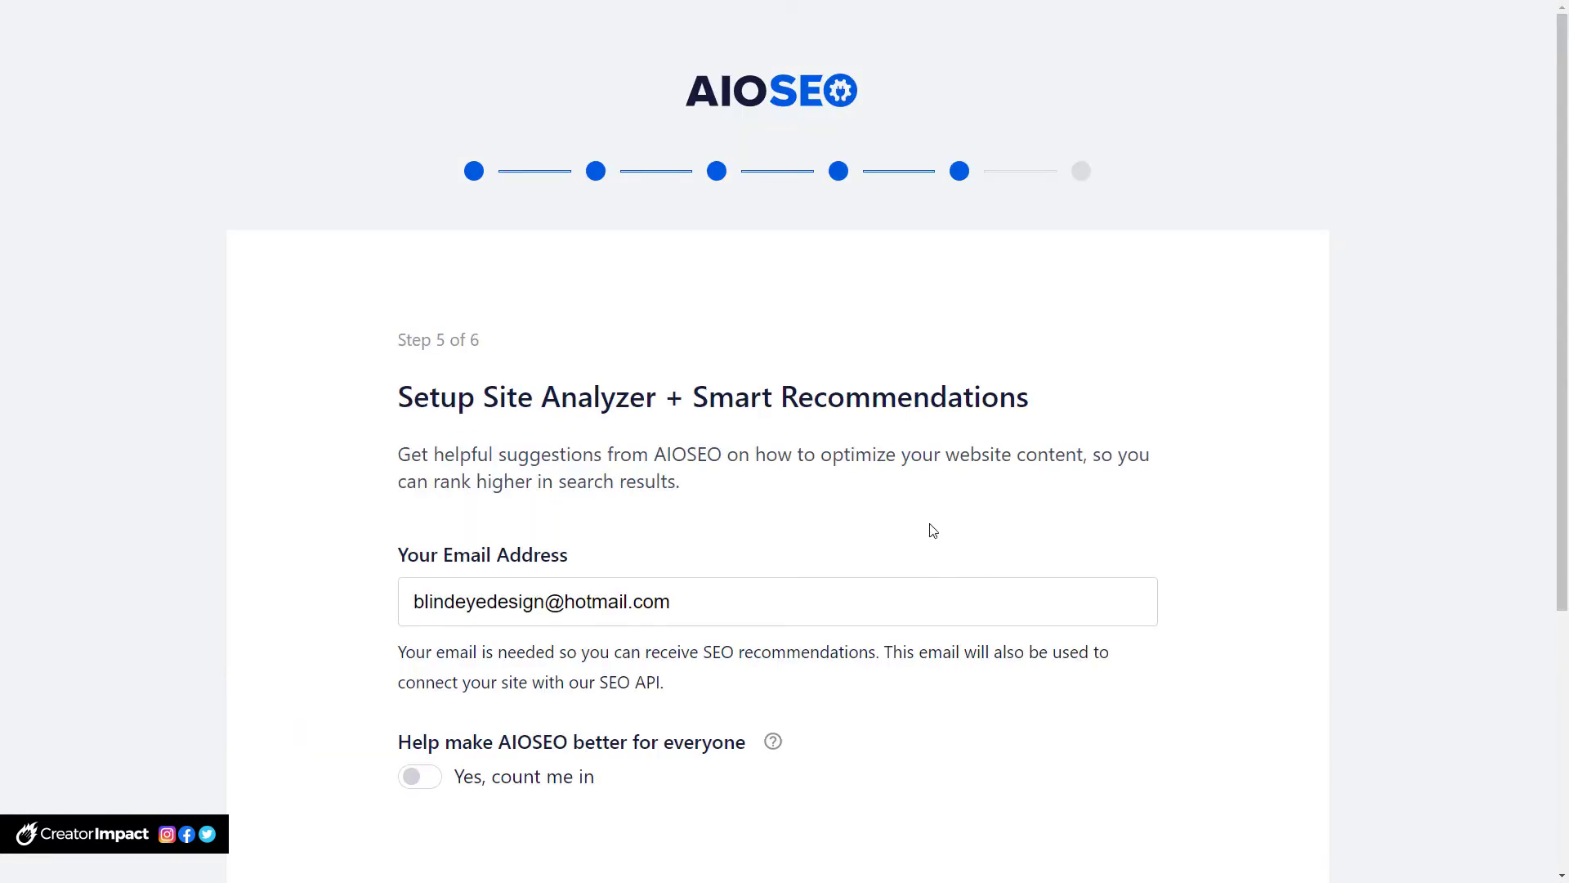
Switch the "Yes, count me in" option for helping make AIOSEO better and save the Site Analyzer step.
scroll(933, 518, "down", 3)
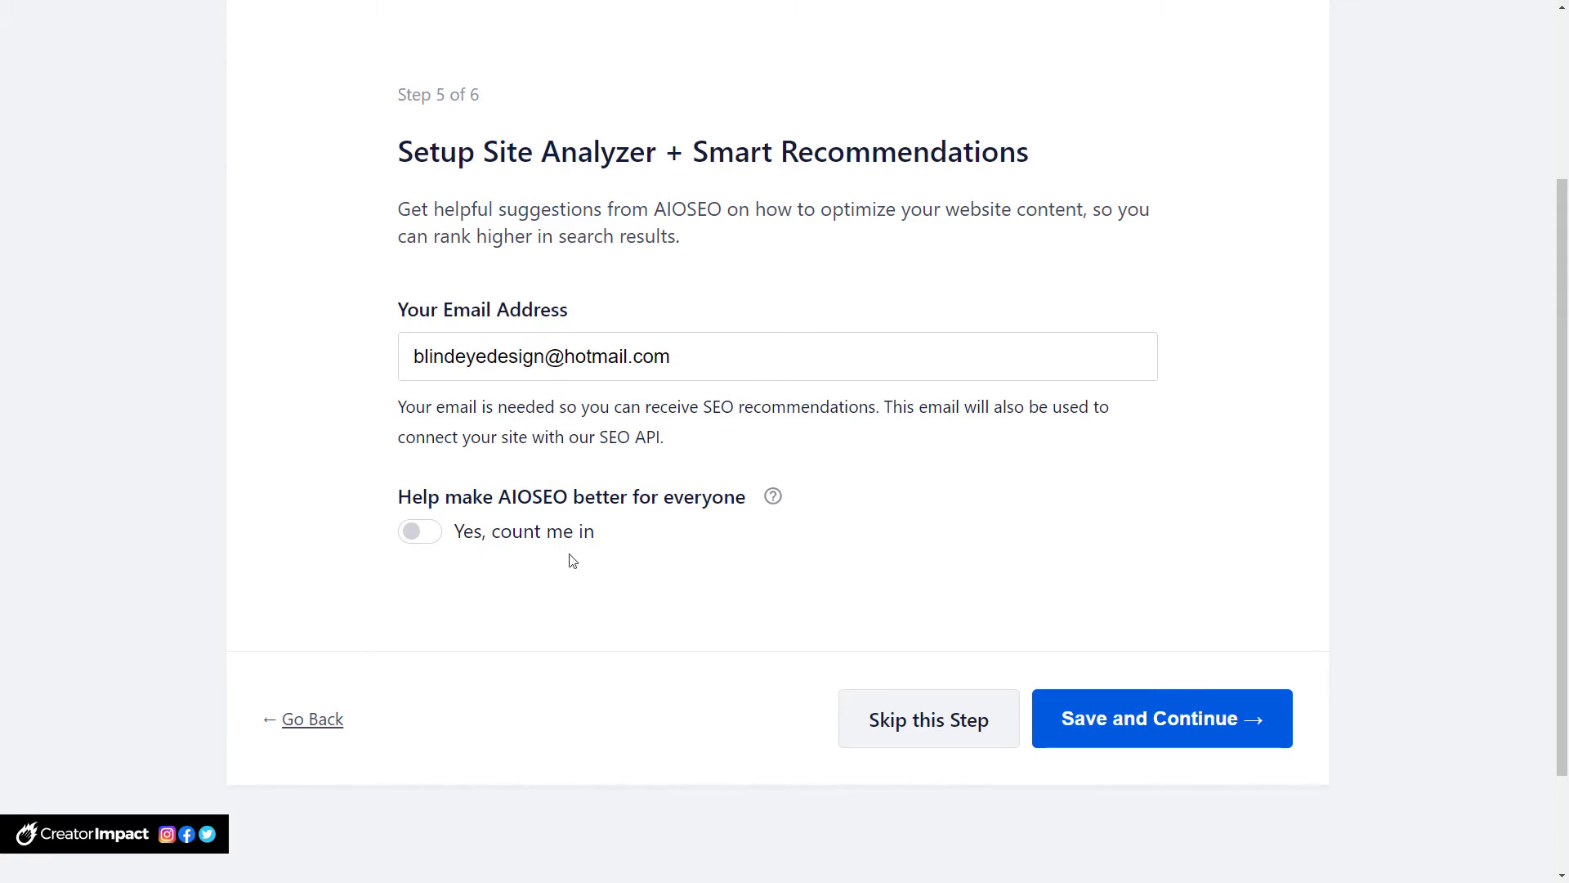
left_click(415, 535)
left_click(1186, 735)
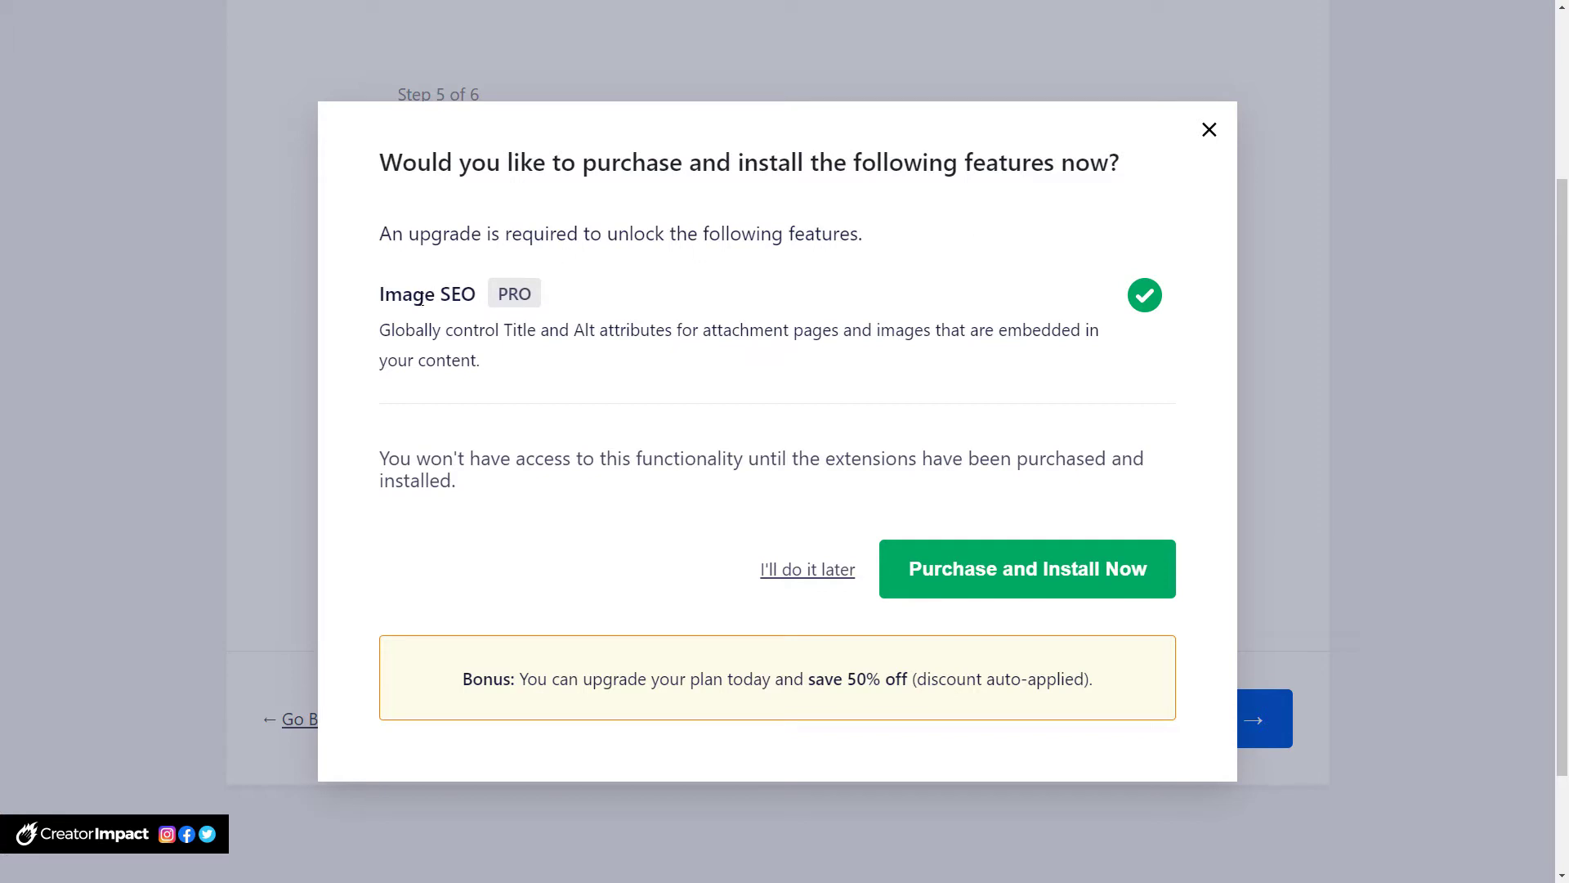
Postpone the Image SEO feature purchase and continue past the license key step without entering a key.
left_click_drag(497, 294, 553, 295)
left_click(1160, 301)
left_click(798, 578)
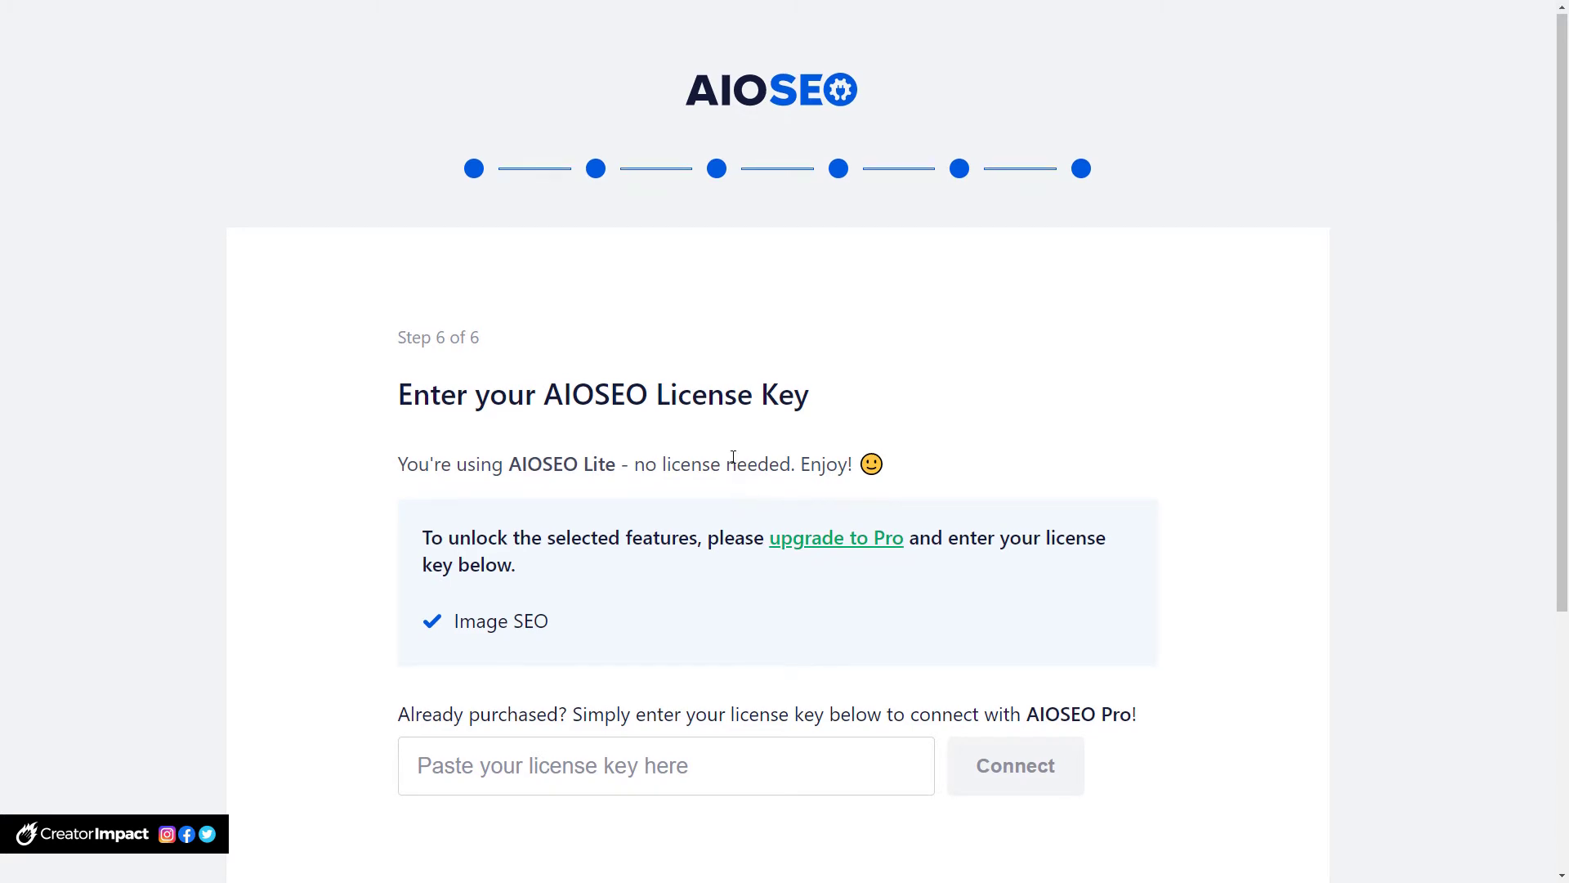
scroll(728, 482, "down", 3)
left_click(1207, 727)
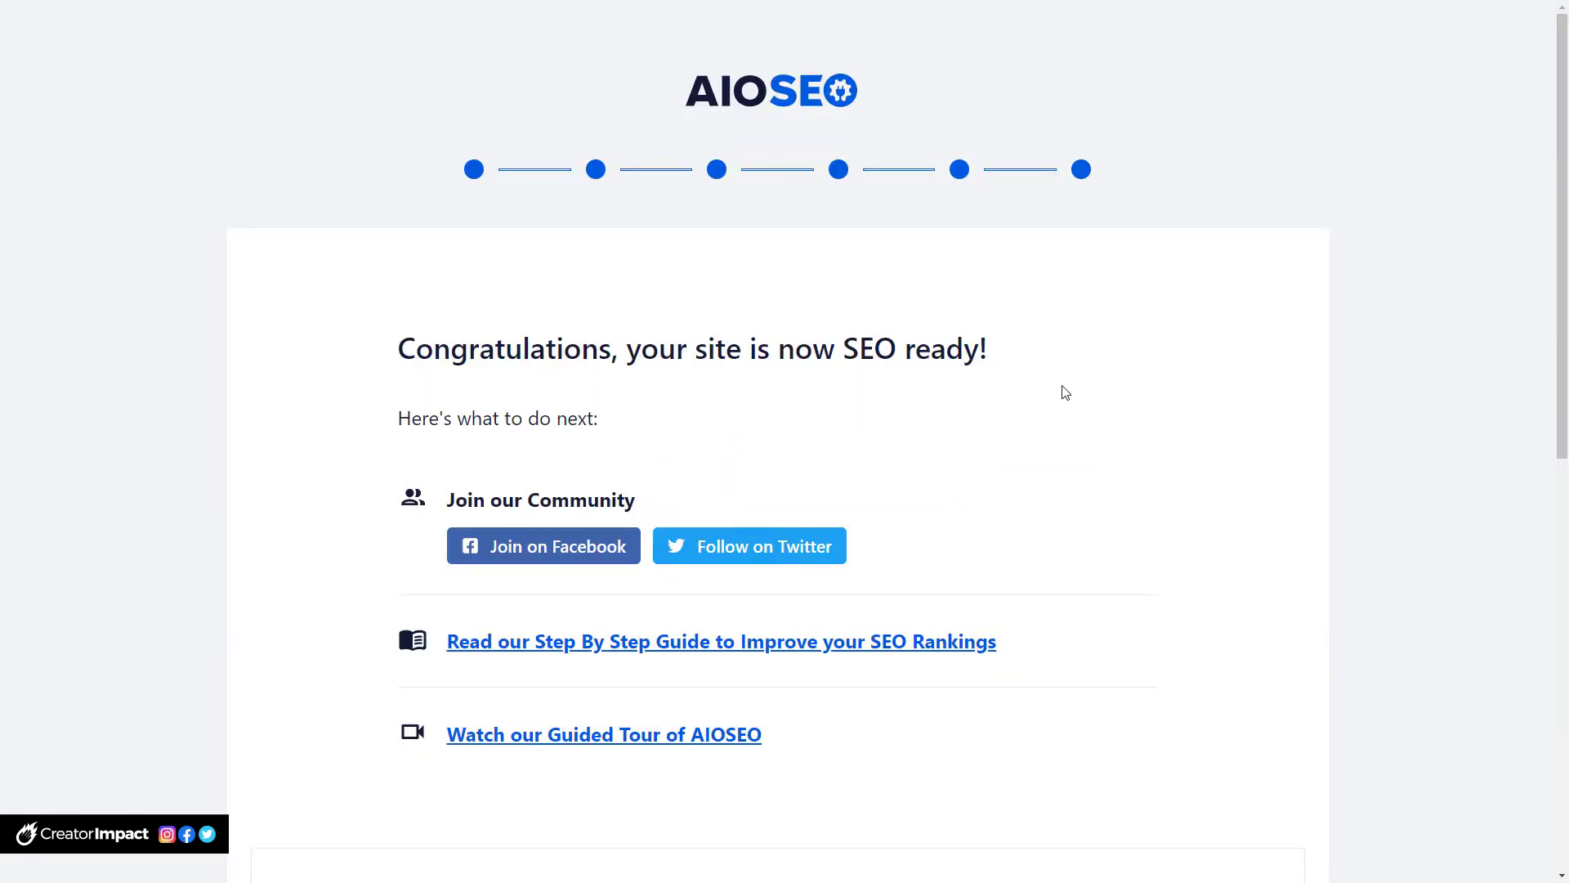
scroll(922, 411, "down", 10)
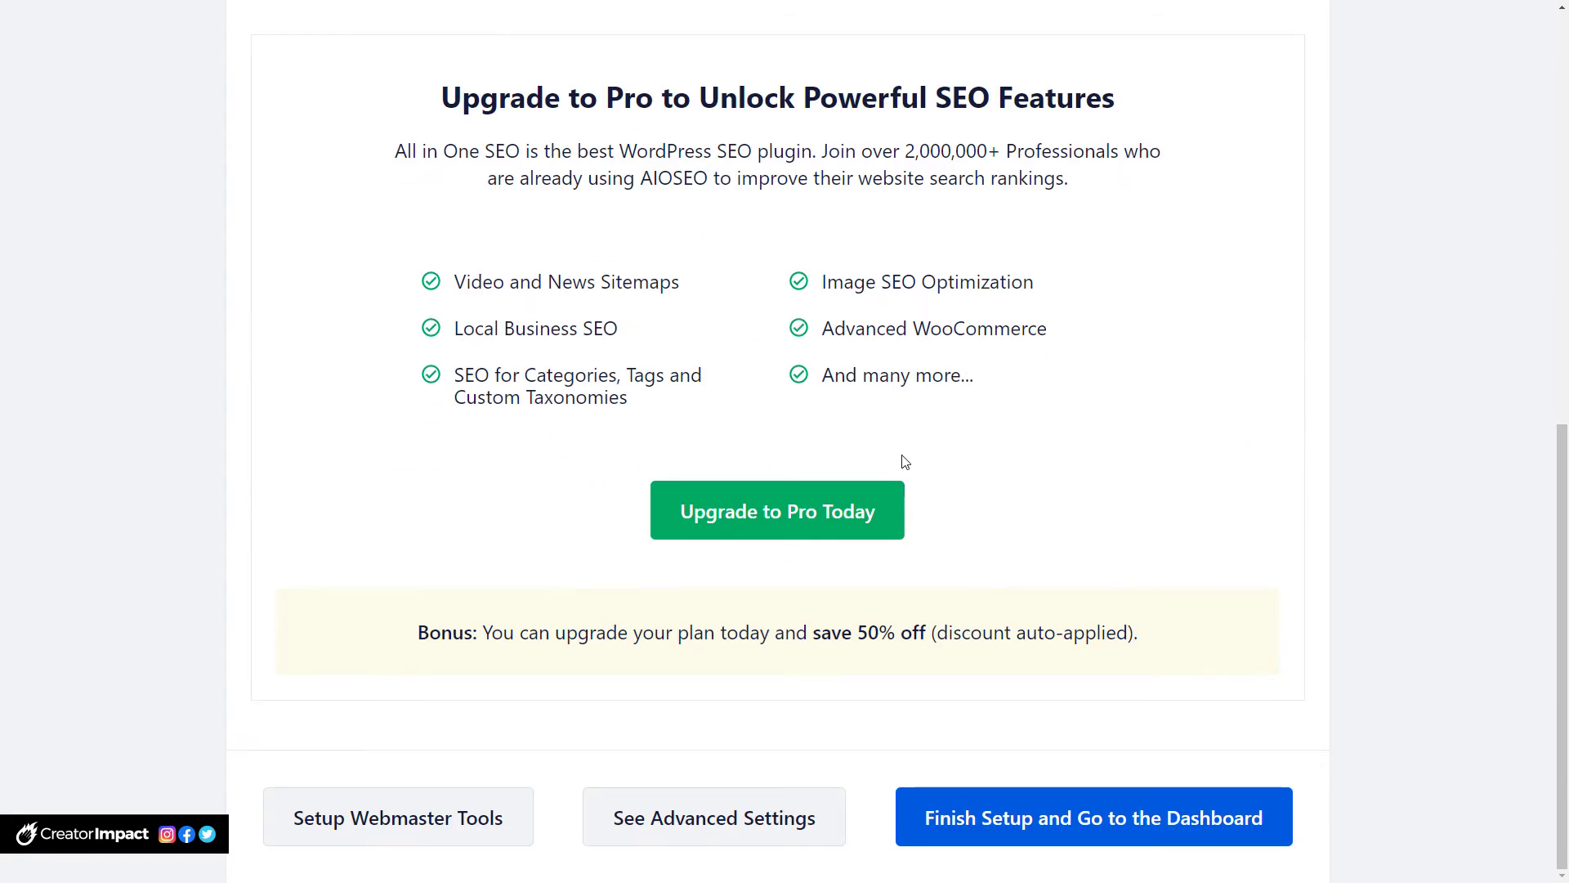
scroll(764, 727, "up", 10)
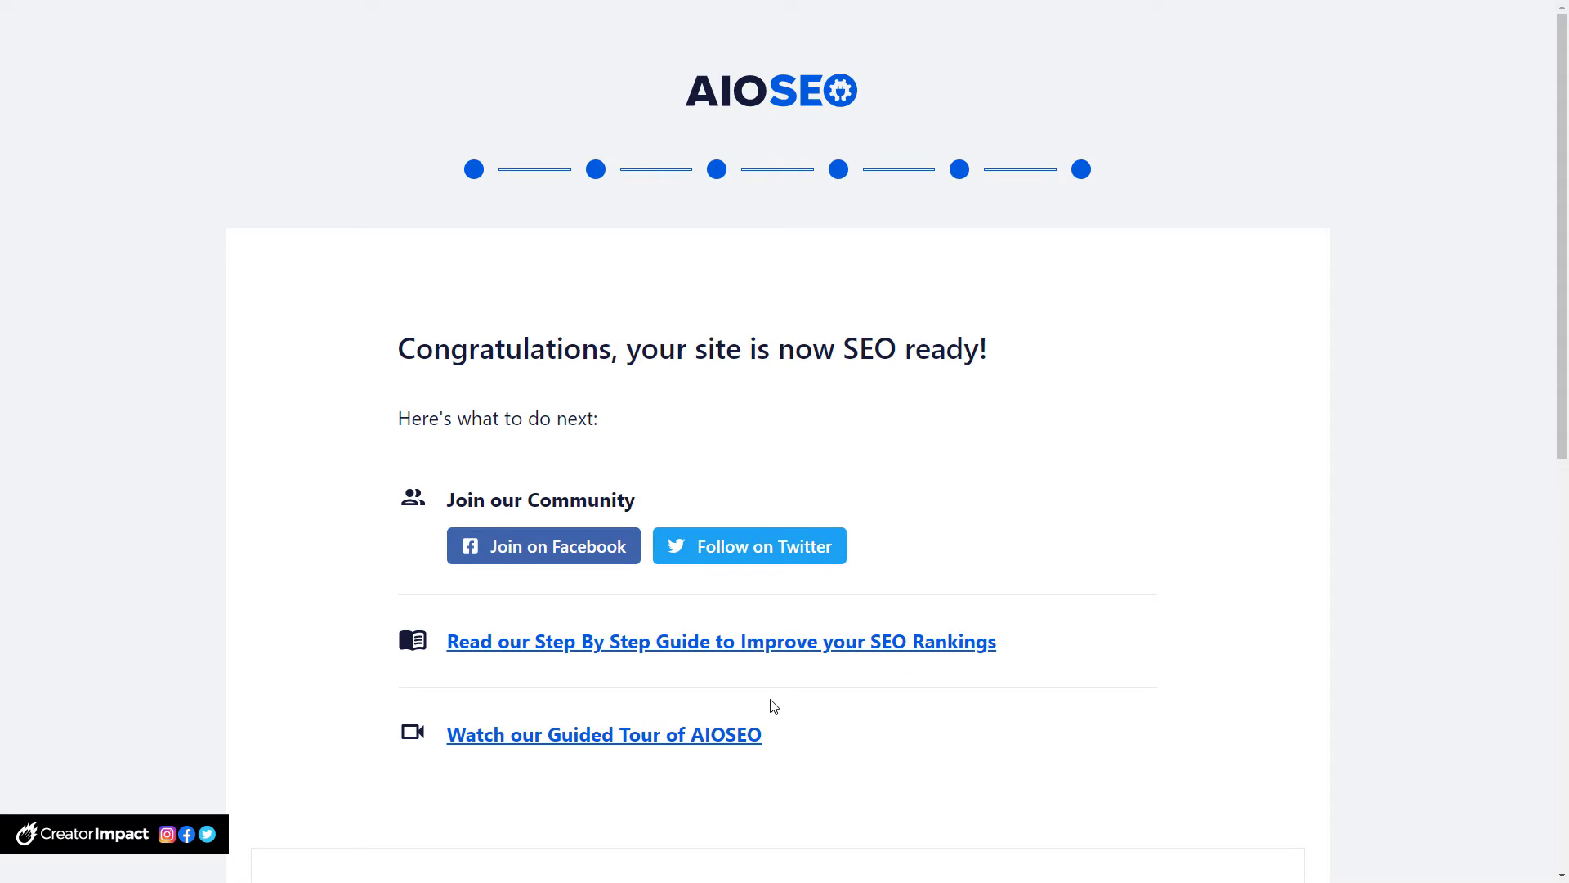
scroll(788, 412, "down", 7)
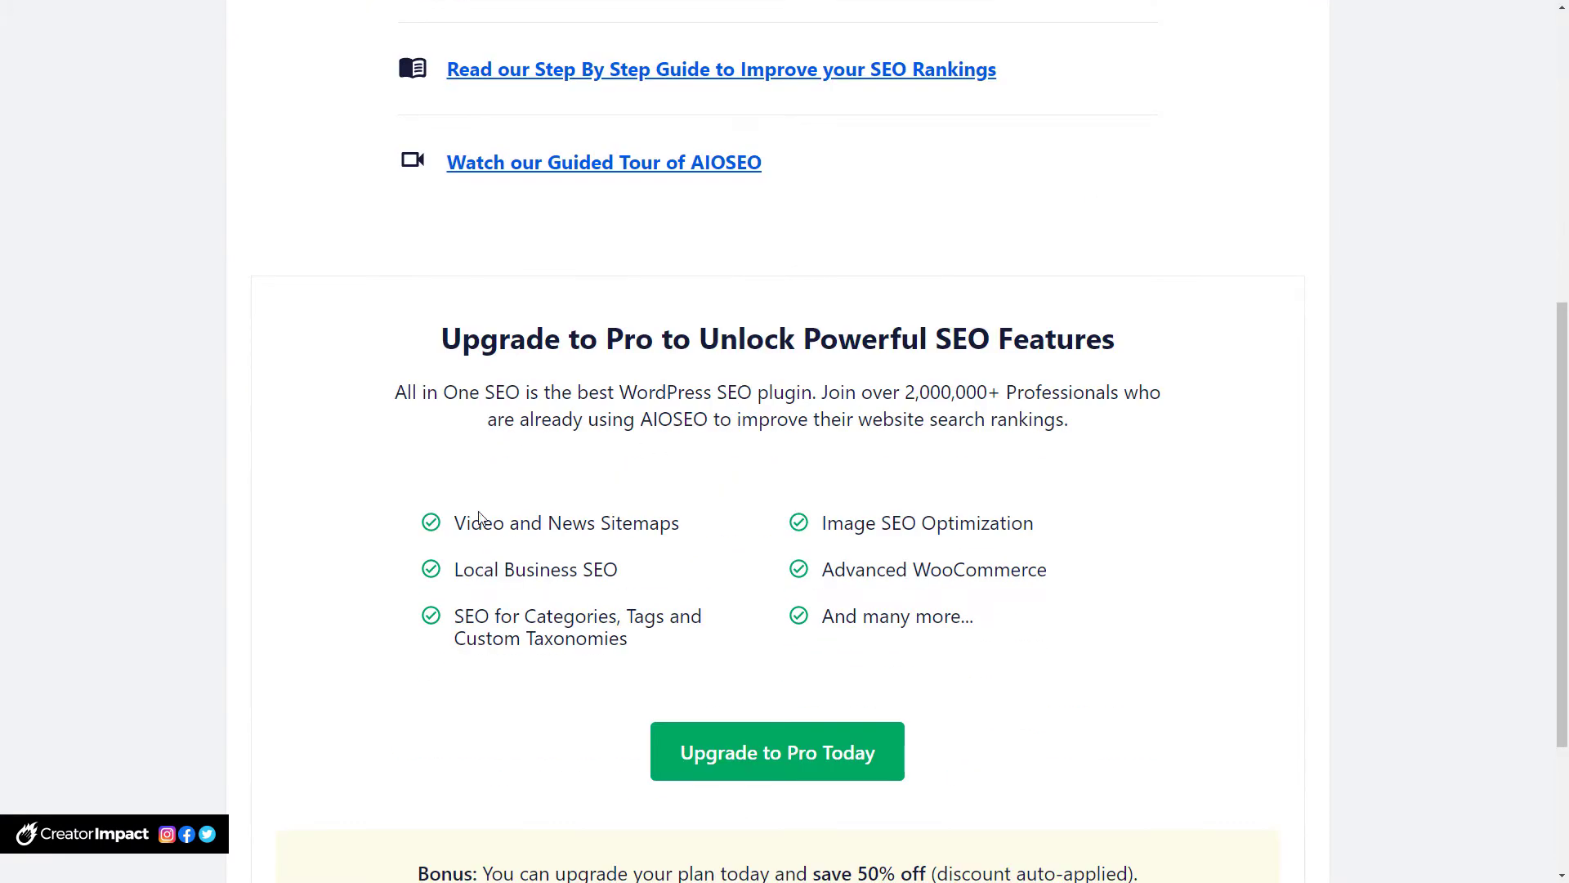
Finish the setup wizard and go to the All in One SEO dashboard.
scroll(809, 540, "down", 3)
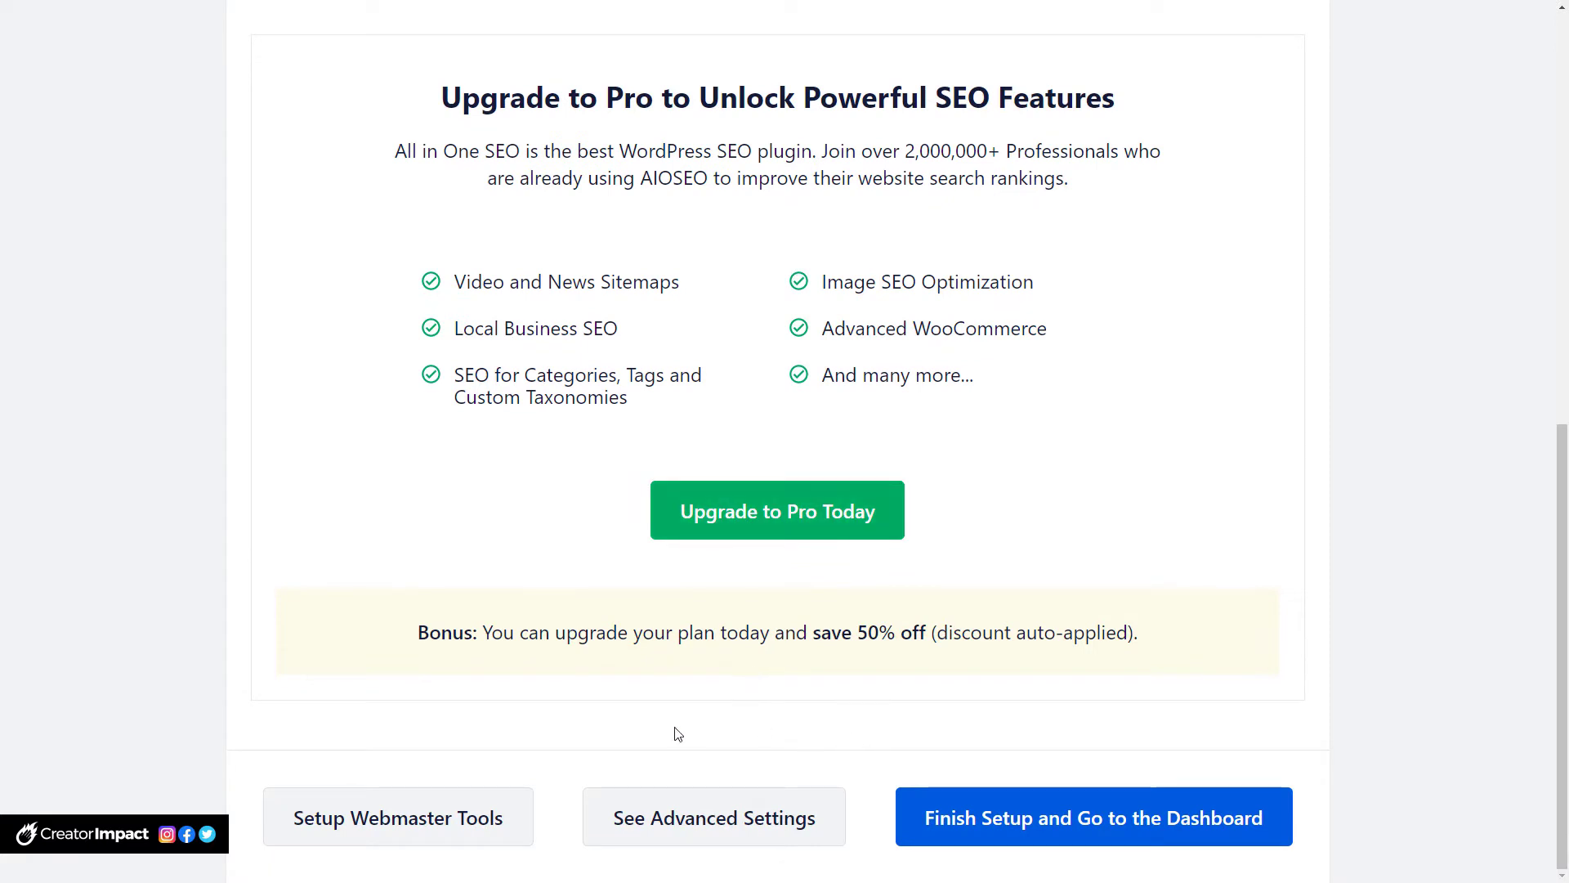
left_click(1123, 834)
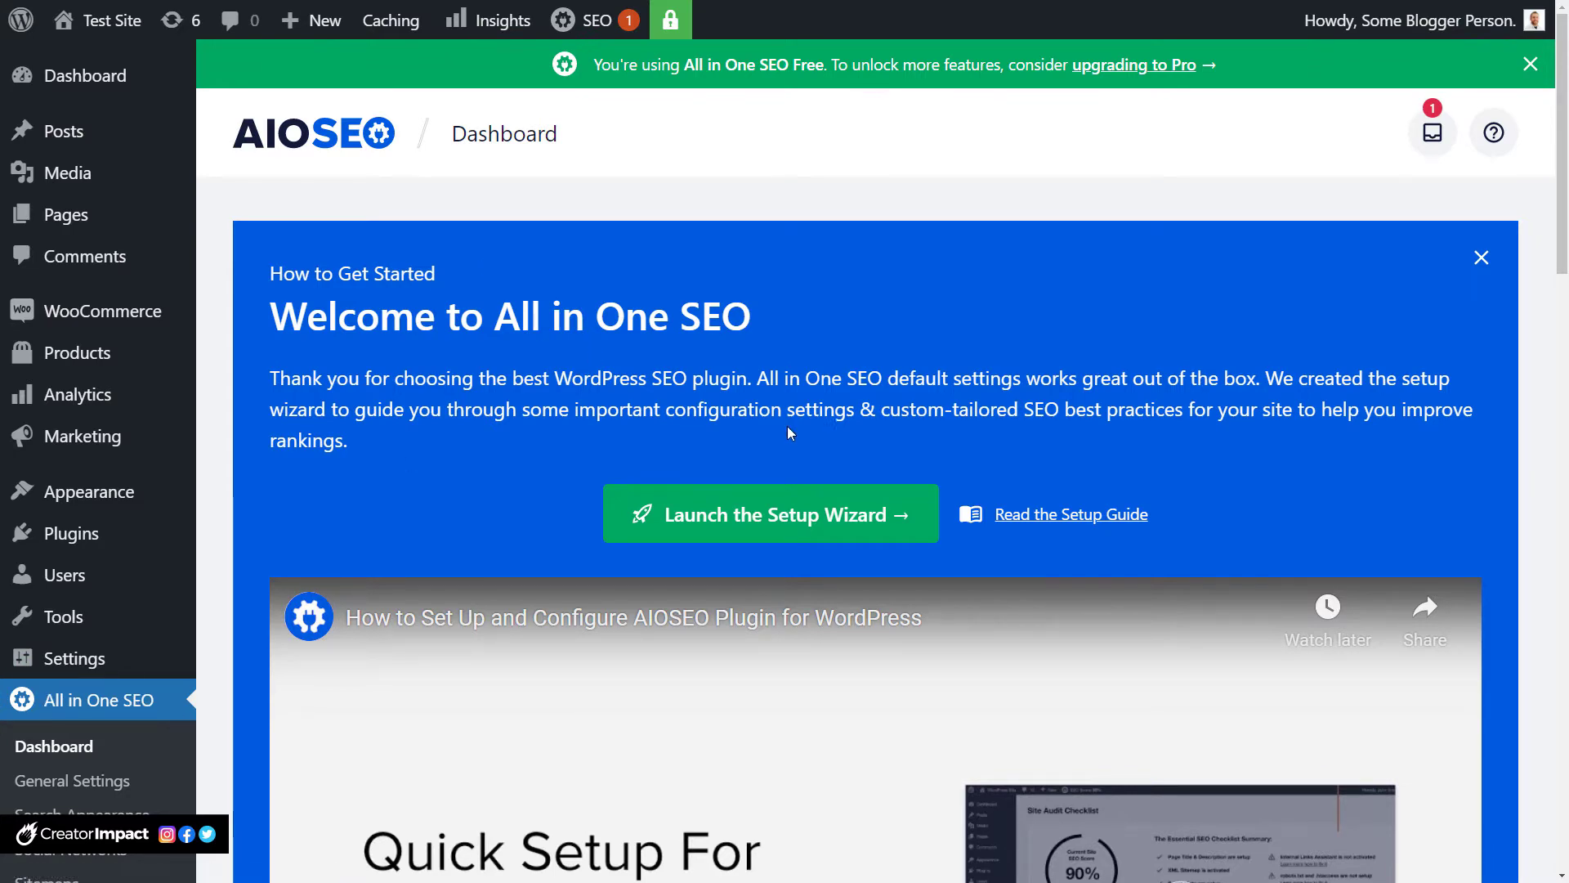
Look over the All in One SEO dashboard, including the SEO Site Score, notifications, Quicklinks and Support sections.
scroll(861, 435, "down", 8)
scroll(865, 442, "down", 4)
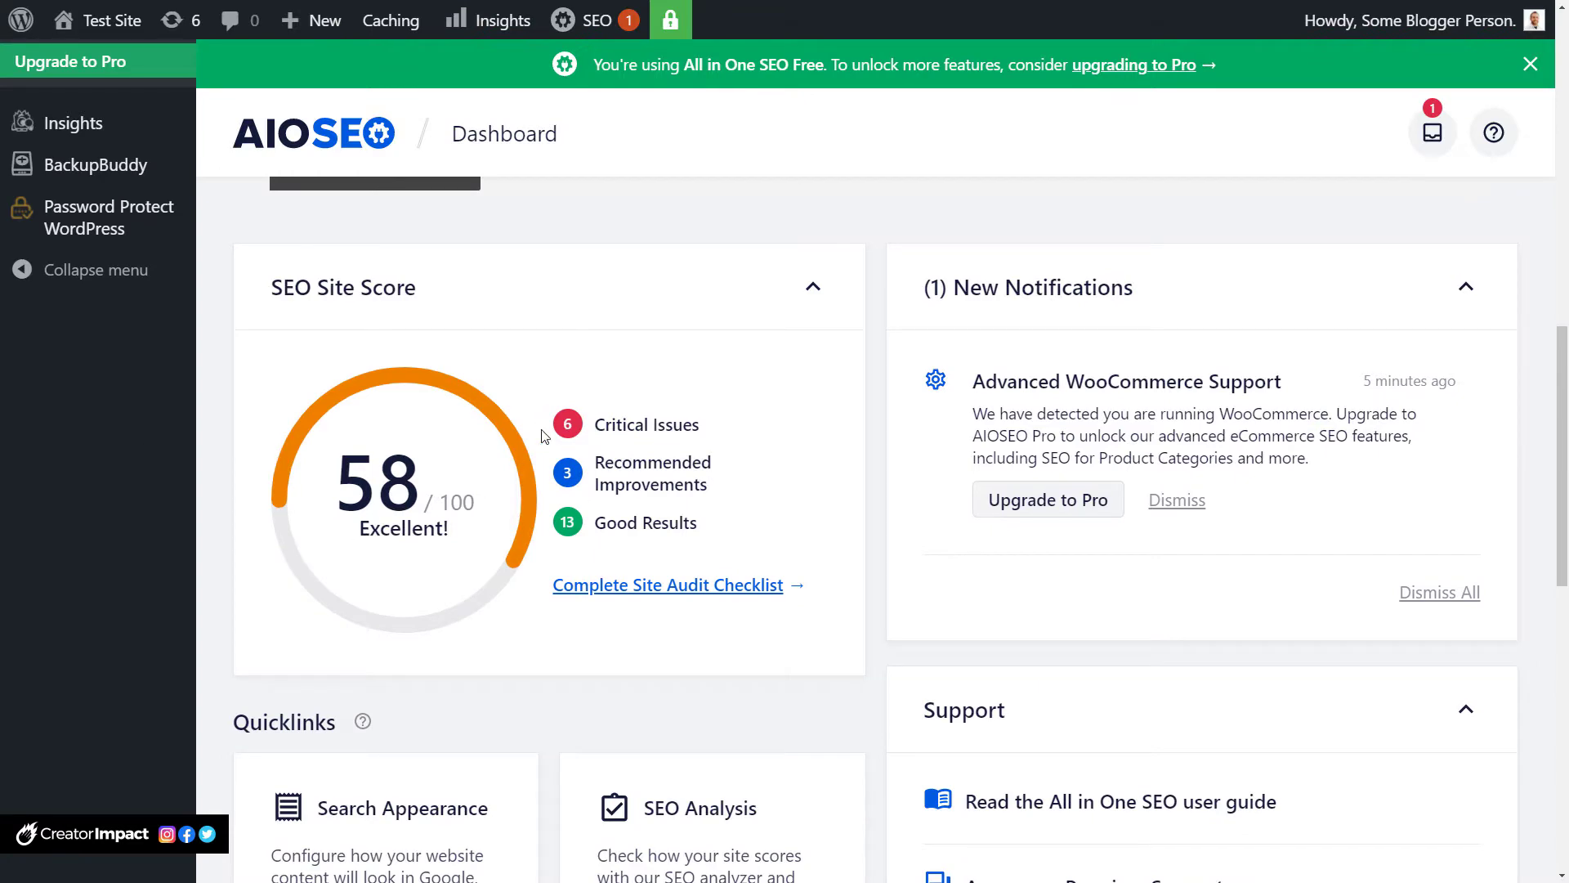
scroll(542, 436, "down", 1)
scroll(700, 317, "down", 6)
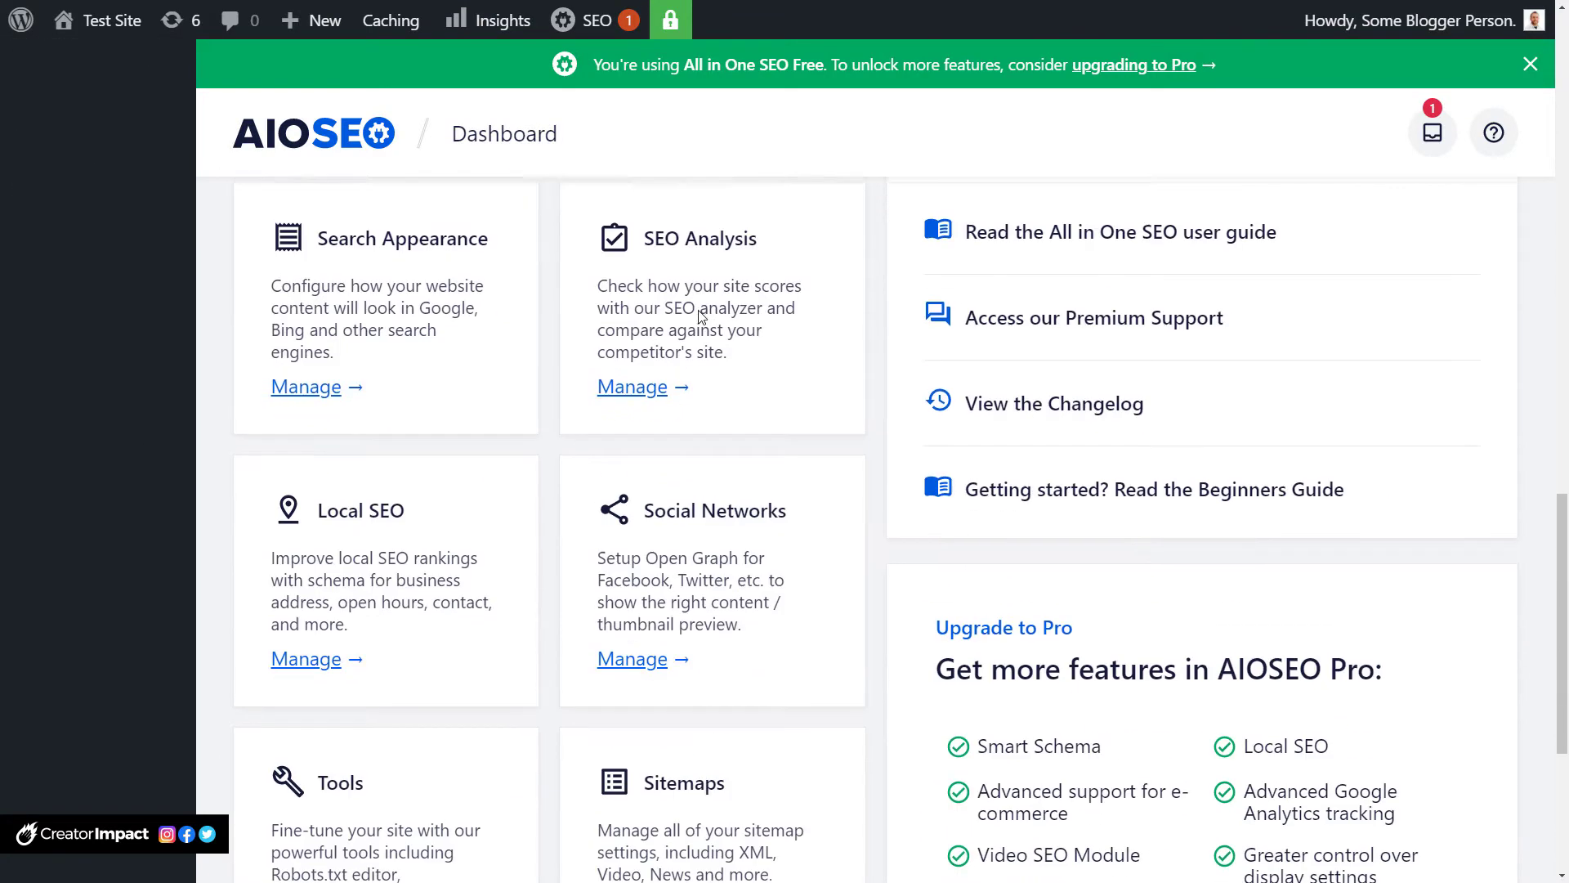
scroll(700, 317, "down", 5)
scroll(654, 339, "up", 11)
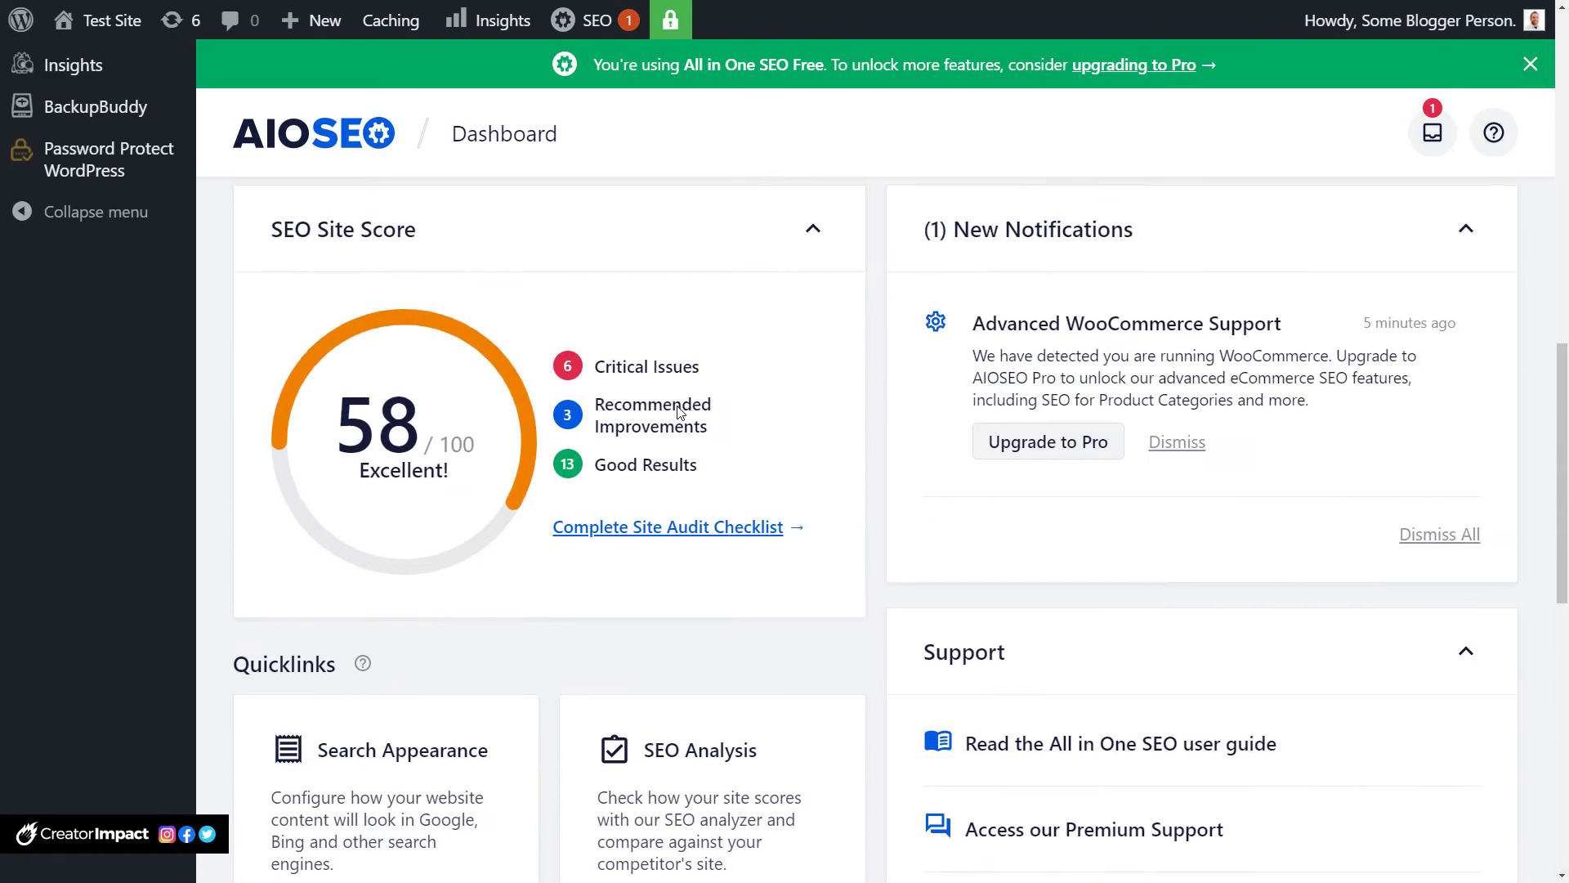
scroll(677, 413, "up", 4)
scroll(561, 495, "up", 4)
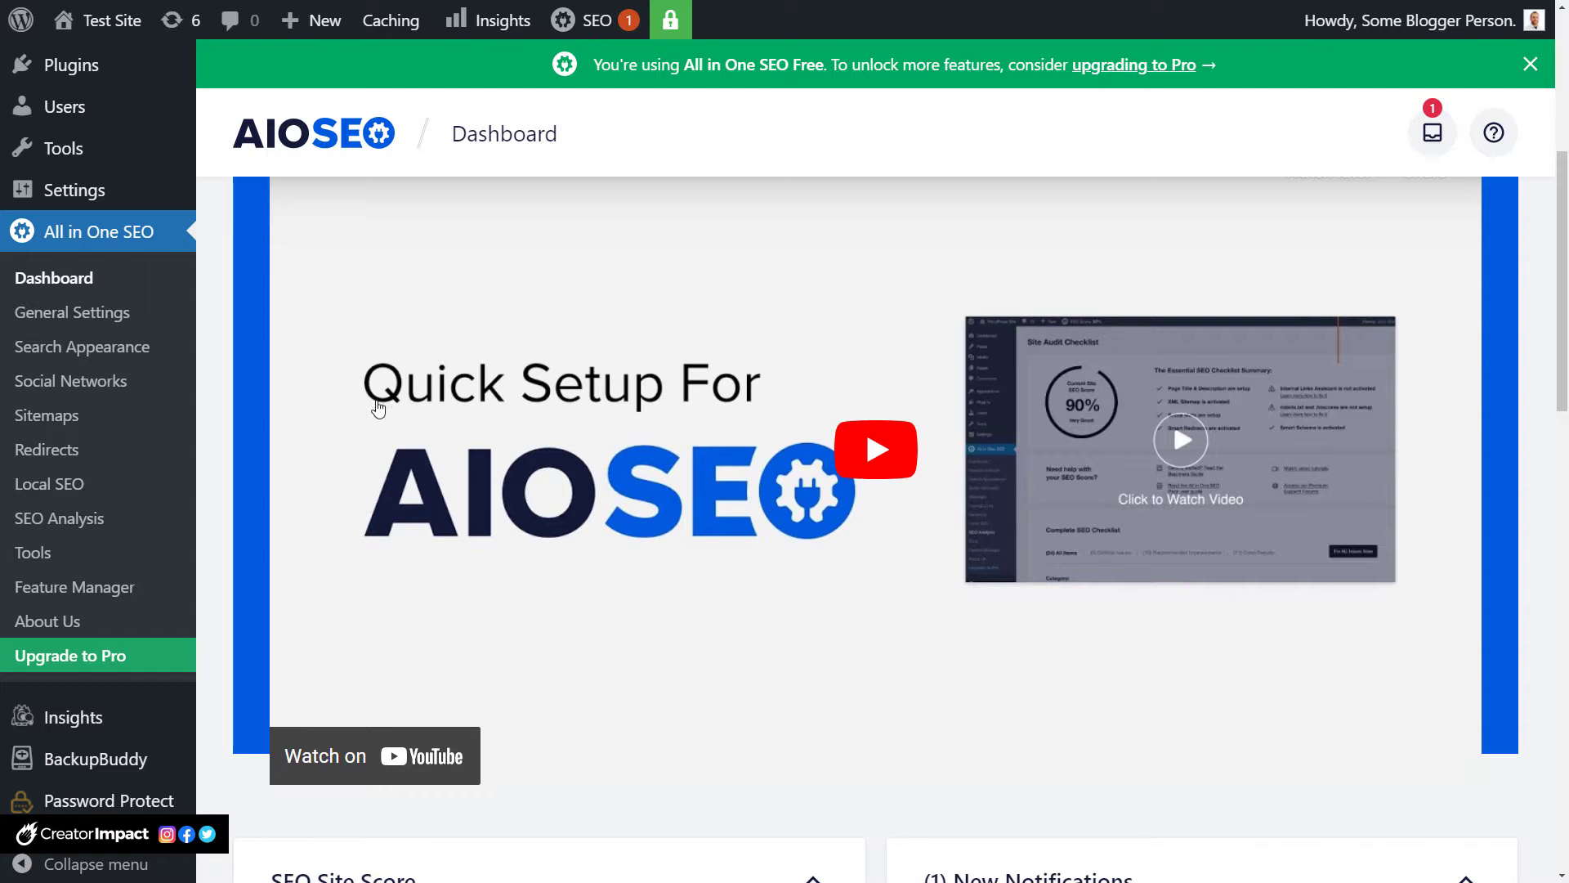
Open the All in One SEO General Settings and dismiss the "Welcome to All in One SEO" panel.
left_click(70, 316)
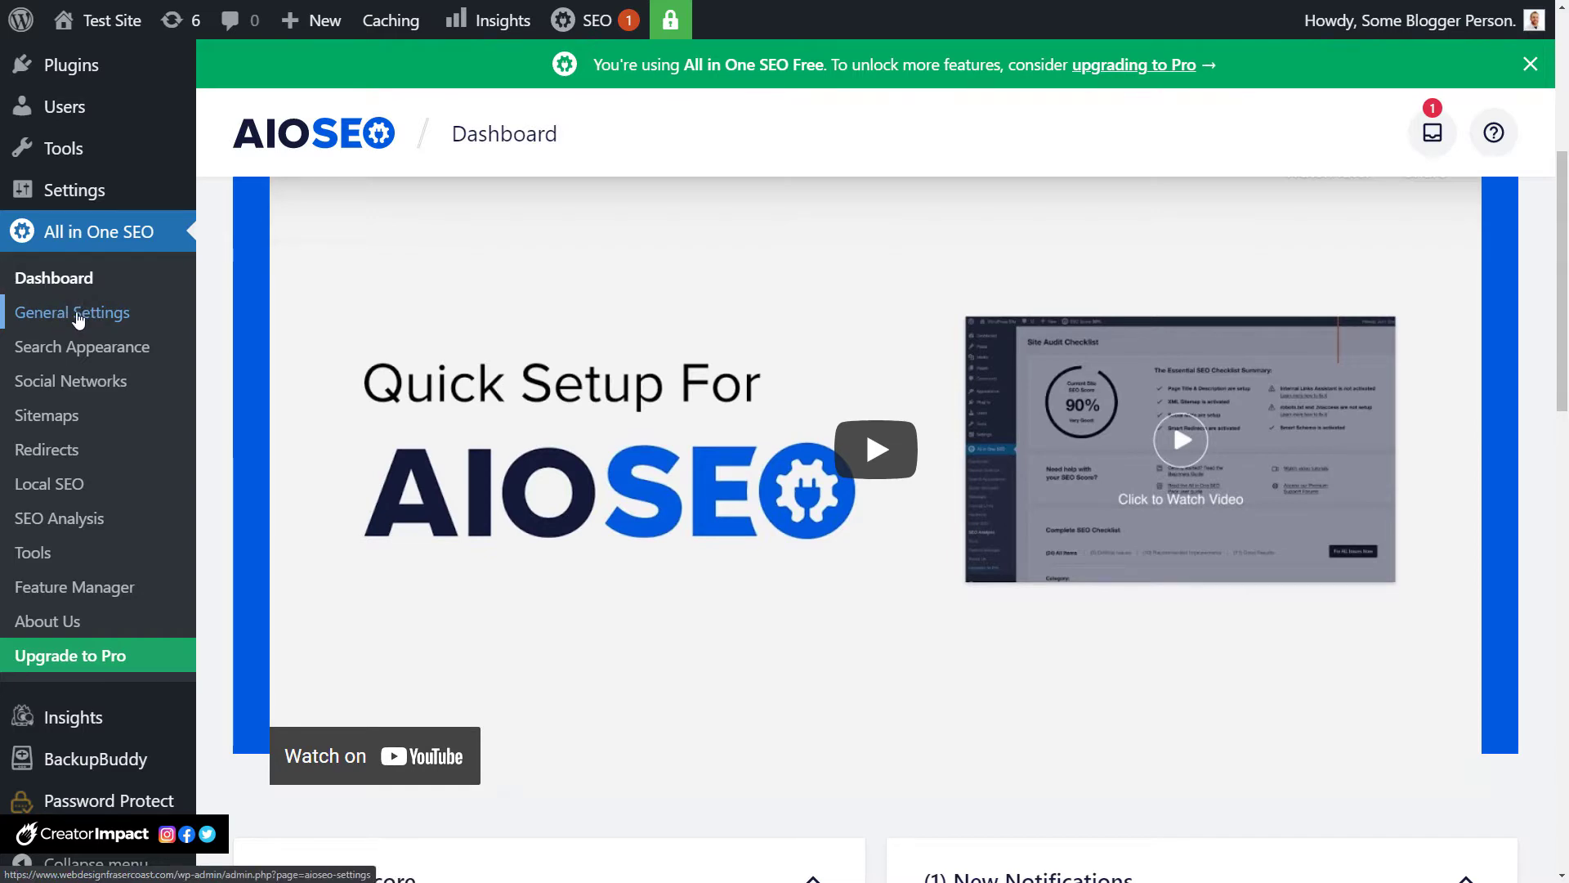
scroll(156, 469, "down", 2)
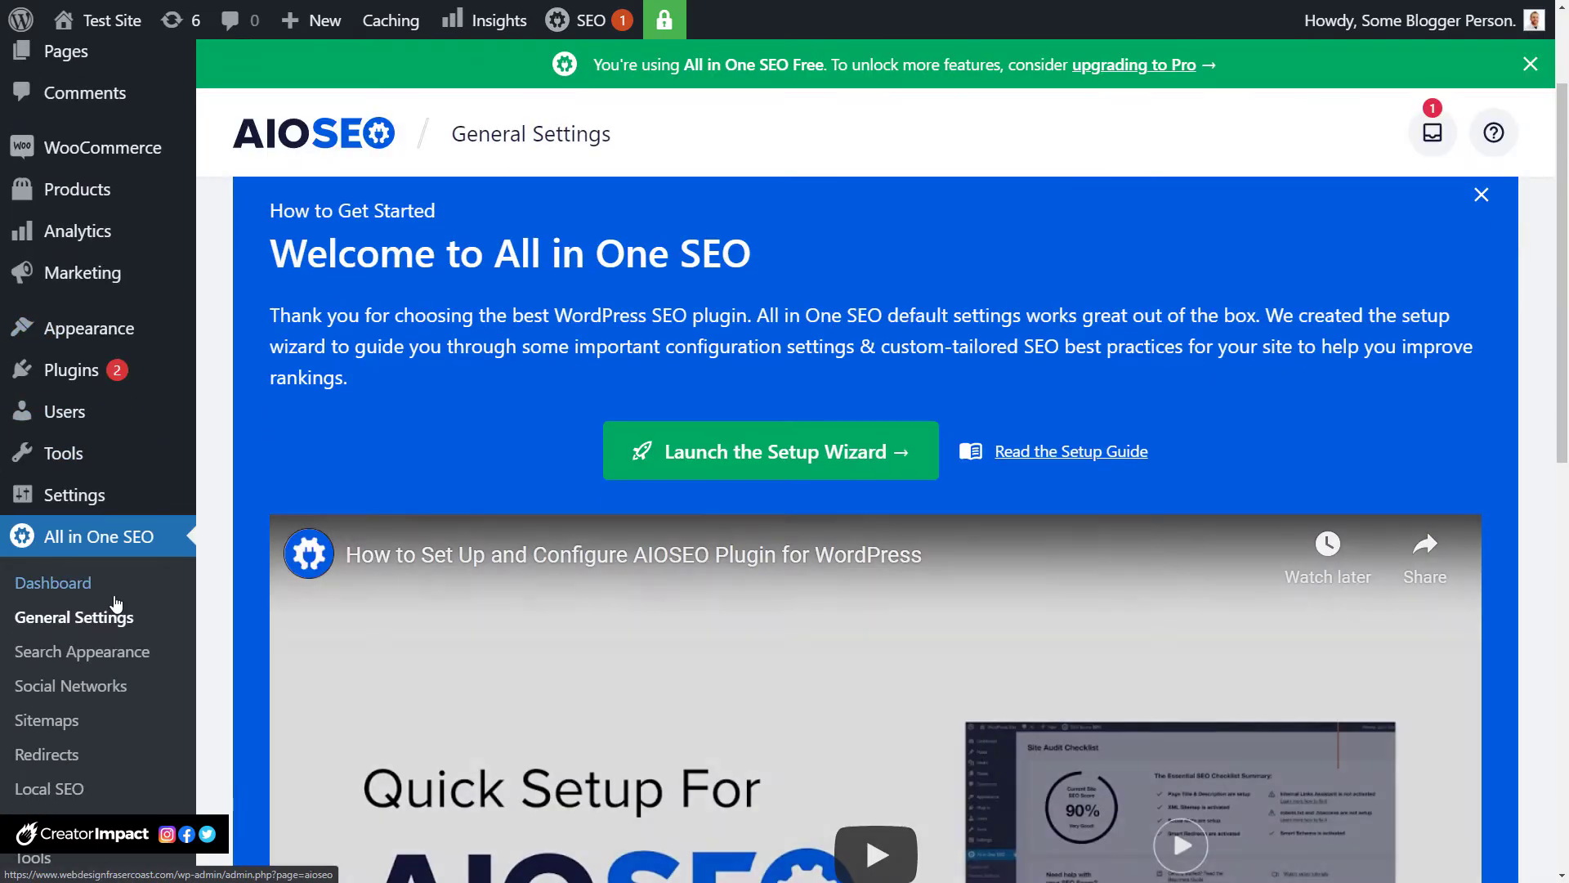
scroll(627, 331, "down", 3)
scroll(627, 340, "up", 2)
scroll(627, 343, "up", 2)
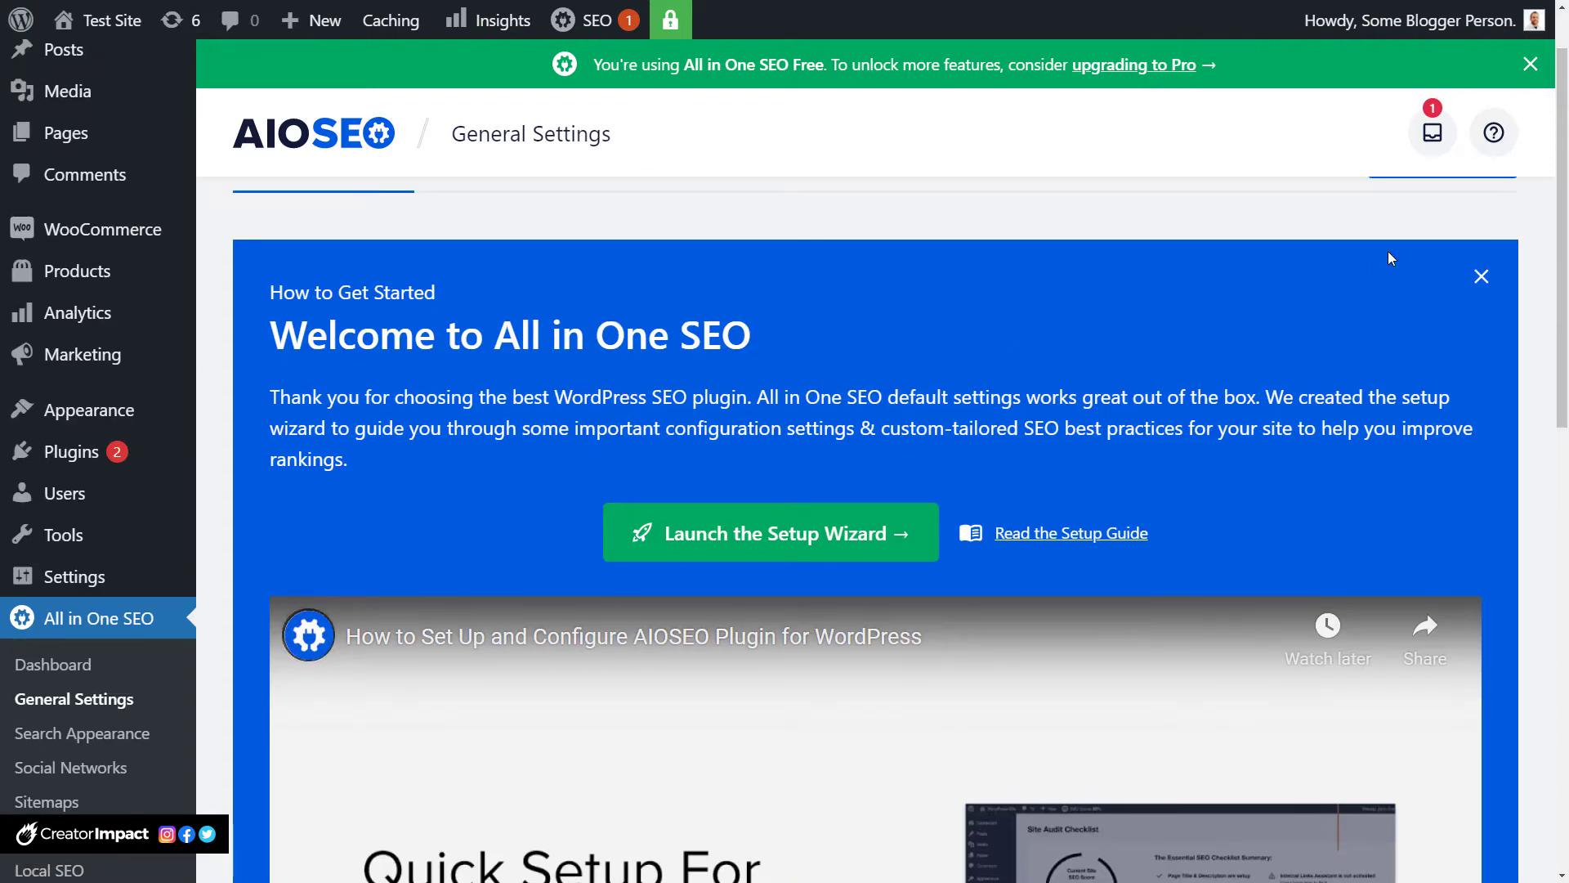
left_click(1387, 262)
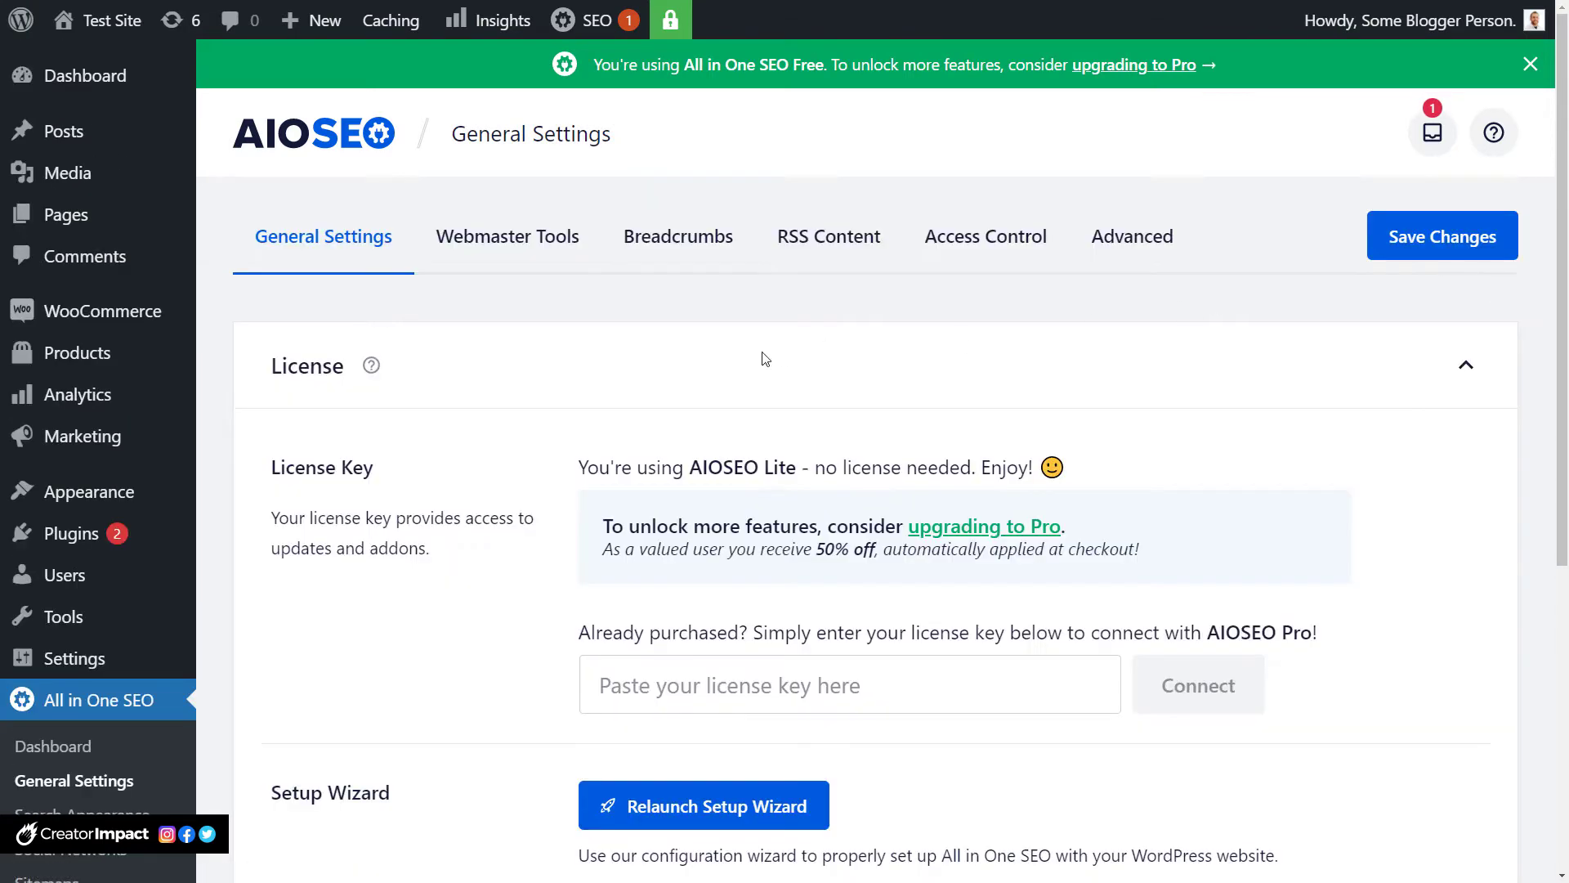
Review the License Key and Setup Wizard options in General Settings, leaving the license key field empty.
scroll(760, 354, "down", 2)
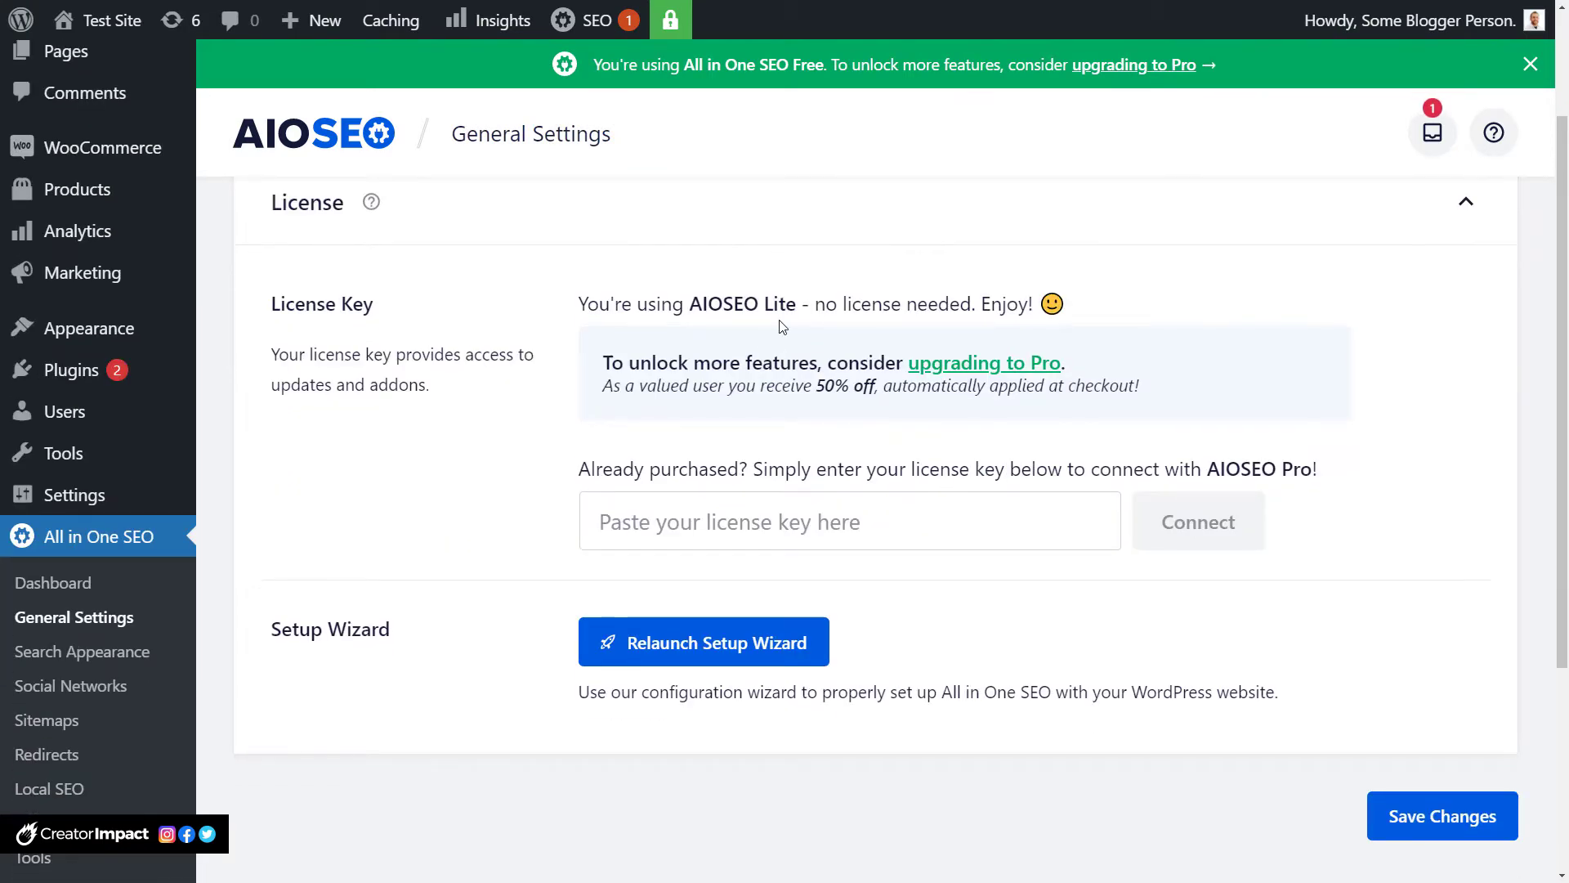
left_click(828, 509)
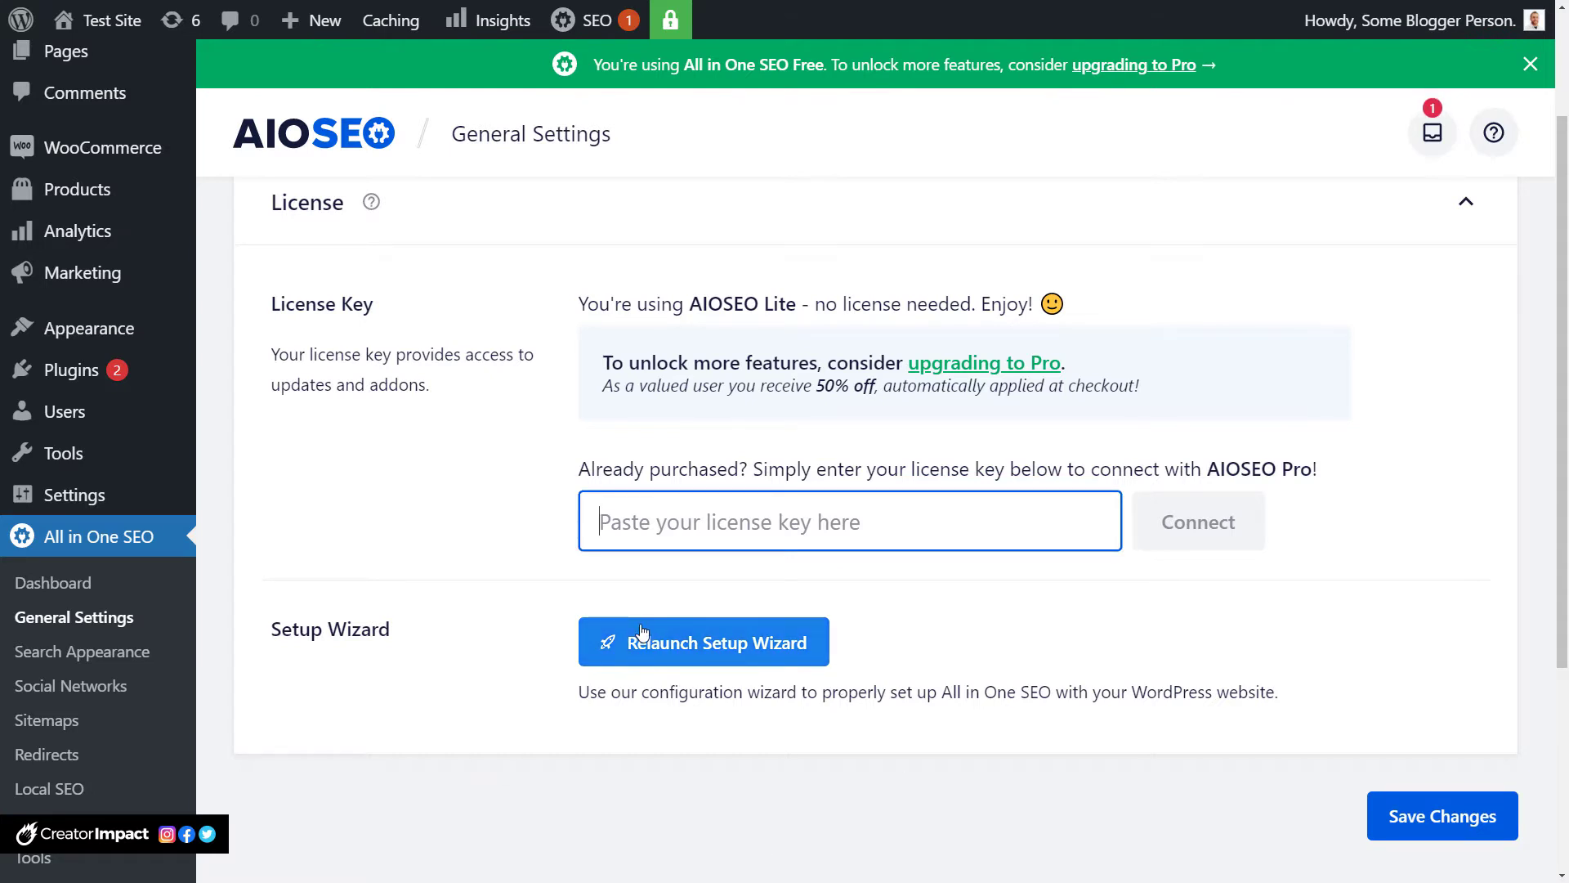
scroll(641, 631, "up", 2)
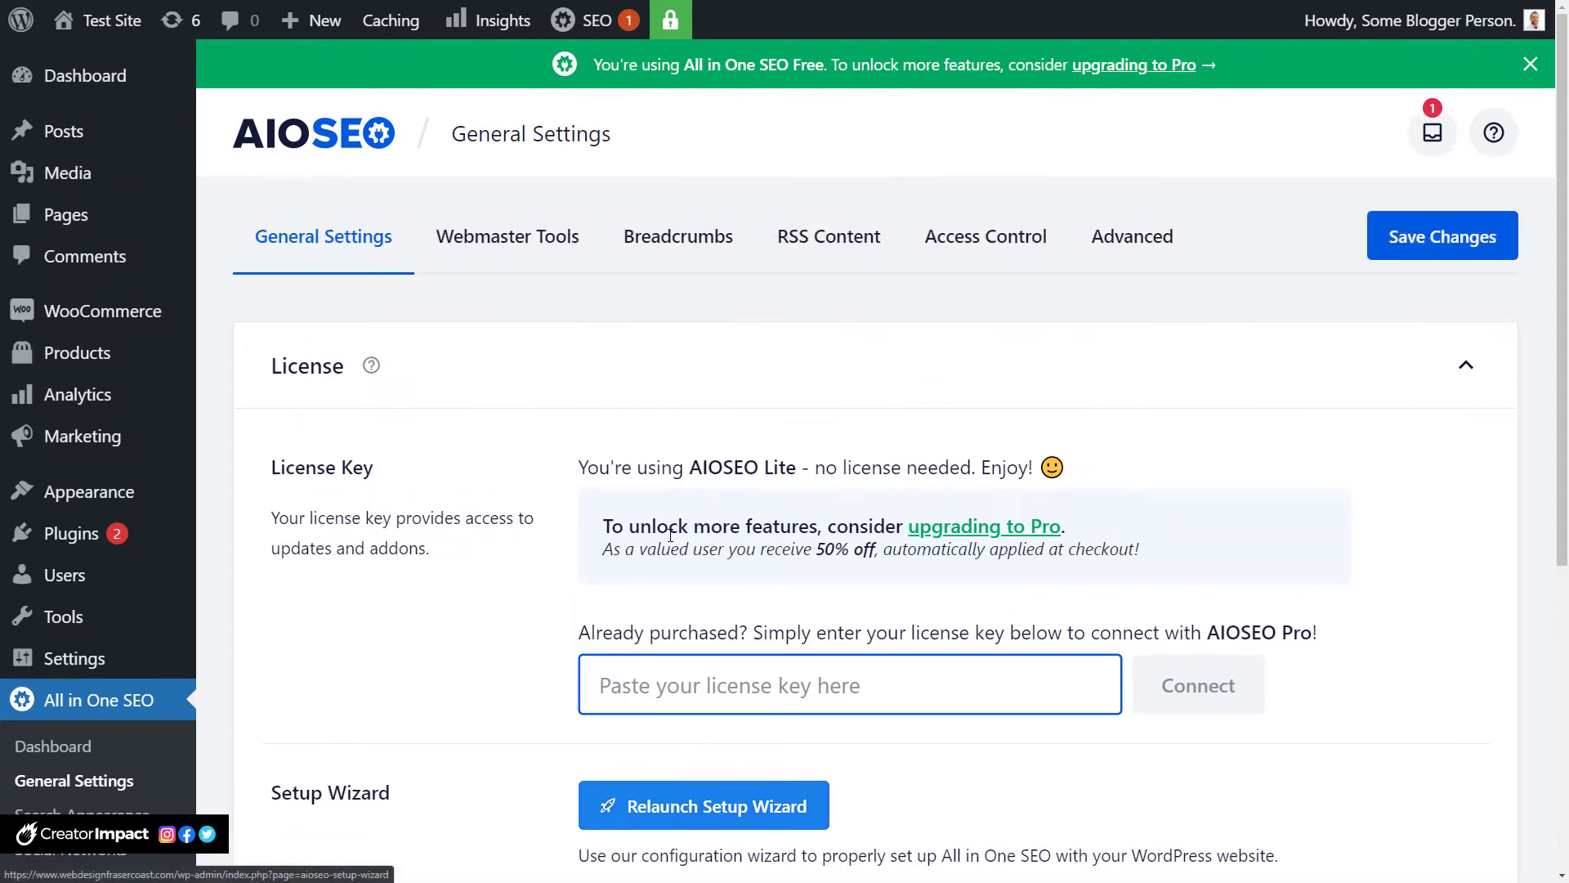
Show the Webmaster Tools settings and inspect the options for Google Search Console verification and Google Analytics.
left_click(513, 239)
scroll(592, 504, "down", 3)
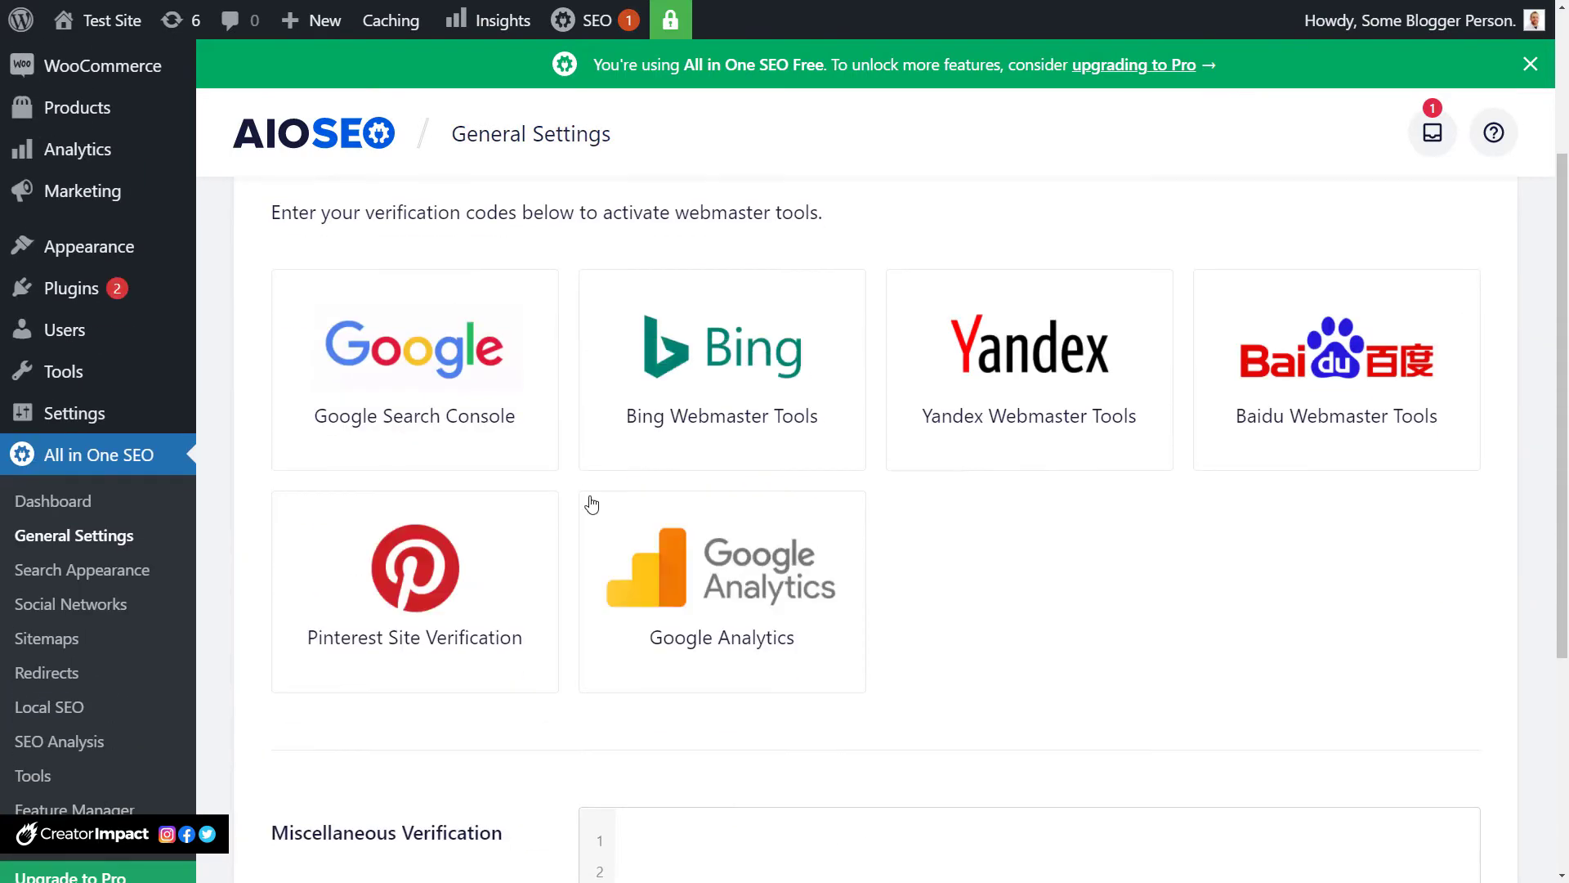
left_click(424, 344)
left_click(691, 533)
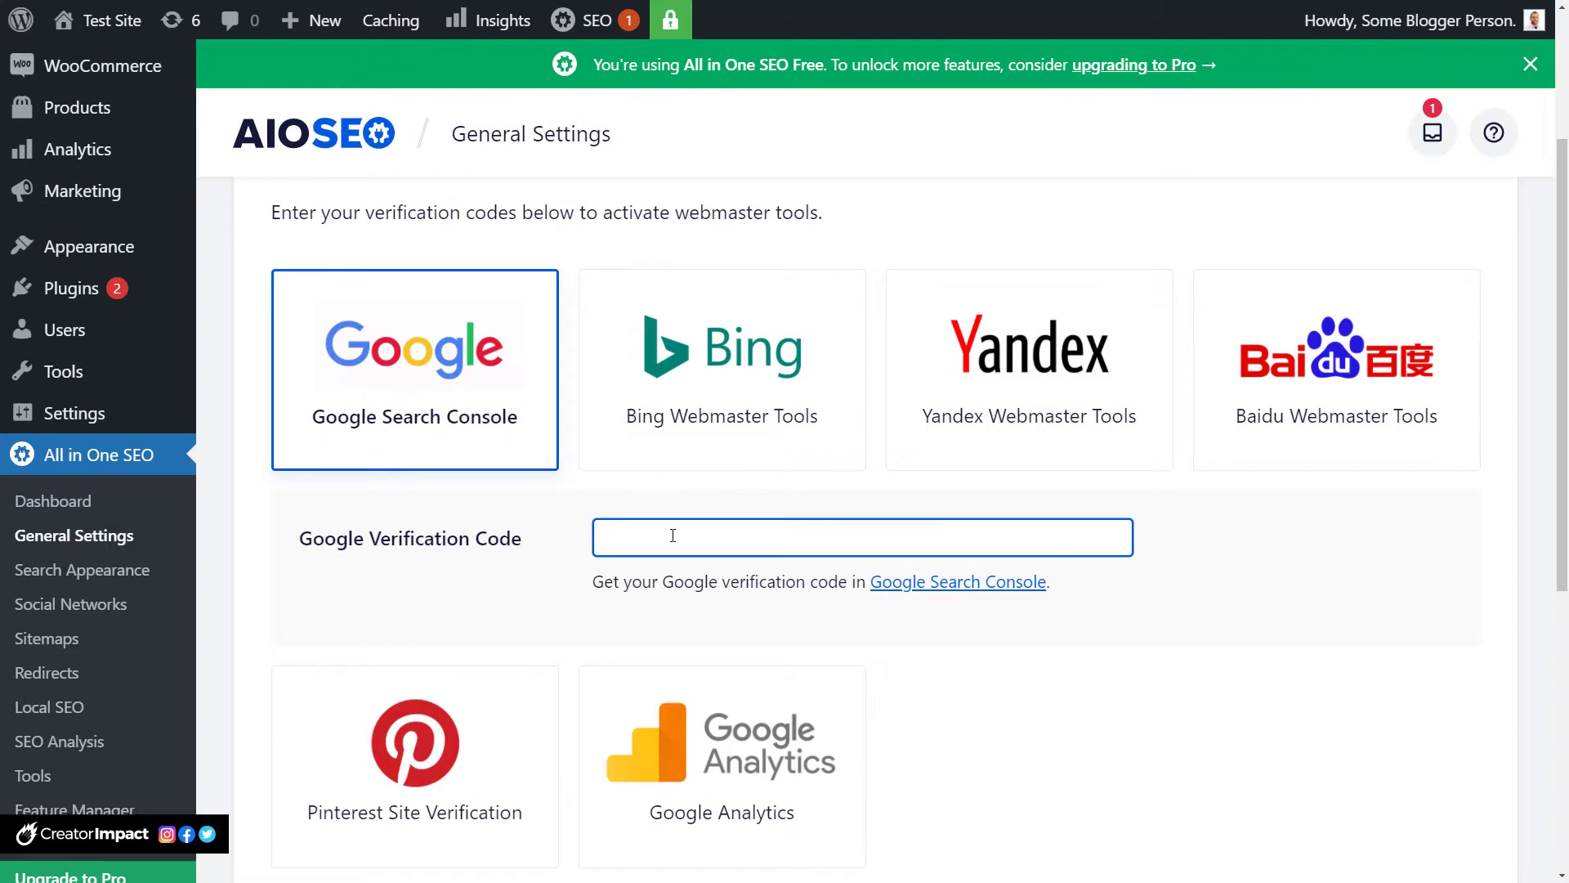
scroll(141, 491, "down", 3)
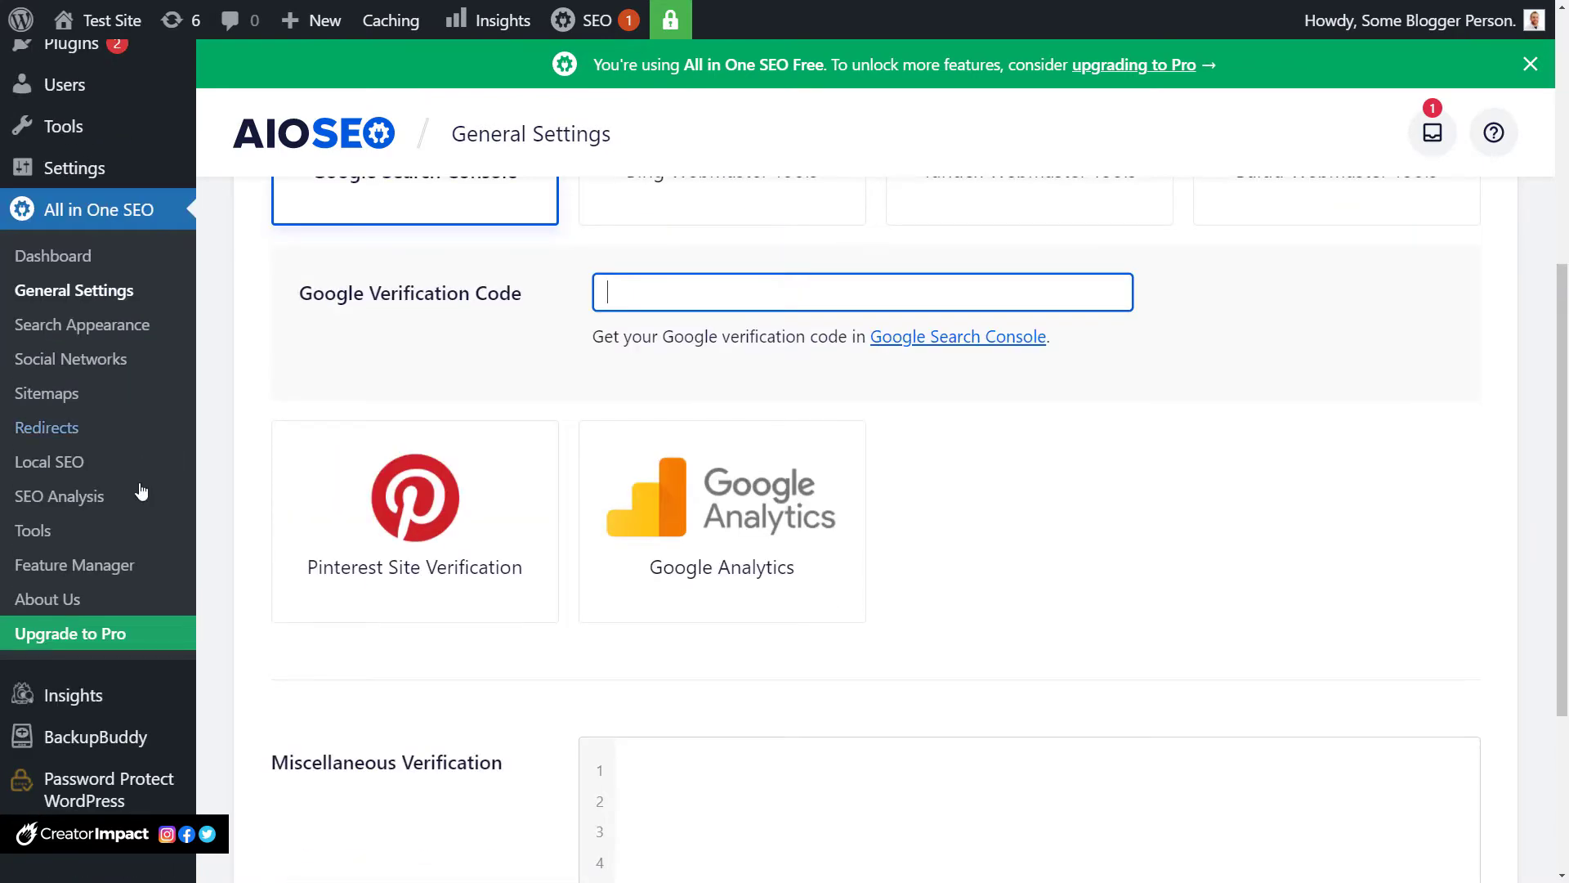
left_click(664, 506)
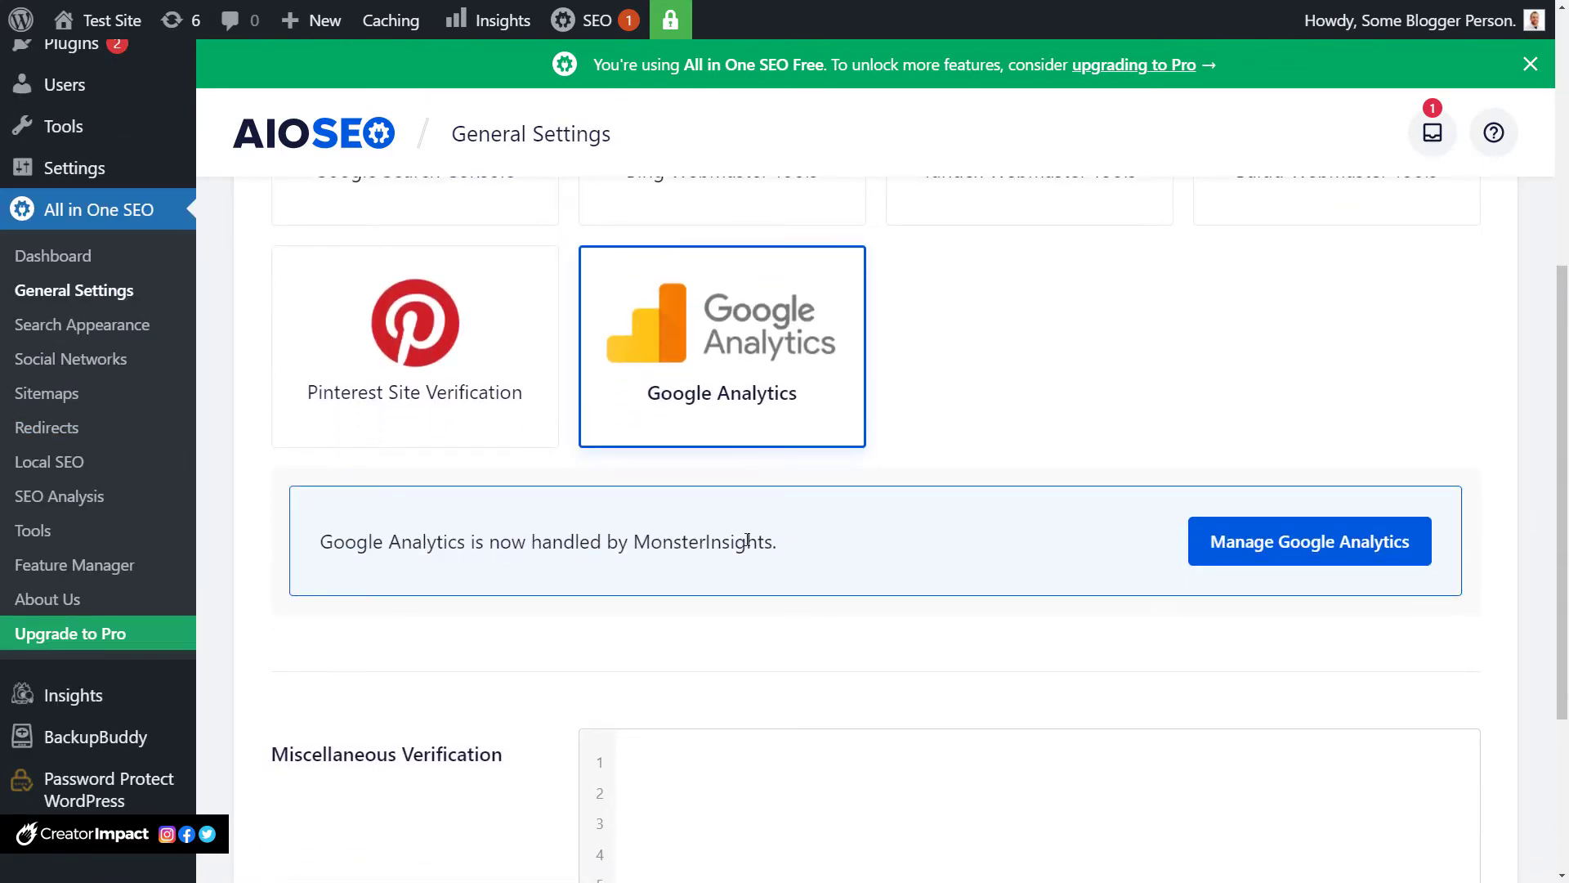
scroll(689, 579, "up", 6)
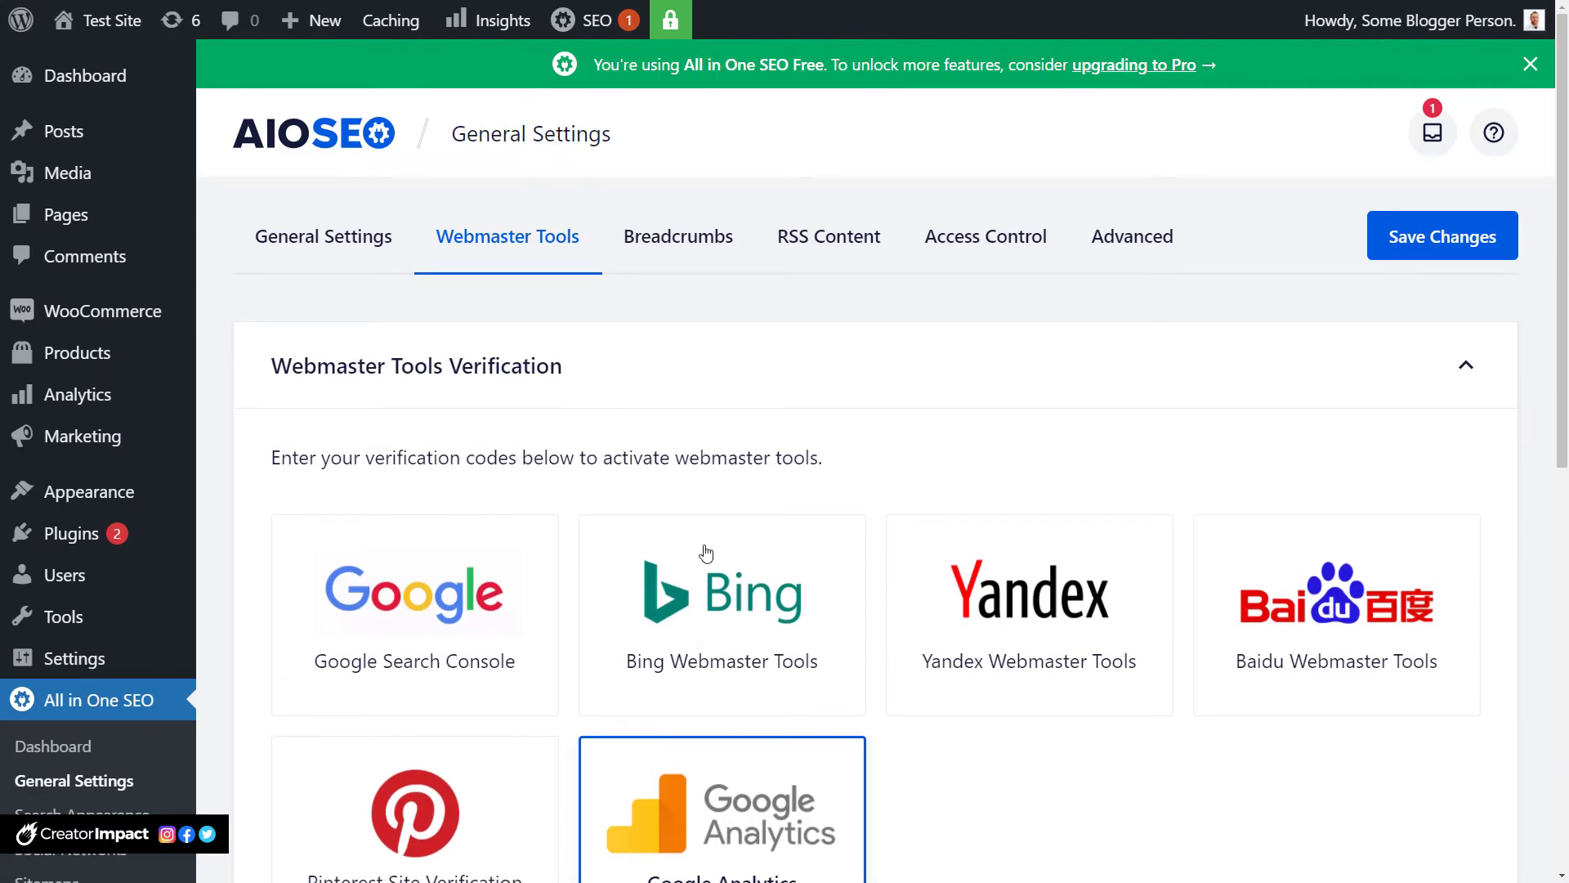
Show the Breadcrumbs settings and switch Enable Breadcrumbs off and back on.
left_click(668, 248)
scroll(589, 405, "down", 3)
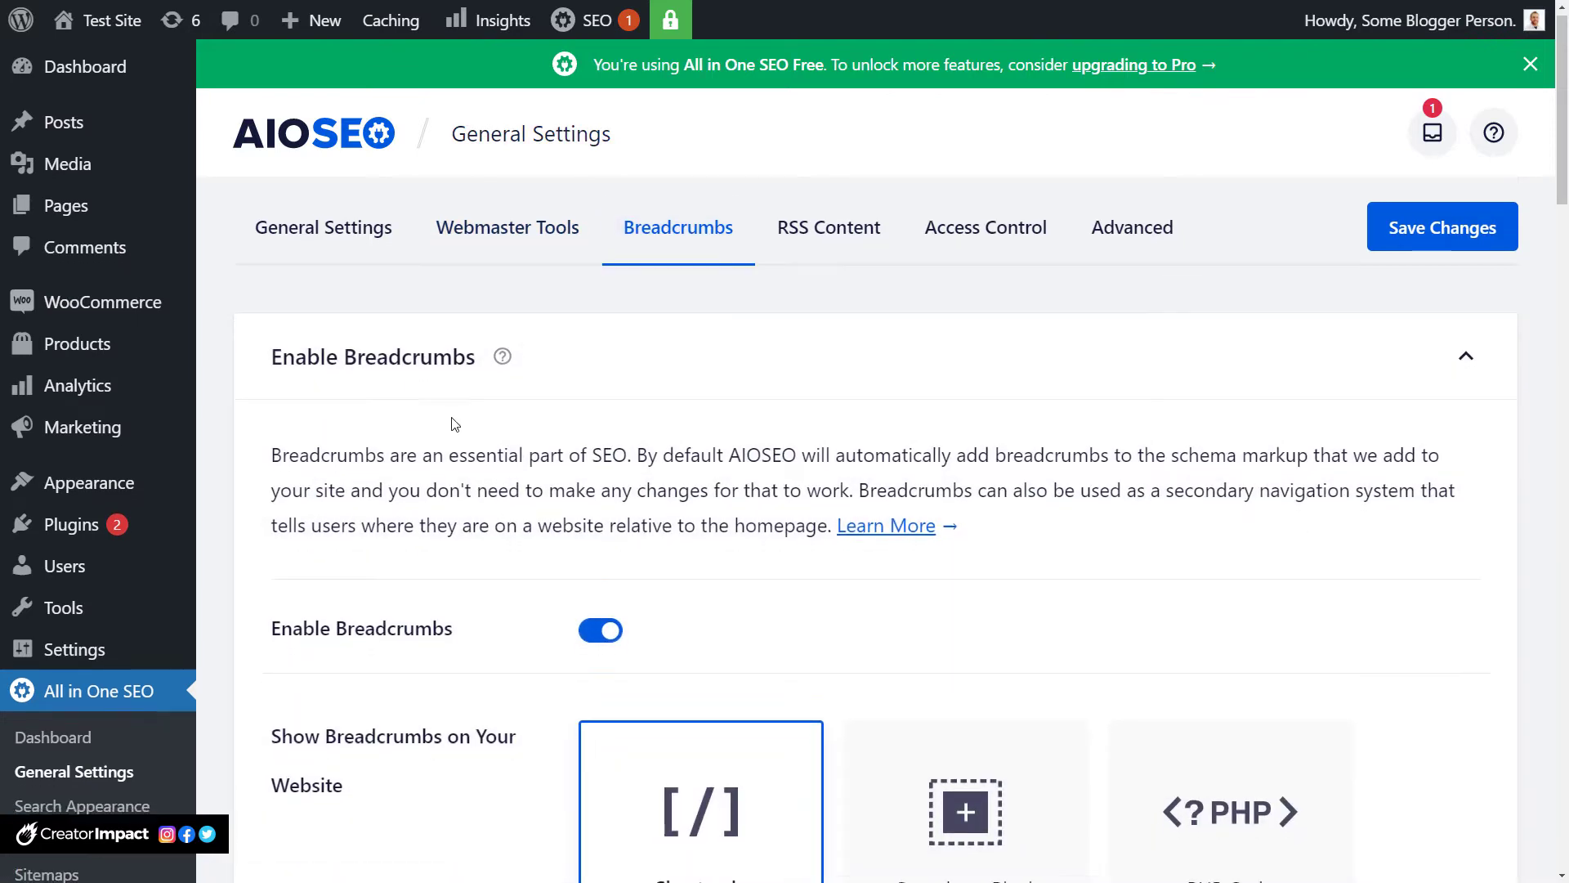
left_click(596, 399)
left_click(596, 398)
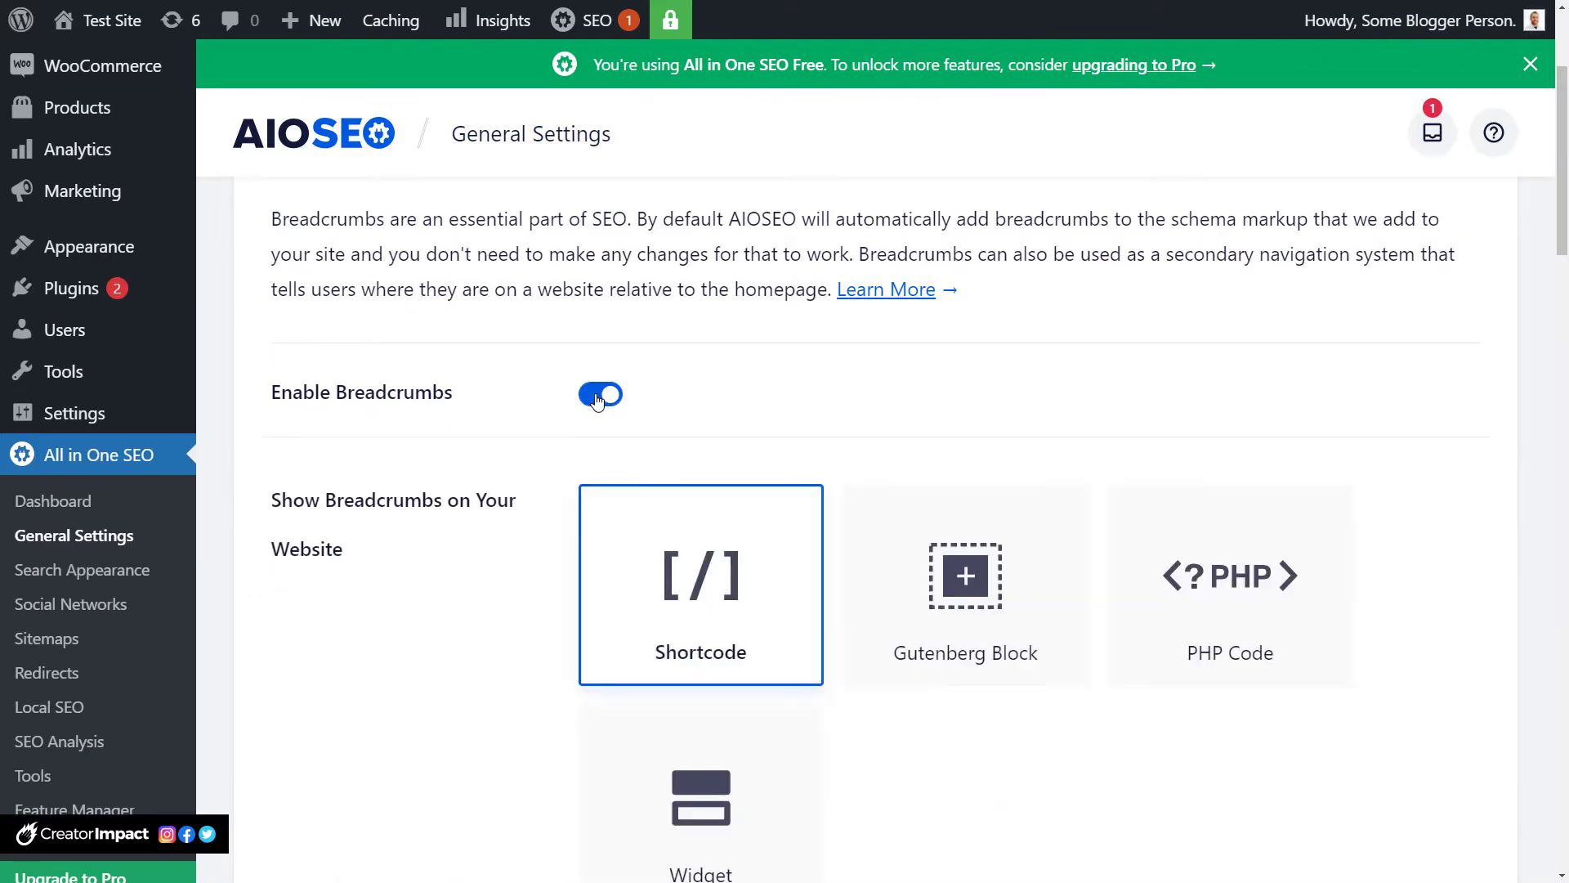
Look through the Breadcrumb Settings section, including the preview, separator, homepage link and breadcrumb prefix.
scroll(667, 353, "down", 5)
scroll(668, 356, "down", 7)
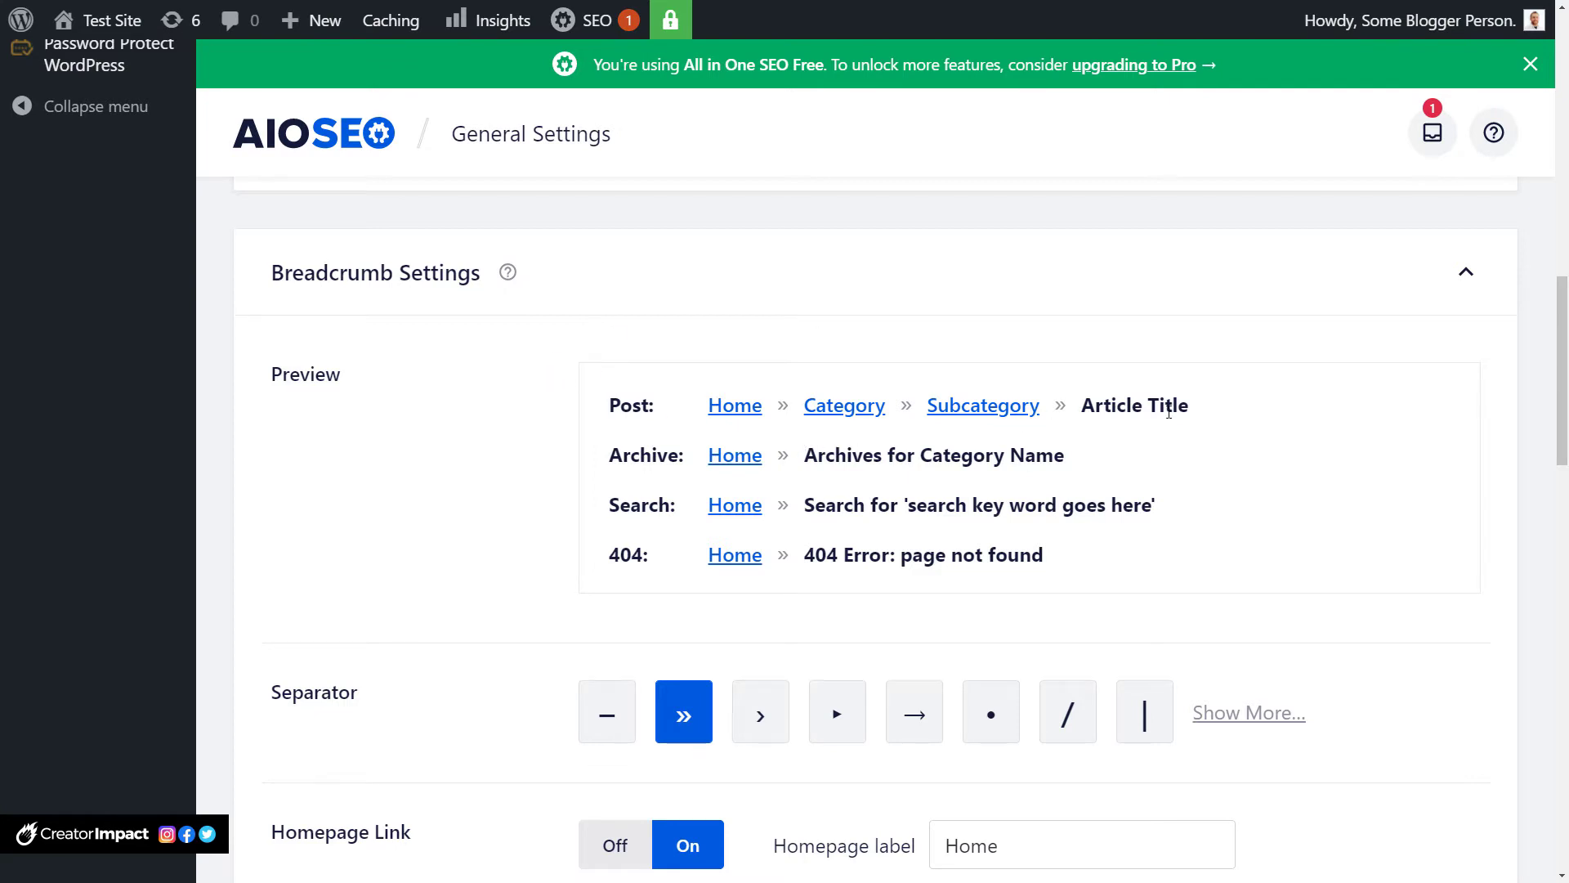
scroll(808, 399, "down", 3)
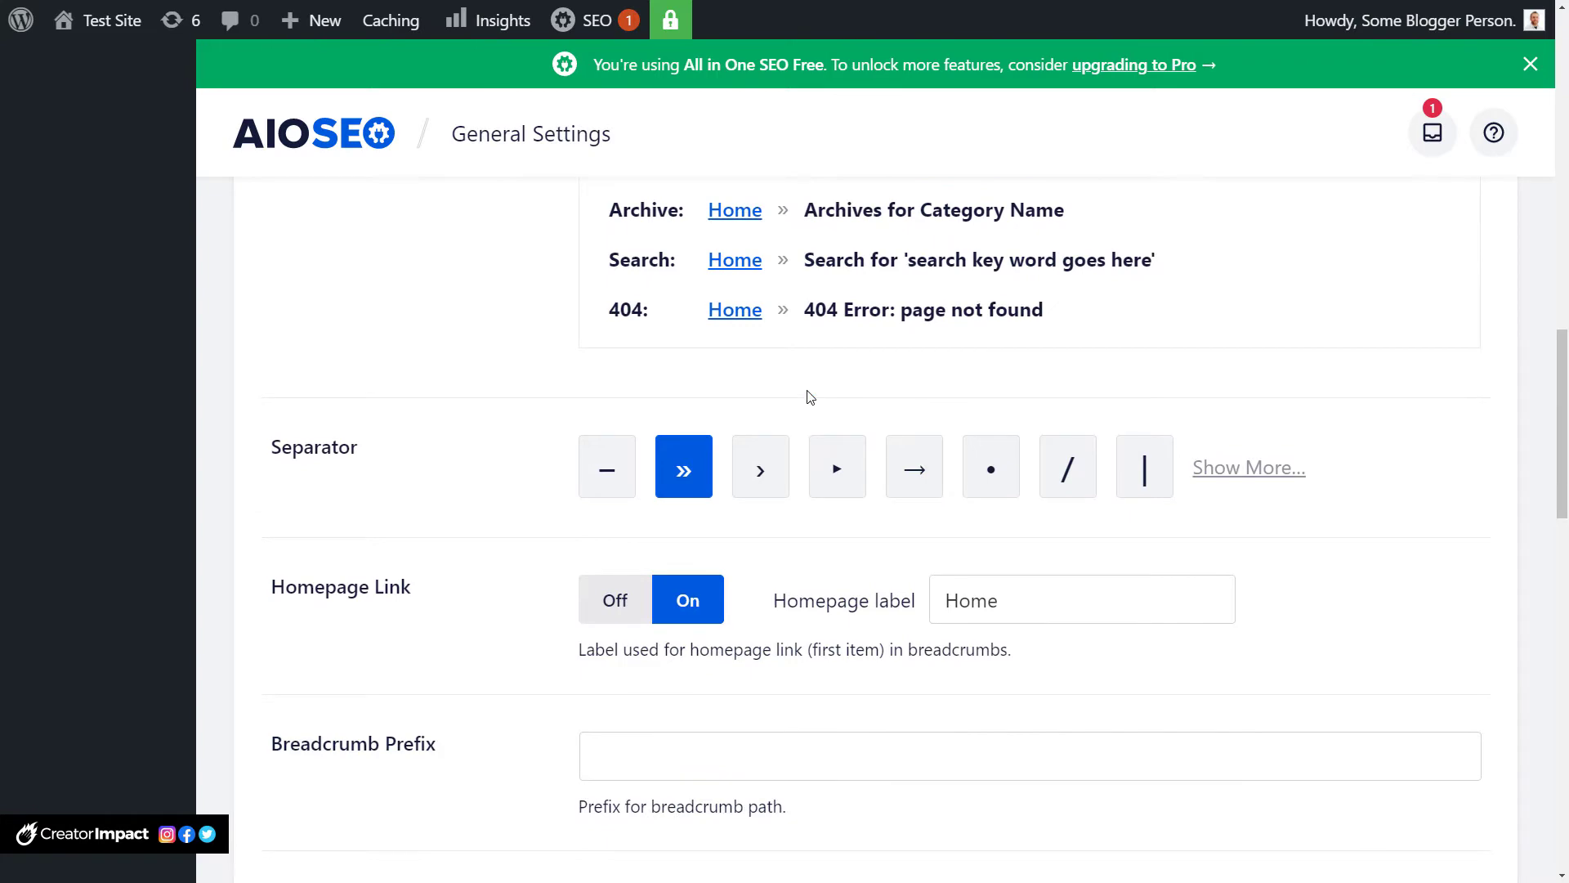
scroll(809, 397, "down", 8)
scroll(823, 434, "up", 8)
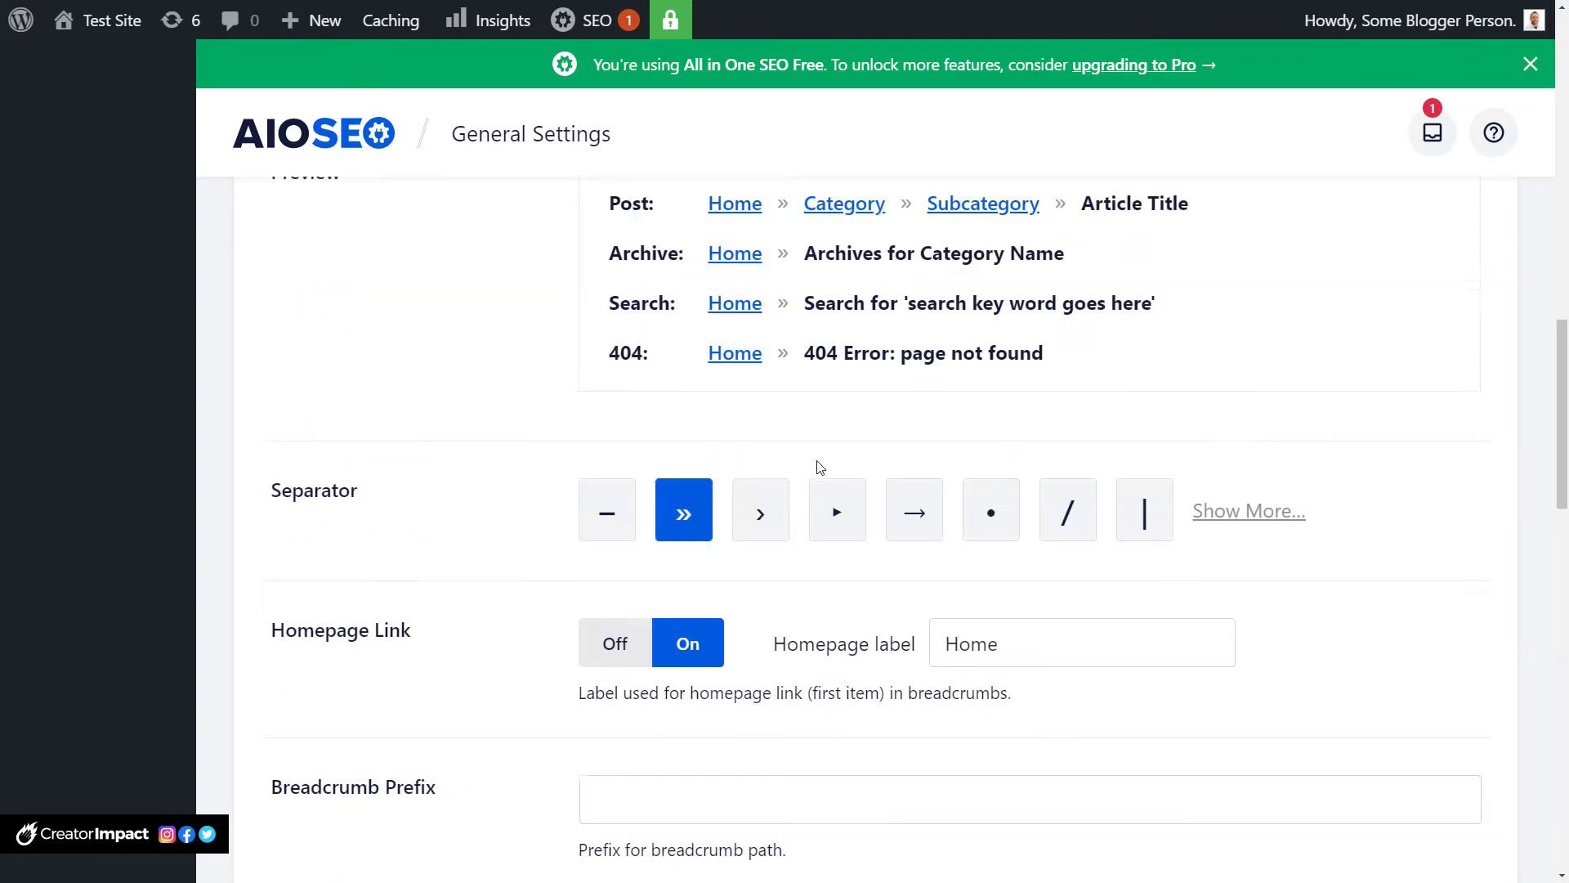
scroll(821, 474, "up", 10)
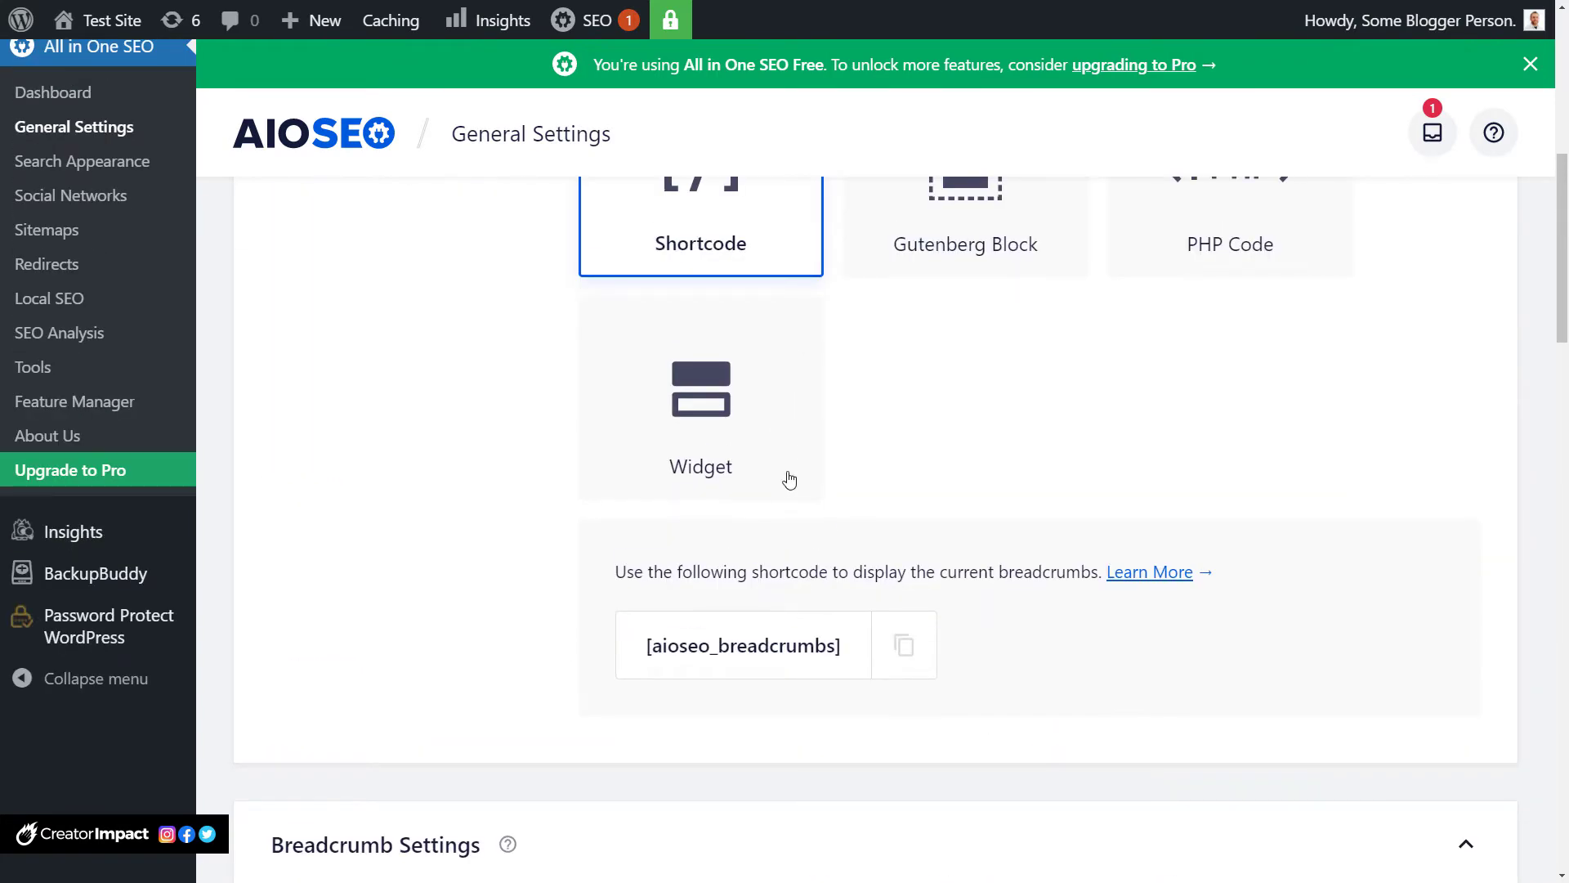
Compare the Widget, Shortcode, Gutenberg Block and PHP Code methods for showing breadcrumbs, ending with PHP Code selected.
scroll(789, 481, "up", 2)
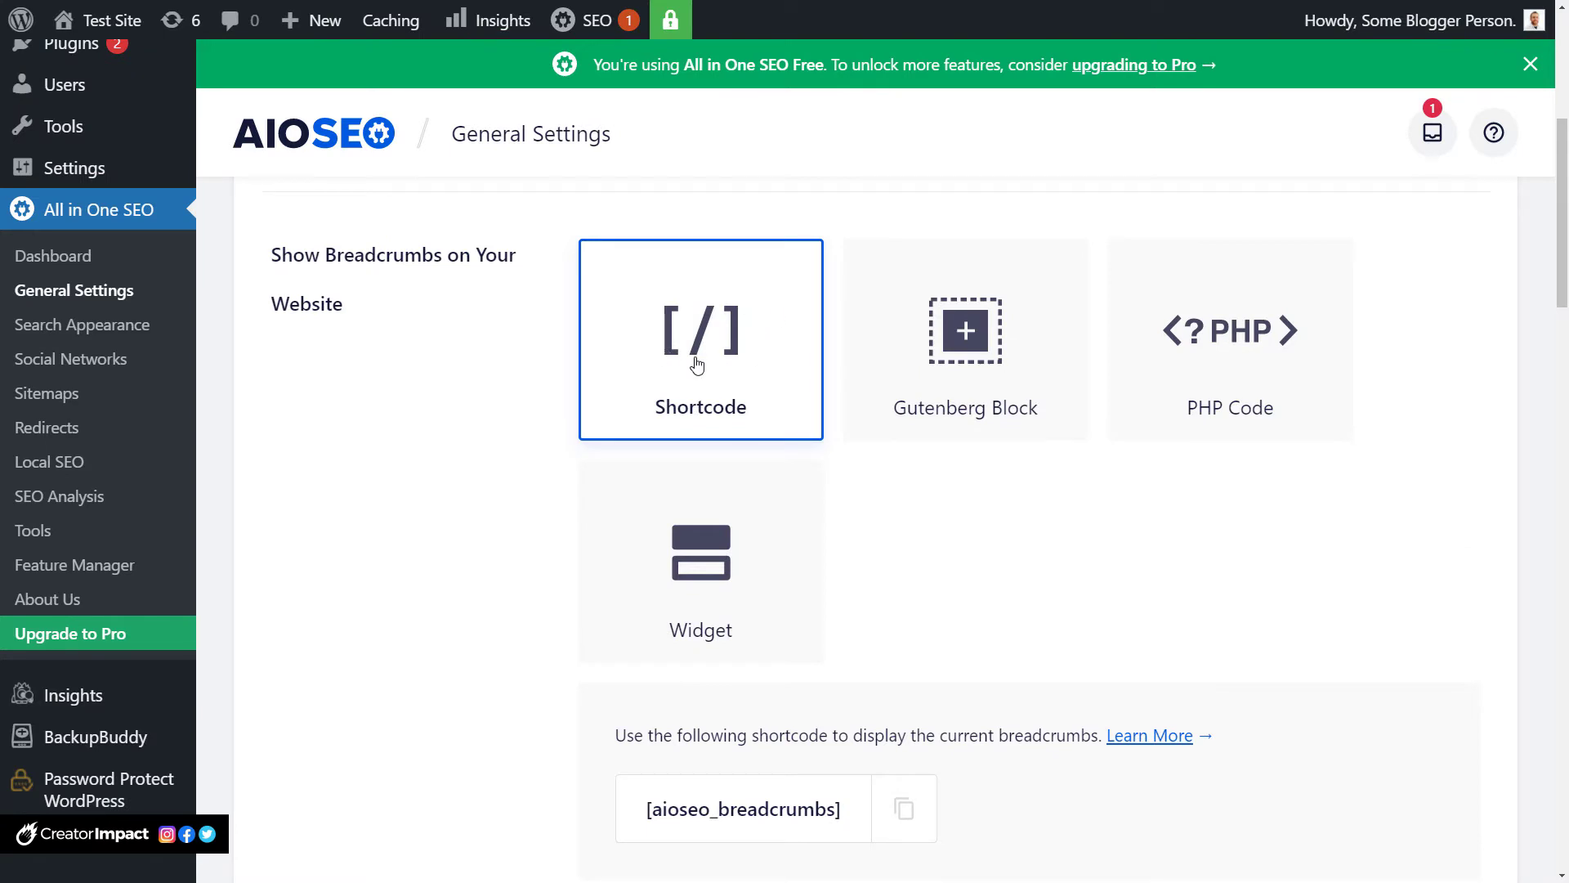
left_click(693, 525)
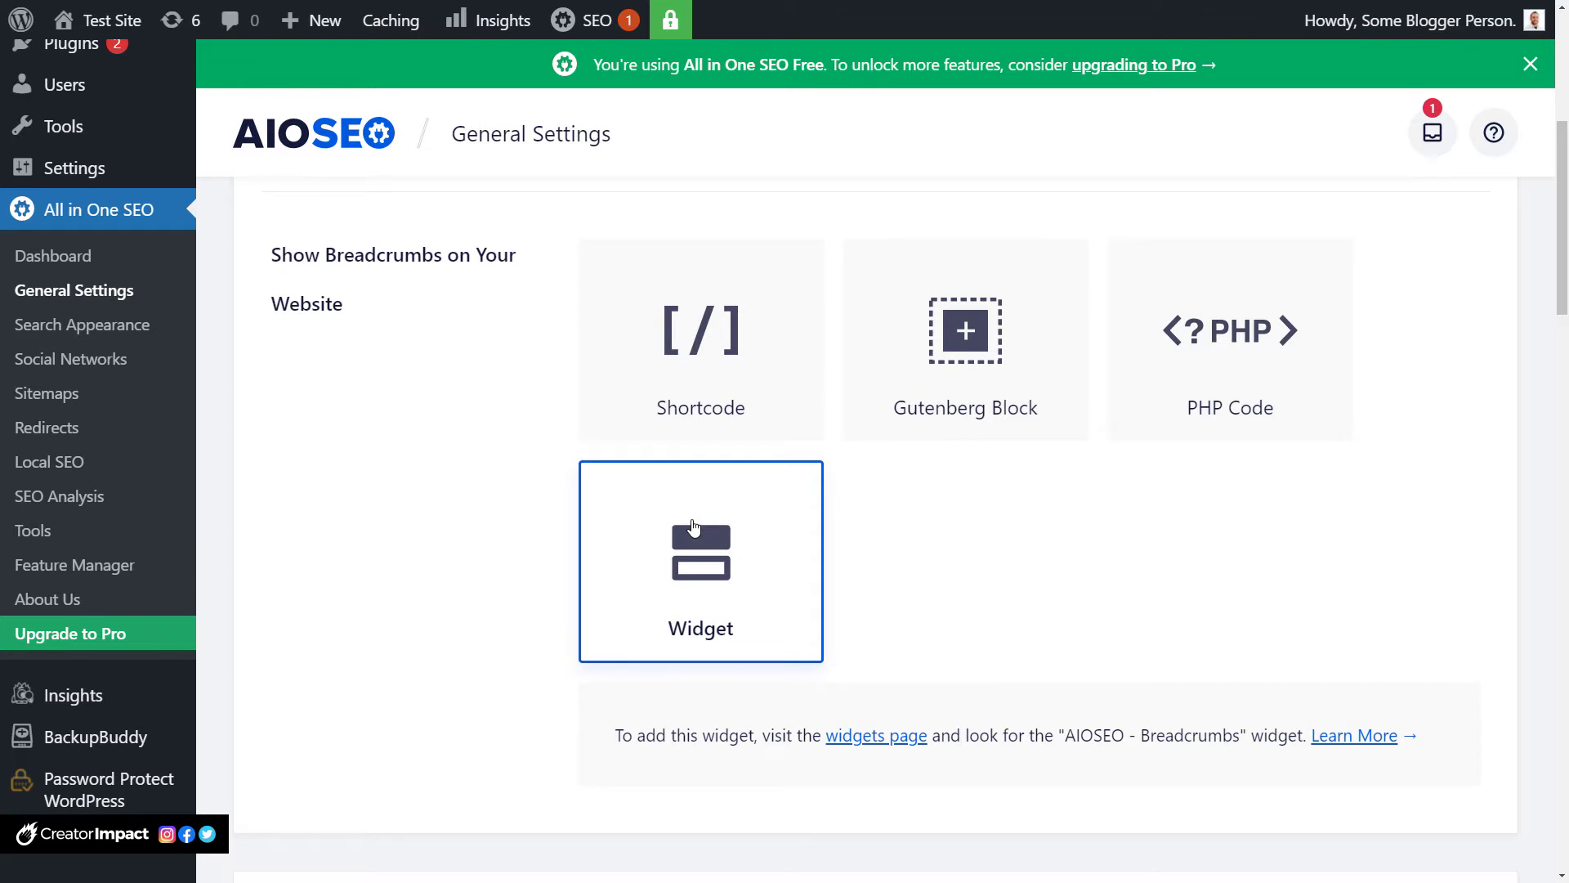
left_click(772, 325)
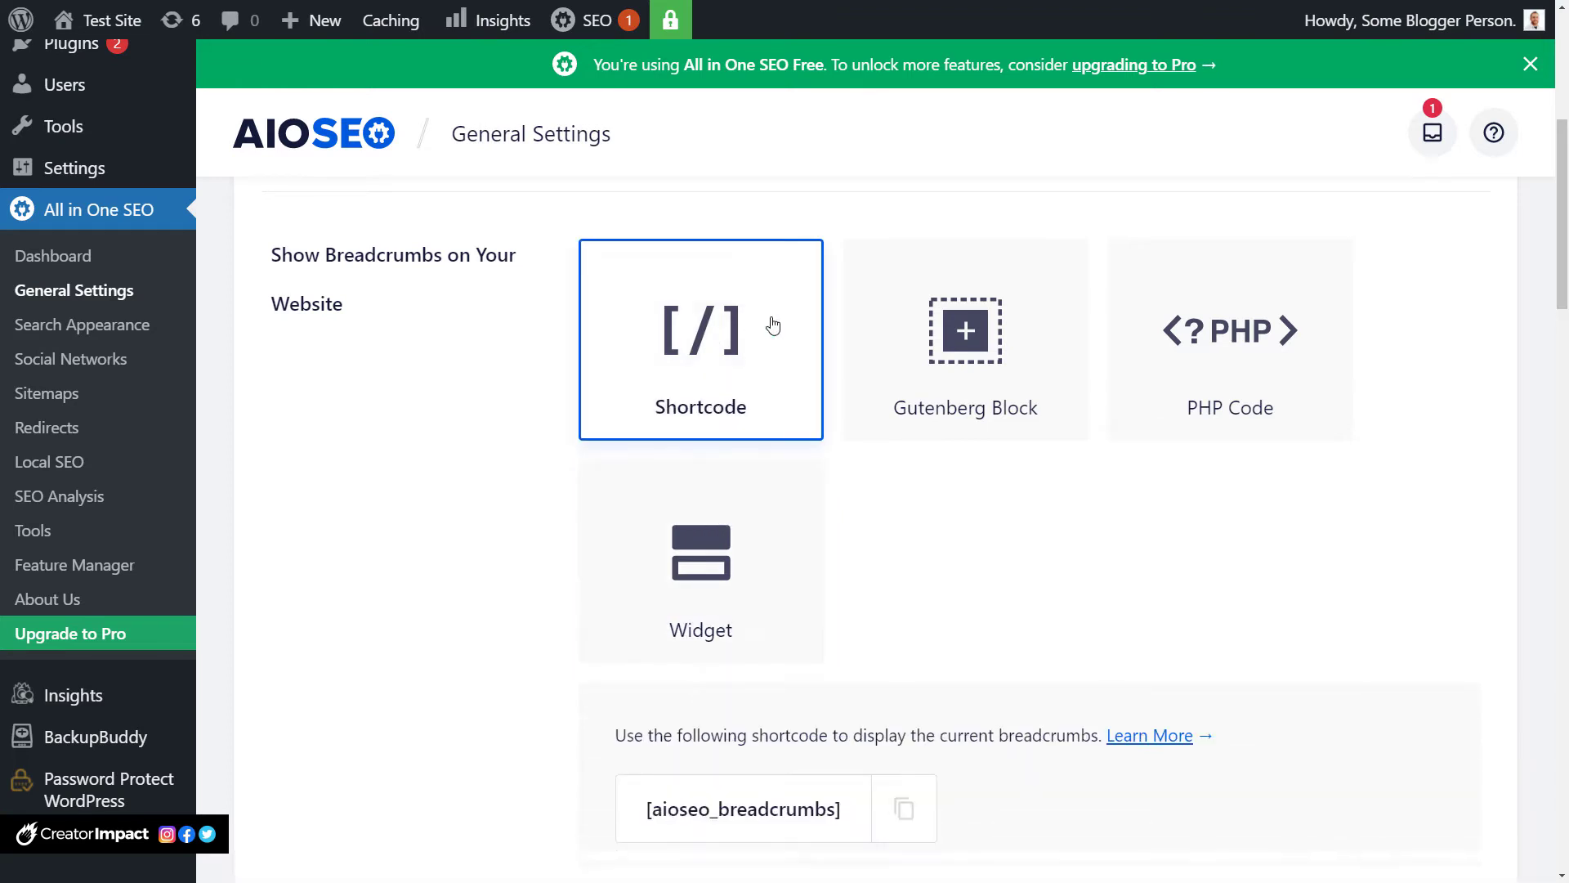
left_click(989, 327)
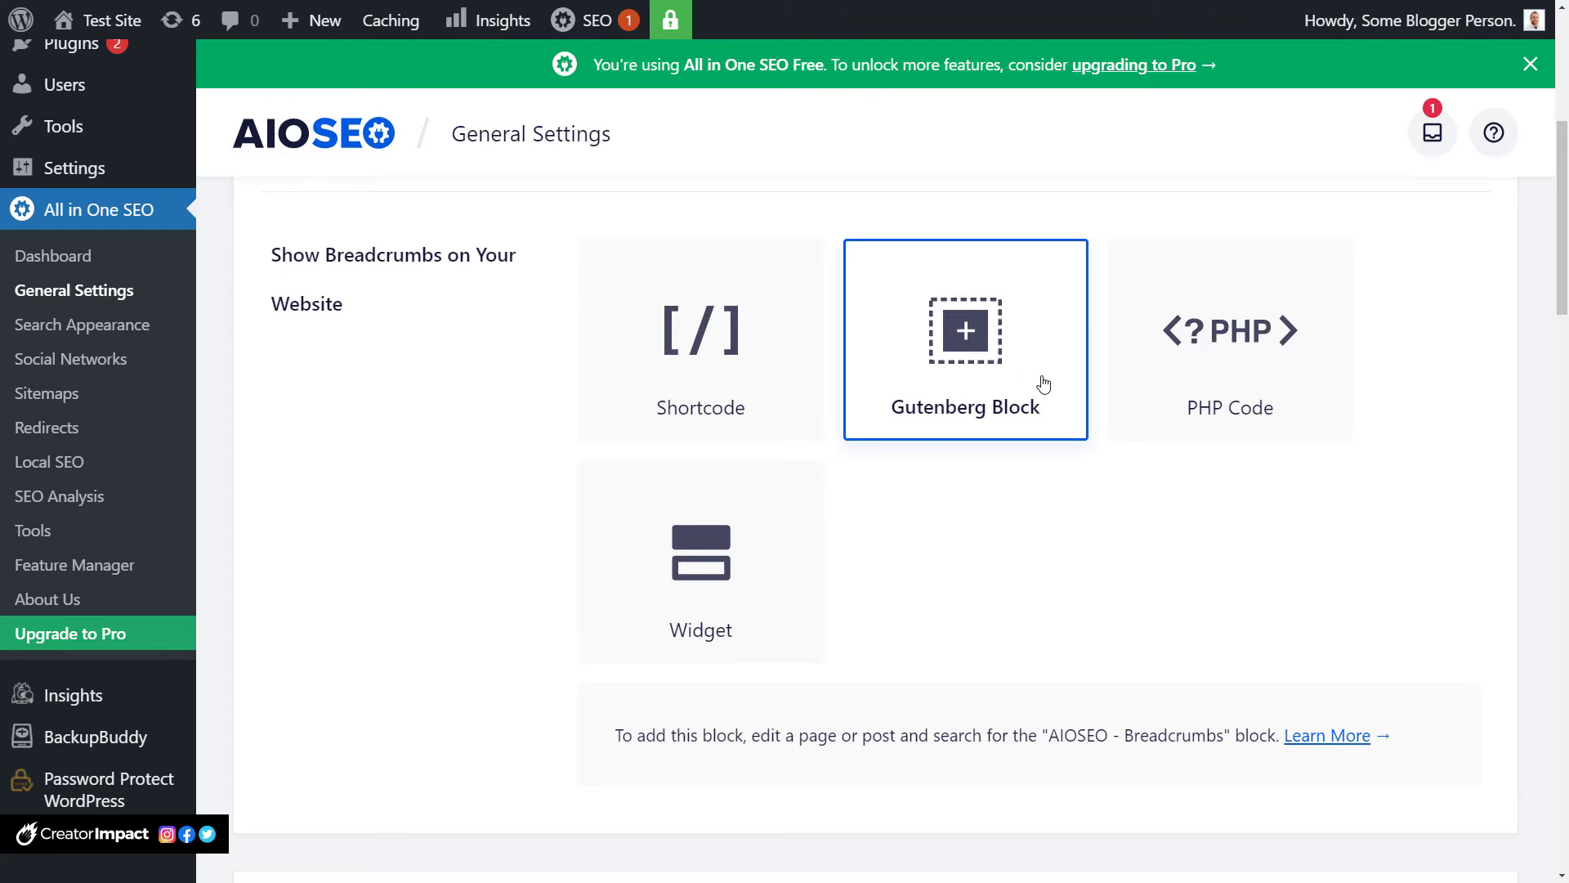
left_click(1258, 368)
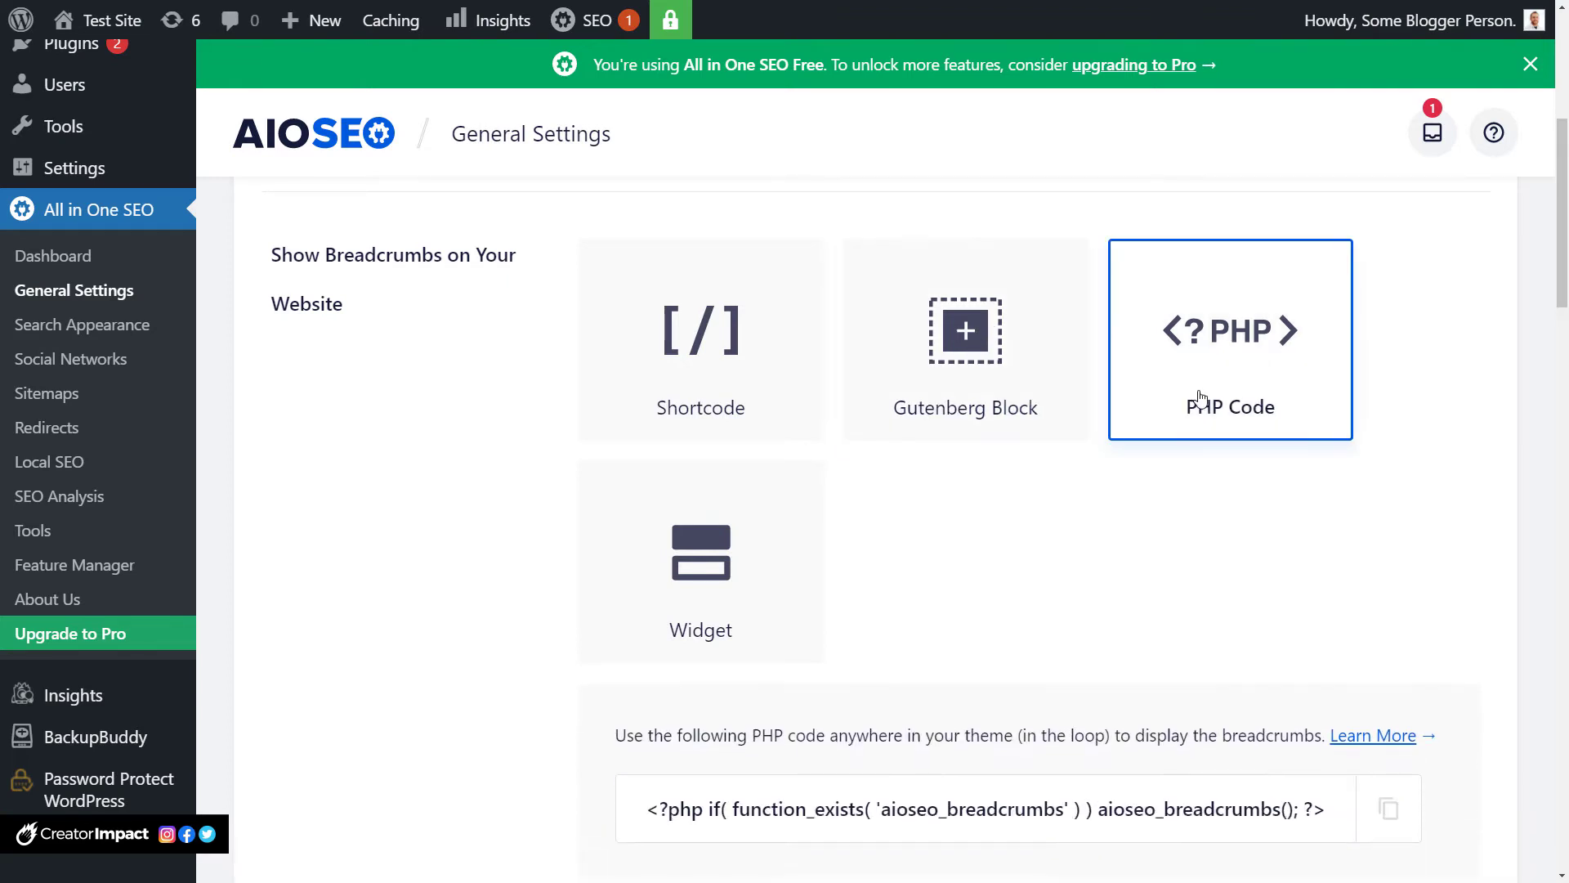
Examine the remaining breadcrumb options, including the search result format, 404 error format and current item settings.
scroll(1124, 438, "down", 3)
scroll(874, 606, "up", 3)
scroll(918, 389, "down", 4)
scroll(865, 455, "down", 15)
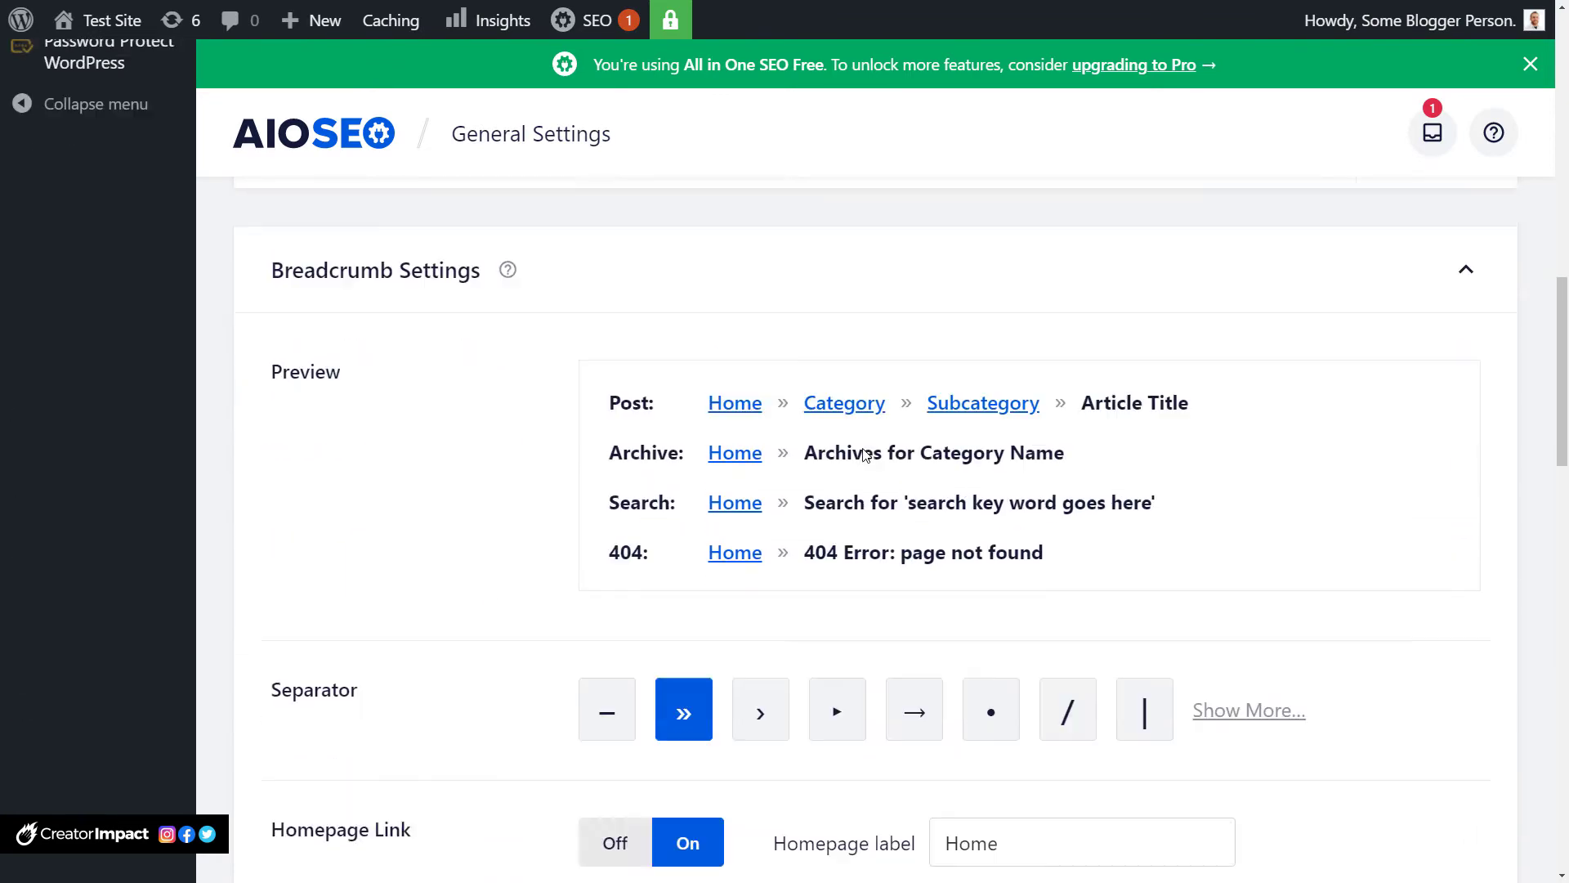
scroll(866, 456, "down", 8)
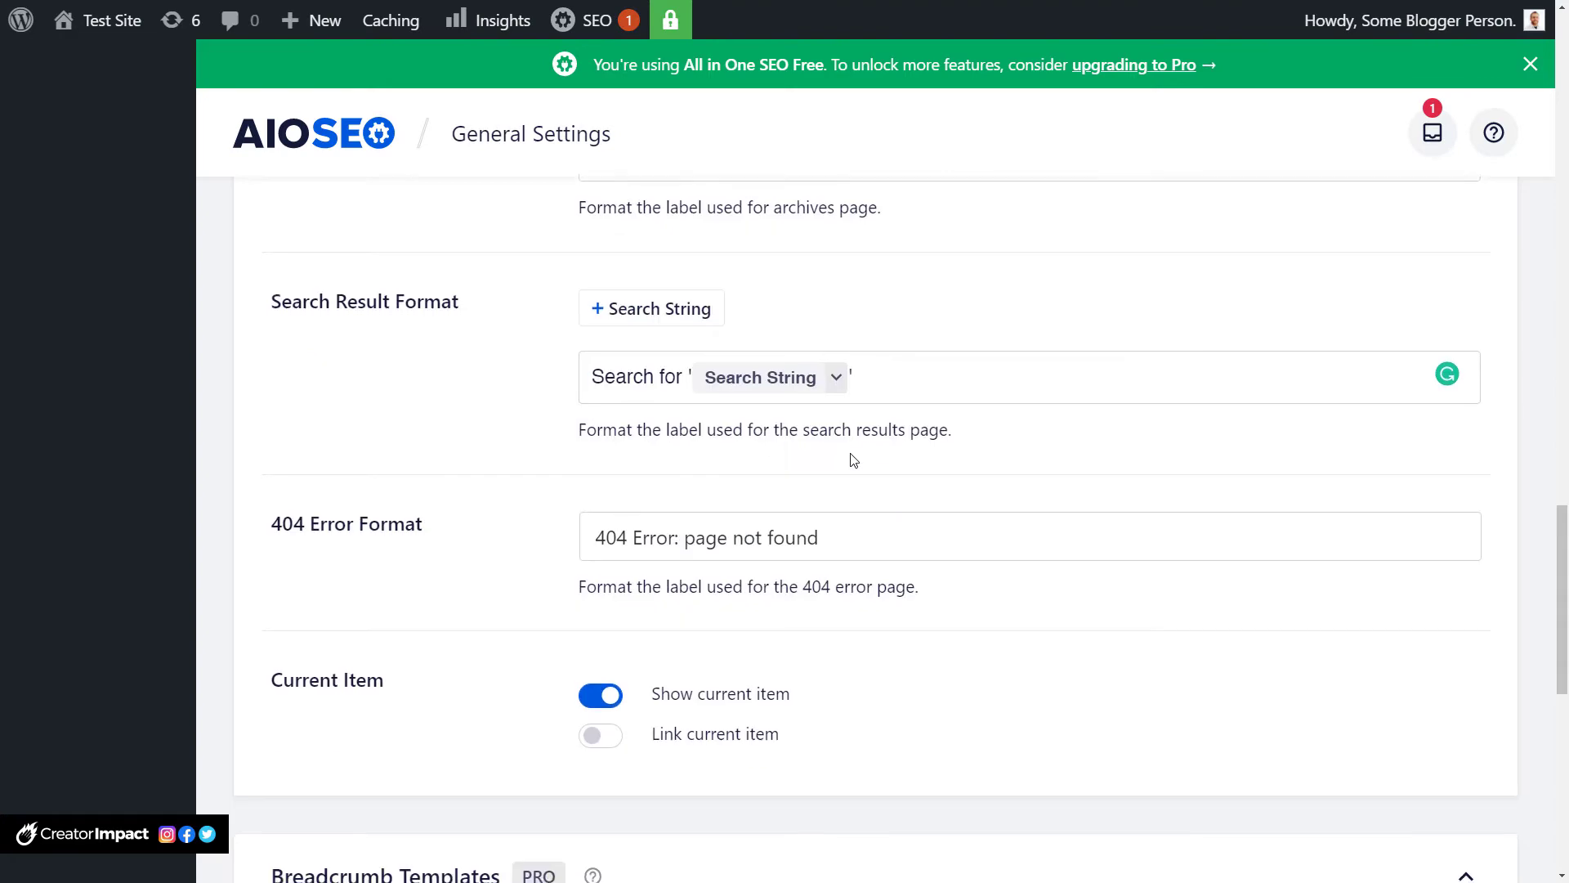
left_click_drag(1563, 687, 1563, 231)
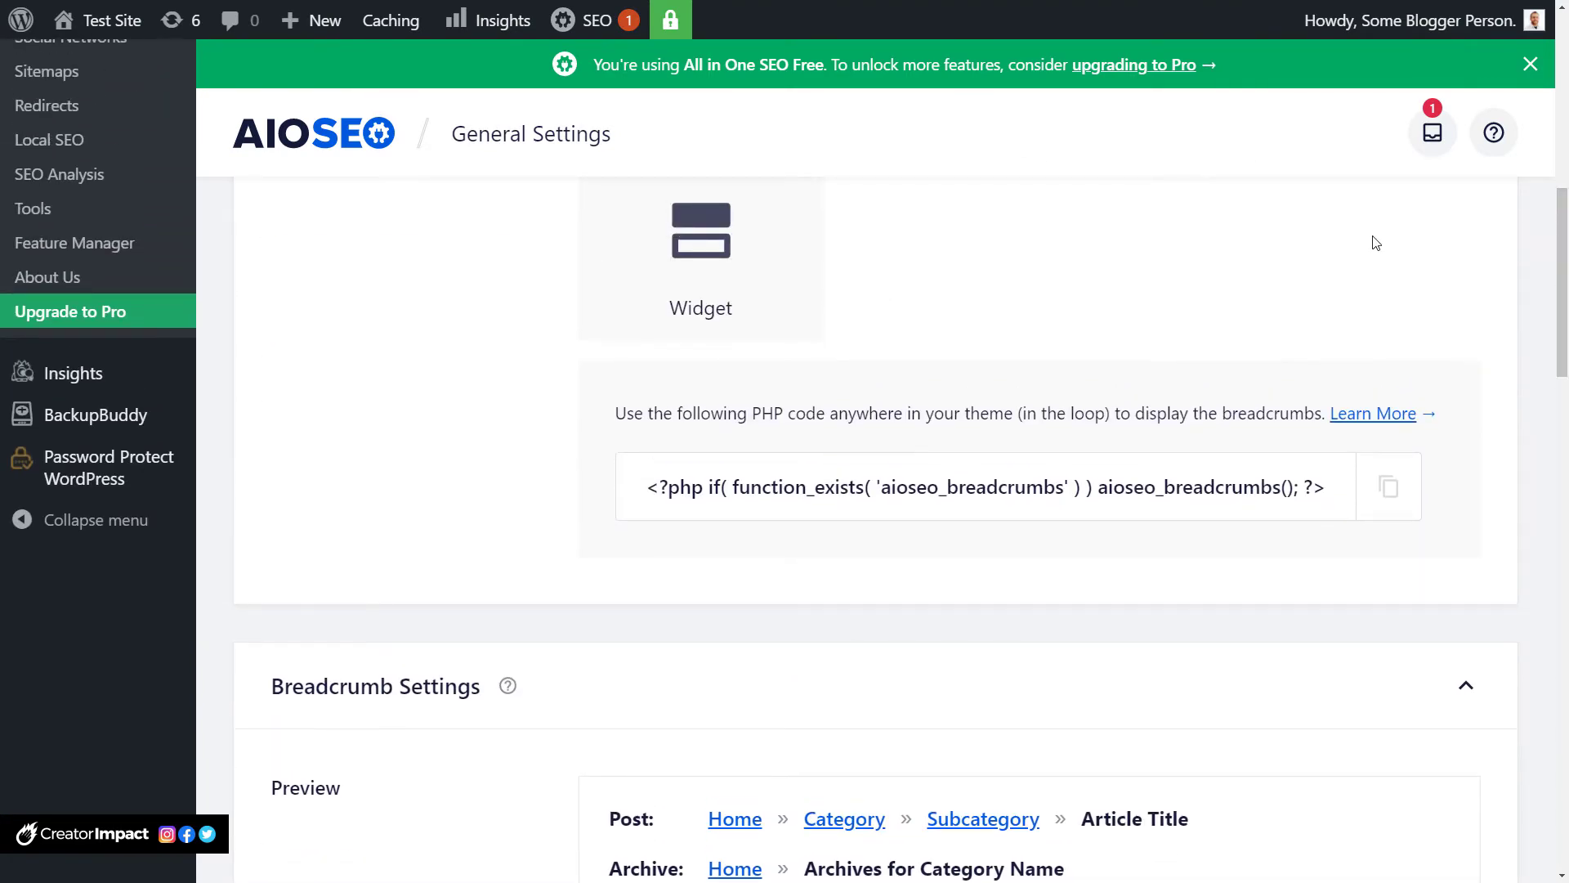
scroll(989, 392, "up", 8)
scroll(999, 409, "up", 2)
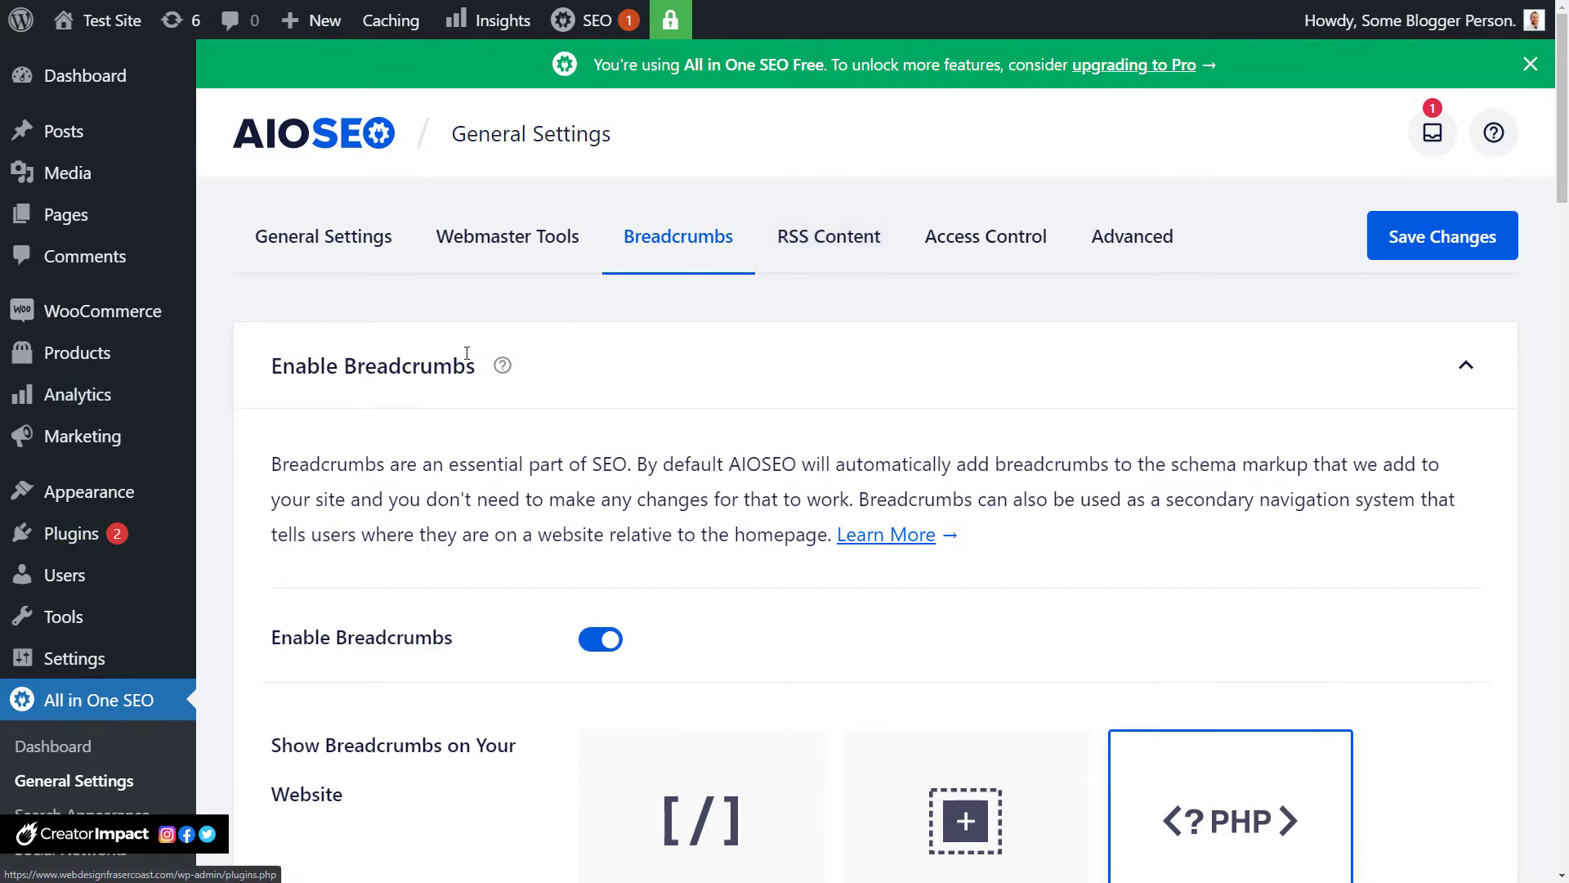
Show the RSS Content settings and review the RSS Before Content and RSS After Content templates.
left_click(842, 245)
scroll(497, 417, "down", 3)
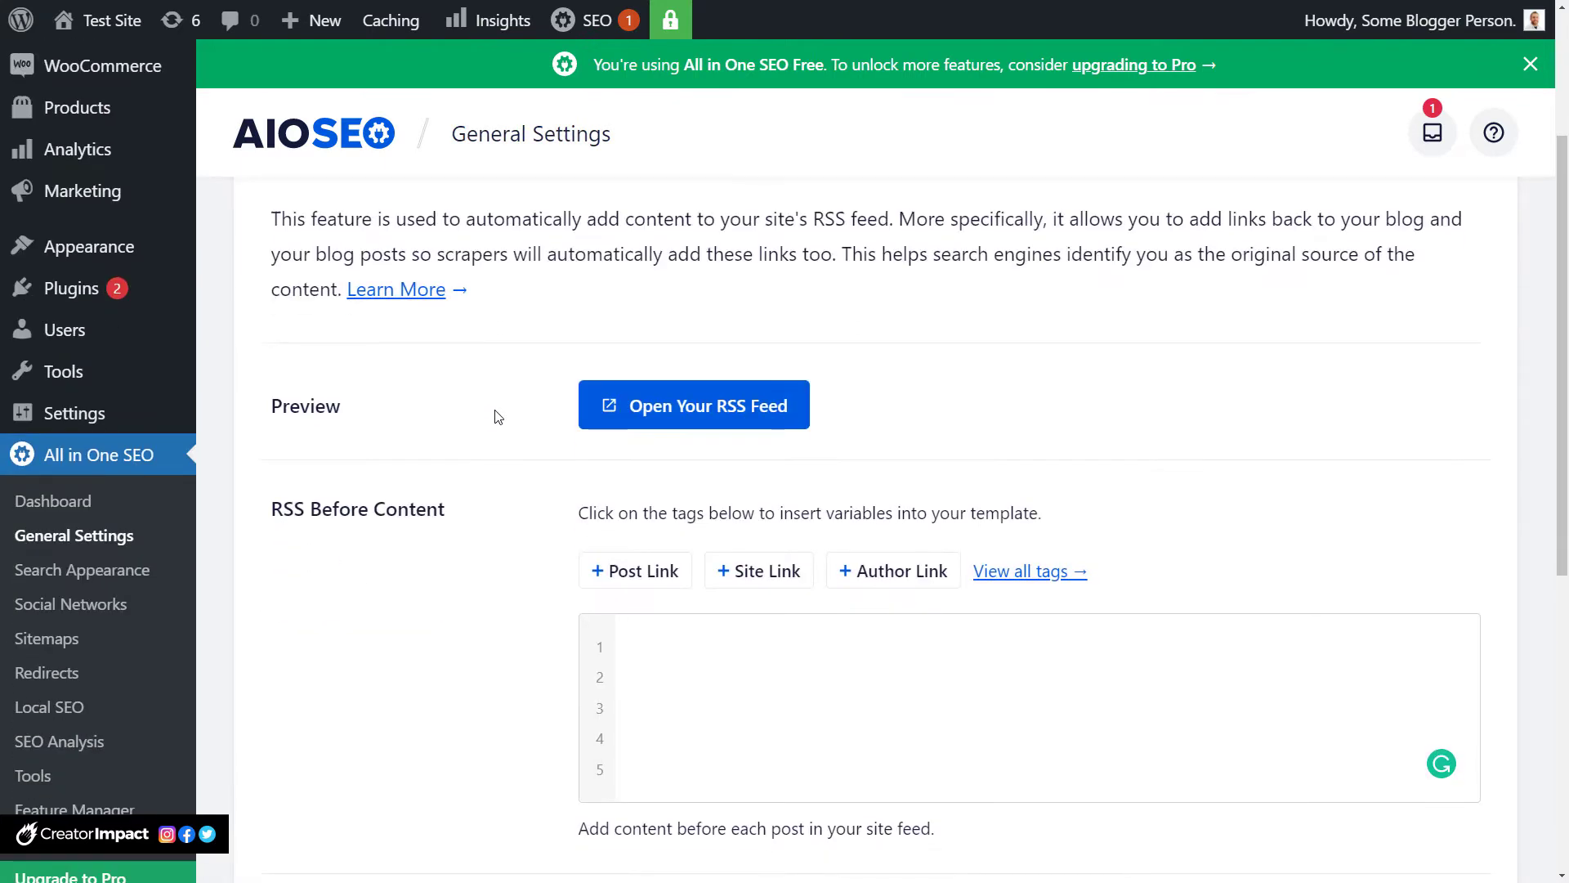
scroll(495, 421, "down", 7)
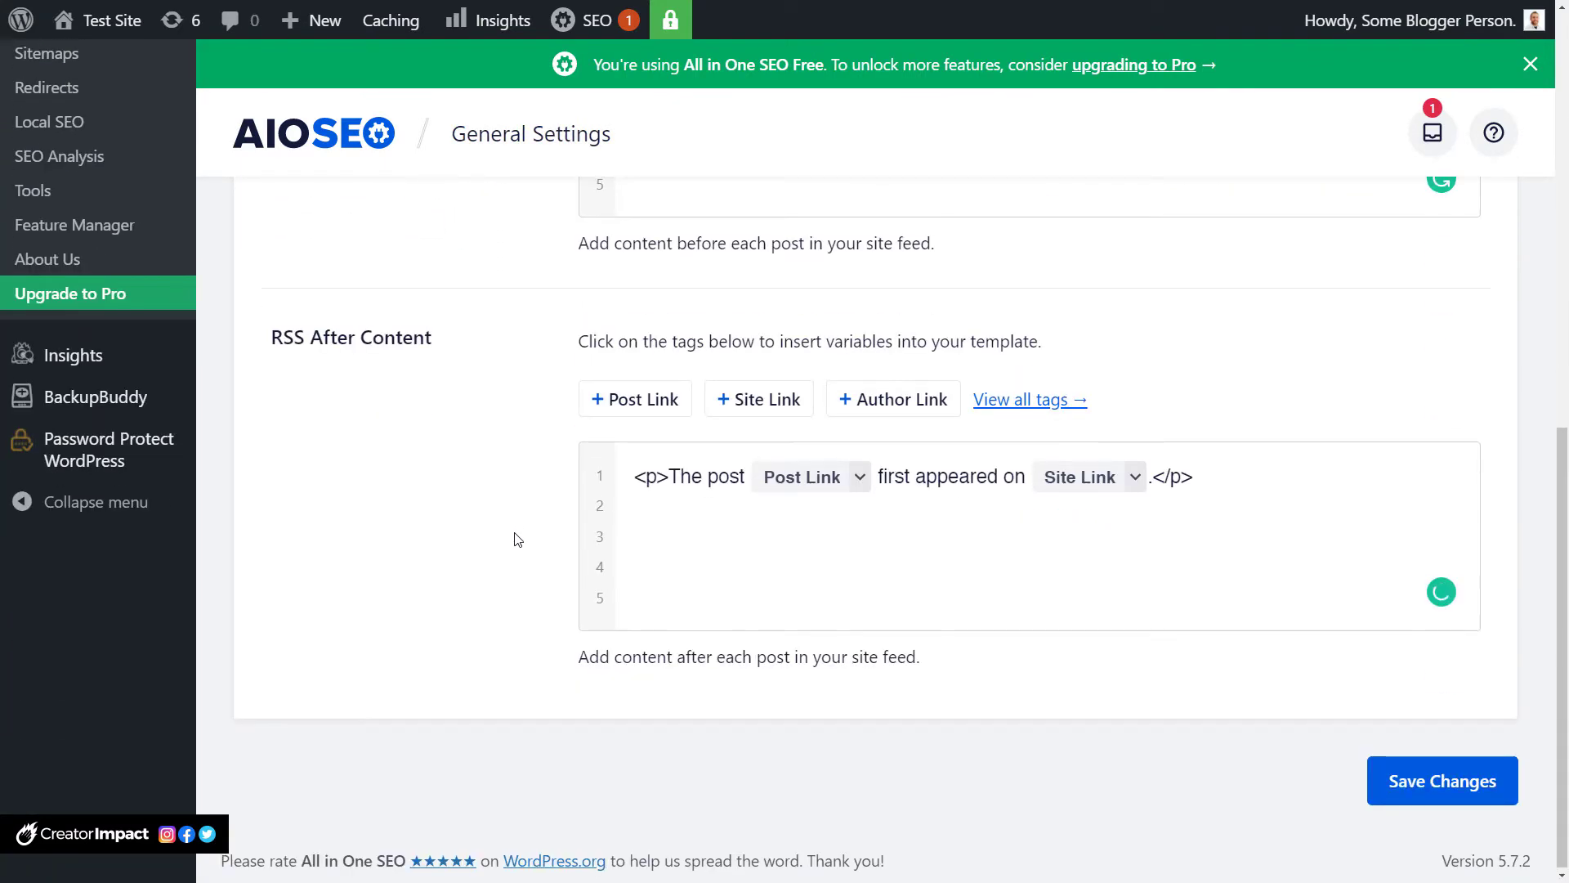
Look through the Access Control and Advanced settings, and return to the General Settings section.
scroll(517, 539, "up", 10)
left_click(1013, 243)
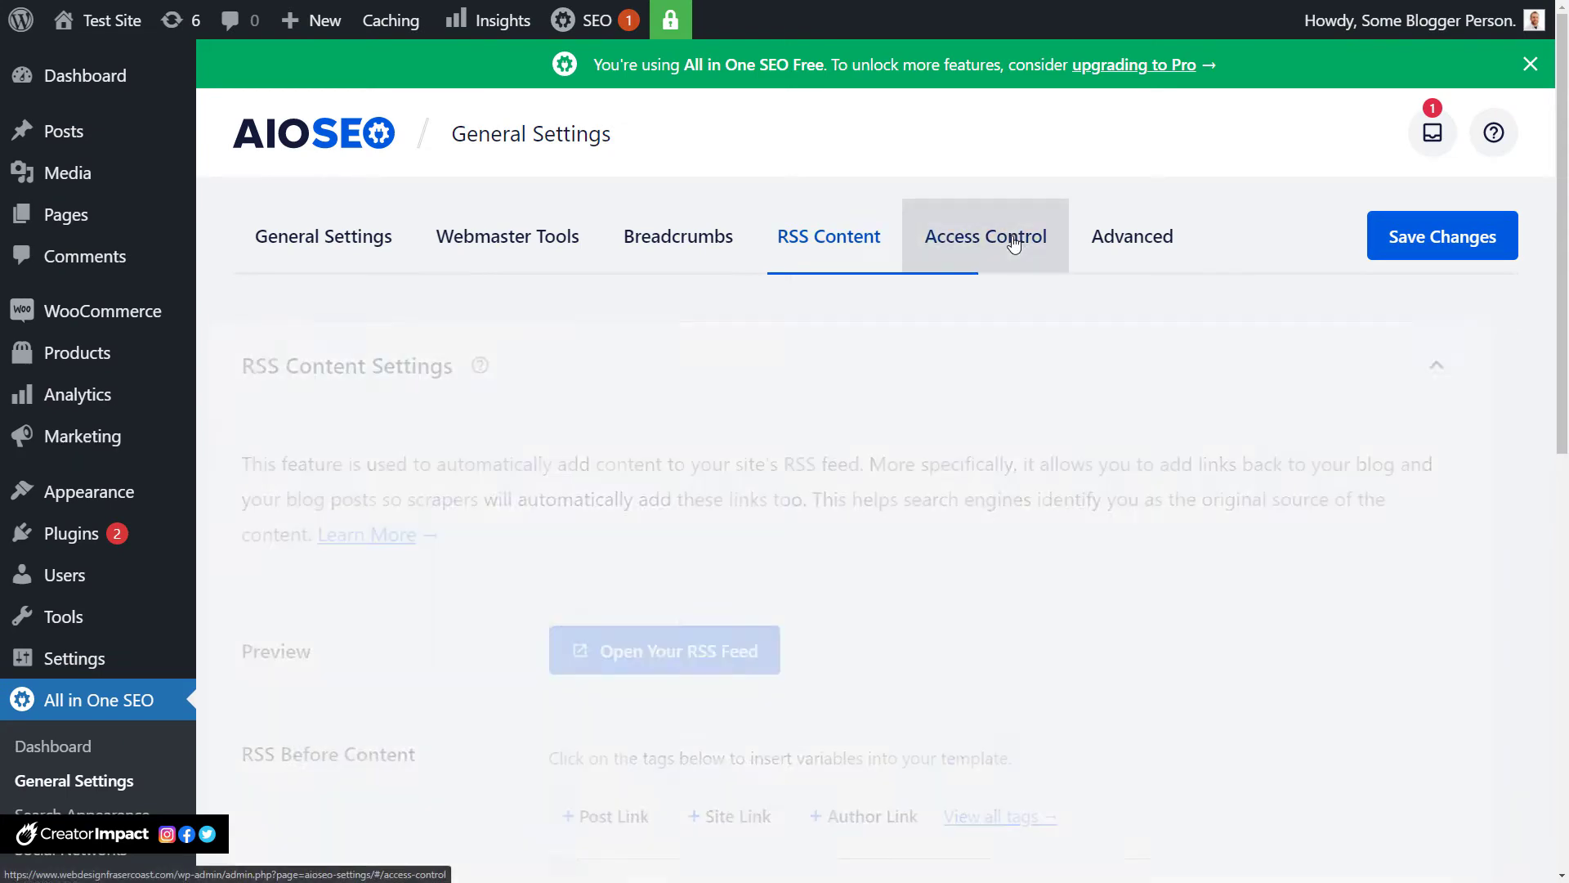
left_click(1111, 239)
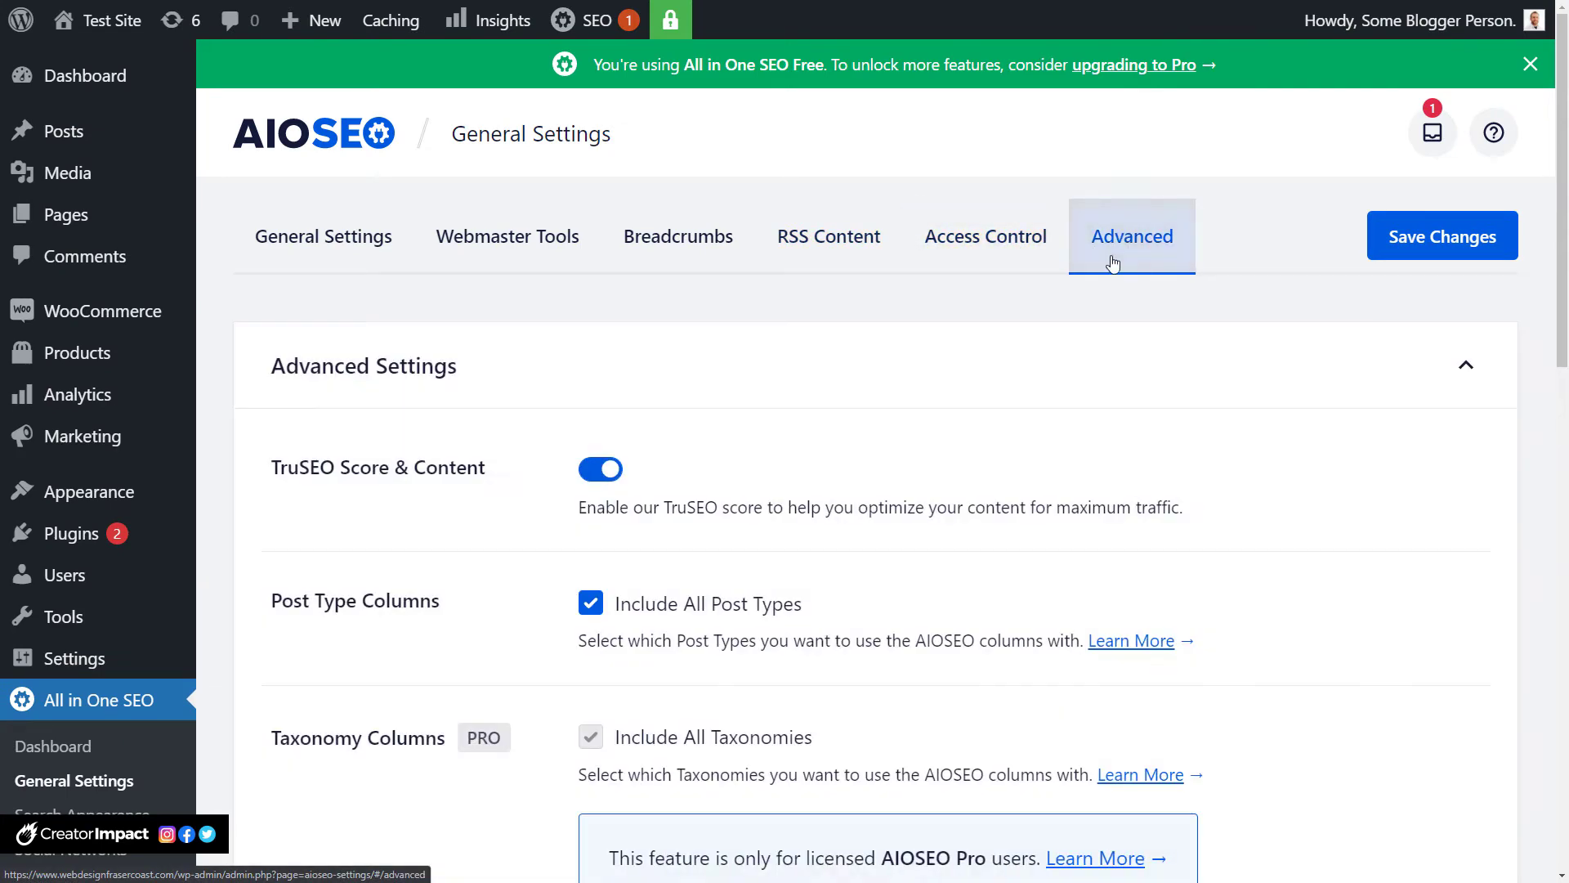
left_click(1038, 237)
left_click(330, 250)
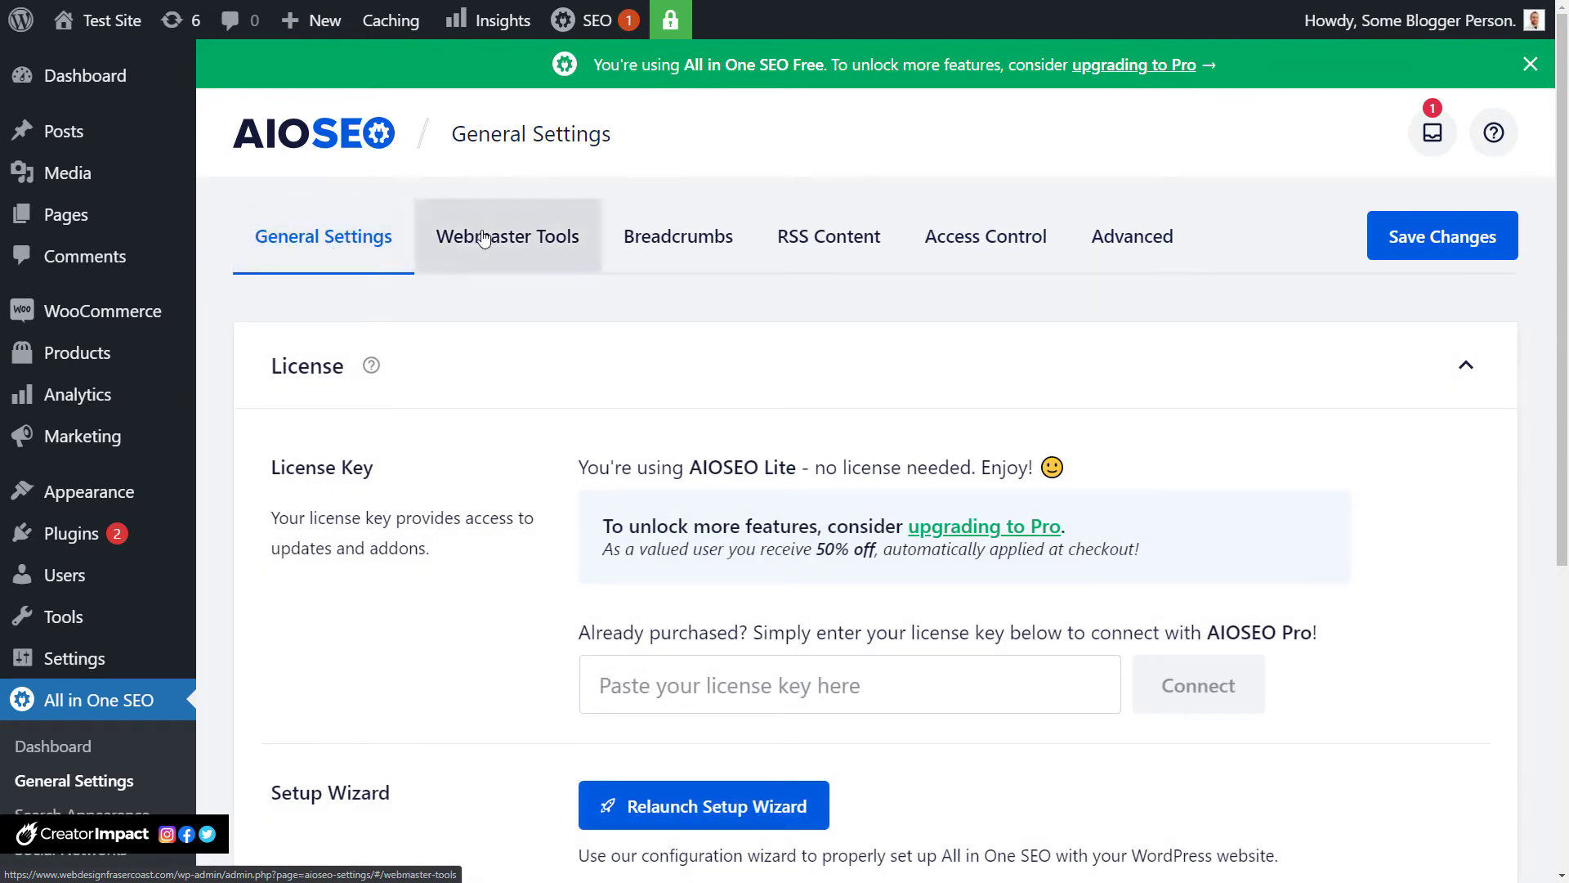
Open the Search Appearance settings and review the Title Separator section in Global Settings.
scroll(254, 314, "down", 2)
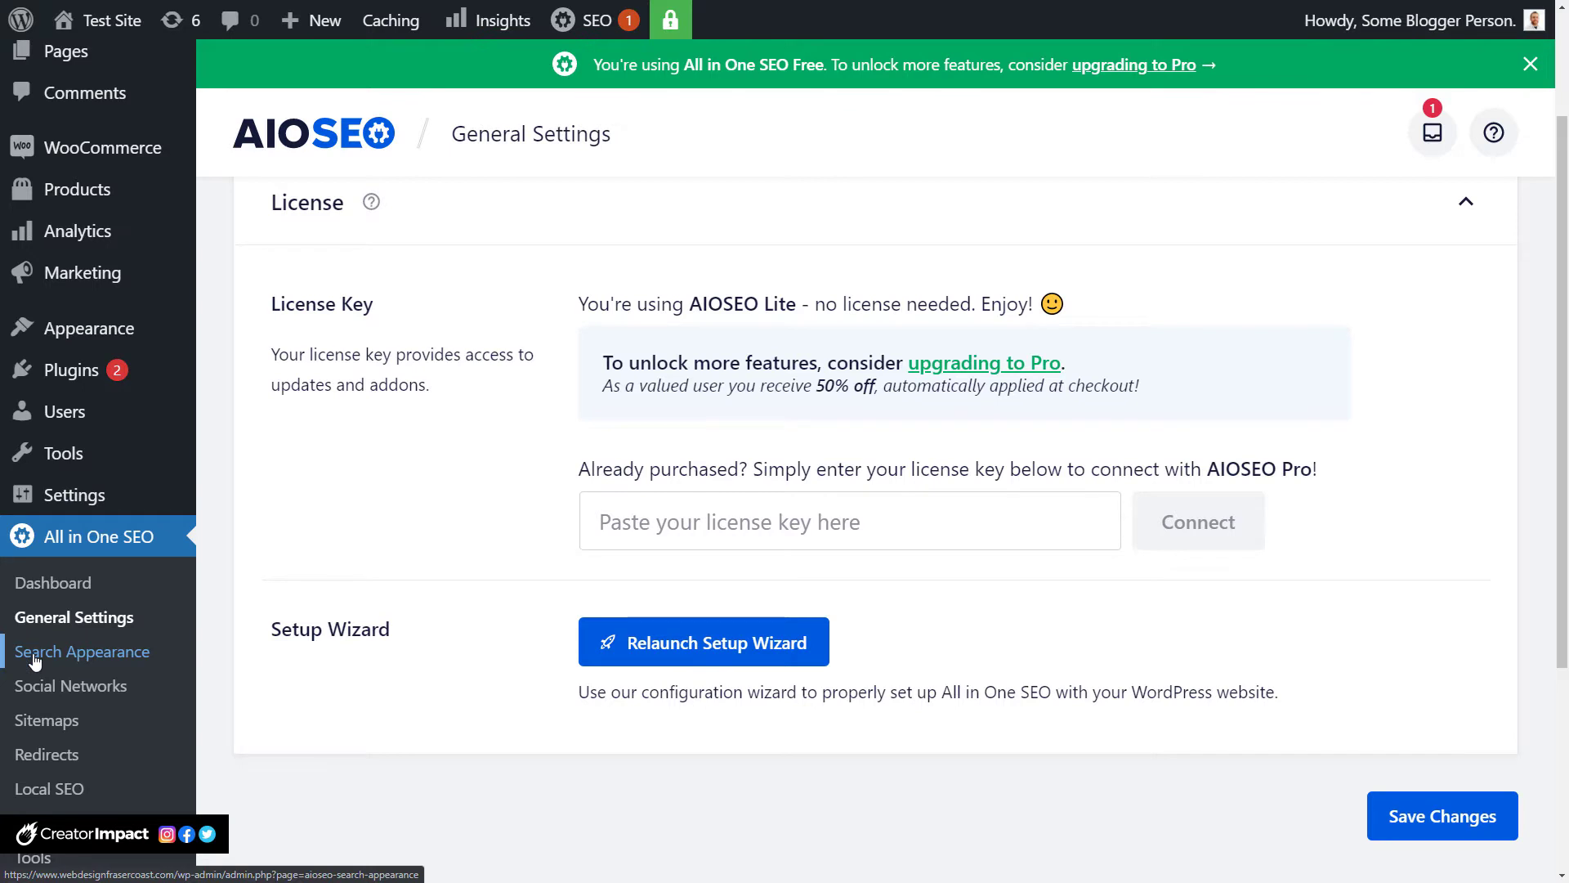
left_click(71, 660)
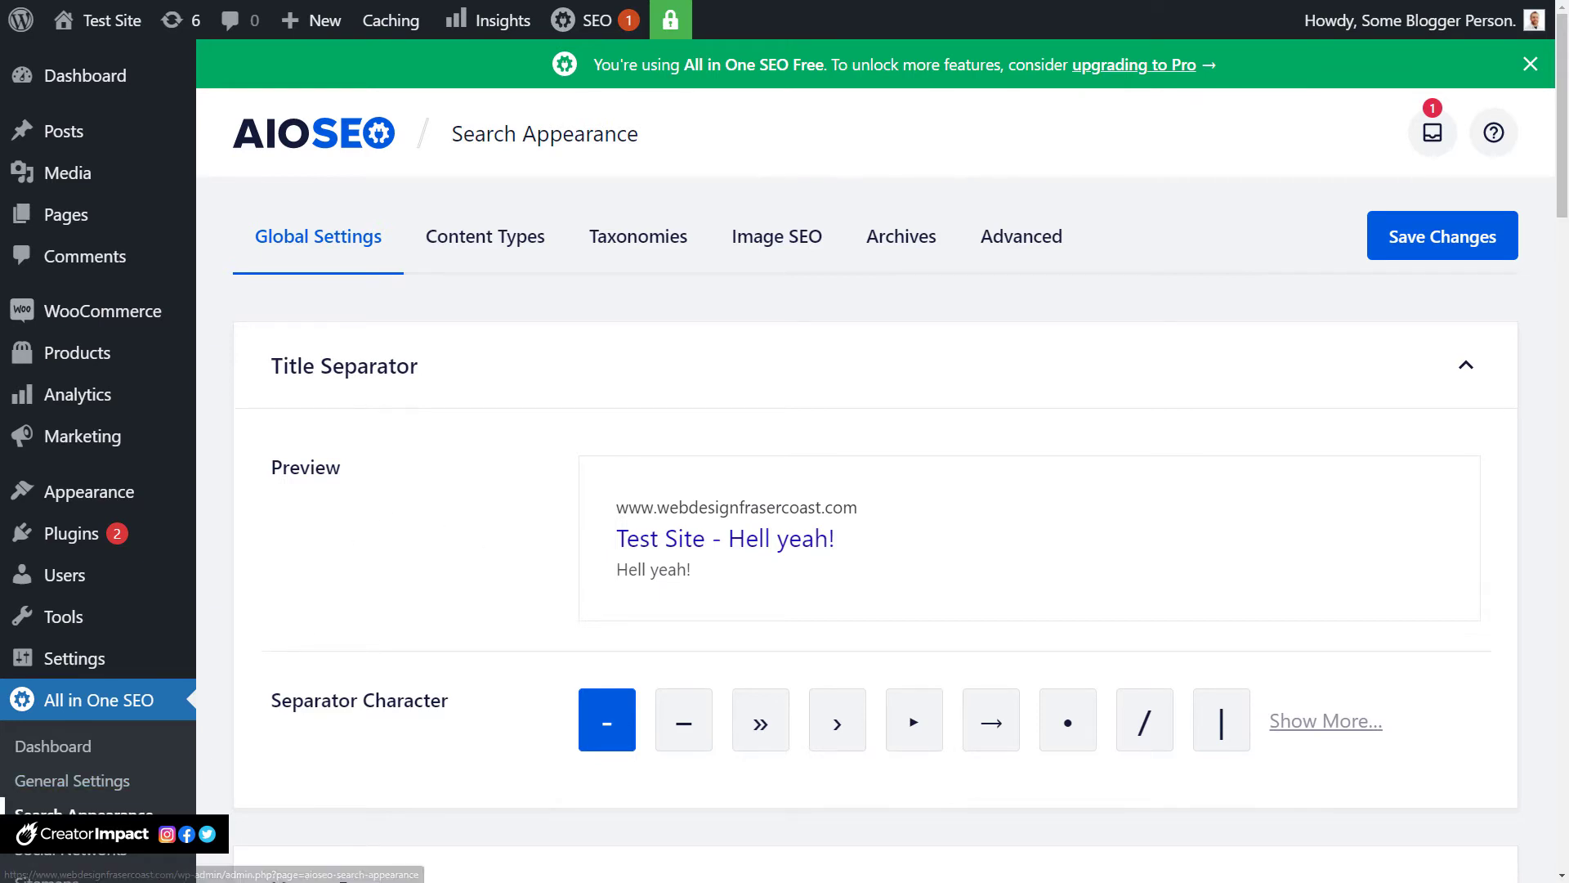
scroll(121, 789, "down", 1)
scroll(121, 789, "down", 1)
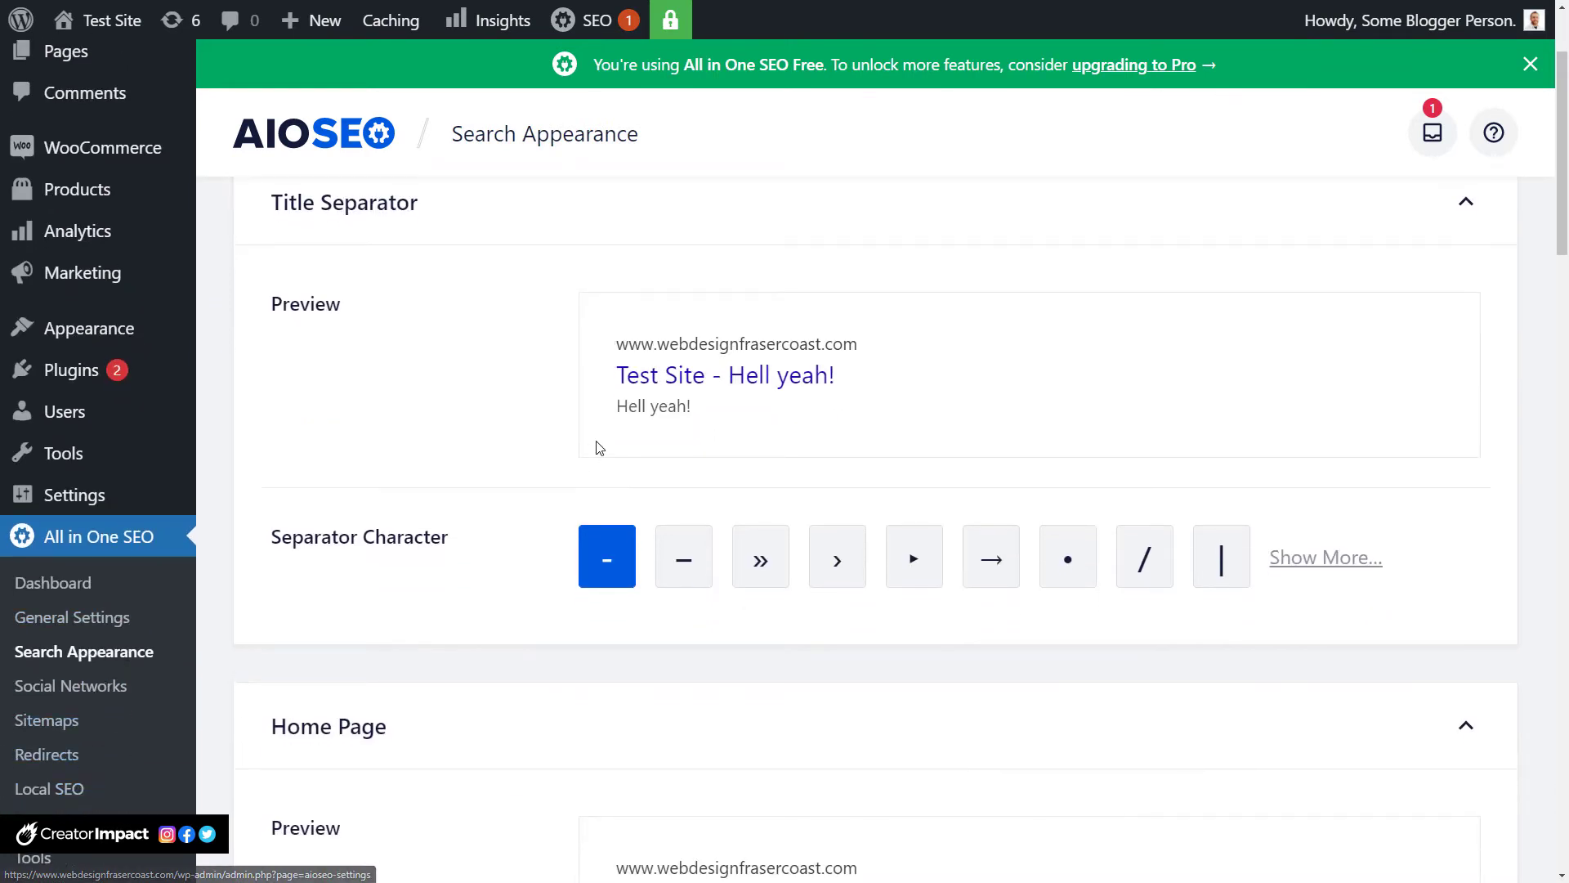
scroll(327, 327, "up", 2)
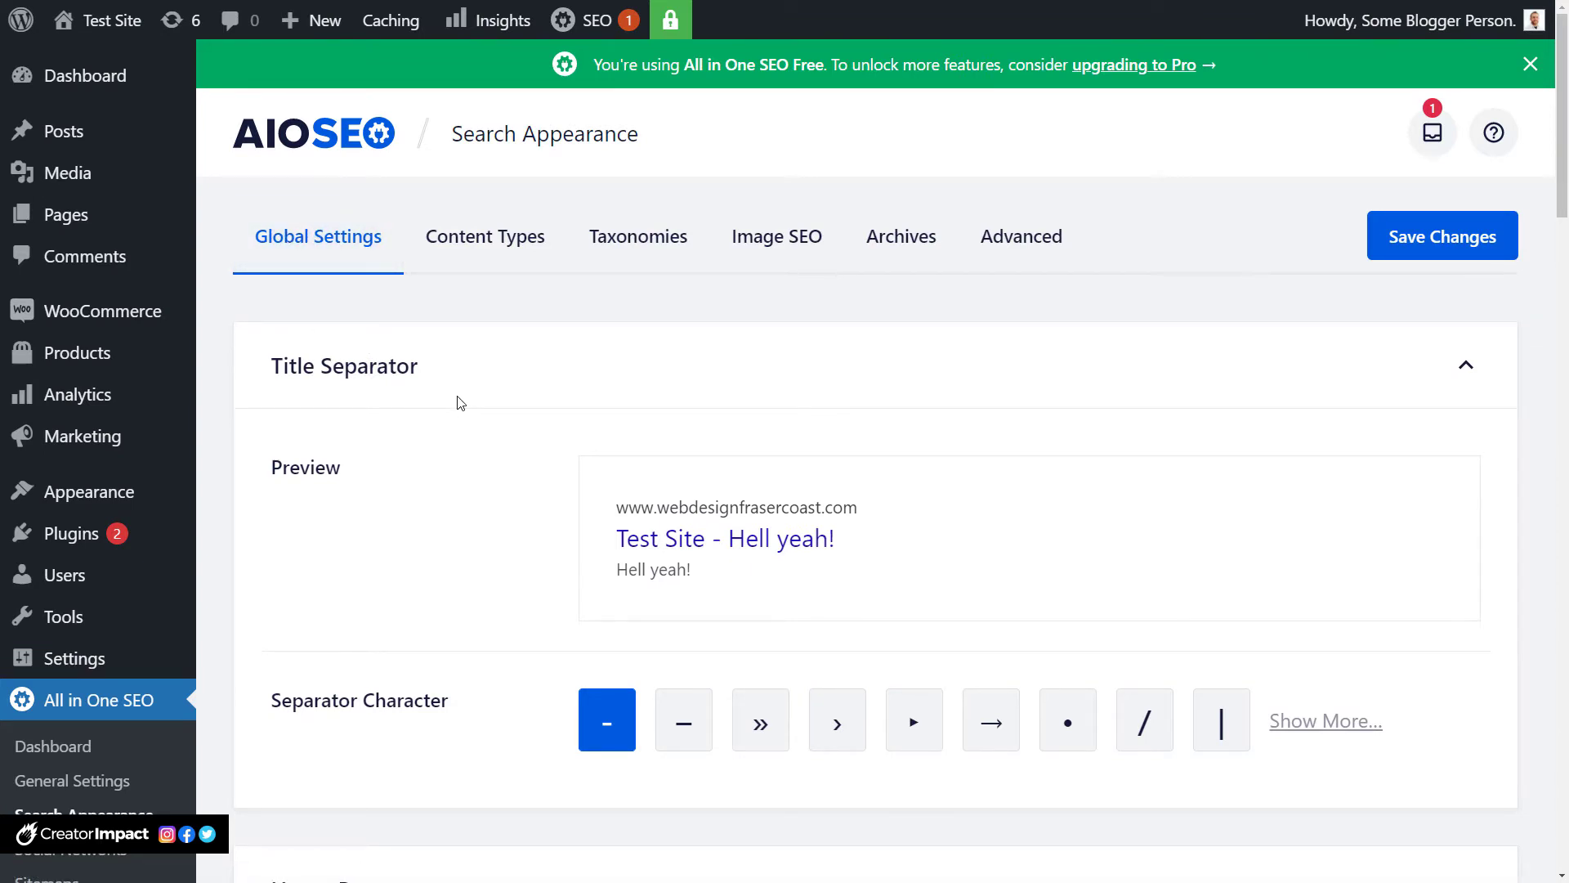
scroll(409, 360, "down", 4)
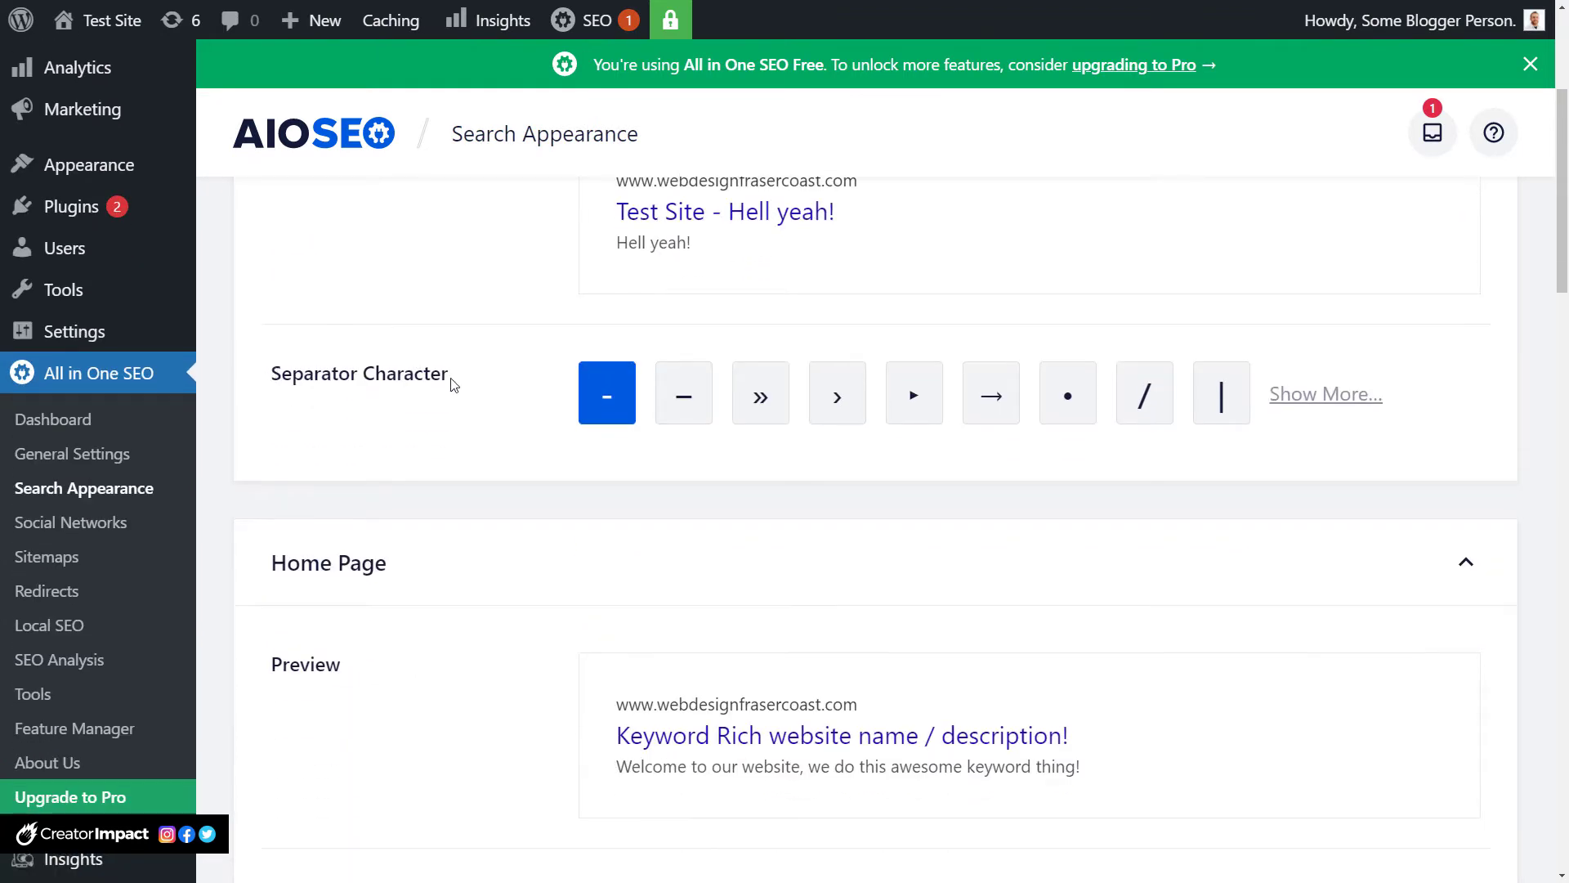
scroll(454, 384, "up", 1)
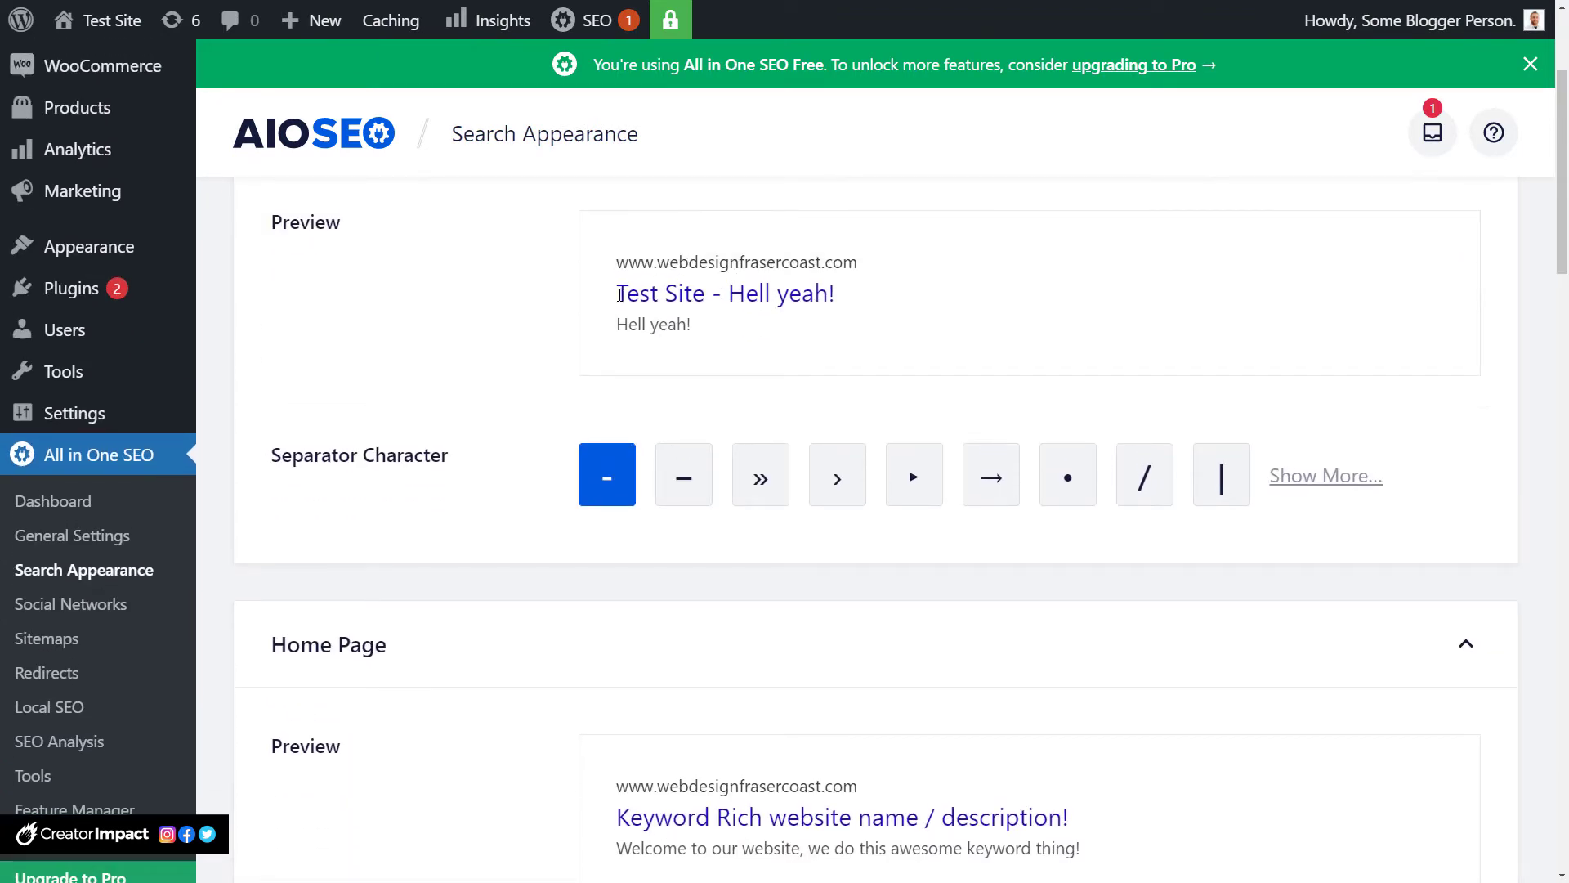
Examine the site title and its separator in the Title Separator preview.
left_click_drag(619, 294, 838, 294)
left_click(900, 295)
left_click_drag(623, 294, 858, 294)
left_click(921, 296)
scroll(723, 254, "down", 1)
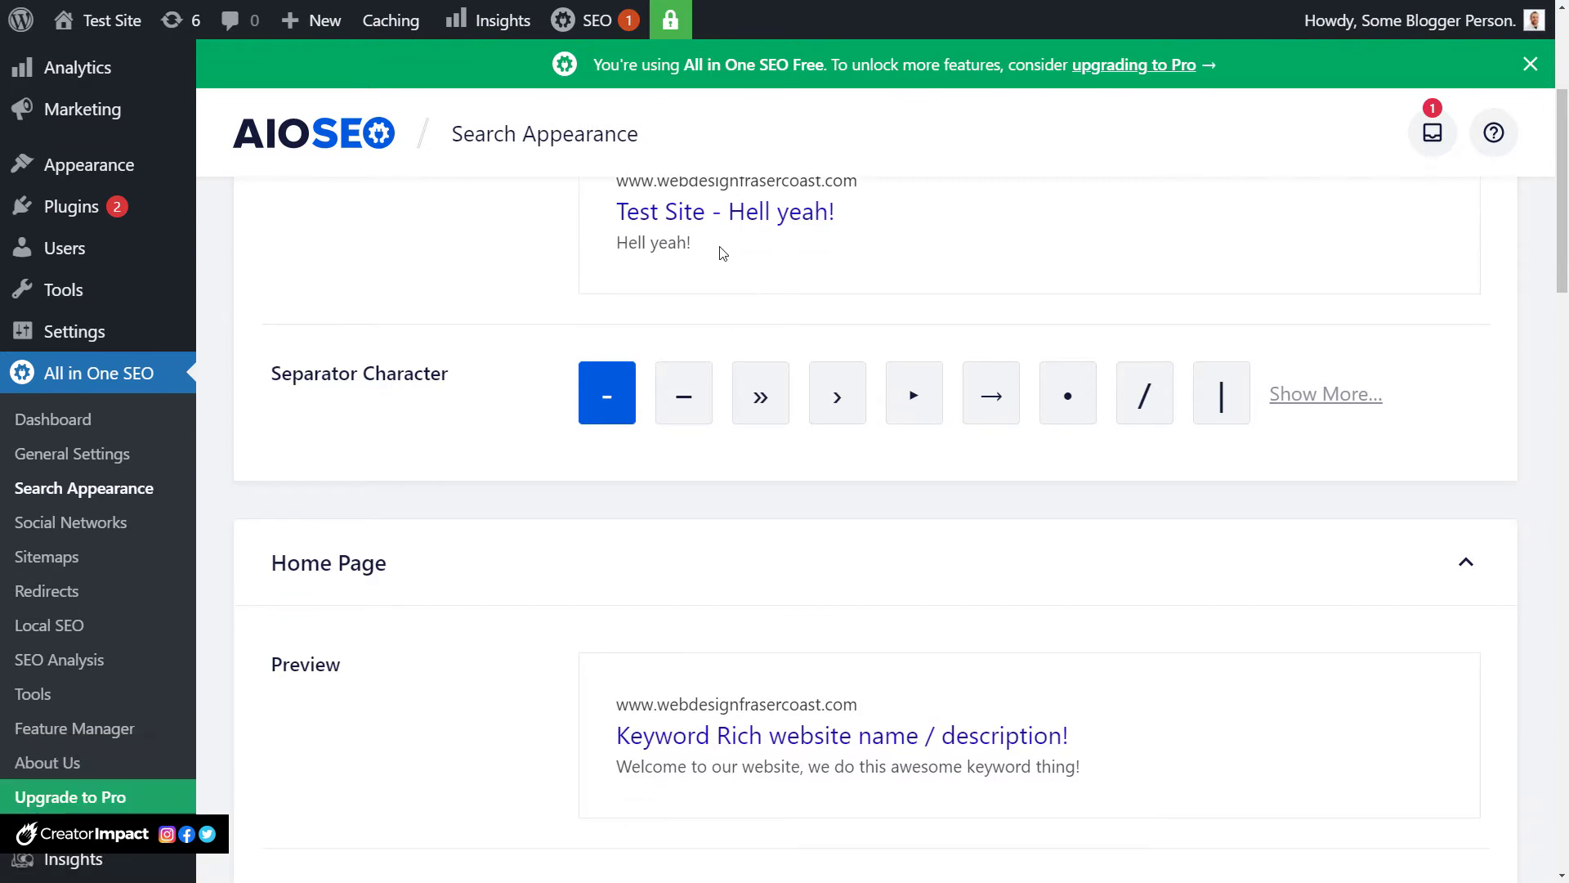
double_click(716, 211)
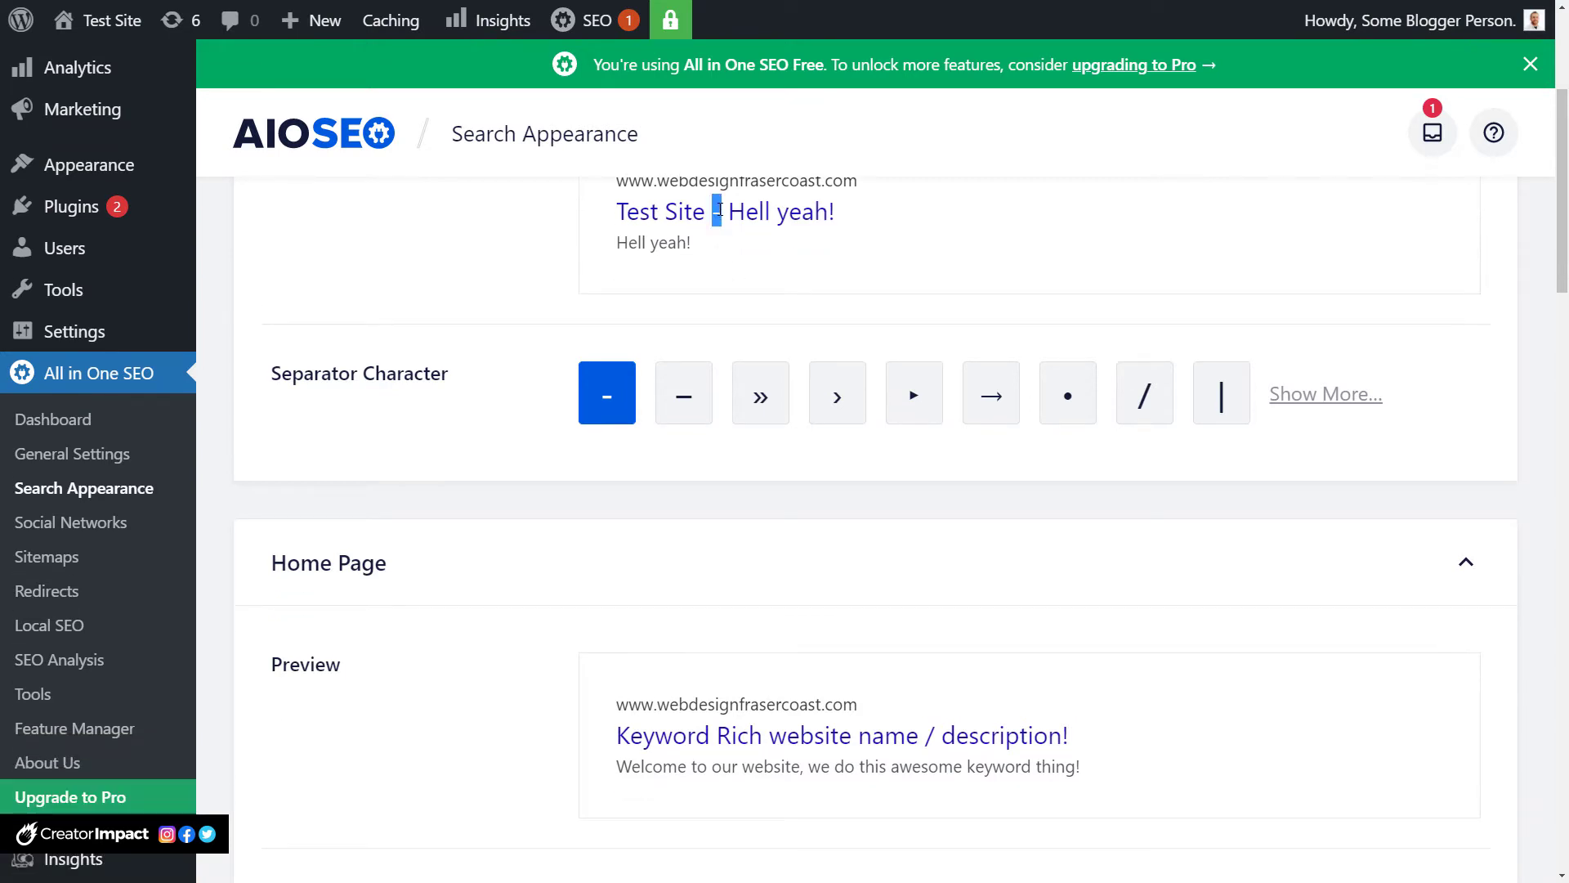
Try the » and bullet separators plus a custom "//" separator for the title, and clear the custom separator.
left_click(761, 399)
left_click(985, 398)
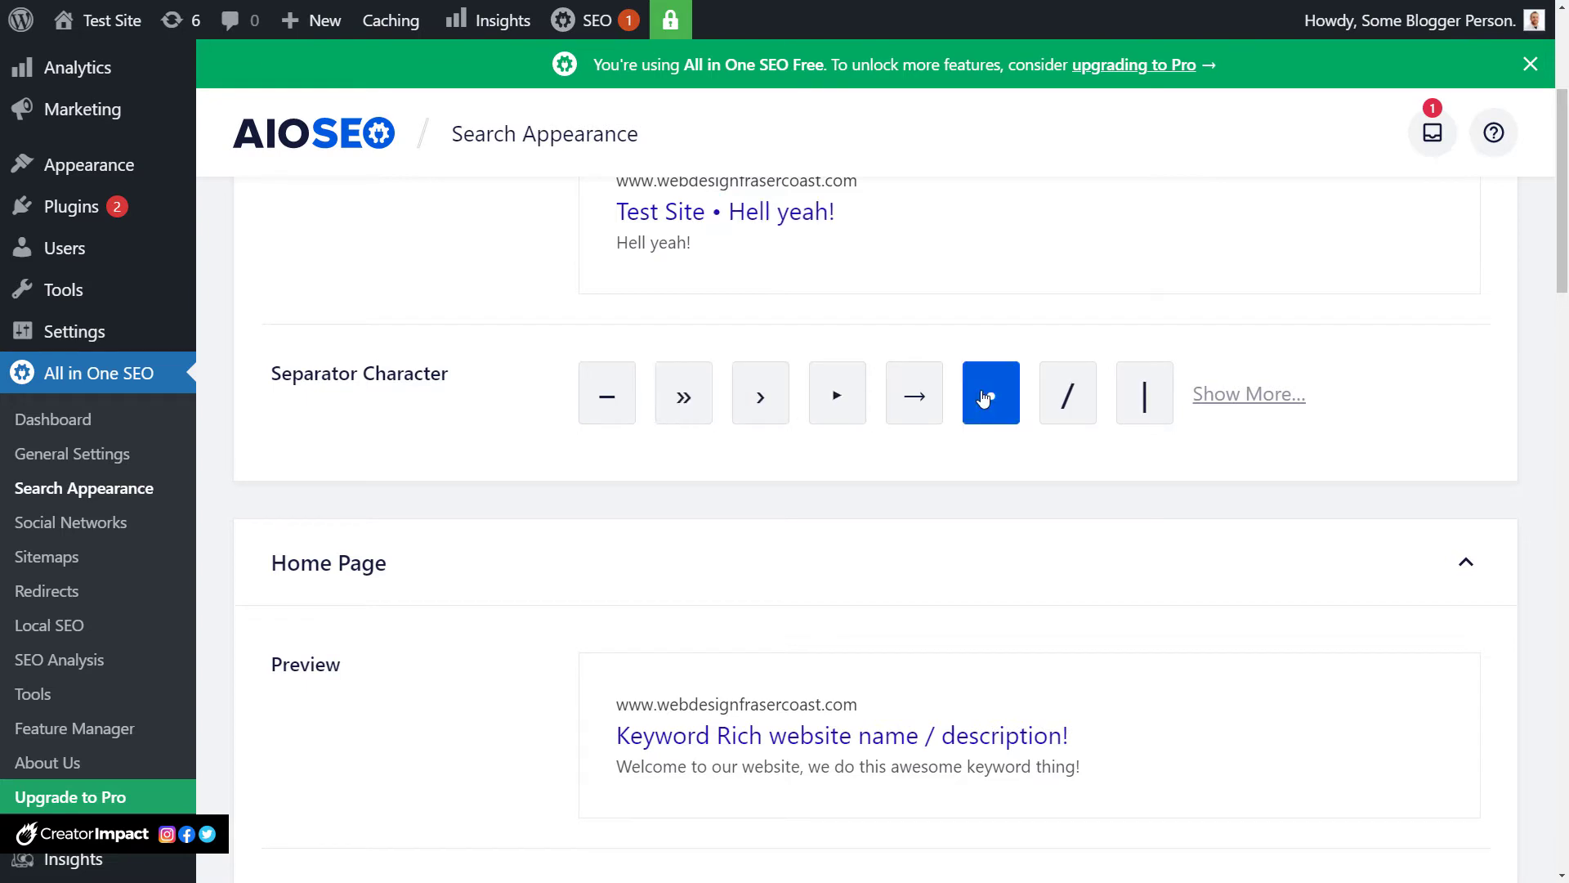
left_click(1233, 395)
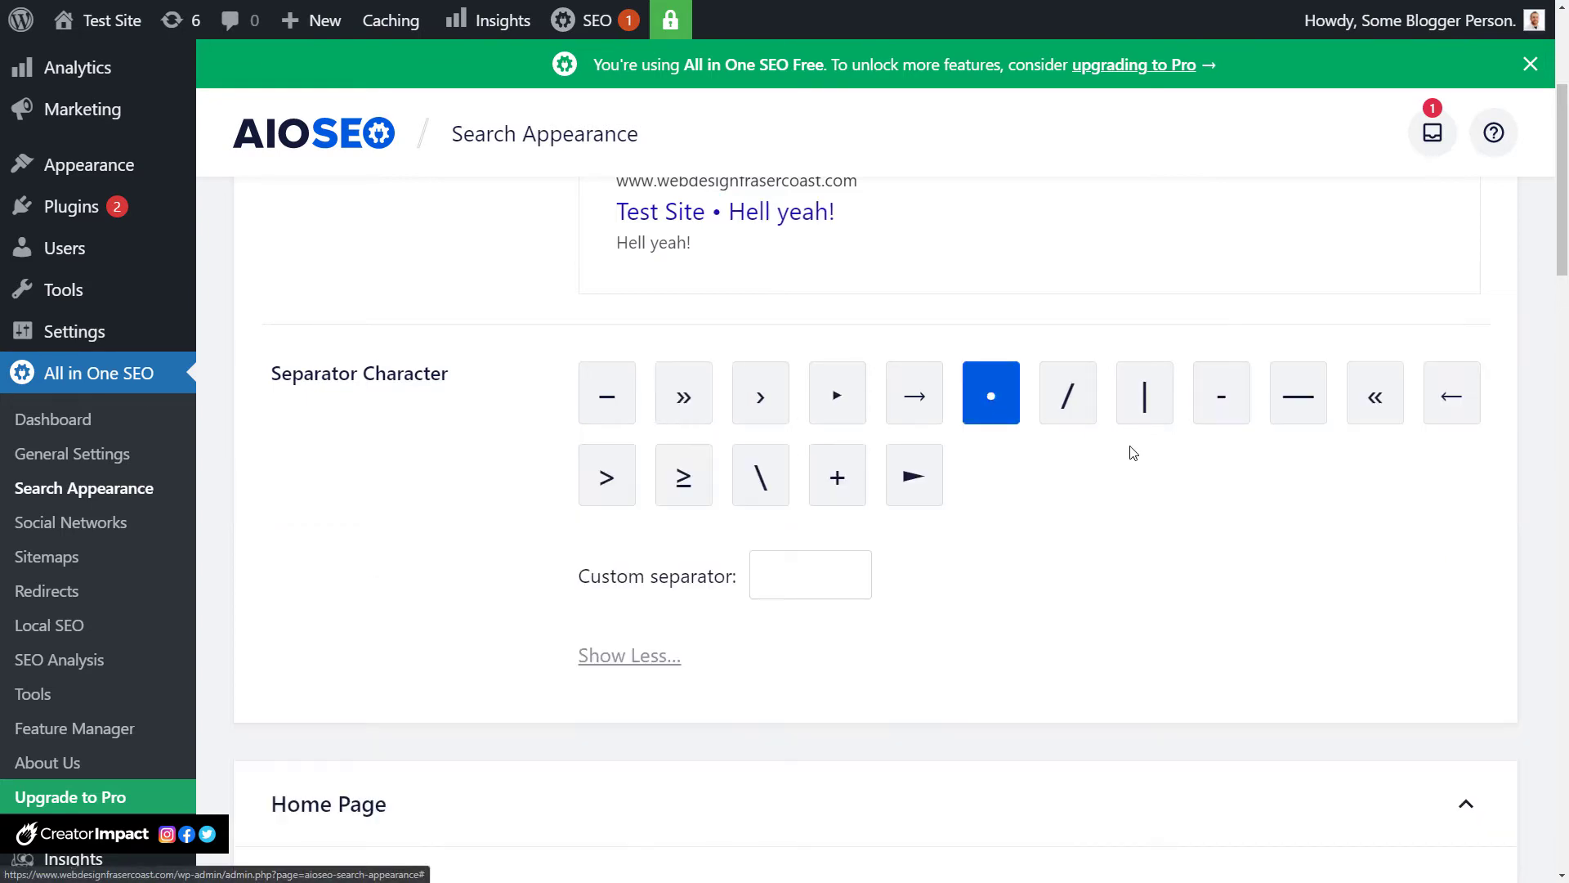
left_click(769, 559)
type("//")
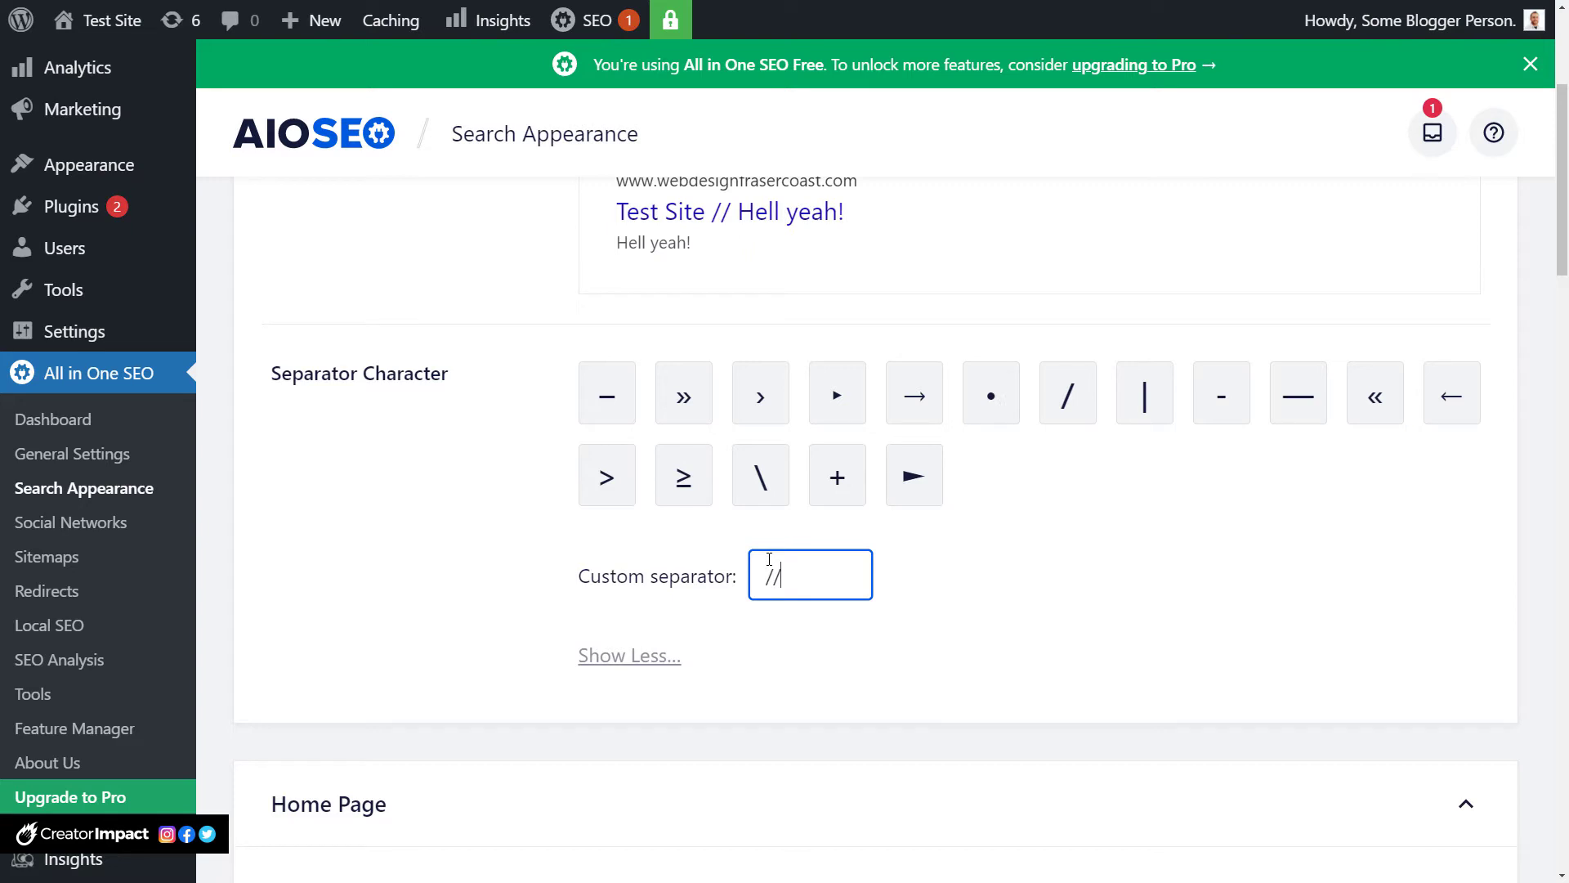
left_click(717, 211)
left_click_drag(792, 590, 749, 584)
key("BackSpace")
Set the title separator character to the → arrow.
scroll(841, 595, "up", 2)
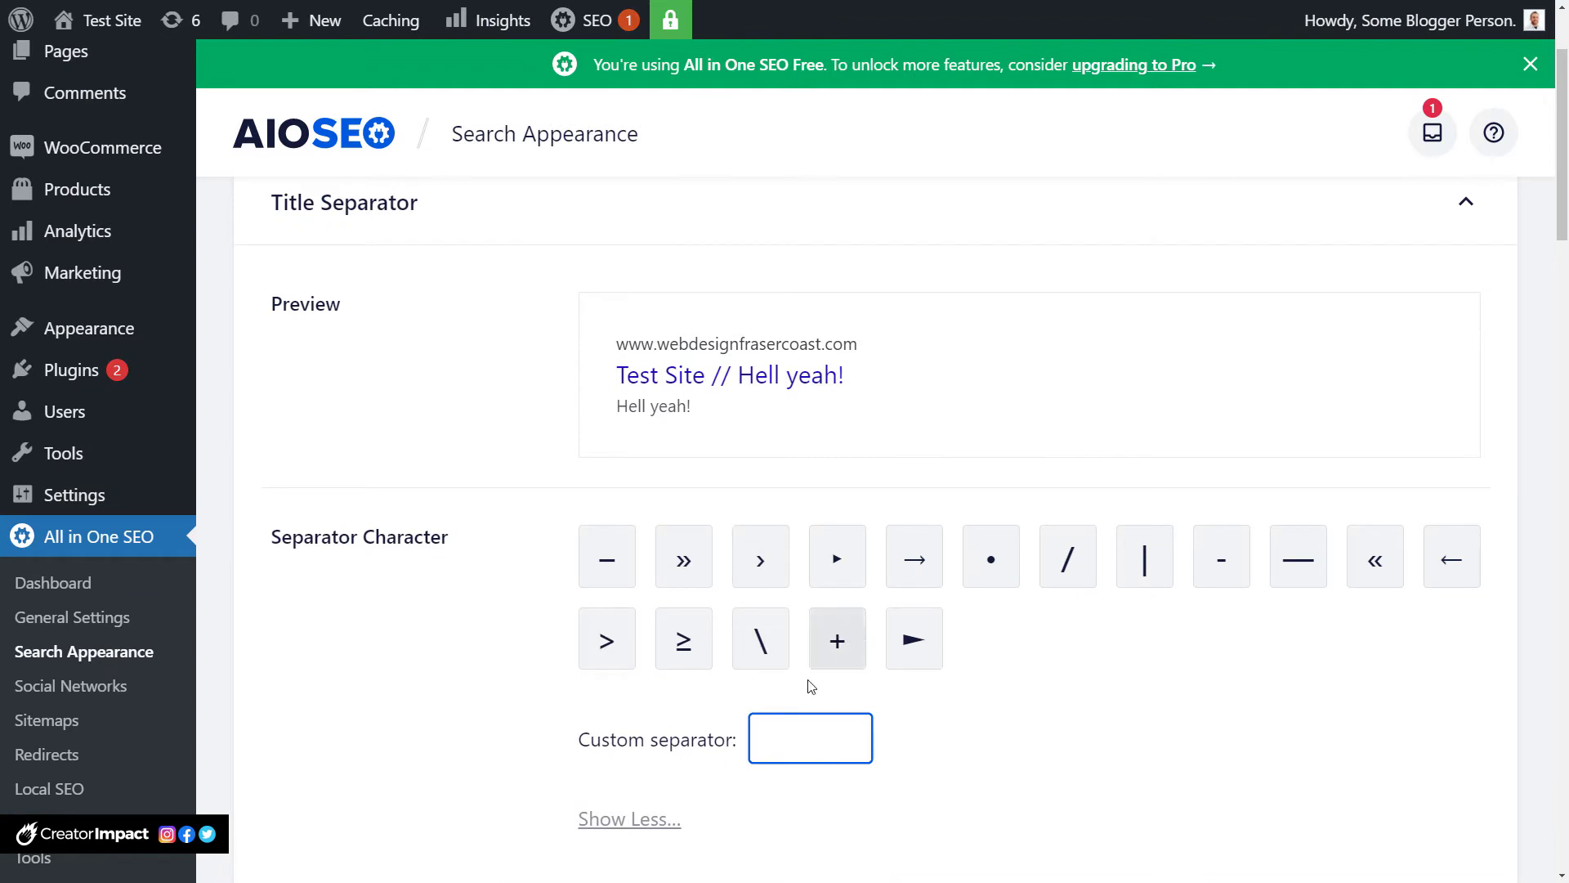
left_click(906, 568)
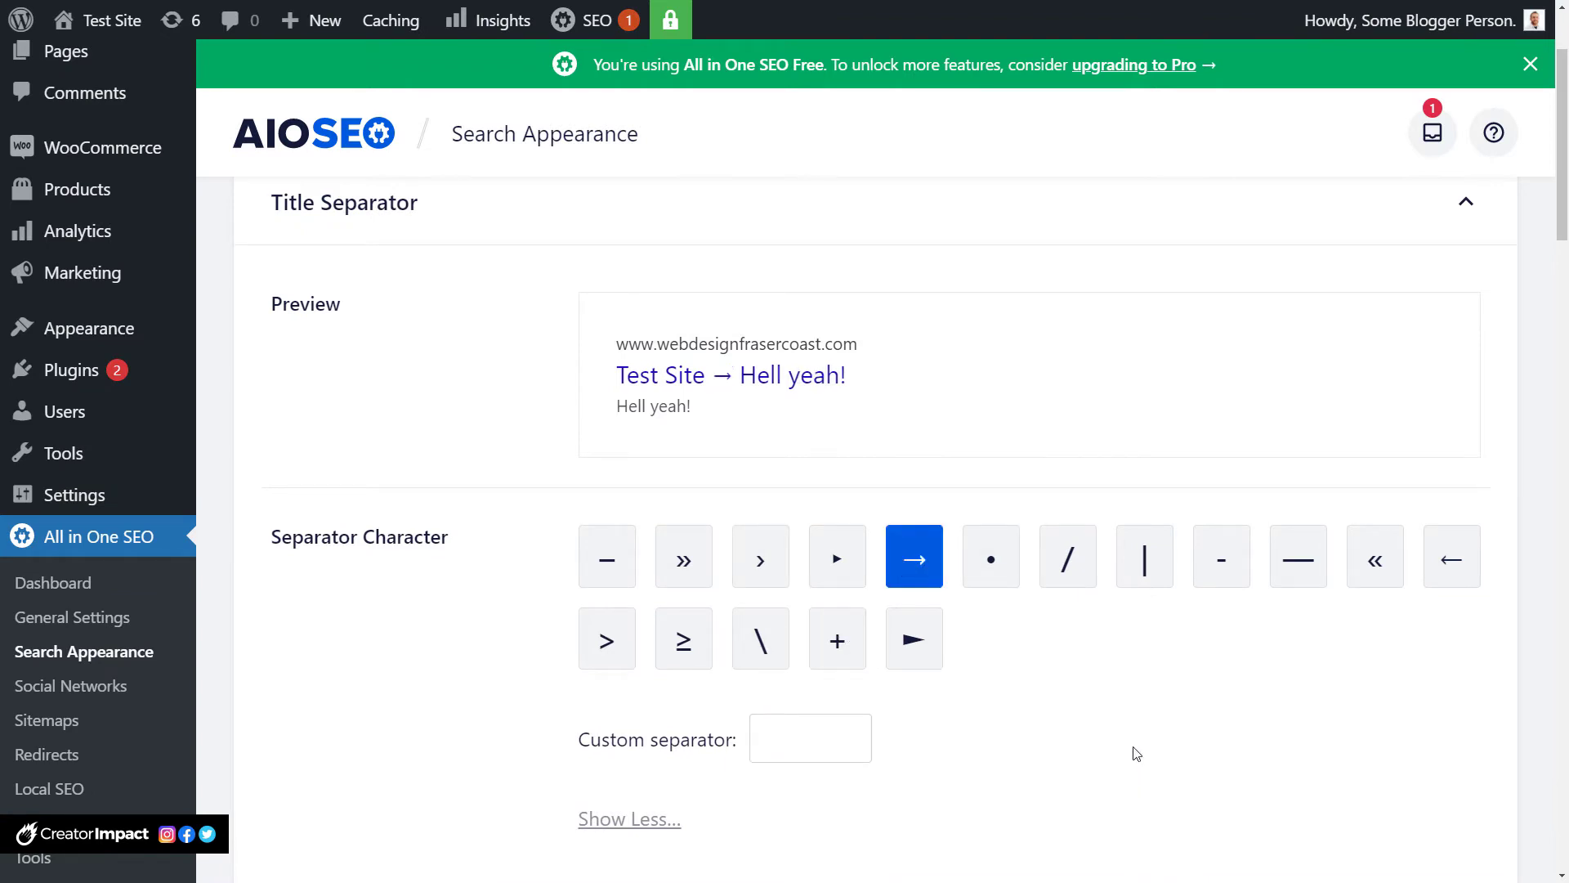
scroll(972, 636, "down", 2)
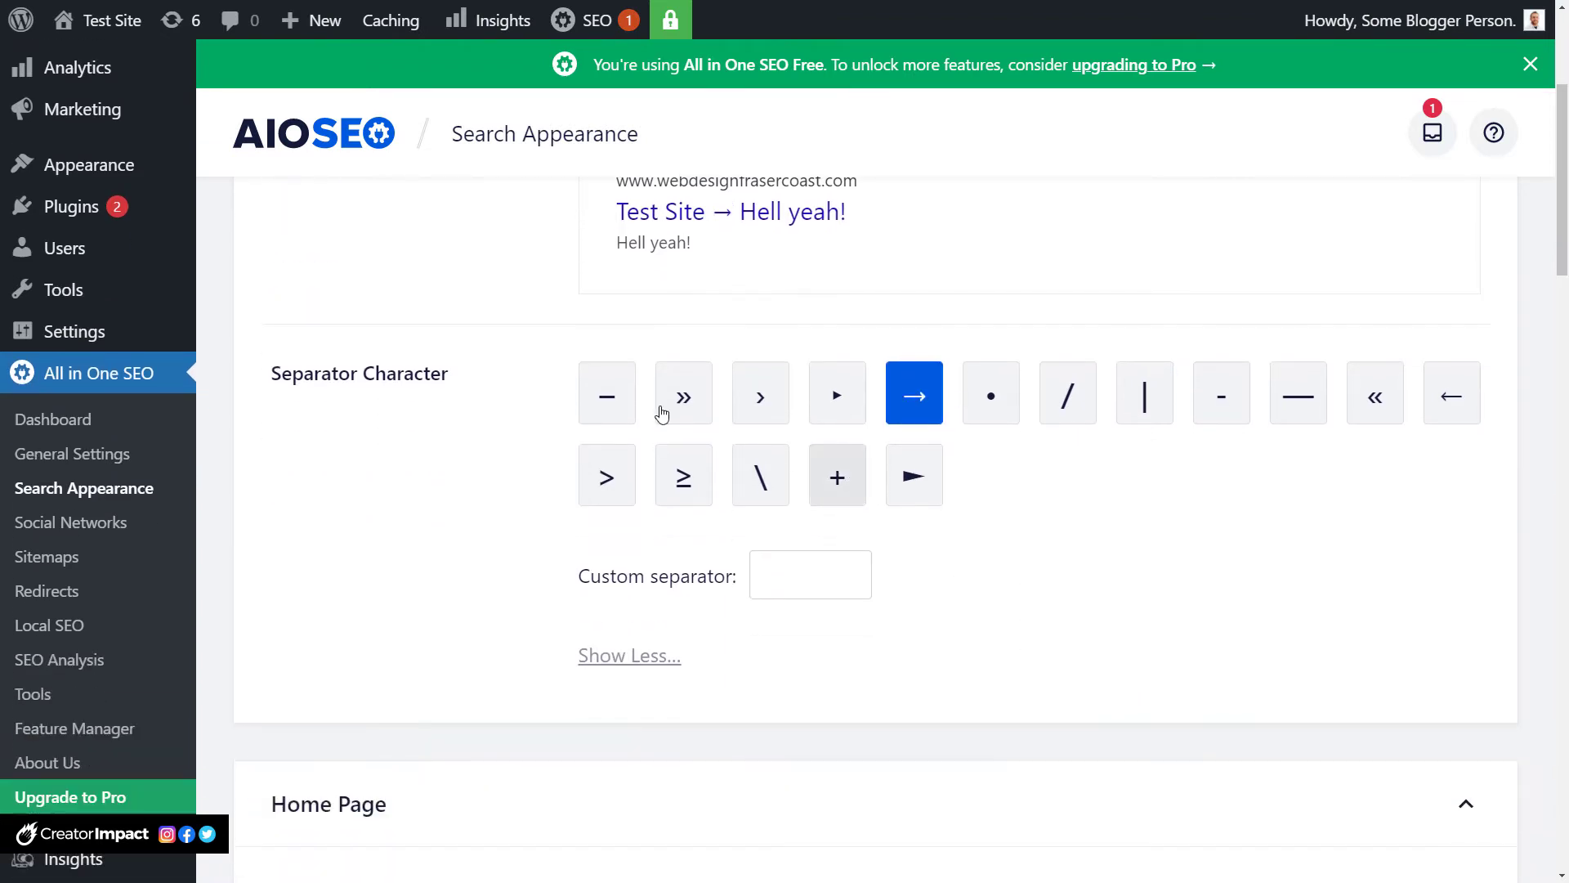
Try building the Home Page site title from the Site Title tag followed by "- We" instead of the existing text.
scroll(968, 519, "down", 5)
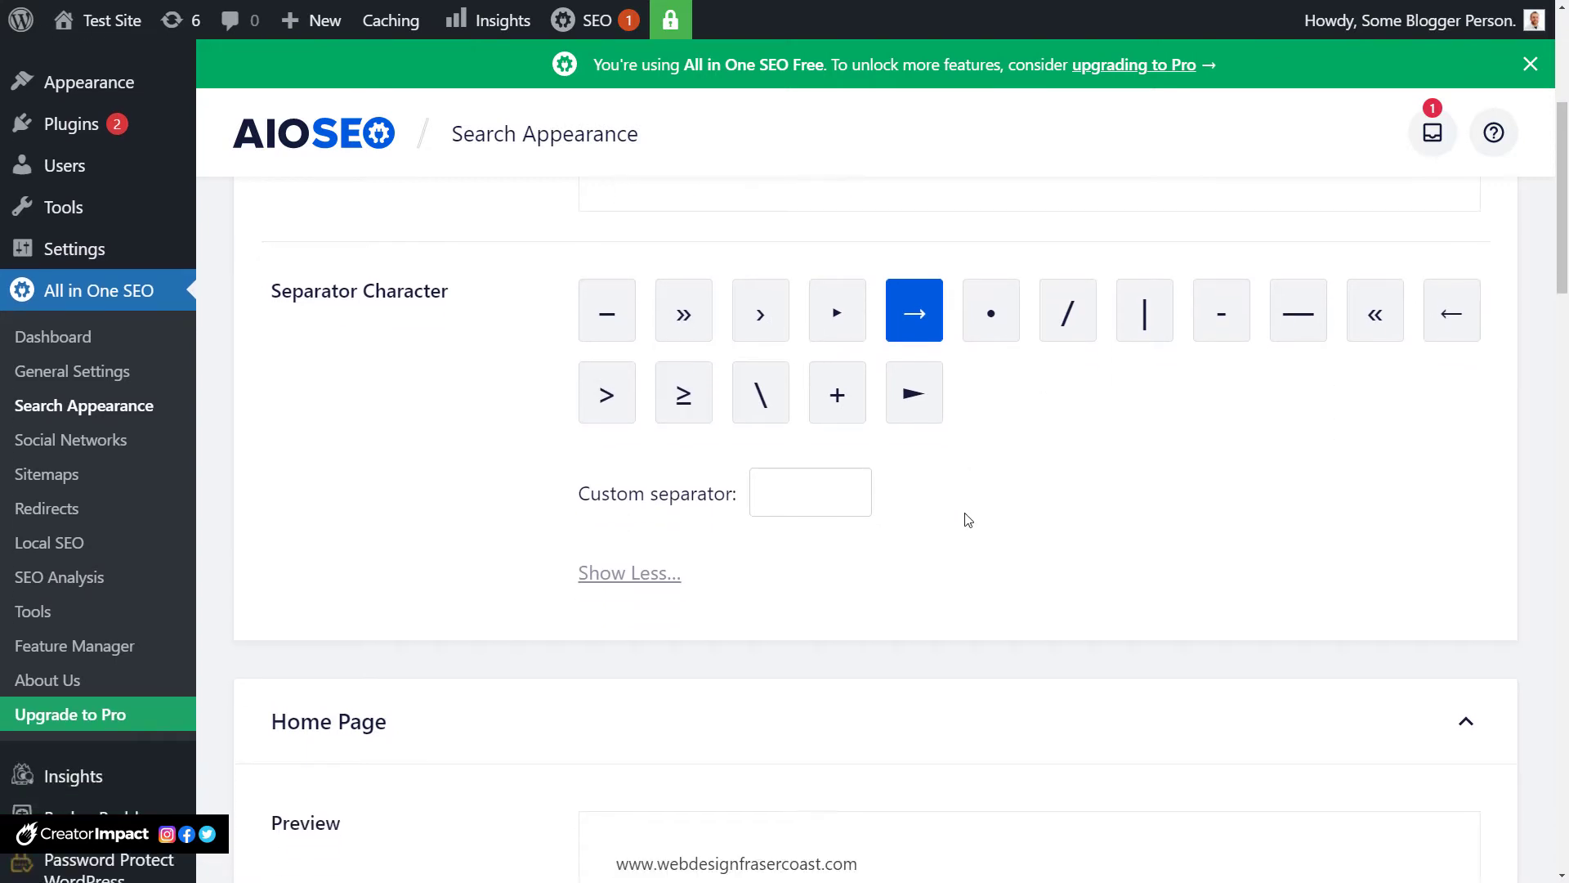
scroll(967, 520, "down", 2)
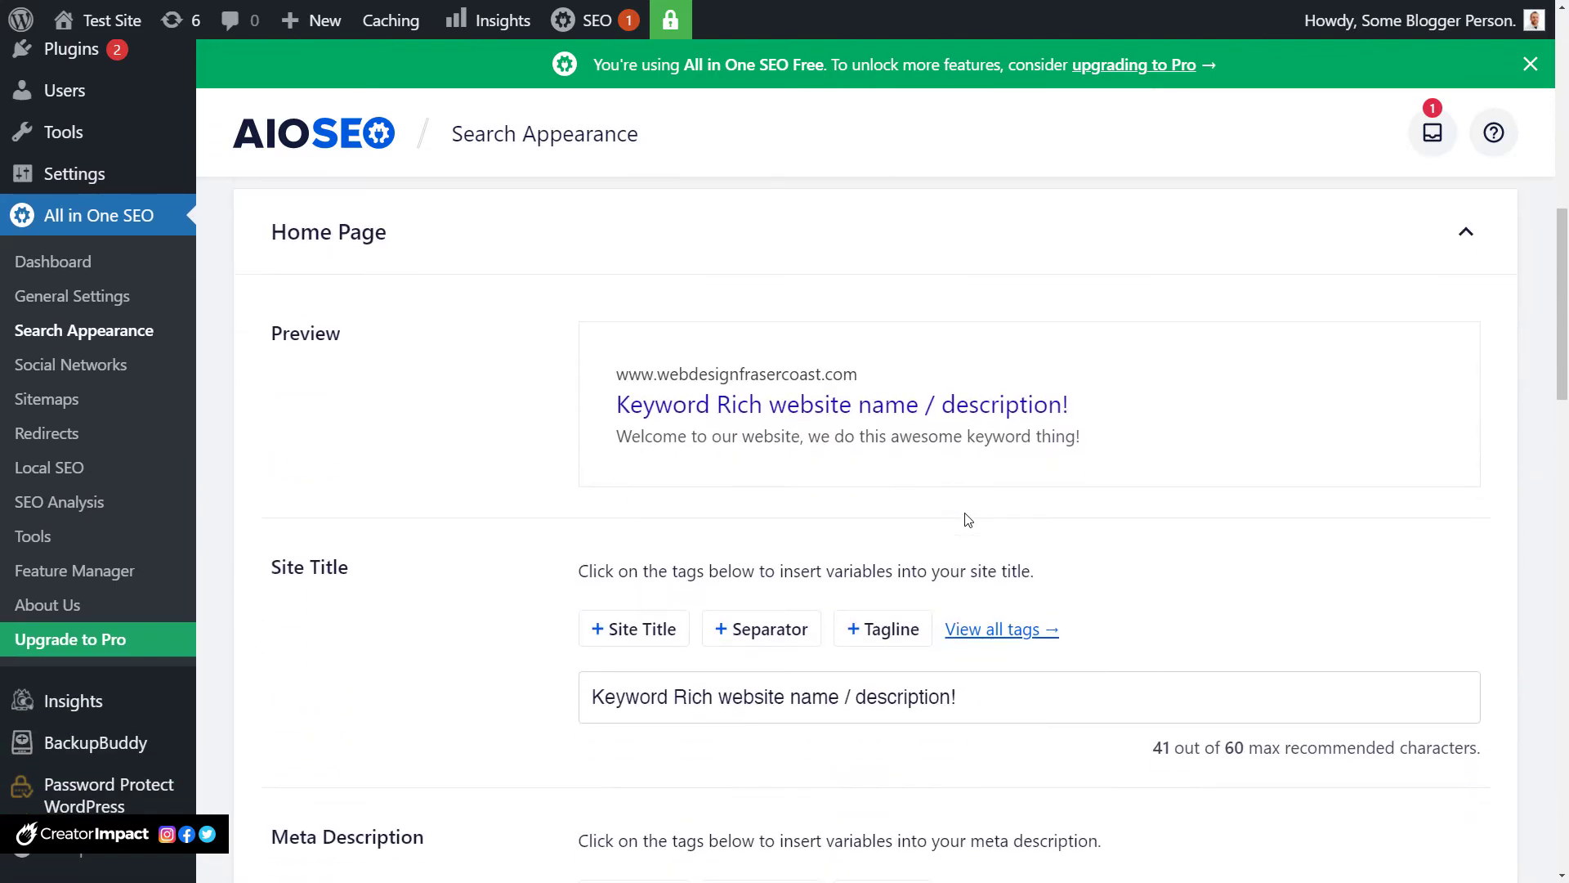
scroll(807, 402, "down", 1)
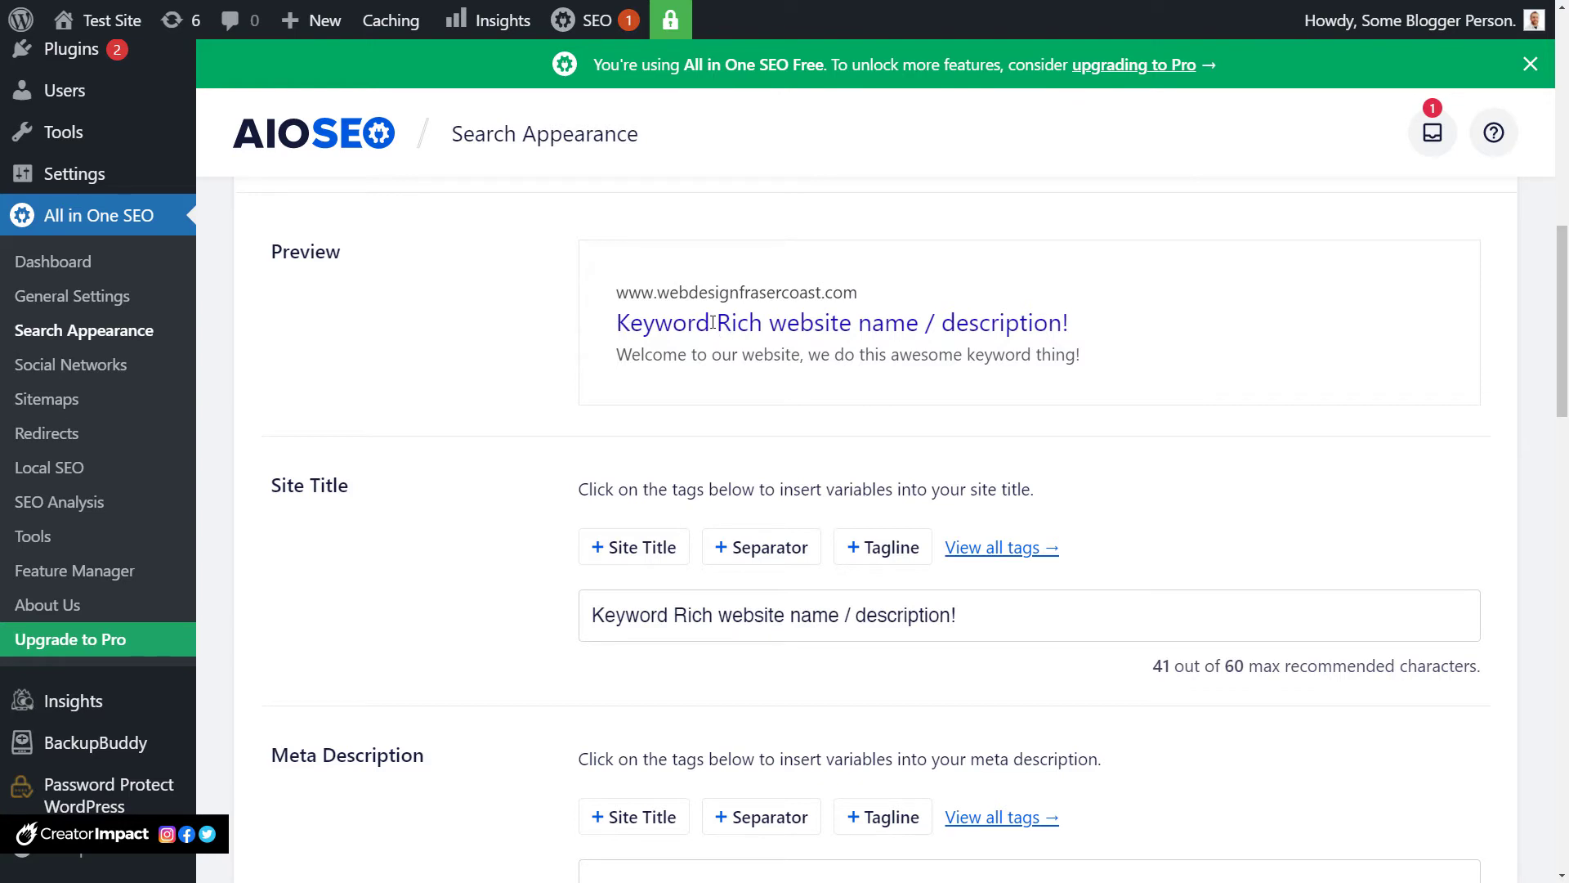
left_click(650, 547)
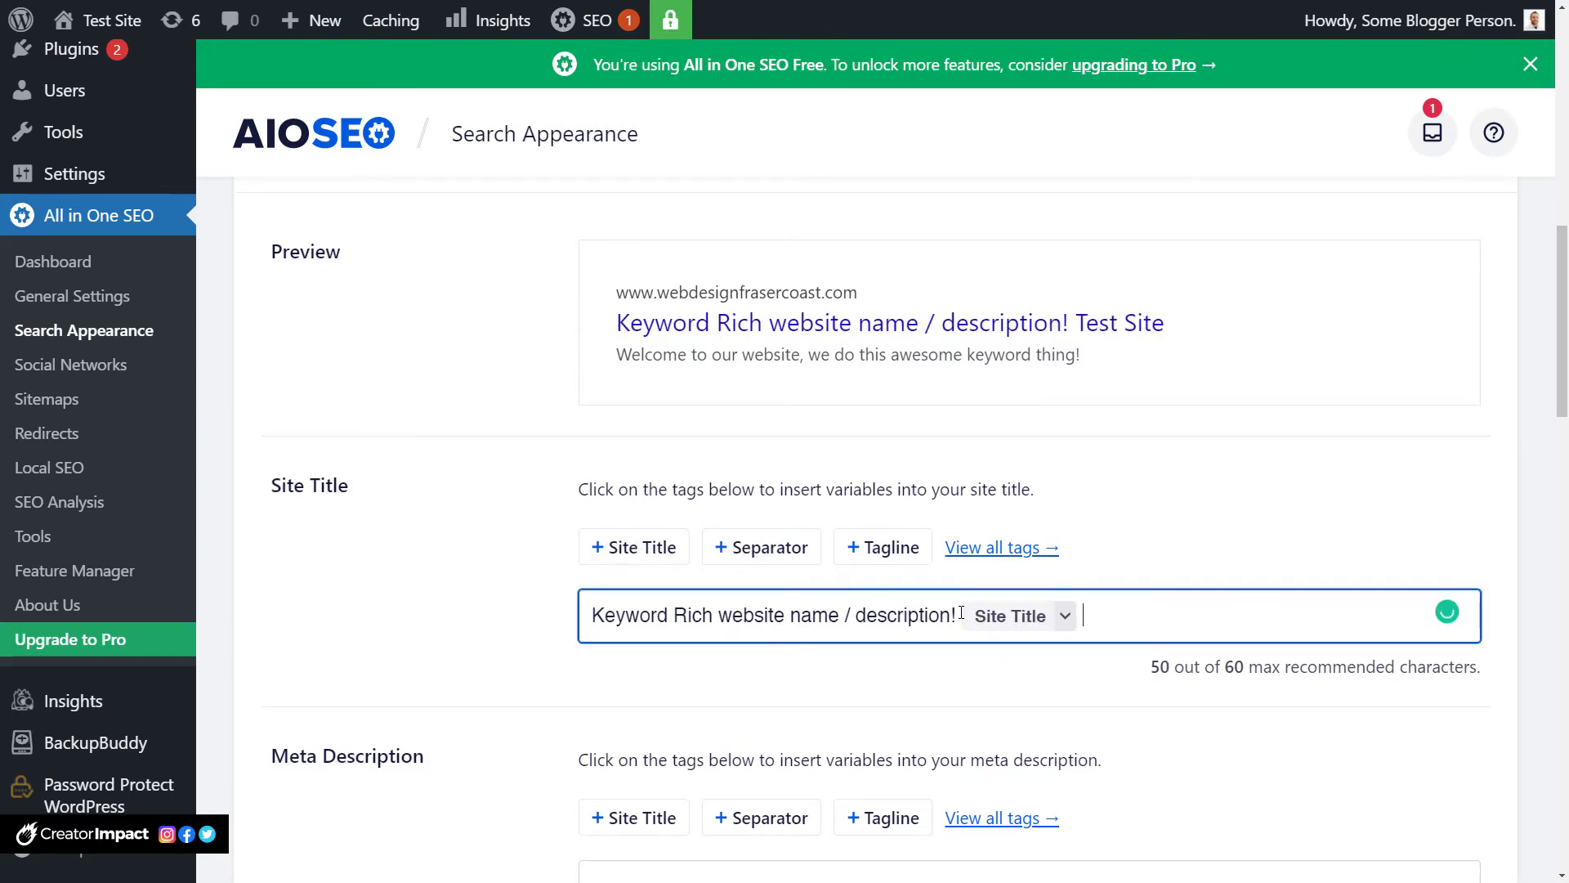
left_click_drag(960, 621, 592, 622)
key("BackSpace")
key("Delete")
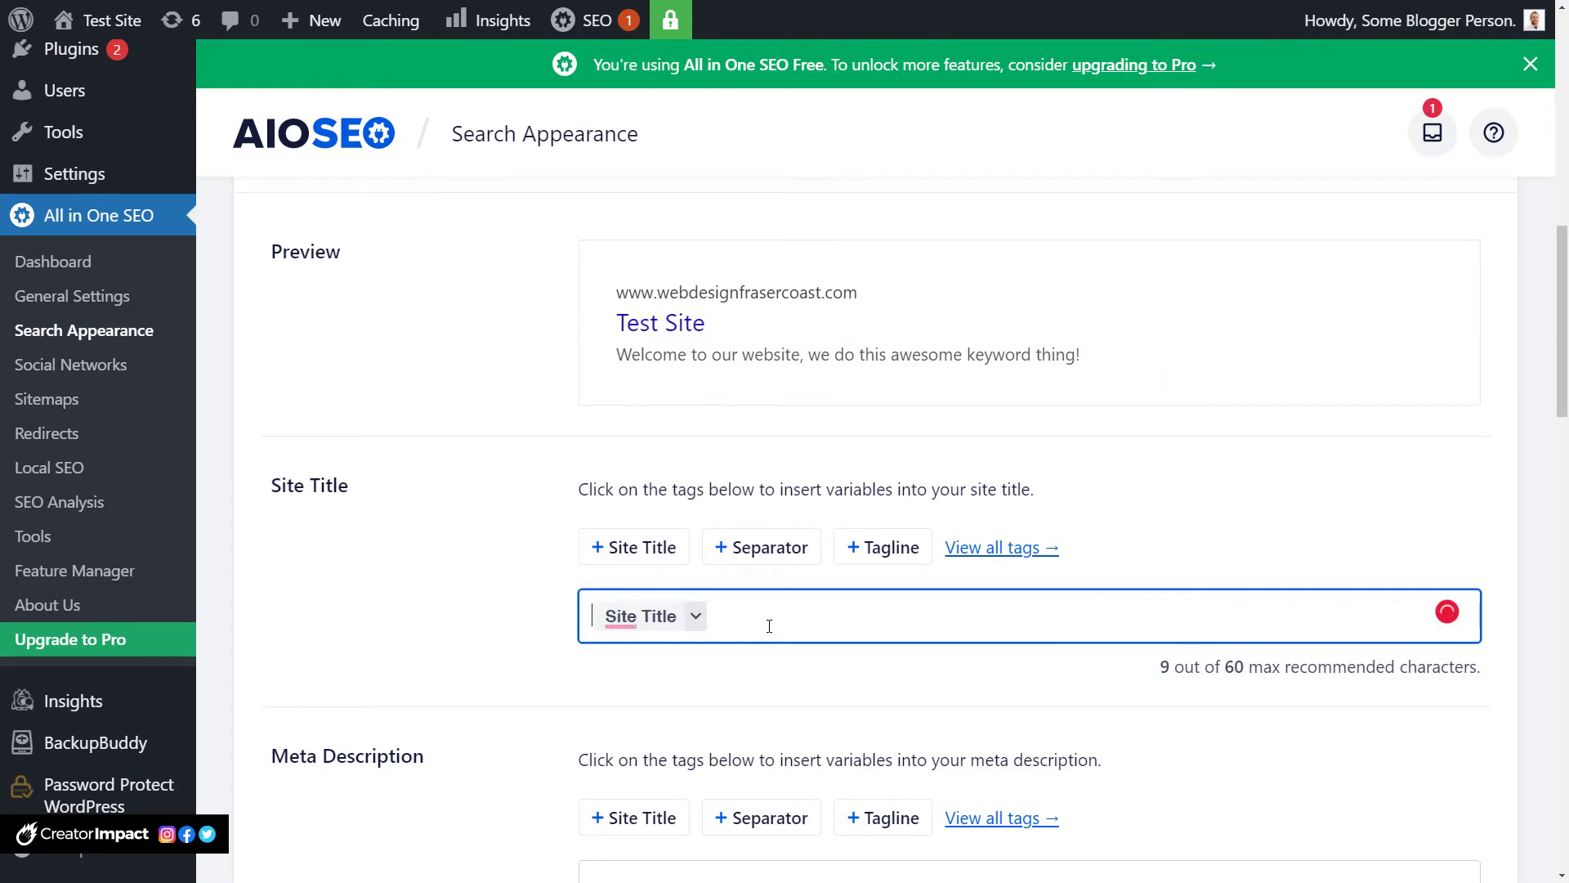
type("- We")
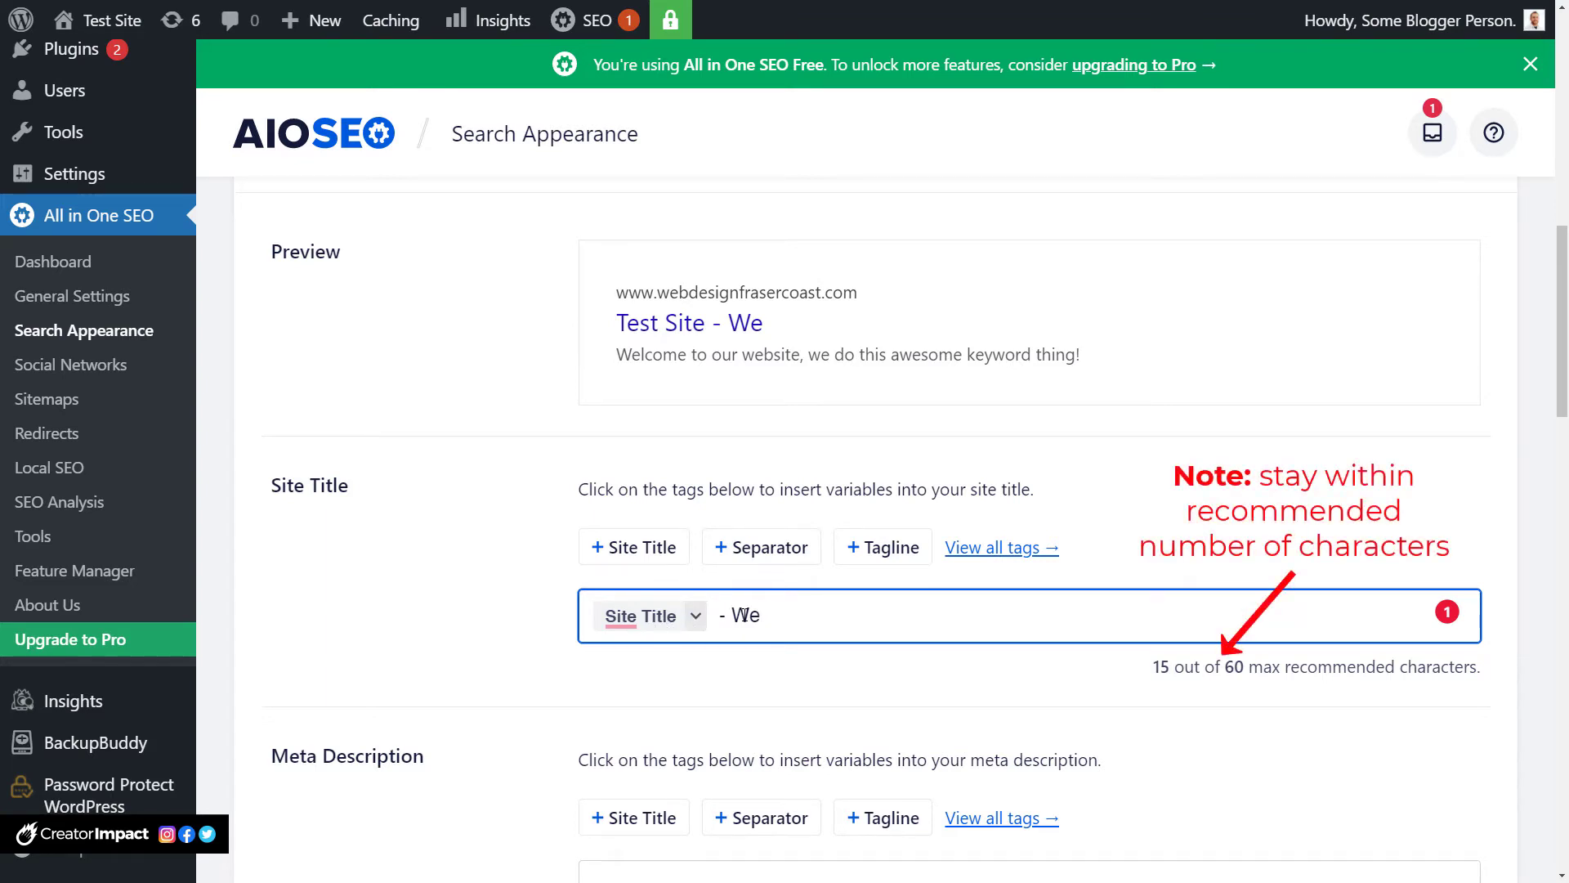
Replace the Home Page site title with "Keto Plus - We do all things Keto Diet!".
key("BackSpace")
key("BackSpace")
key("BackSpace")
key("BackSpace")
key("BackSpace")
key("BackSpace")
key("BackSpace")
type("Ket")
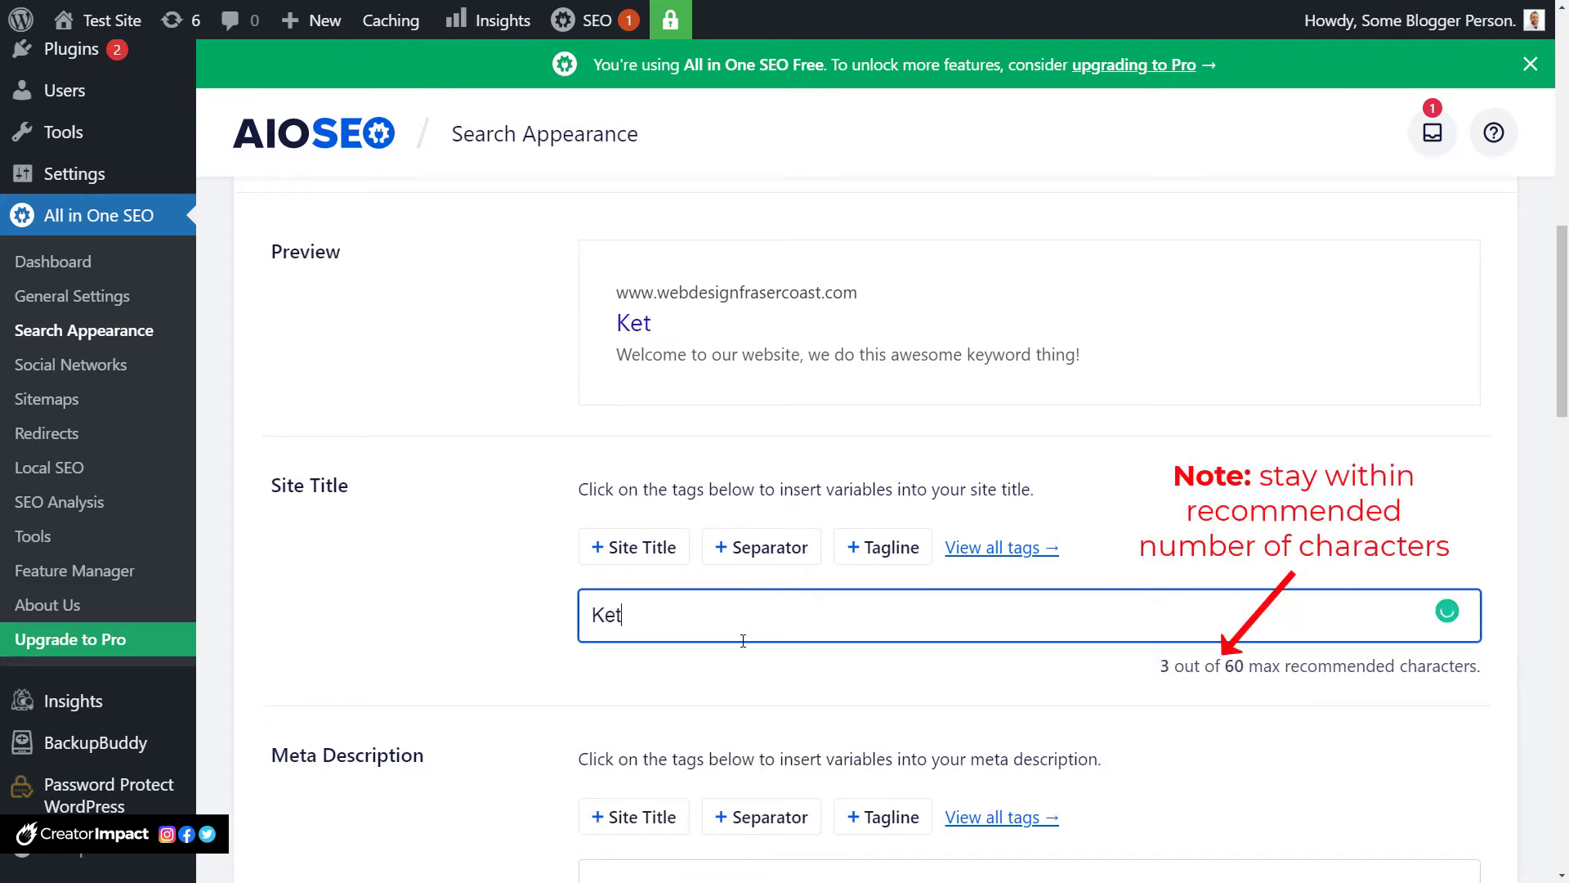
type("o Plus - W")
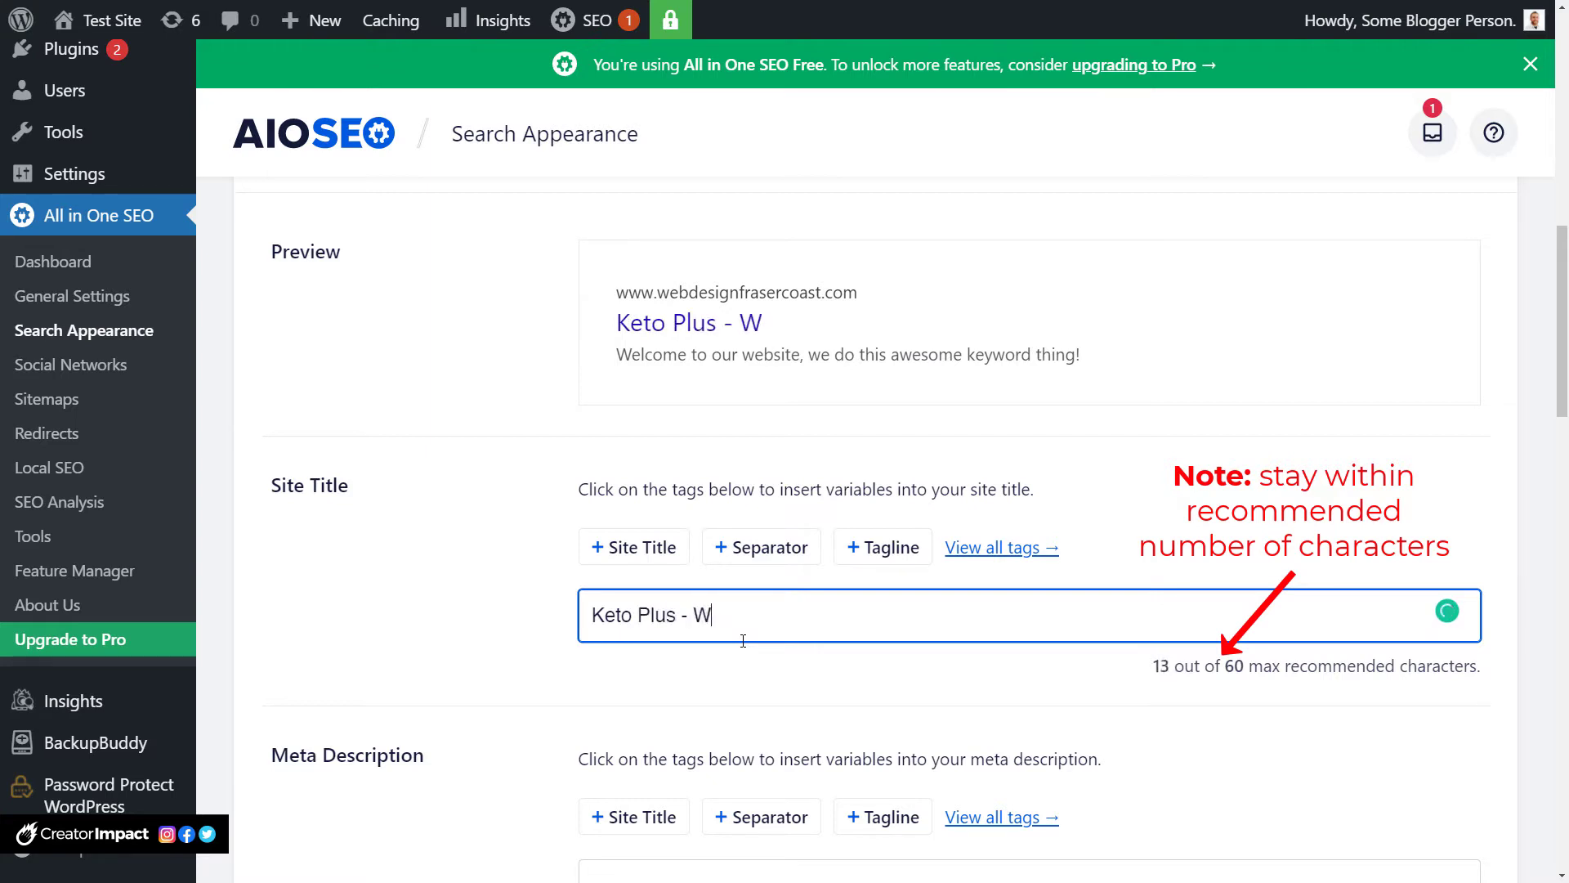
type("e do all things Keto Diet!")
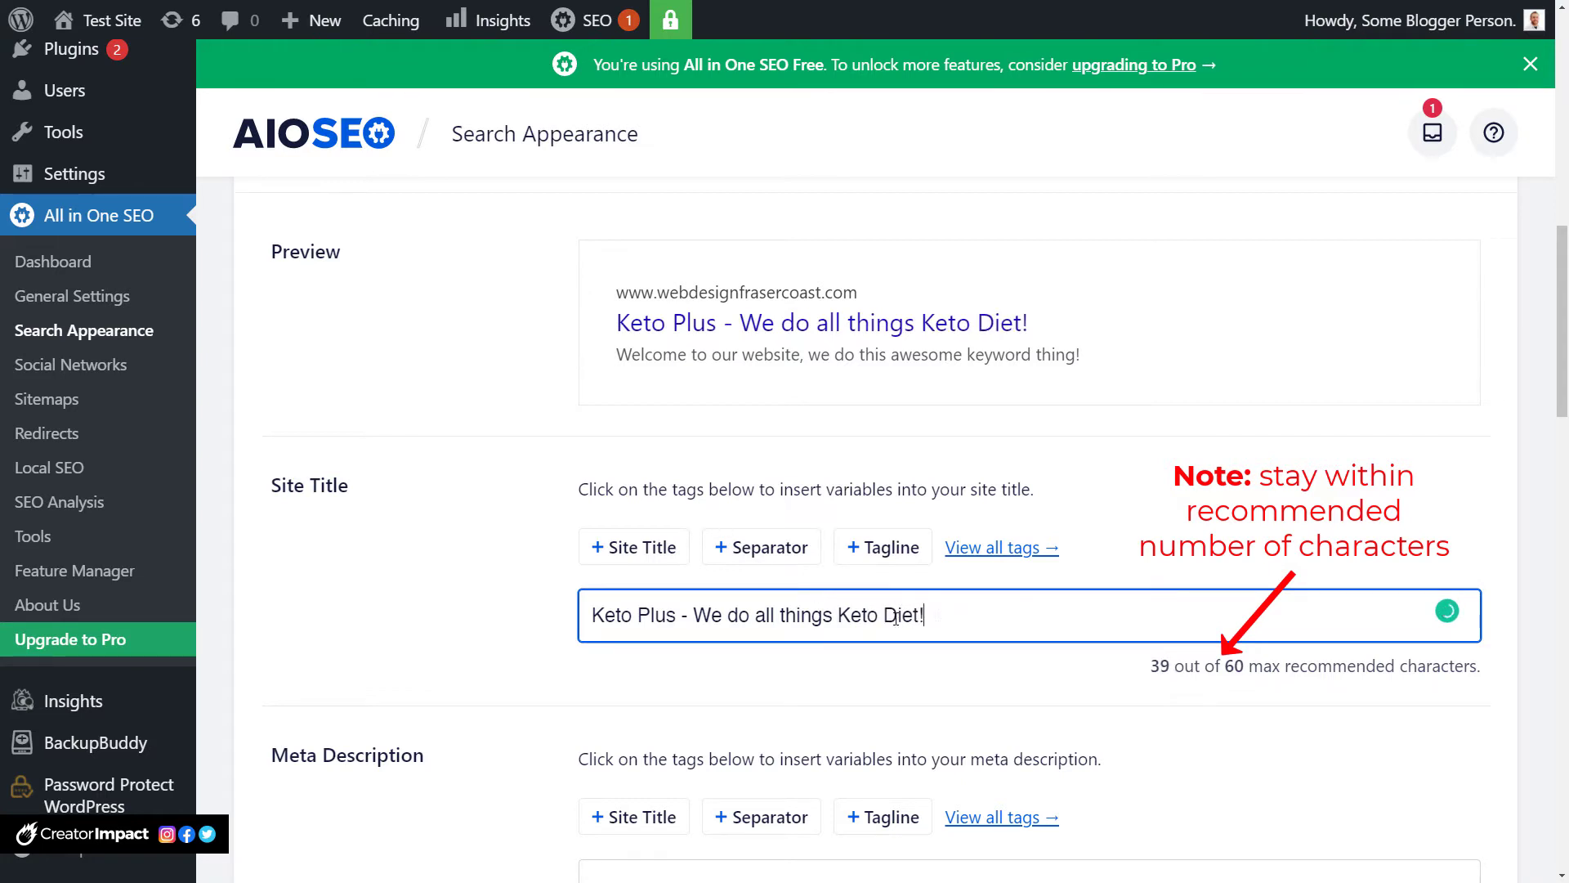
left_click_drag(924, 616, 847, 616)
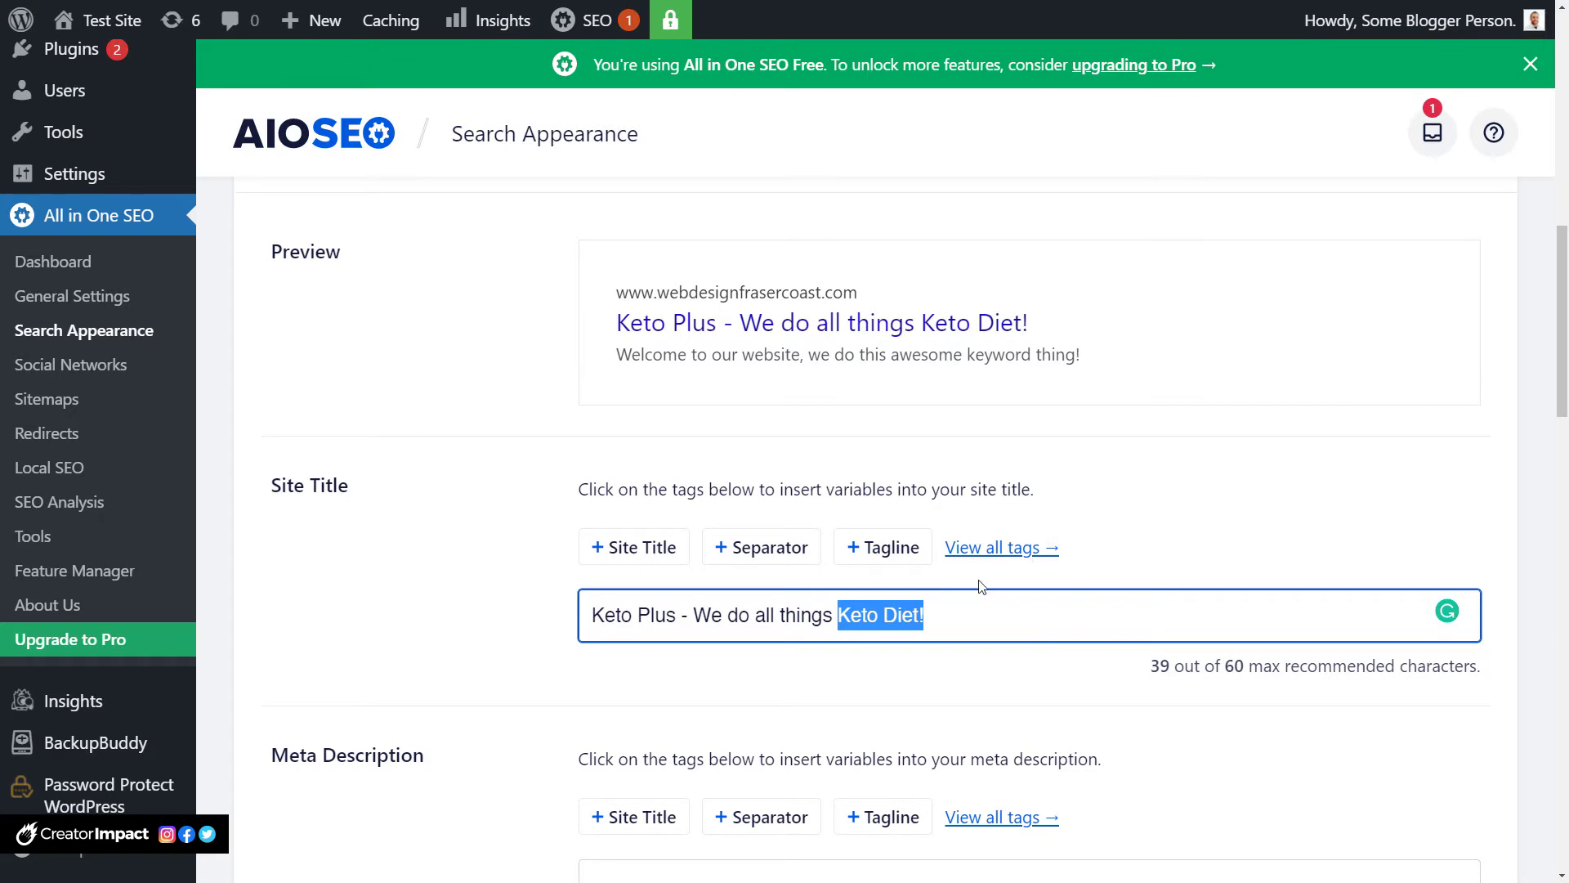
Replace the existing Home Page meta description with the opening "If you want to get onto the Keto Diet,".
scroll(964, 566, "down", 2)
scroll(958, 568, "down", 2)
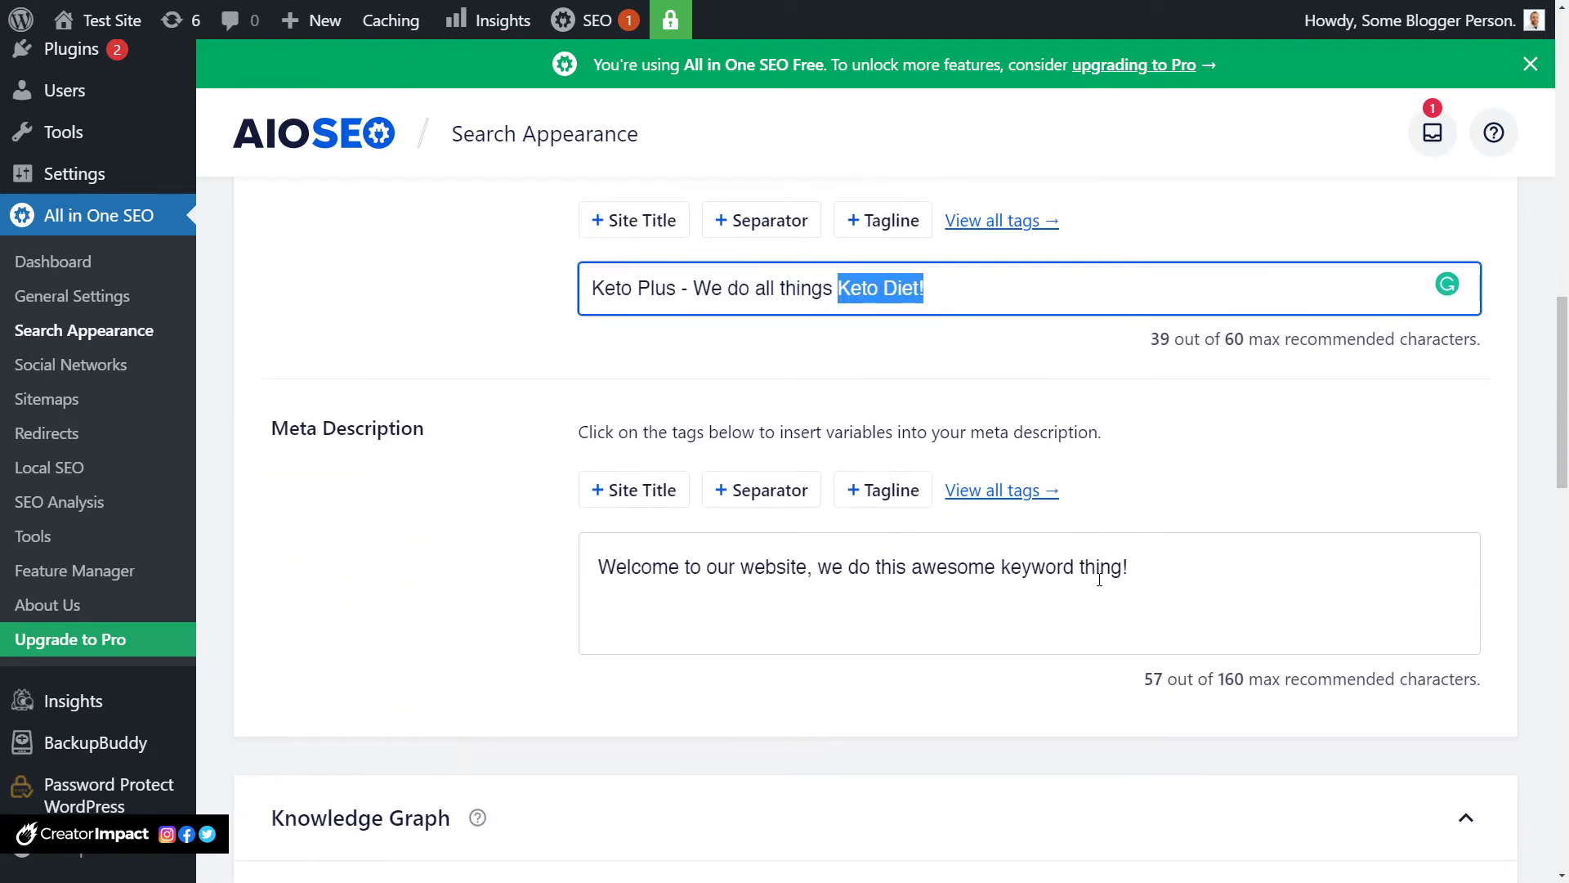
left_click_drag(1140, 569, 572, 572)
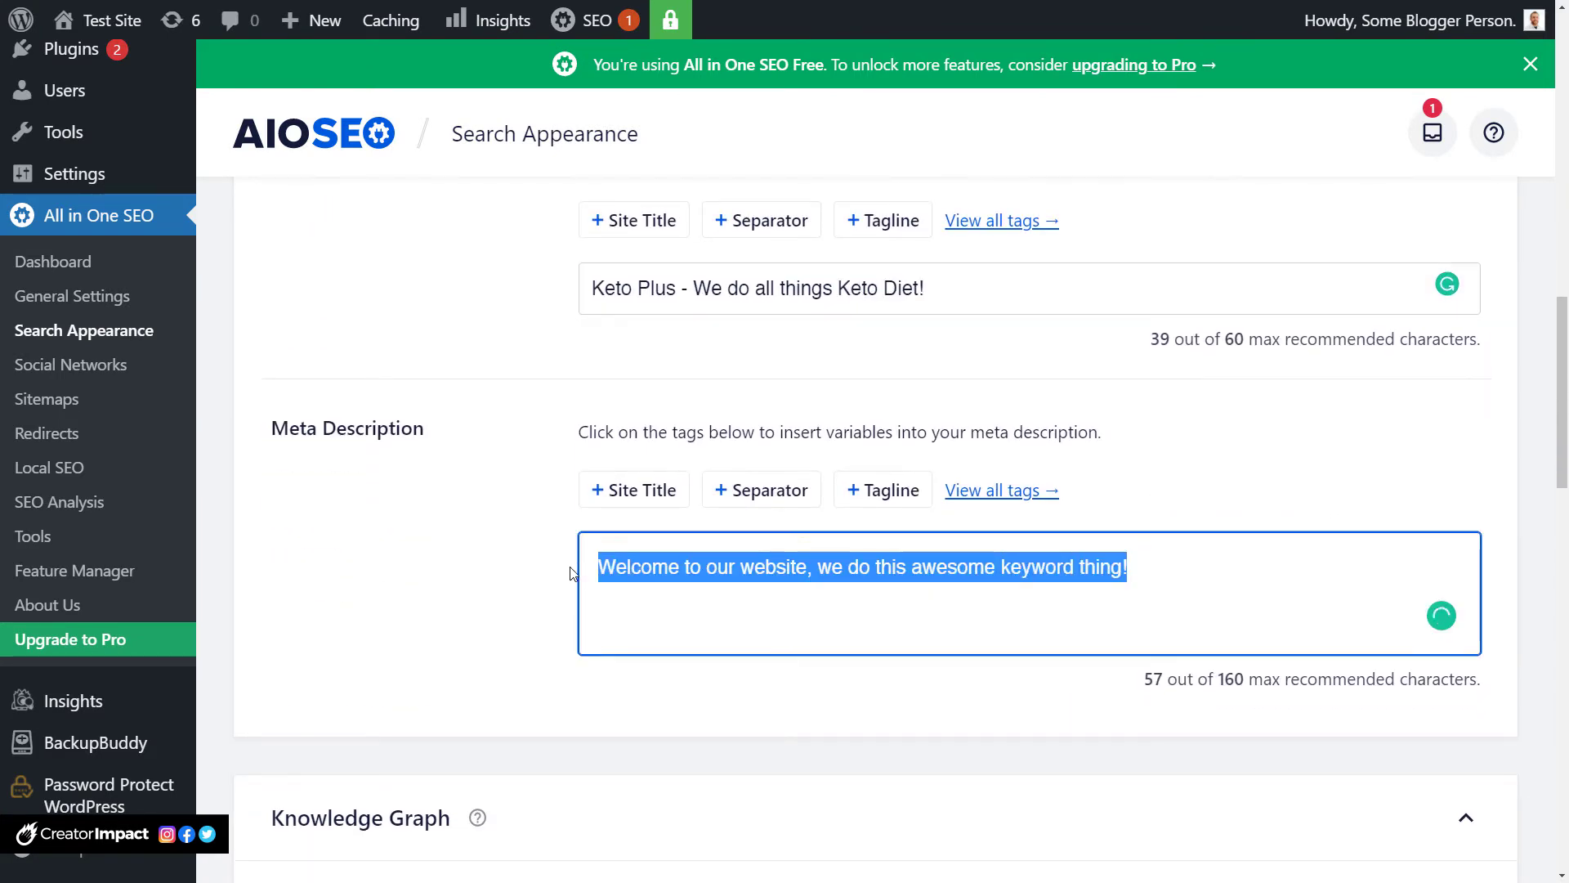
type("If ")
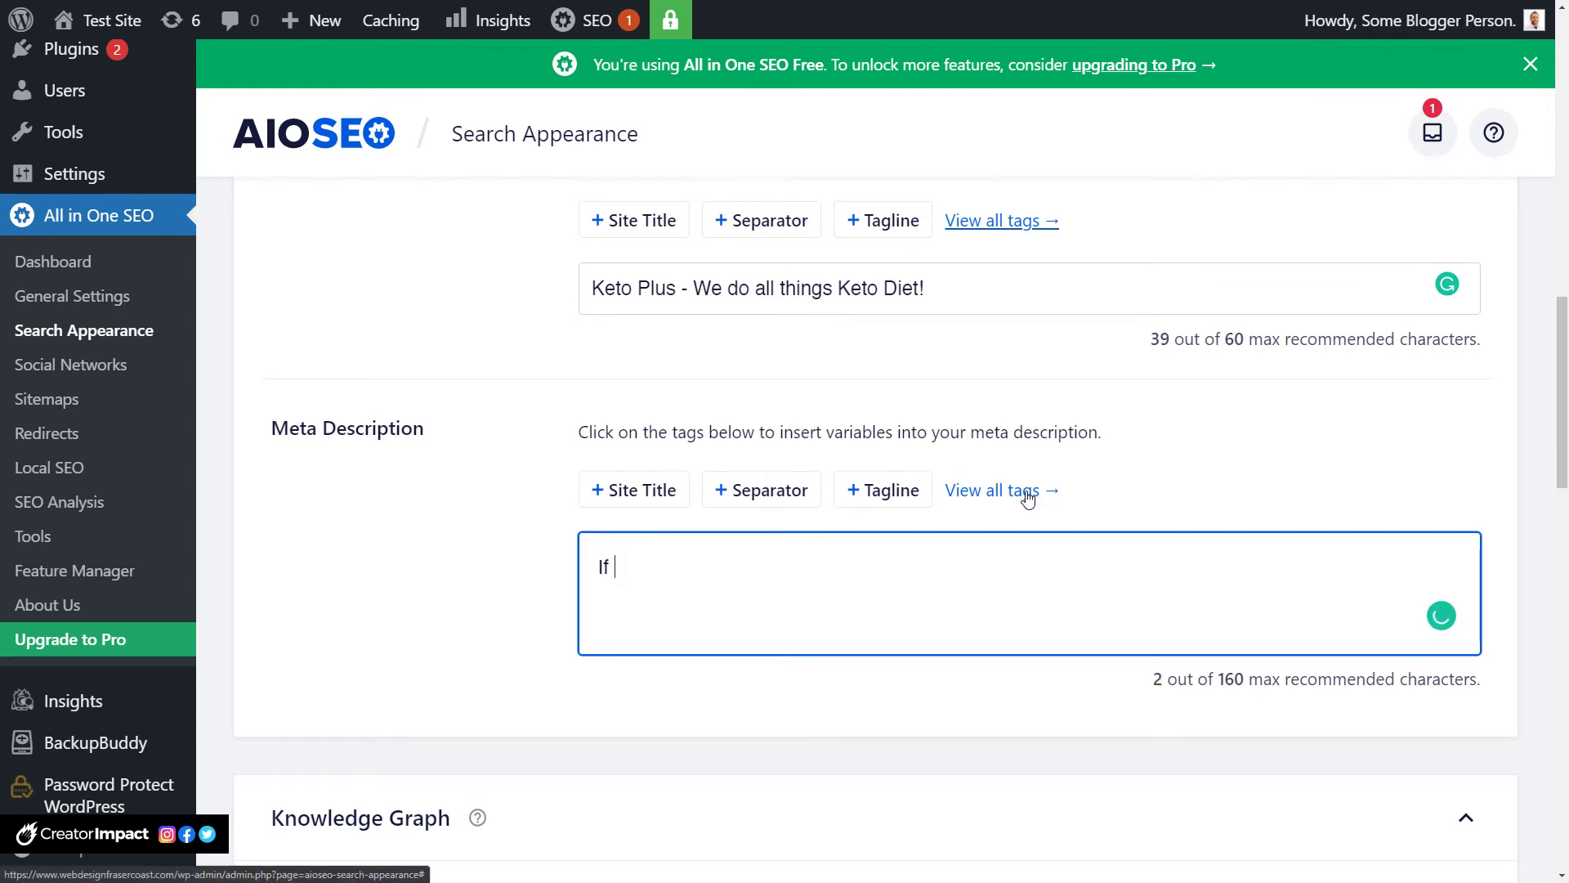
type("you want to get onto t")
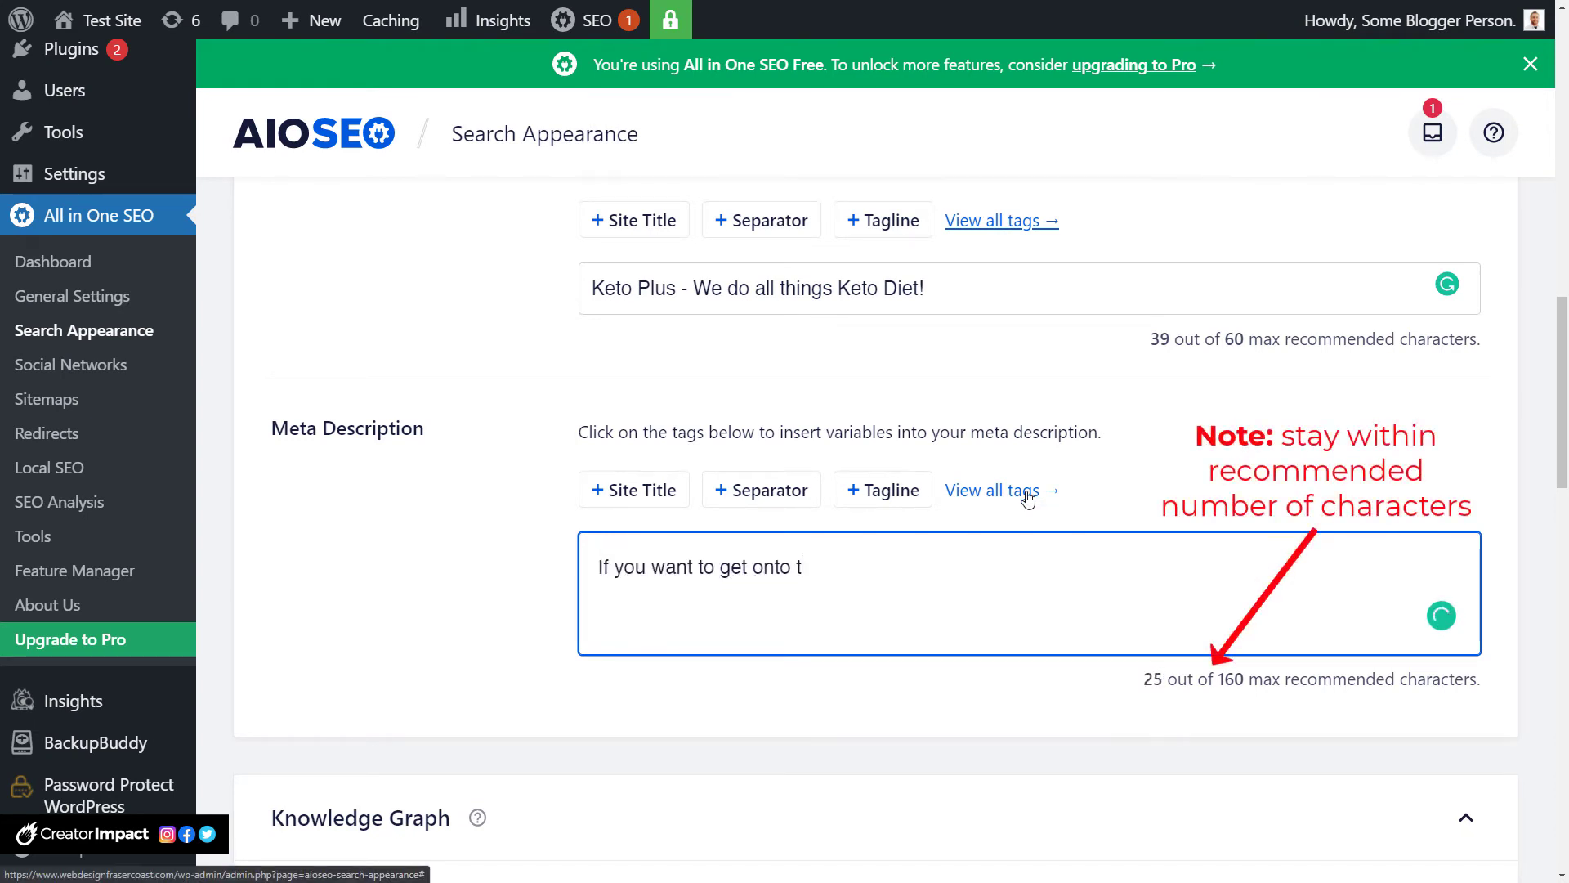
type("he Keto Diet, ")
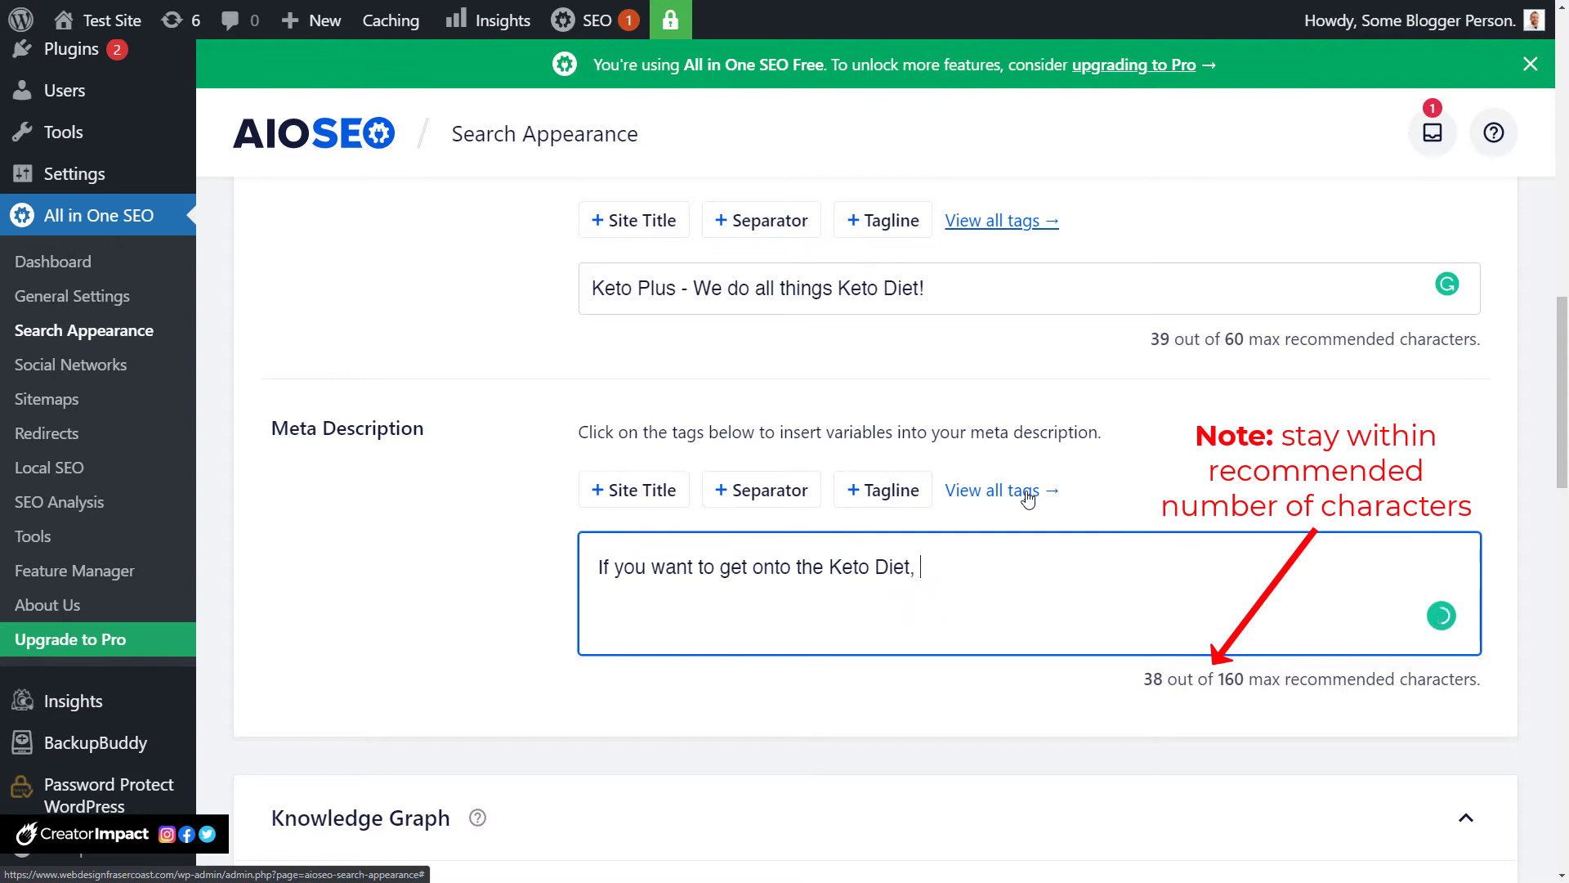
Continue the meta description with "we here at Ketpo plushave recipes, information and tips for getting the best results on Keto!".
type("we here at Ketpo pl")
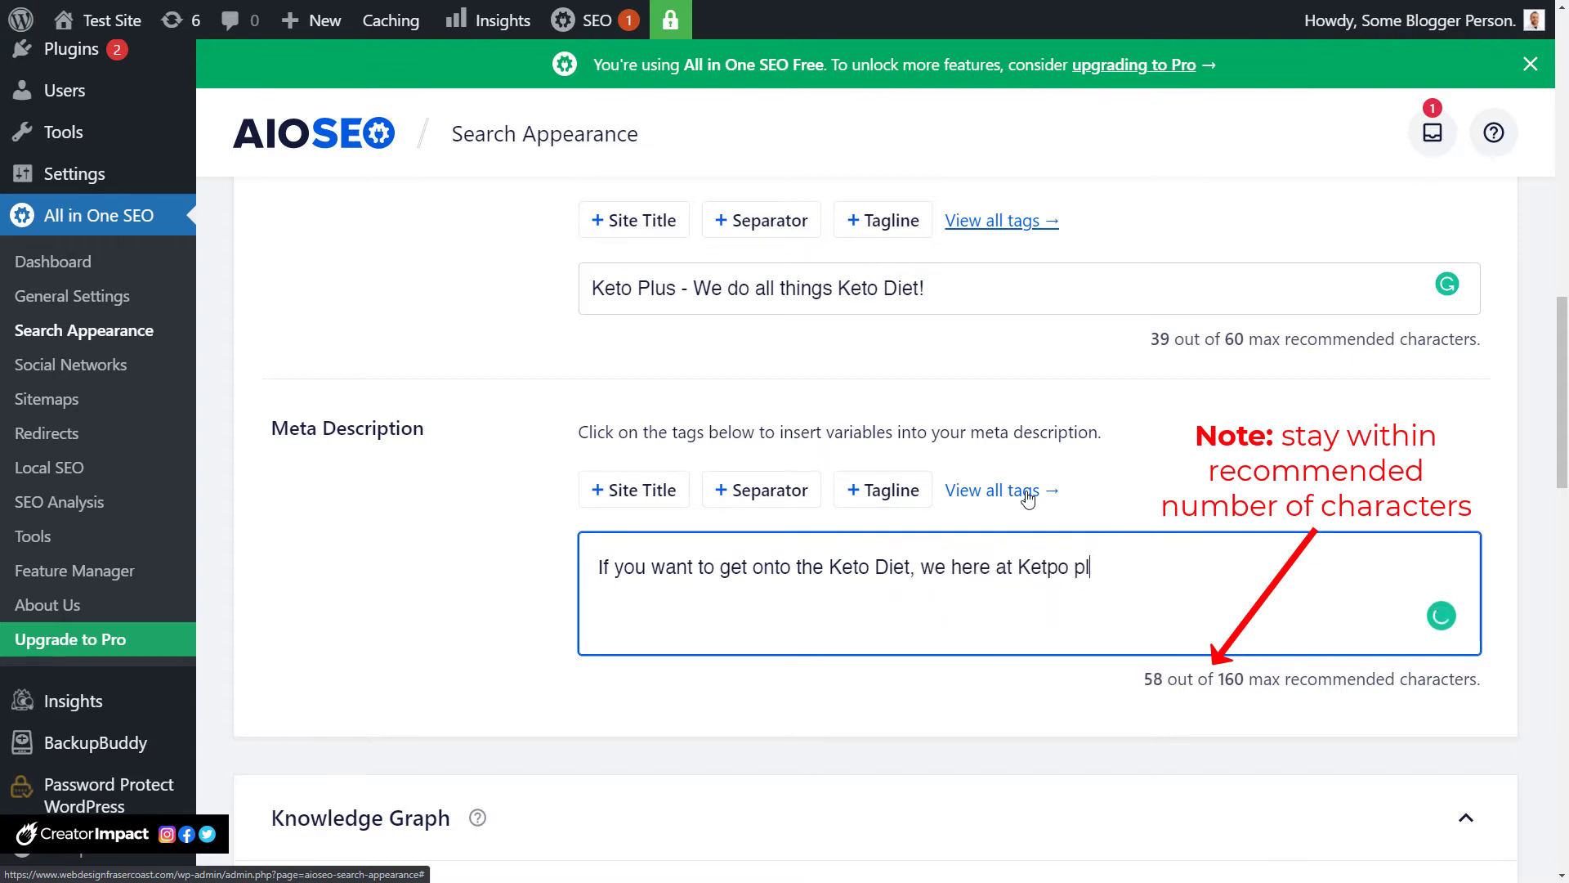
type("ushave recipes, information and")
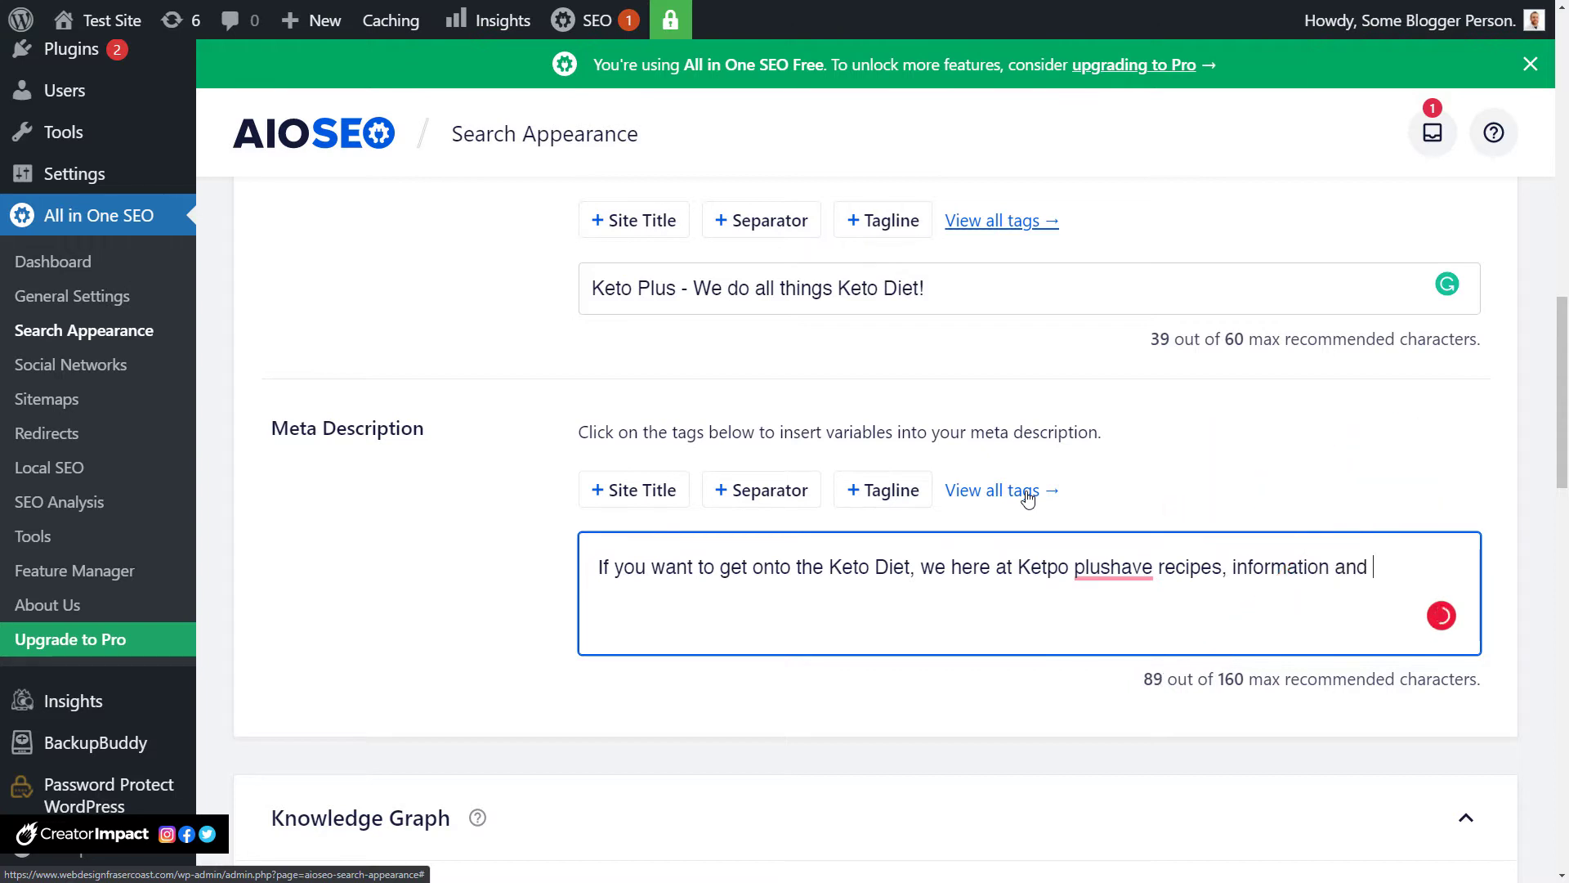
type(" tips for get")
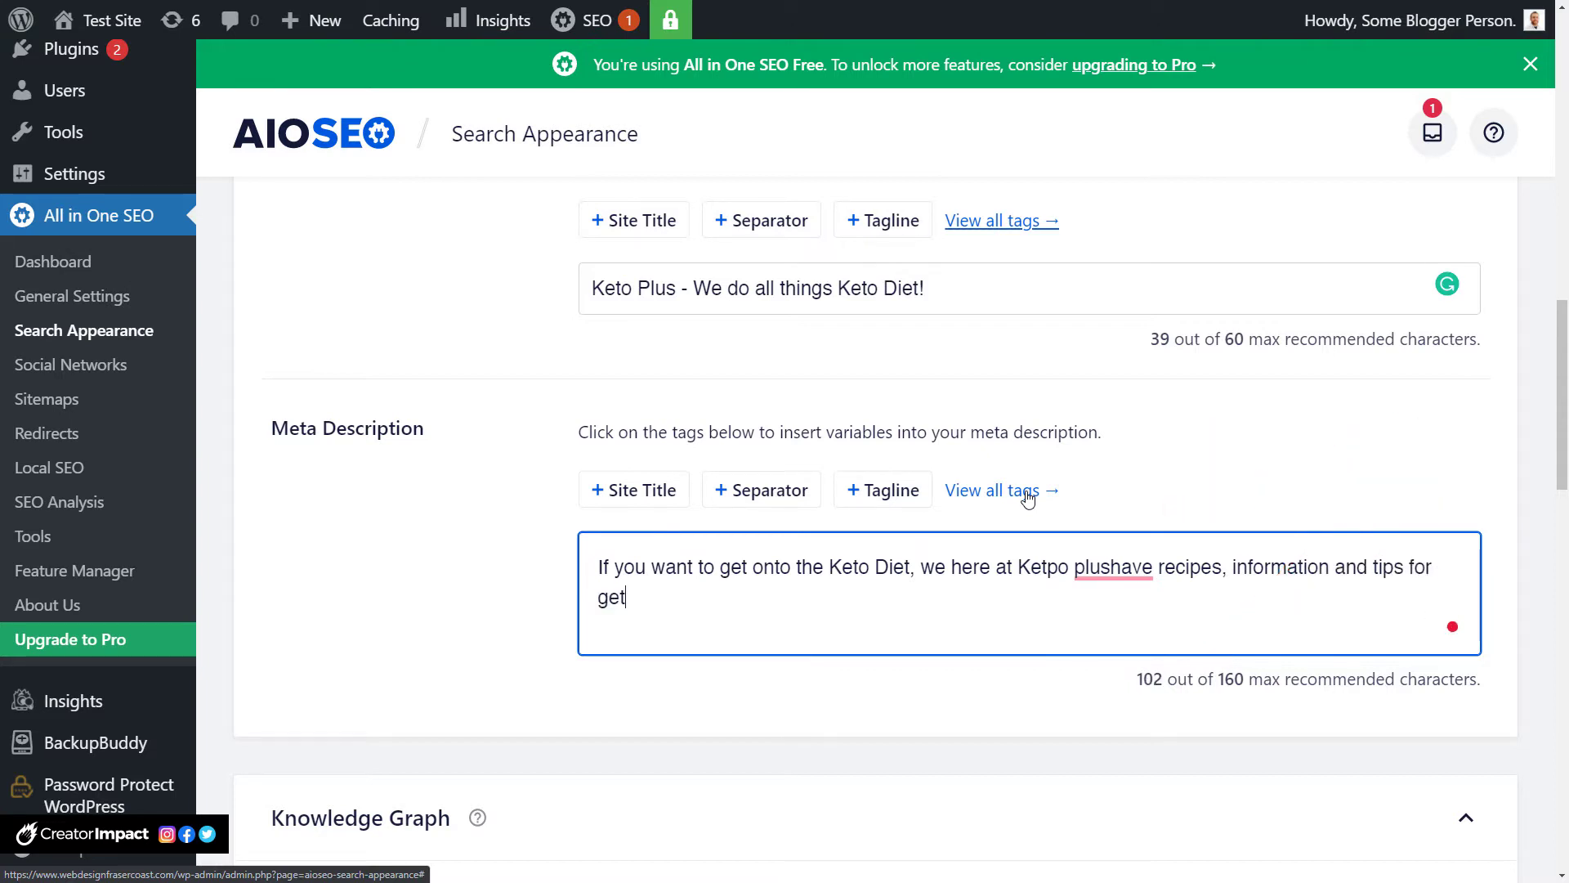
type("ting the best ")
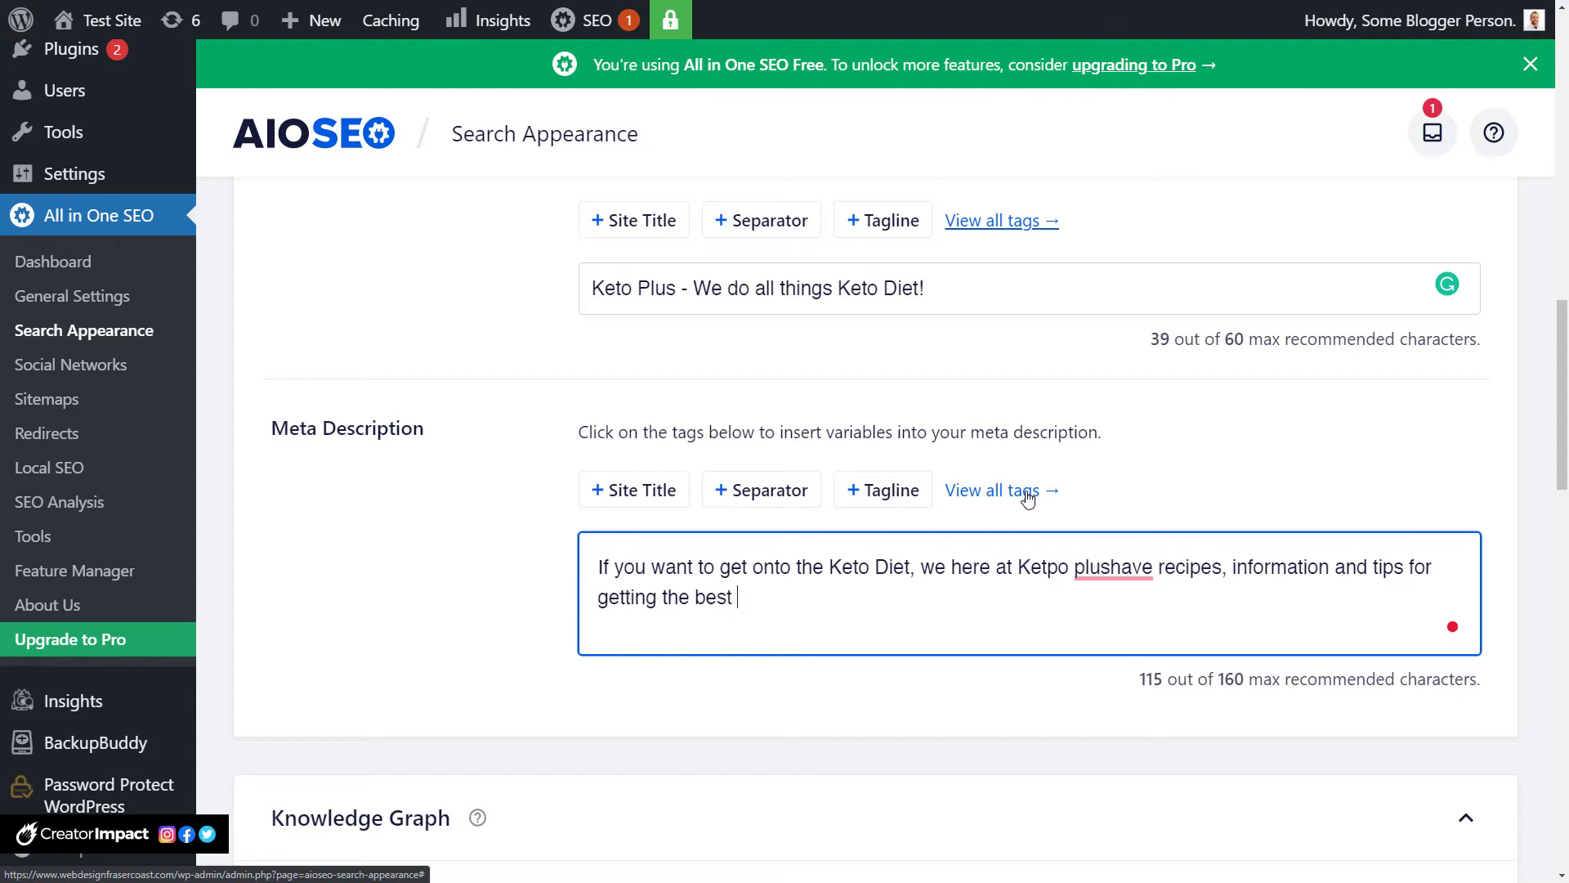
type("results on Keto")
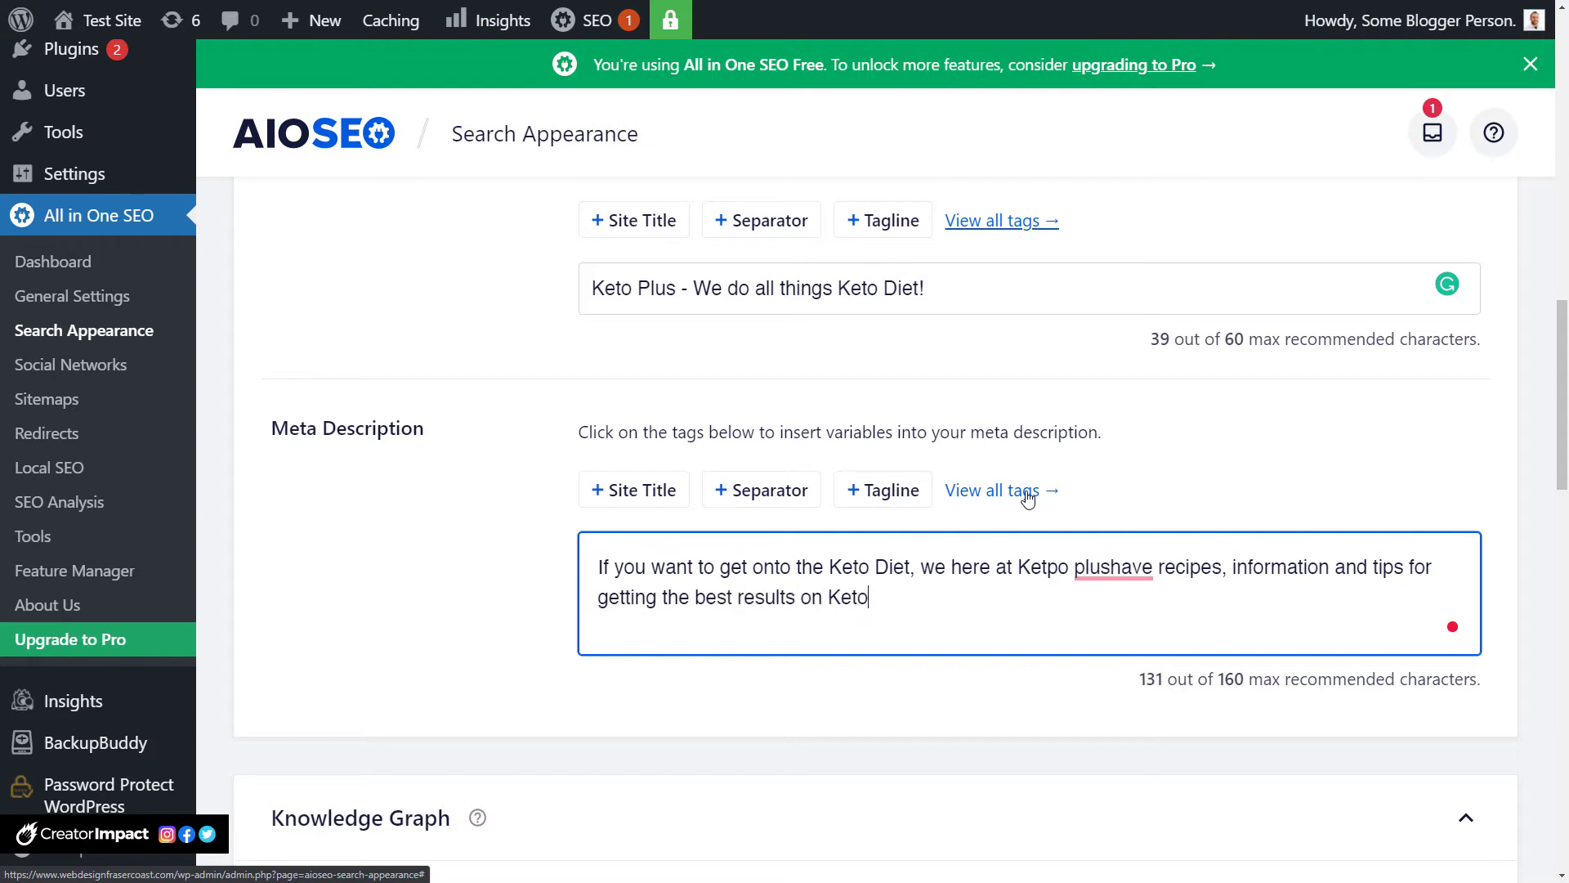
type("!")
Correct the meta description's wording so that "Ketpo plushave" reads "KetoPlus have".
mouse_move(1117, 572)
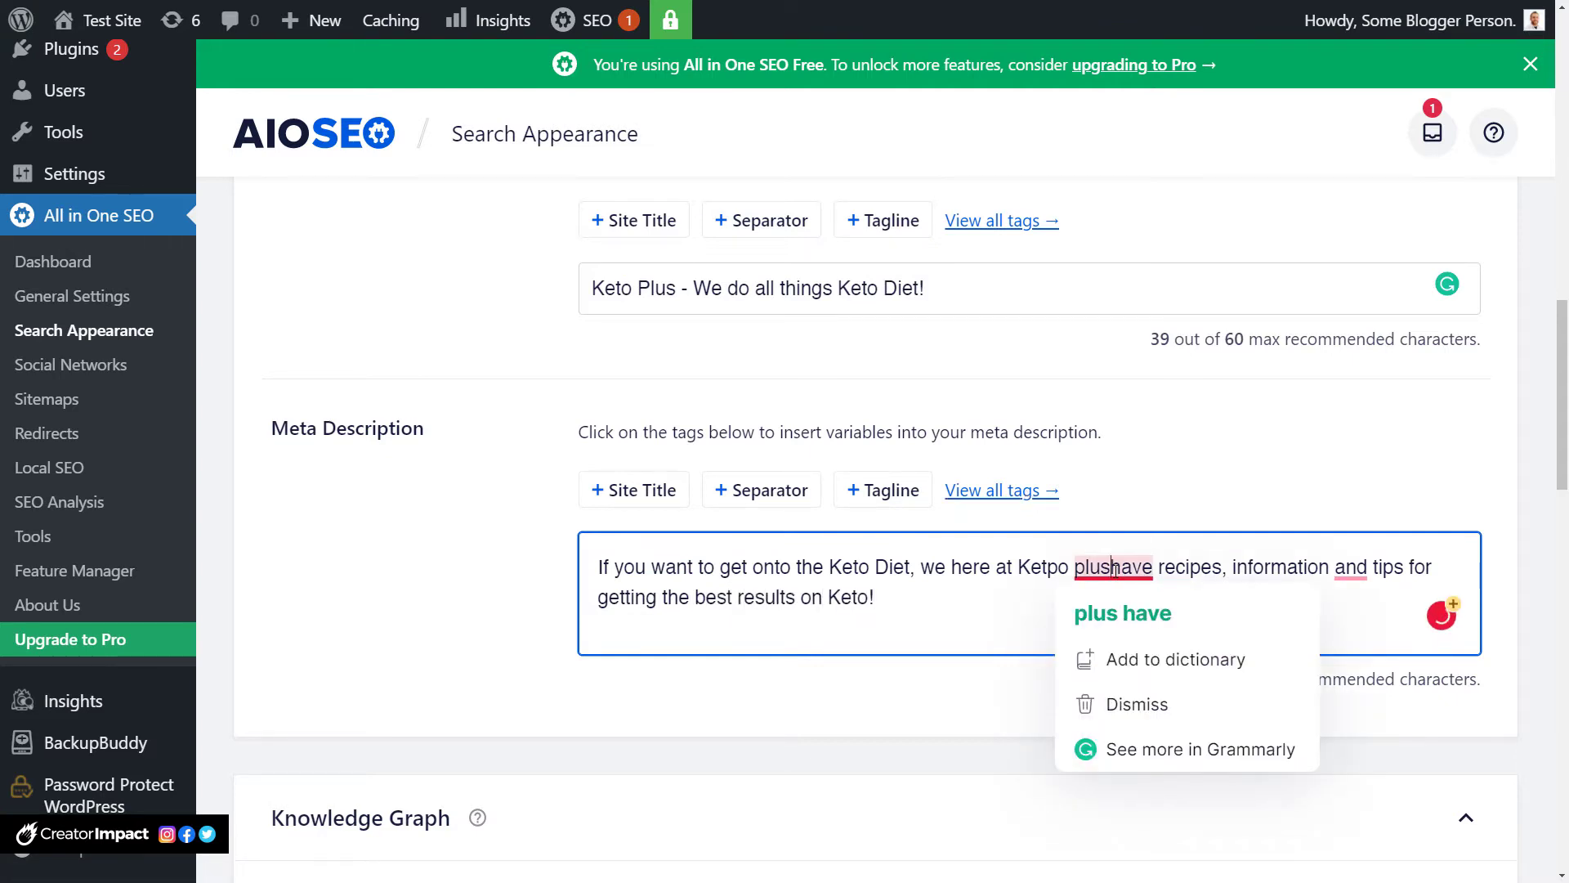
left_click(1122, 613)
left_click_drag(830, 567, 907, 564)
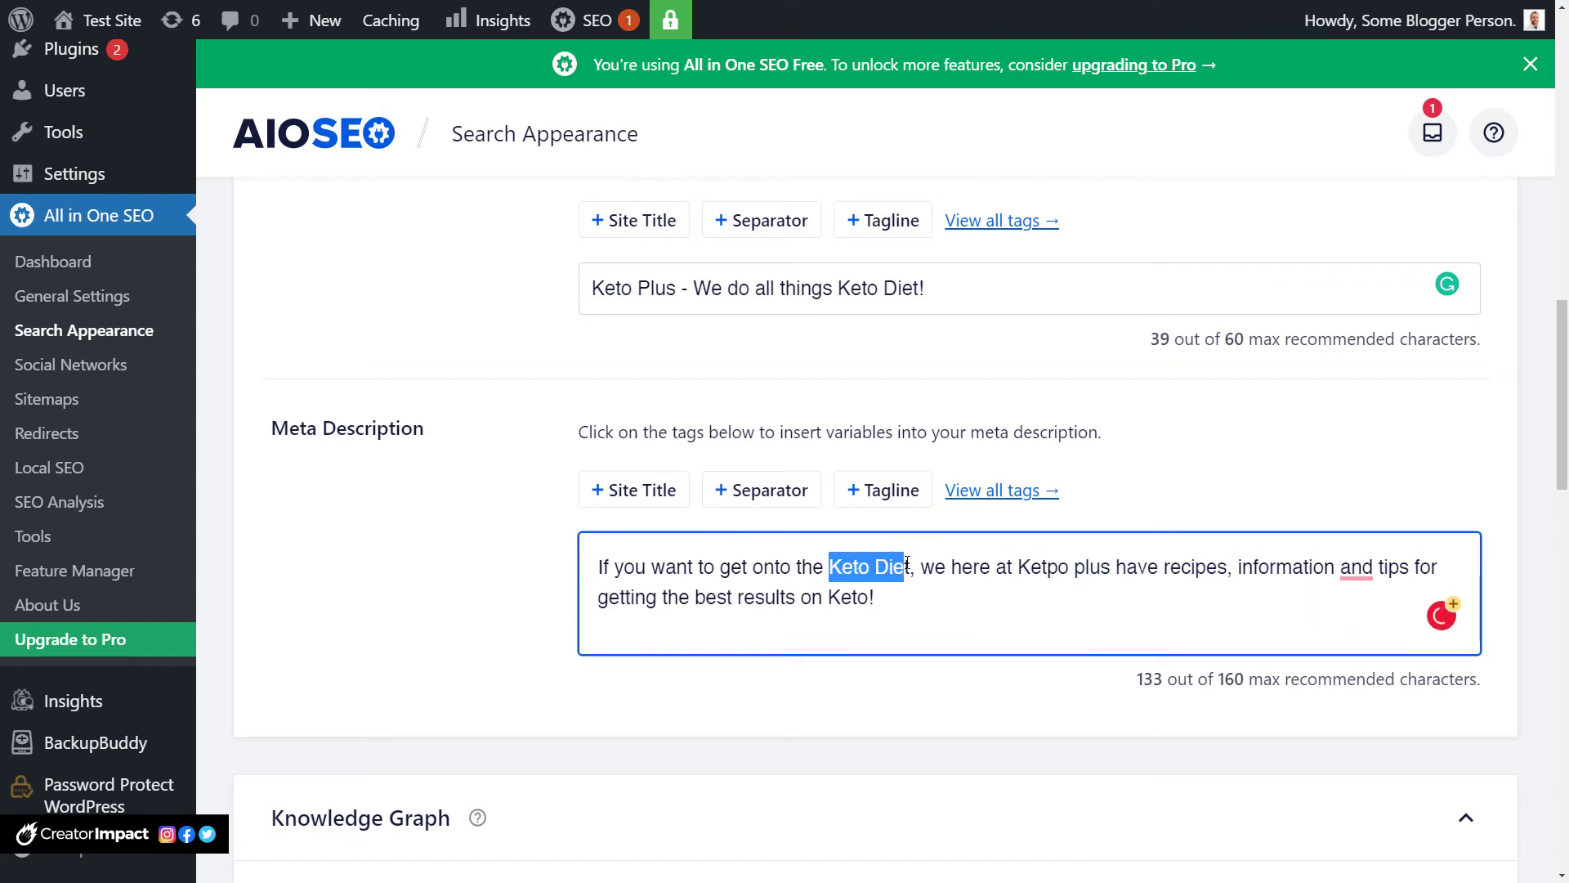
left_click_drag(1165, 567, 1234, 566)
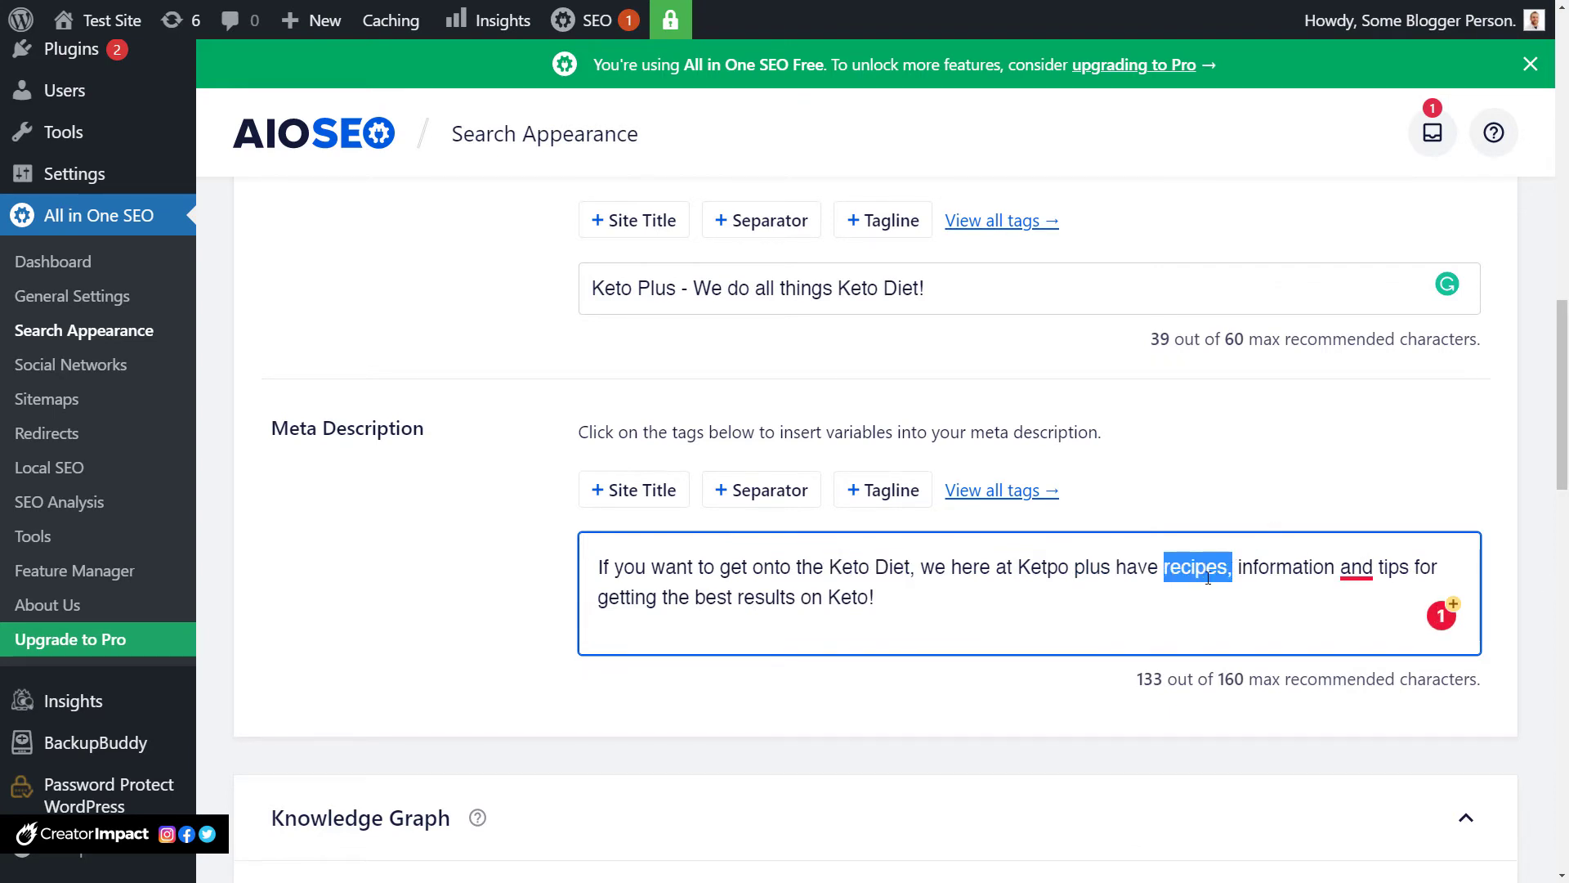
left_click(844, 568)
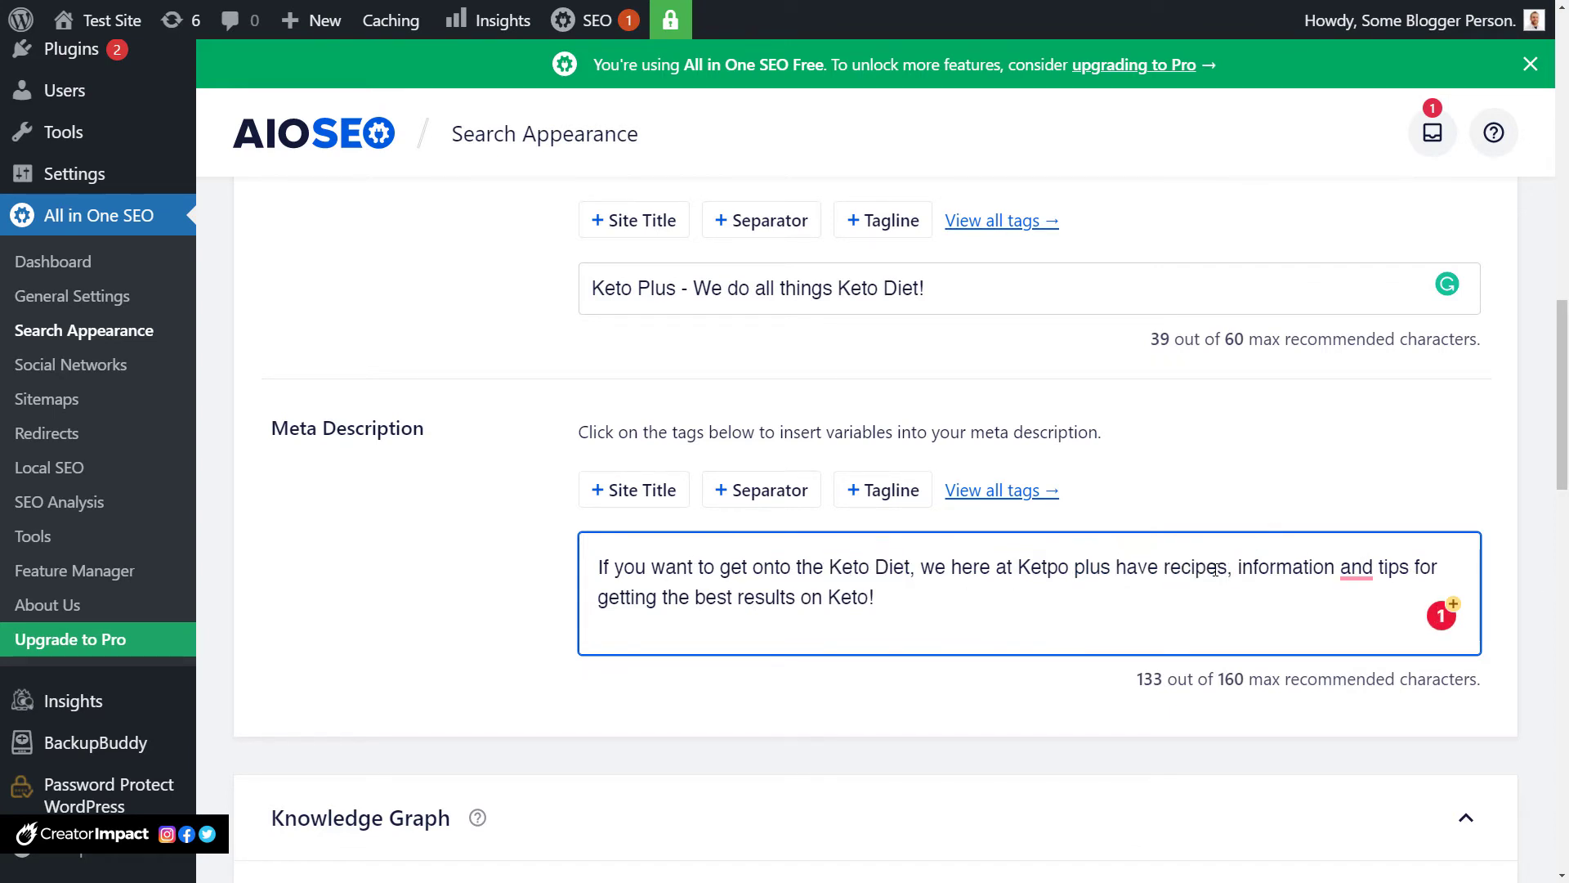
left_click(1058, 566)
key("BackSpace")
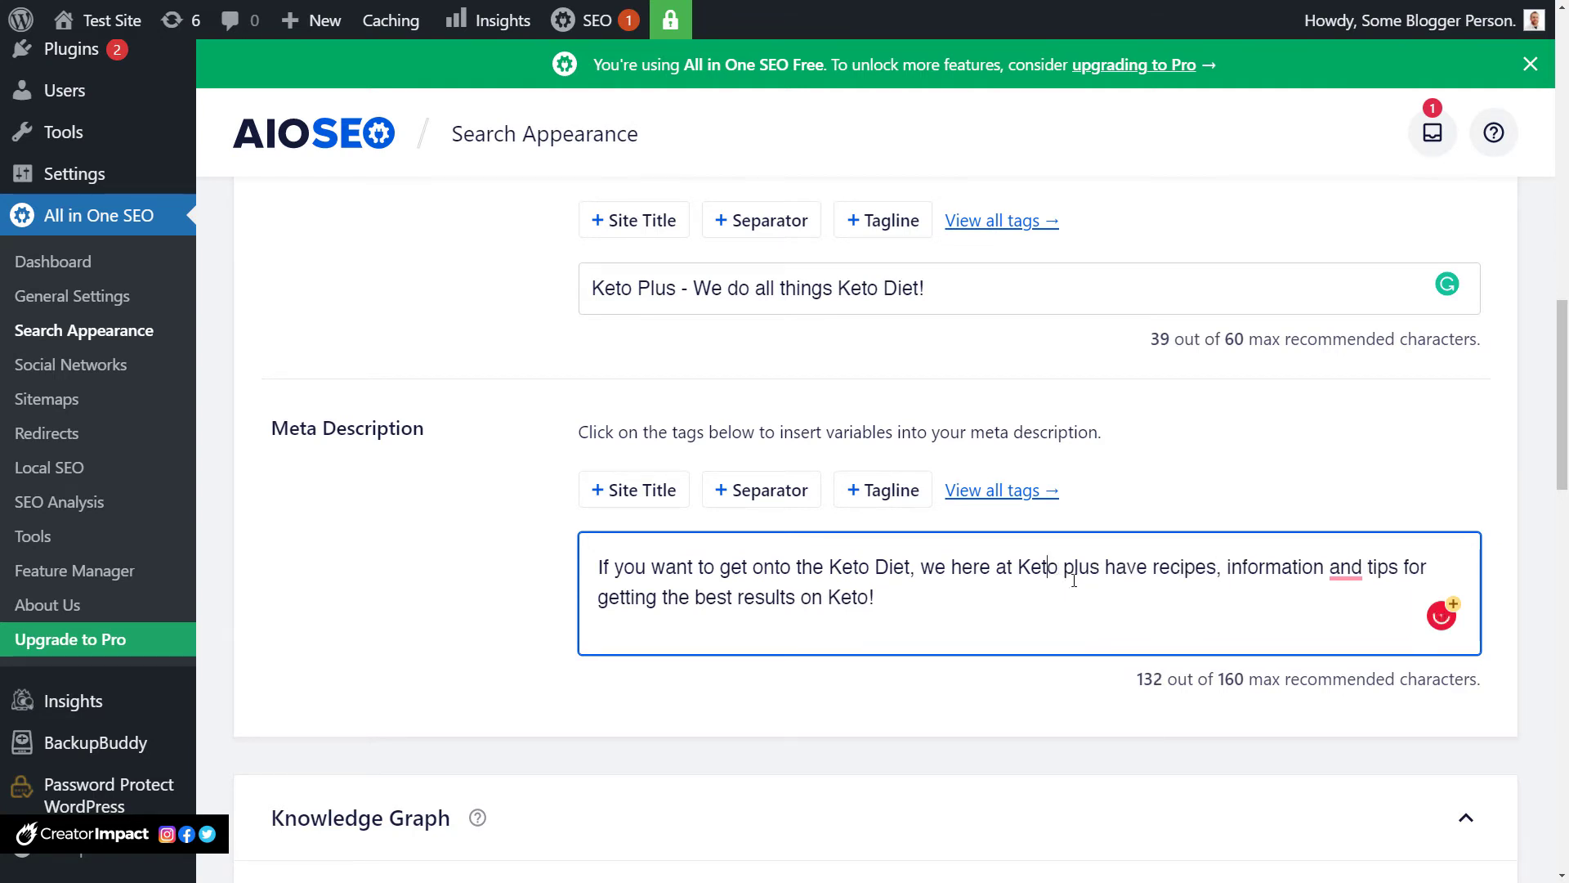
key("BackSpace")
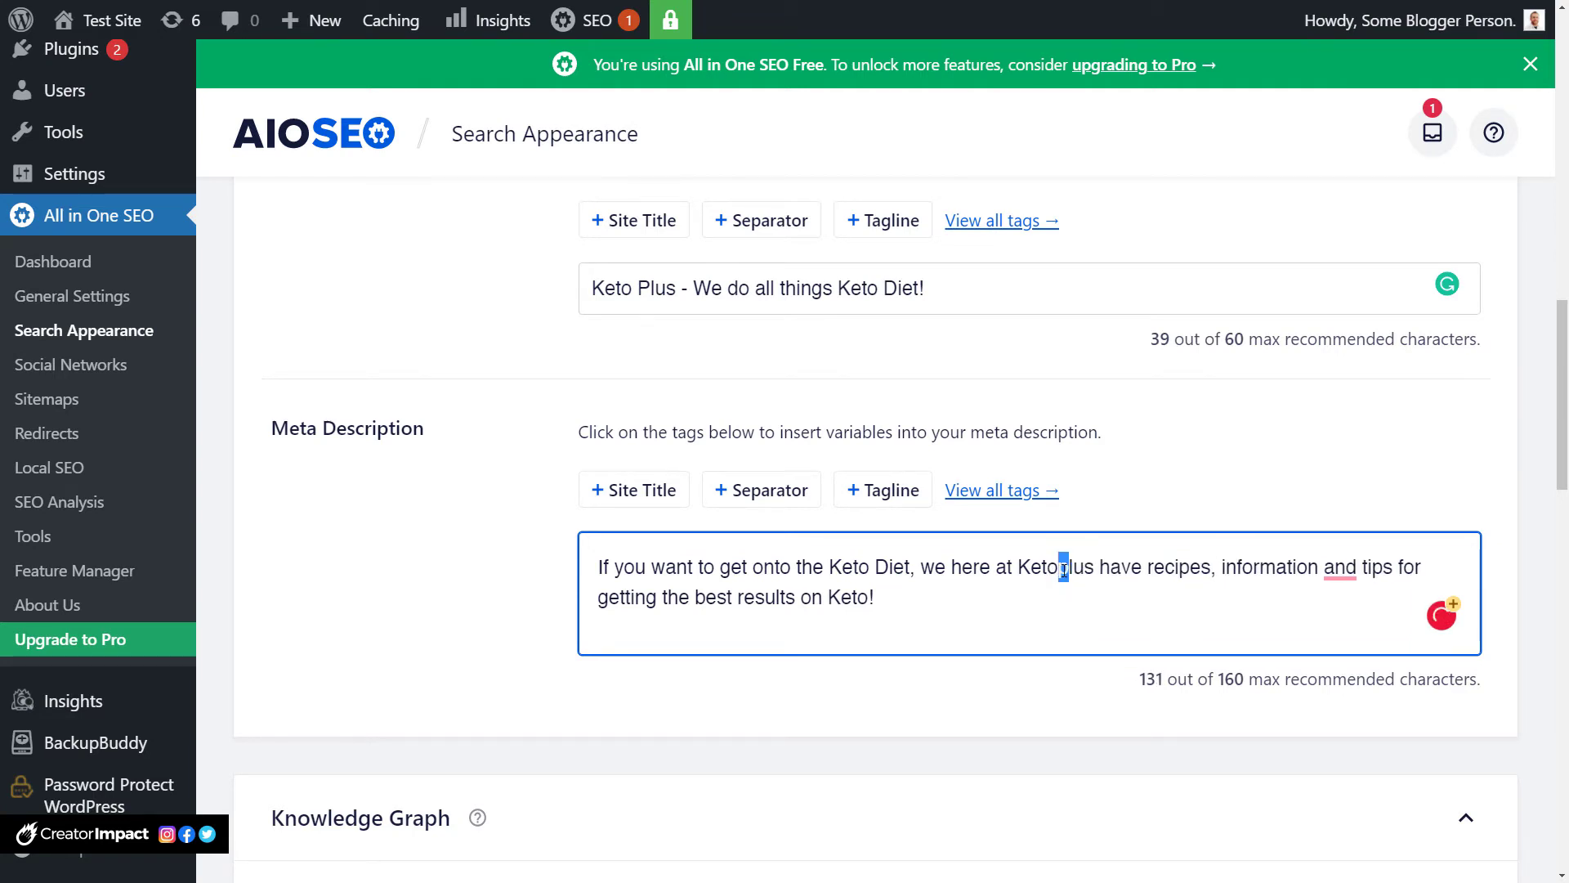
key("Delete")
type("P")
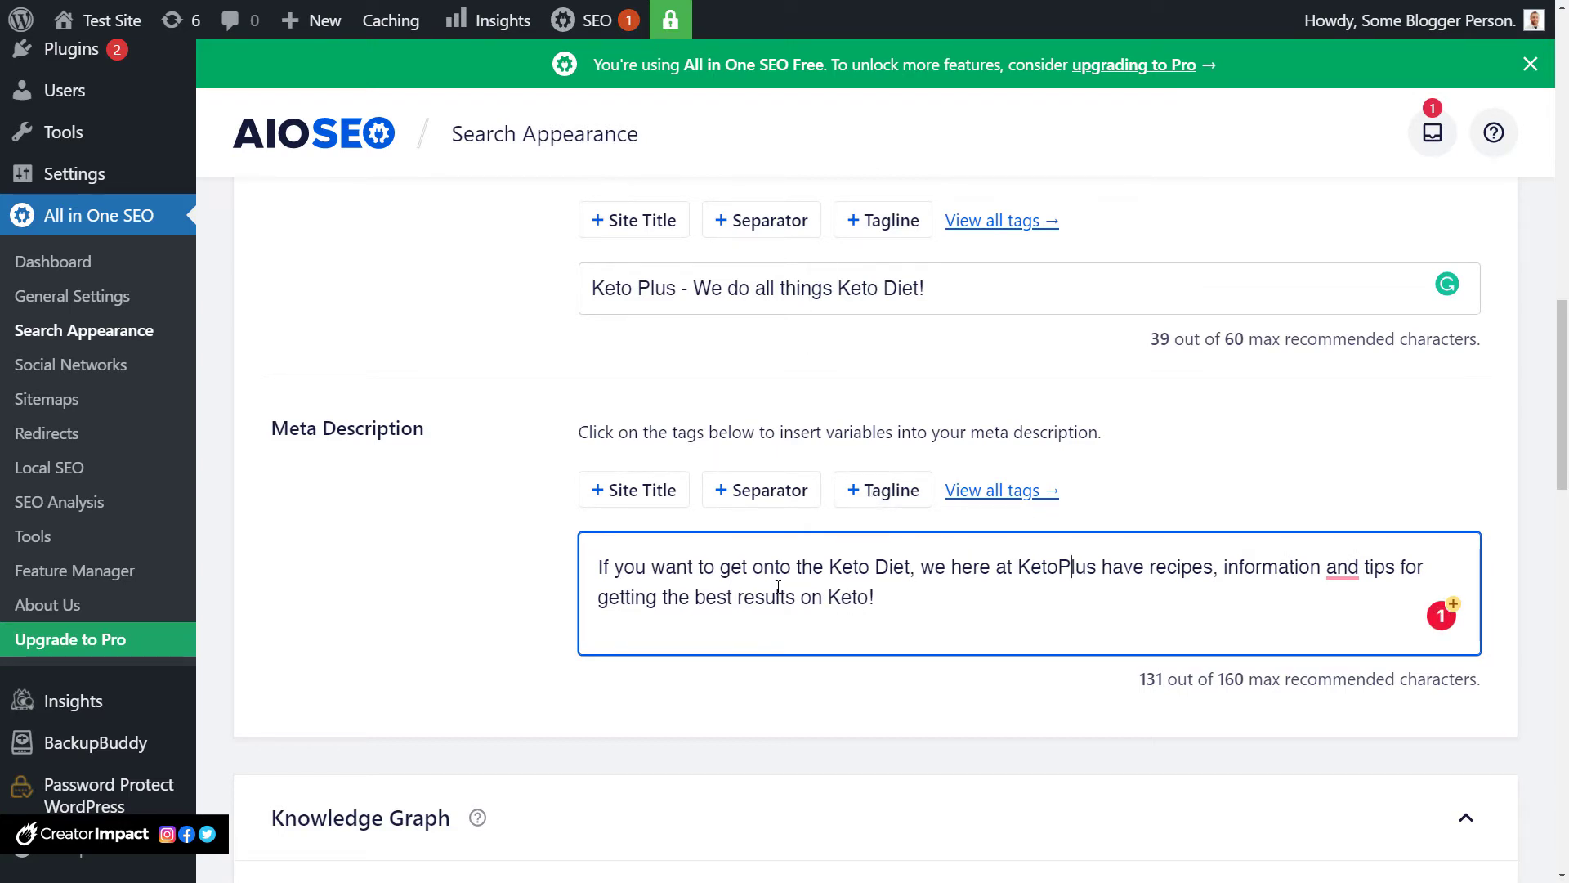
Examine the Home Page fields and the Knowledge Graph's organization type, name and phone number settings.
scroll(817, 604, "down", 3)
scroll(817, 573, "up", 5)
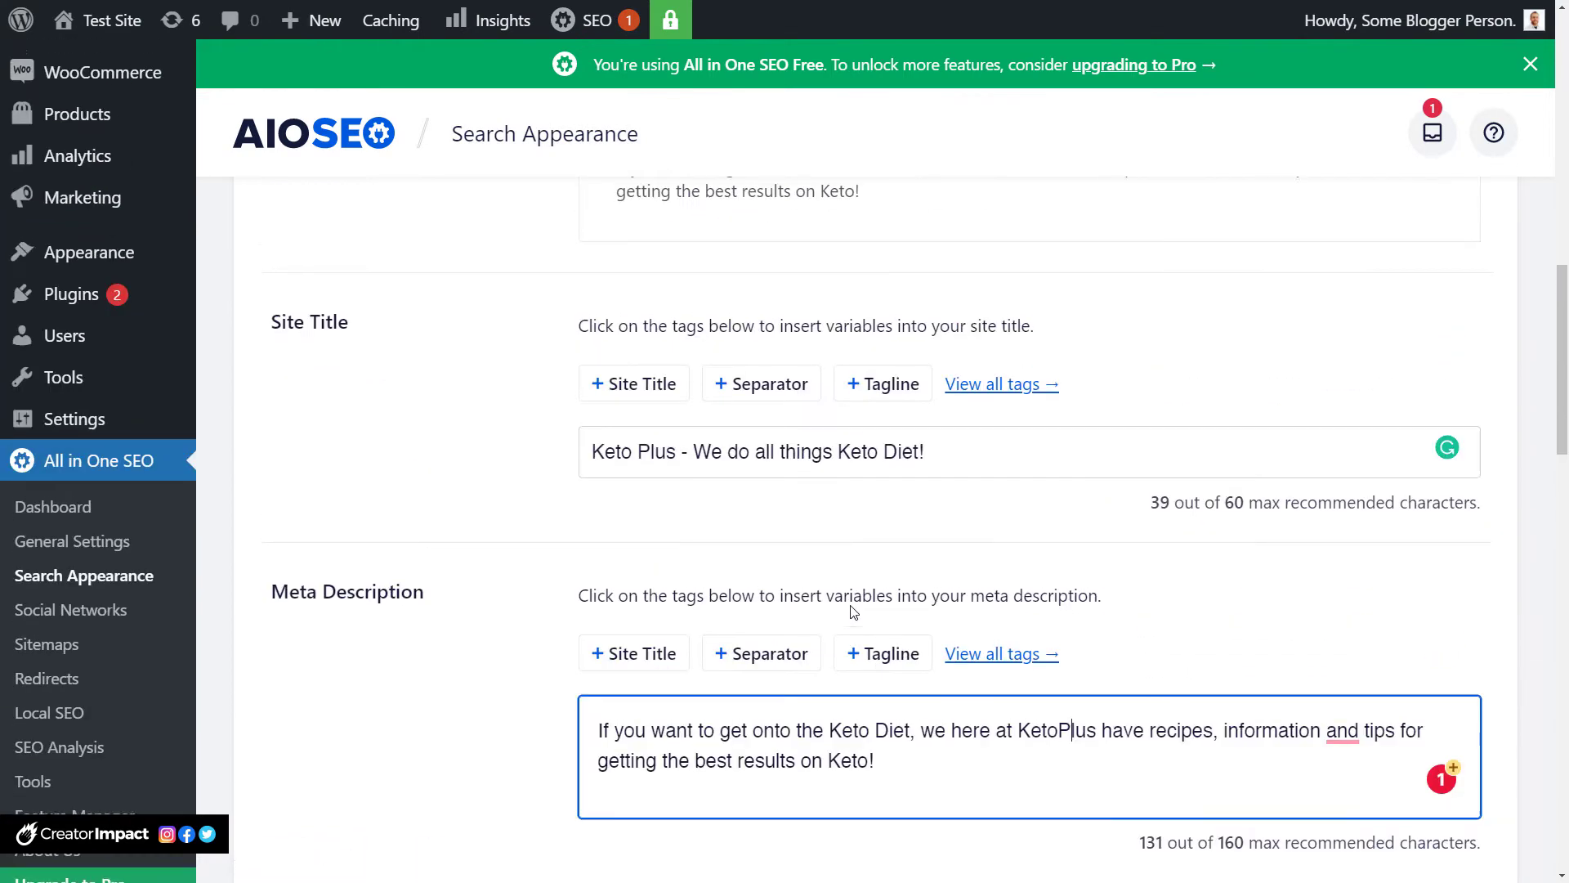
scroll(617, 506, "up", 3)
scroll(612, 505, "down", 7)
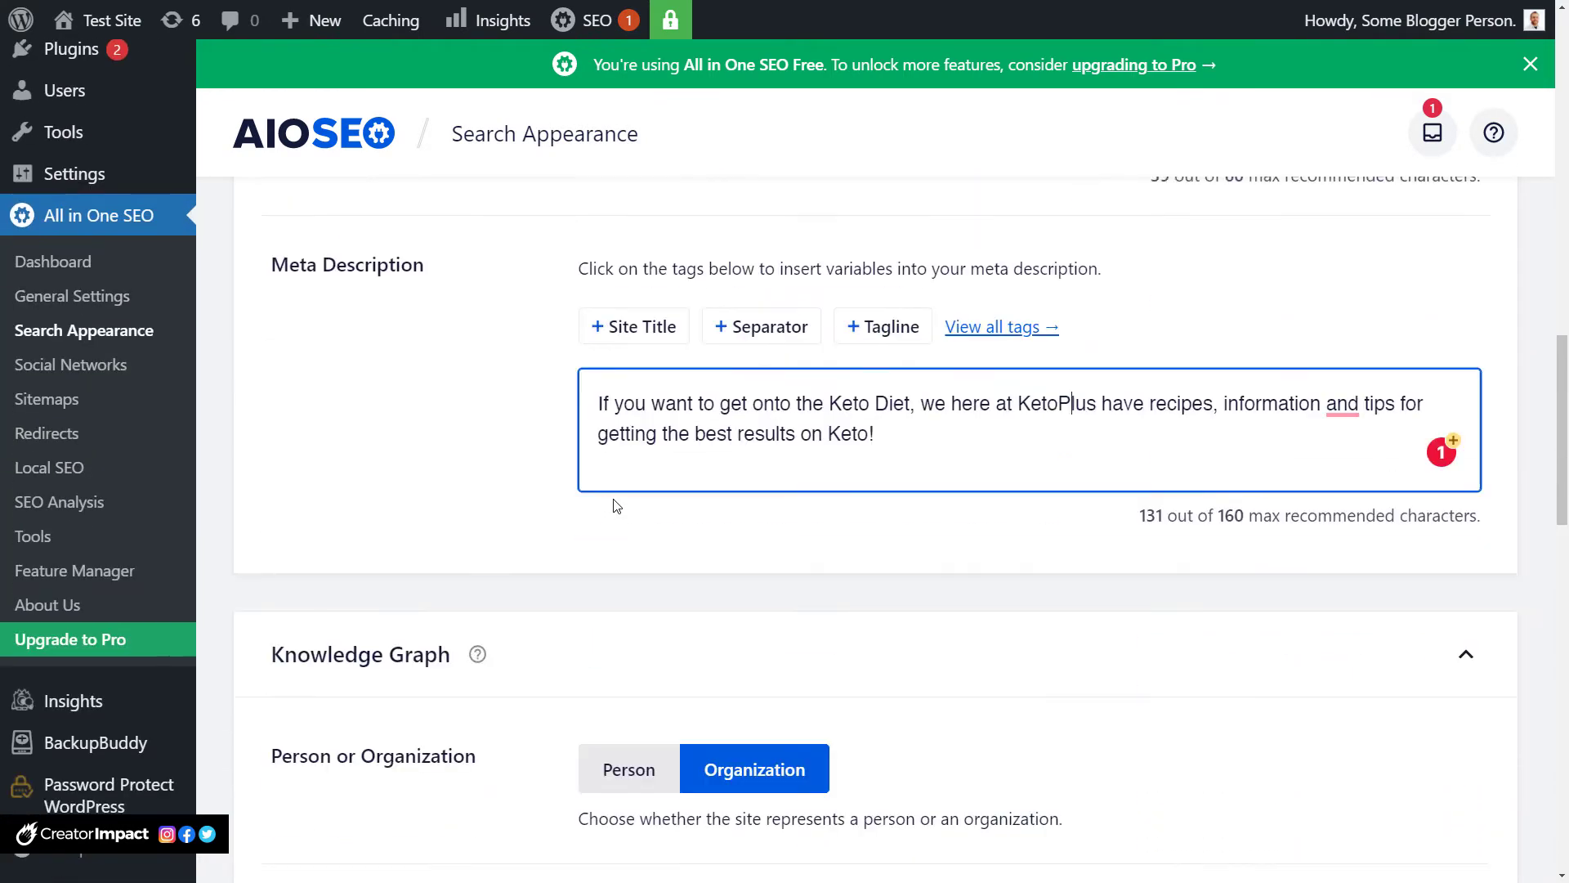
scroll(606, 506, "down", 2)
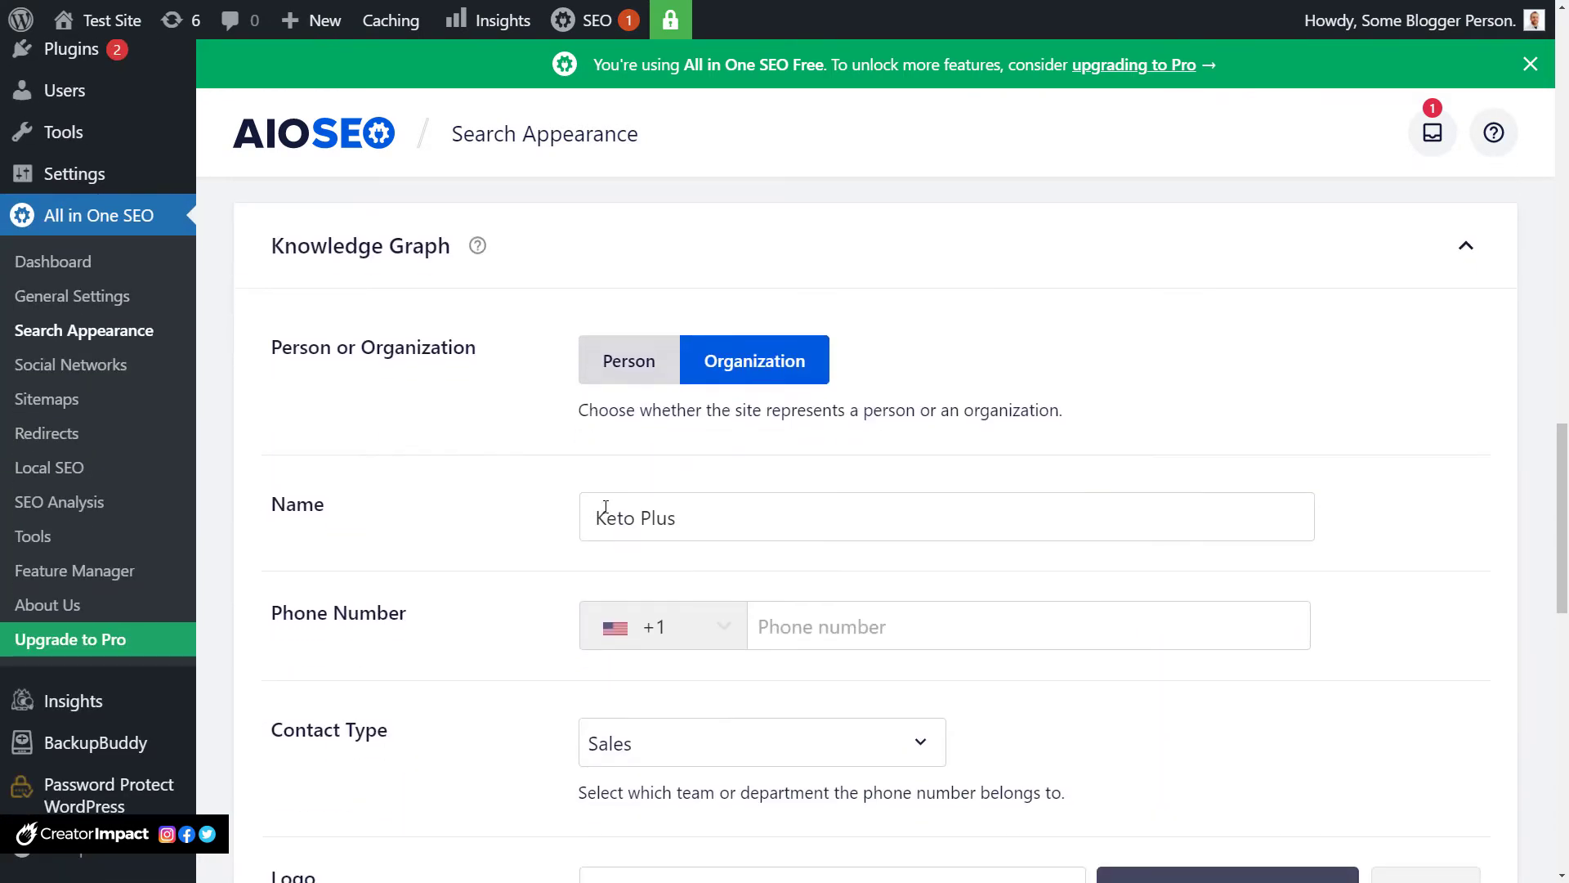
left_click(714, 519)
scroll(538, 377, "down", 2)
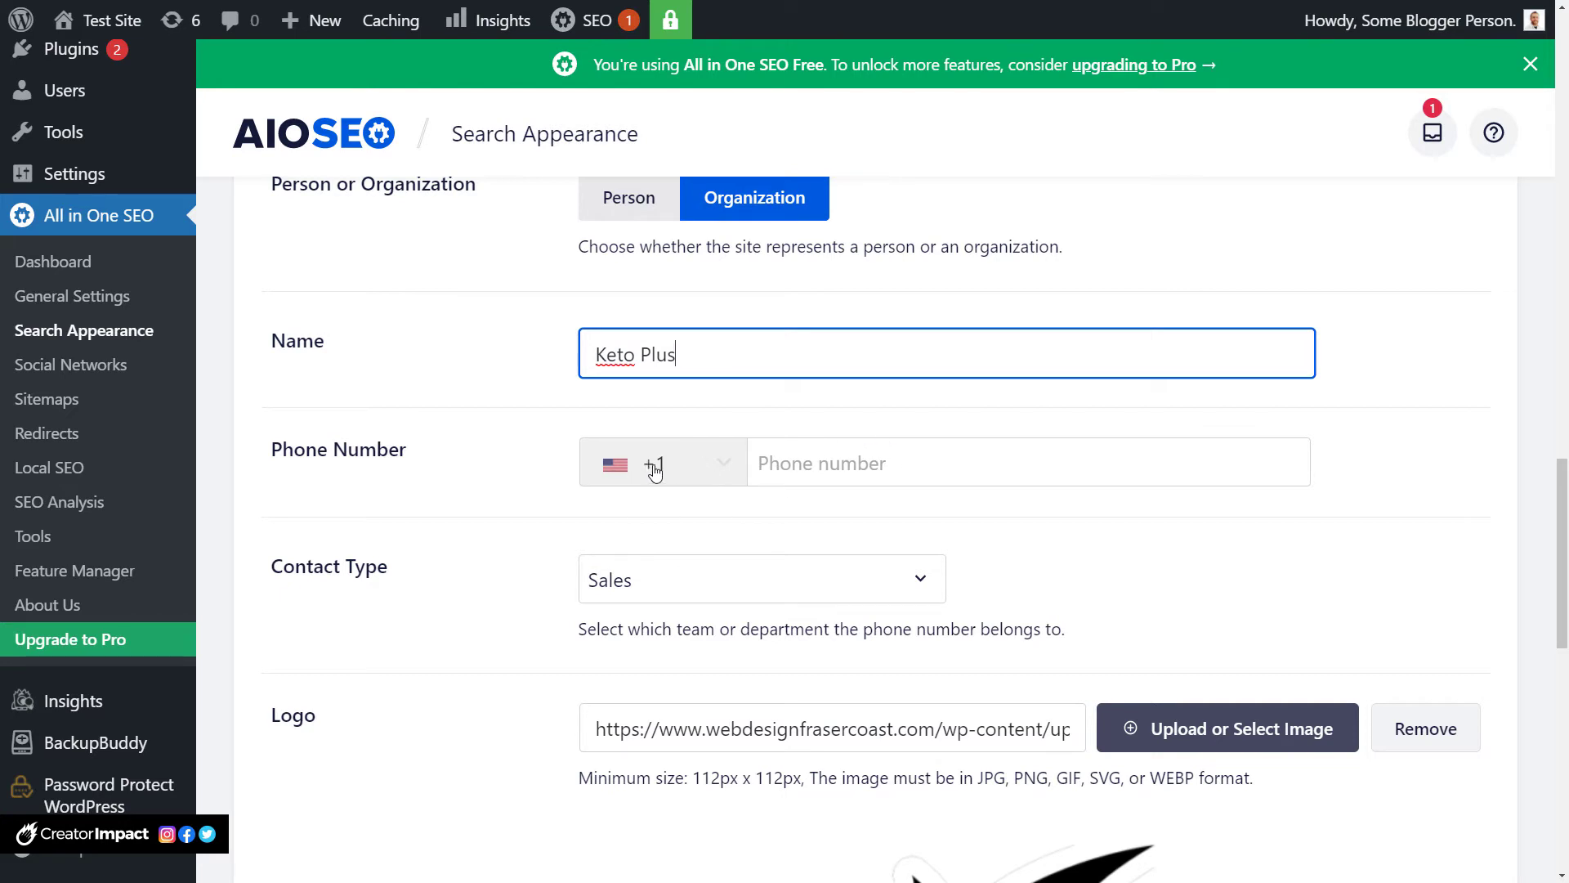
scroll(740, 466, "down", 2)
Set the Knowledge Graph contact type to Manually Enter Type and enter "CEO" as the custom type.
left_click(731, 436)
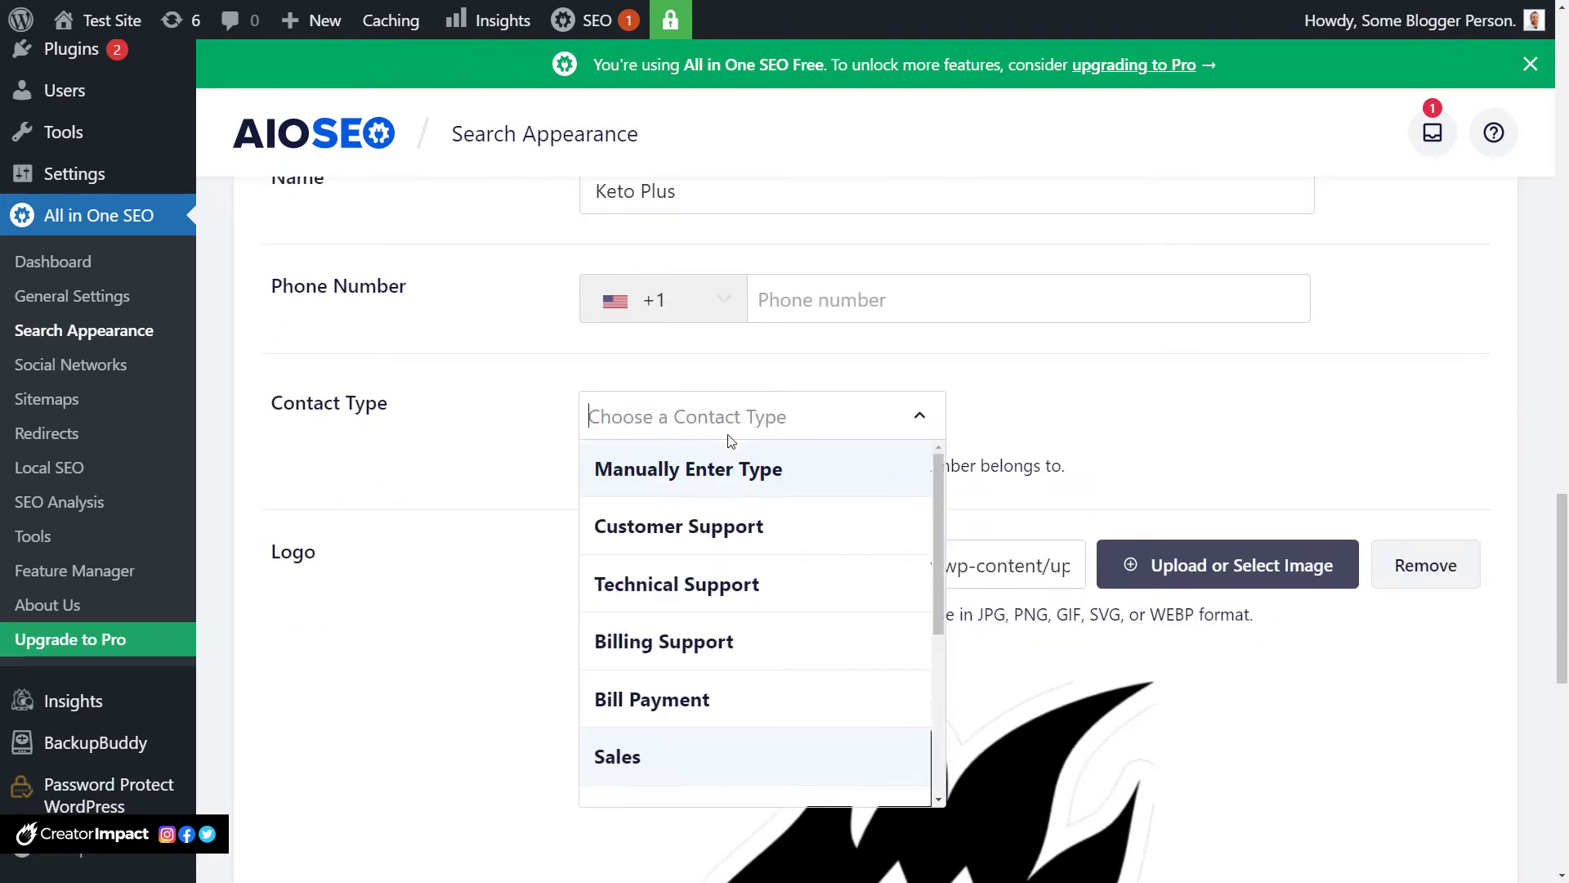
left_click(441, 455)
left_click(593, 418)
scroll(656, 716, "down", 3)
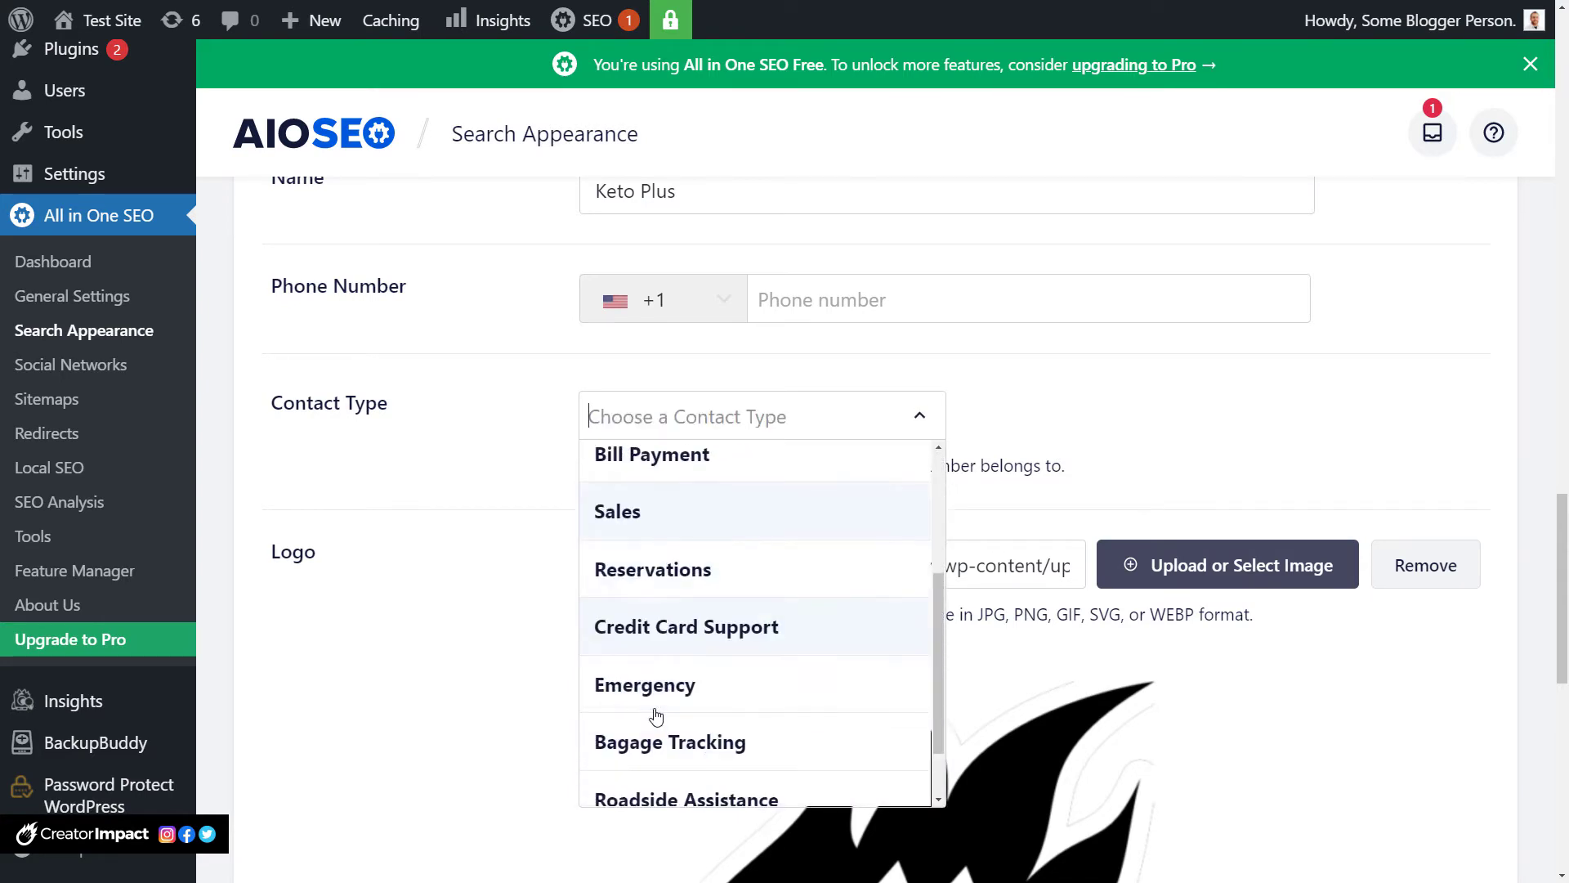
scroll(656, 716, "down", 1)
scroll(658, 715, "up", 4)
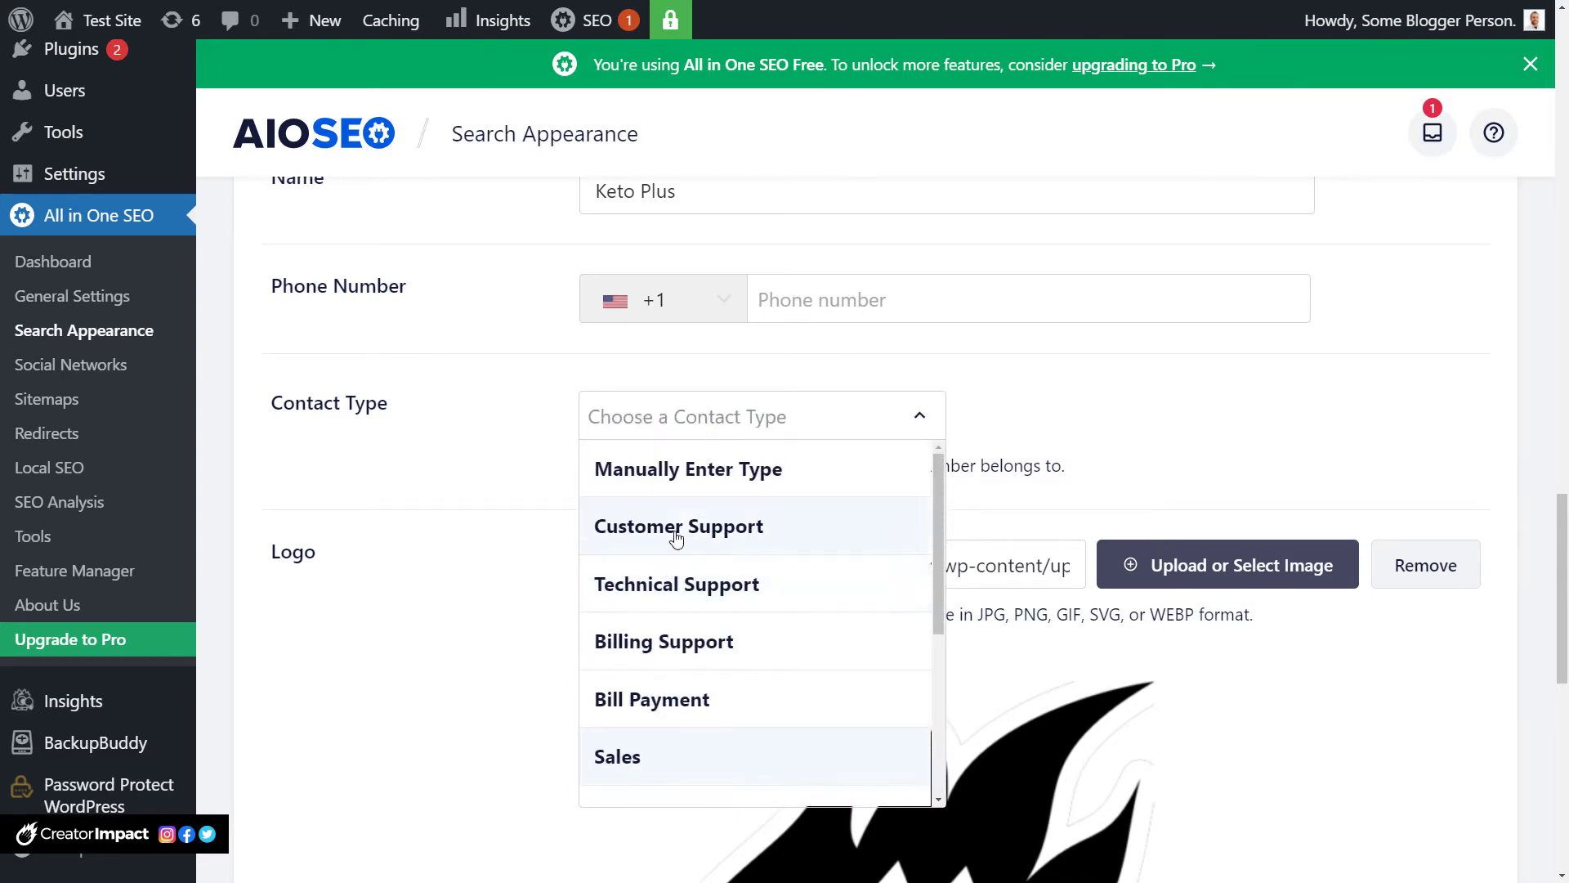
left_click(685, 481)
left_click(641, 550)
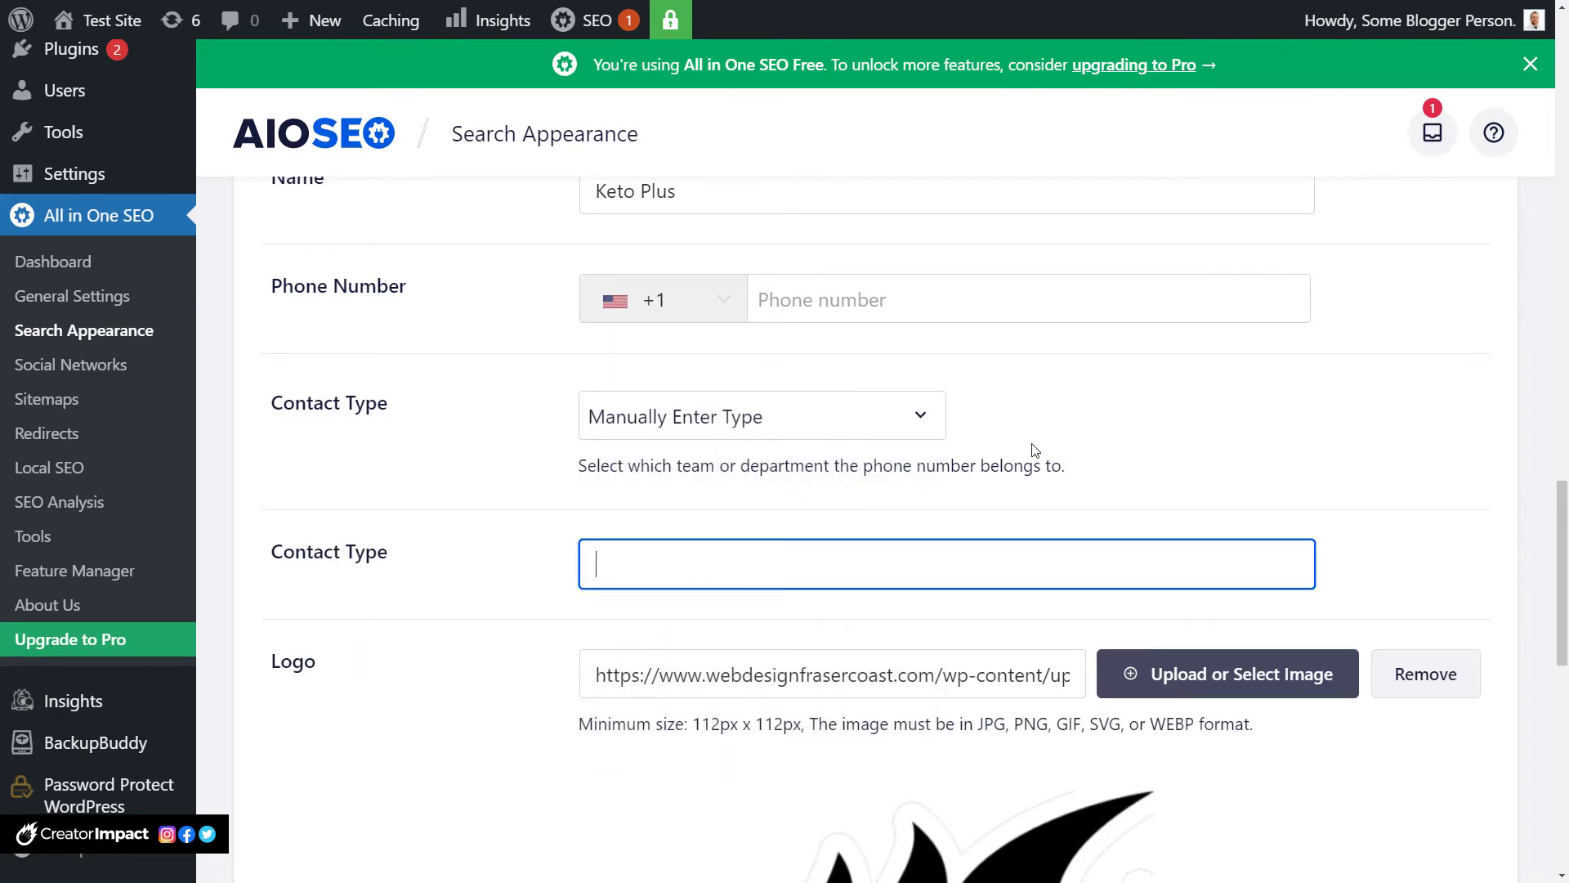
type("CEO")
left_click(1325, 481)
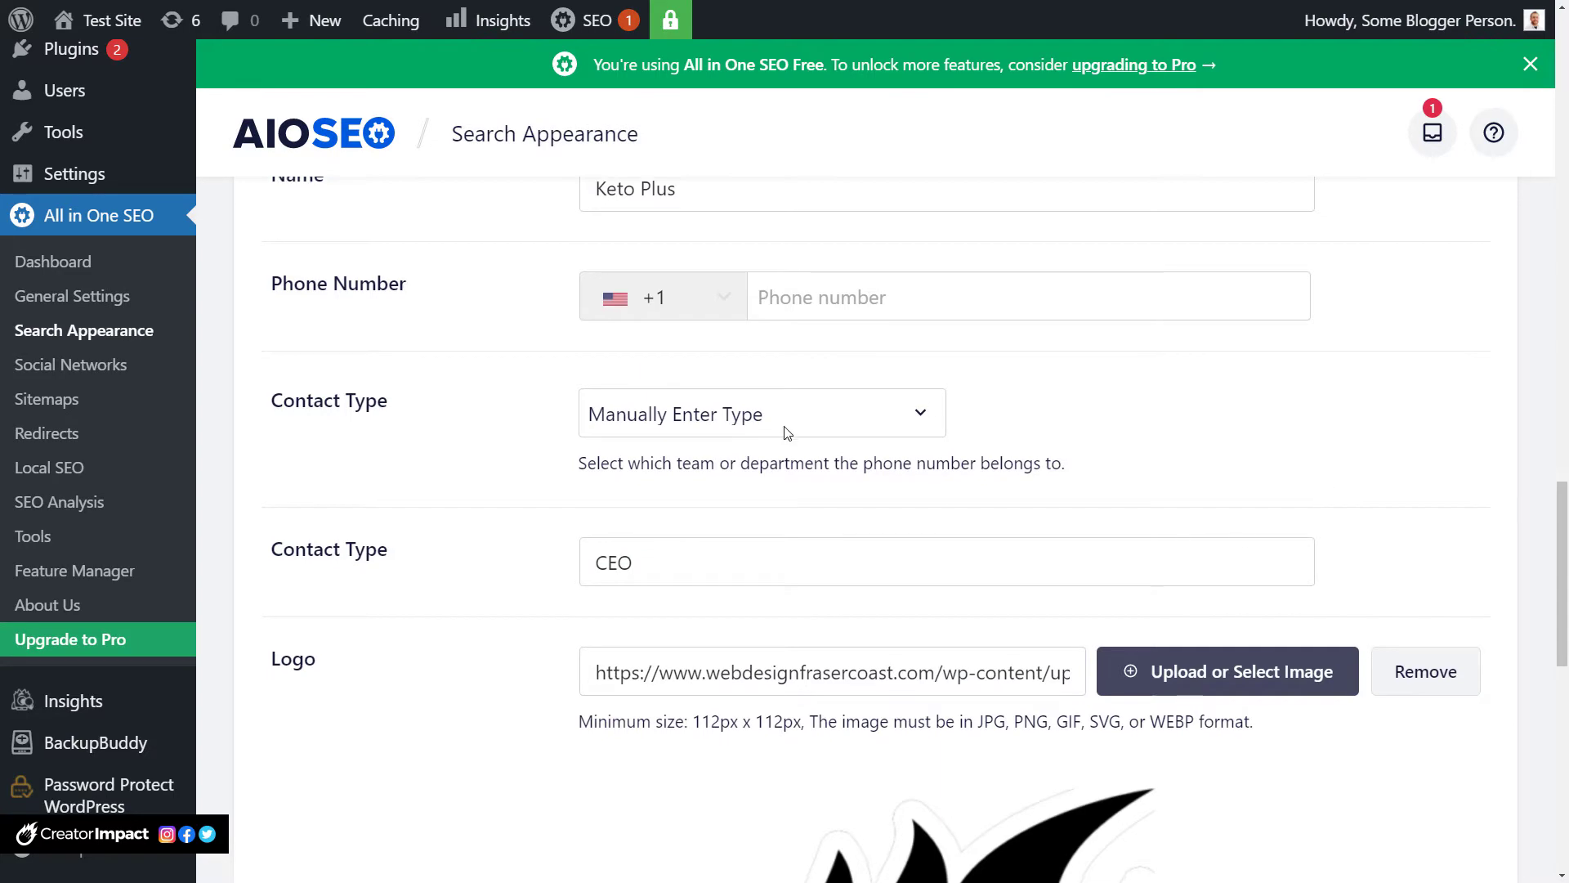
Save the changes made to the Search Appearance global settings.
scroll(787, 433, "down", 2)
scroll(756, 463, "down", 5)
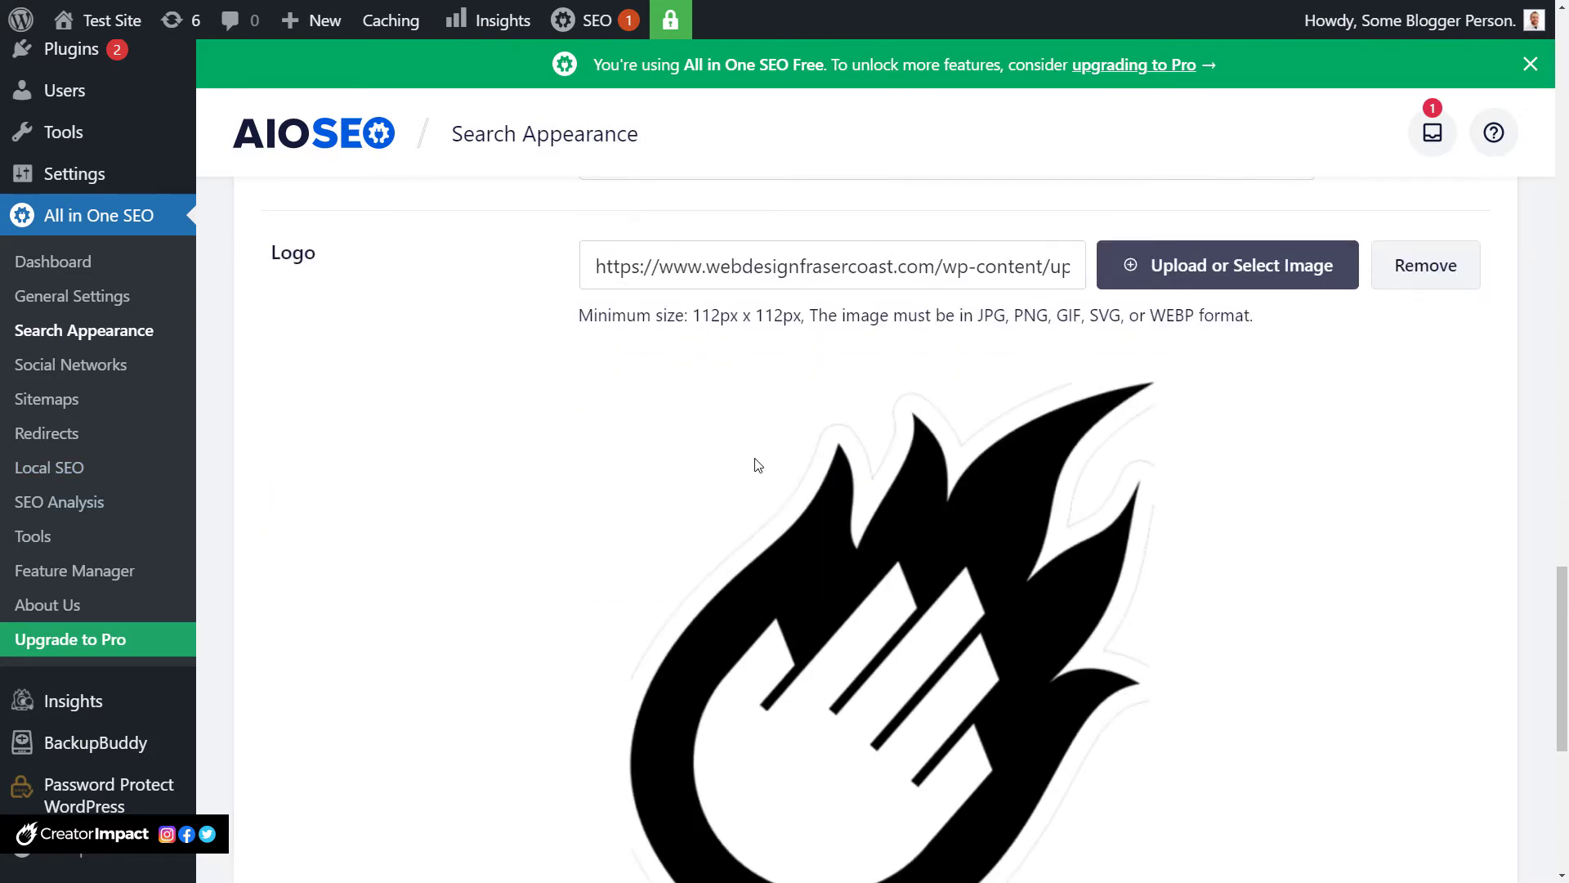
scroll(735, 597, "up", 2)
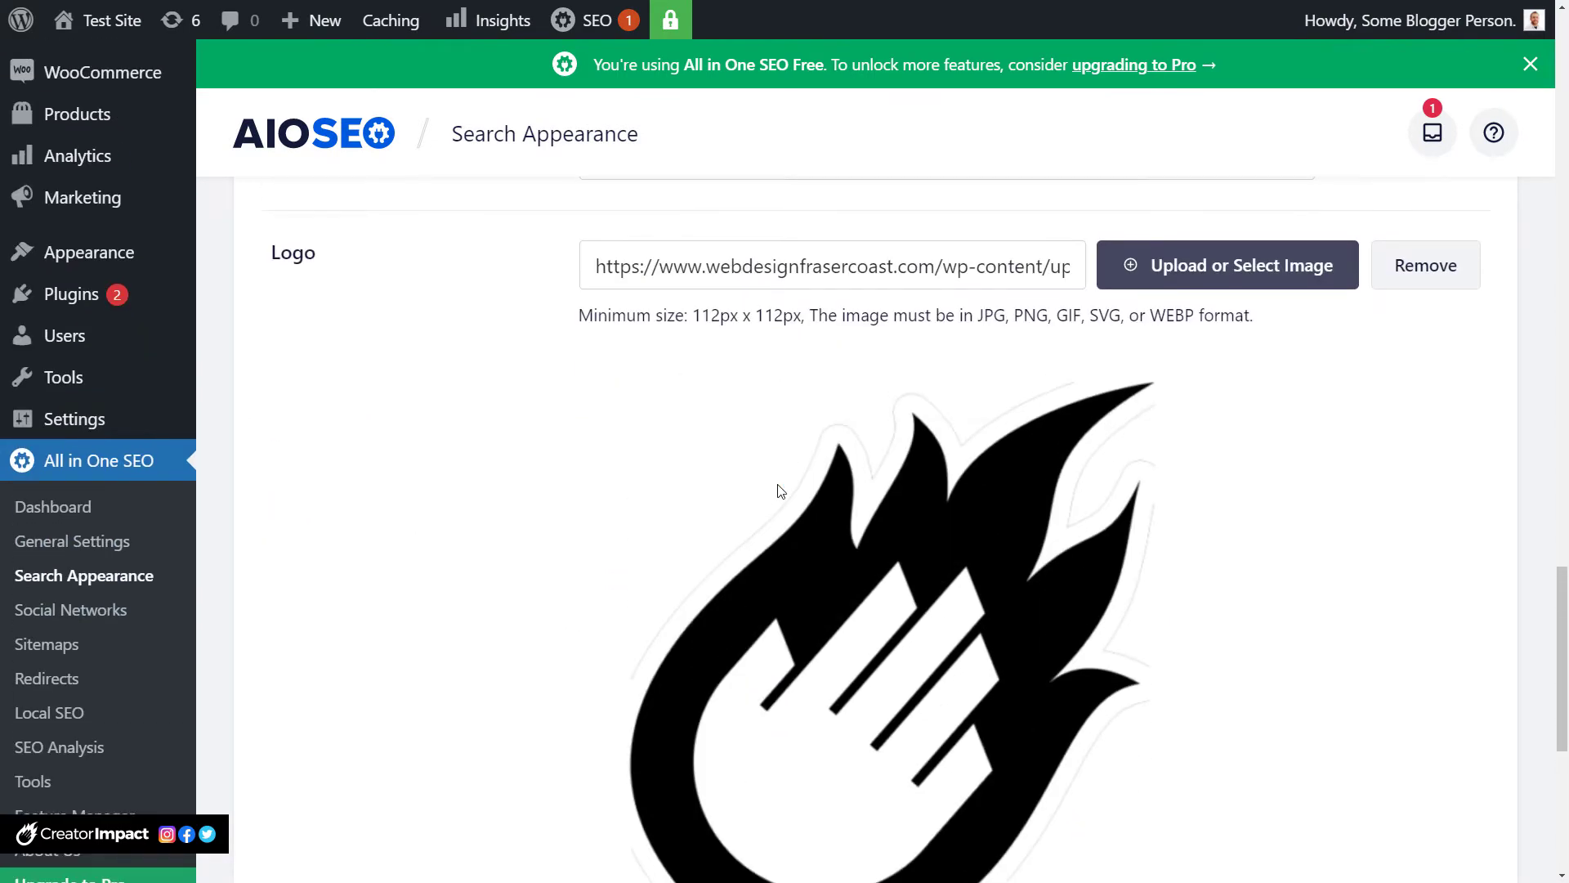
scroll(776, 486, "down", 3)
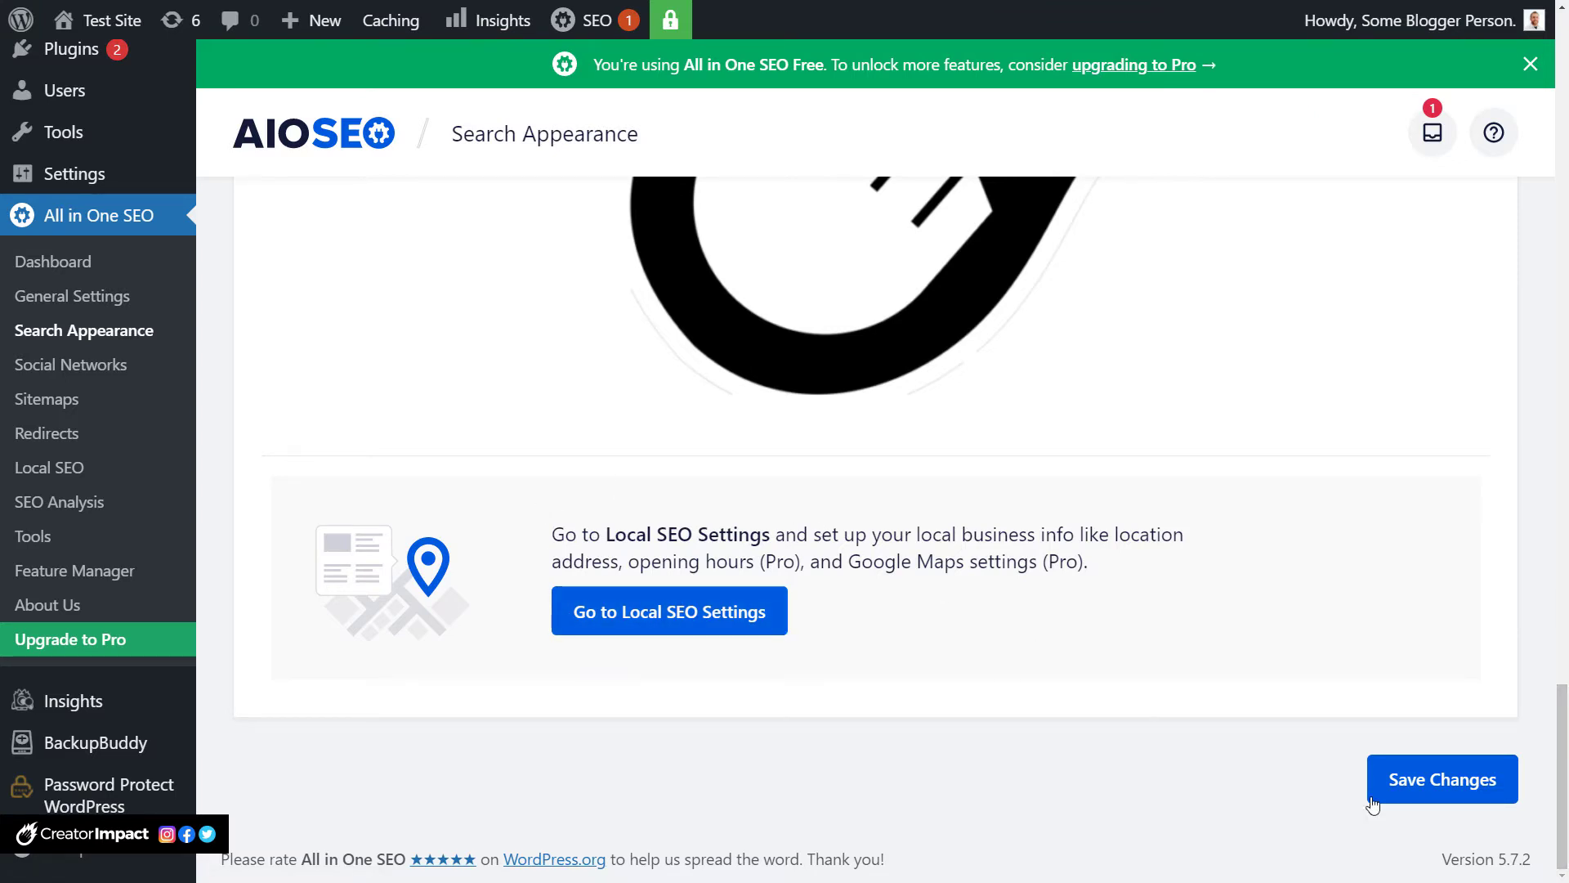
left_click_drag(1562, 784, 1562, 221)
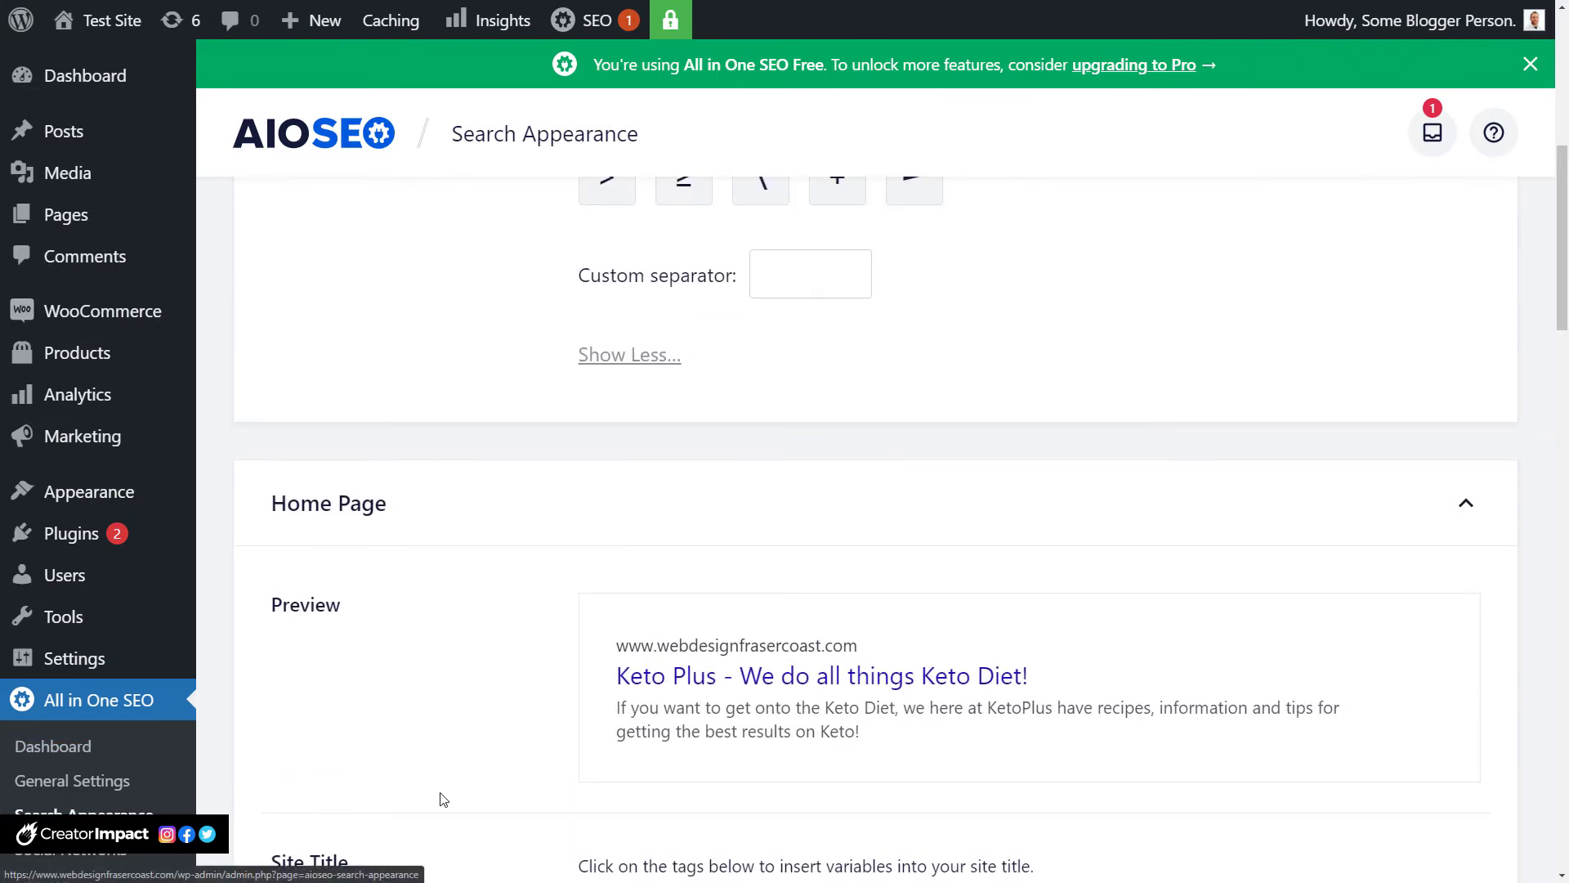
scroll(438, 799, "up", 8)
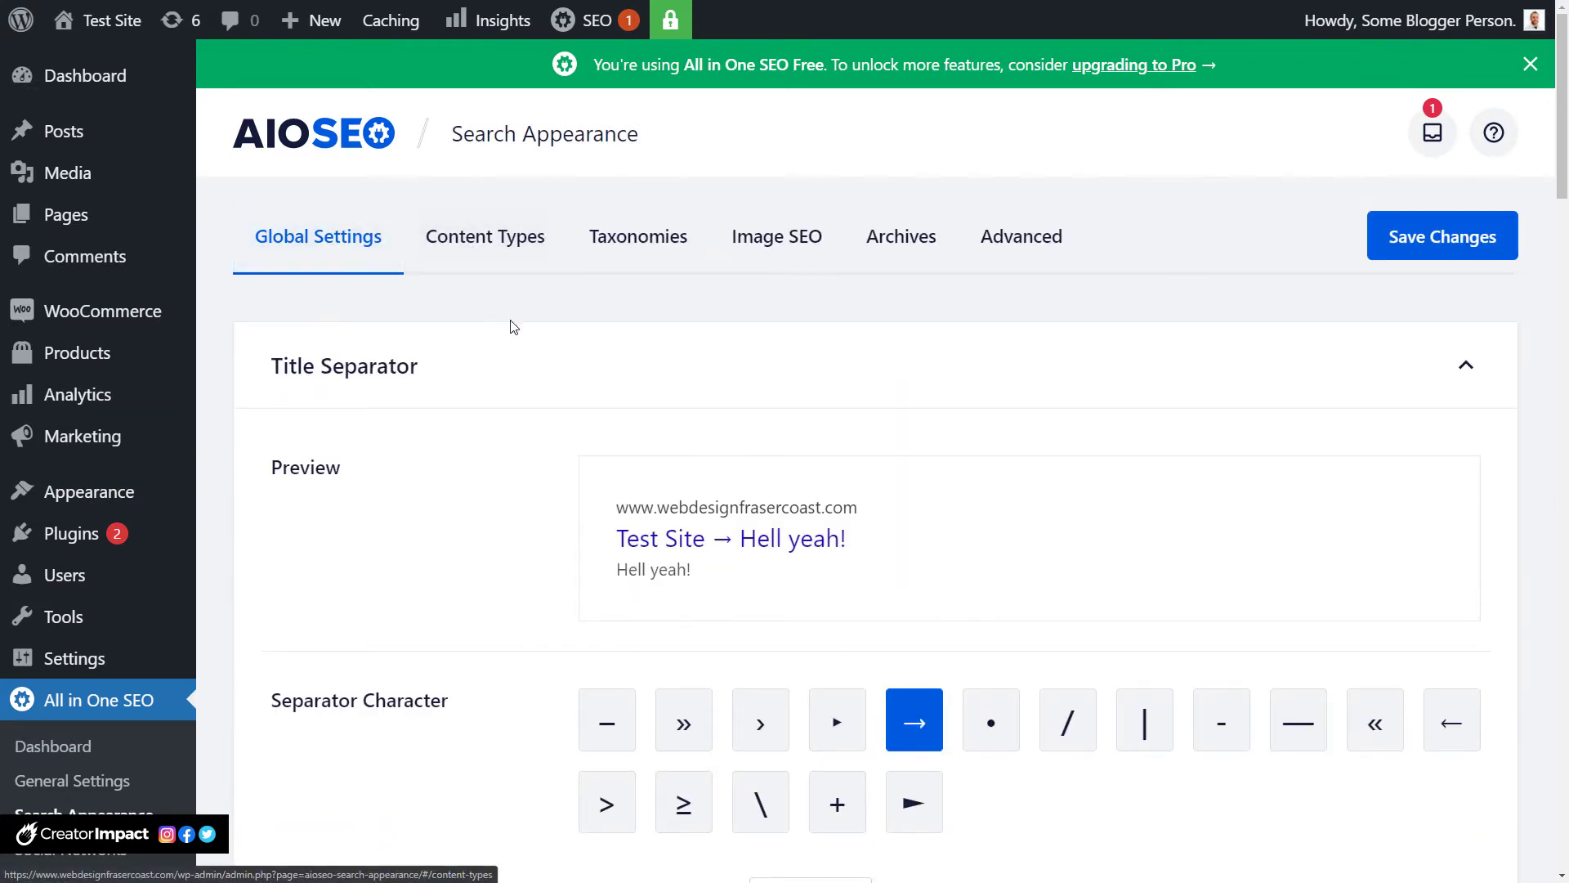
scroll(641, 490, "down", 10)
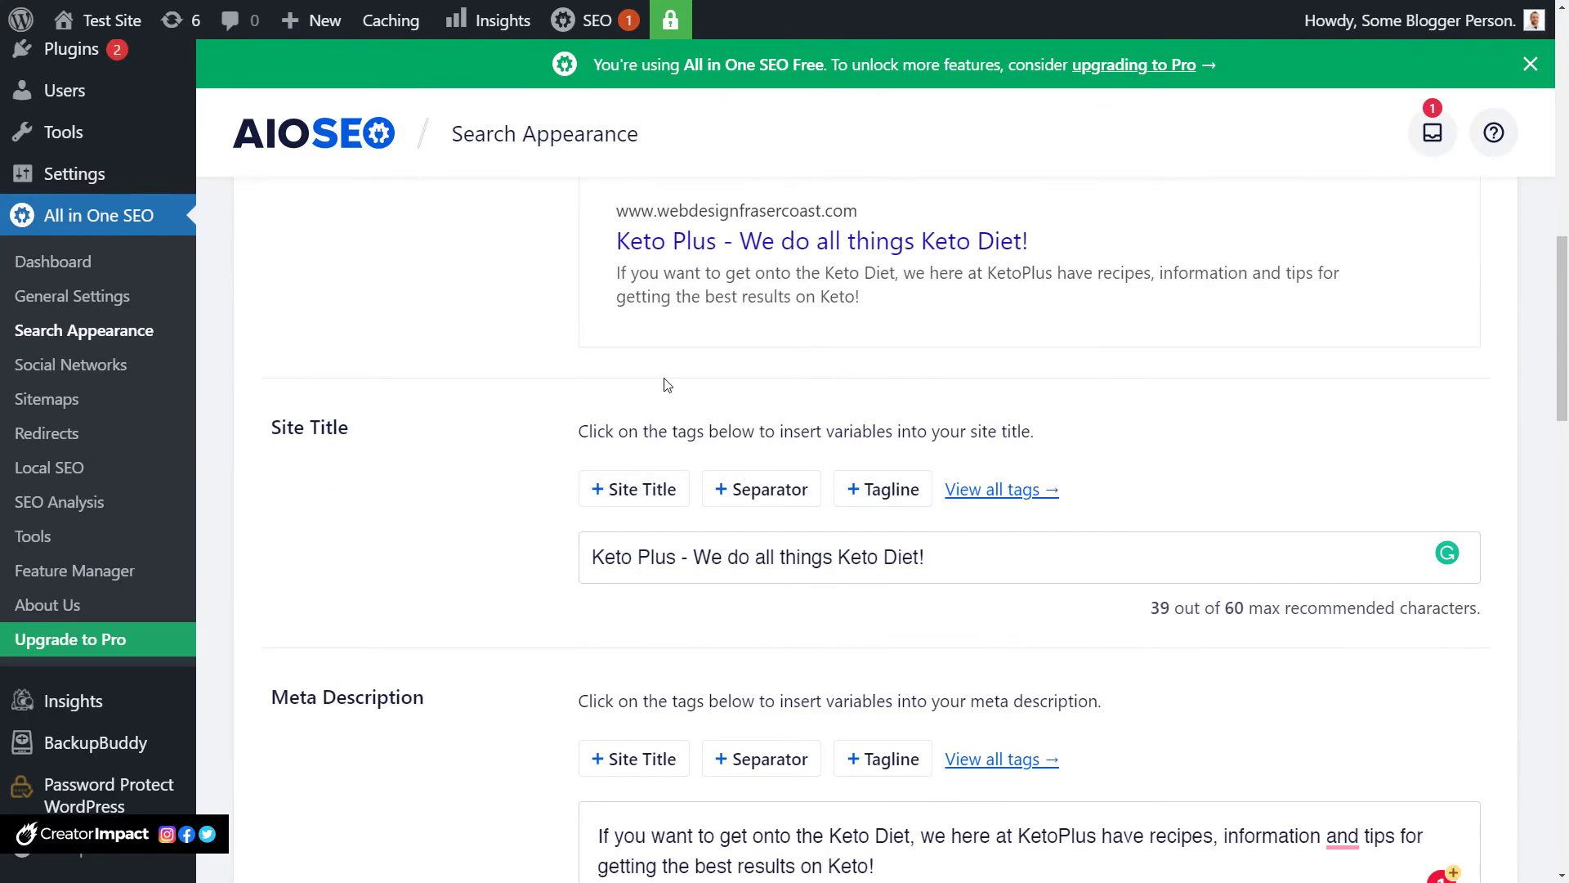
scroll(665, 439, "down", 6)
scroll(730, 477, "down", 15)
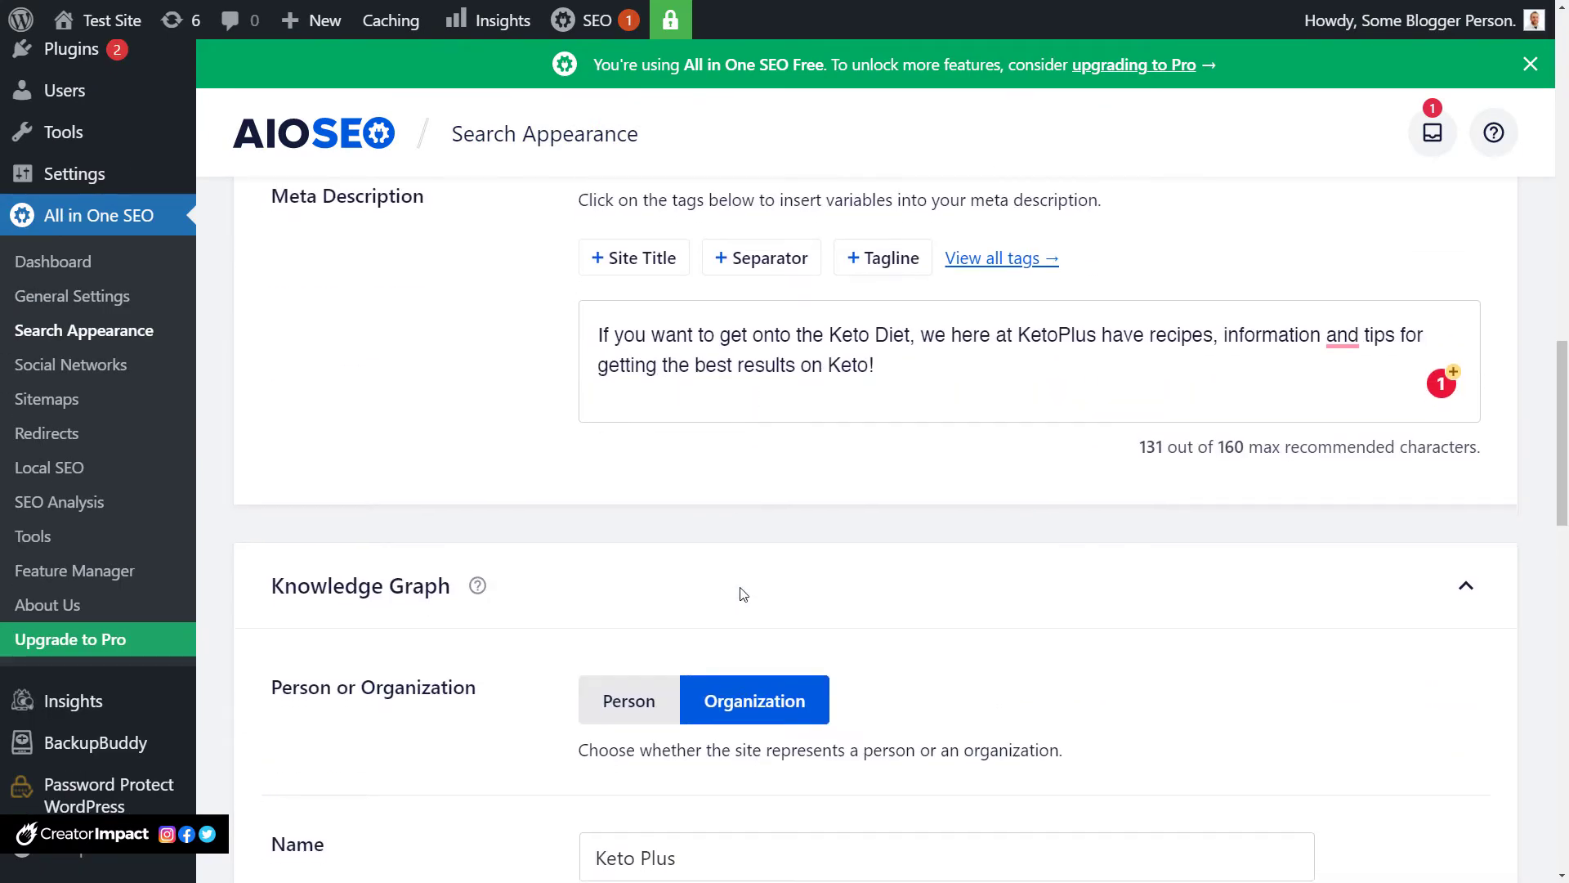
scroll(745, 642, "down", 2)
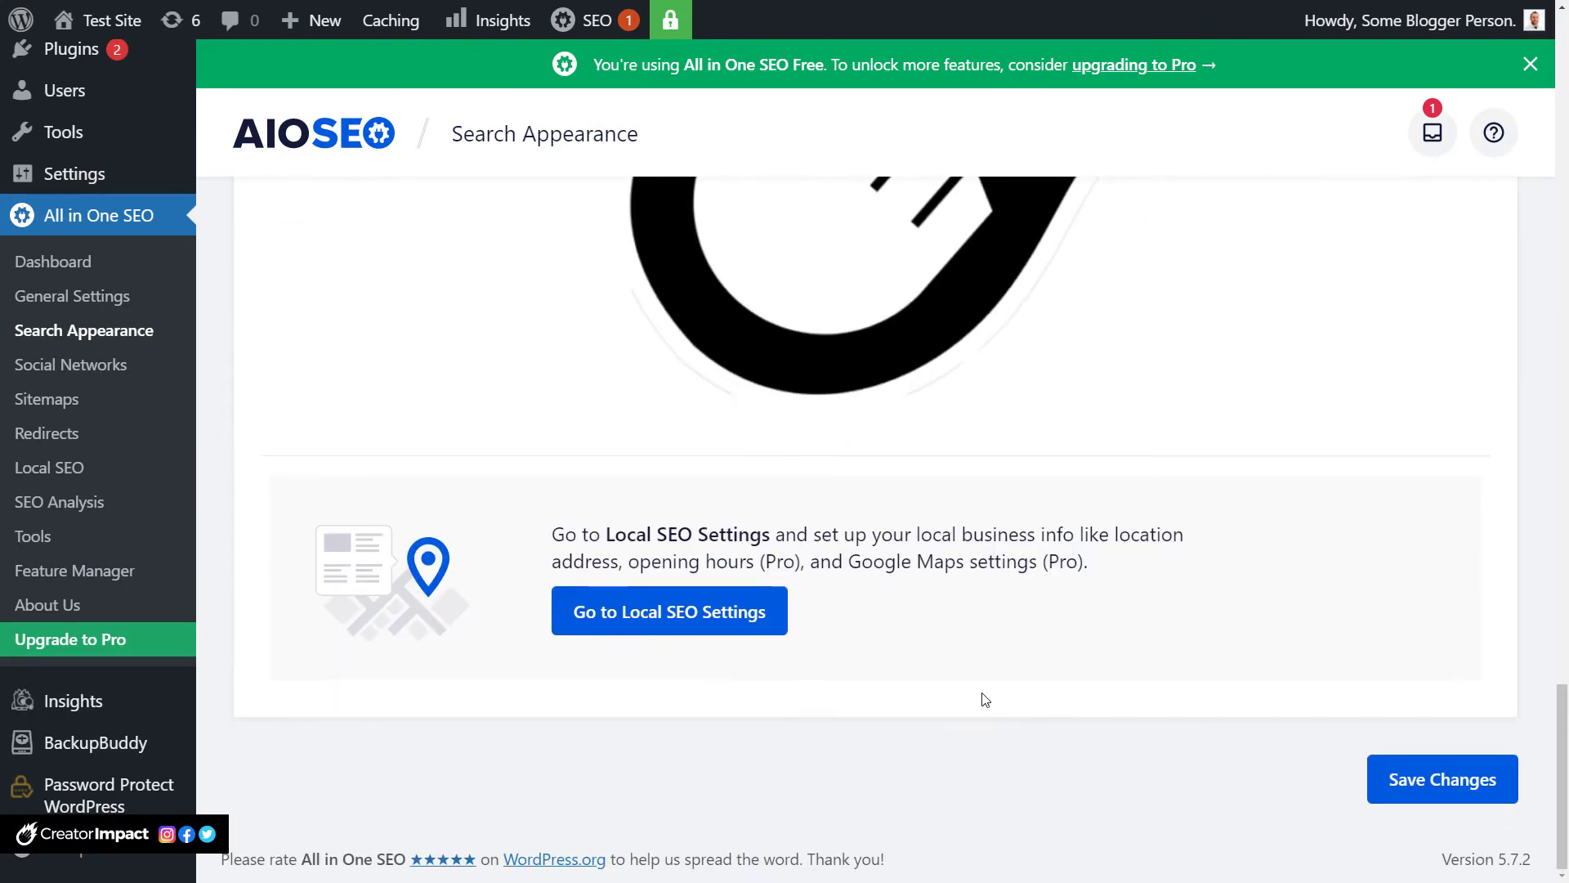
left_click(1424, 785)
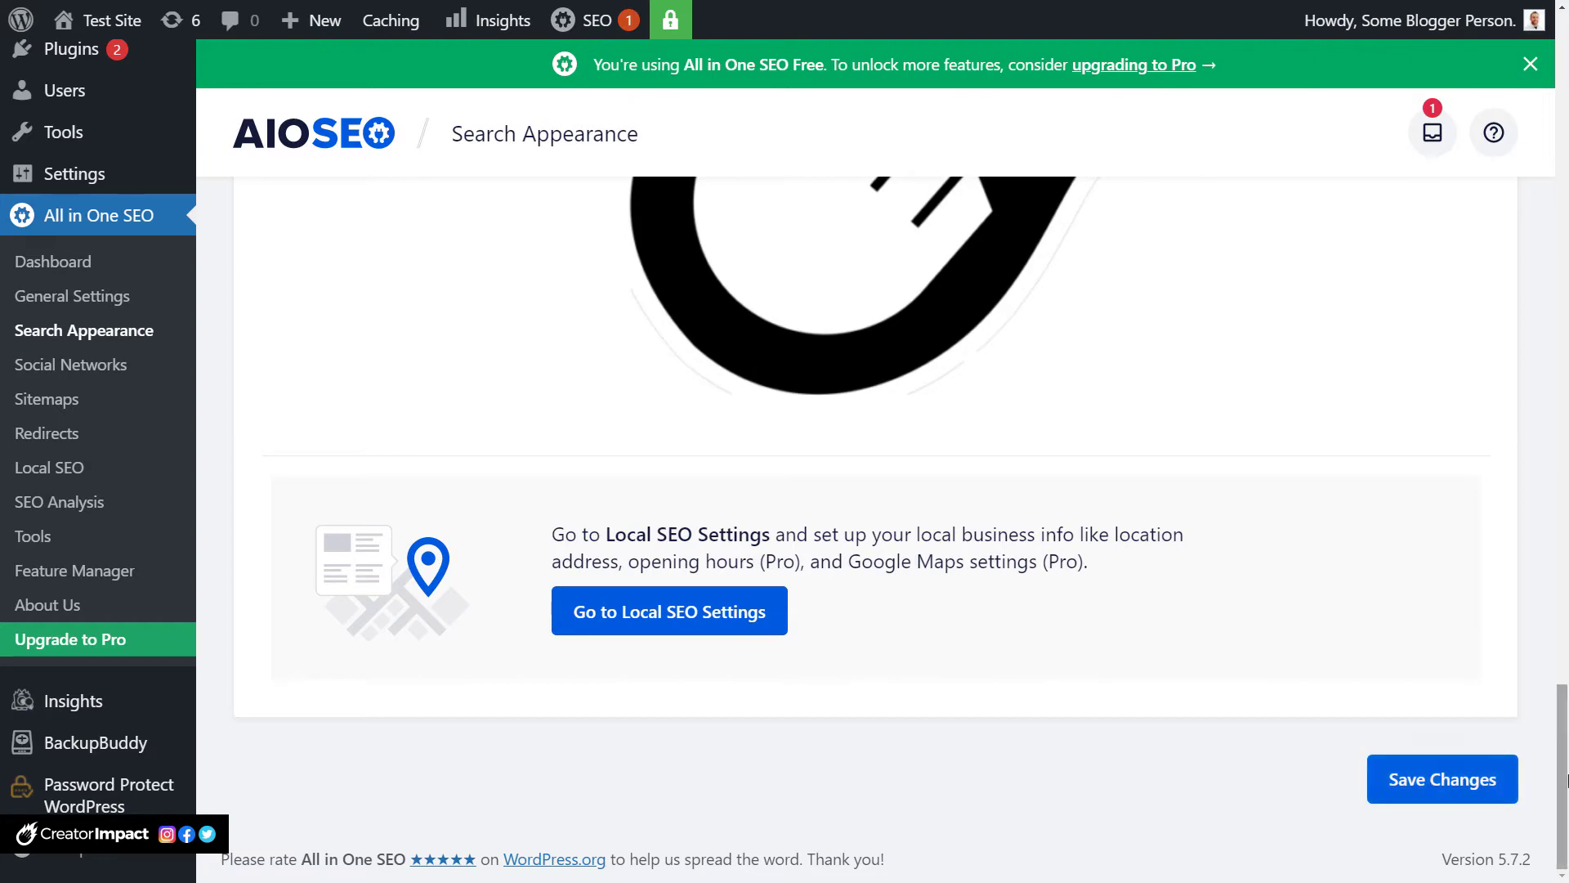
Open the Content Types settings of Search Appearance and collapse the Posts, Pages and Products sections.
left_click_drag(1567, 782, 1566, 64)
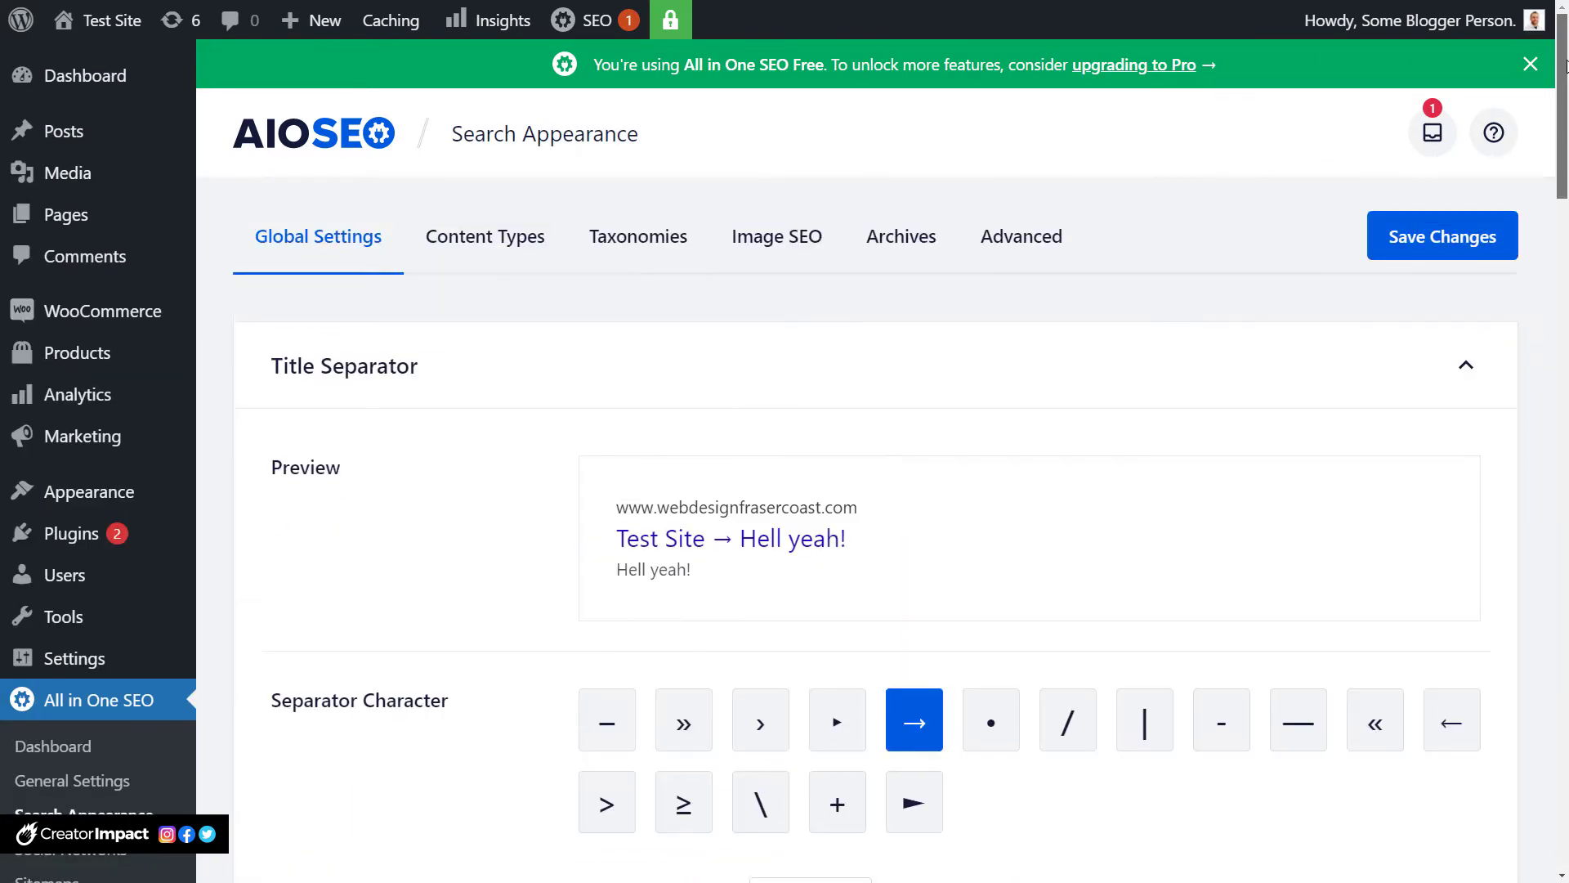
left_click(493, 238)
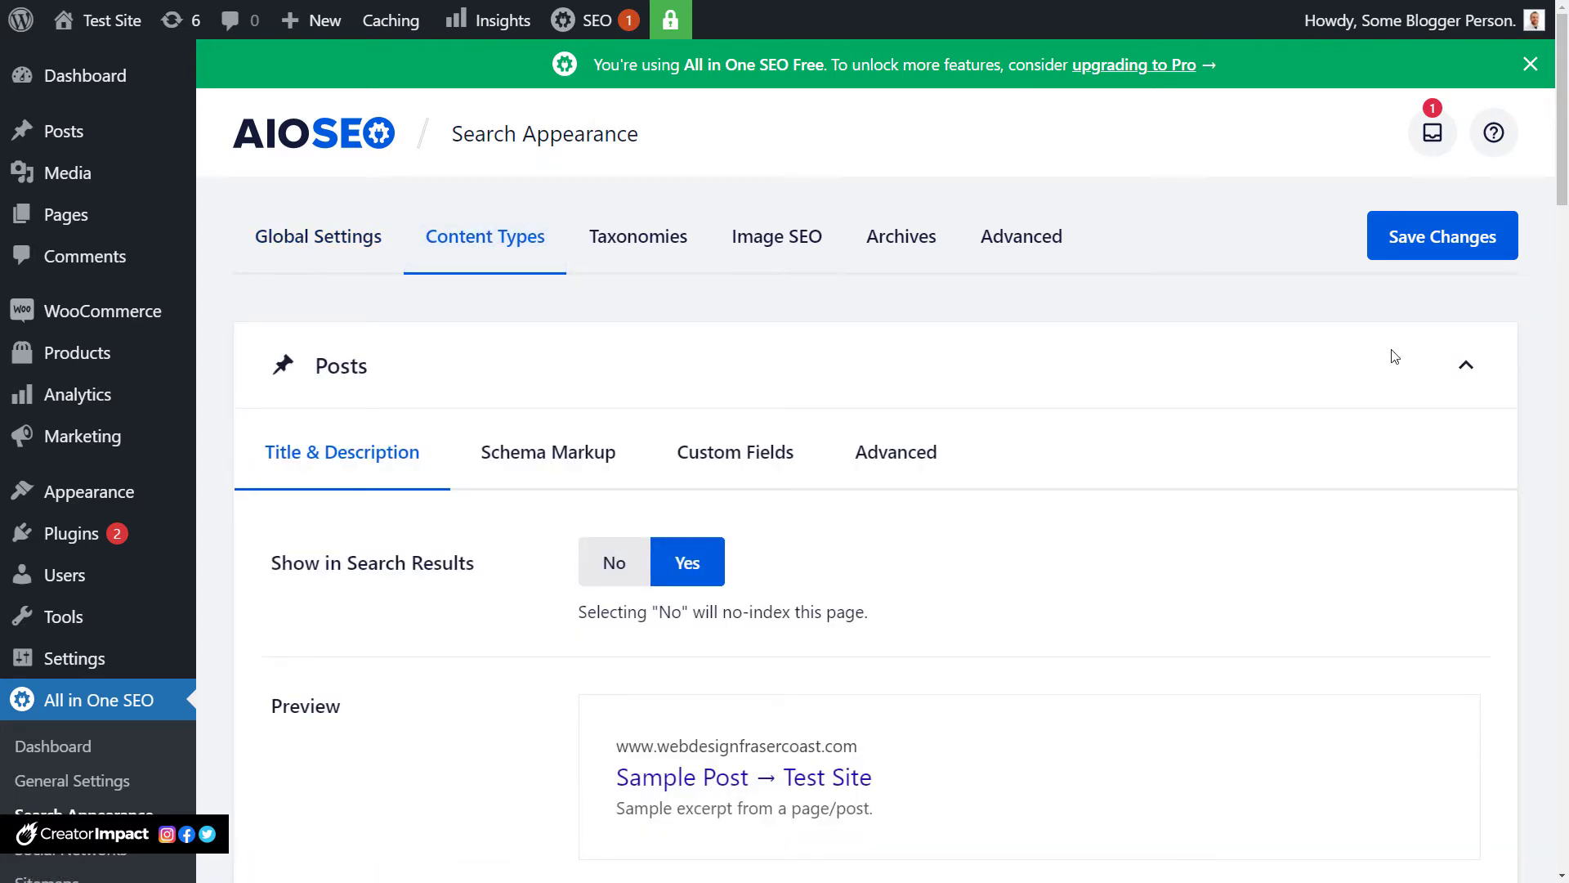
left_click(1466, 369)
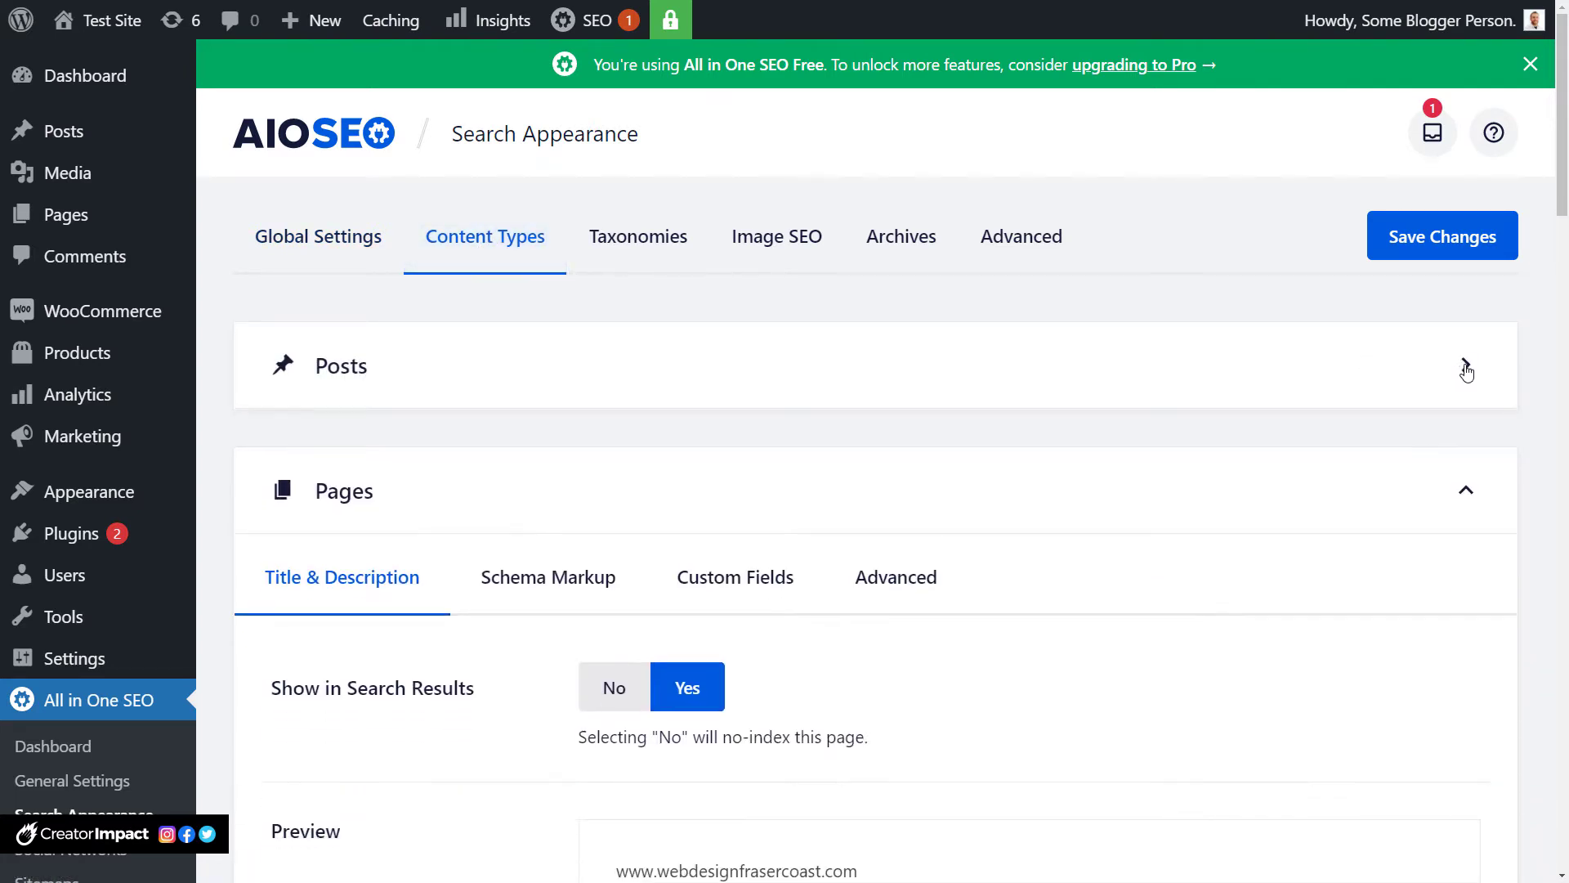
left_click(1468, 495)
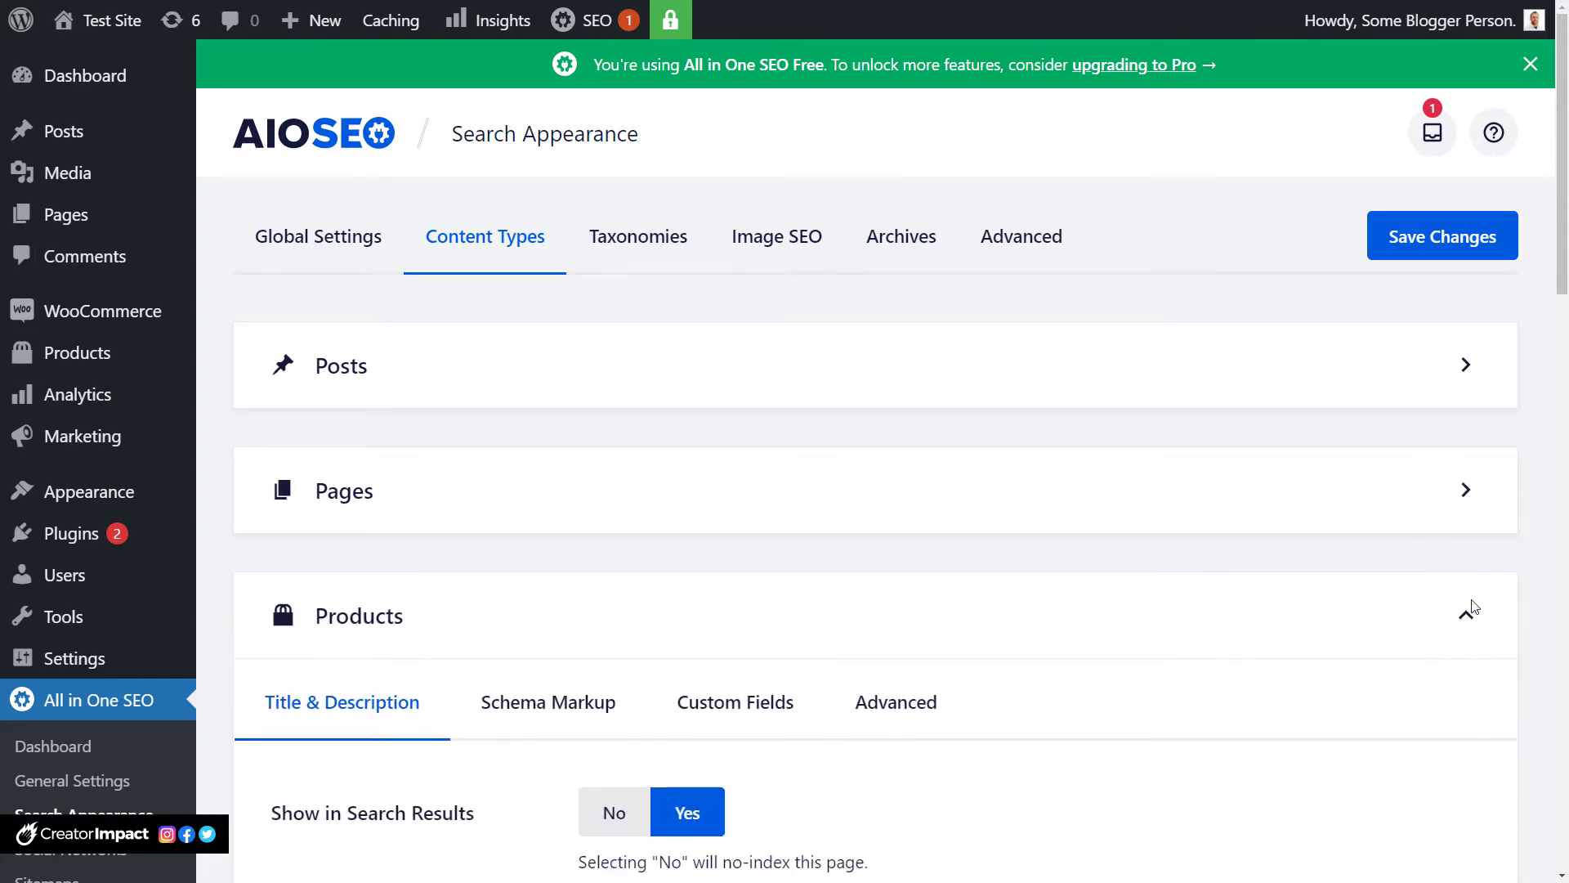
left_click(1467, 617)
scroll(1075, 491, "down", 4)
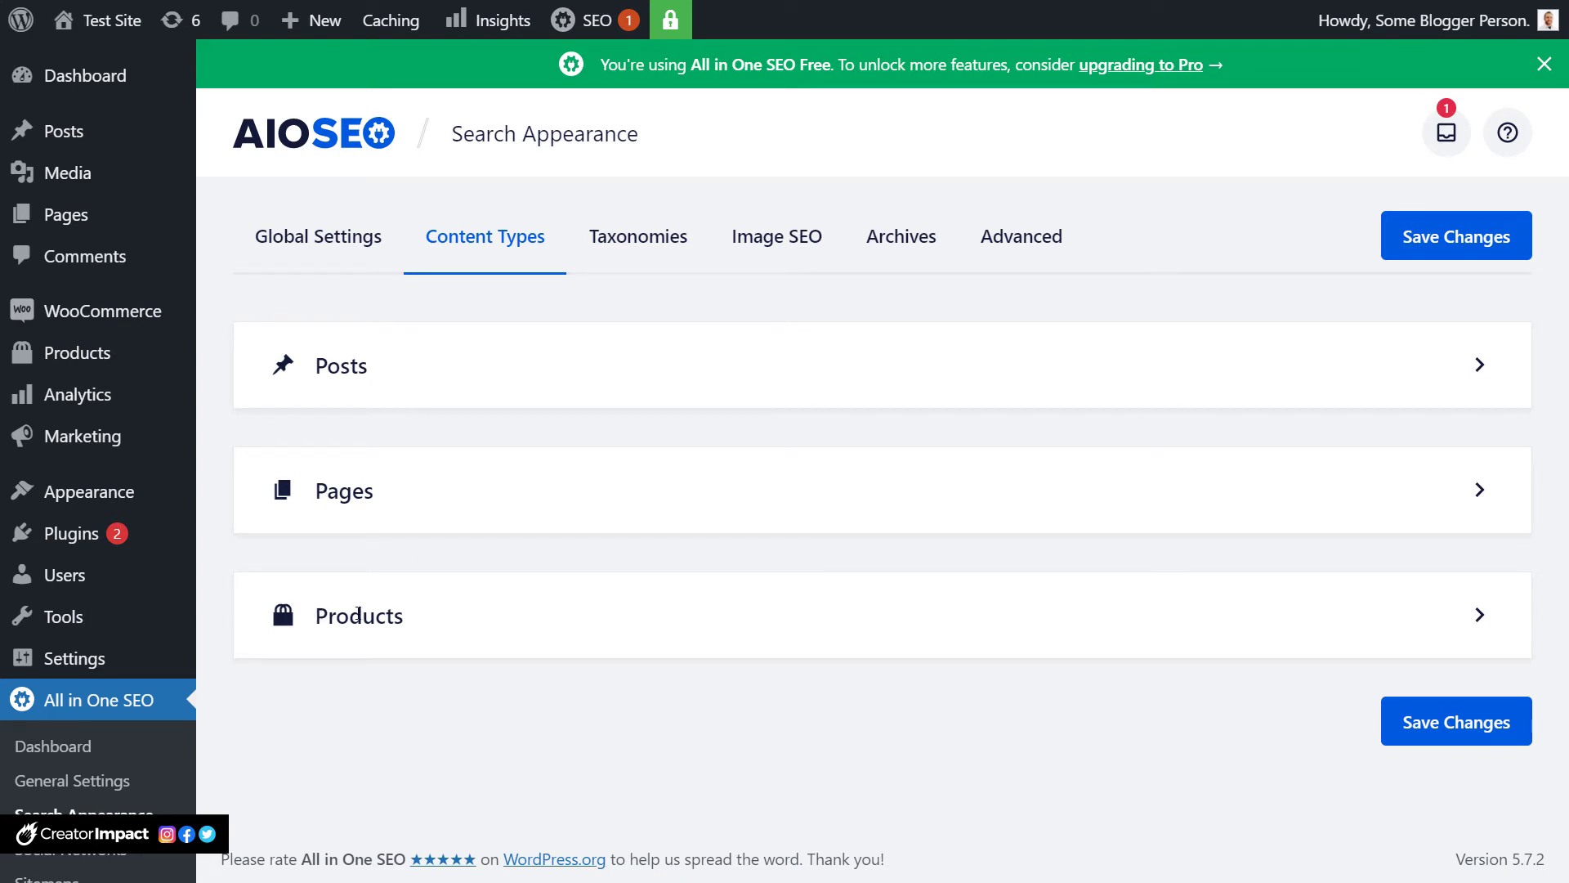
Expand the Posts section, switch Show in Search Results to No, and set it back to Yes.
left_click(1480, 377)
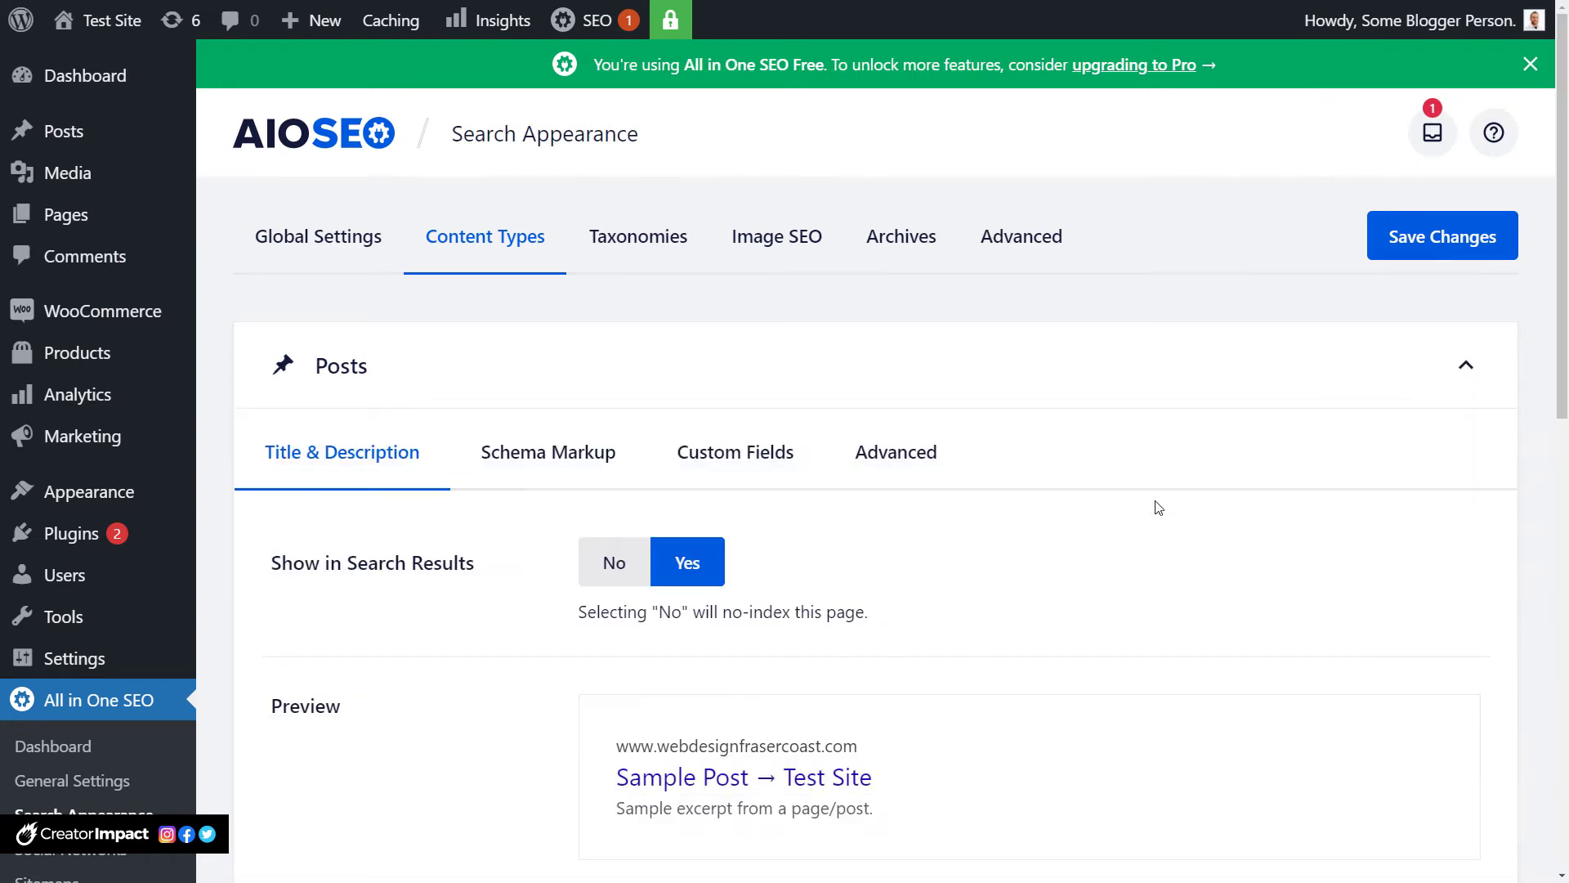
scroll(1097, 521, "down", 2)
scroll(1100, 521, "down", 1)
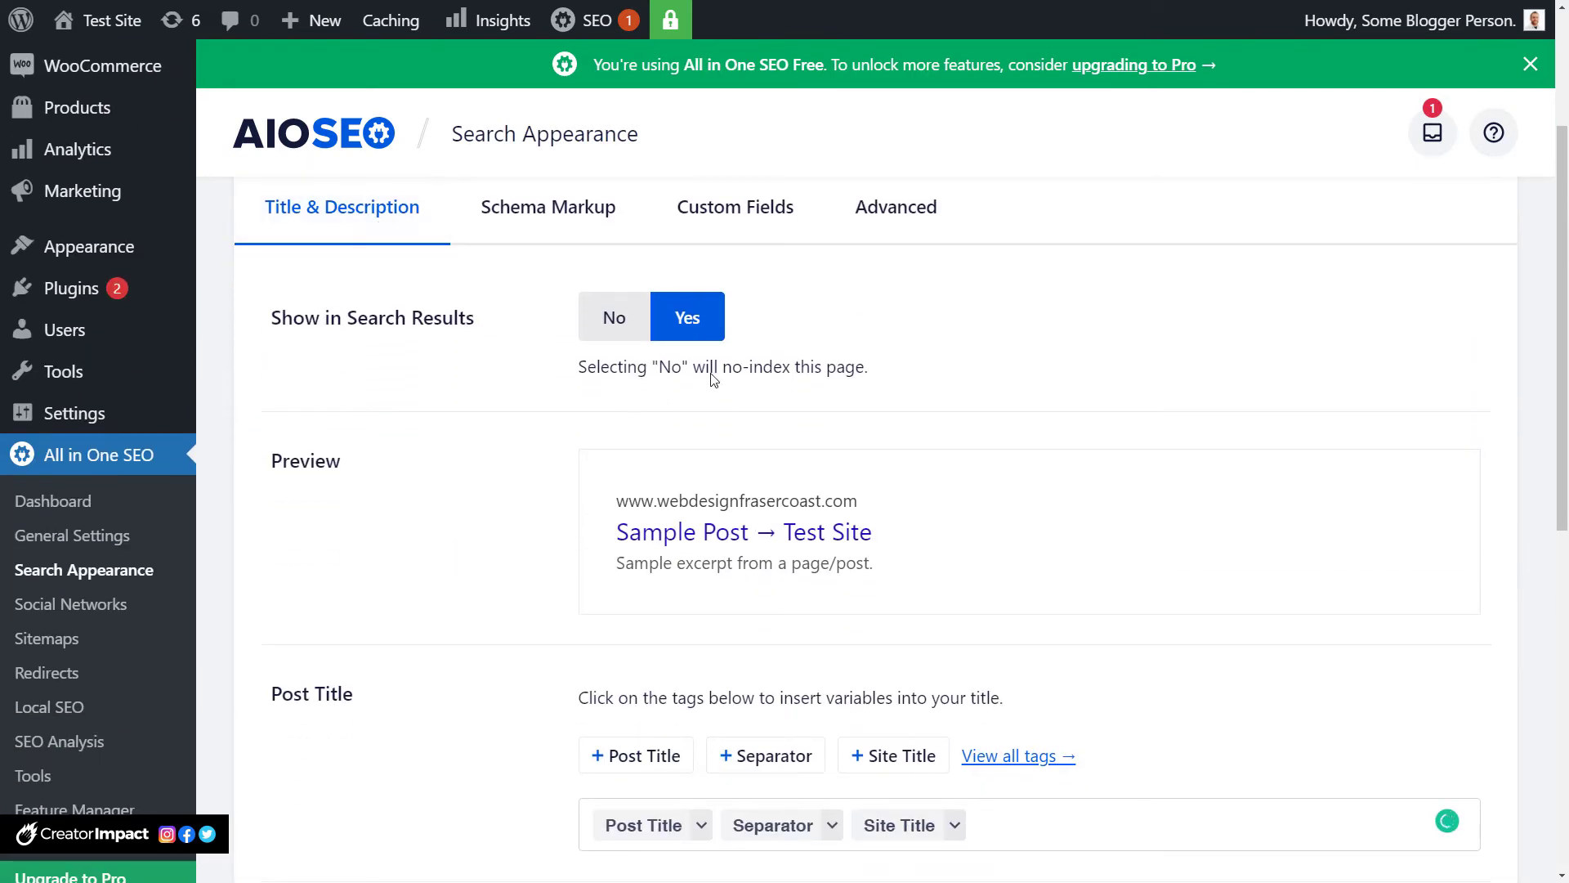
left_click(616, 320)
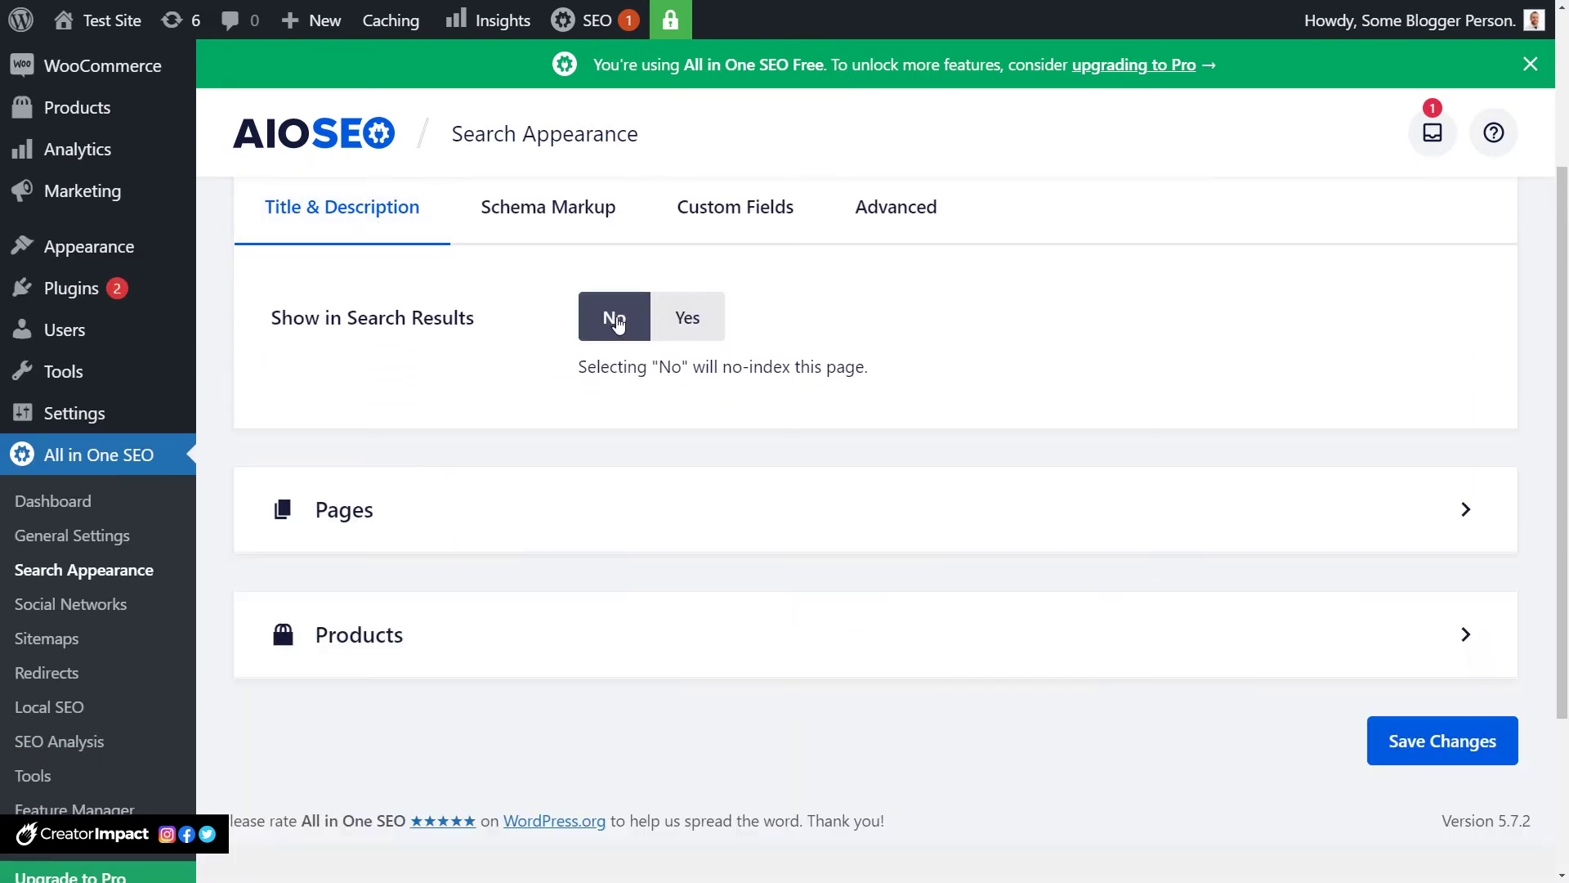
left_click(672, 322)
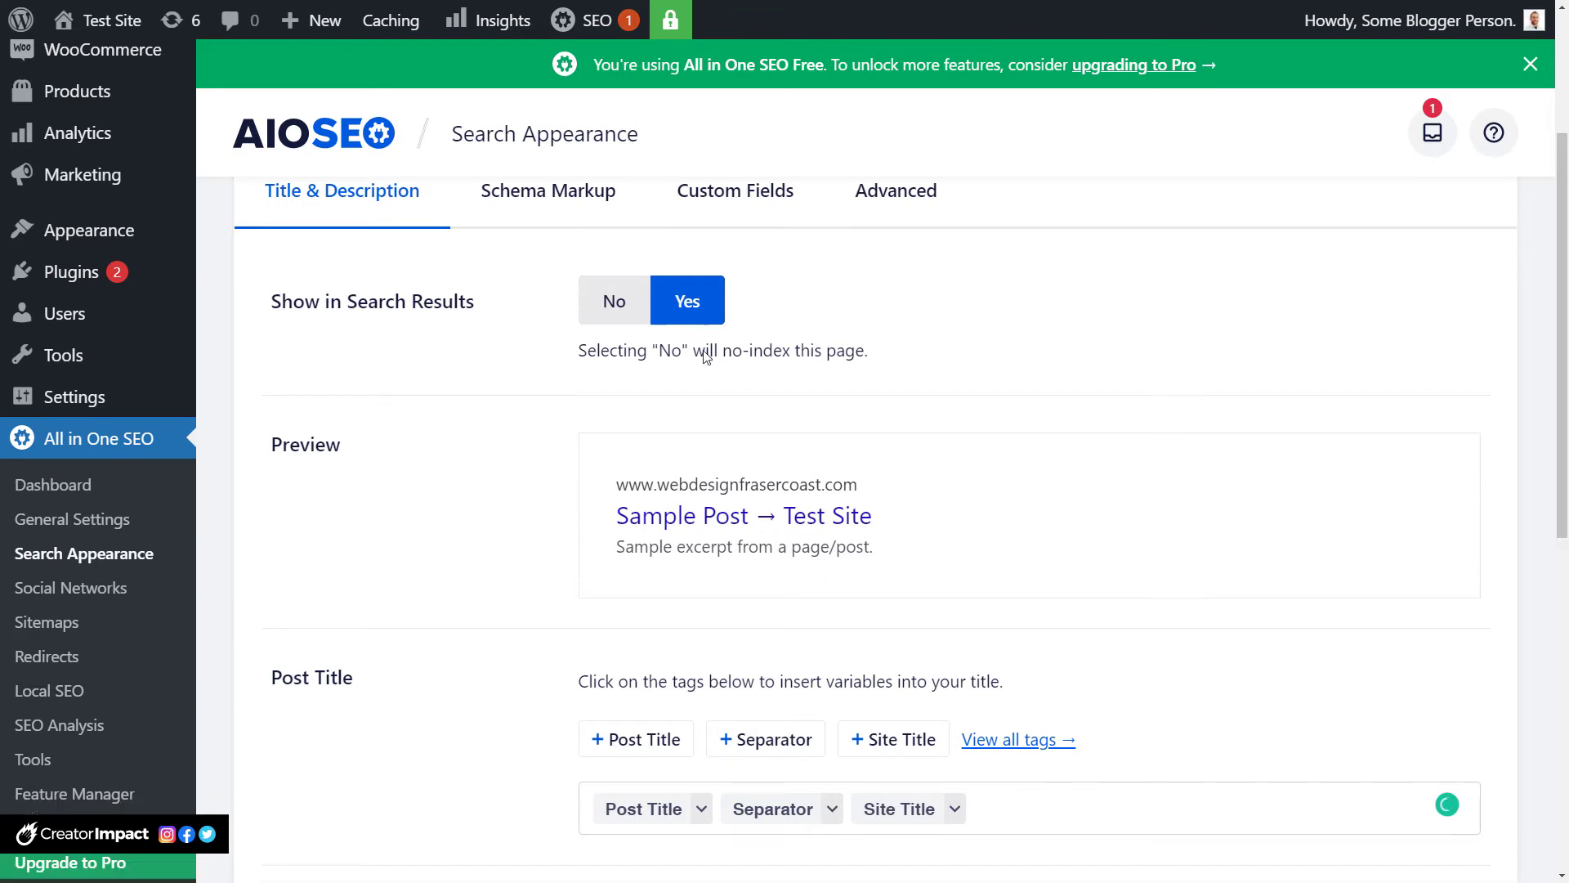
Remove the Separator and Site Title tags from the Post Title format and check the preview.
scroll(525, 297, "down", 3)
scroll(559, 295, "down", 2)
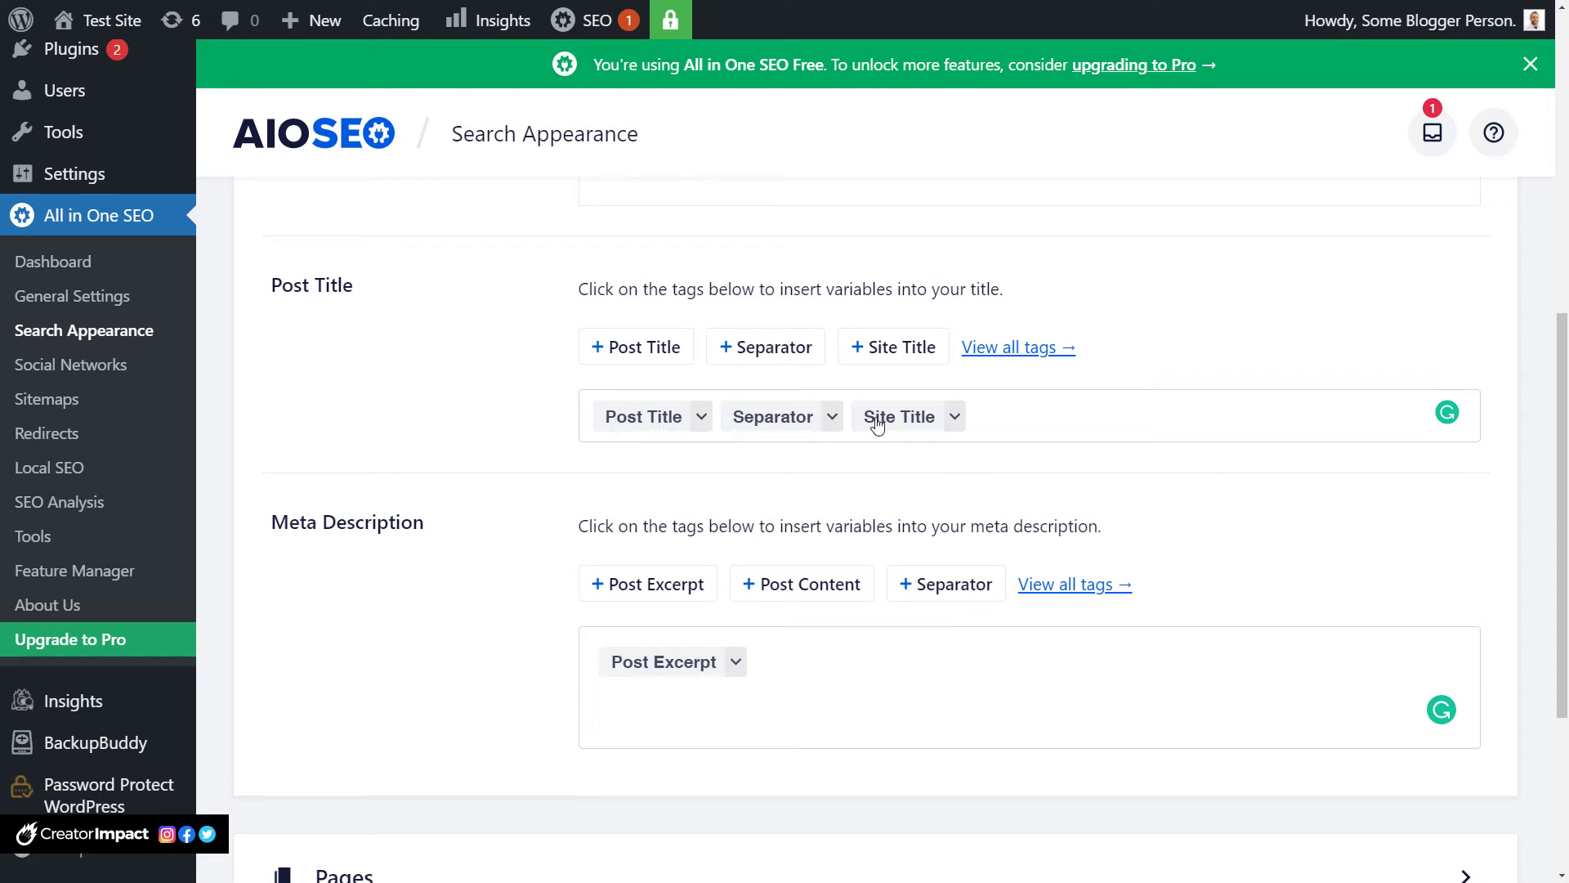
left_click(1008, 419)
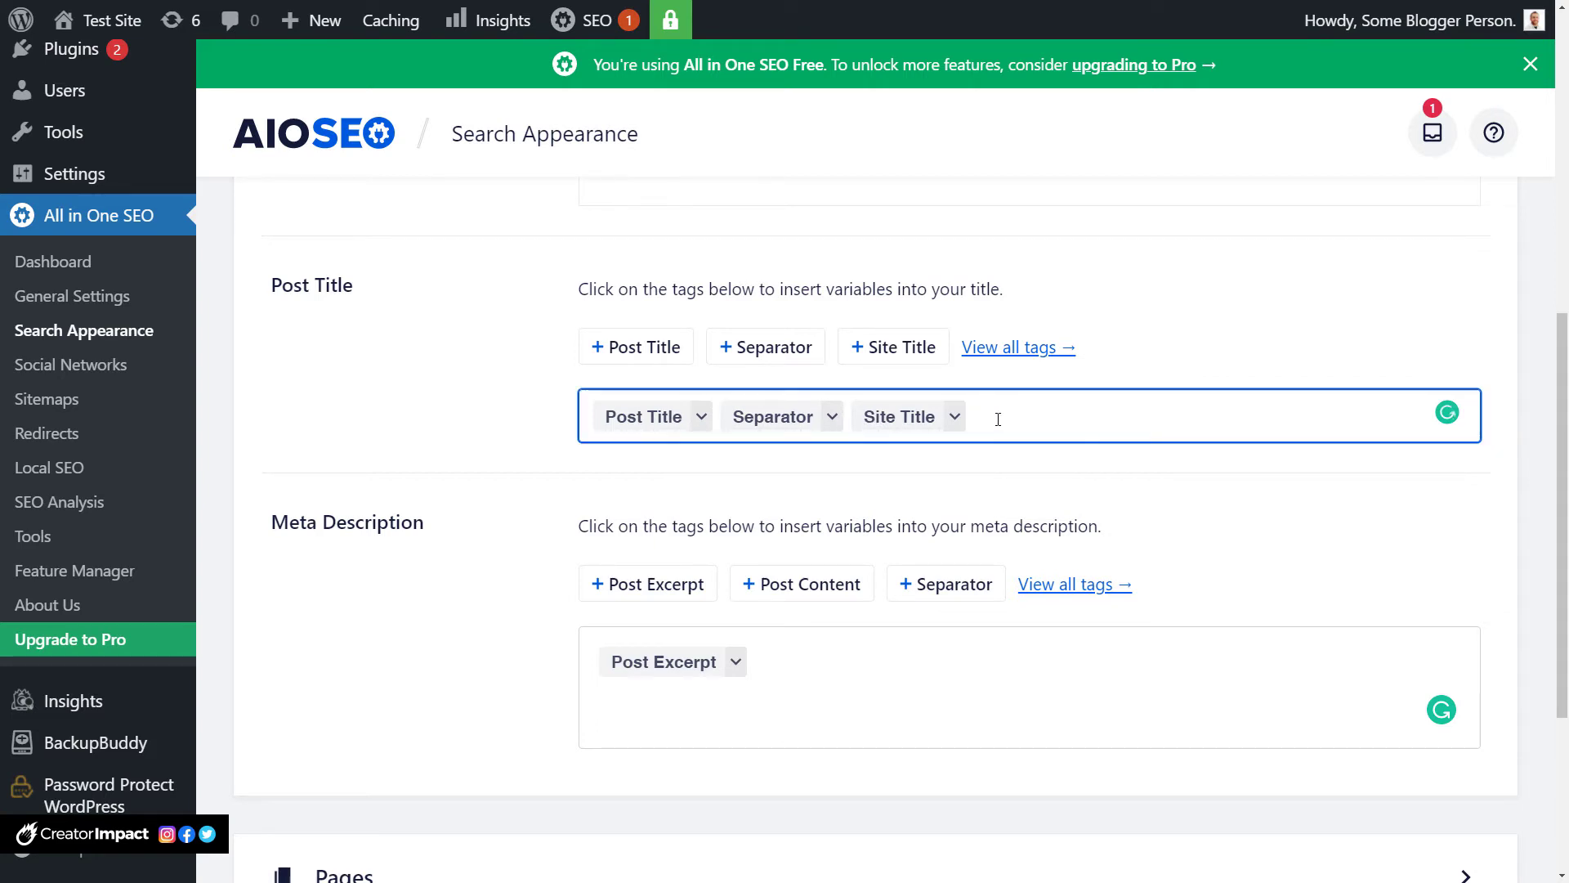
key("BackSpace")
key("BackSpace")
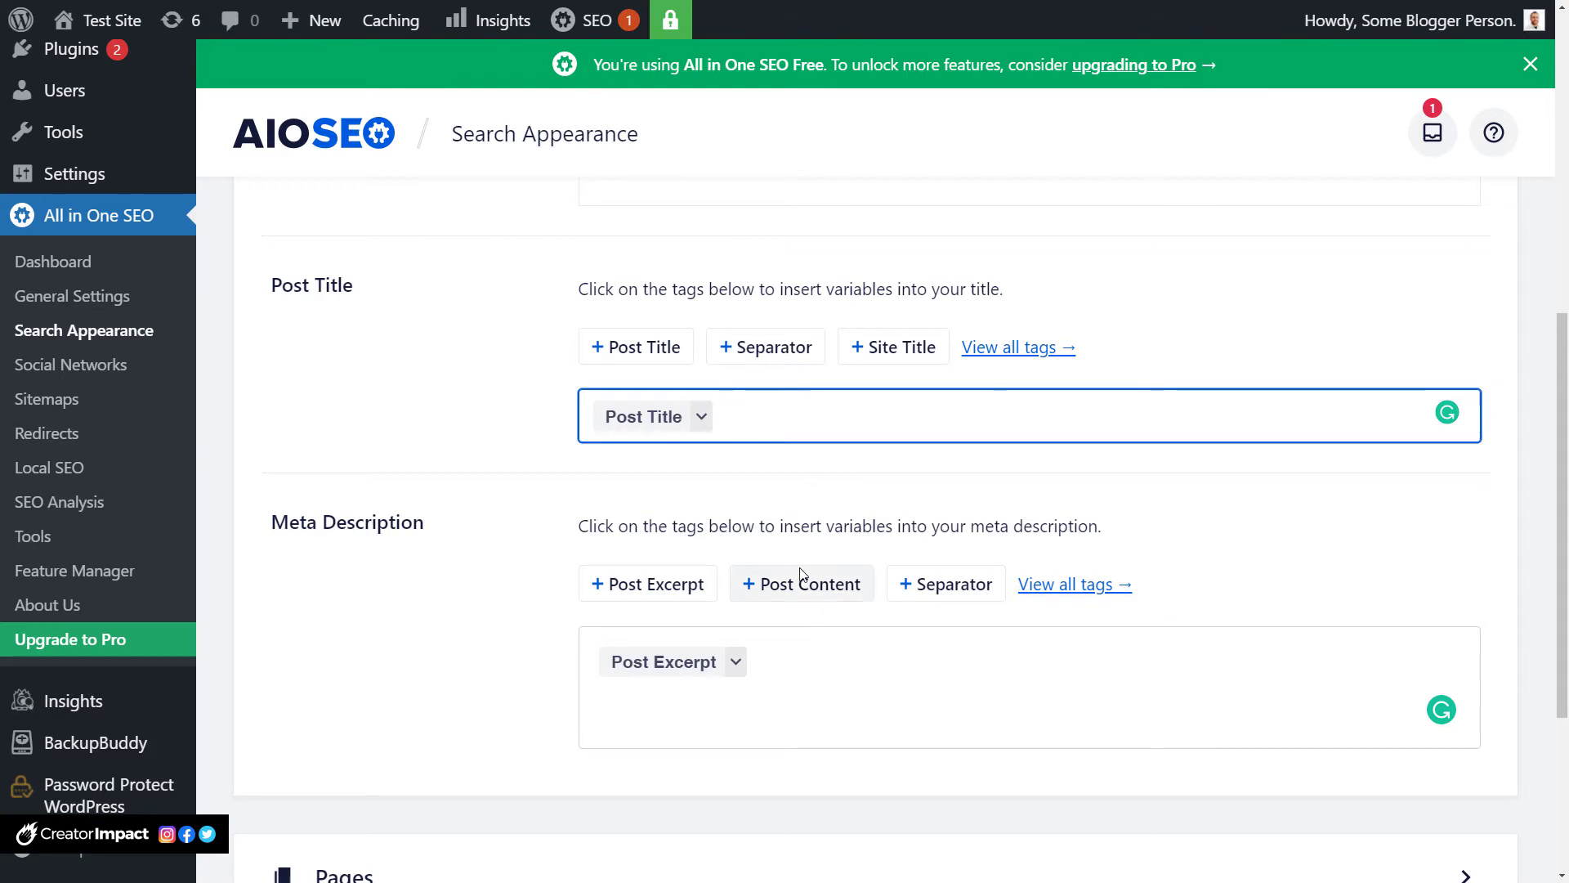
scroll(803, 572, "up", 5)
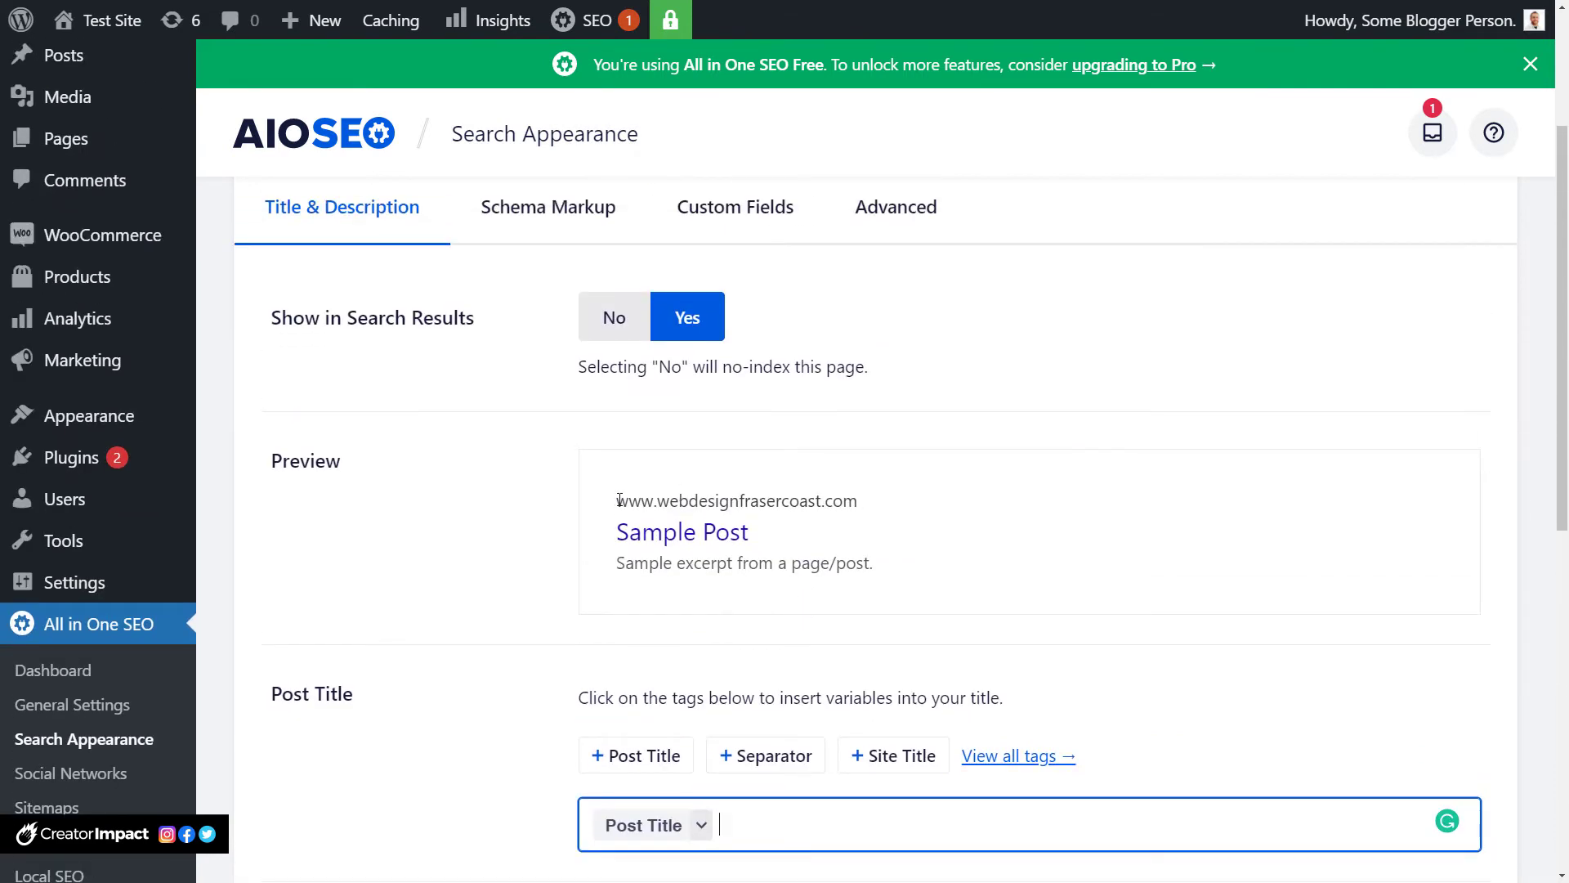
left_click_drag(617, 500, 848, 500)
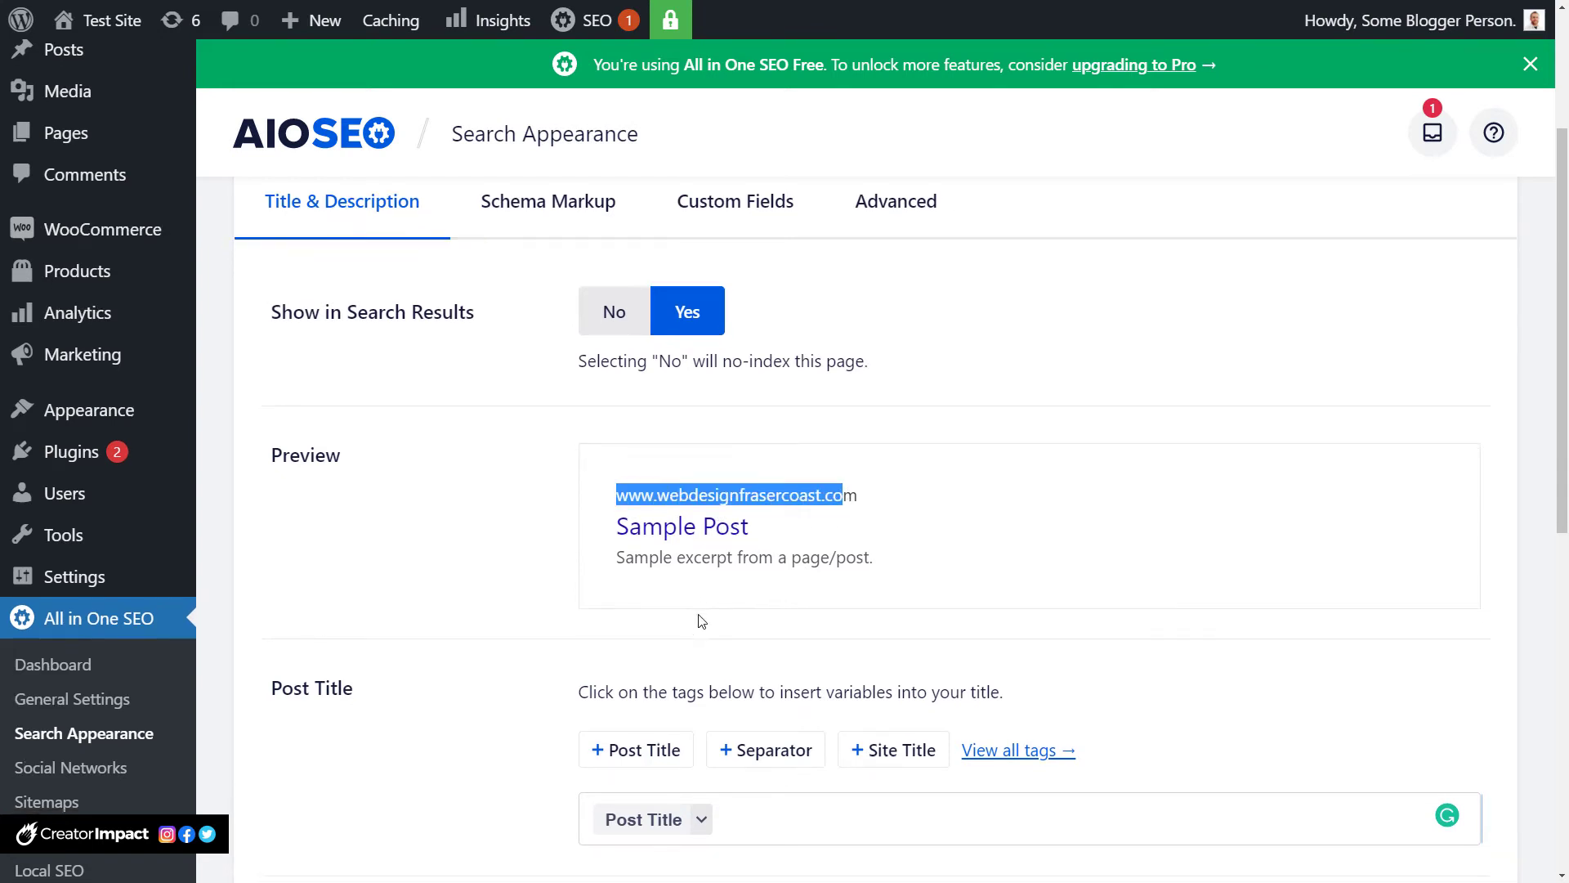
Replace the Post Excerpt tag in the posts' meta description with the Post Content tag.
scroll(653, 621, "down", 6)
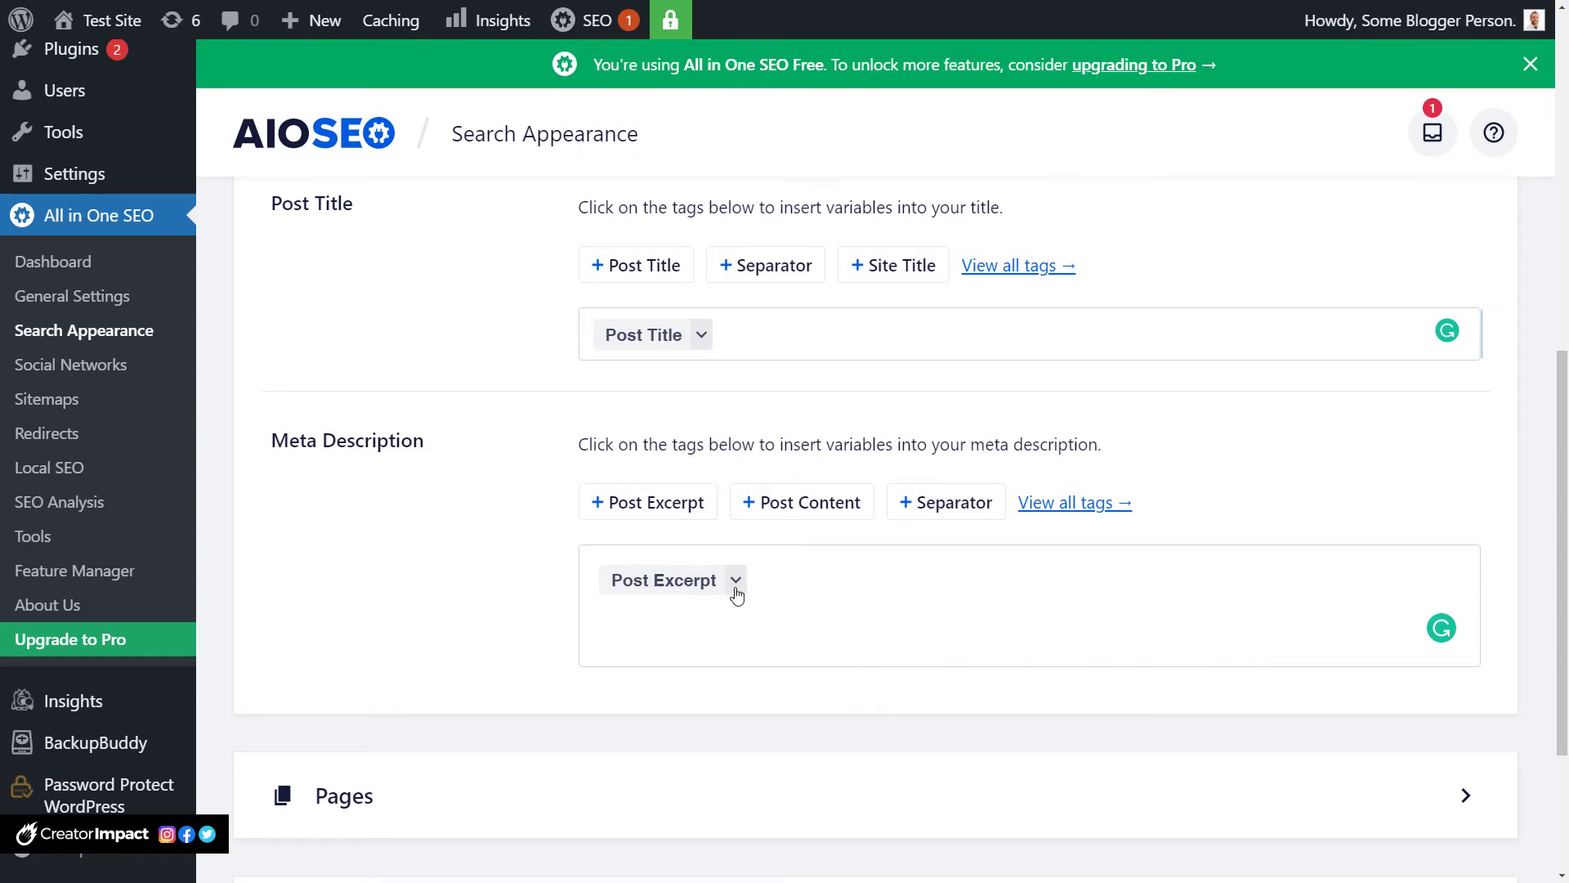
left_click(775, 580)
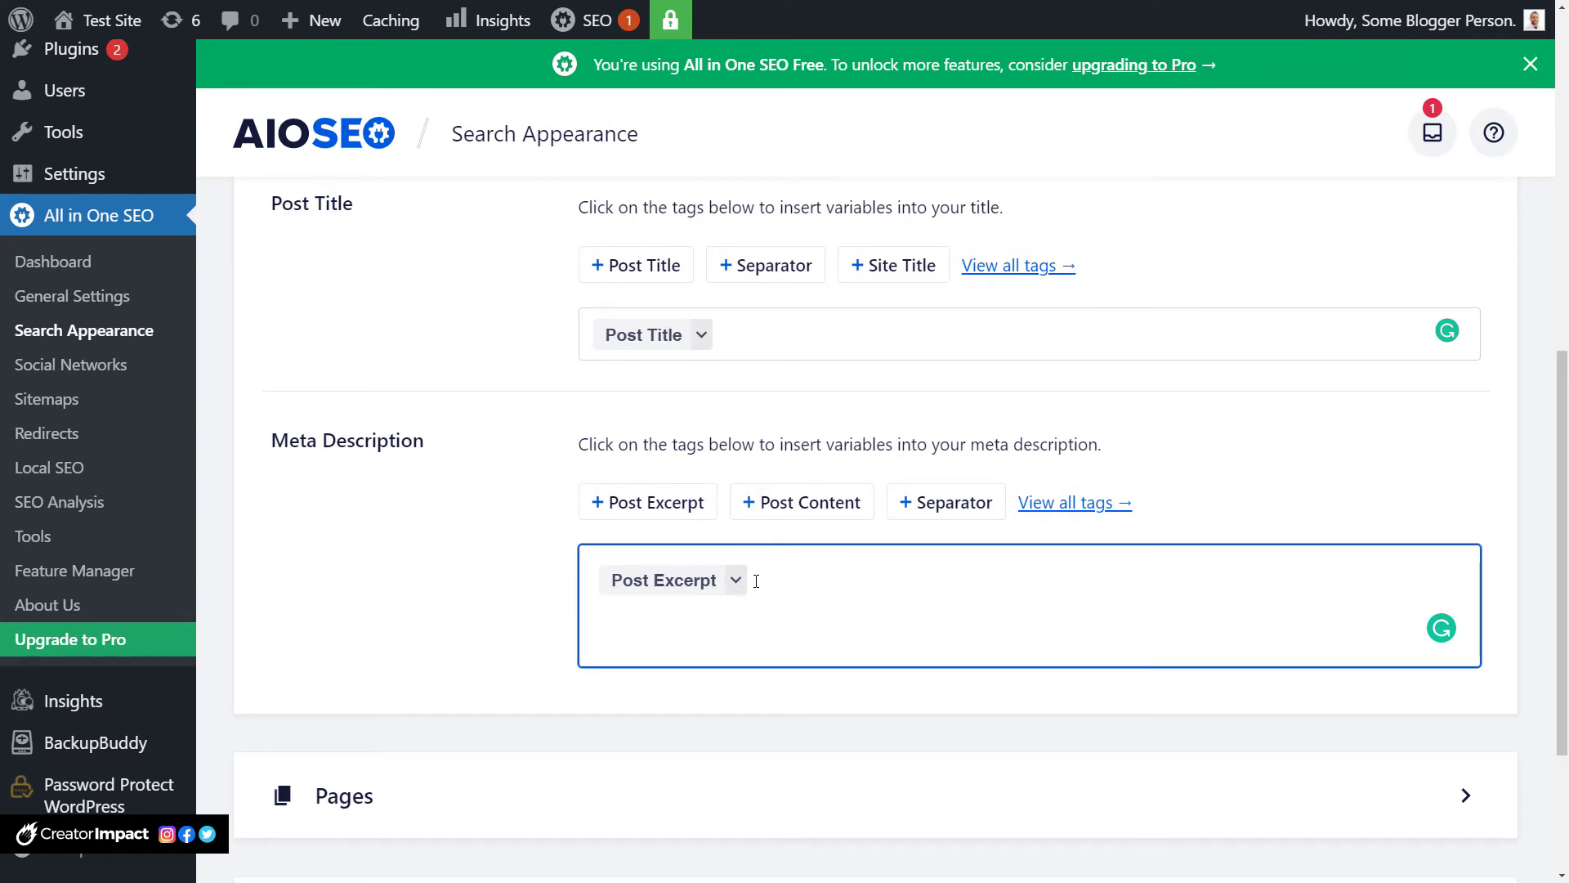
key("BackSpace")
left_click(790, 511)
scroll(715, 564, "down", 1)
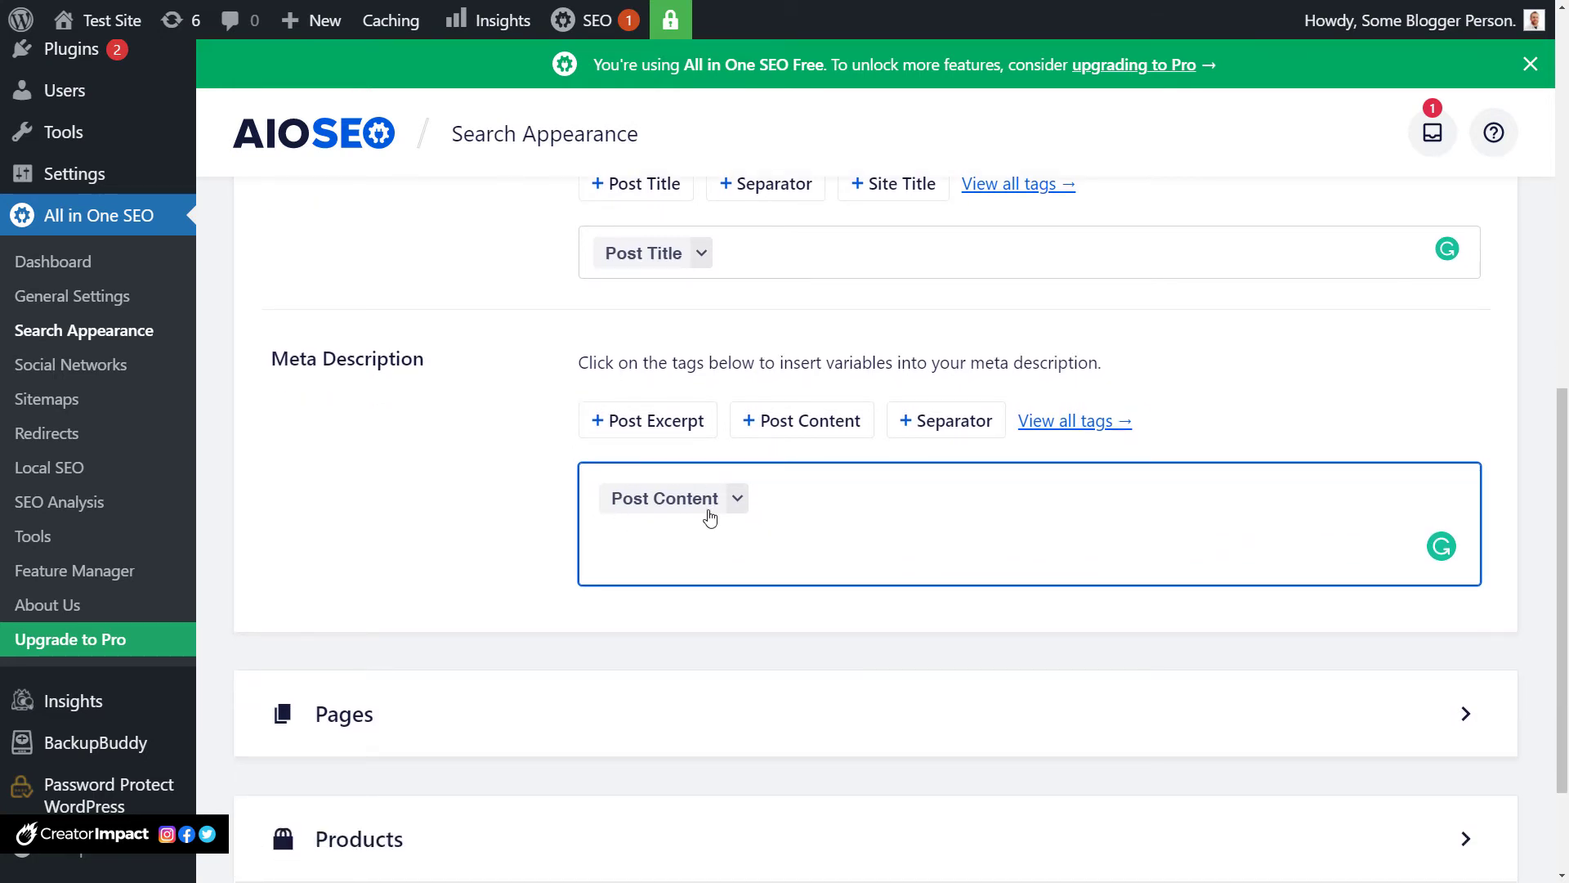
Look through the Schema Markup, Custom Fields and Advanced settings for posts.
scroll(583, 525, "up", 9)
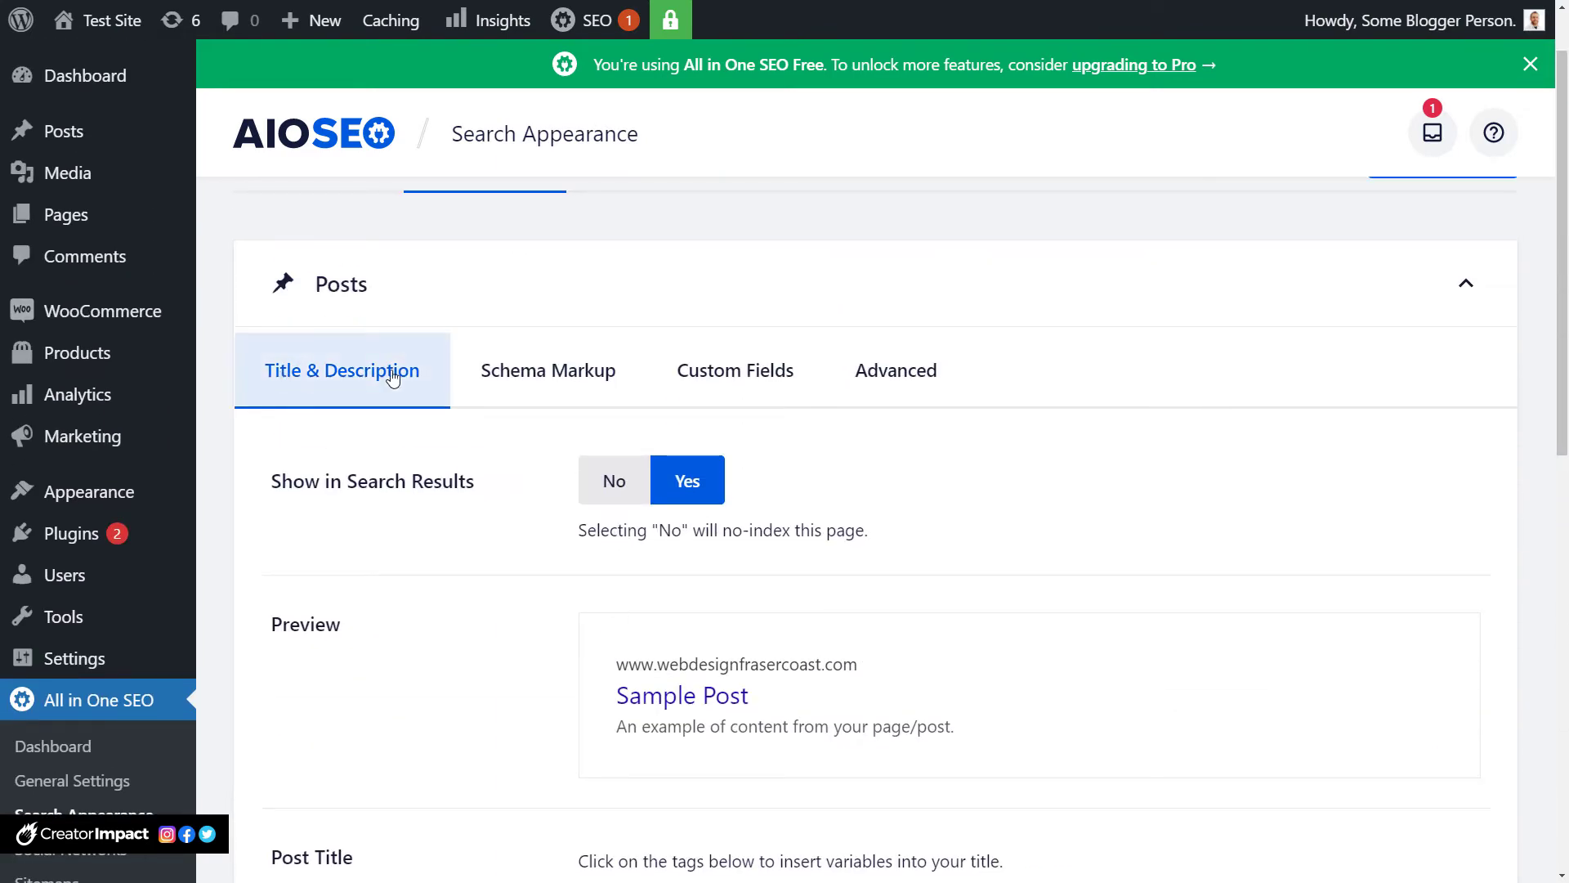
left_click(535, 378)
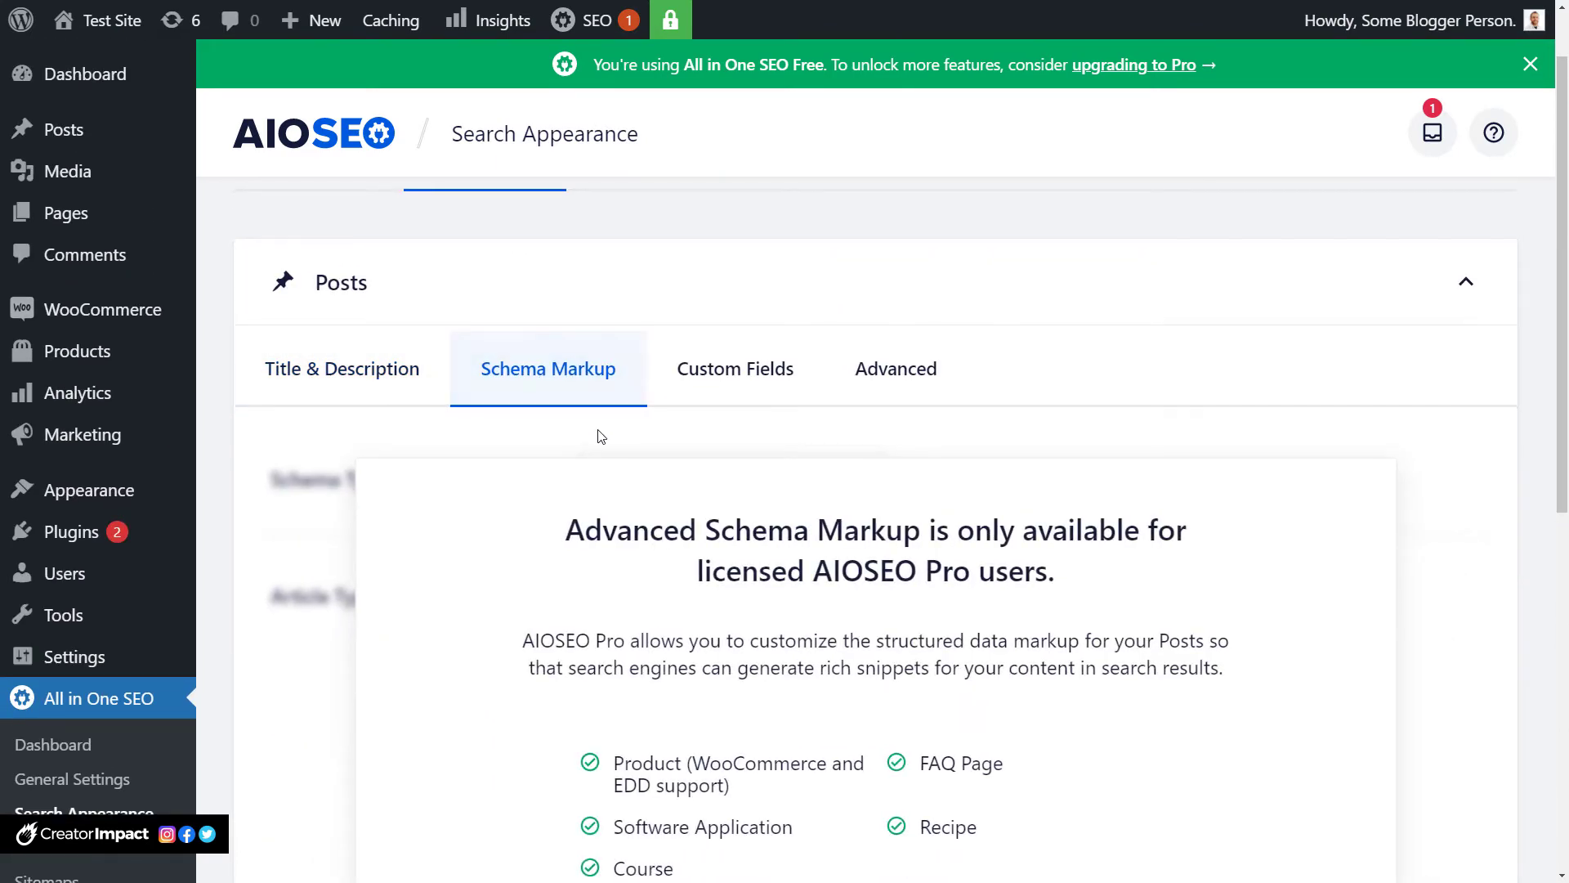
scroll(599, 434, "down", 2)
left_click(757, 219)
left_click(880, 214)
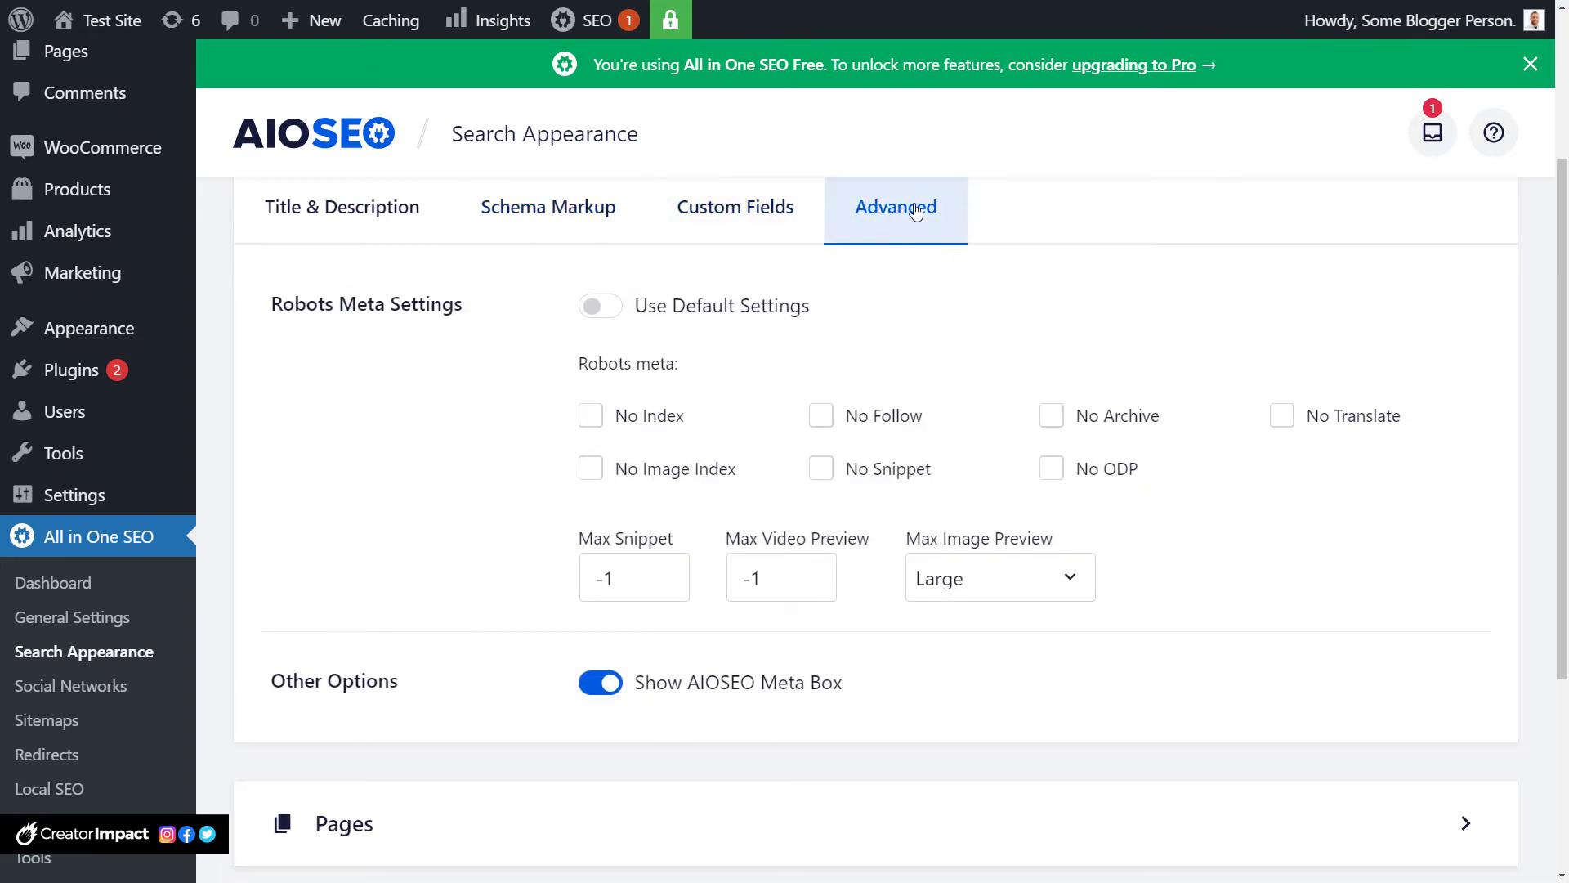
Turn on Use Default Settings for the posts' robots meta, turn it back off, and check the AIOSEO Meta Box option.
left_click(601, 308)
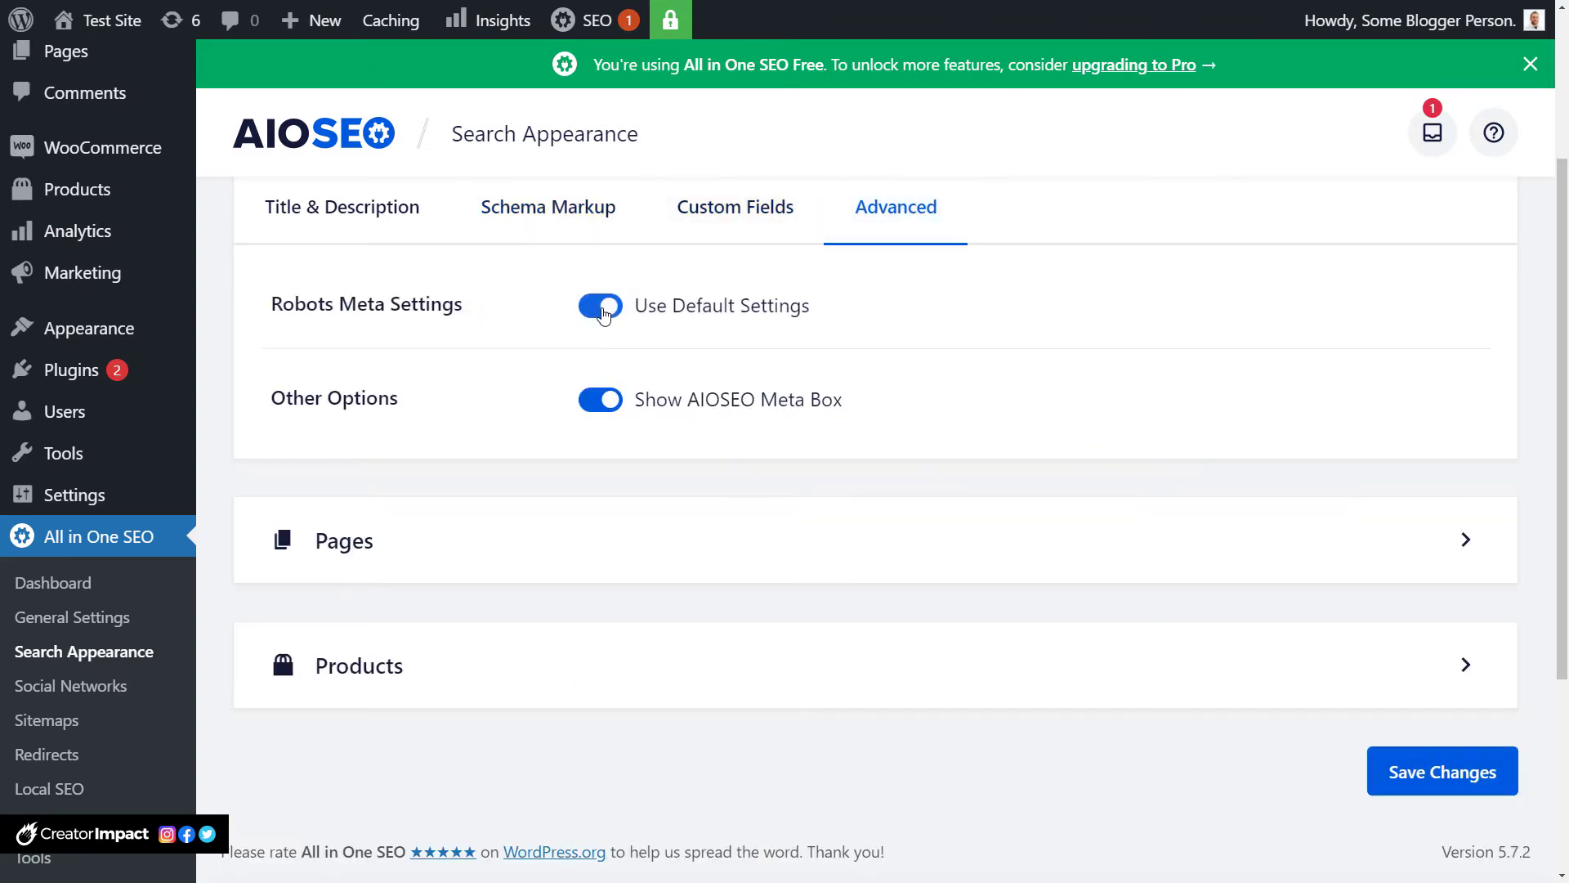
left_click(602, 309)
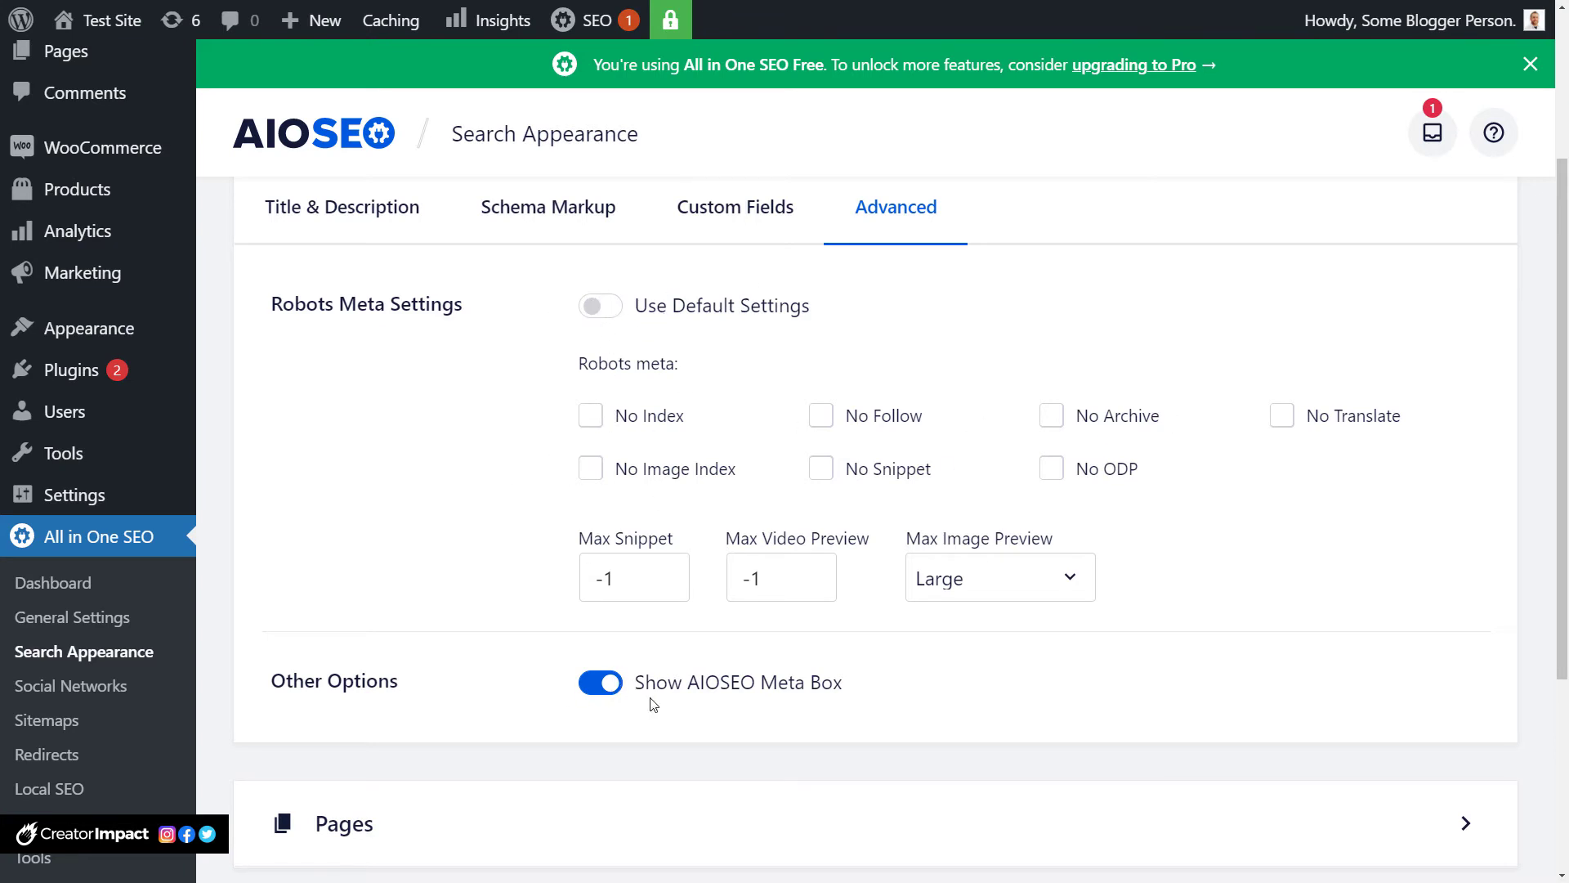
left_click_drag(849, 691, 634, 688)
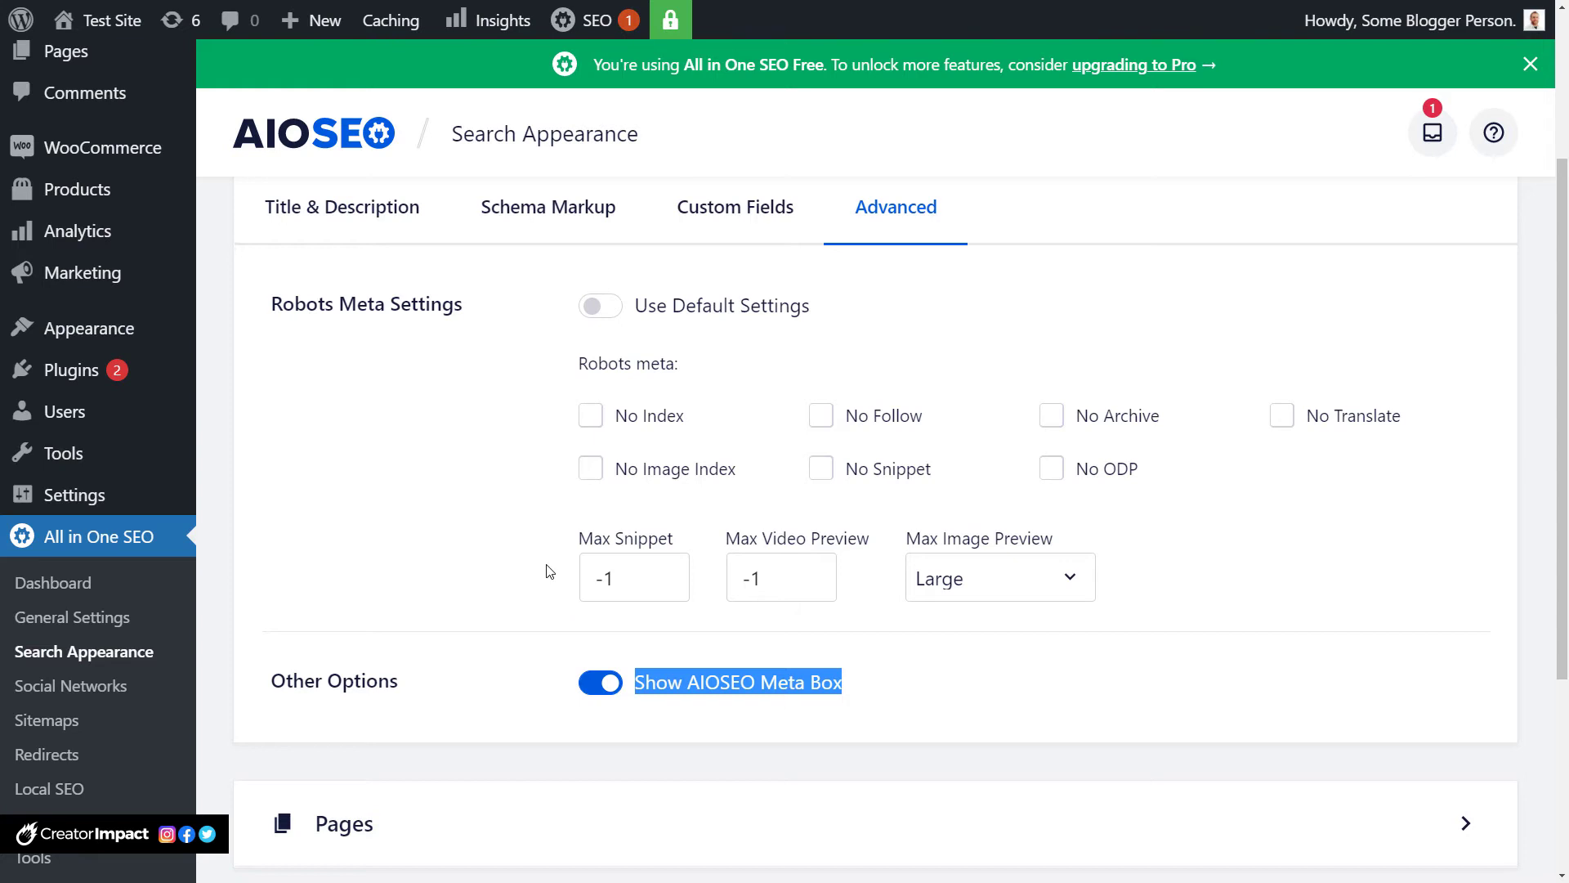
Return to the posts' Title & Description settings, collapse the Posts section, and expand the Pages section.
scroll(493, 465, "up", 1)
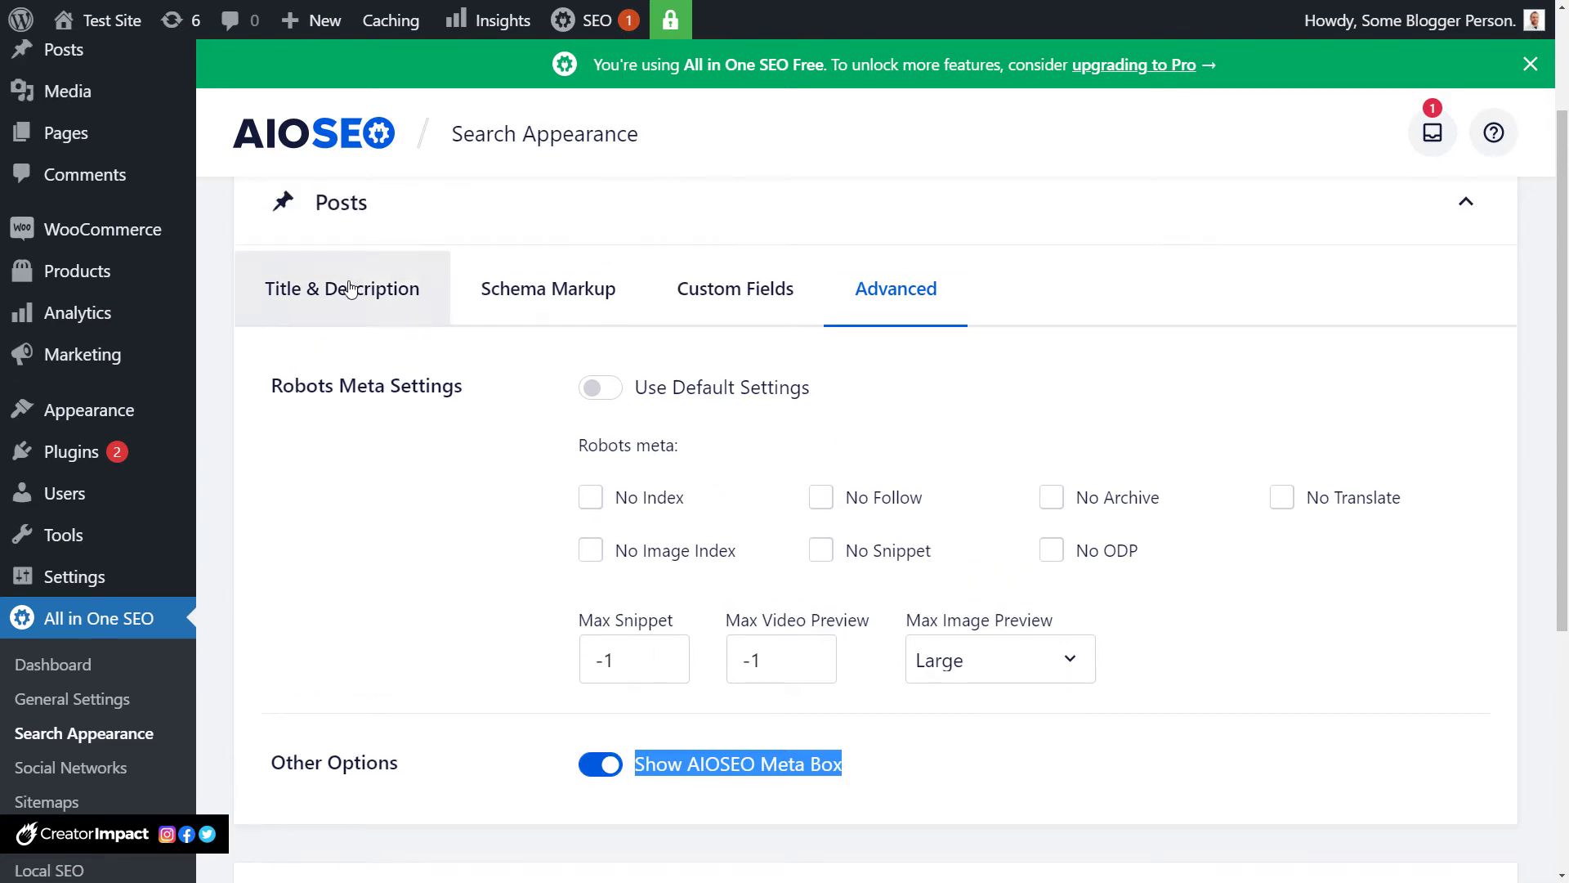
left_click(350, 287)
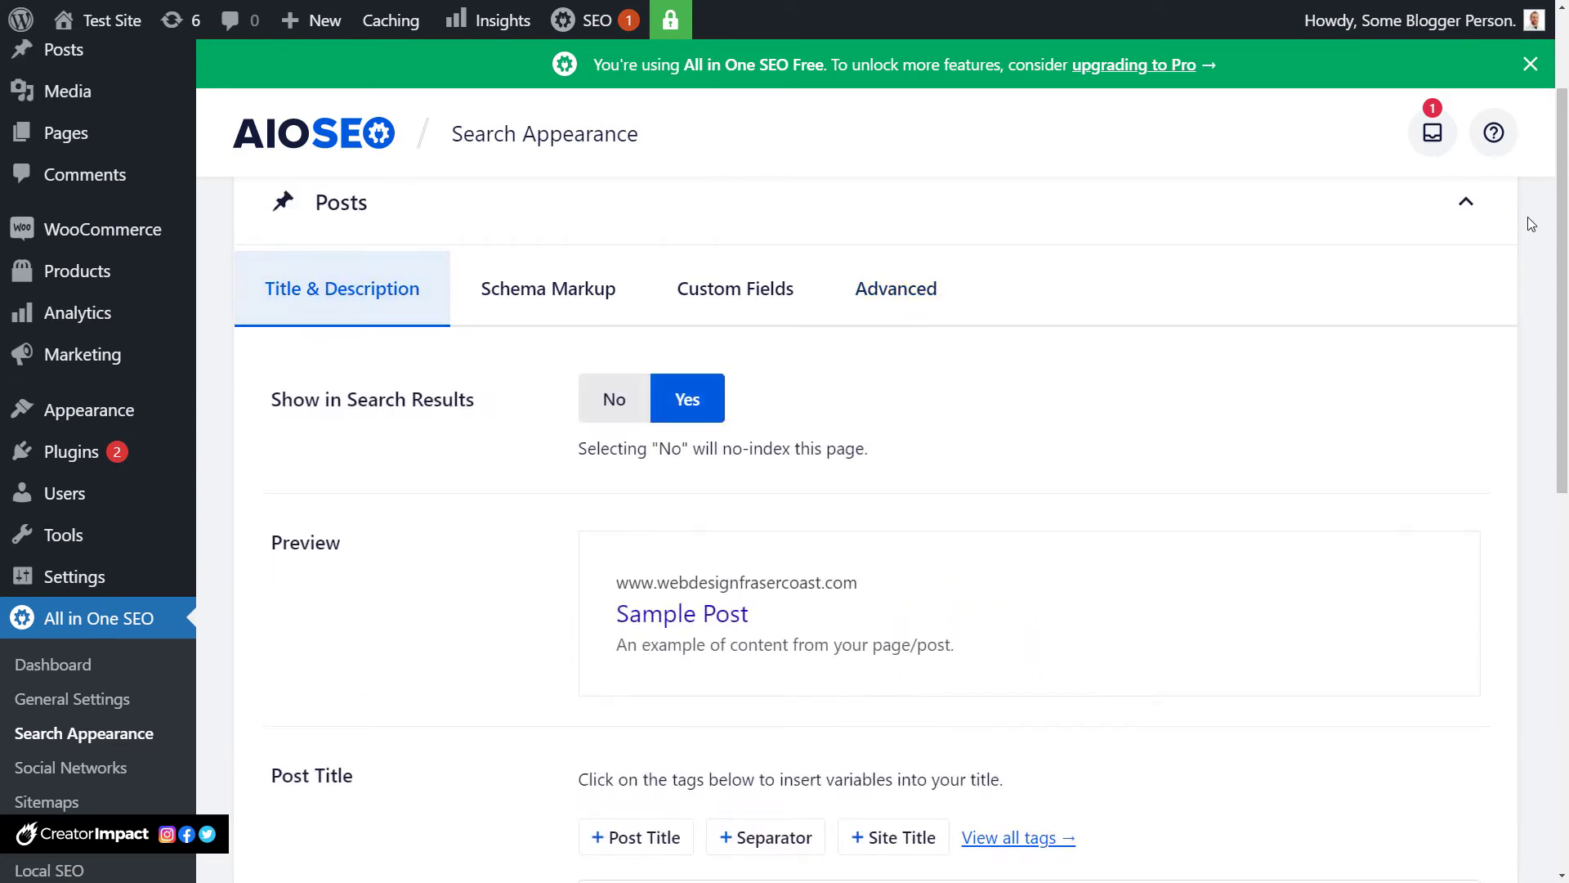
left_click(1471, 206)
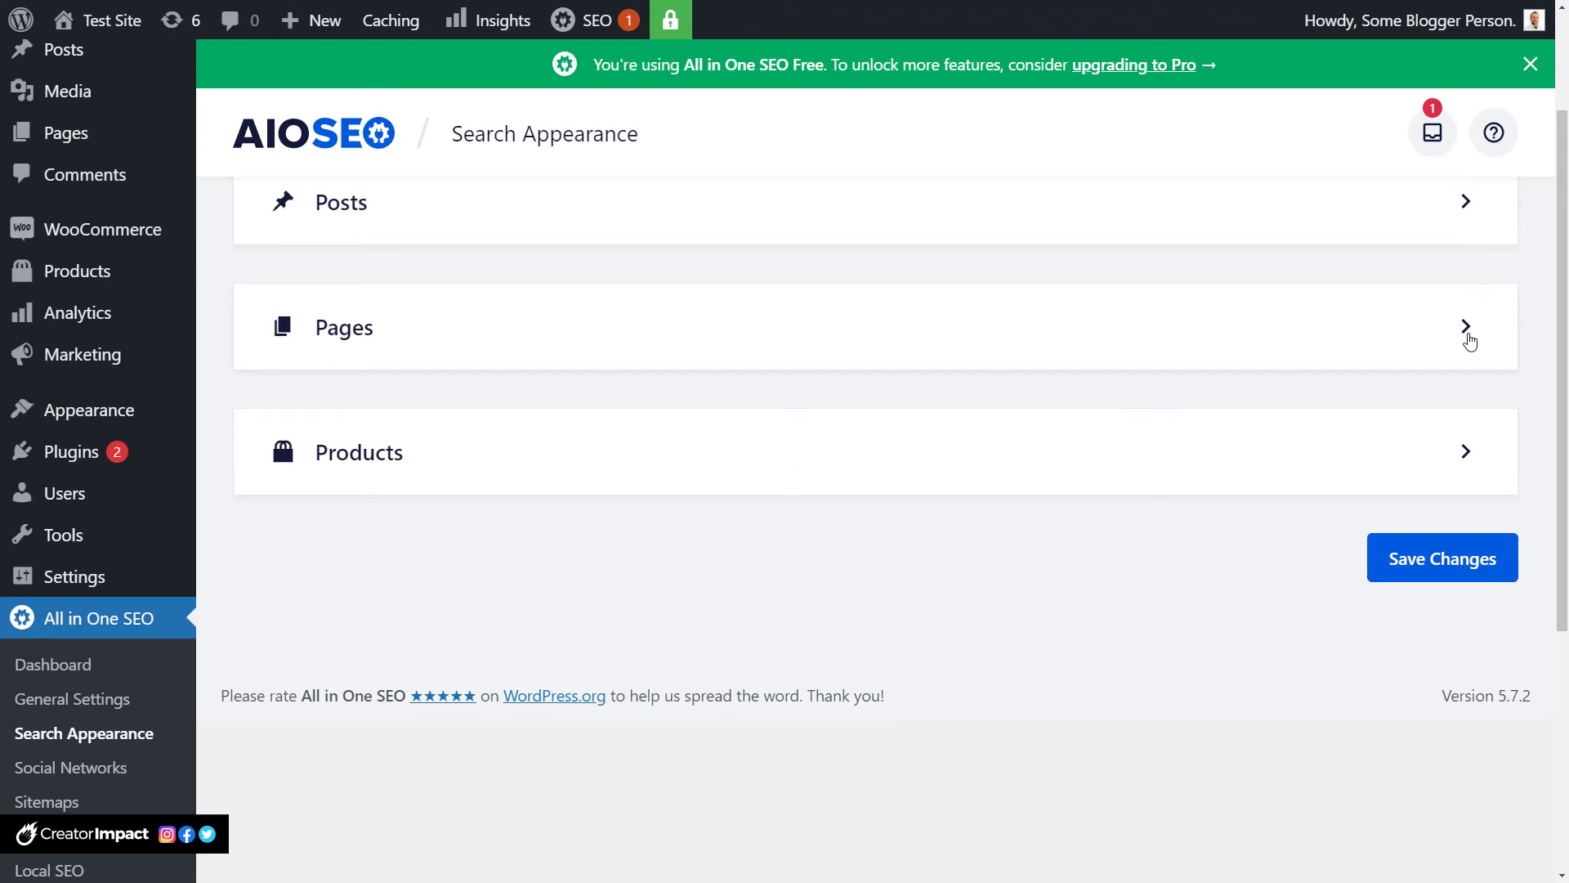
left_click(1470, 341)
scroll(736, 411, "down", 5)
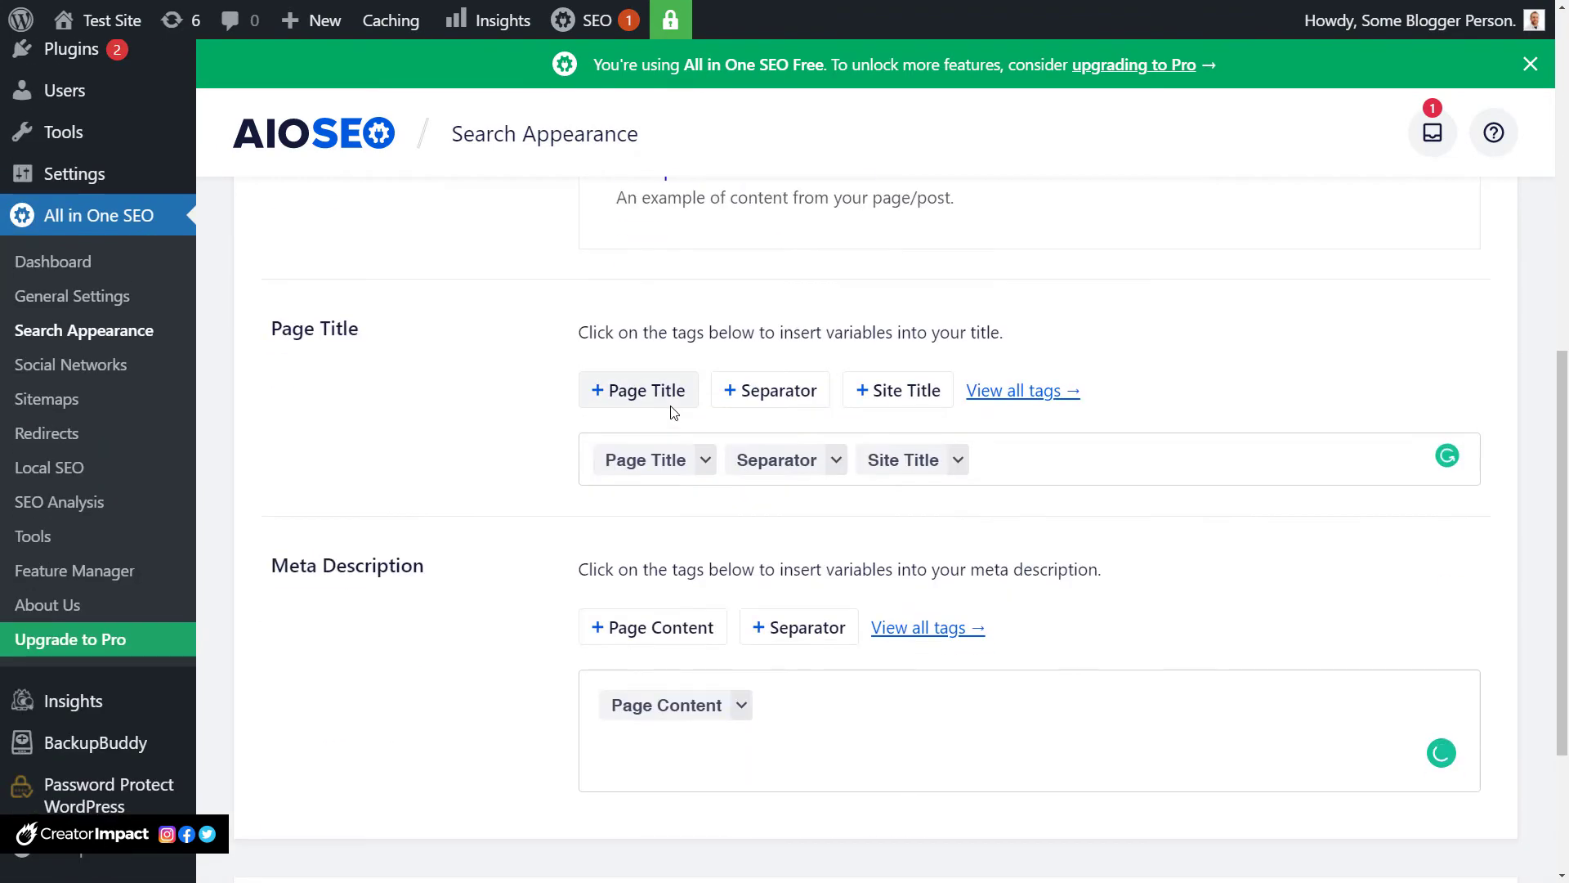
scroll(672, 535, "down", 2)
scroll(674, 603, "up", 7)
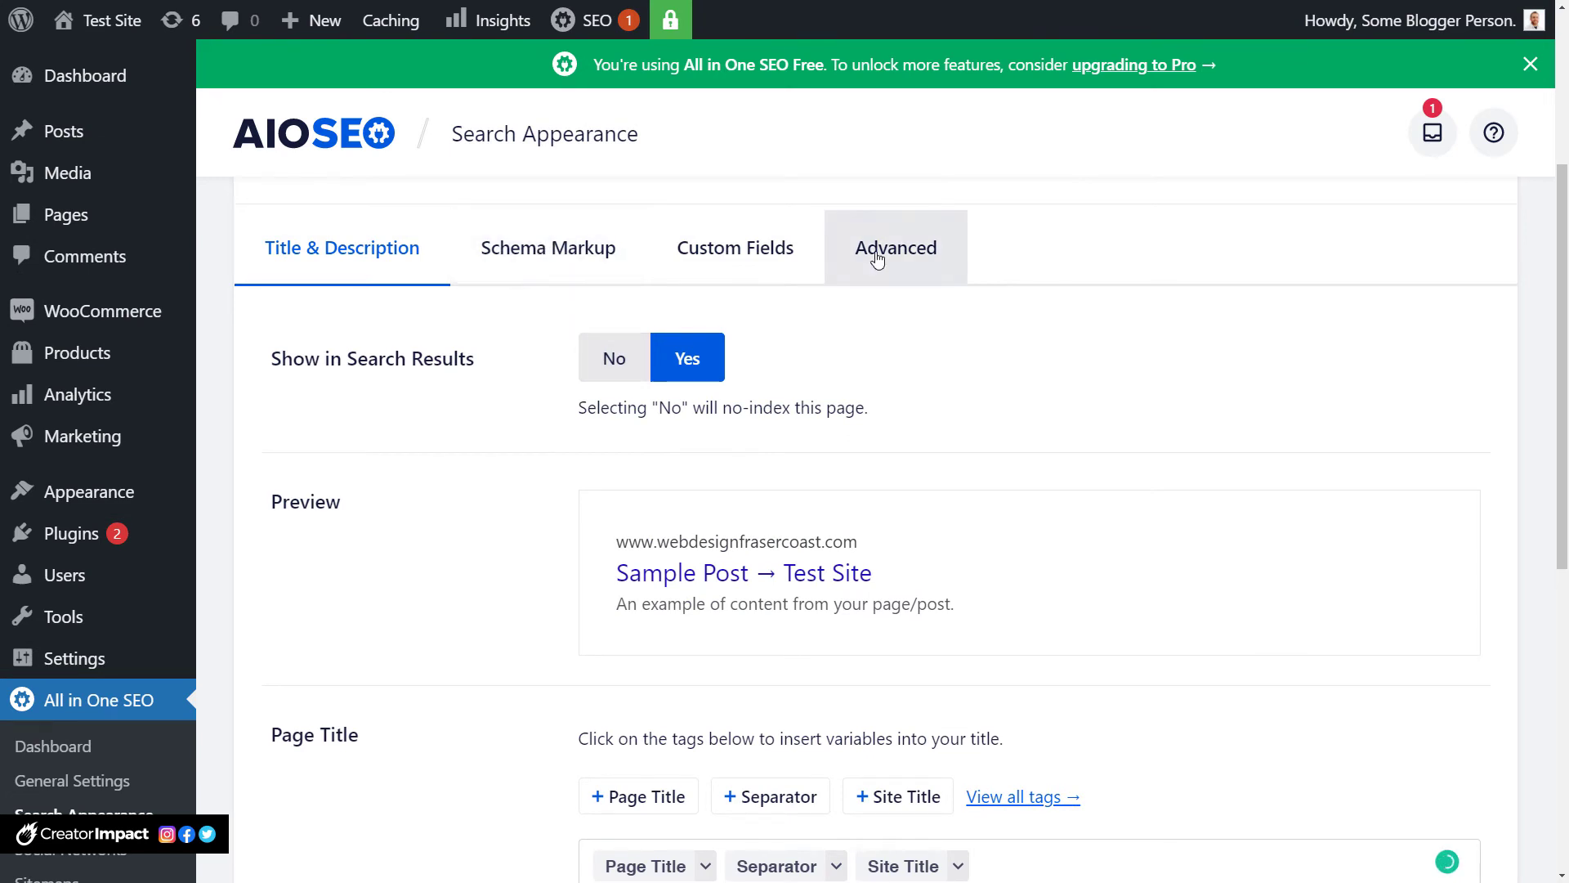
Replace the Separator and Site Title tags in the Page Title format with "--> KetoPlus - for Keto Diet info!".
scroll(420, 270, "down", 4)
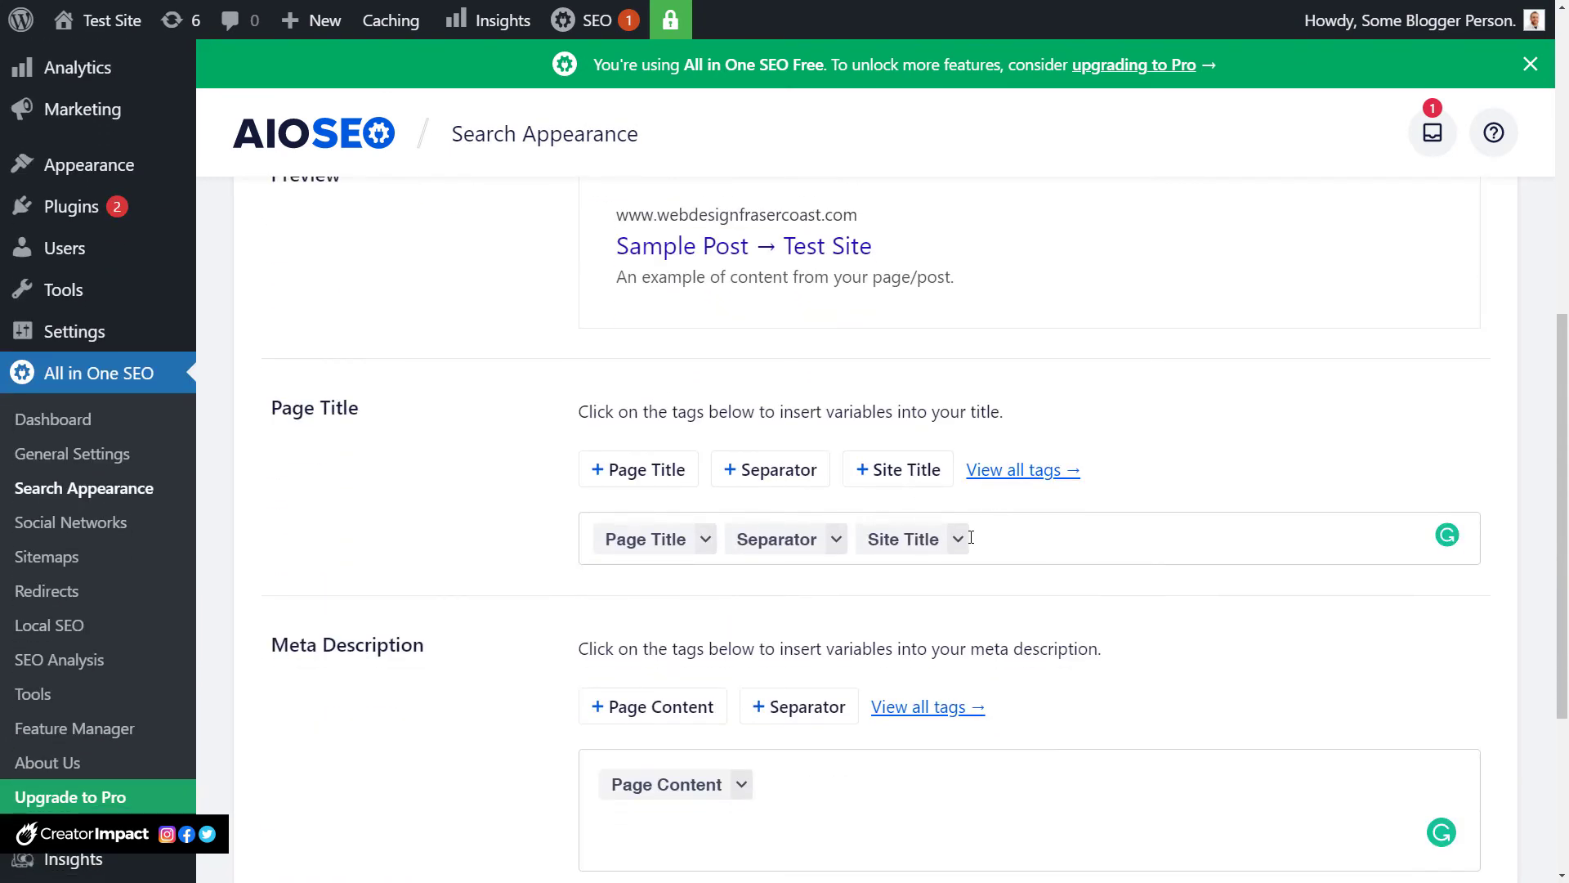
left_click(1005, 536)
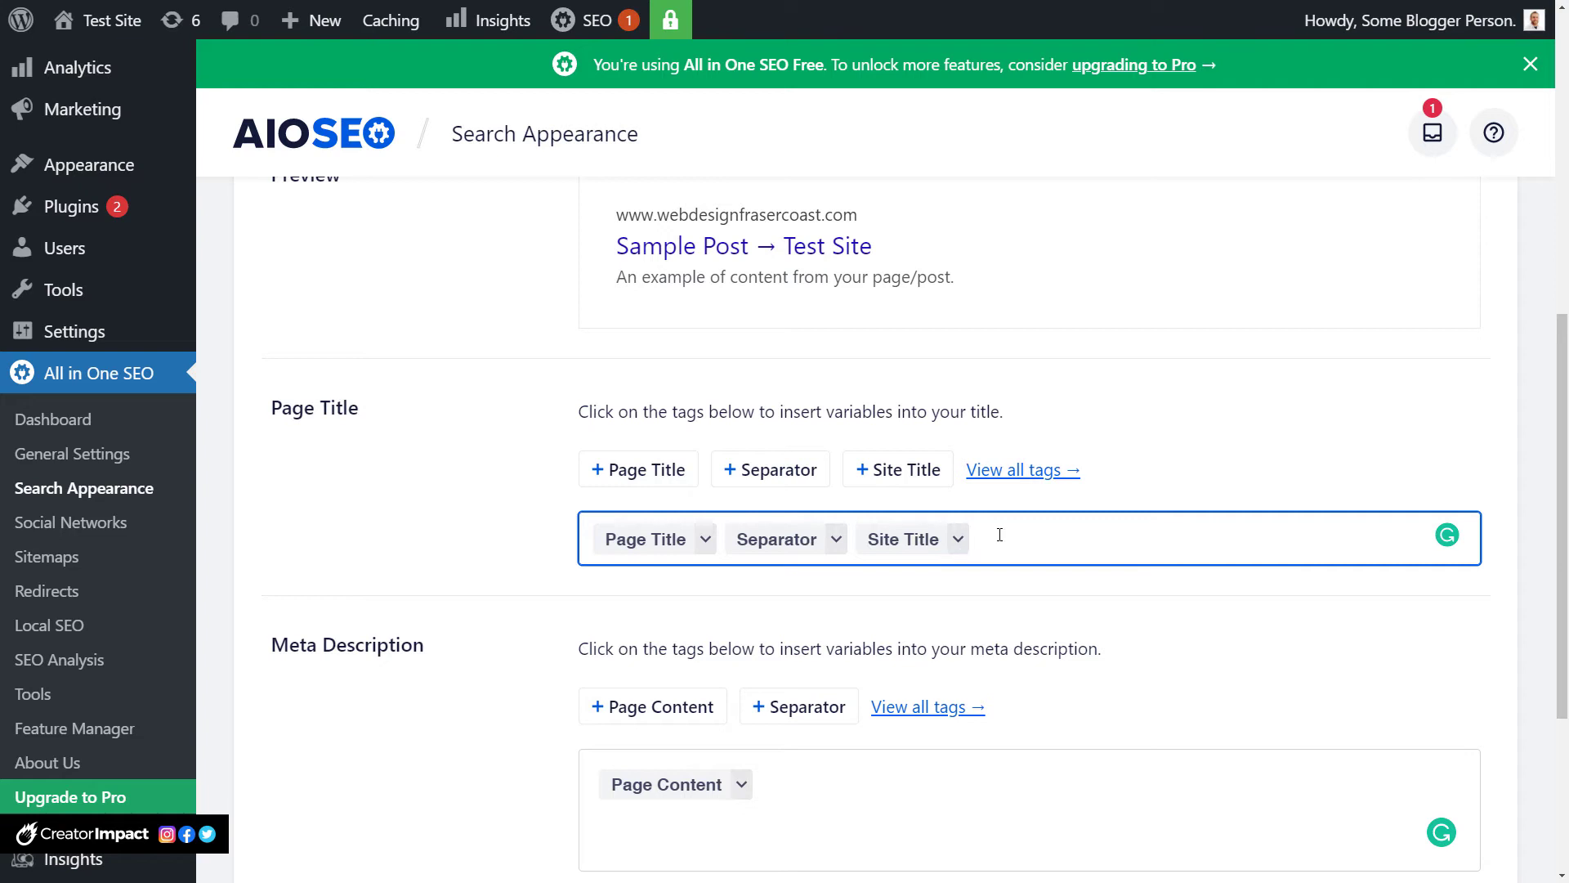
key("BackSpace")
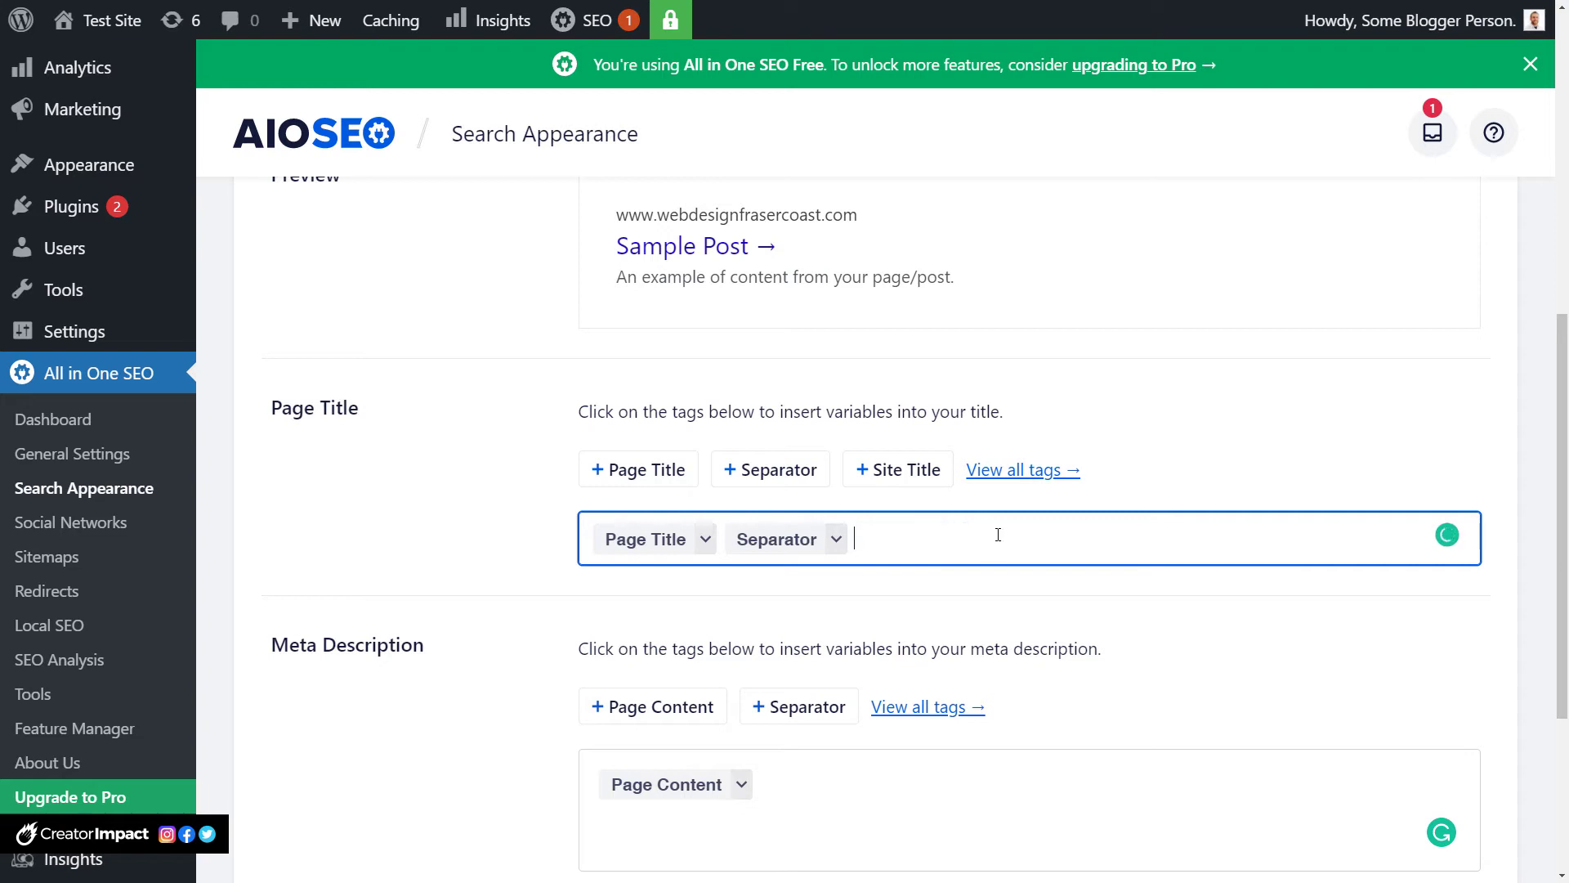
type("KetoPlus - for ")
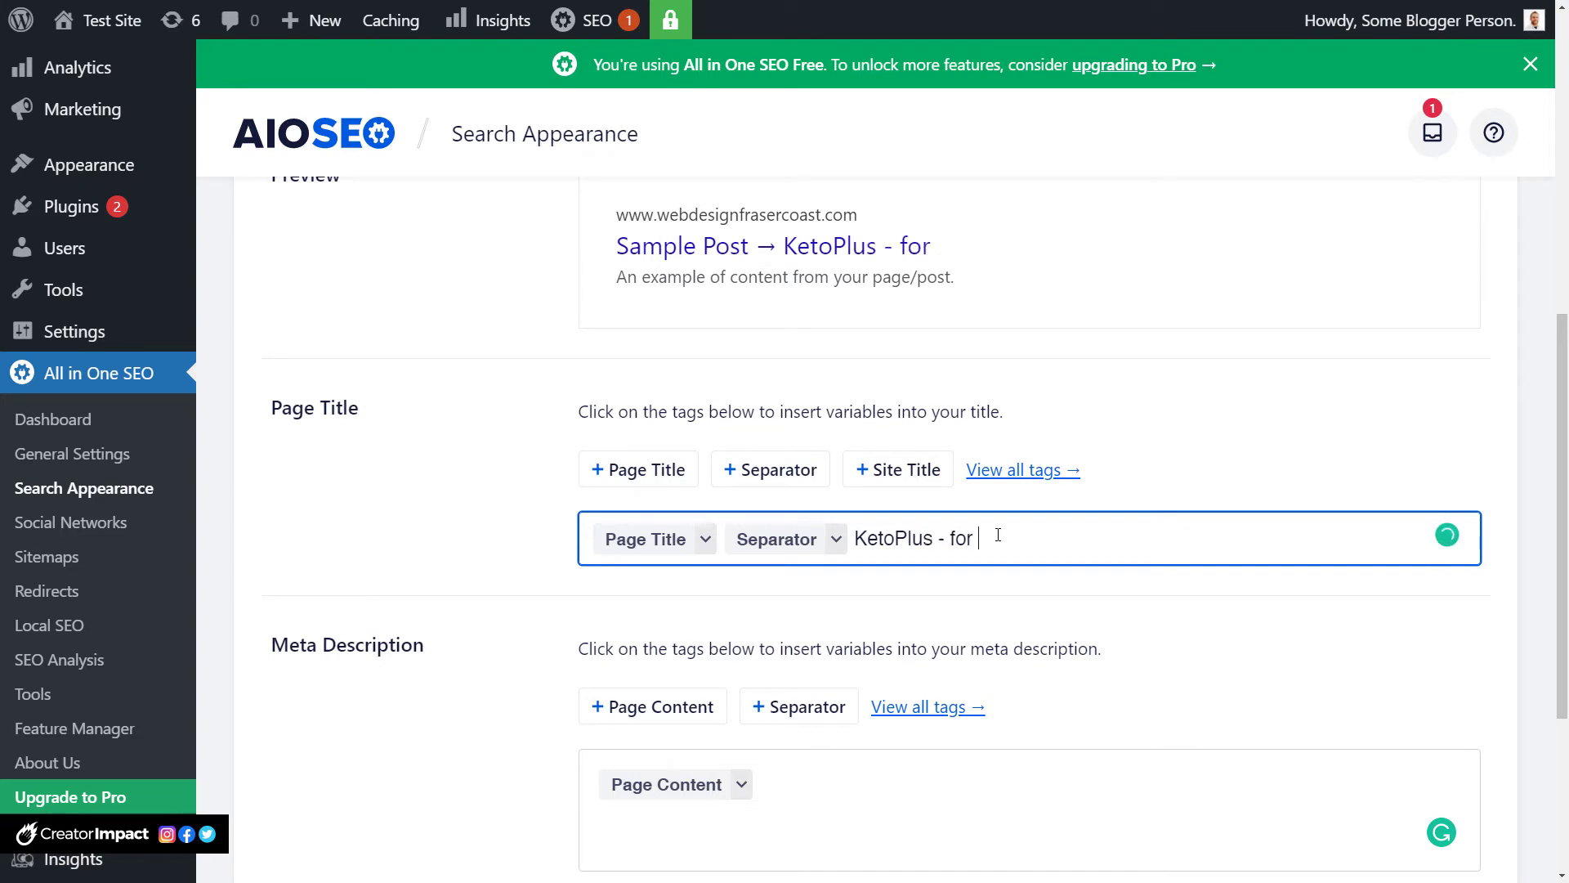
type("Keto Diet info")
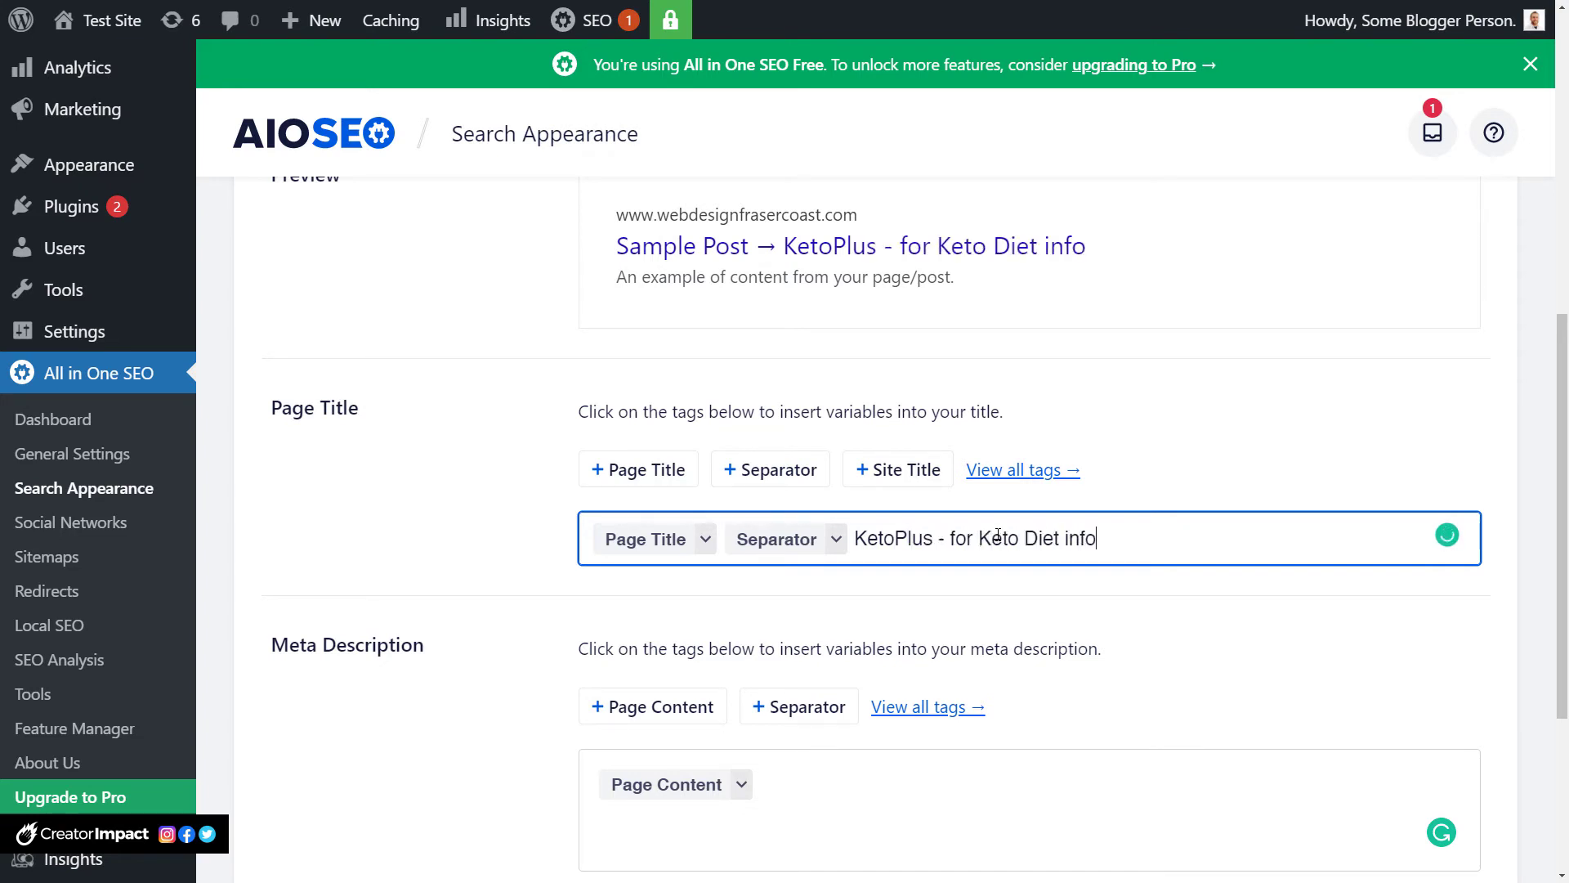
type("!")
key("BackSpace")
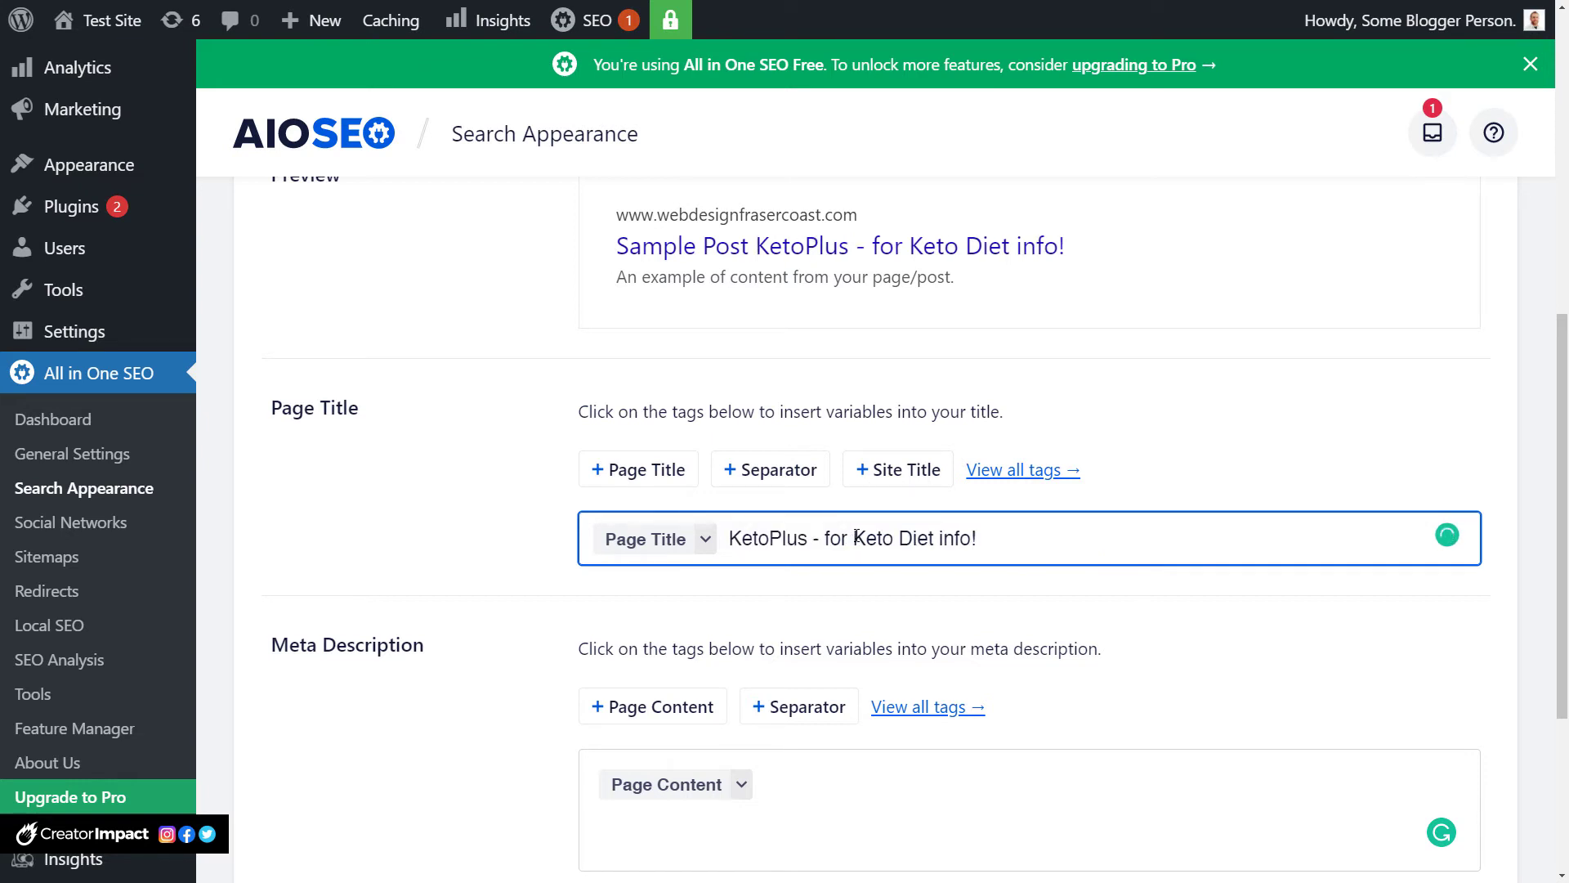
type("-->")
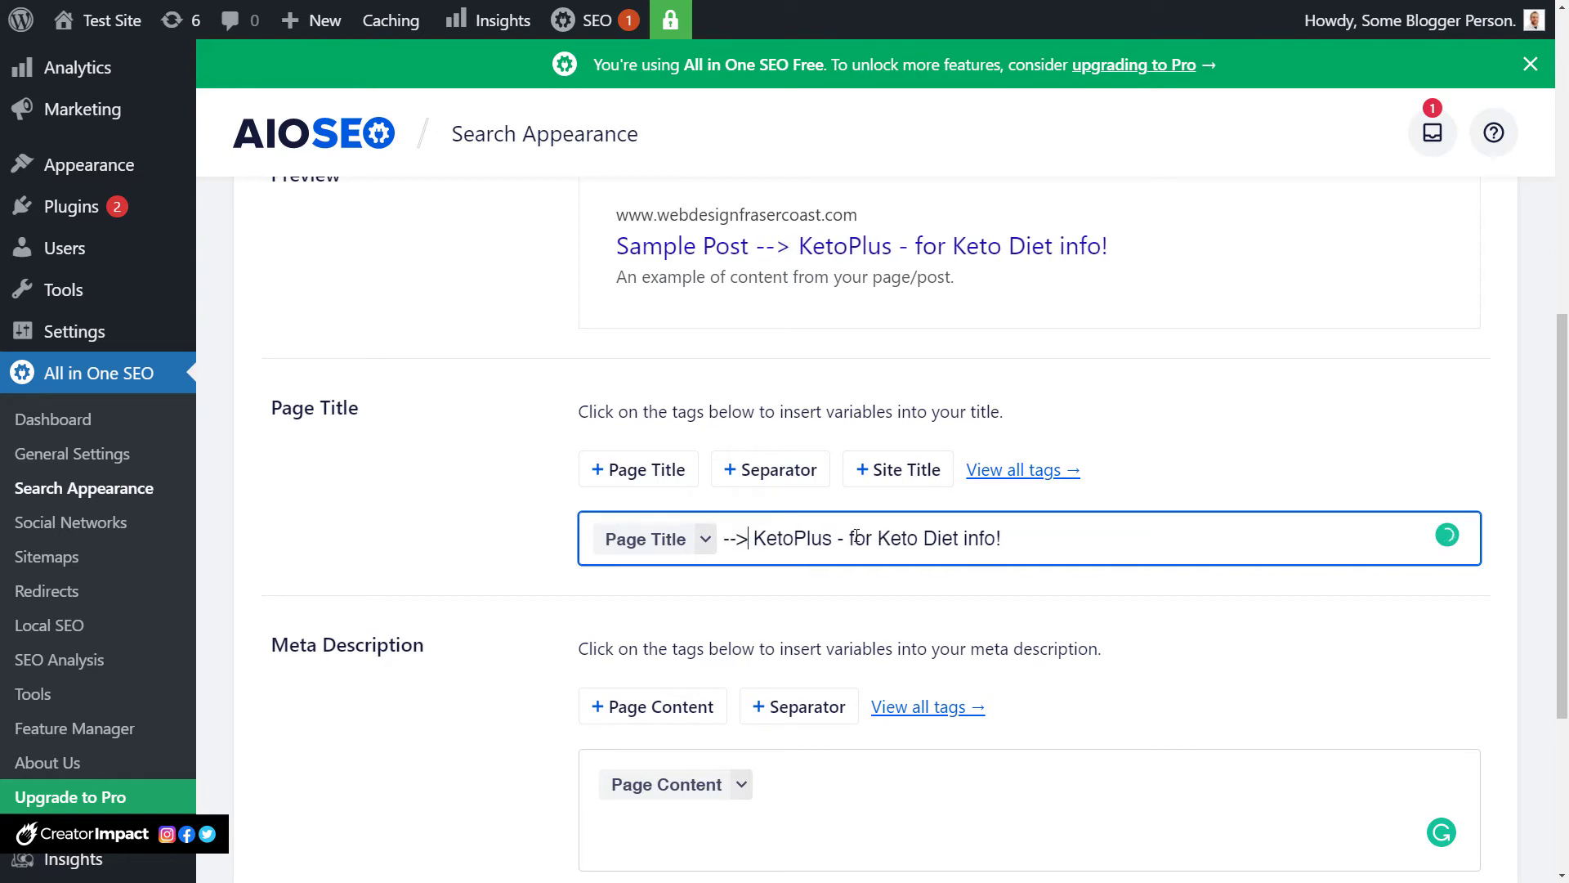
Replace the "-->" in the Page Title format with "//" so it reads "// KetoPlus - for Keto Diet info!" following the Page Title tag.
key("BackSpace")
key("BackSpace")
key("BackSpace")
type("//")
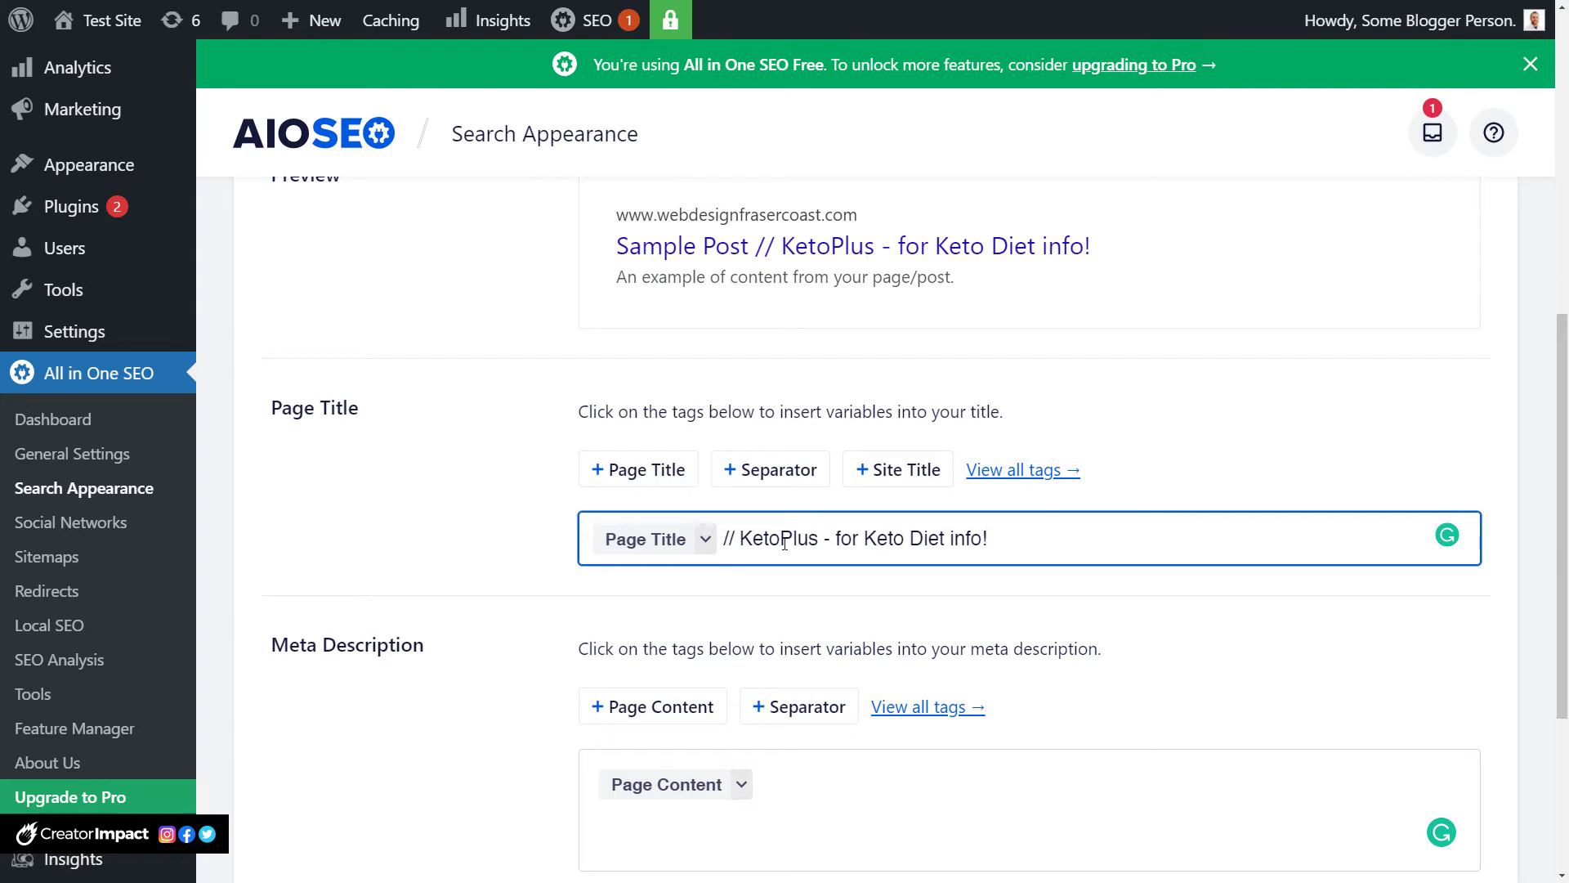
left_click_drag(726, 538, 998, 536)
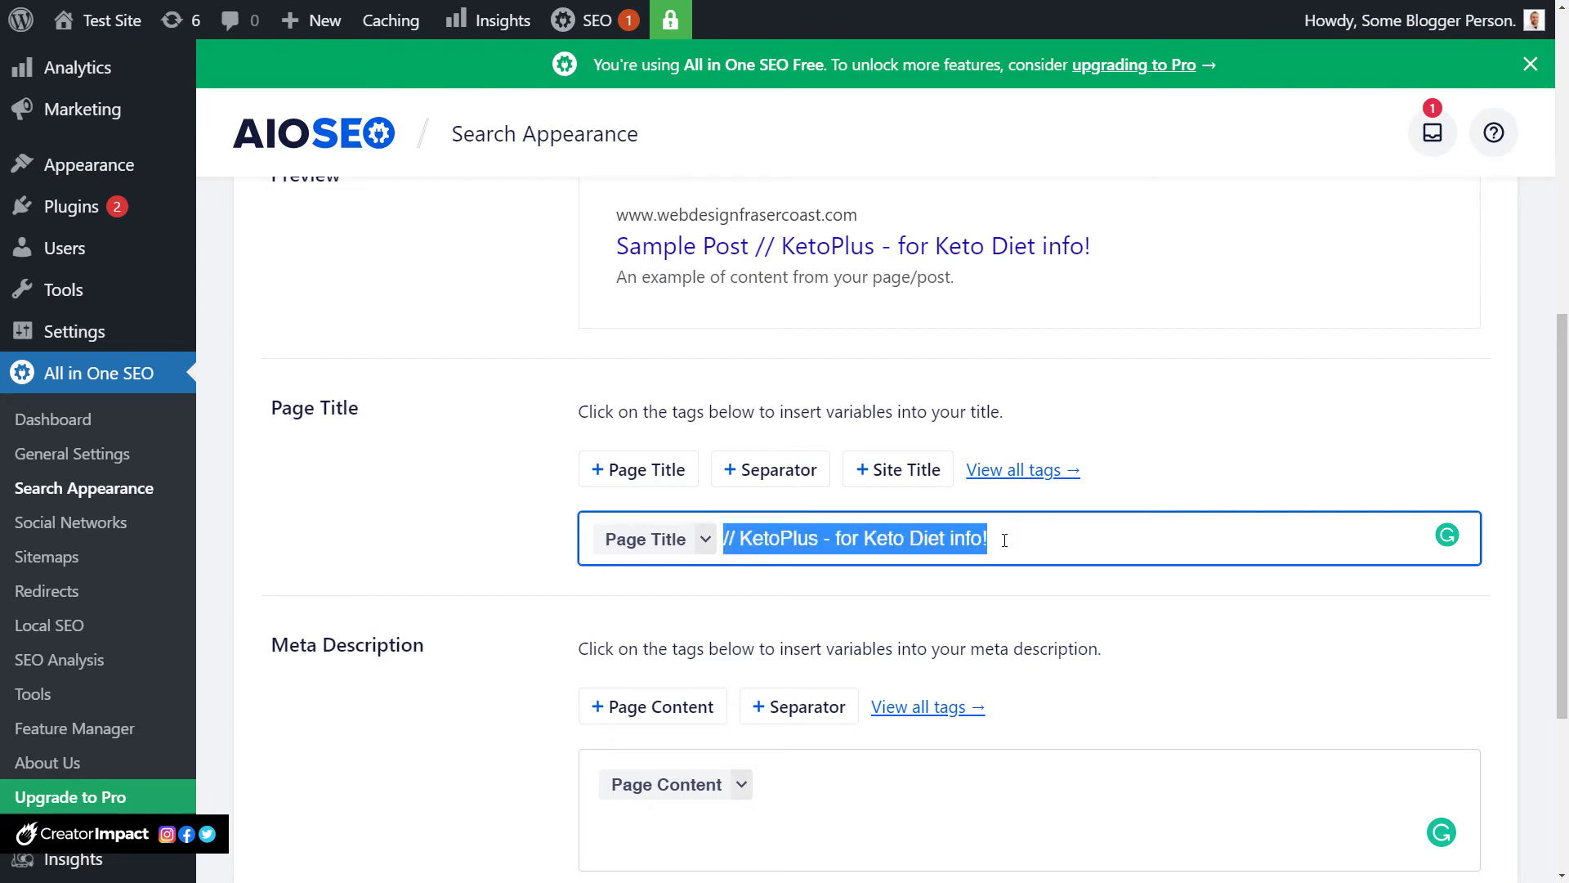
left_click(1004, 540)
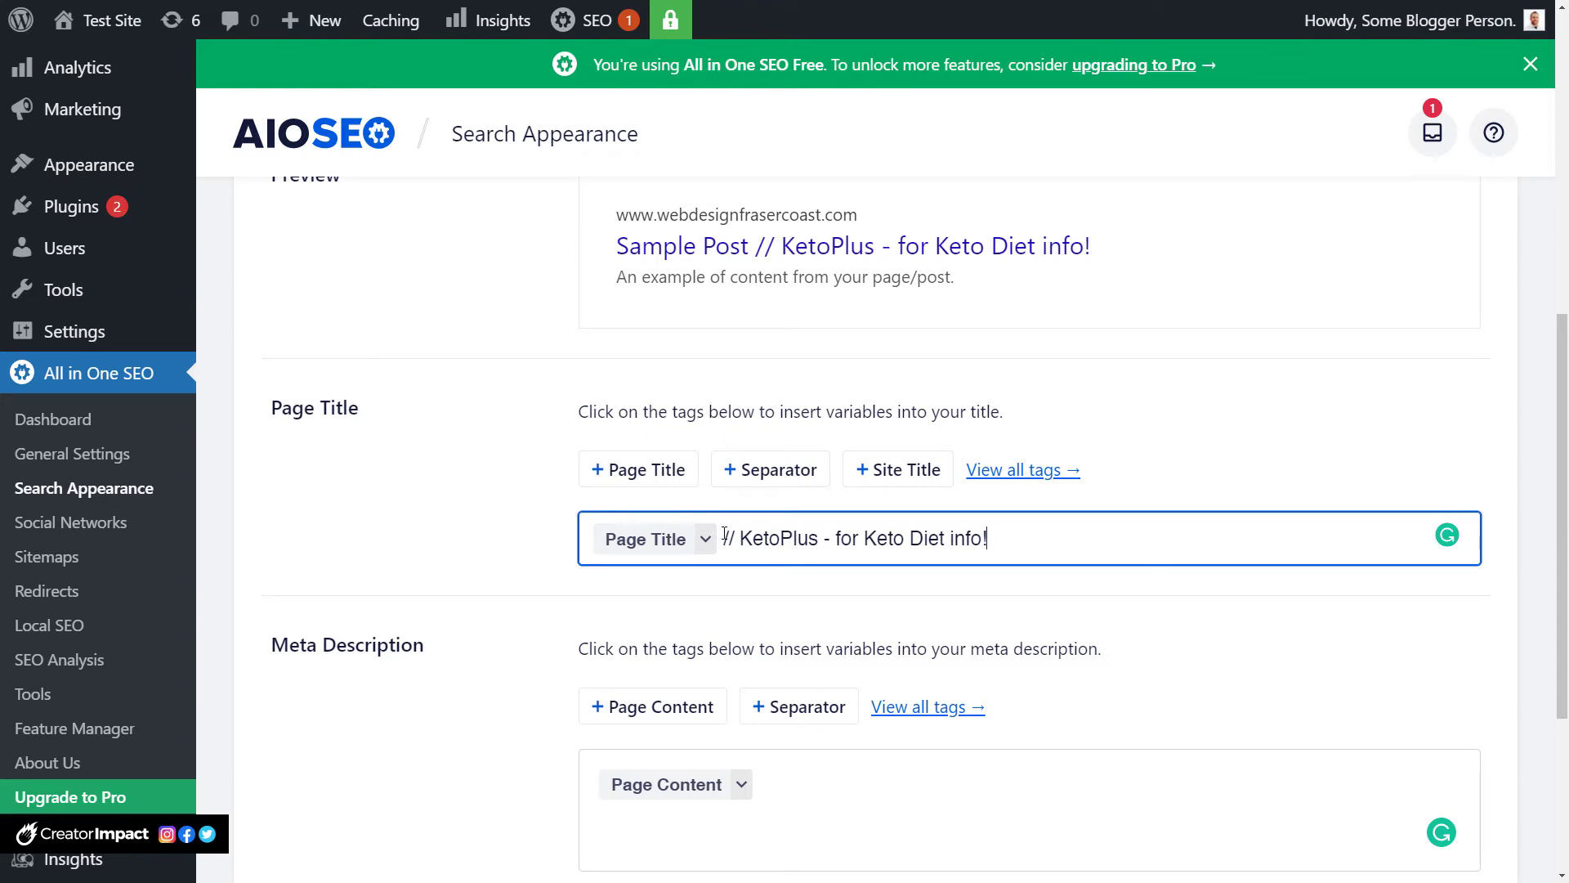
left_click_drag(724, 538, 999, 548)
left_click(1008, 543)
Expand the Products section to check its title and meta description formats, and save the Content Types changes.
scroll(776, 563, "down", 3)
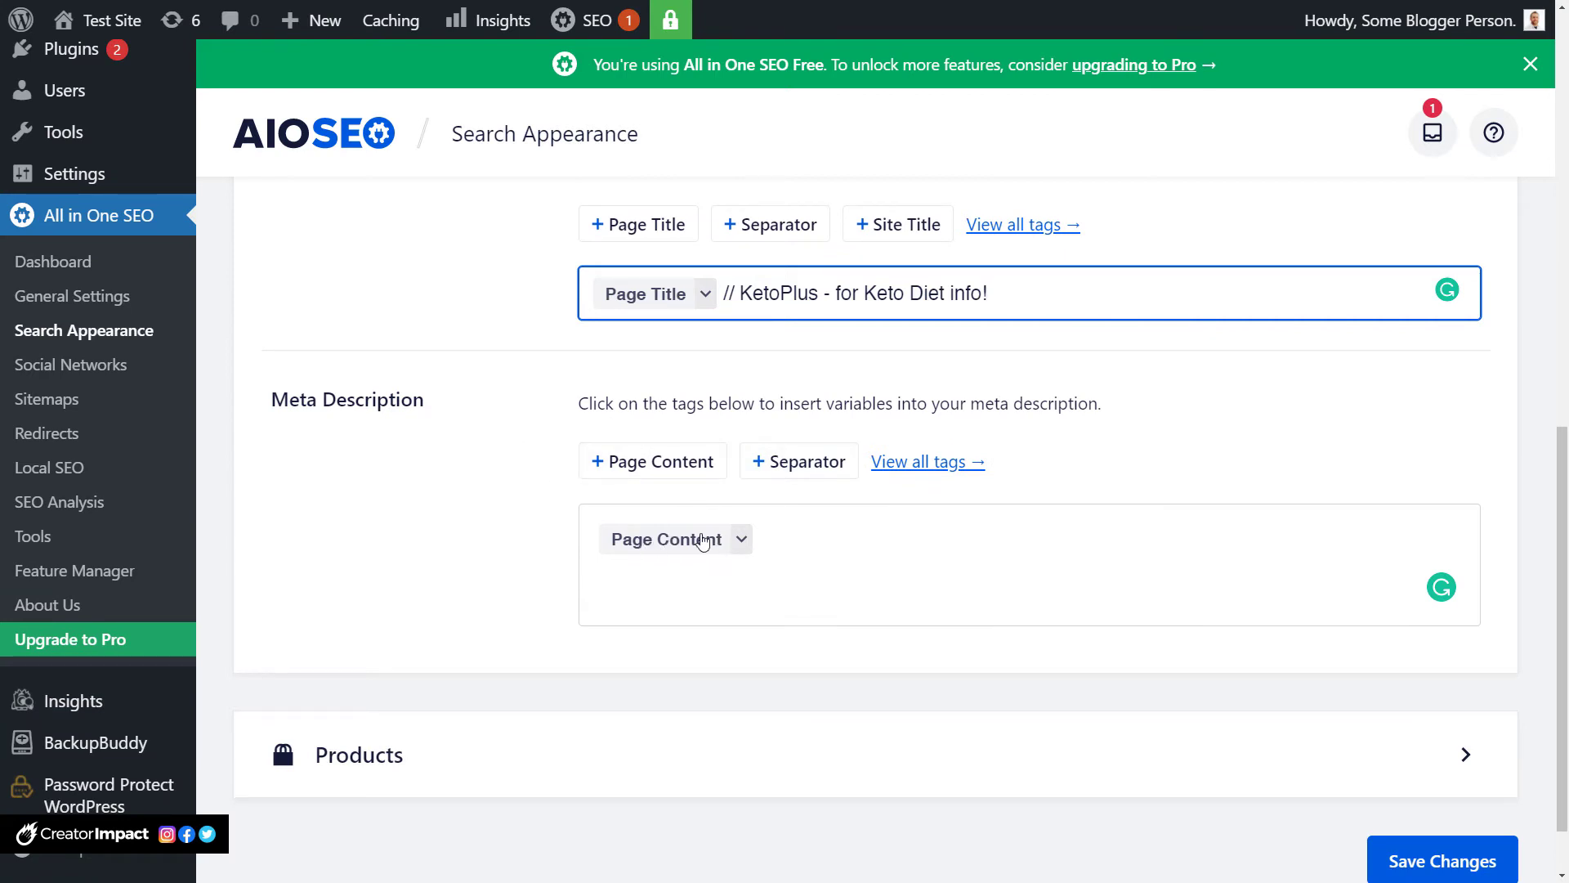
scroll(1226, 650, "down", 1)
left_click(1467, 676)
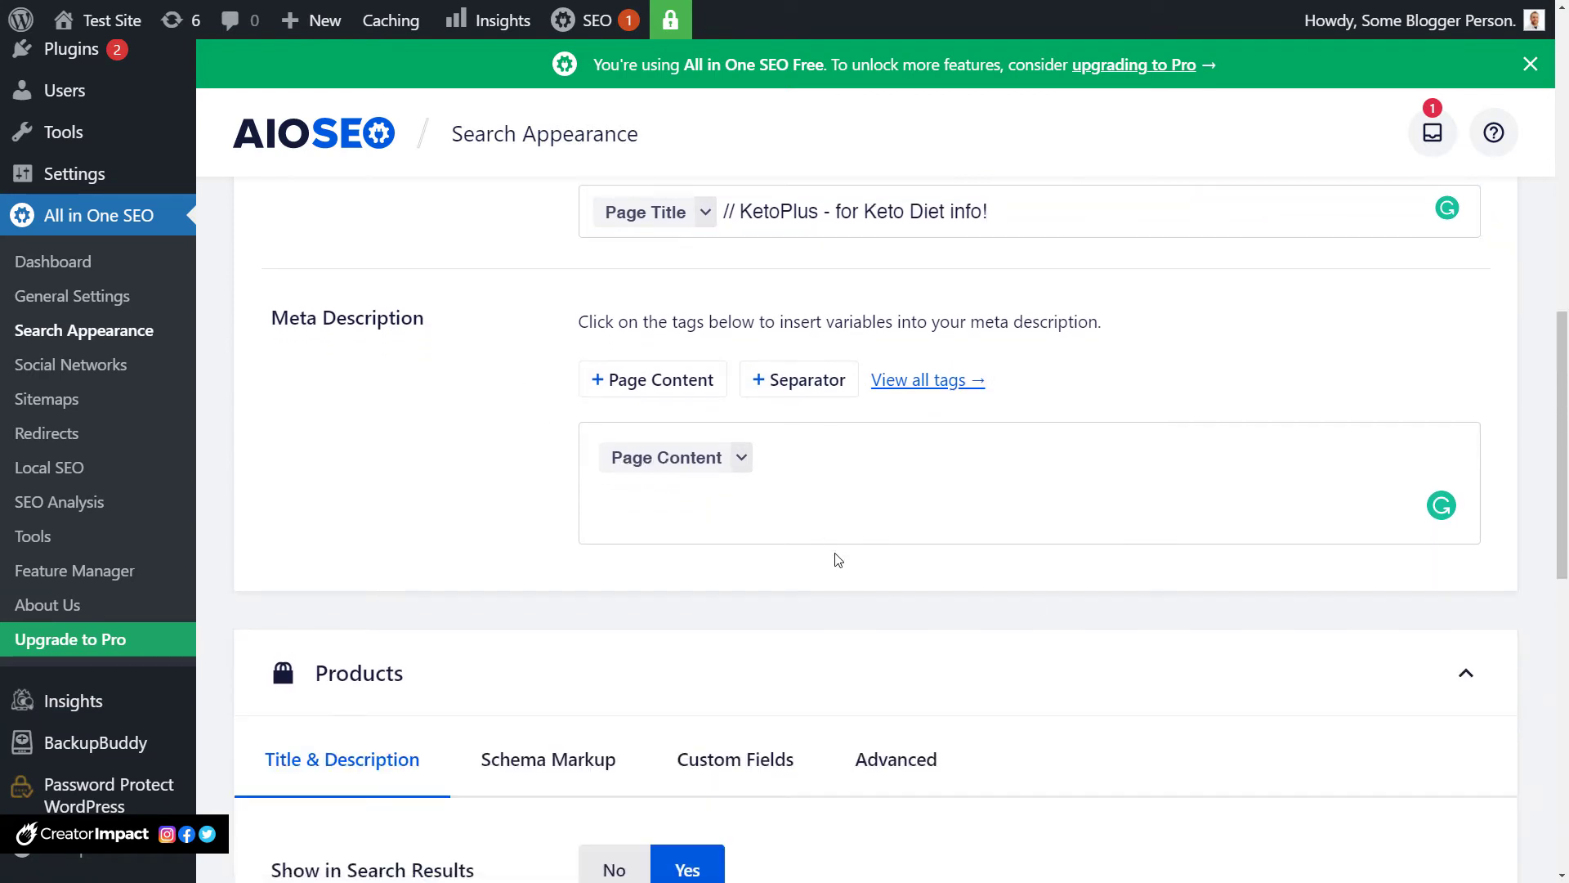
scroll(838, 500, "down", 10)
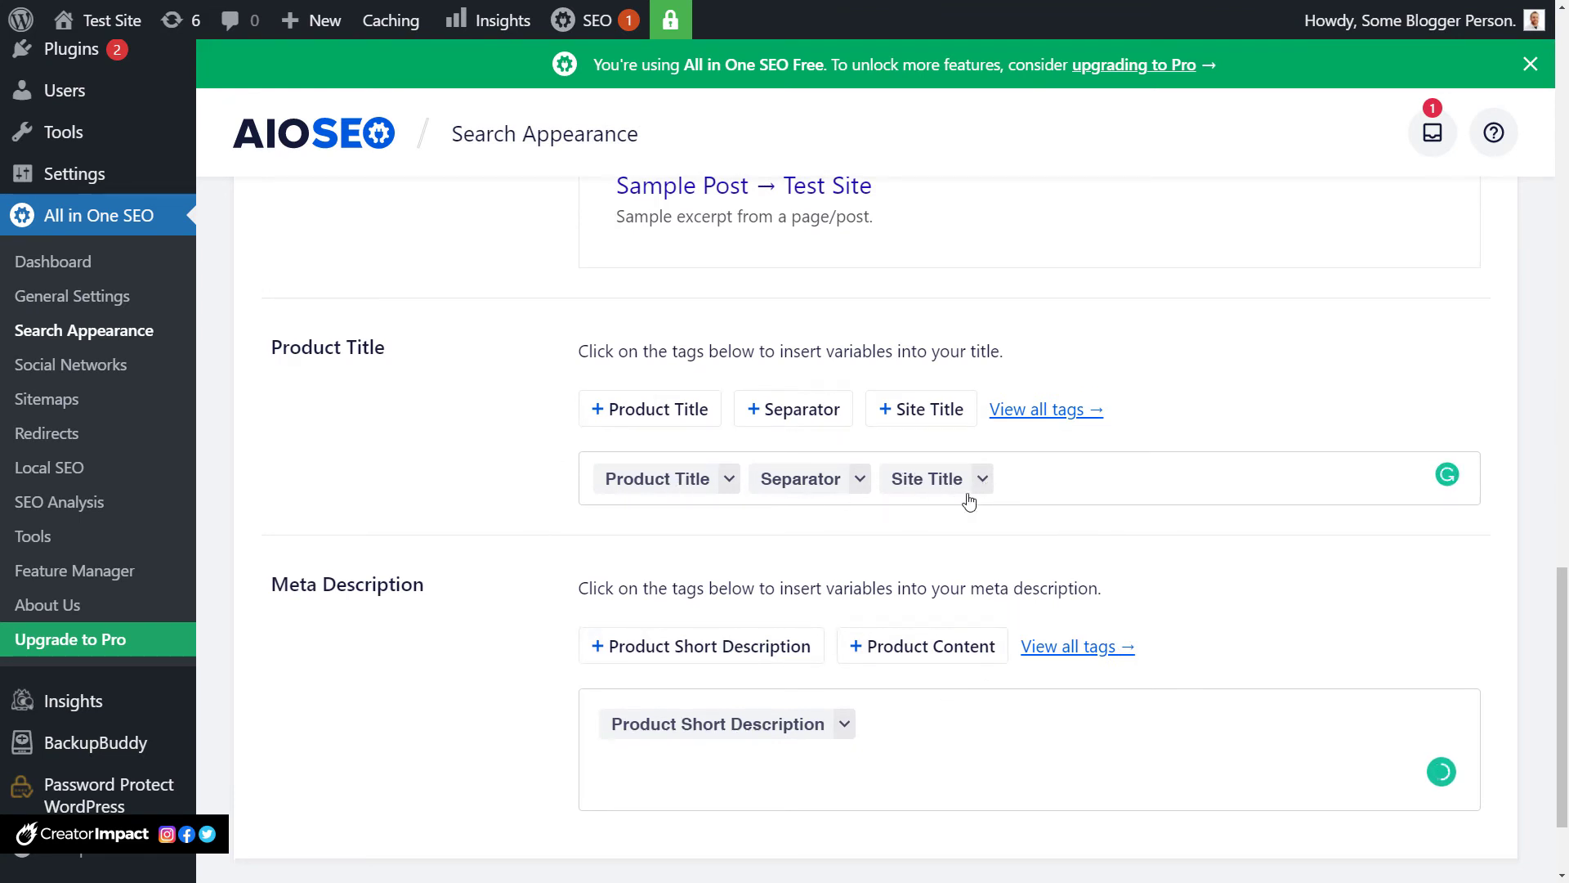
scroll(936, 686, "down", 2)
scroll(938, 691, "up", 6)
scroll(938, 693, "down", 5)
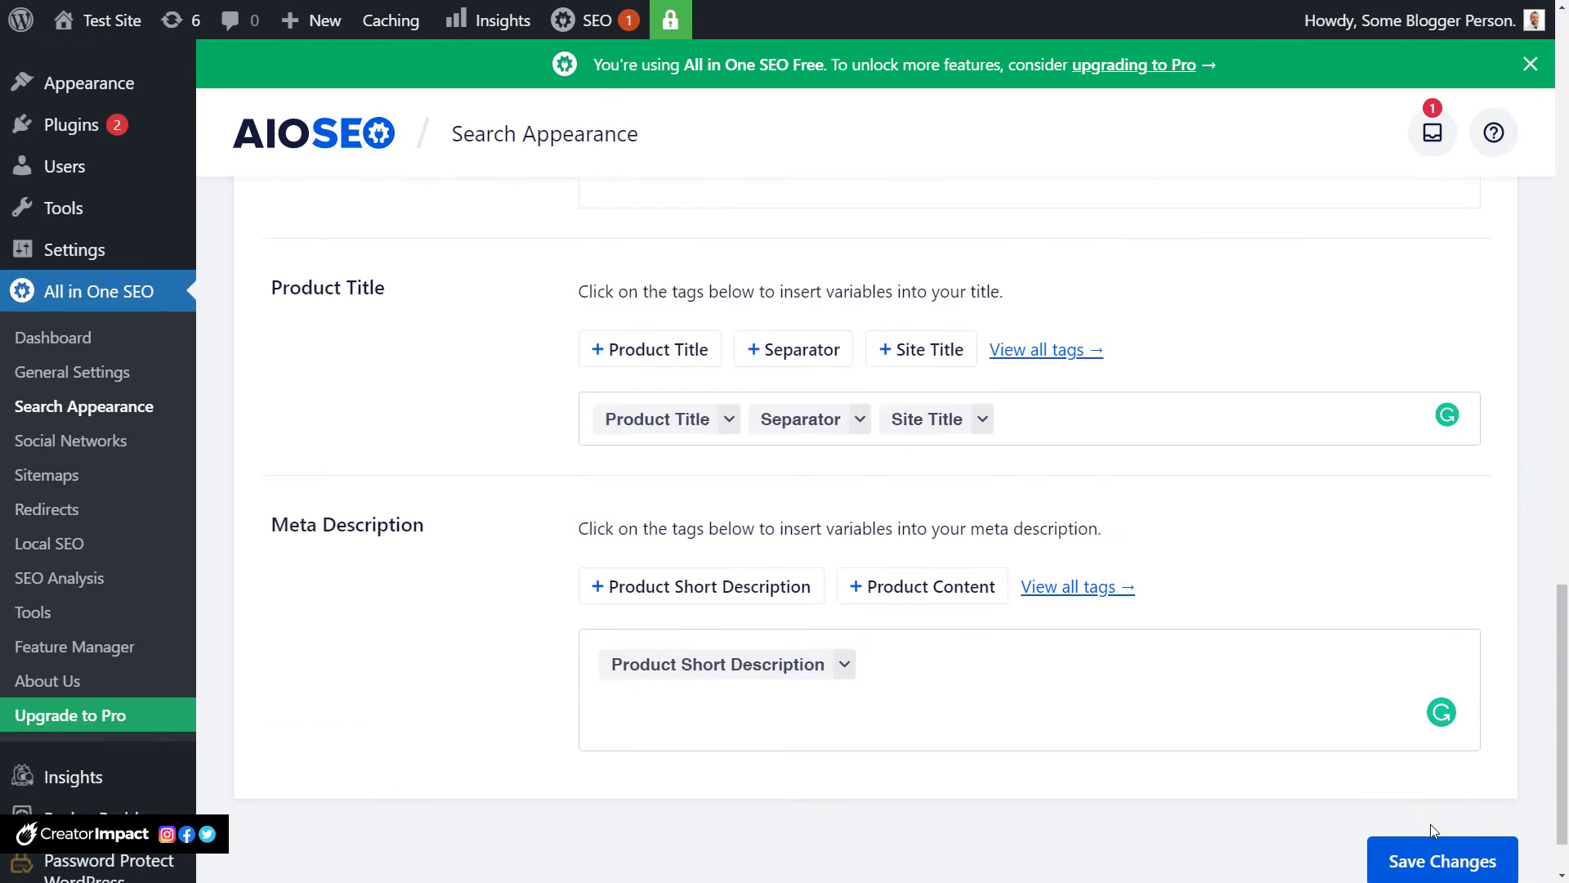
left_click(1489, 850)
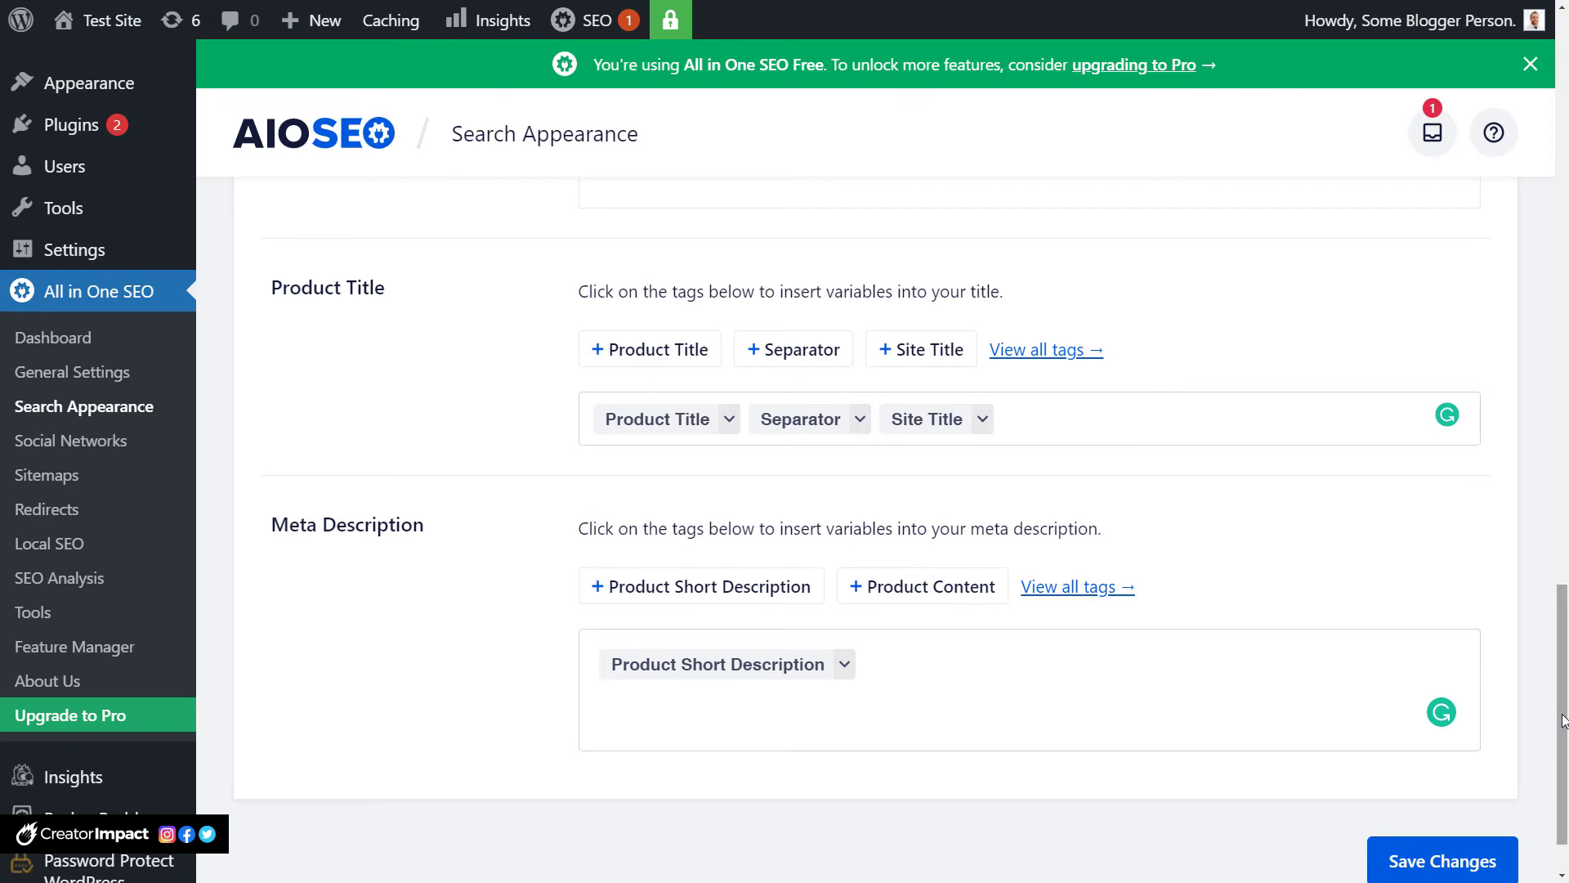
Open the Taxonomies settings and examine the search visibility, title and meta description options for Categories and Tags.
left_click_drag(1563, 703, 1517, 163)
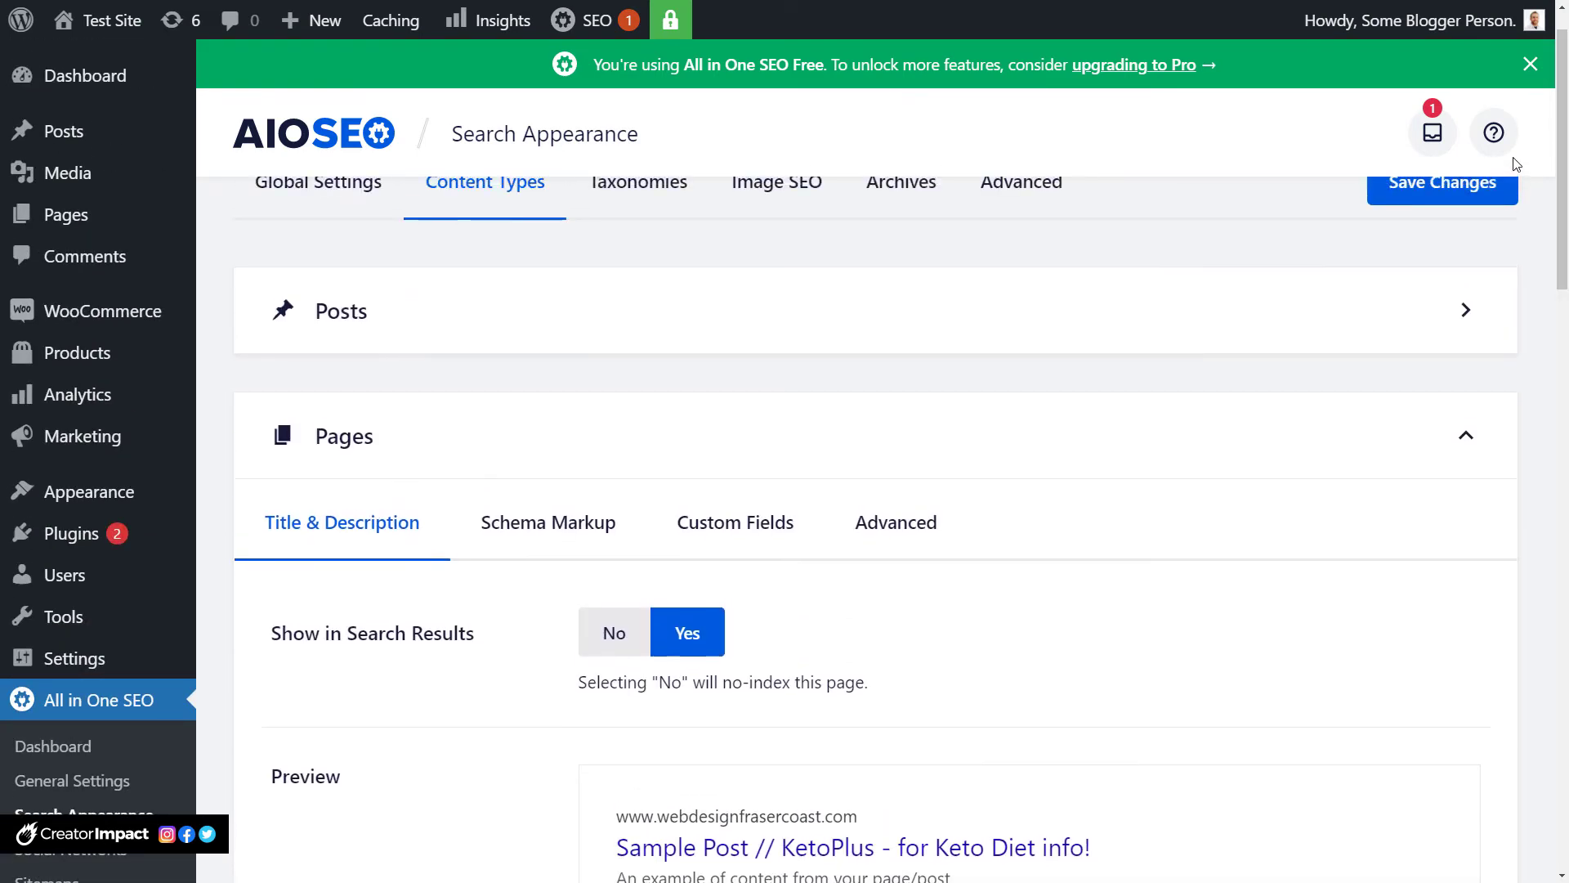
scroll(666, 393, "up", 1)
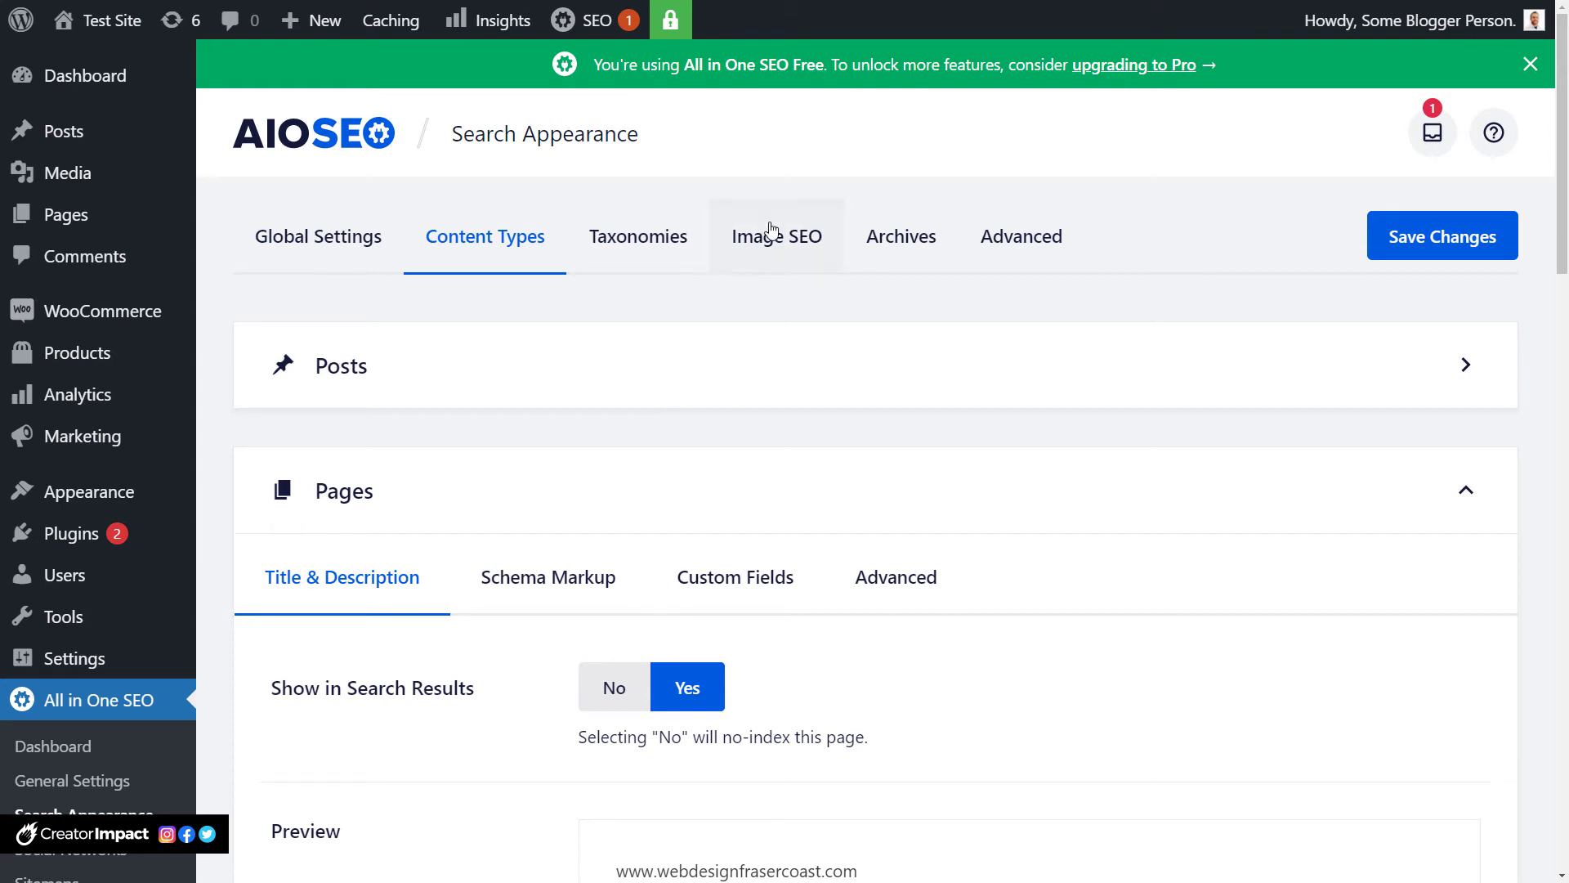
left_click(628, 231)
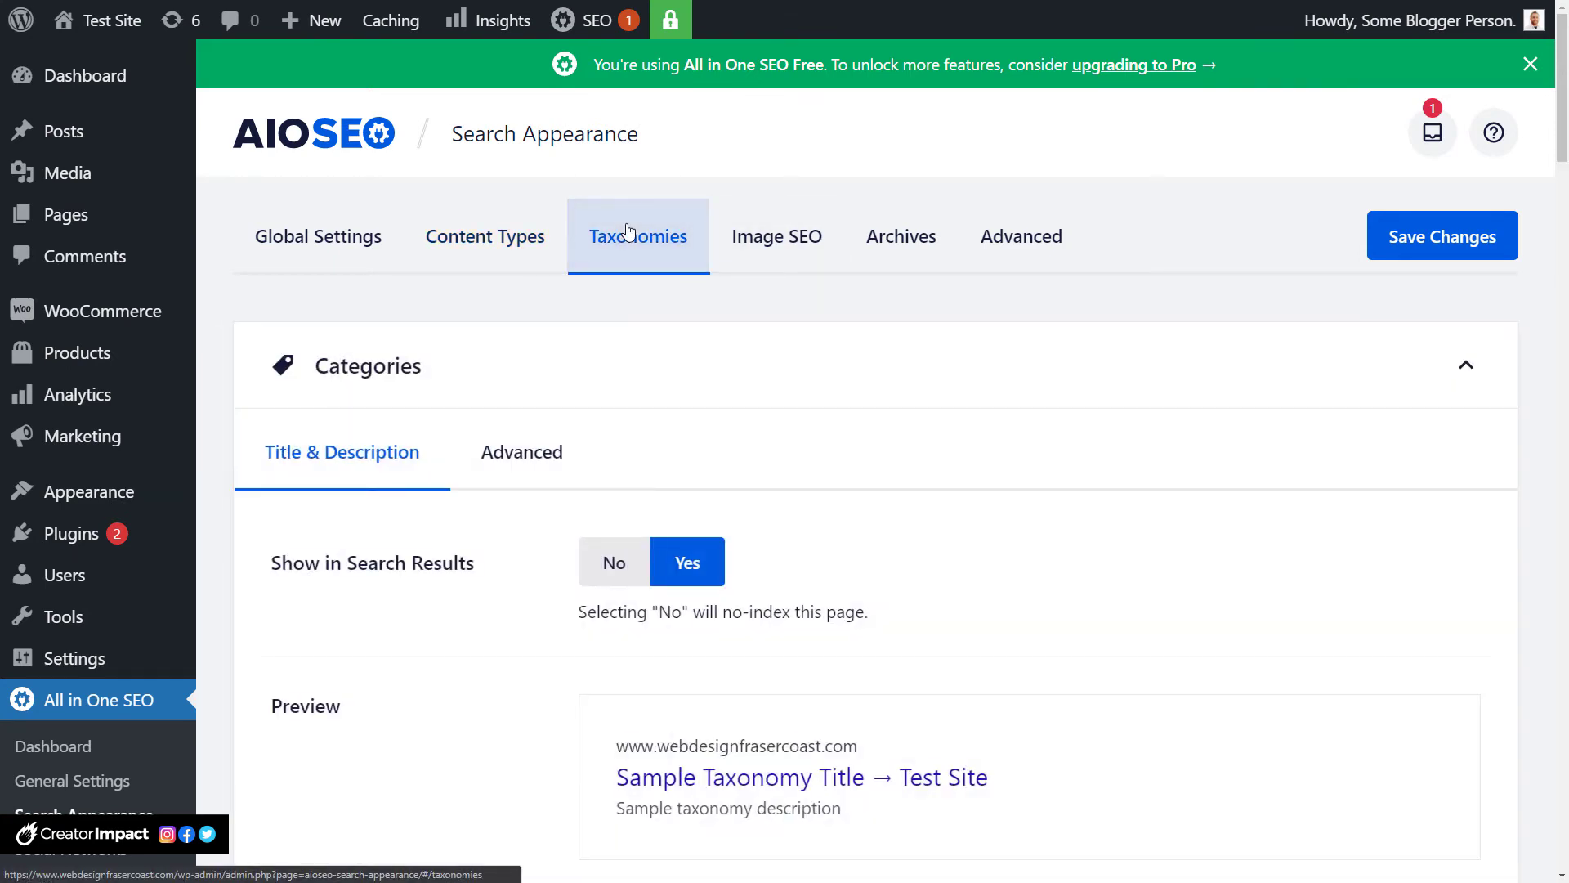
scroll(491, 280, "down", 3)
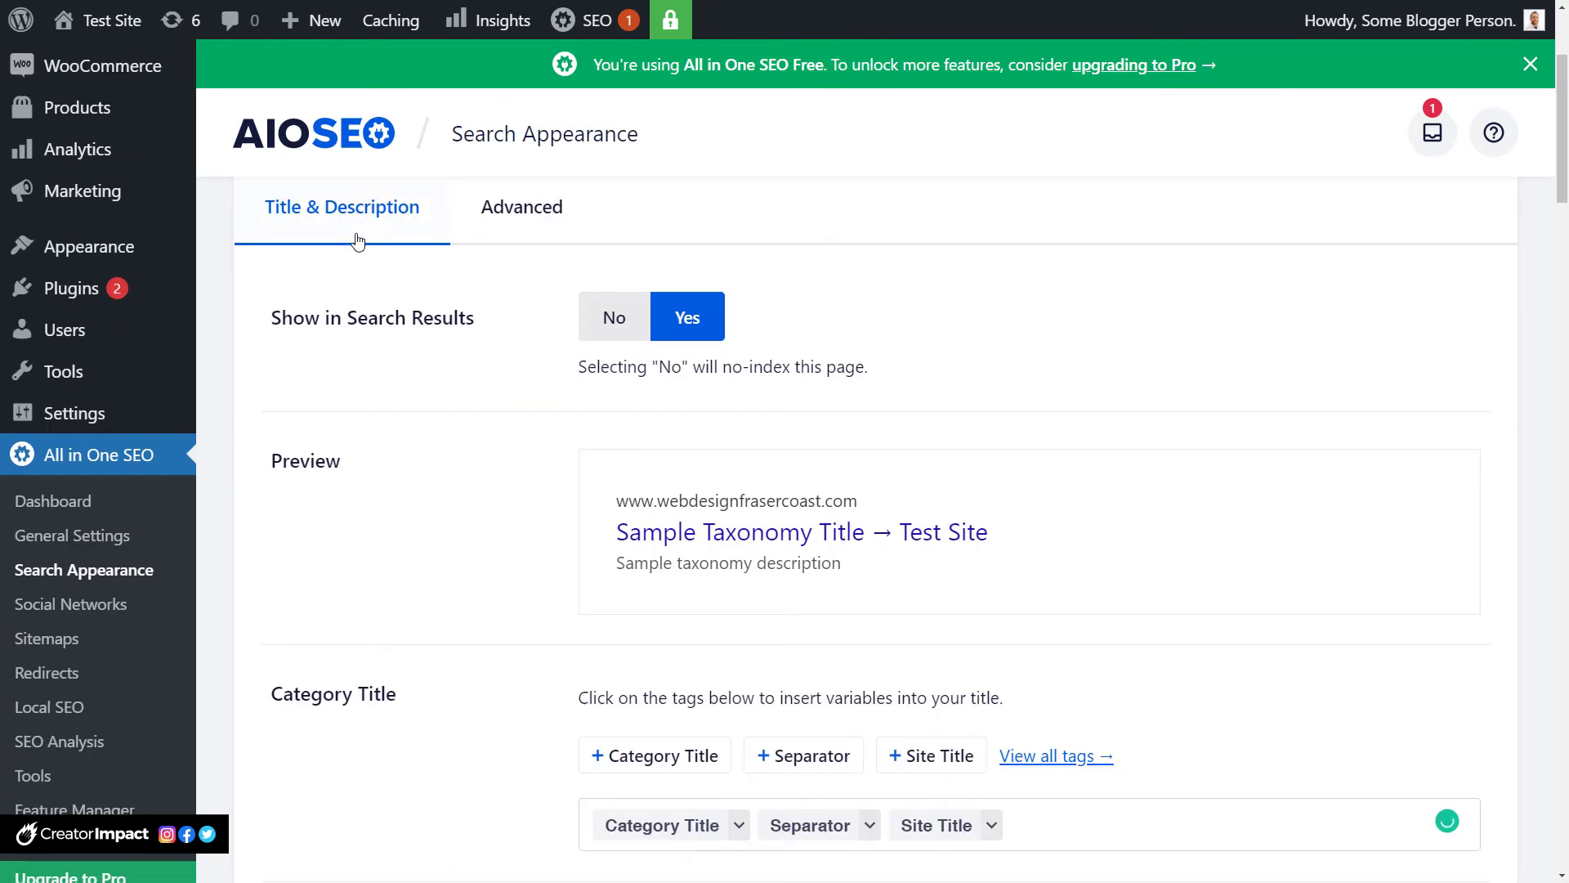
scroll(358, 241, "up", 1)
scroll(490, 384, "up", 1)
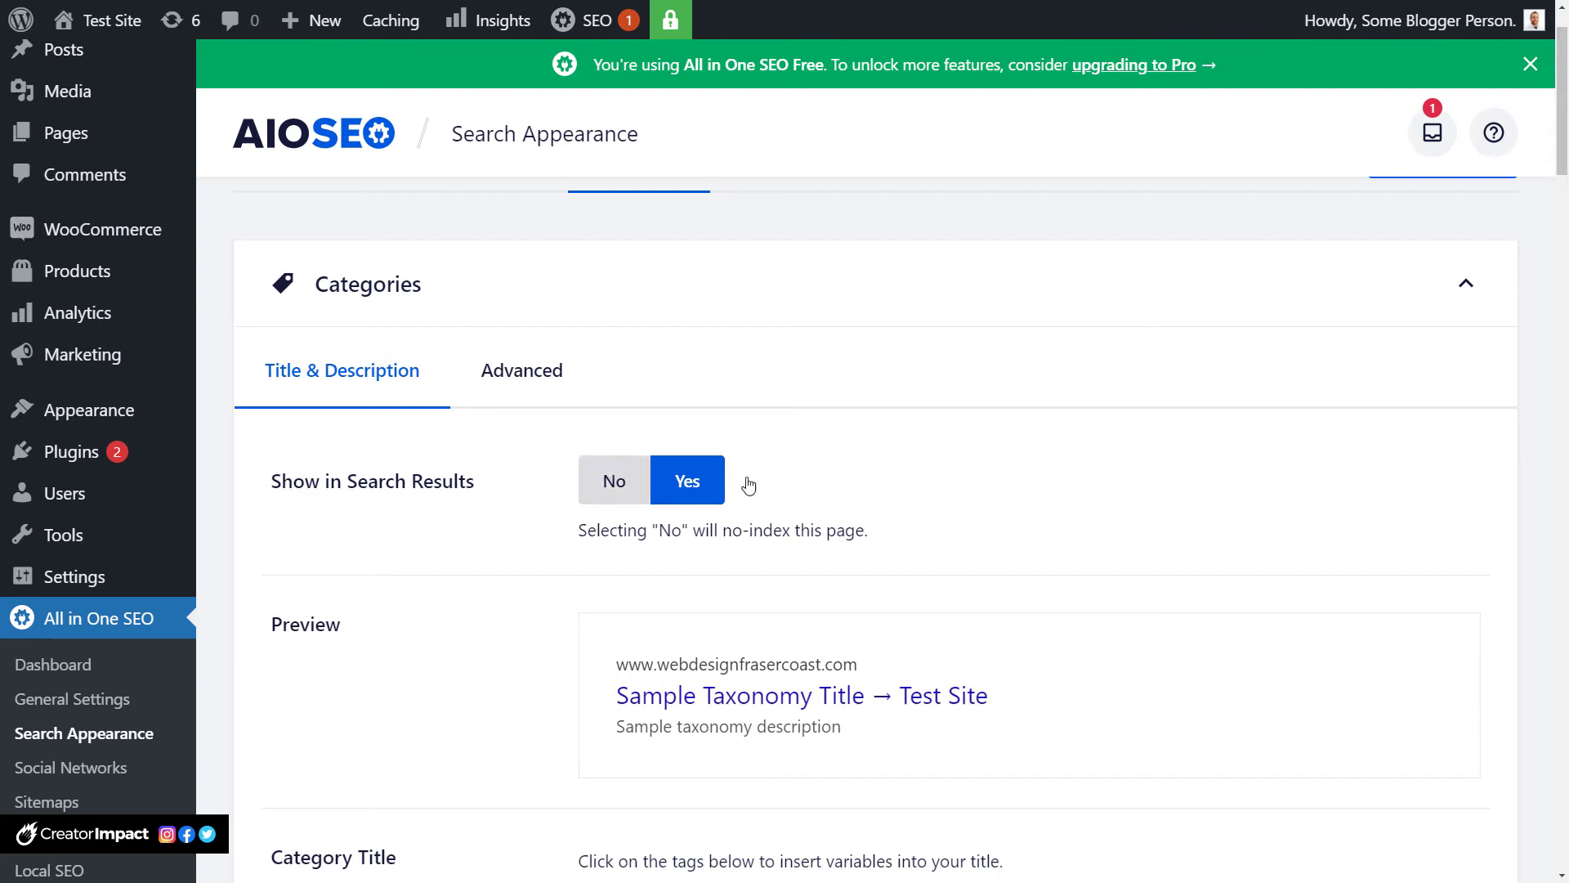
scroll(697, 501, "down", 8)
scroll(662, 594, "down", 8)
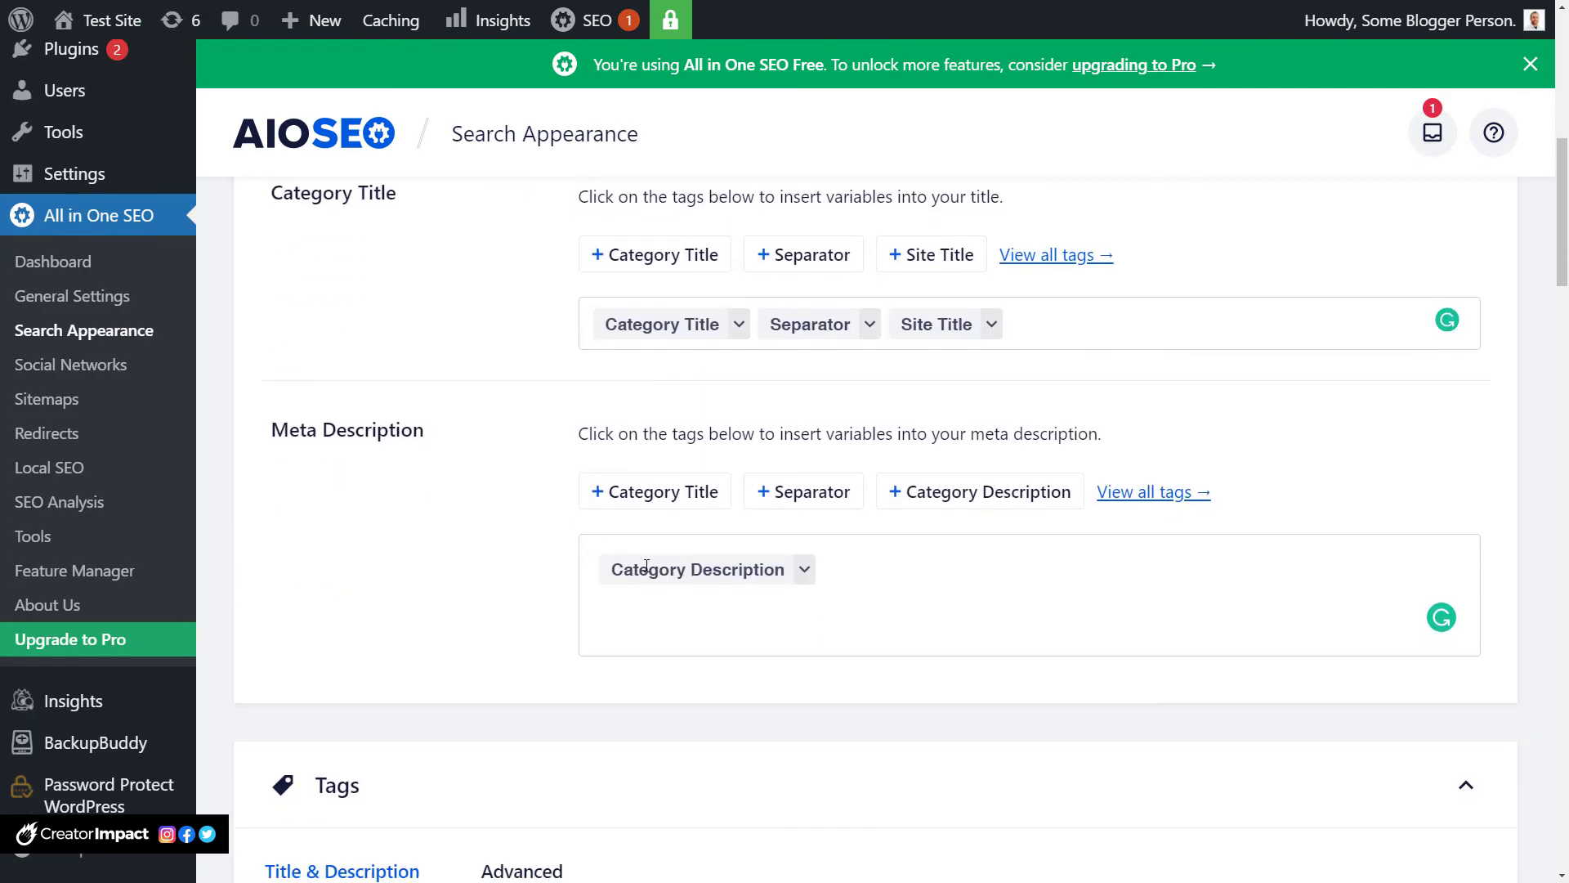
scroll(587, 434, "up", 1)
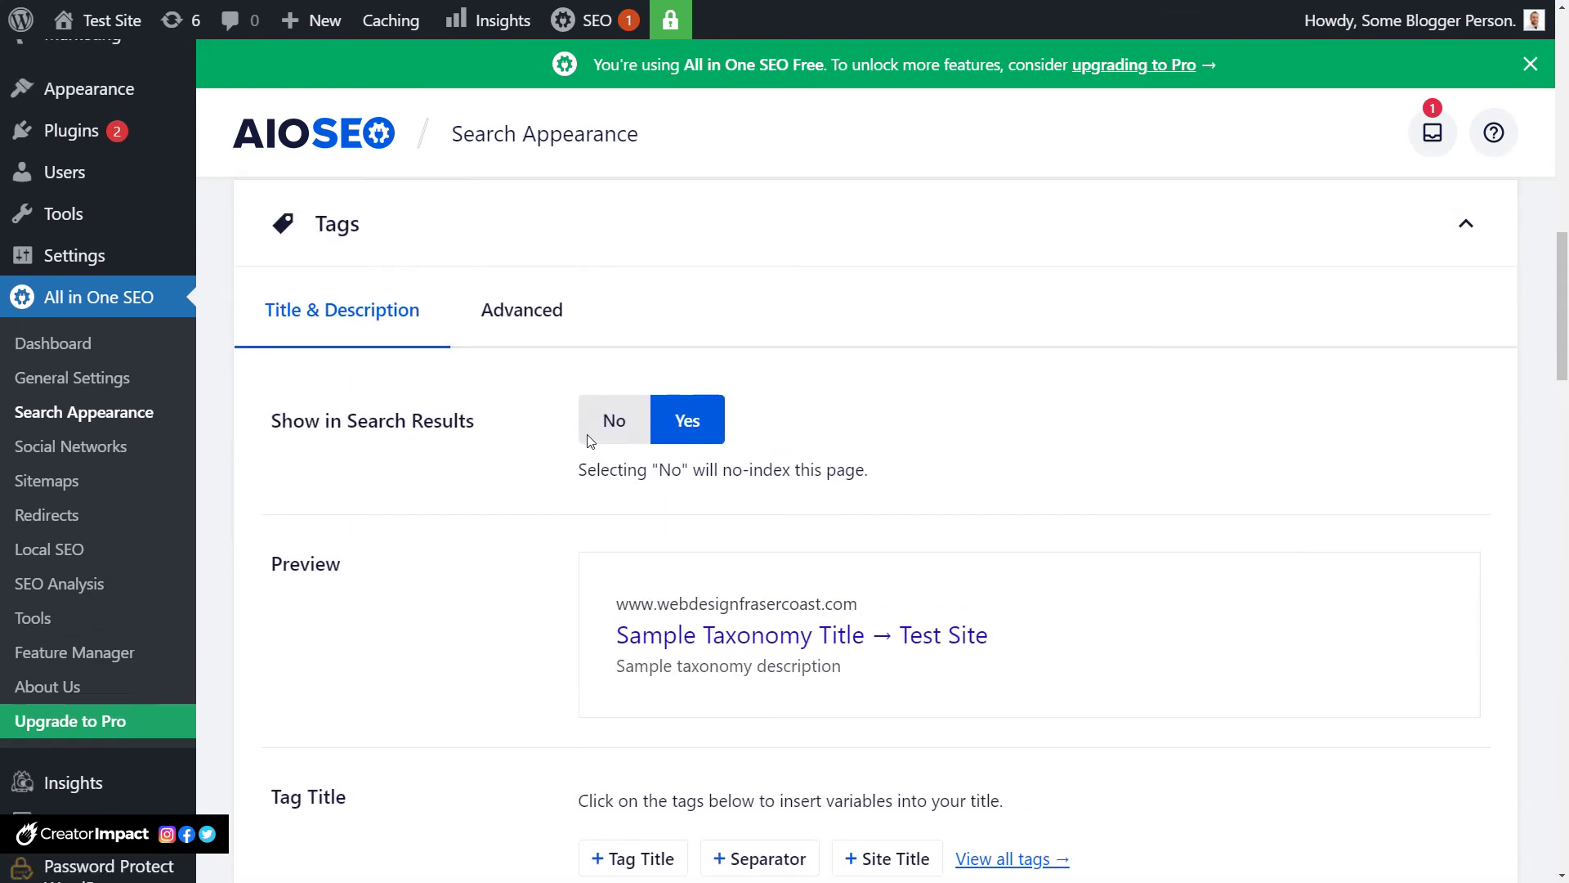
scroll(587, 434, "down", 5)
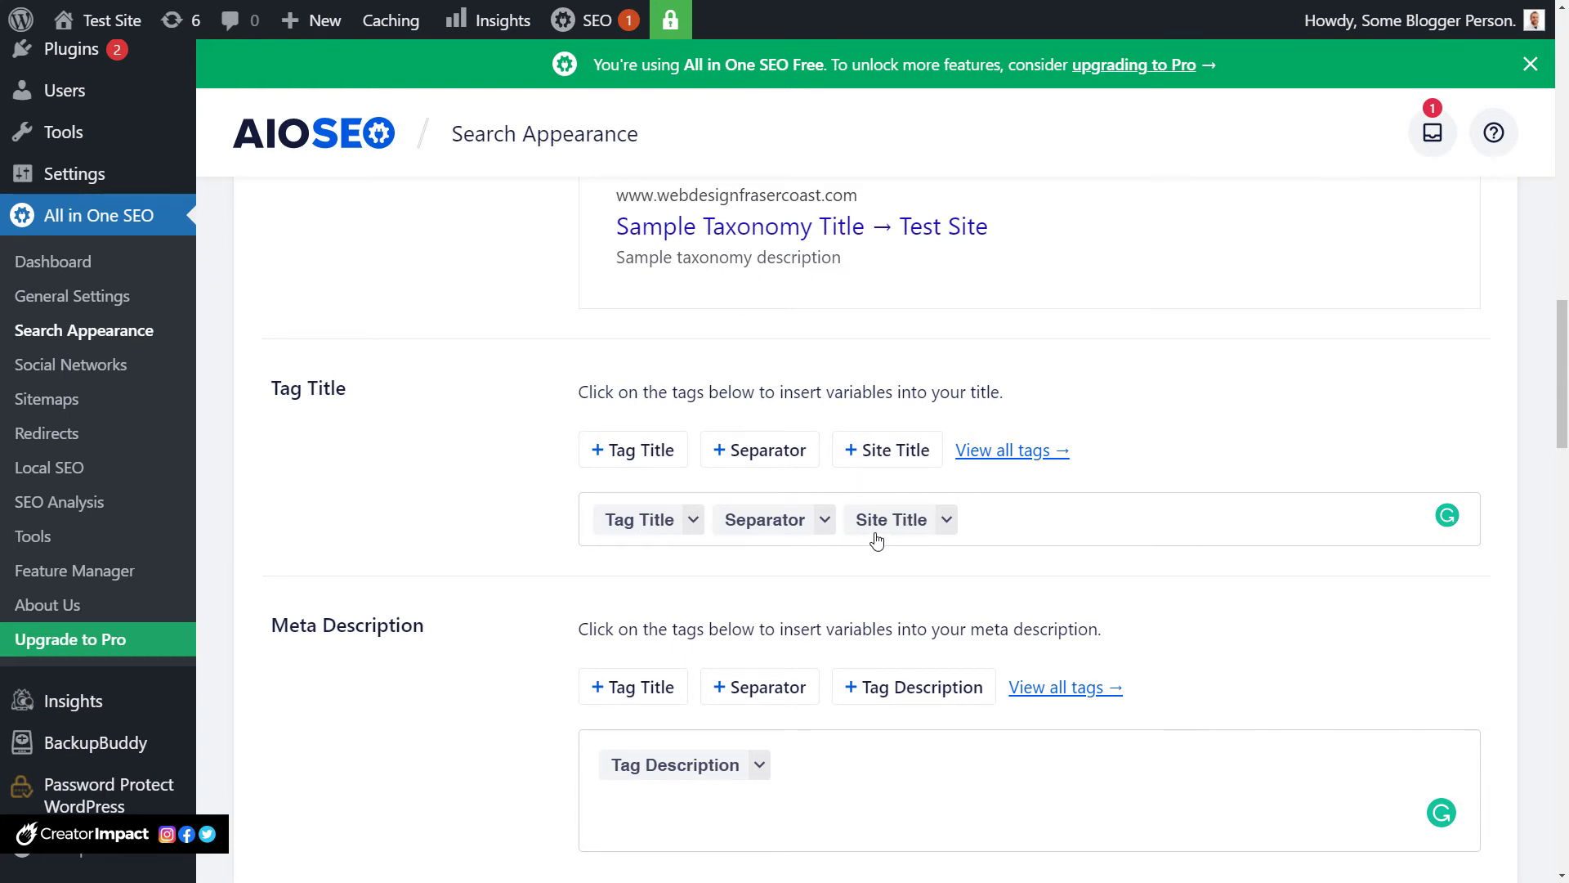
scroll(768, 634, "up", 8)
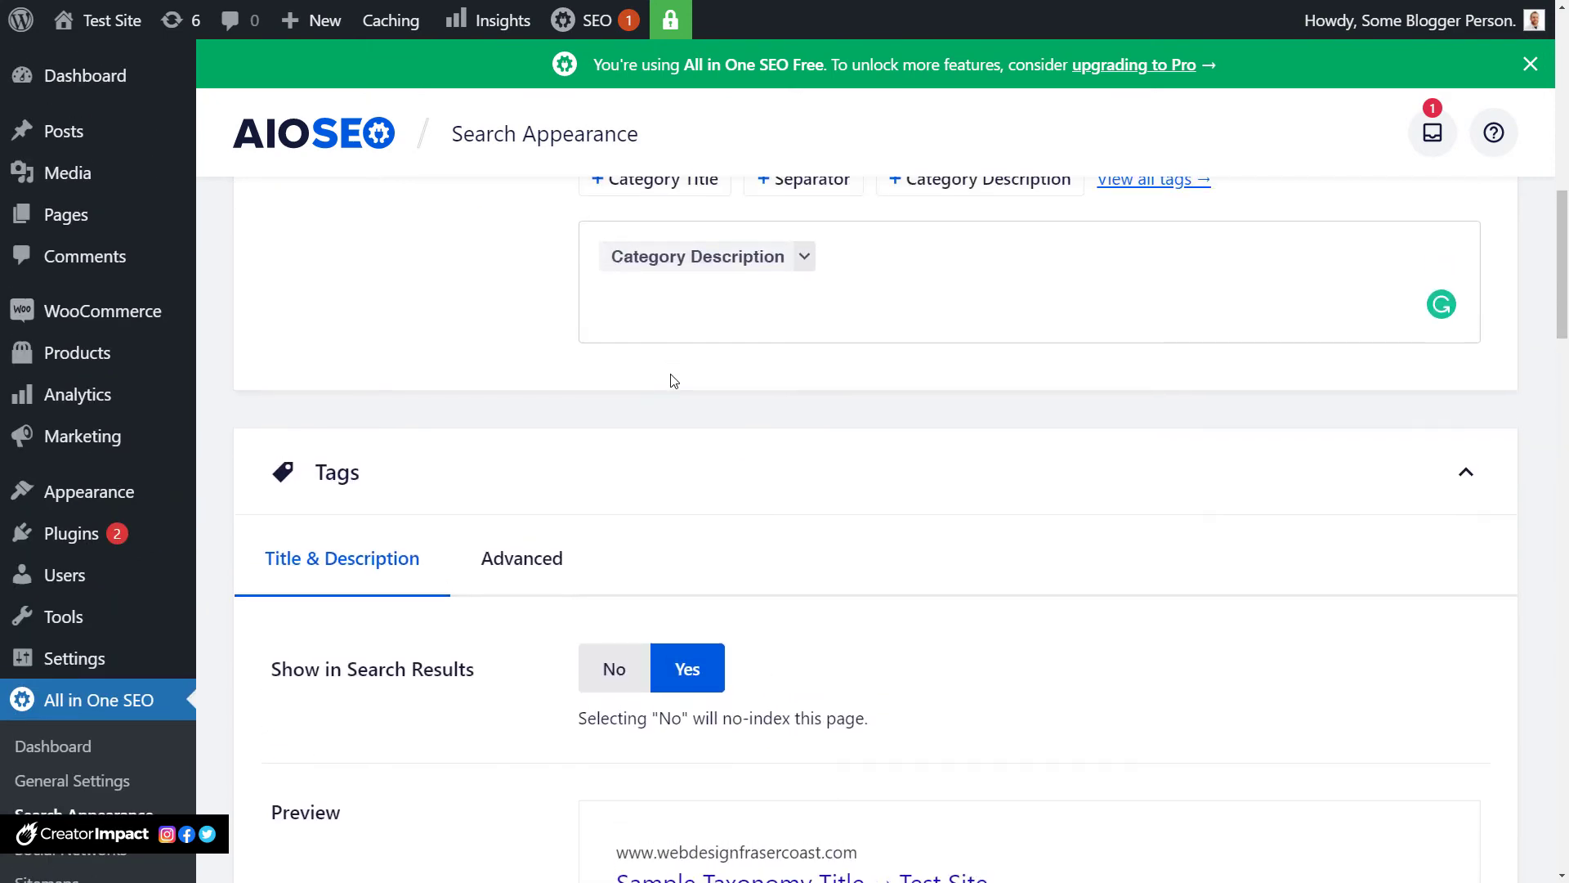
scroll(673, 381, "up", 10)
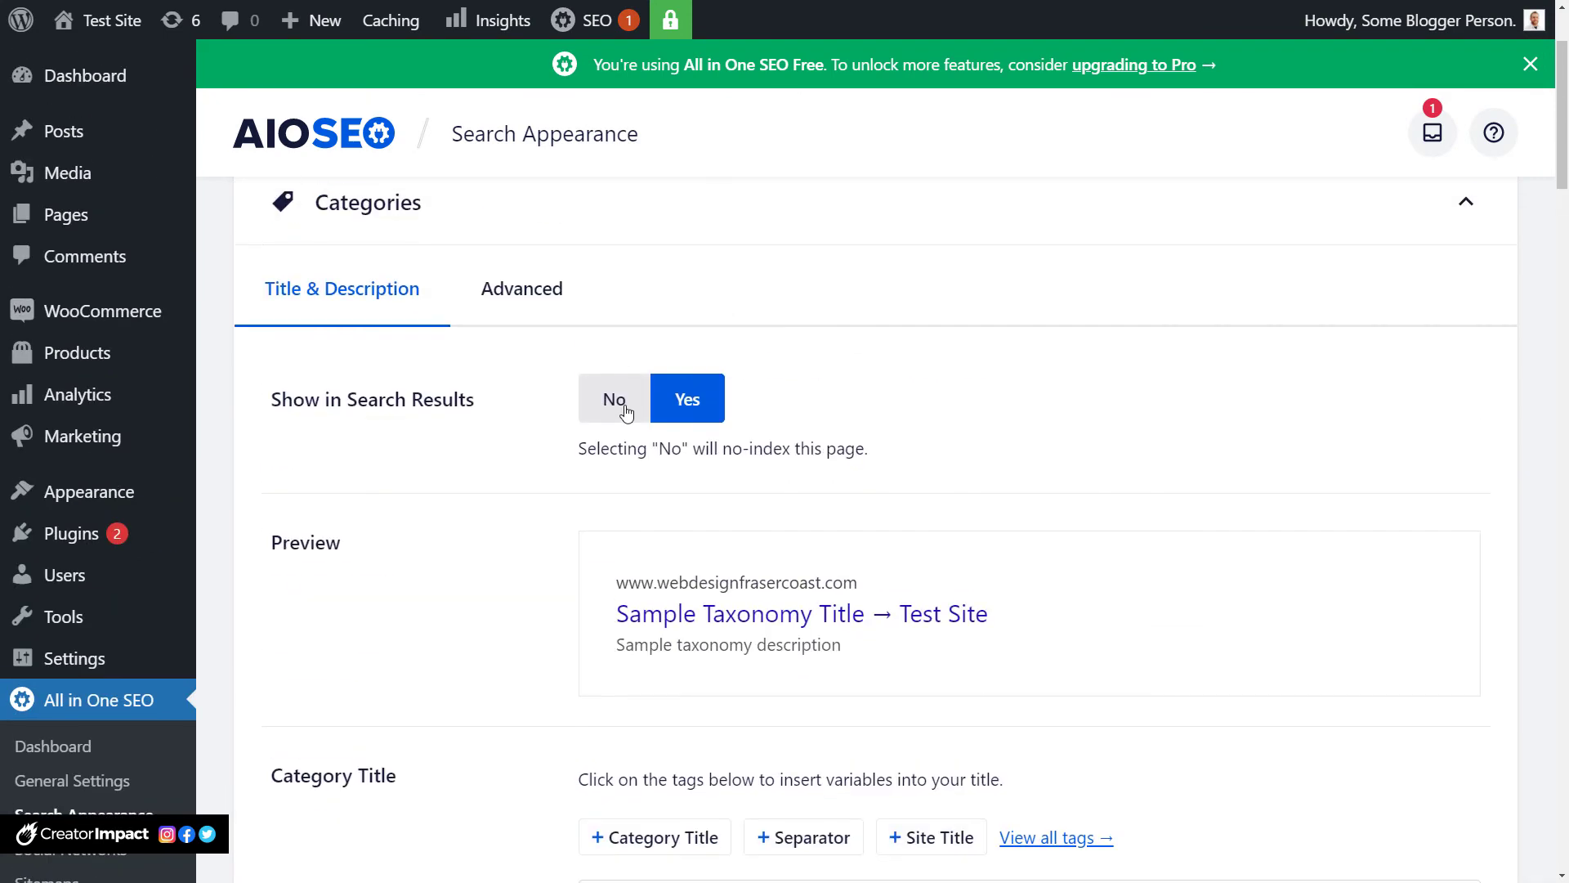
Look through the remaining taxonomy settings, including the title and meta description formats for Product Categories and Product Tags.
scroll(553, 508, "down", 12)
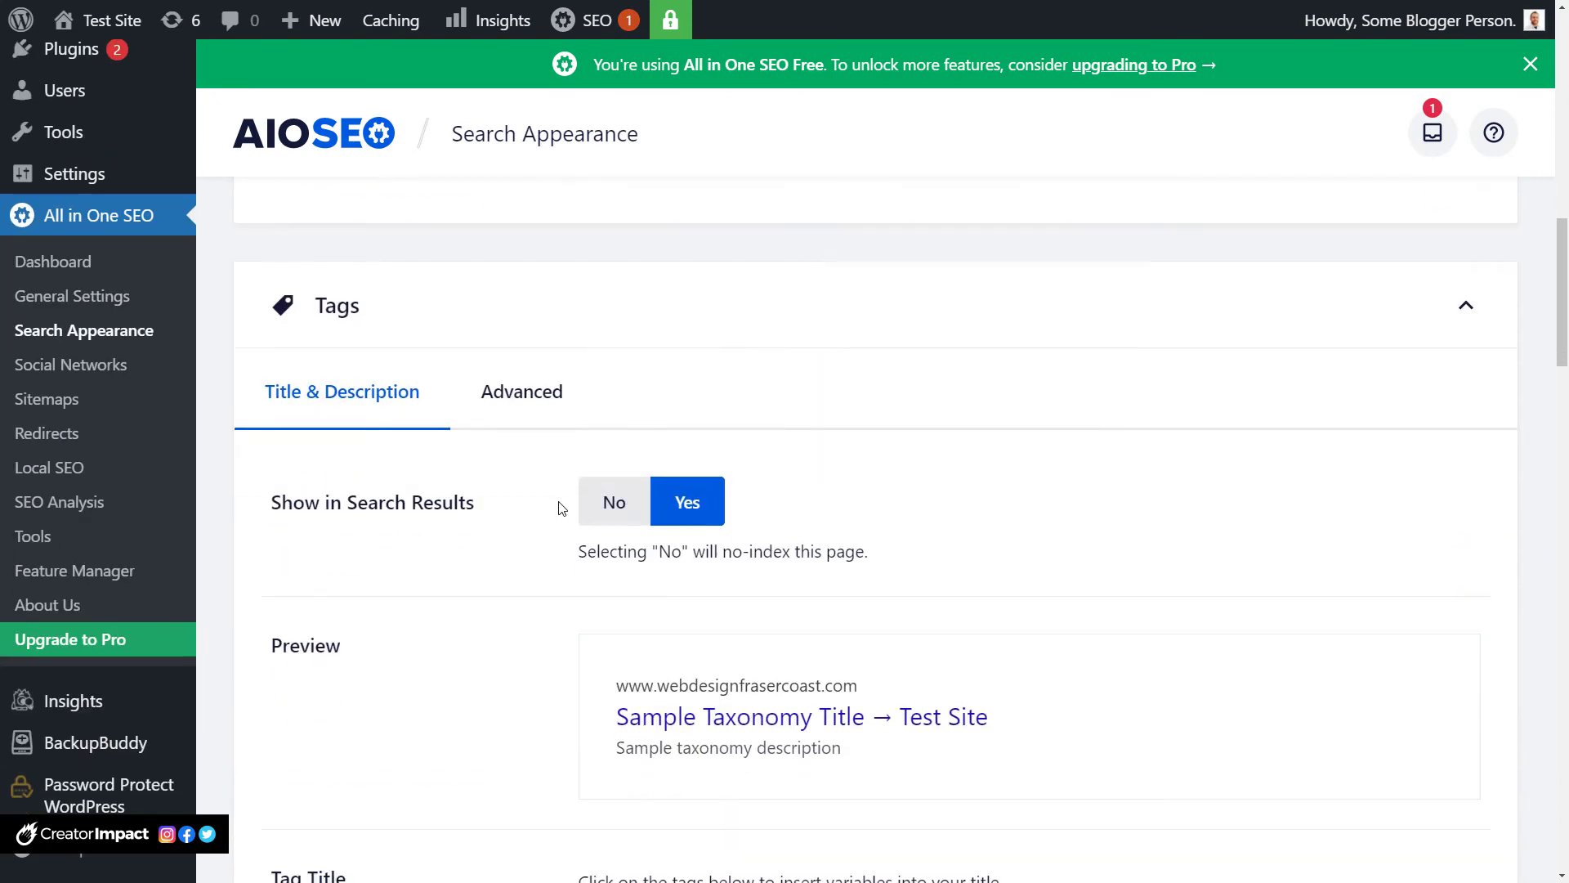
scroll(561, 508, "down", 10)
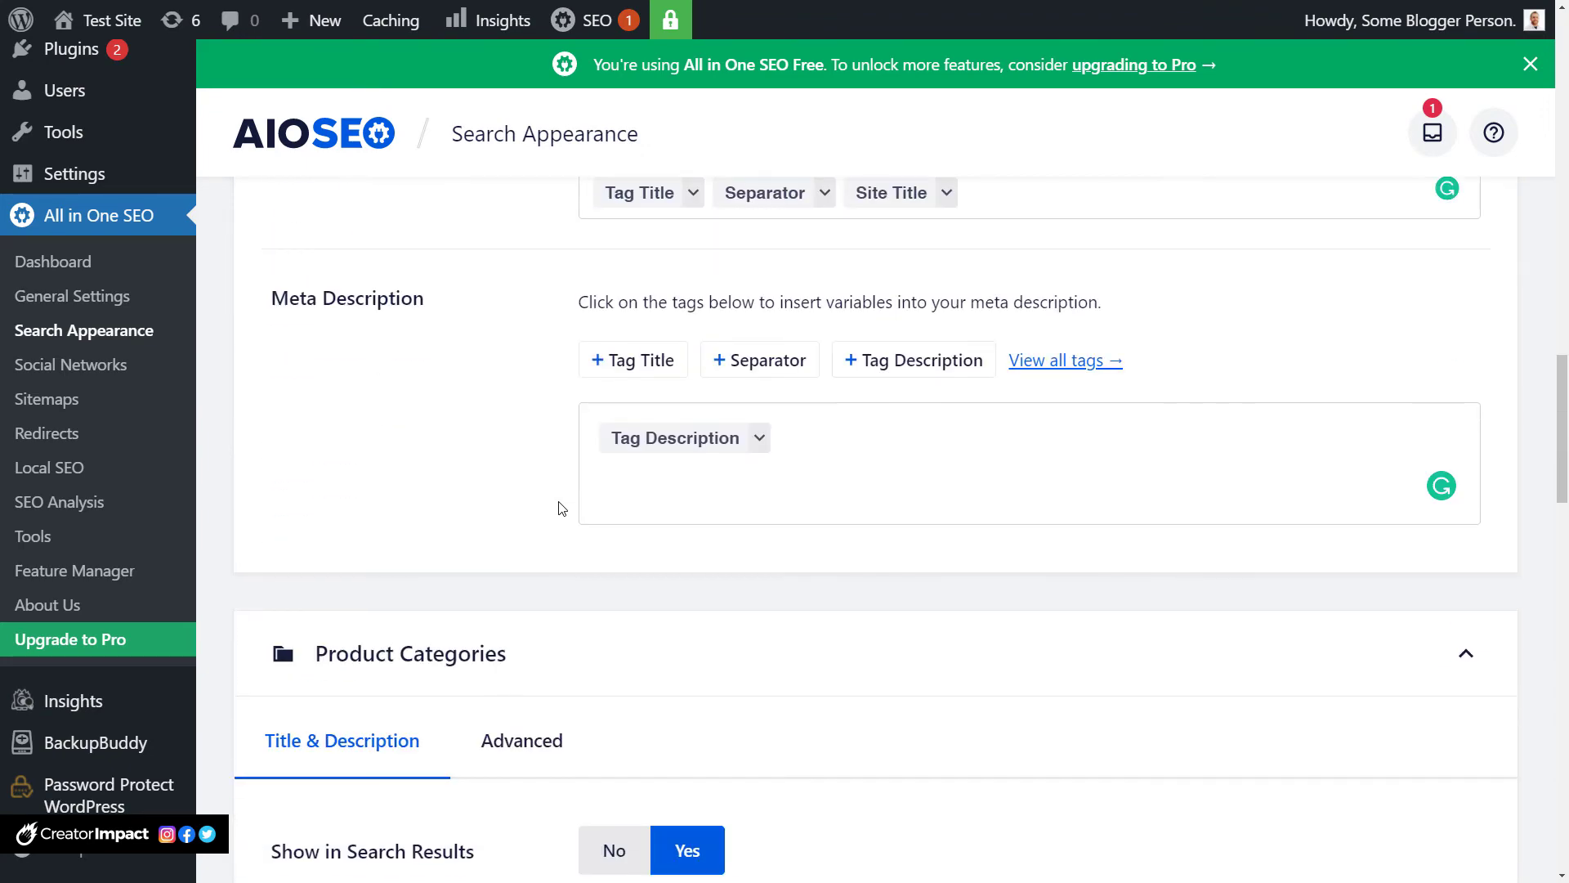
scroll(561, 507, "down", 9)
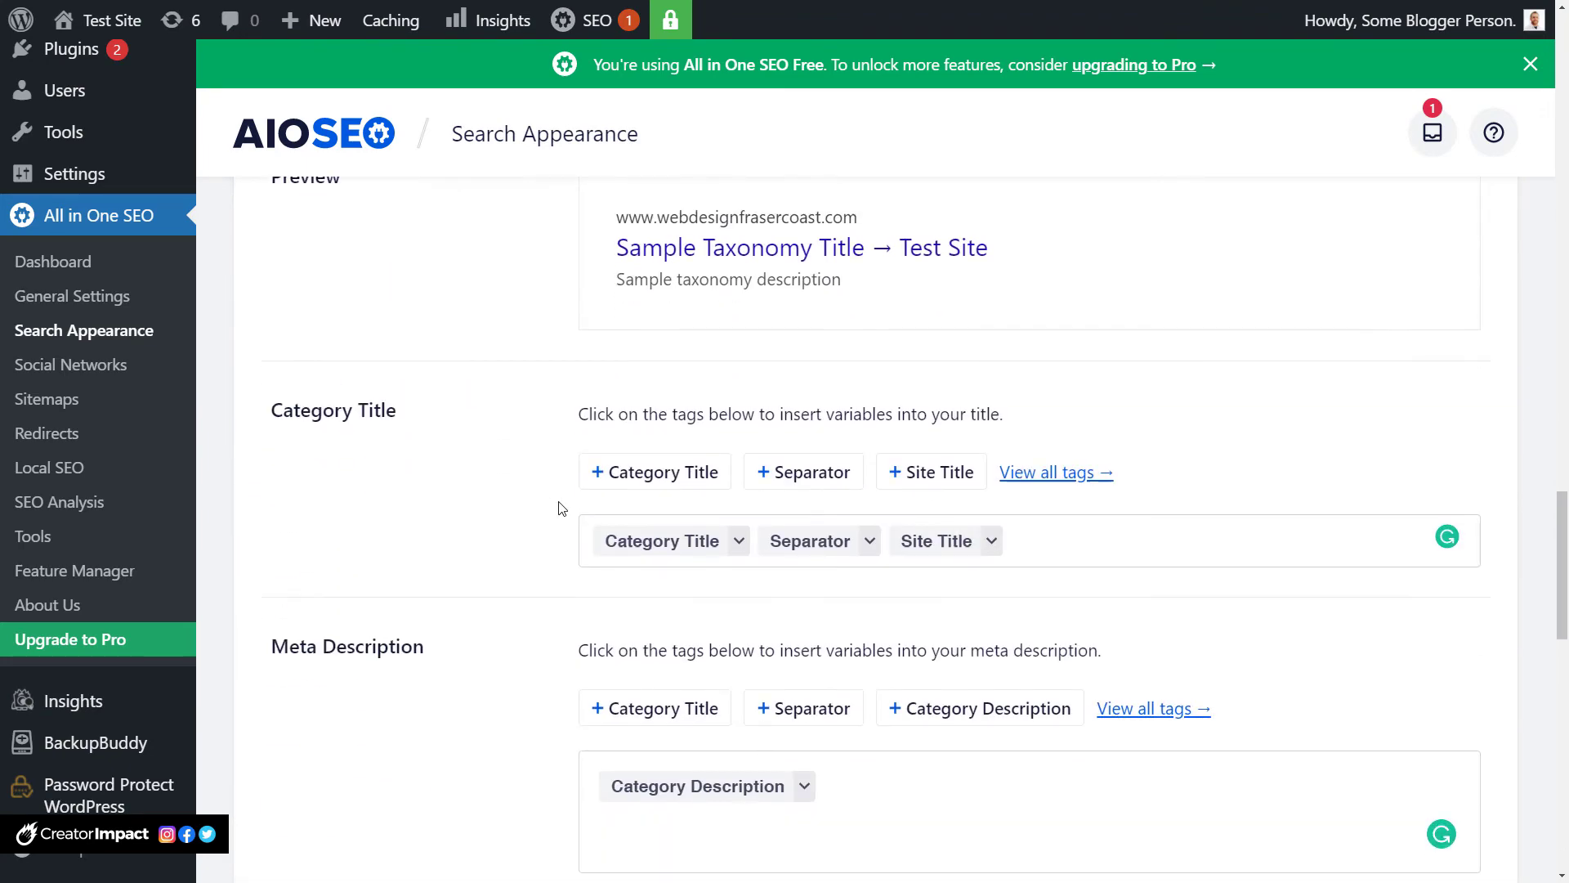
scroll(560, 507, "down", 7)
scroll(550, 518, "down", 3)
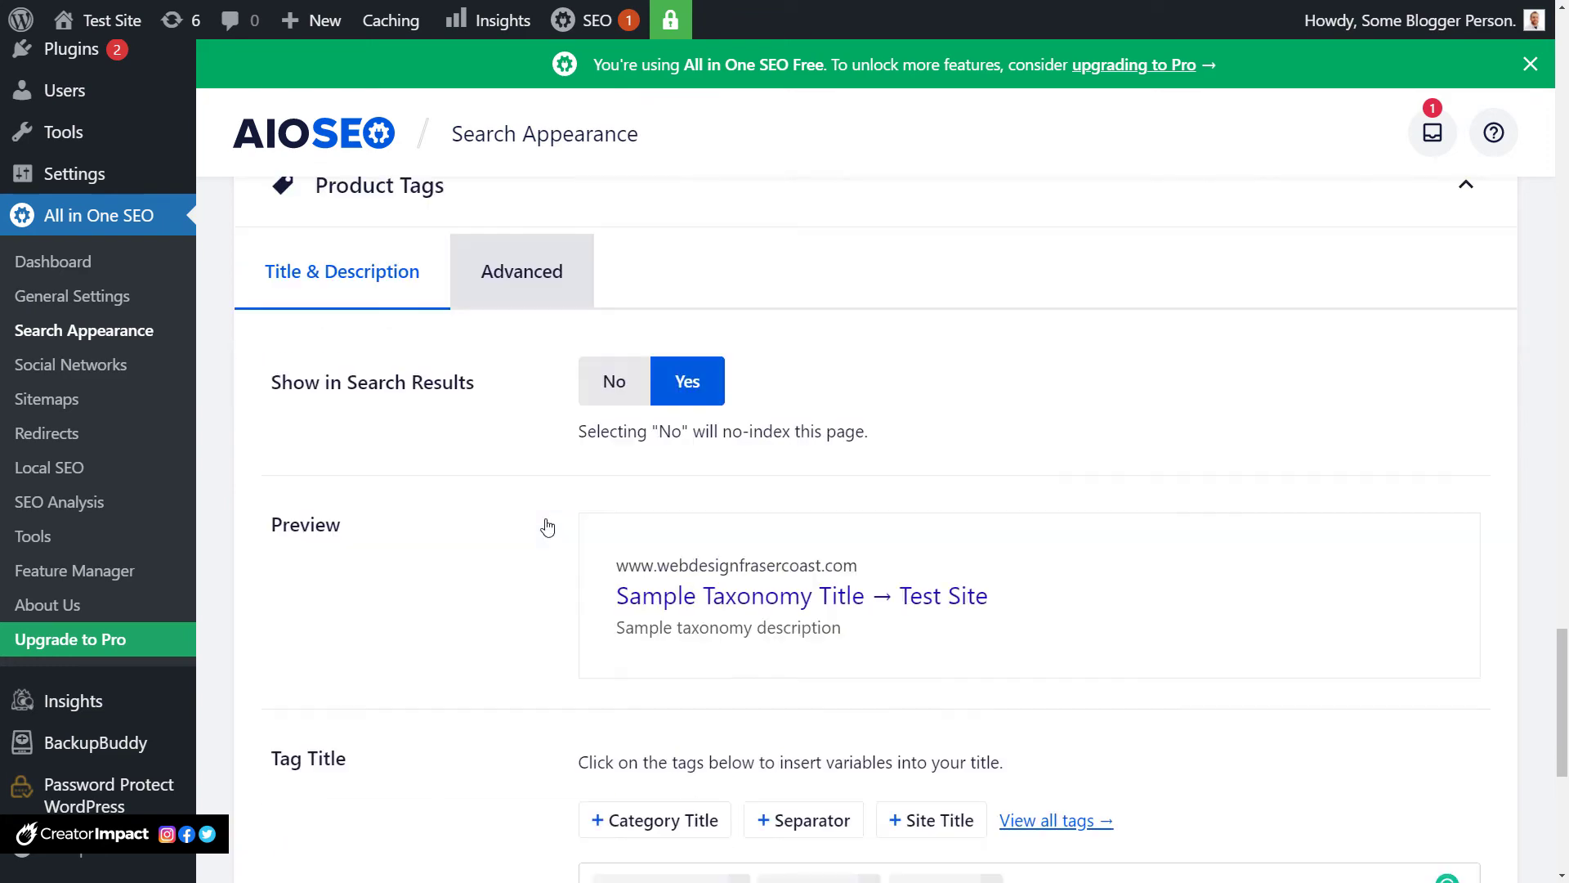
scroll(547, 527, "down", 4)
scroll(571, 561, "down", 3)
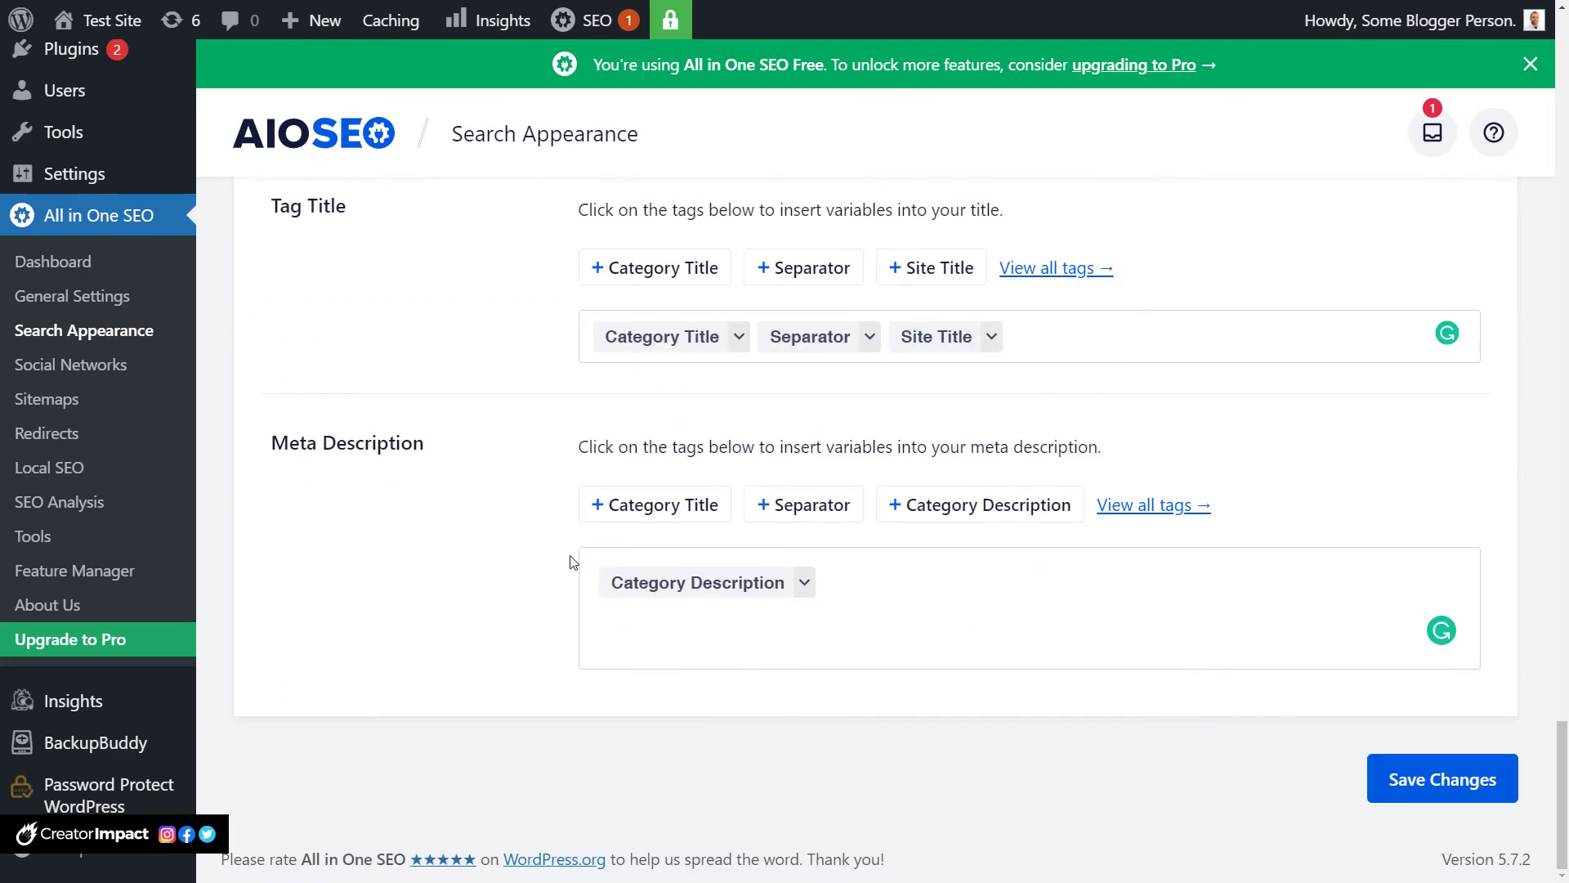
scroll(572, 562, "up", 5)
scroll(660, 498, "up", 10)
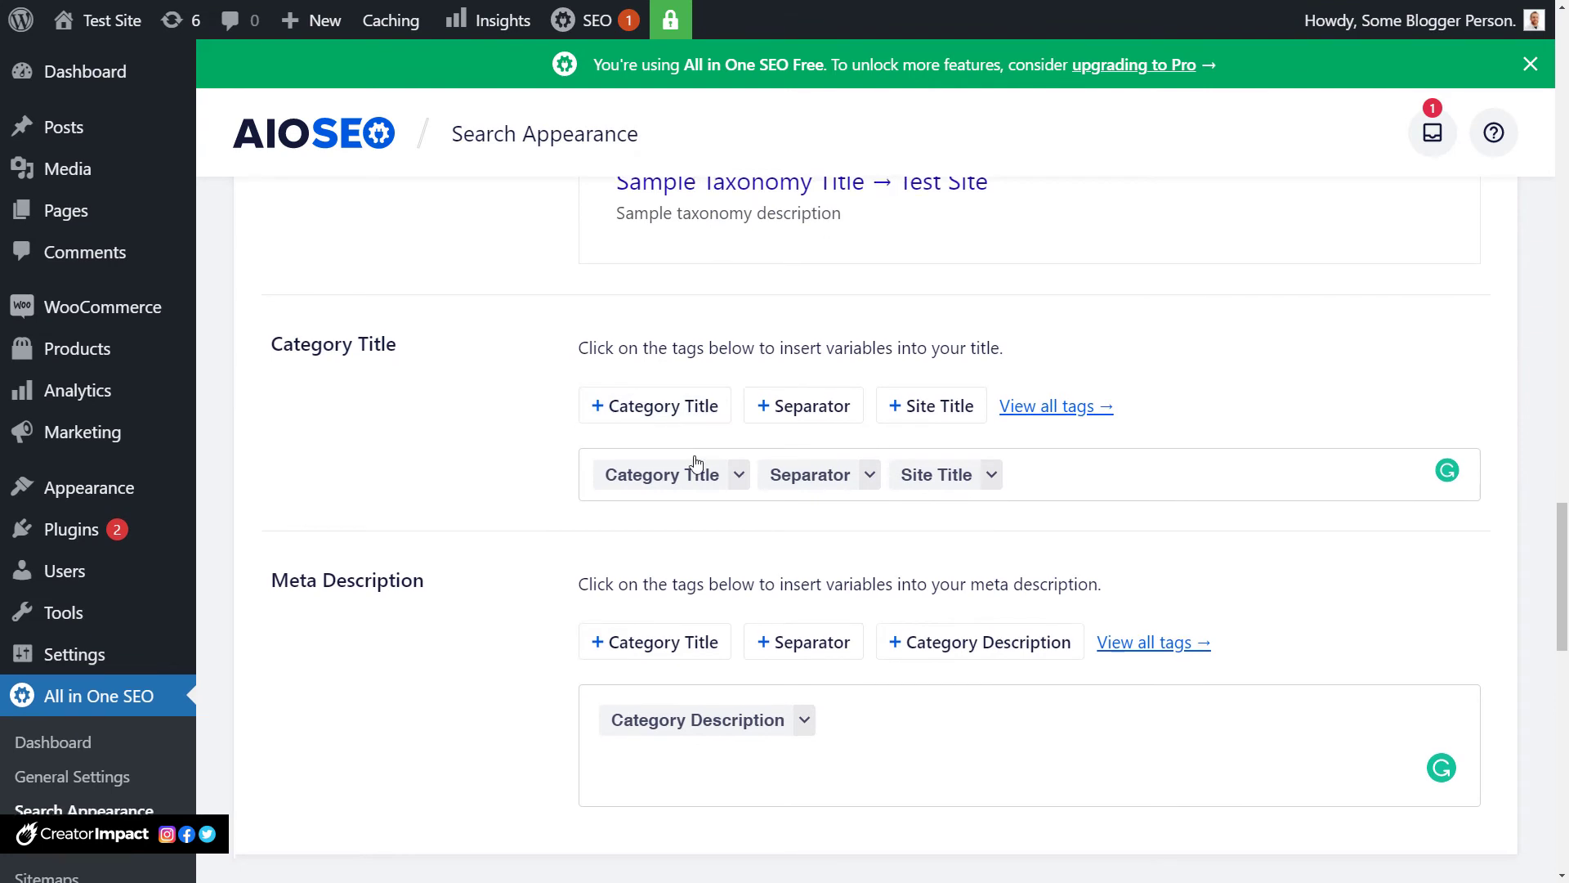
scroll(693, 459, "down", 2)
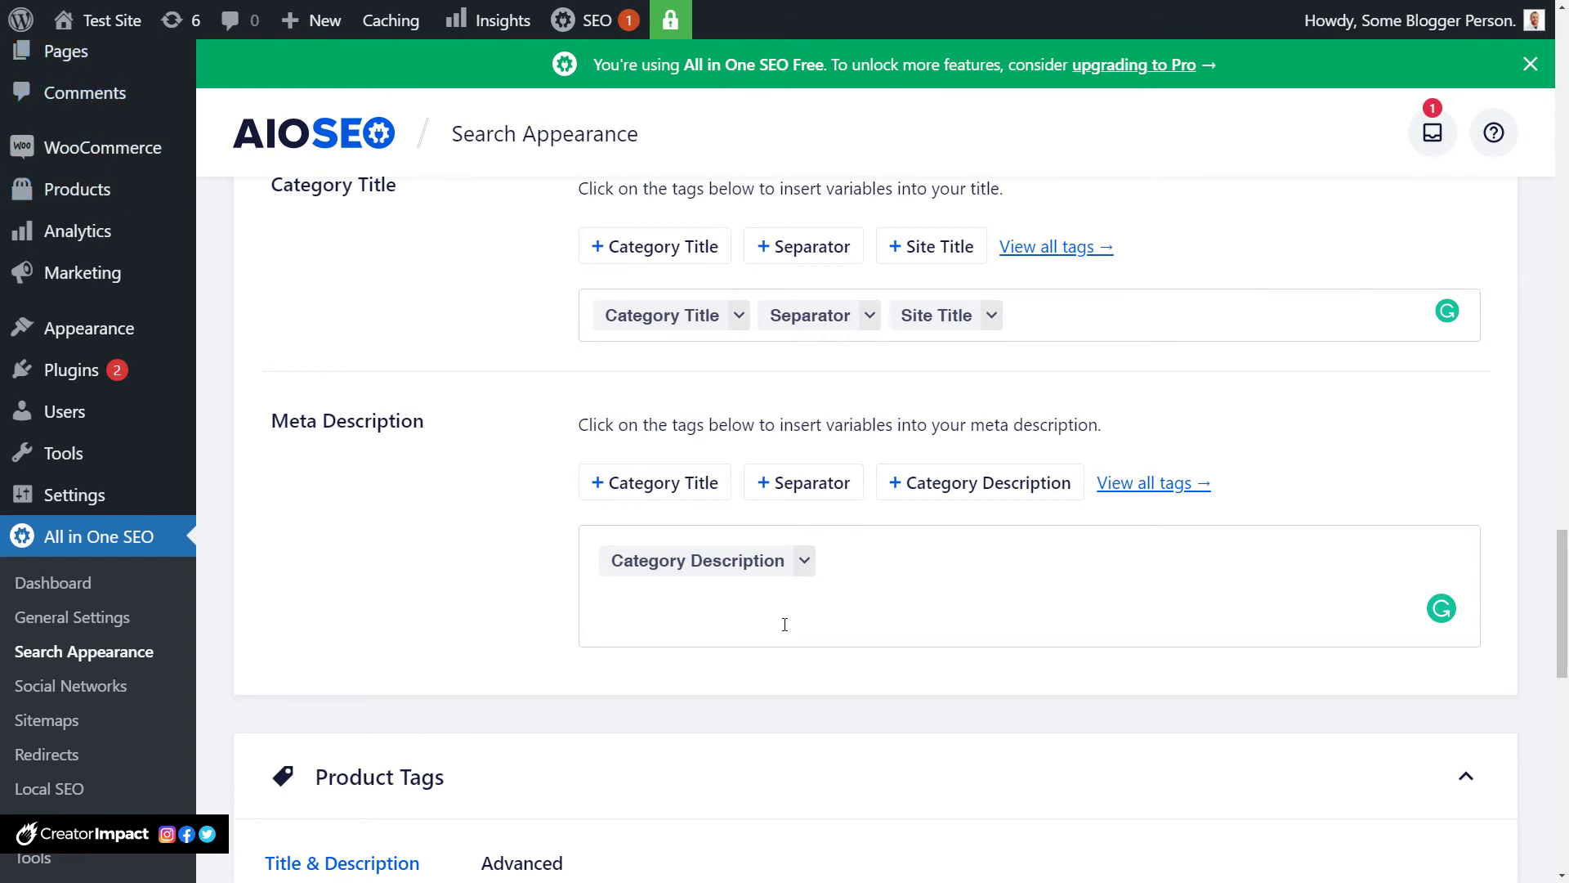
scroll(784, 623, "up", 7)
scroll(805, 675, "up", 3)
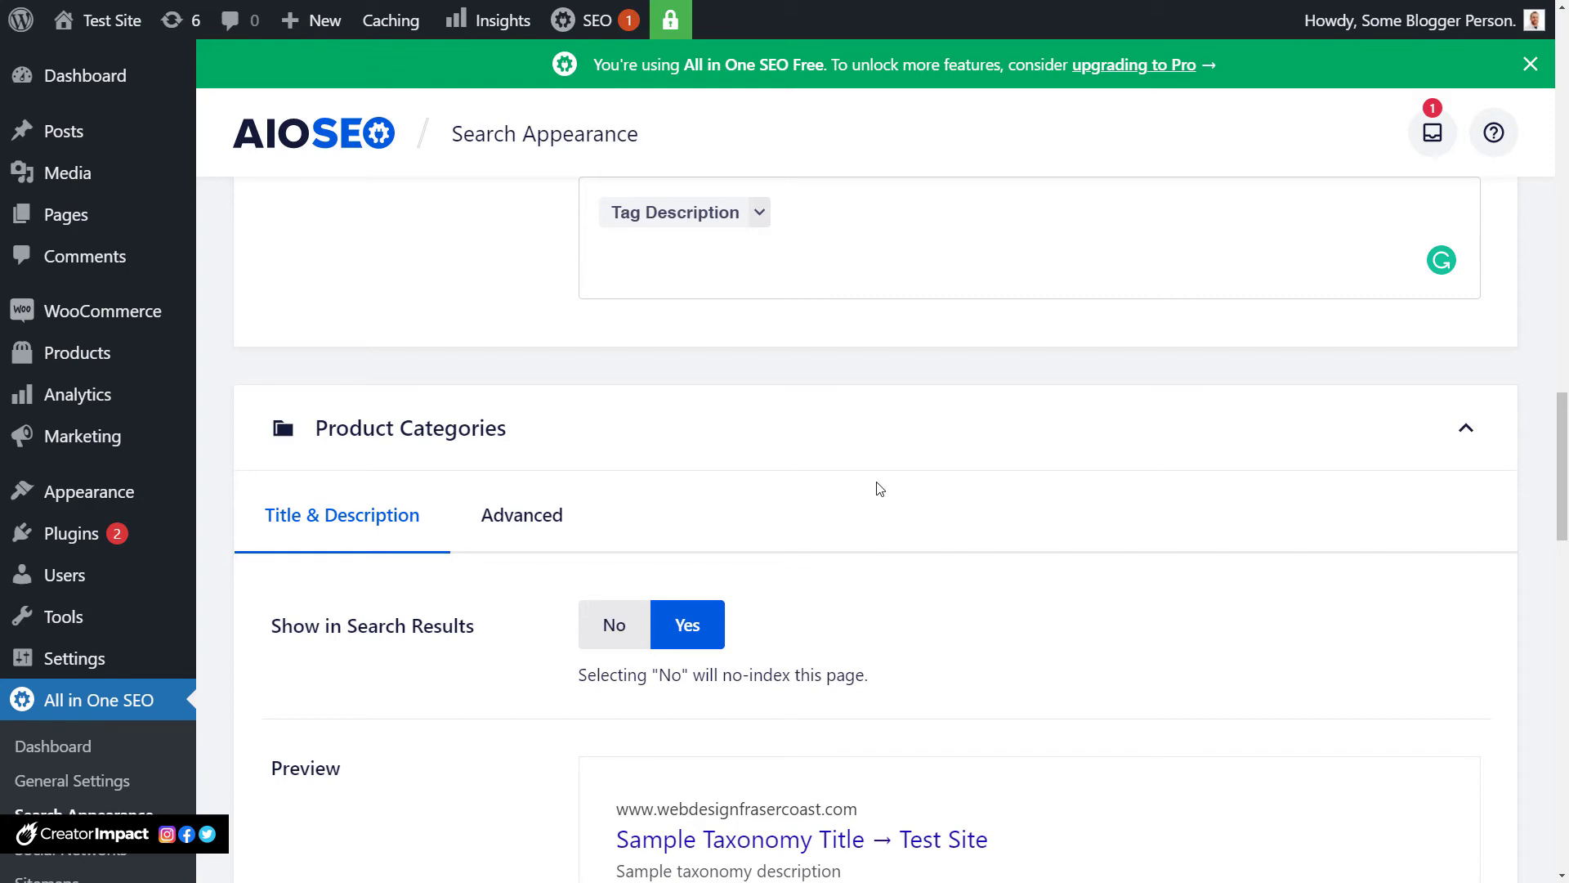
scroll(838, 512, "up", 3)
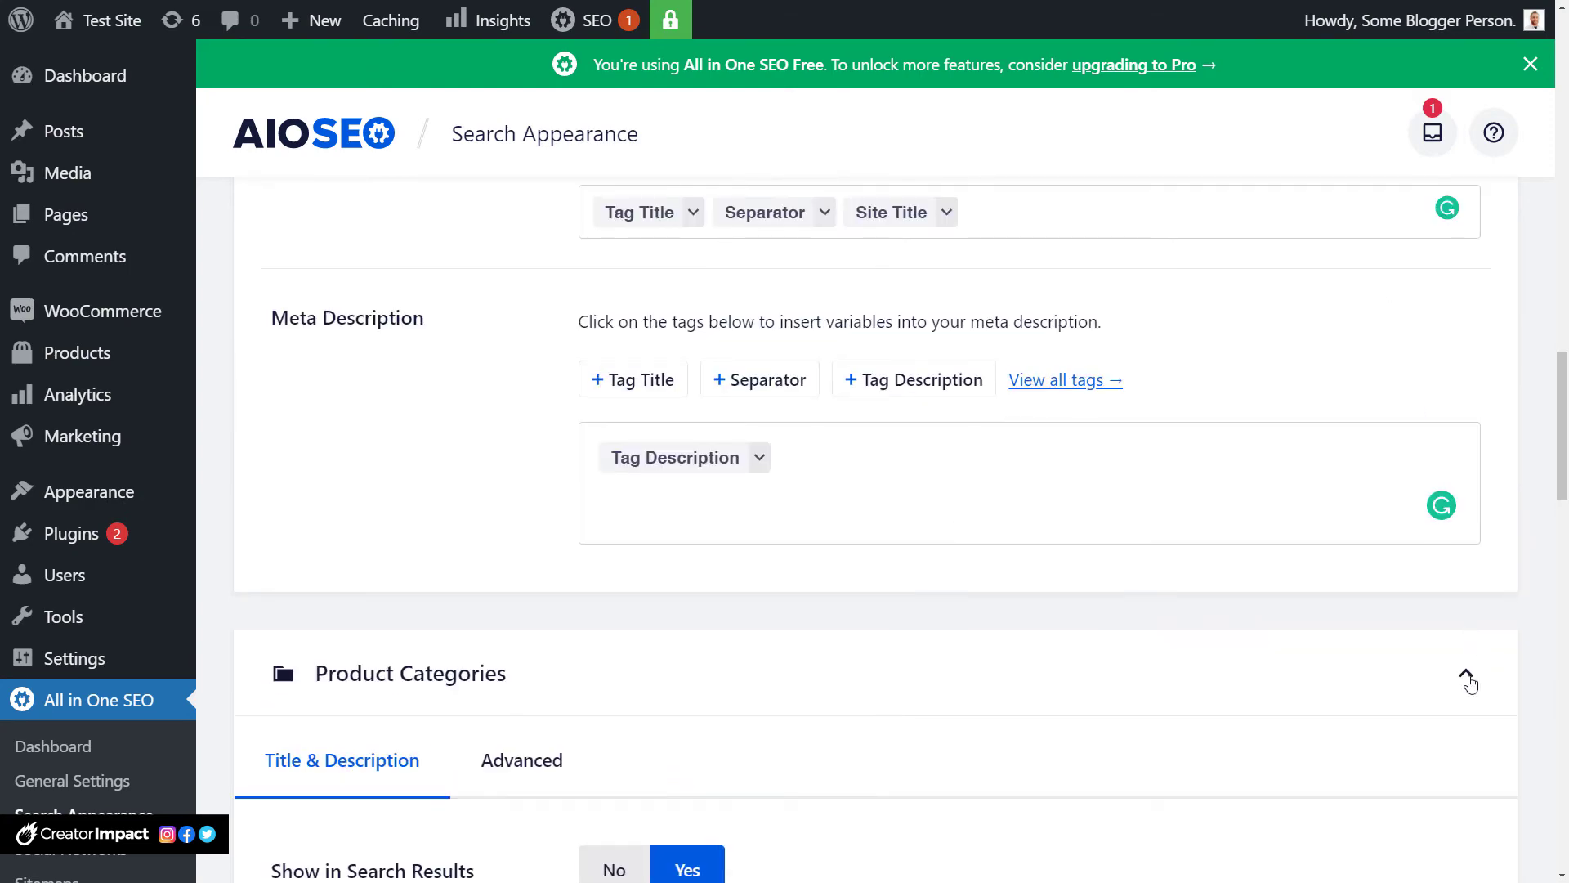
scroll(1468, 683, "up", 10)
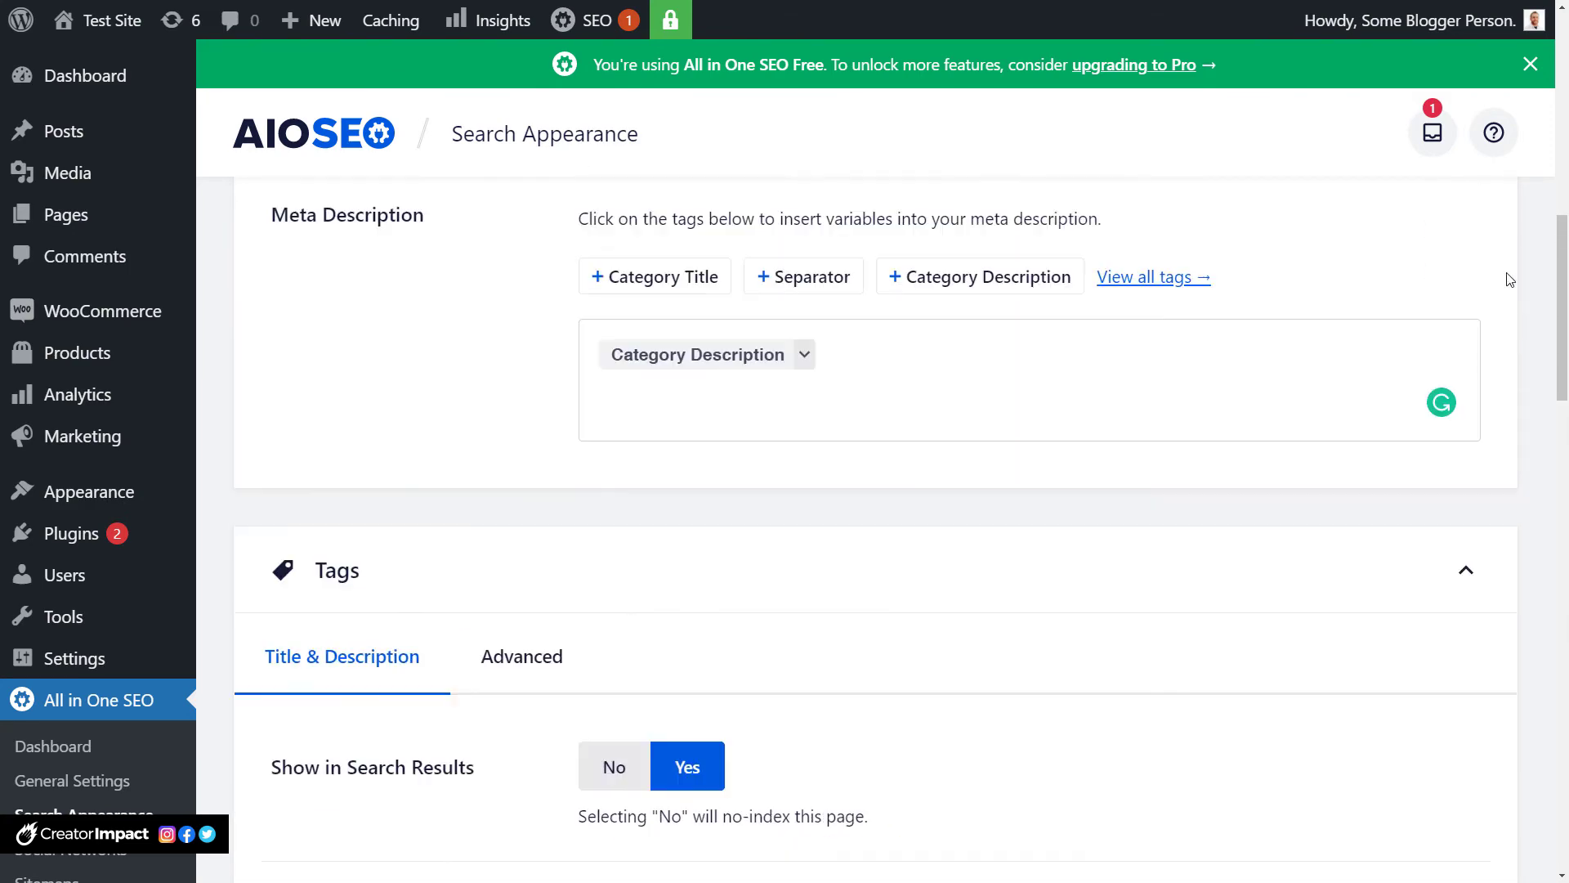
scroll(1509, 280, "up", 8)
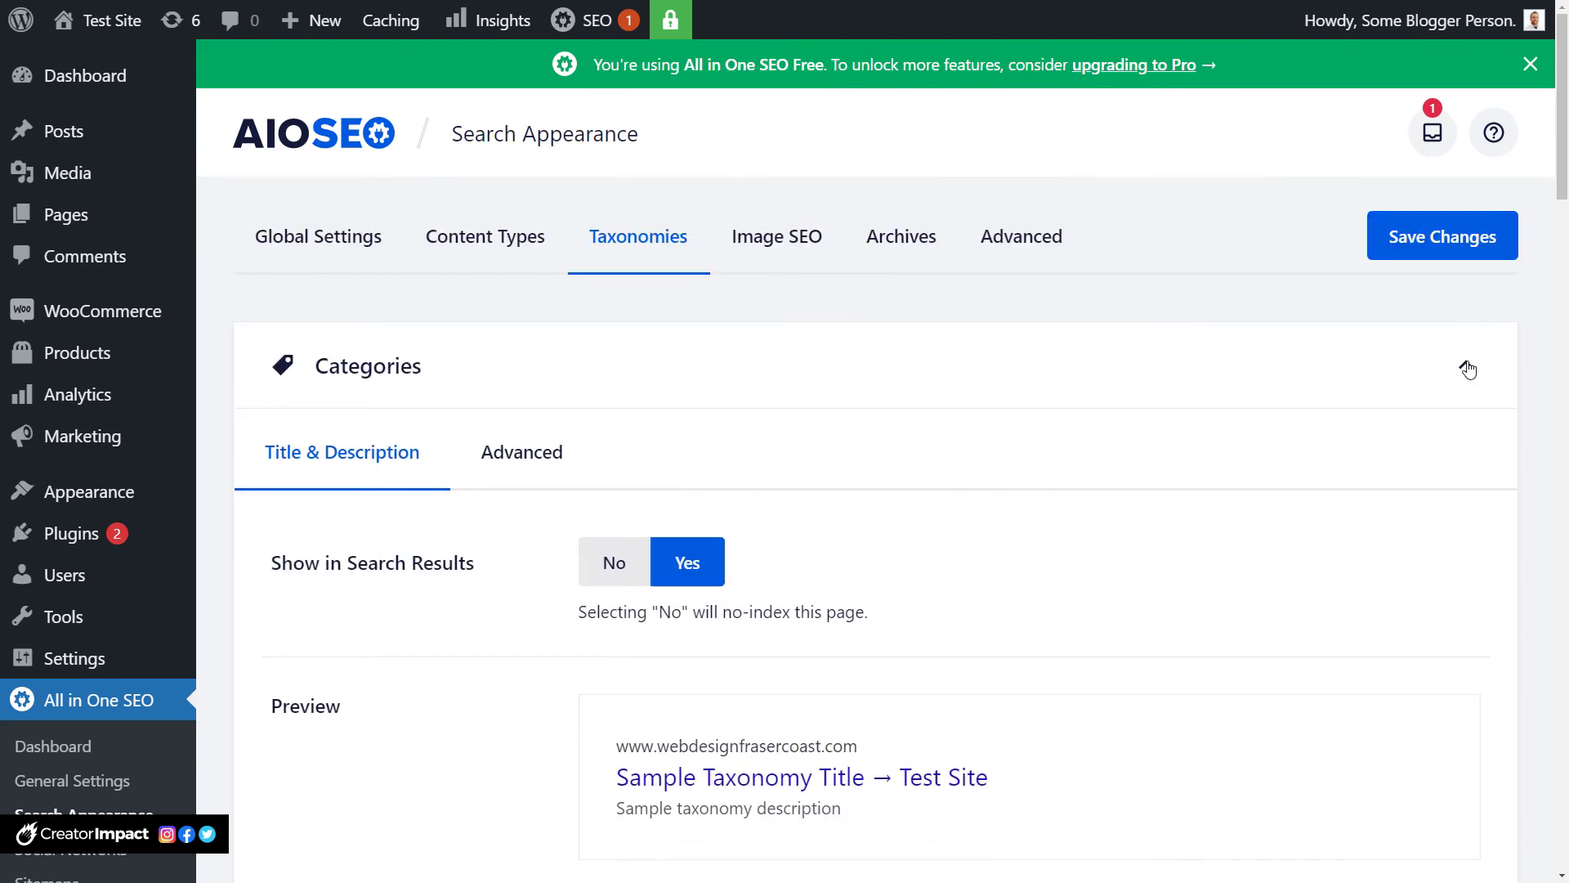
Collapse the Categories, Tags, Product Categories and Product Tags sections.
left_click(1469, 370)
left_click(1471, 501)
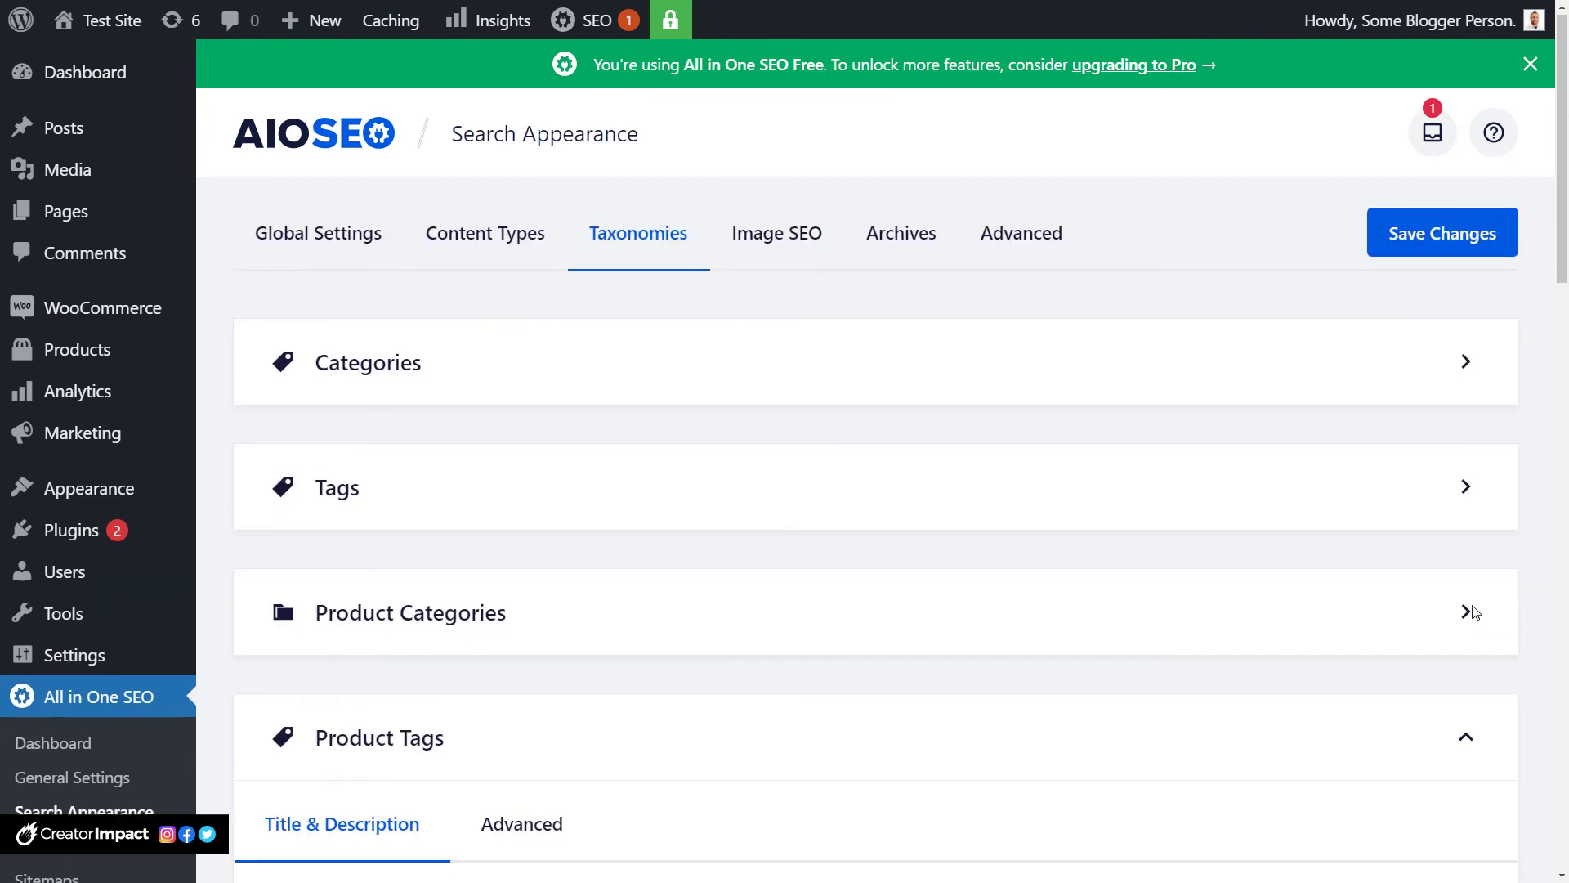
scroll(1473, 615, "down", 1)
left_click(1470, 664)
scroll(1477, 634, "down", 4)
scroll(1458, 410, "up", 4)
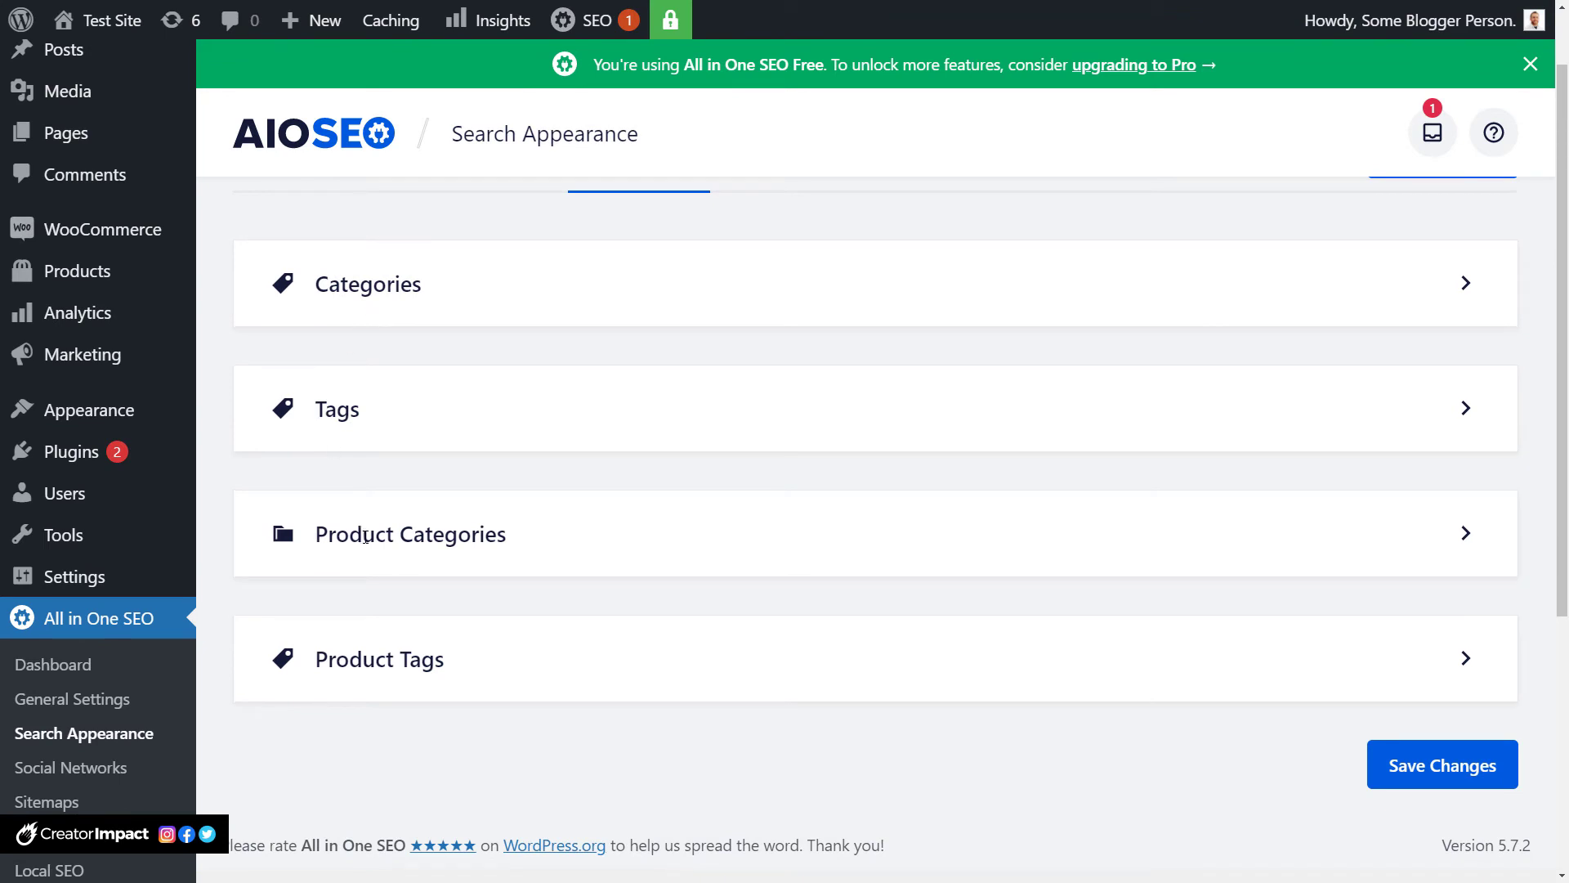
Expand the Categories section again and check its Title & Description and Advanced settings.
left_click(1464, 287)
scroll(333, 429, "down", 5)
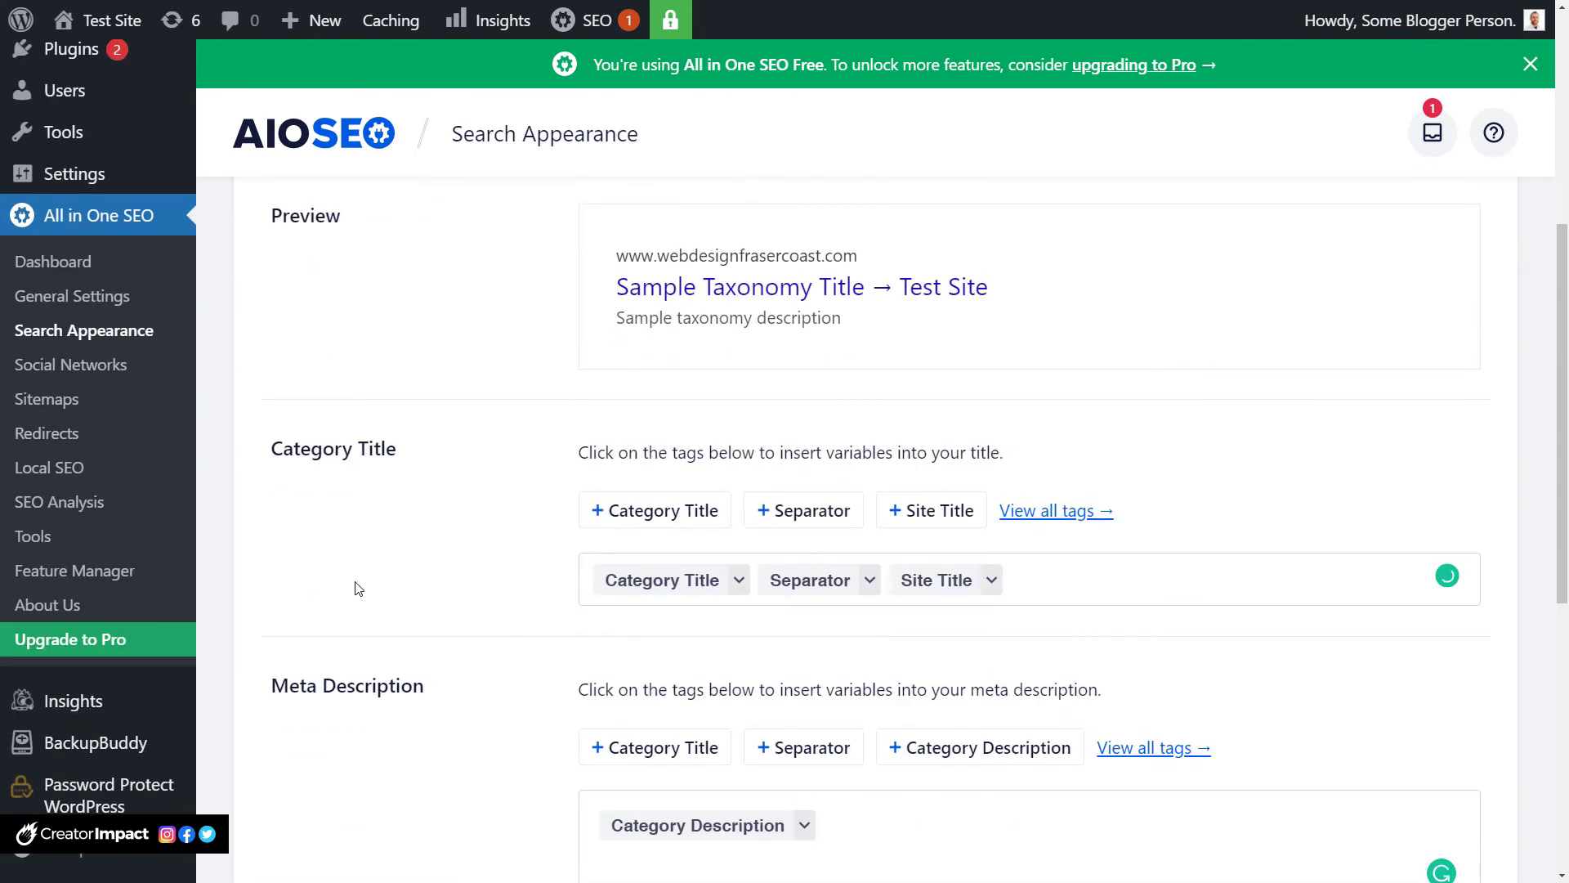
scroll(725, 603, "up", 5)
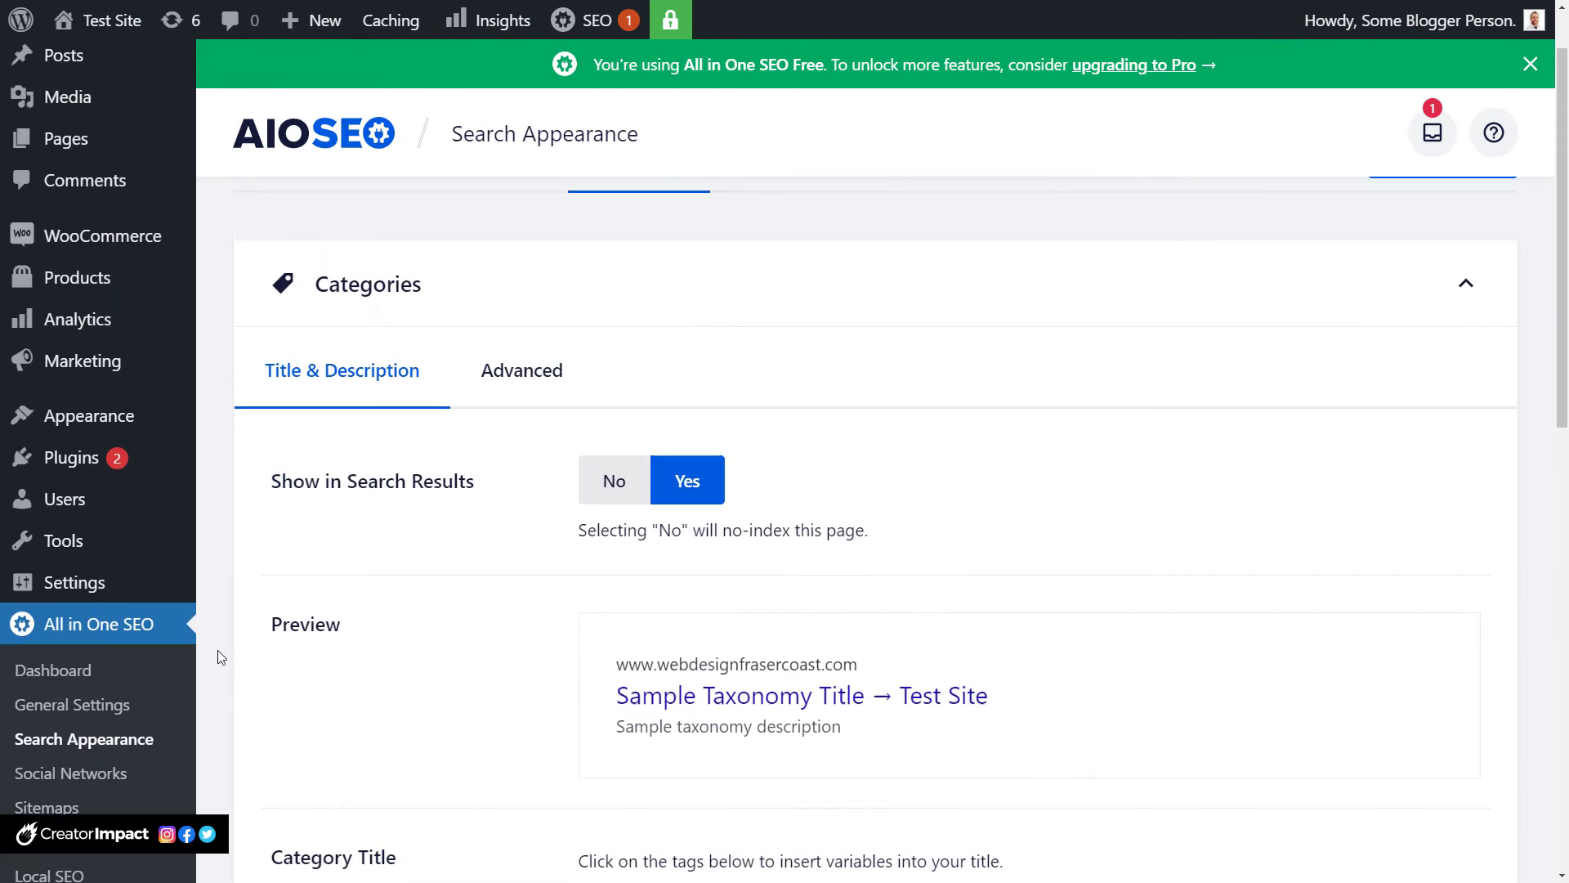
left_click(525, 379)
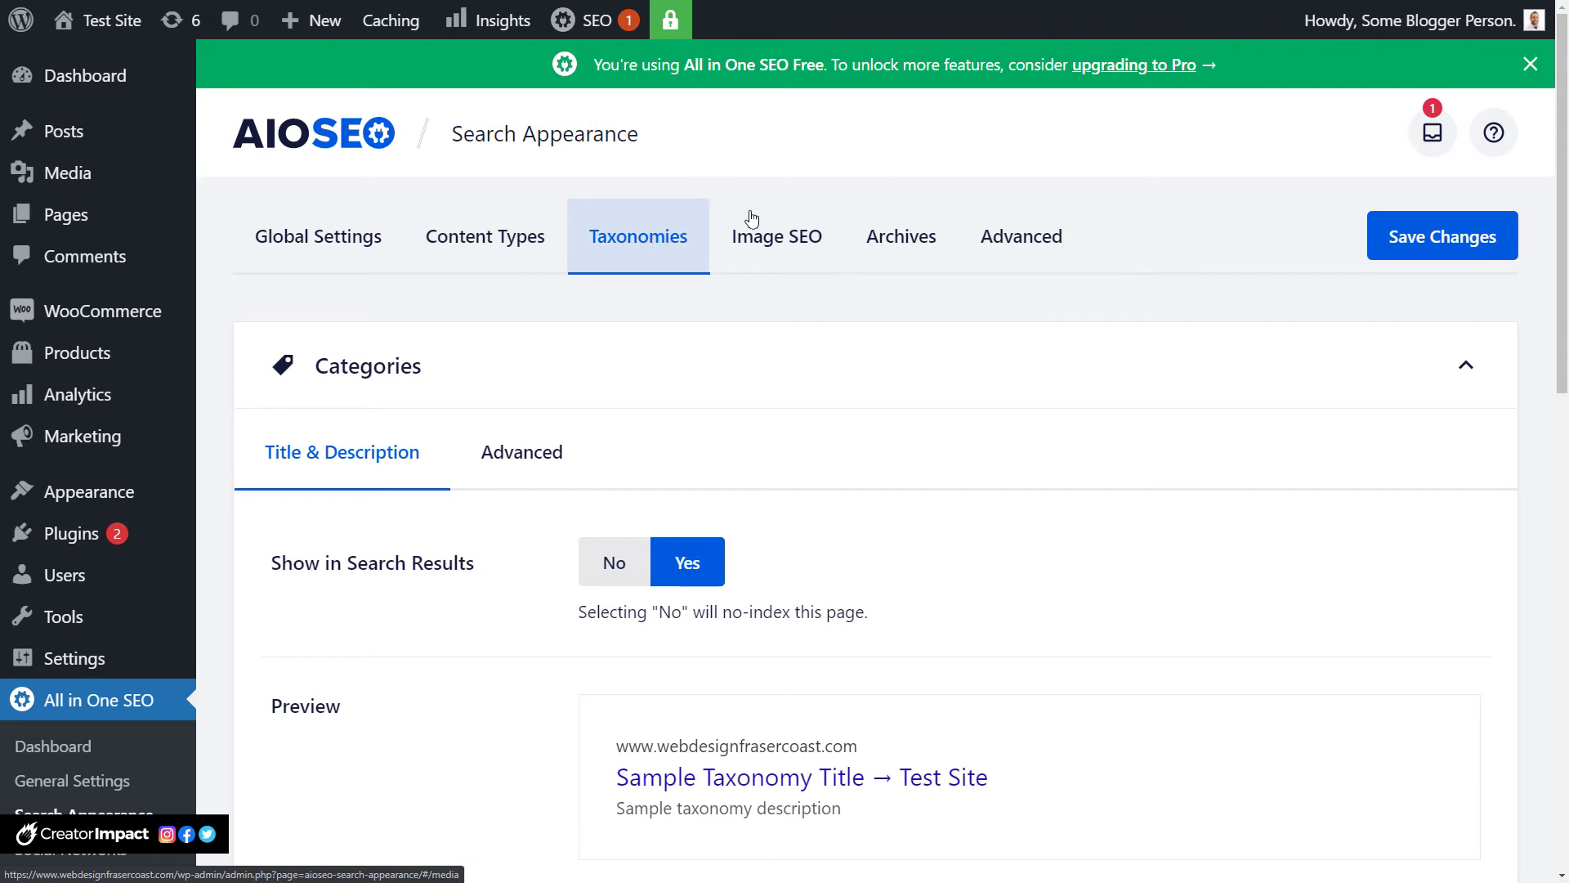
Open the Image SEO settings and set Redirect Attachment URLs to Attachment Parent.
left_click(767, 241)
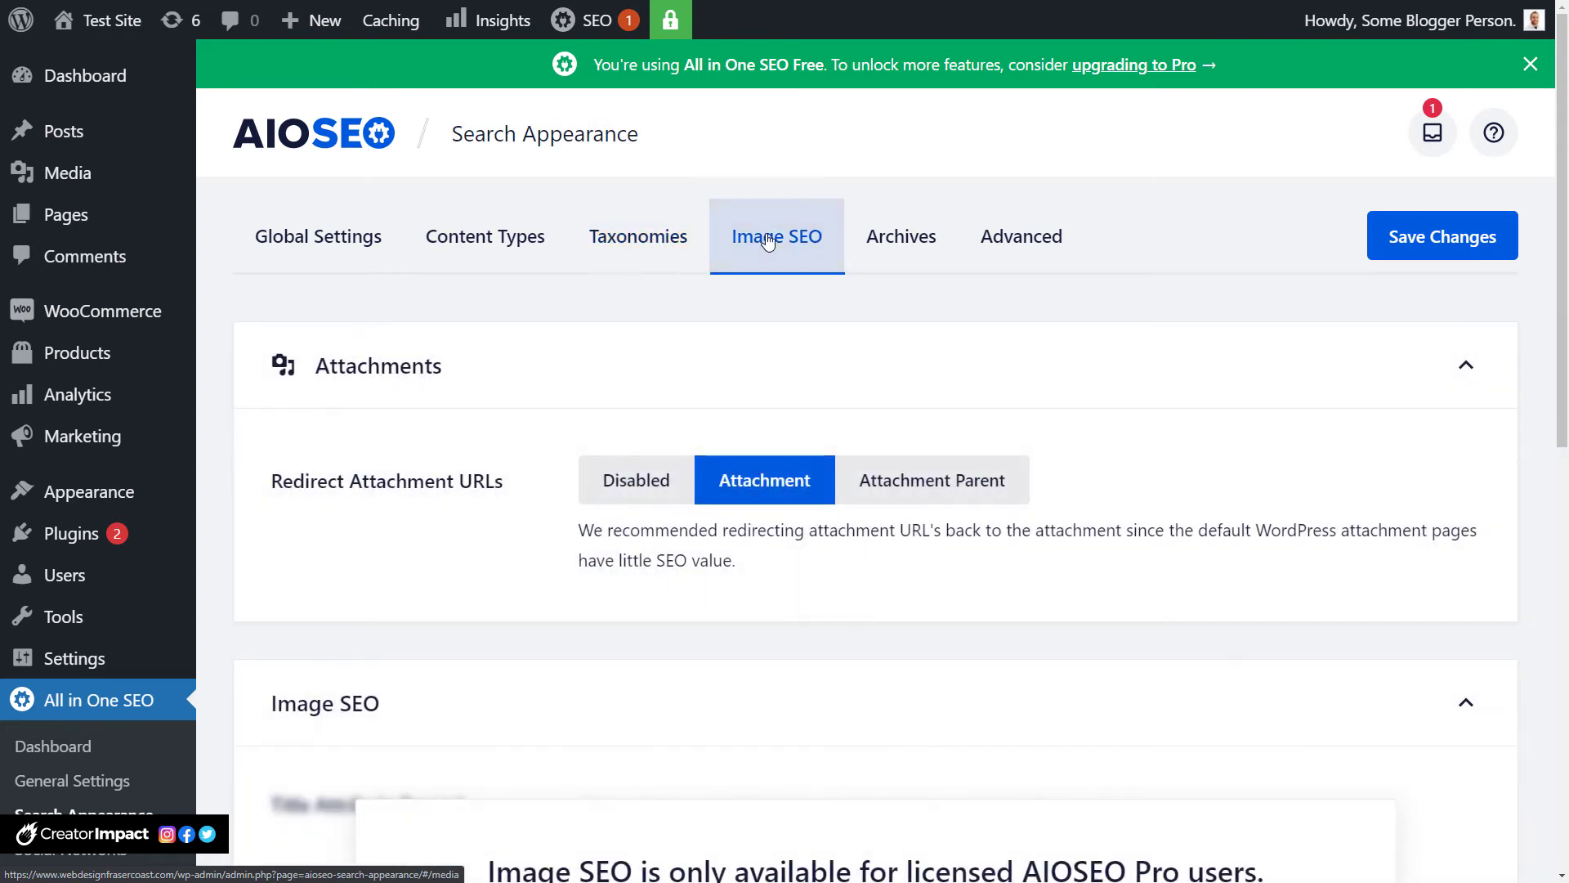
left_click_drag(271, 481, 508, 493)
left_click(509, 494)
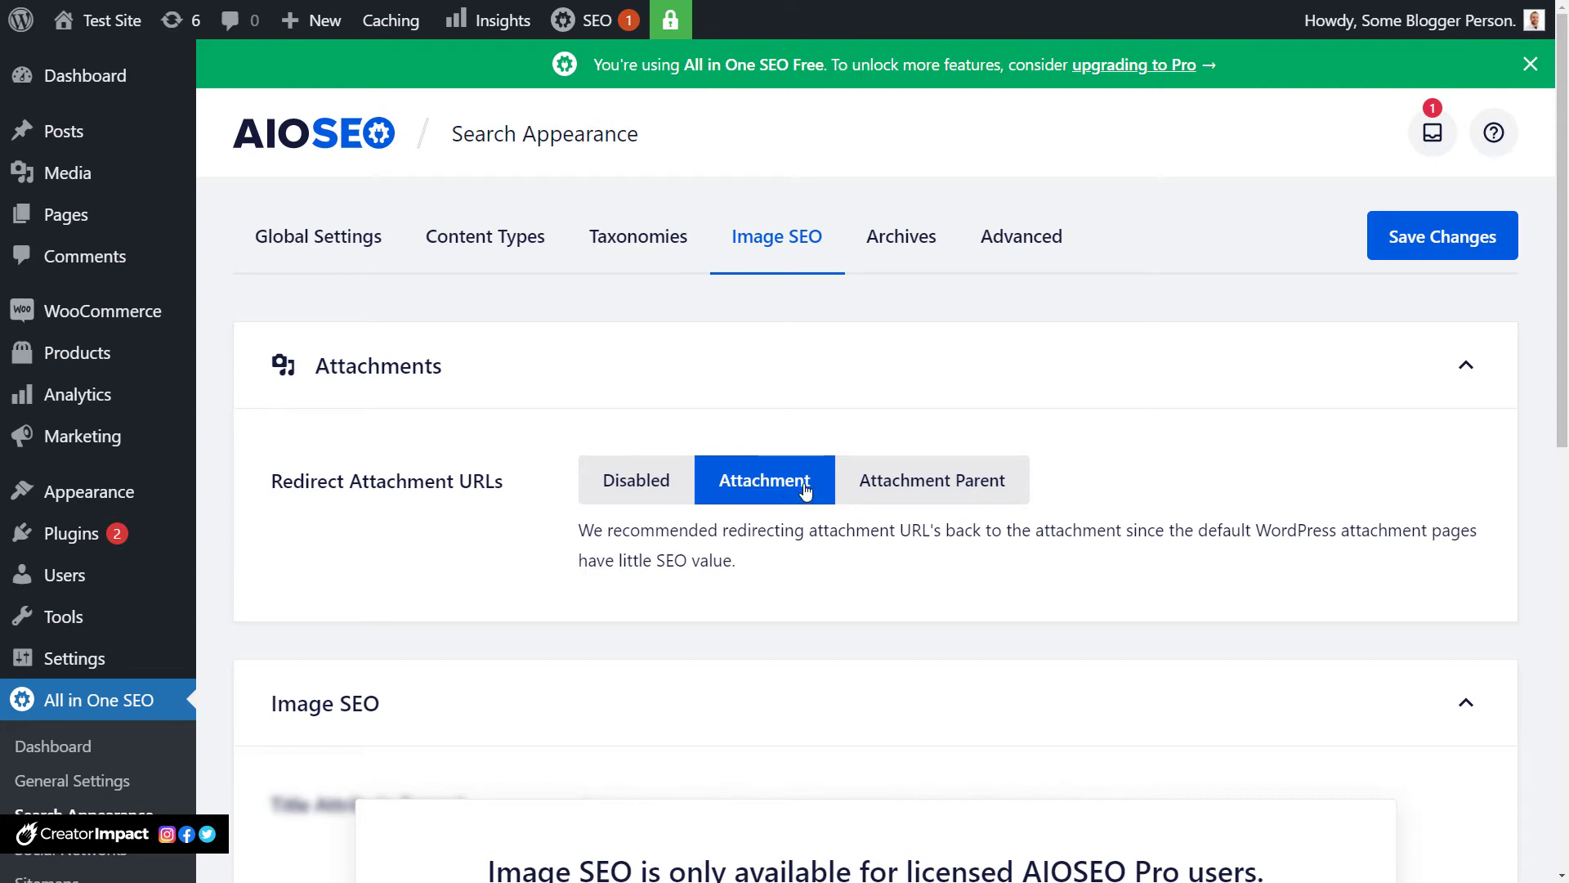
left_click(925, 495)
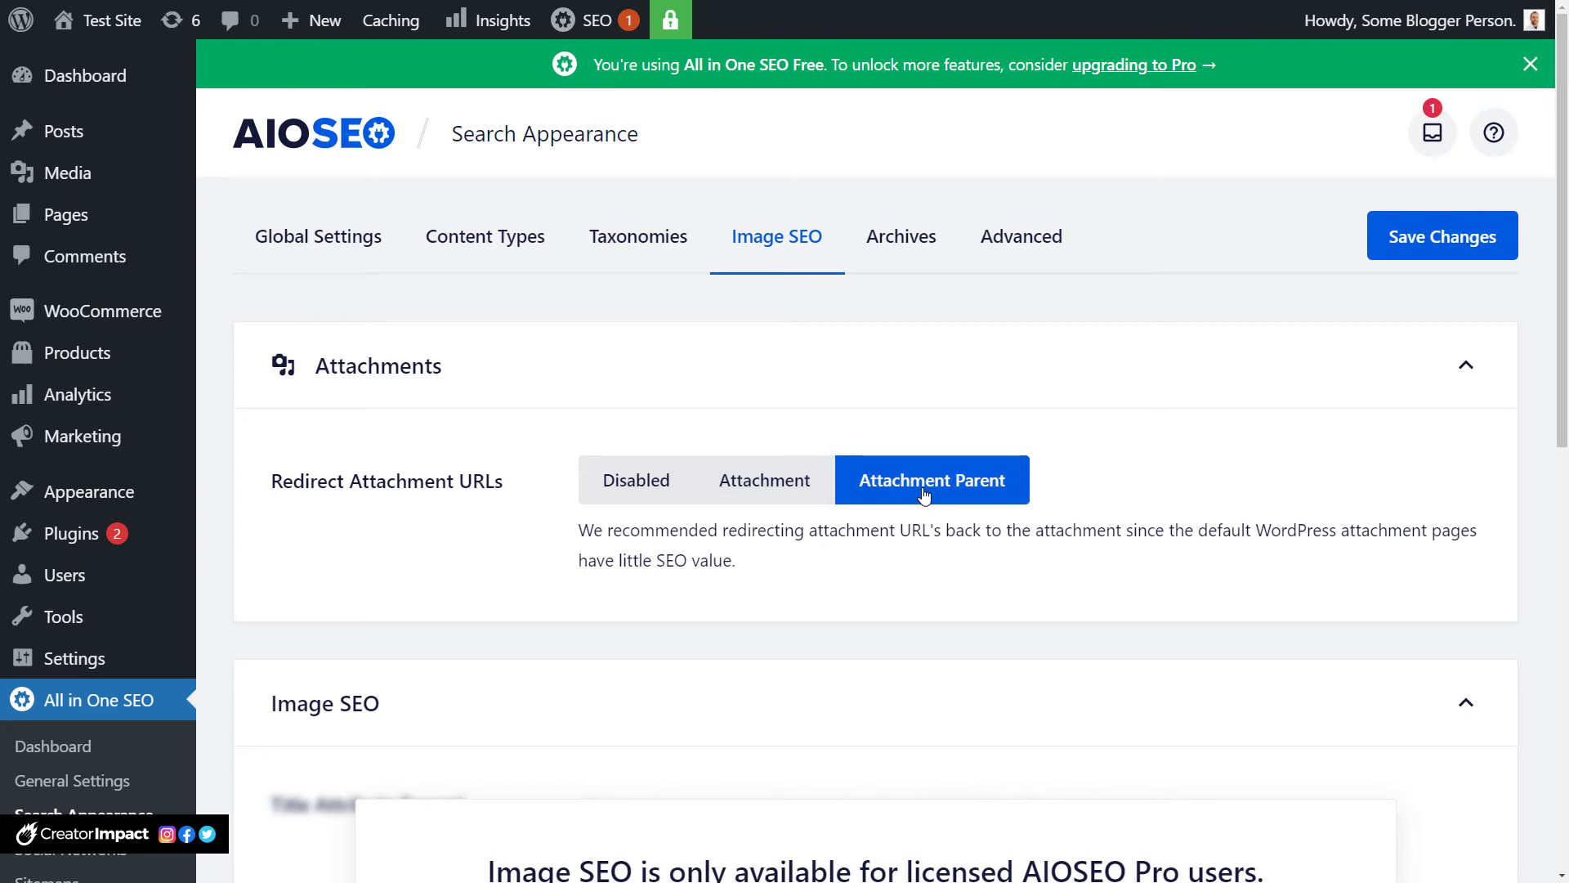
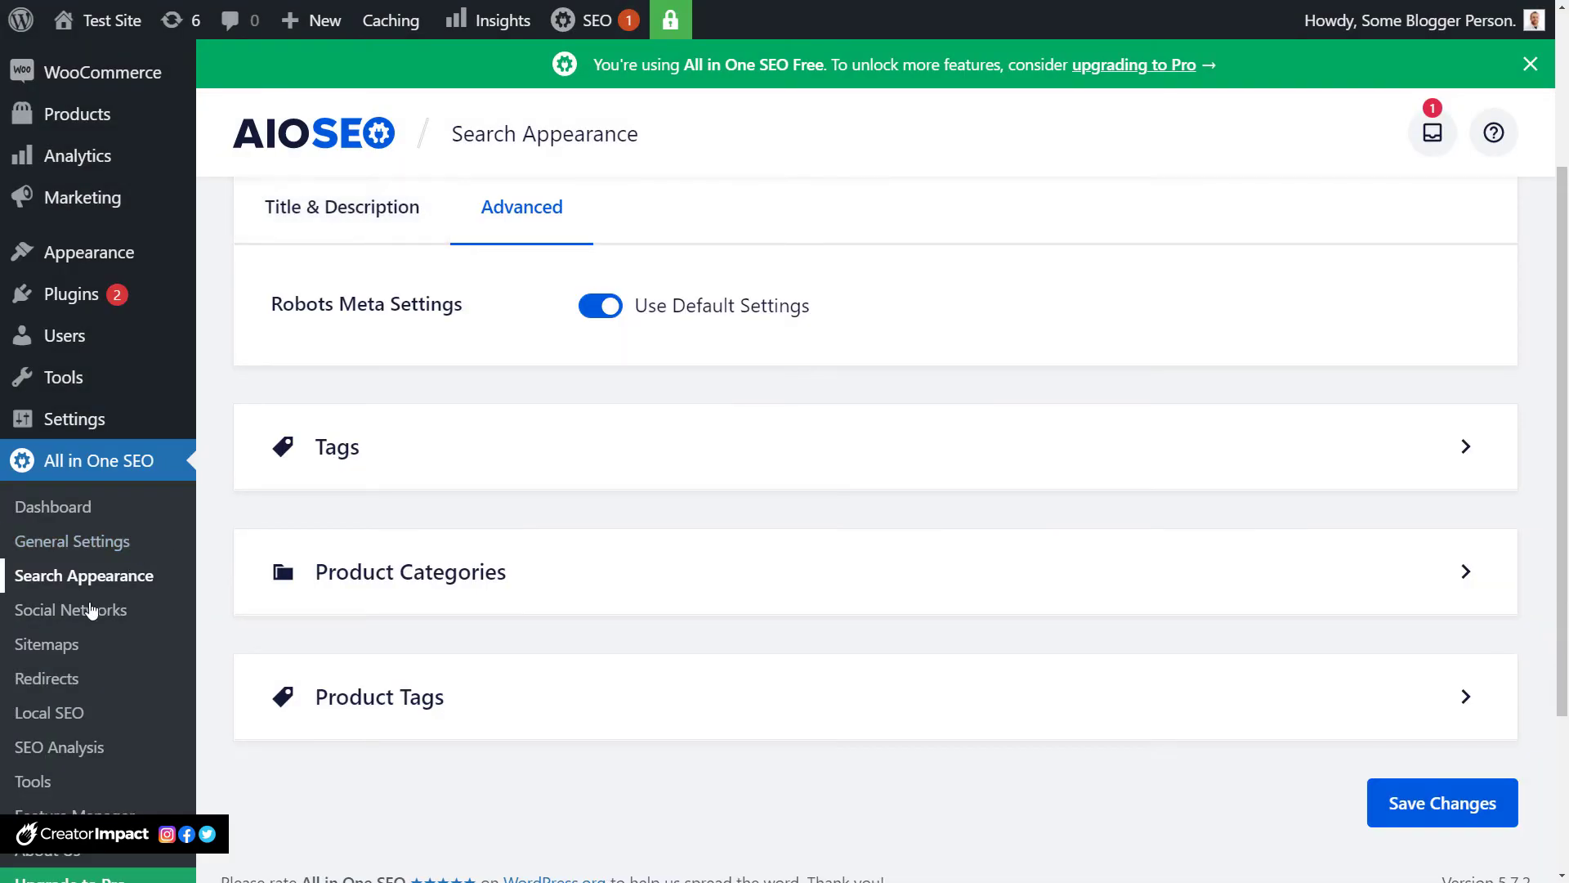
Open the Social Networks settings and try the option to use the same username for multiple social networks, then turn it off.
left_click(78, 618)
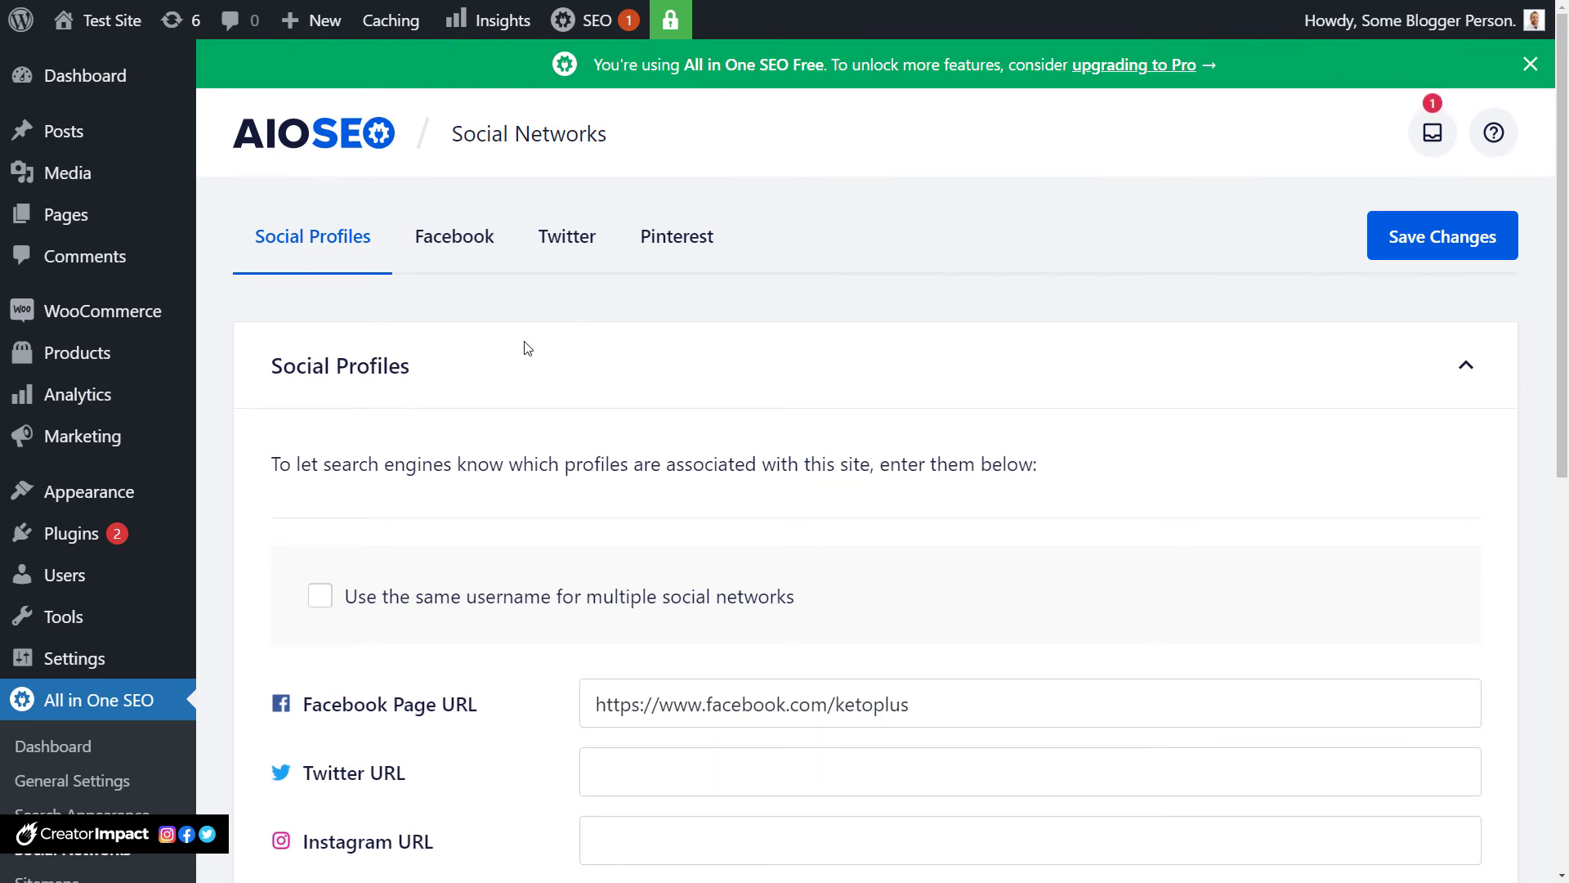
scroll(517, 352, "down", 1)
scroll(386, 385, "down", 1)
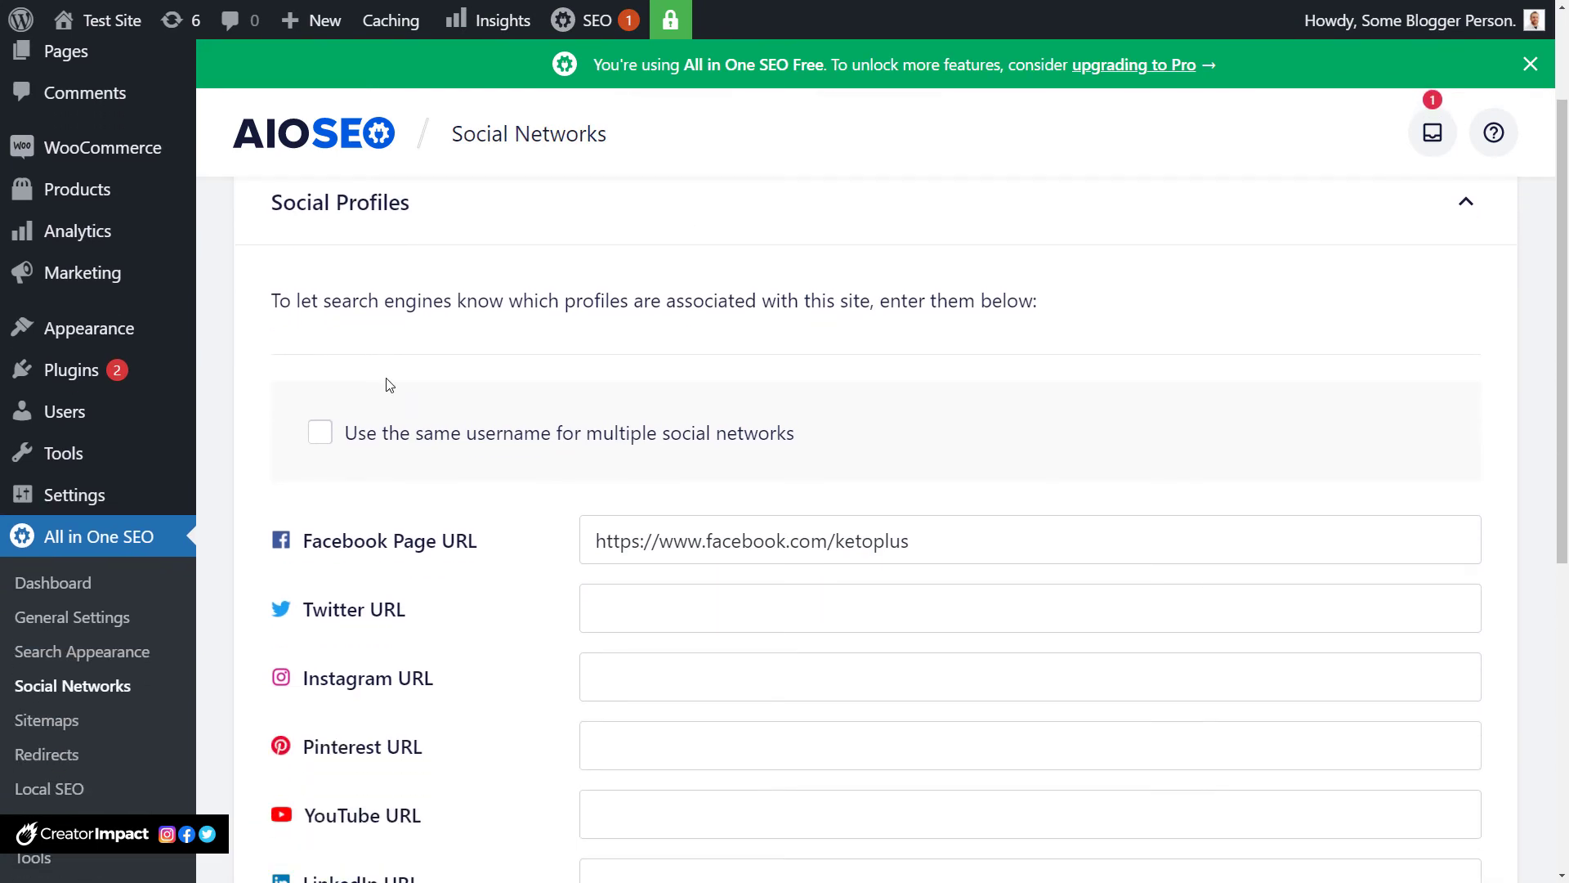
left_click(320, 434)
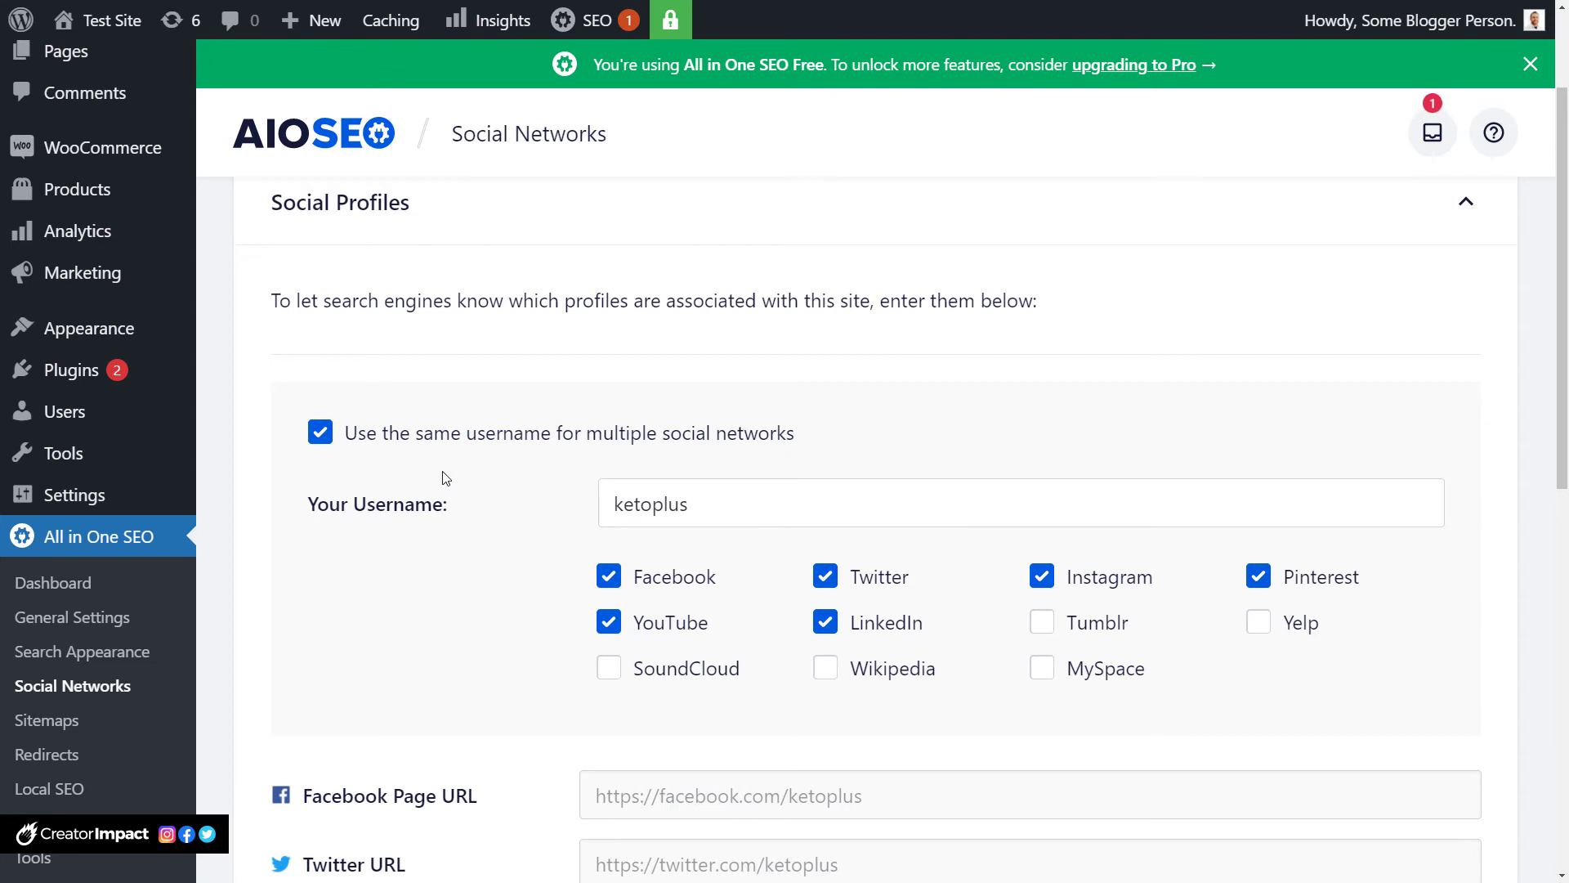
left_click(346, 433)
Look through the Social Profiles URL fields, including Facebook, Twitter and Instagram.
scroll(546, 402, "down", 2)
left_click(945, 387)
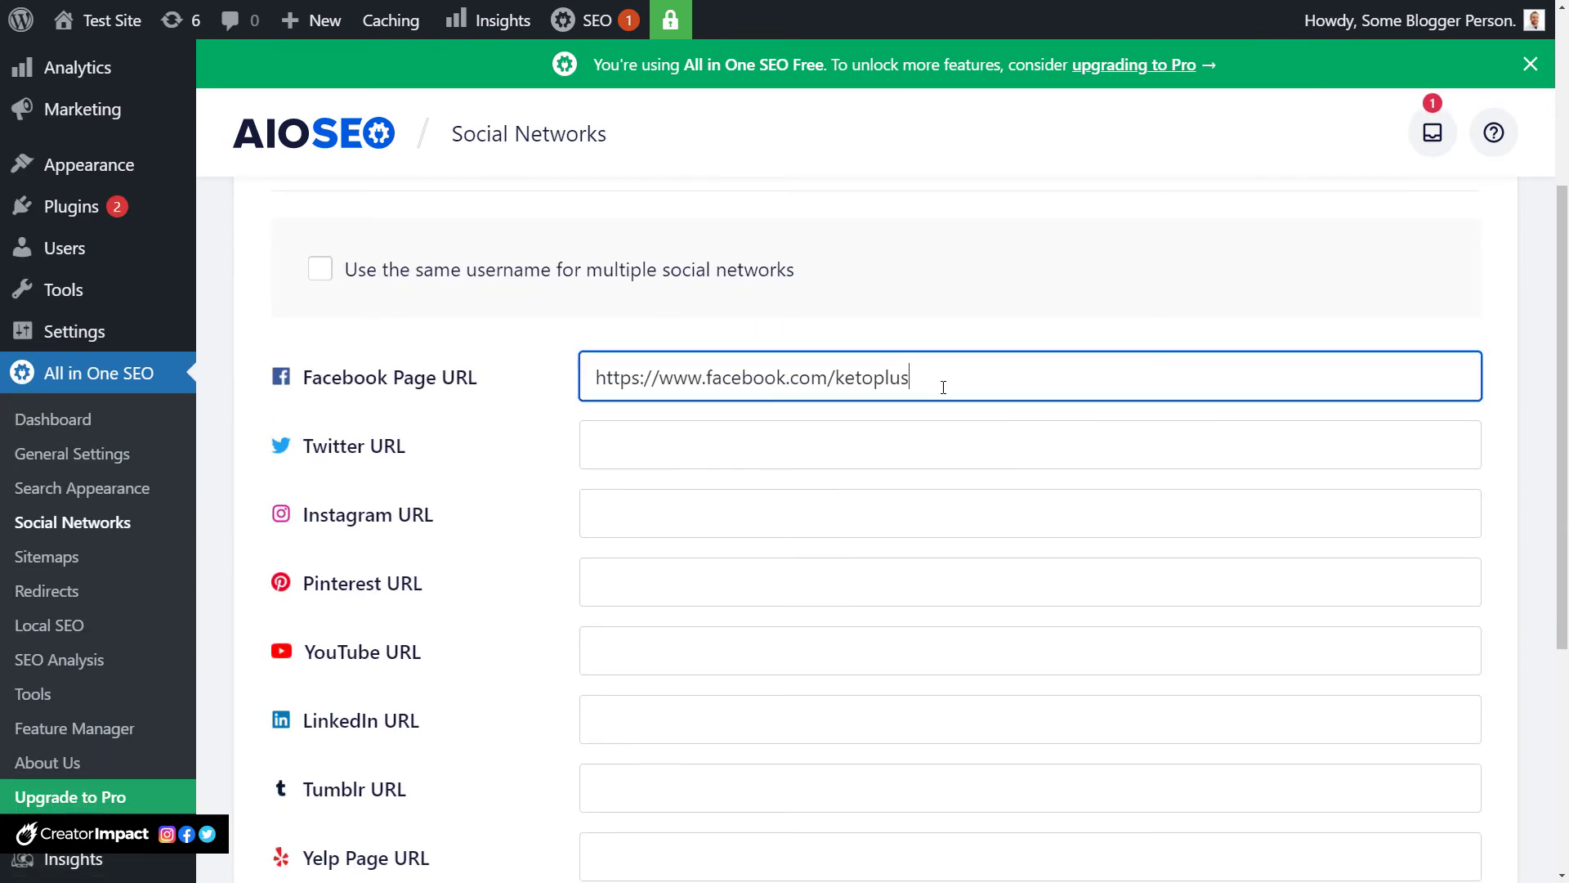
left_click(854, 452)
left_click(851, 499)
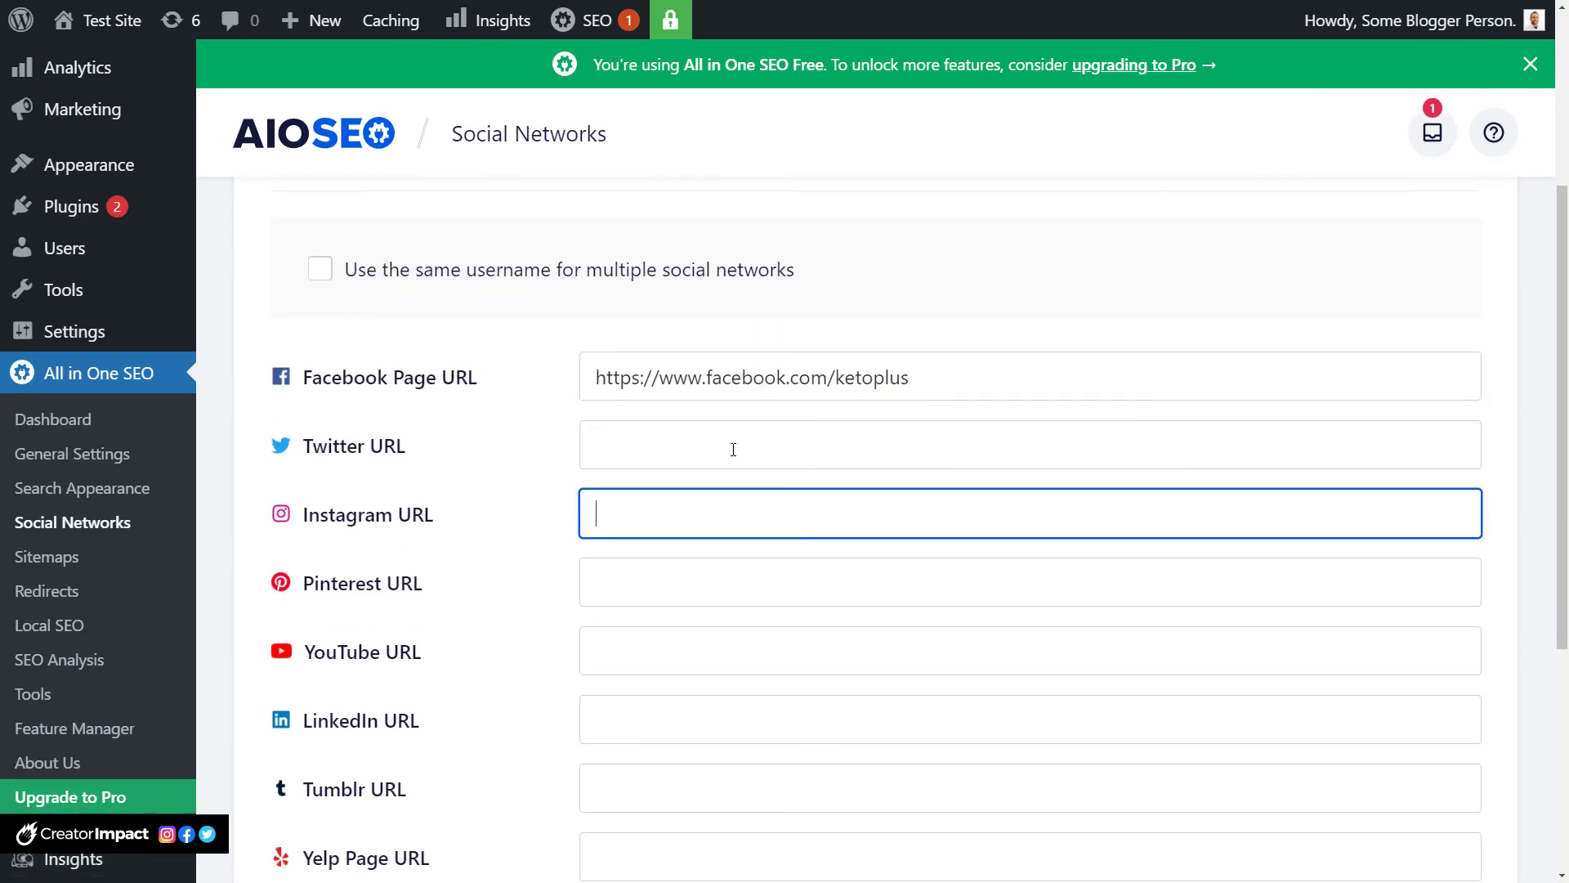
scroll(688, 424, "down", 5)
scroll(677, 519, "up", 8)
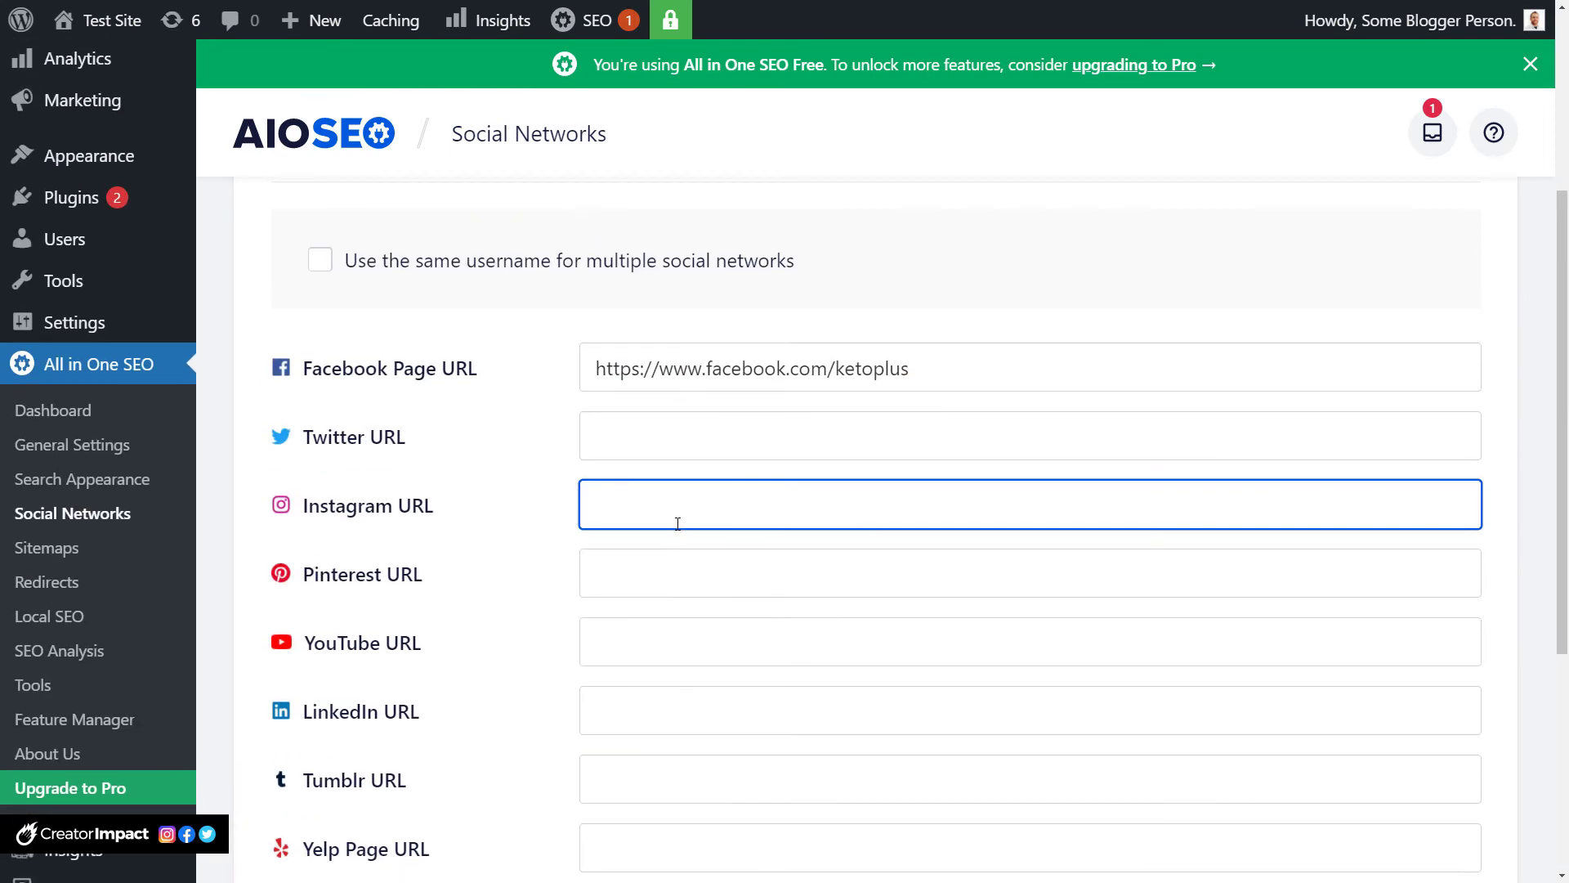
scroll(370, 370, "up", 2)
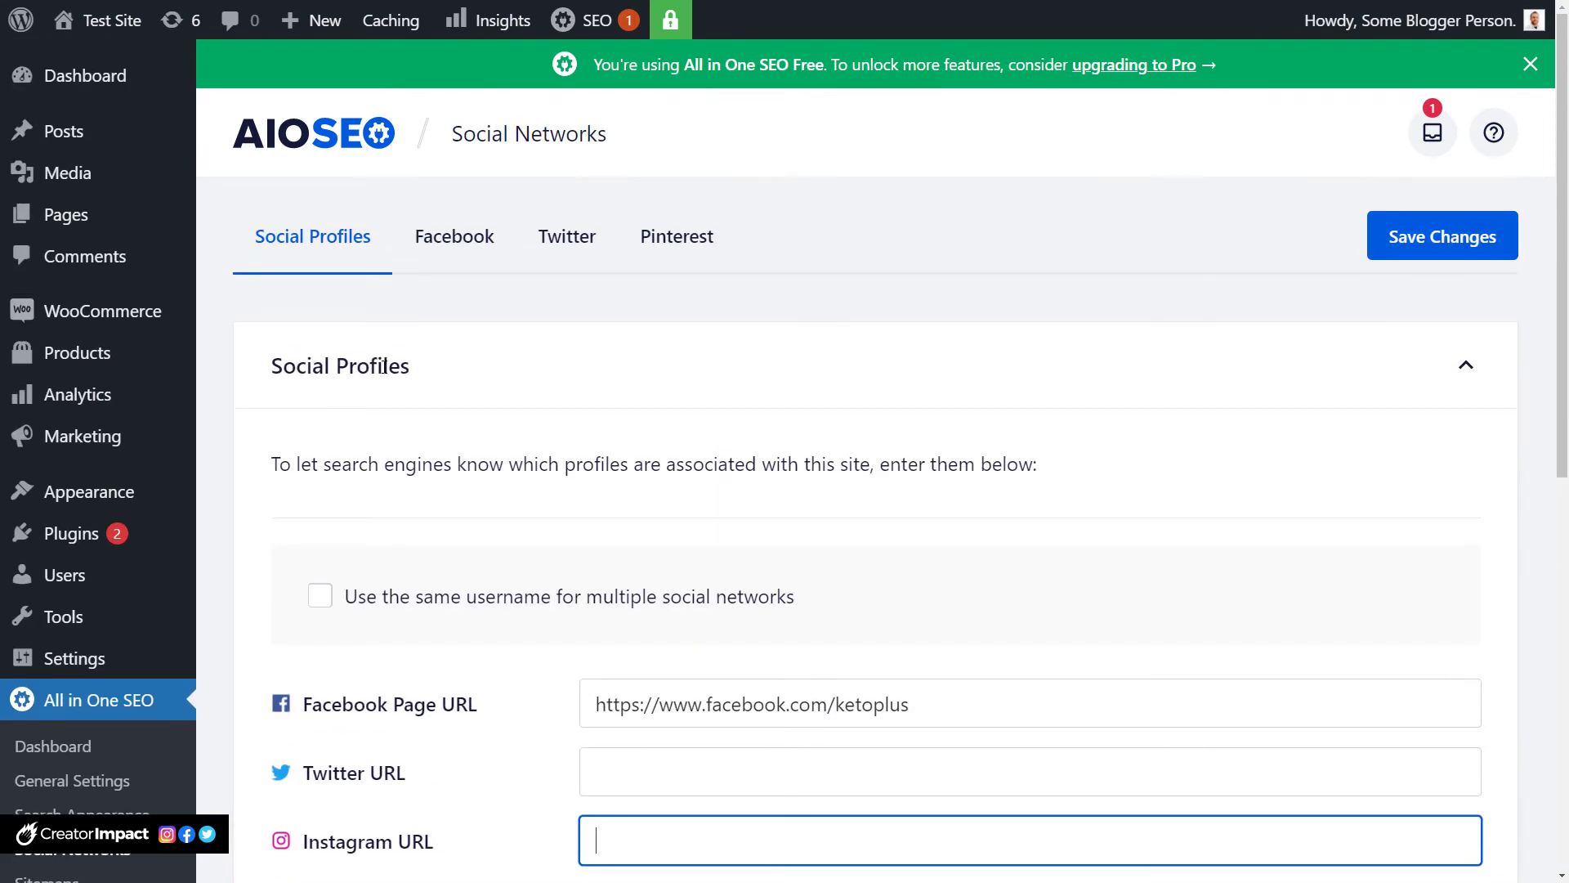
Look through the Facebook, Twitter and Pinterest settings of the Social Networks section.
left_click(466, 245)
scroll(586, 293, "down", 4)
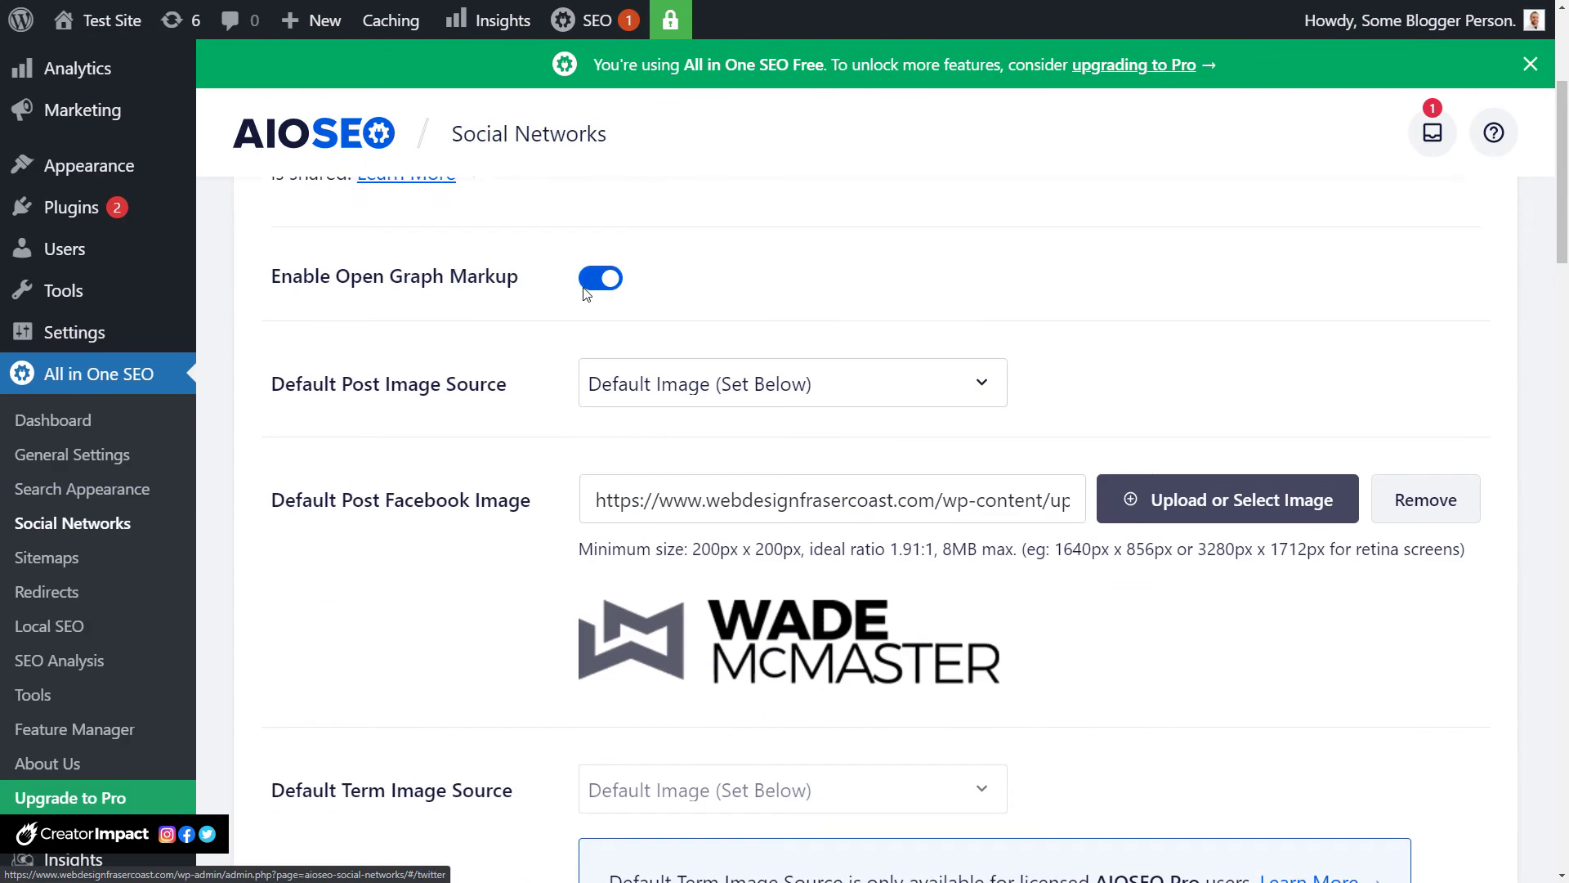
scroll(601, 290, "up", 4)
left_click(597, 252)
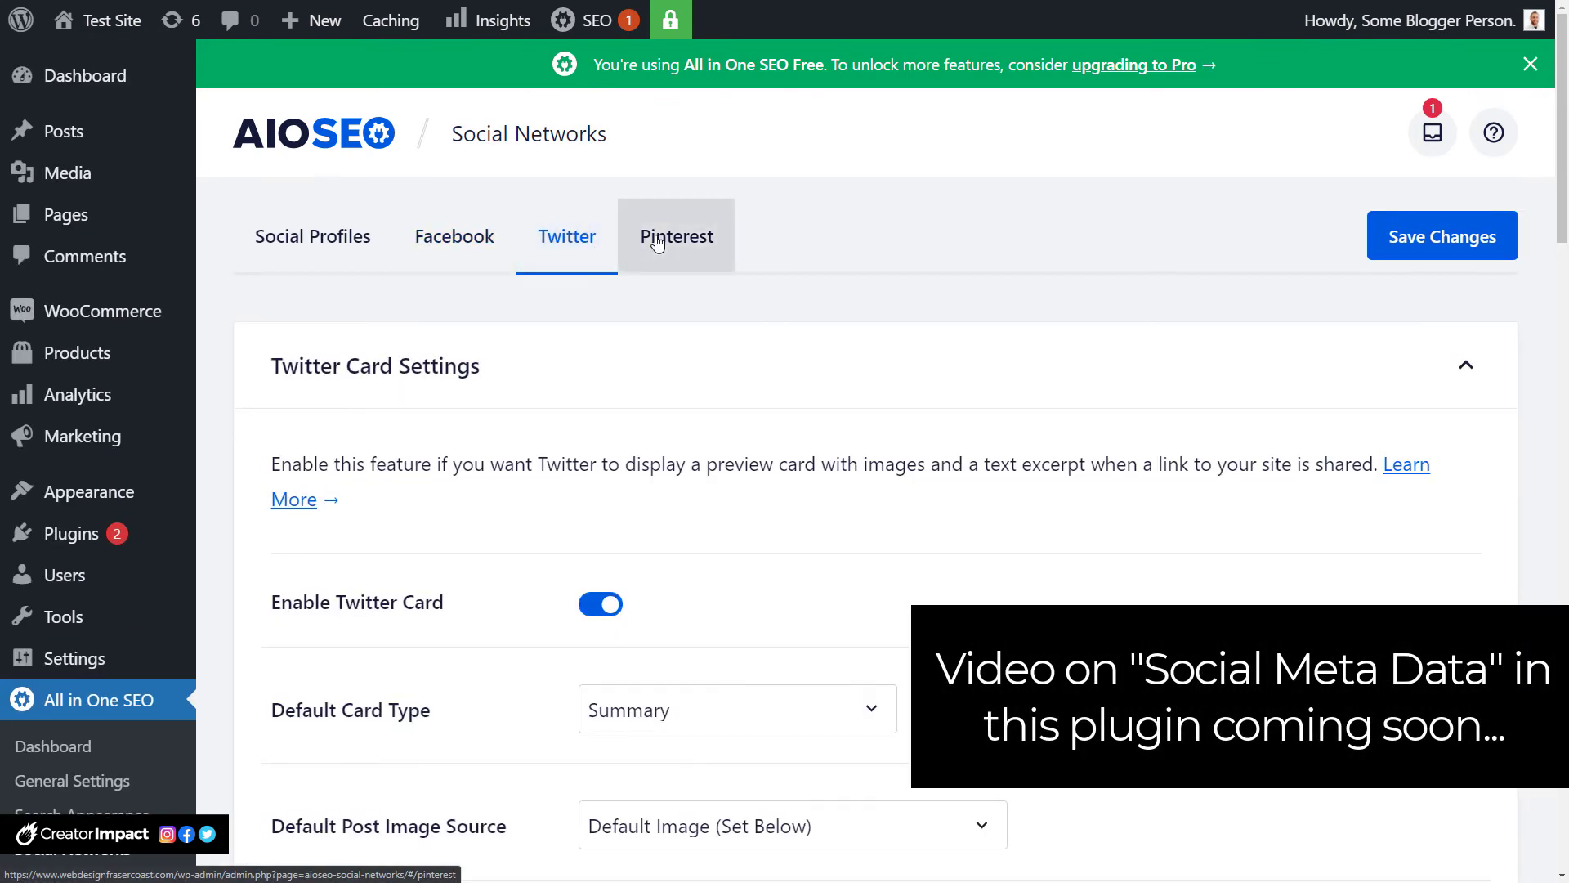
left_click(648, 240)
scroll(700, 368, "down", 4)
scroll(697, 365, "up", 4)
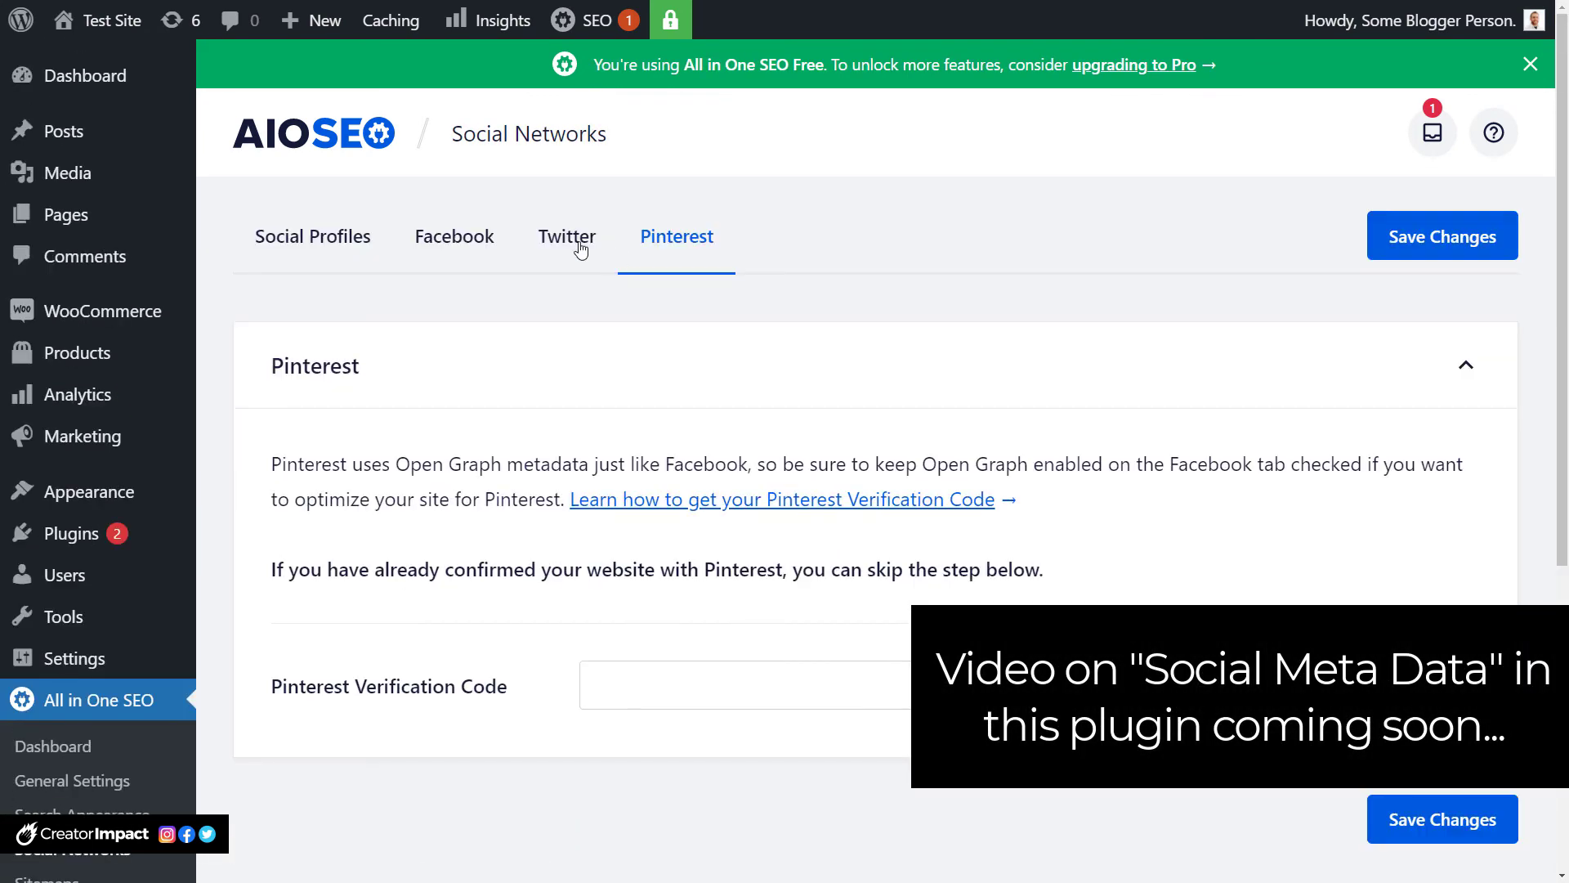
Review the Twitter and Facebook settings again and return to Social Profiles.
left_click(563, 242)
left_click(470, 243)
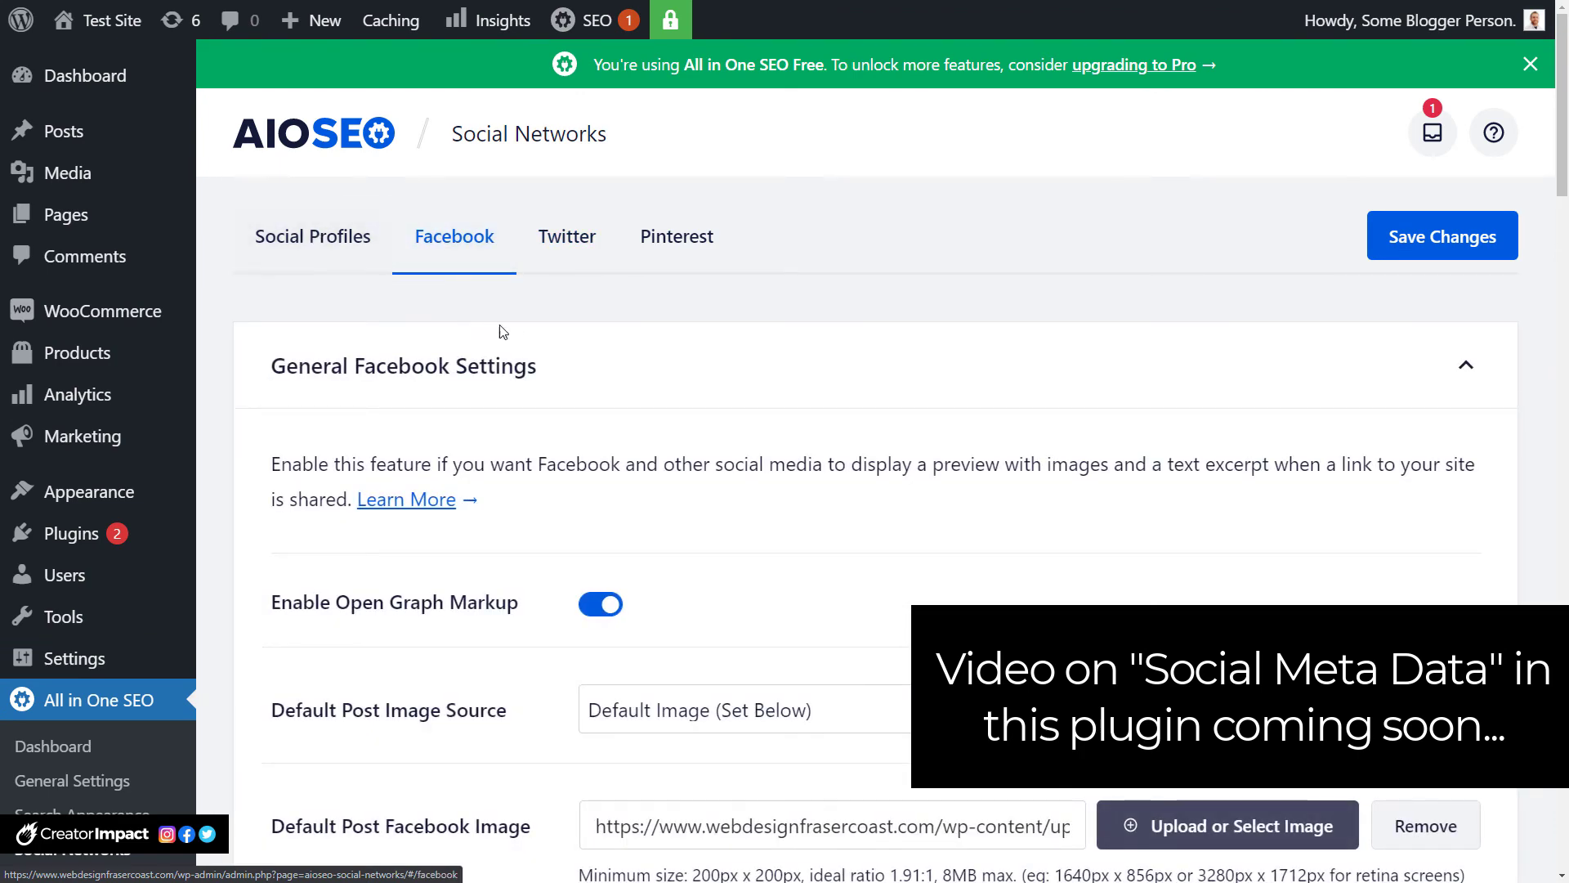
scroll(503, 368, "down", 4)
scroll(518, 505, "up", 4)
left_click(298, 244)
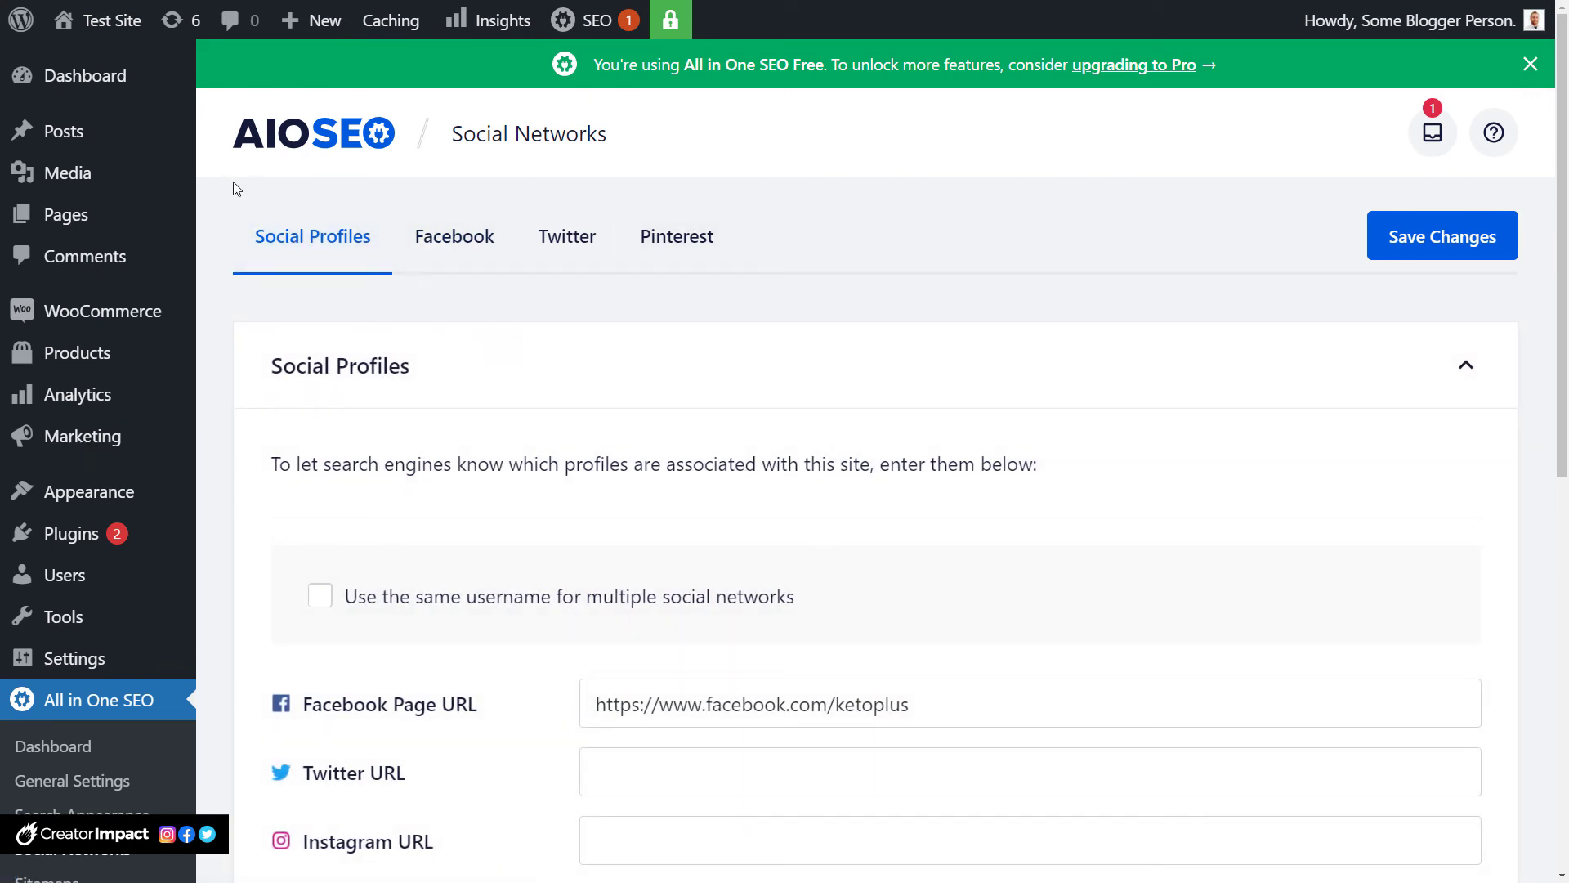
Open the Sitemaps settings and examine the General Sitemap and Sitemap Settings options.
scroll(603, 379, "down", 2)
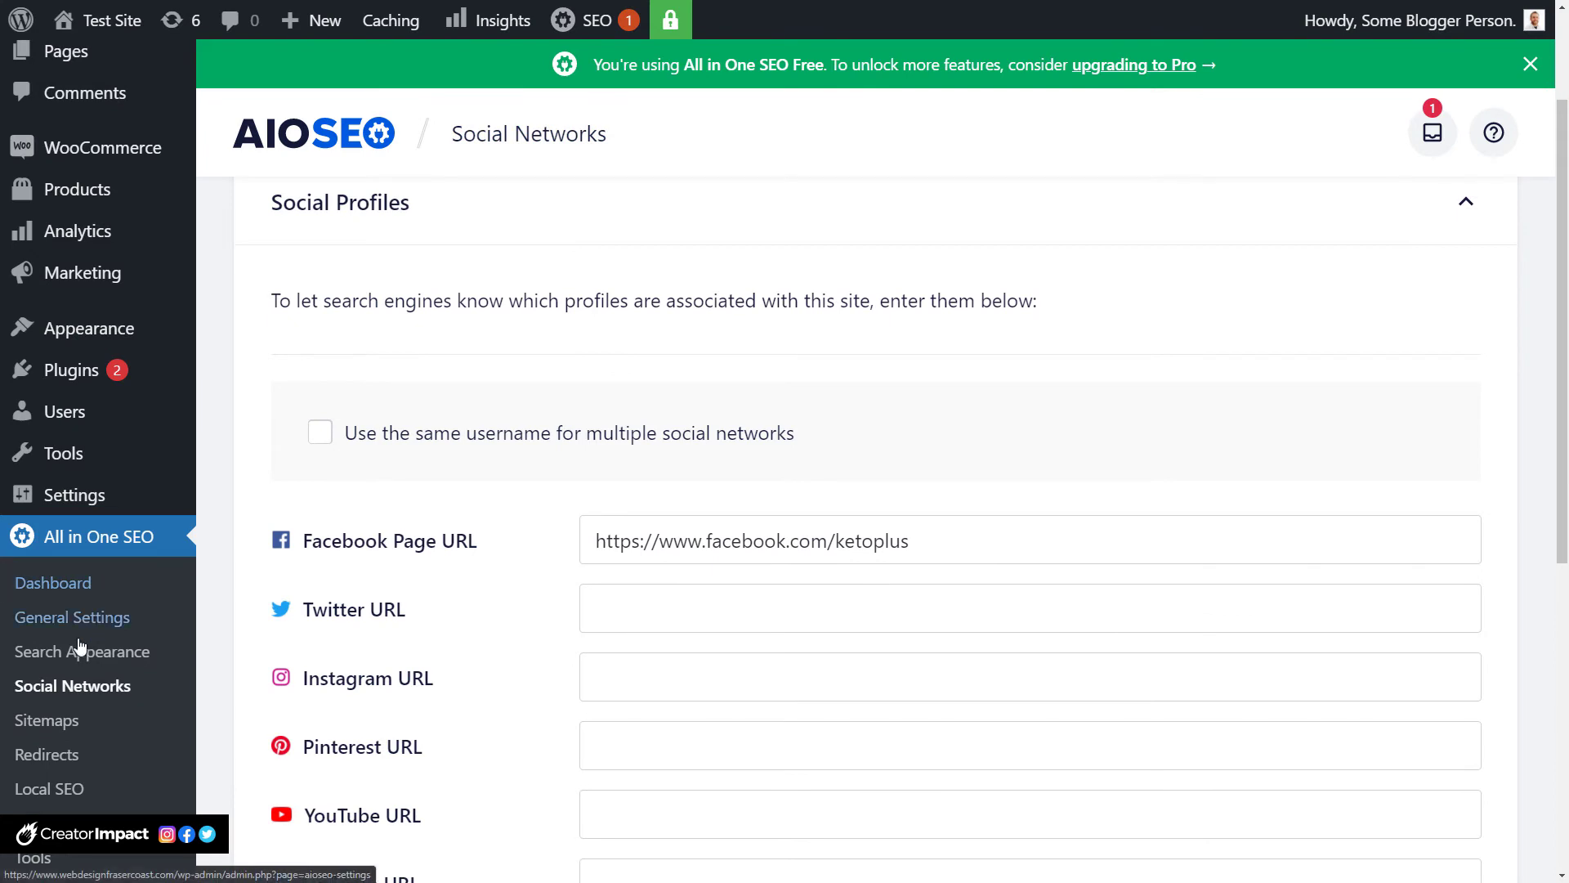
left_click(47, 723)
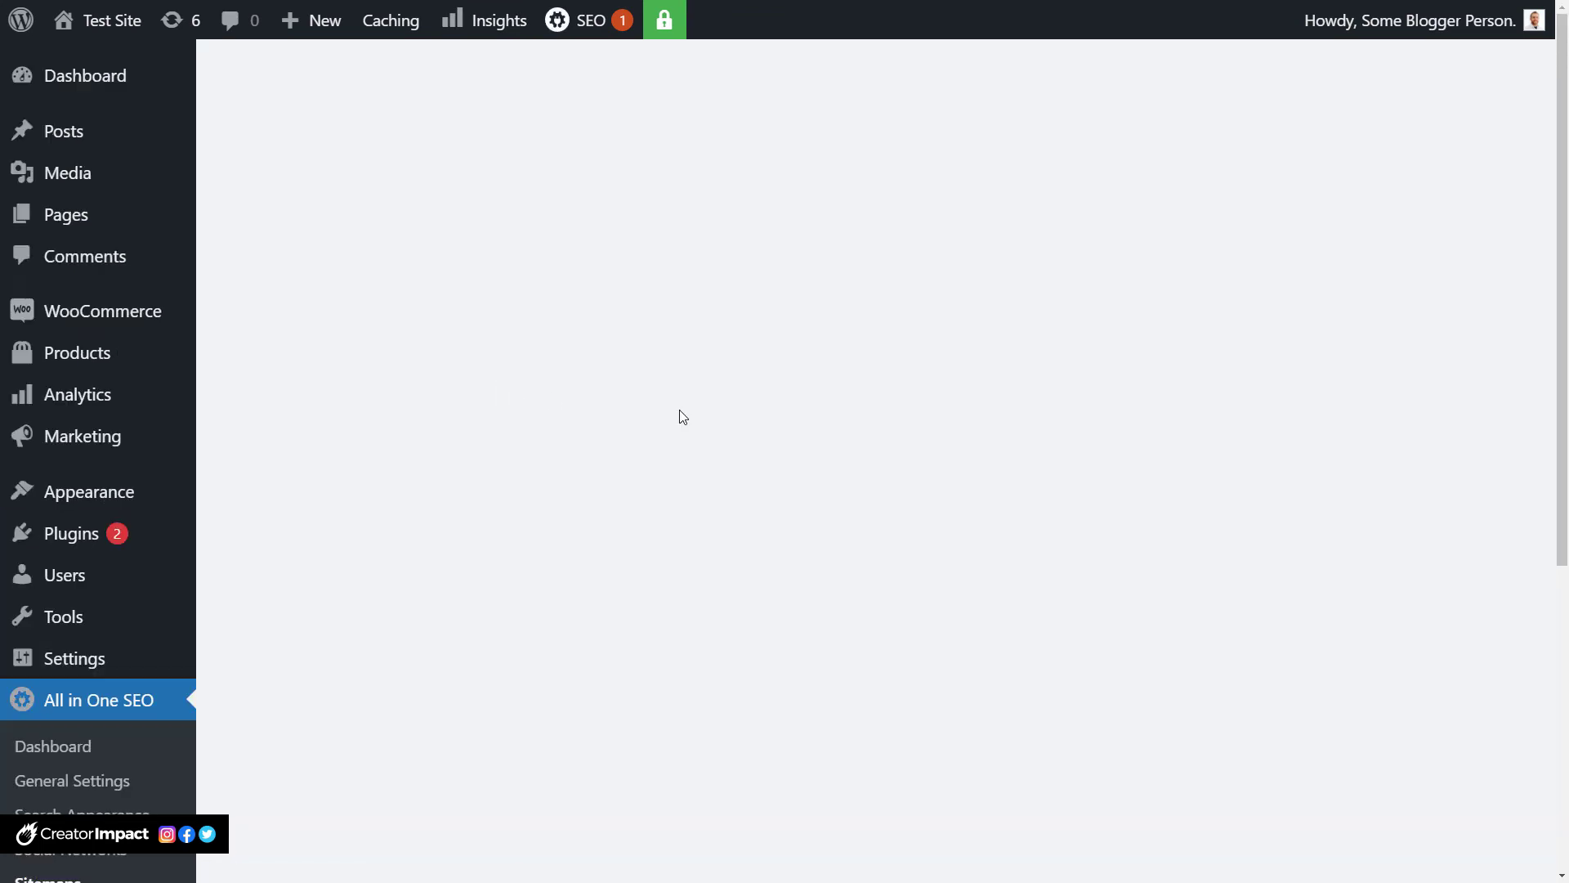
scroll(458, 336, "down", 2)
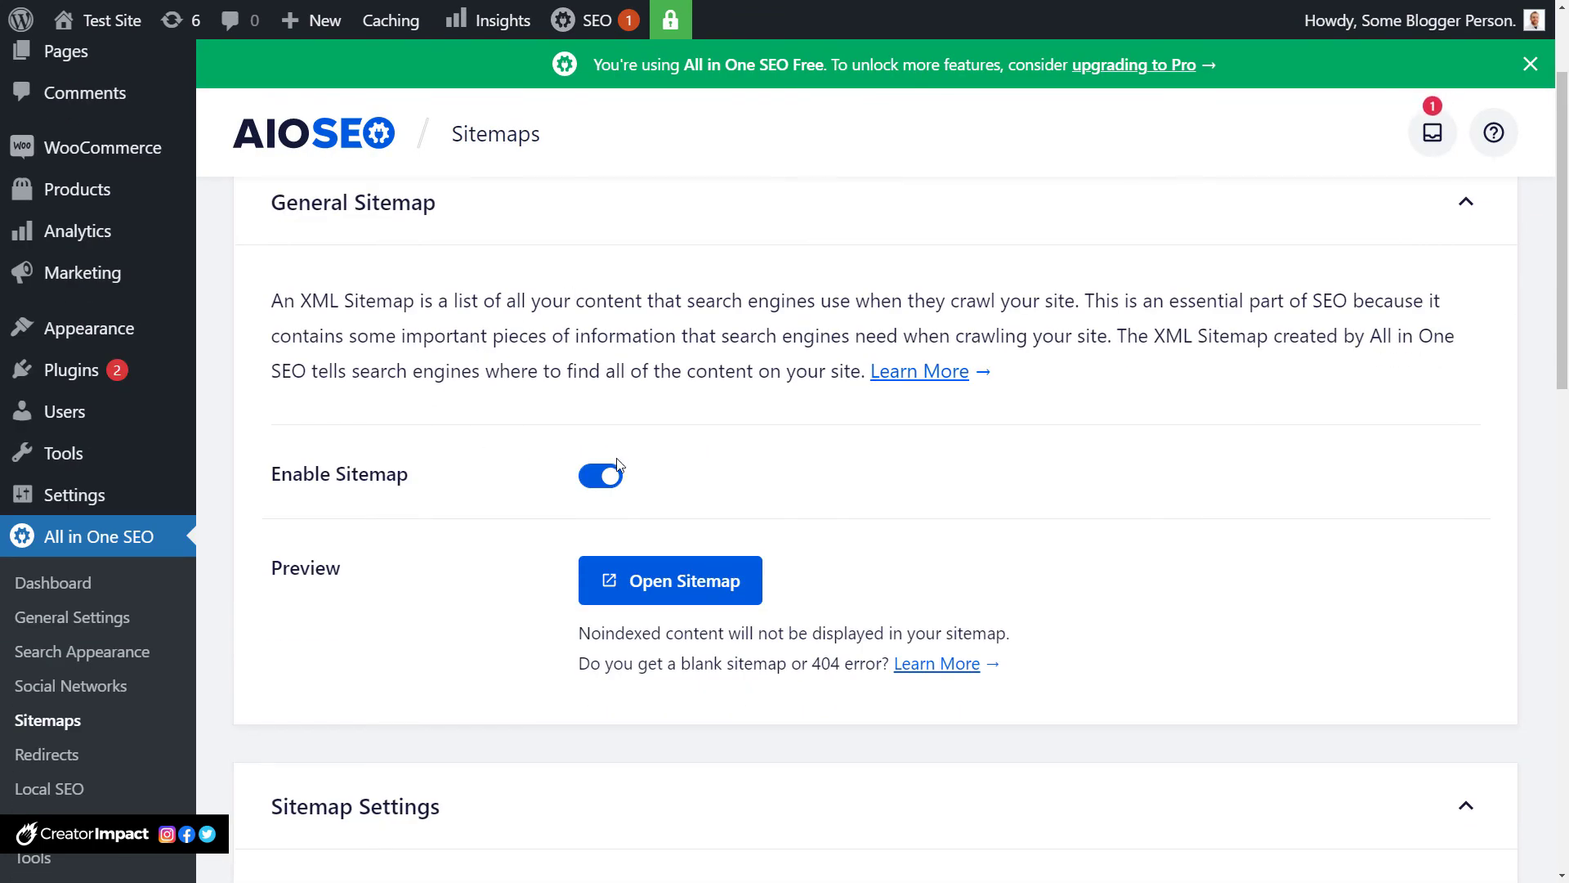
scroll(553, 466, "down", 4)
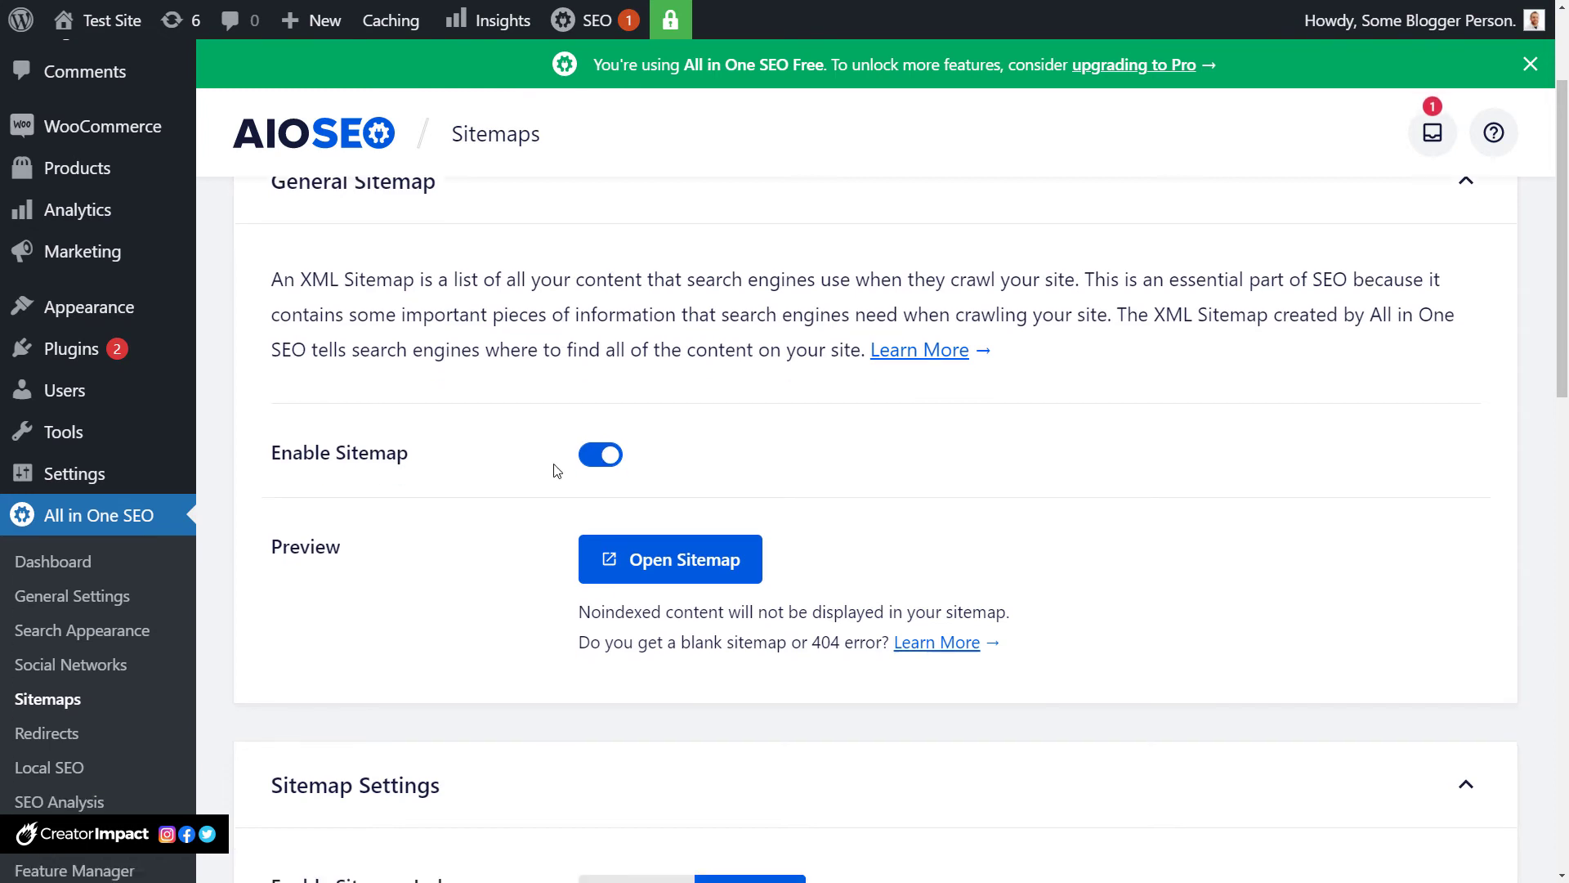
scroll(392, 526, "down", 2)
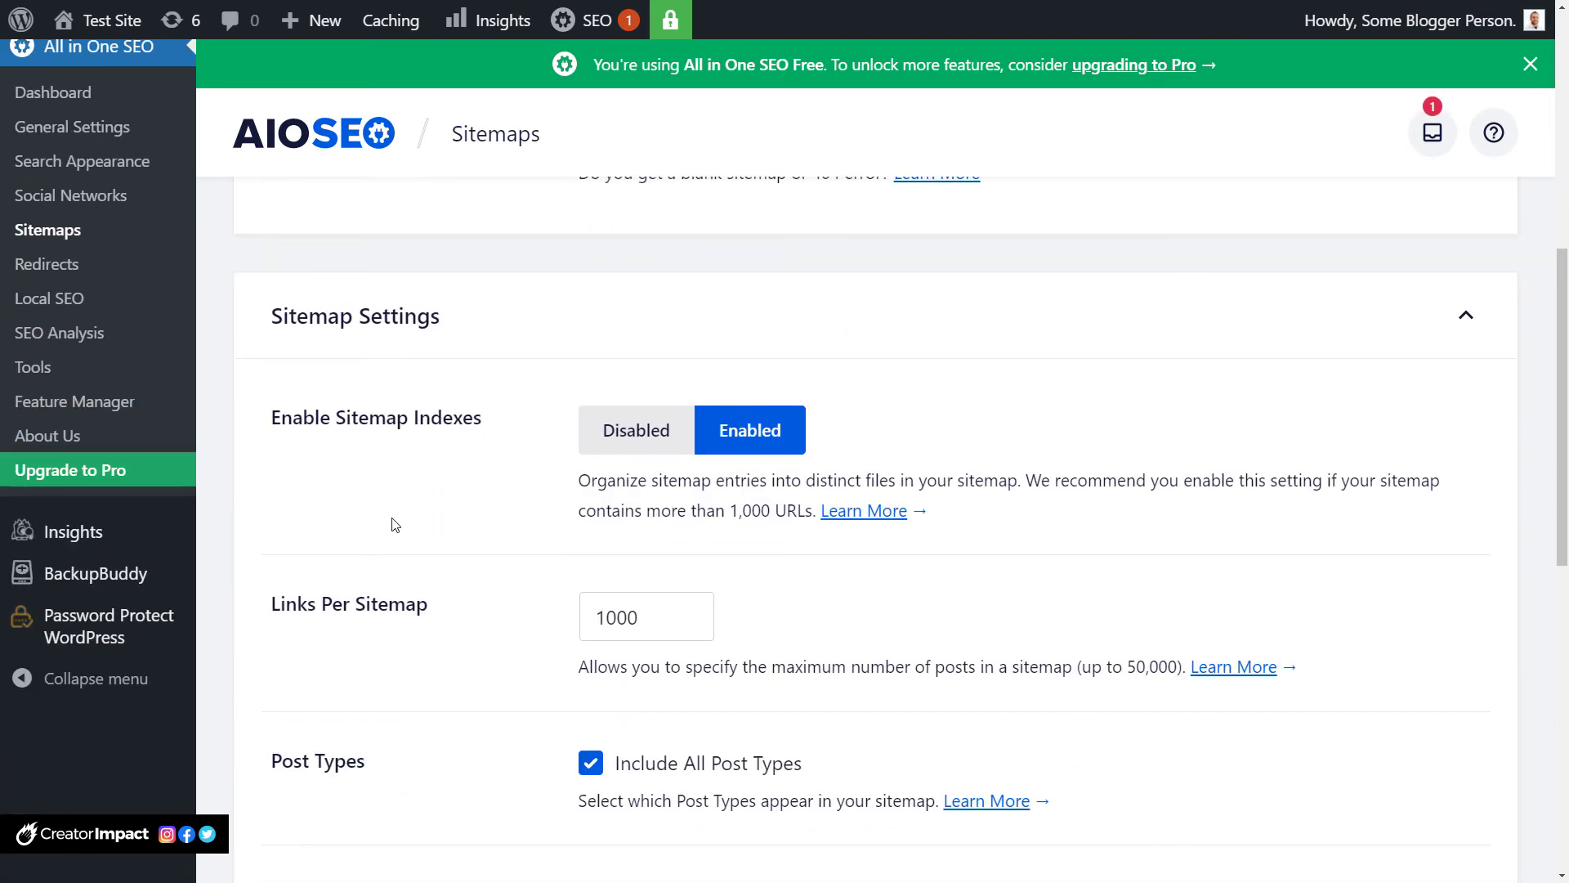
scroll(392, 450, "down", 8)
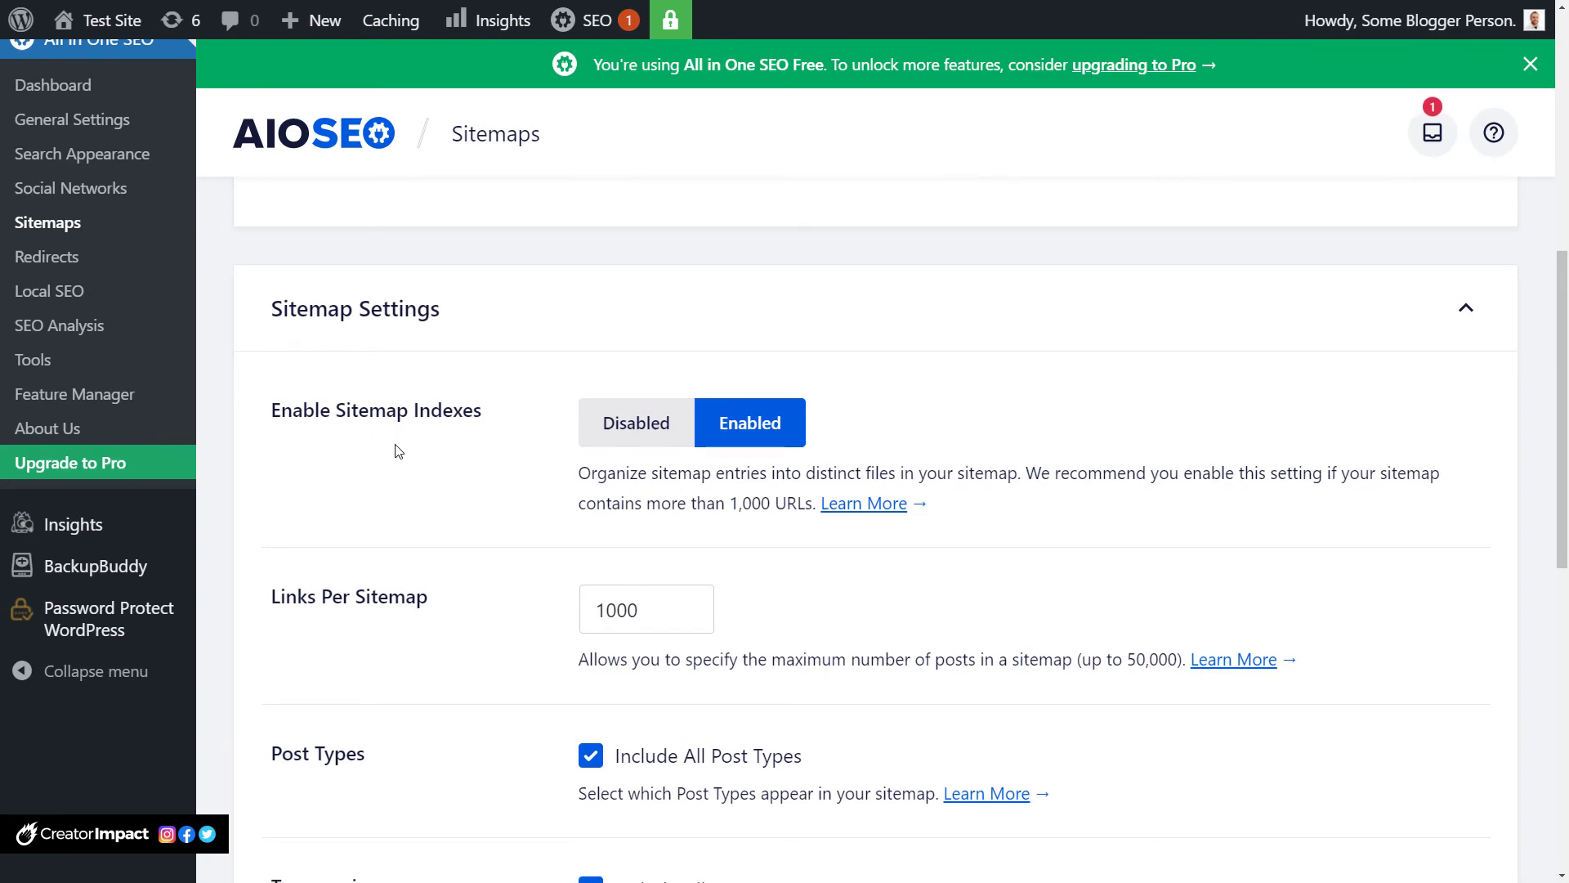
scroll(398, 451, "down", 2)
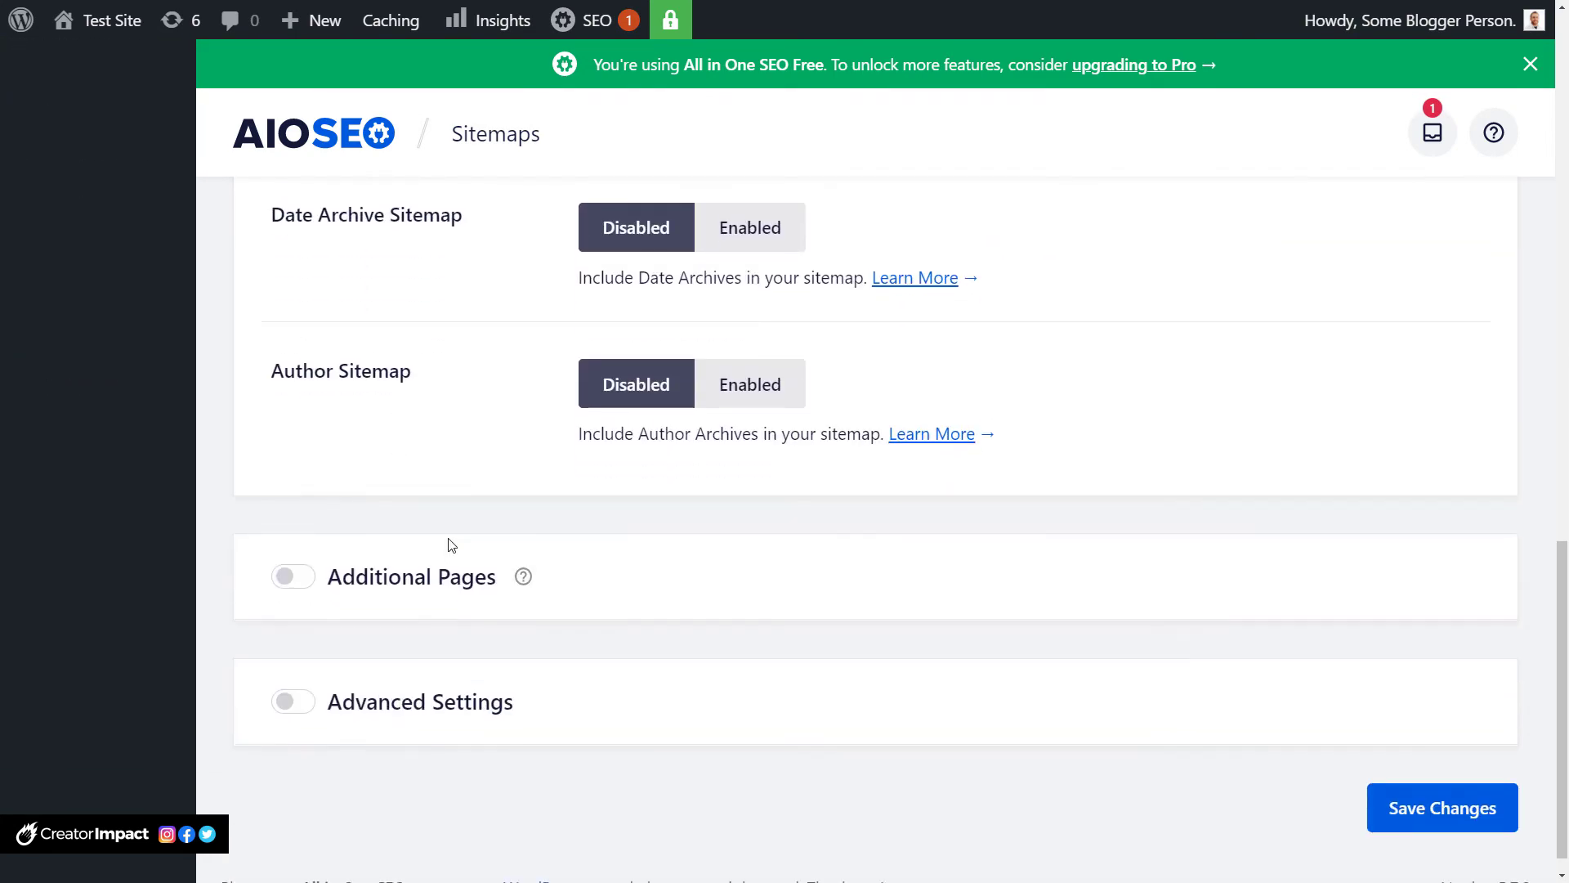
scroll(448, 543, "up", 8)
scroll(463, 550, "up", 3)
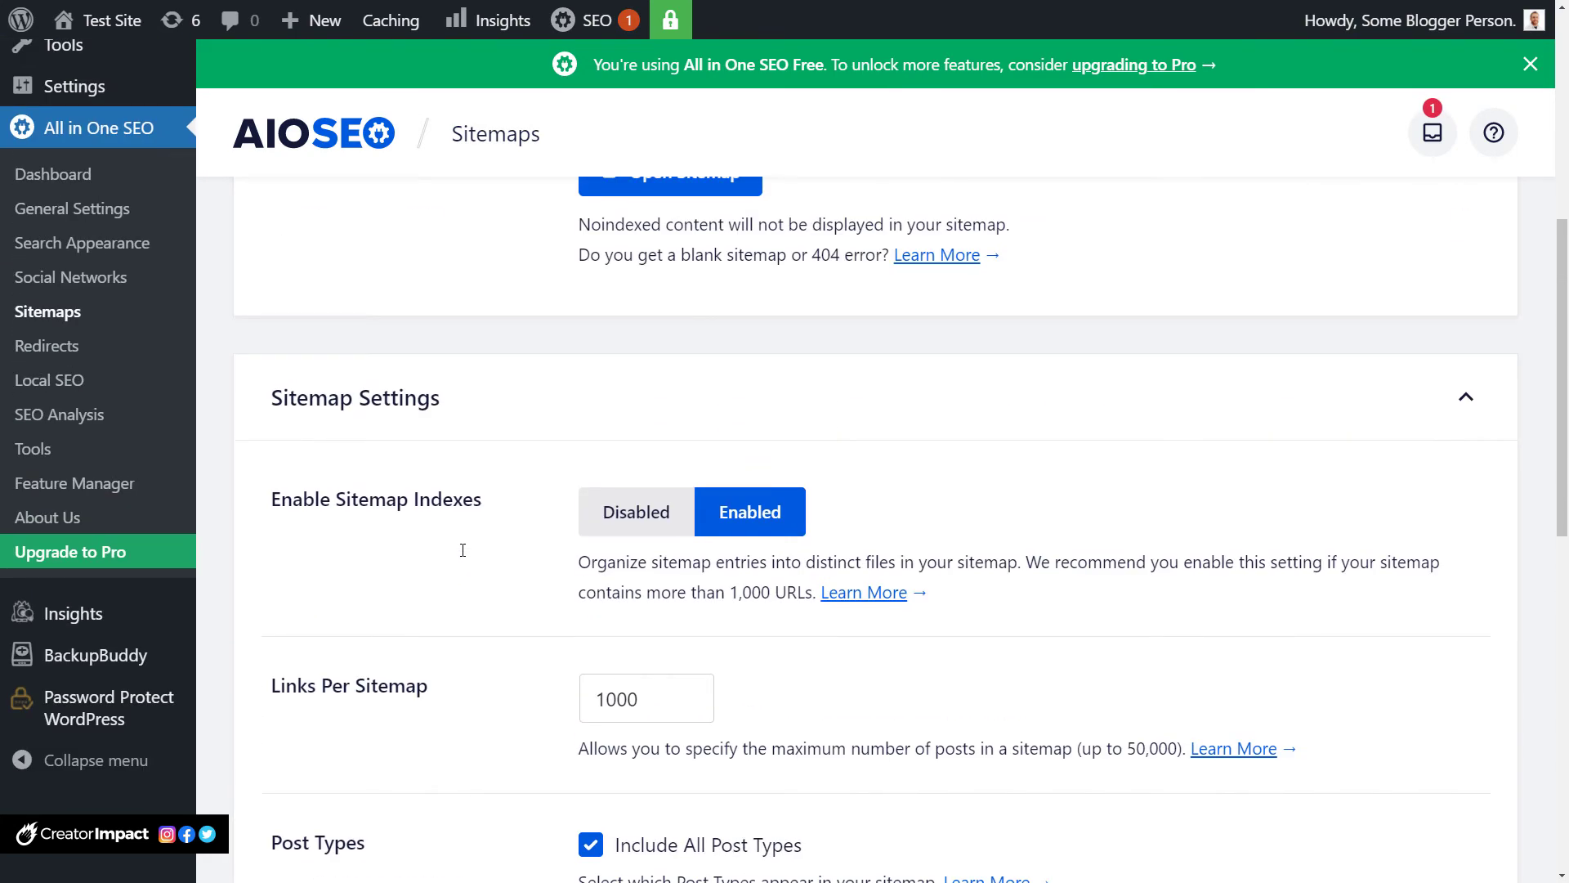
Check the Links Per Sitemap limit in Sitemap Settings.
scroll(463, 550, "down", 2)
left_click_drag(642, 536, 578, 541)
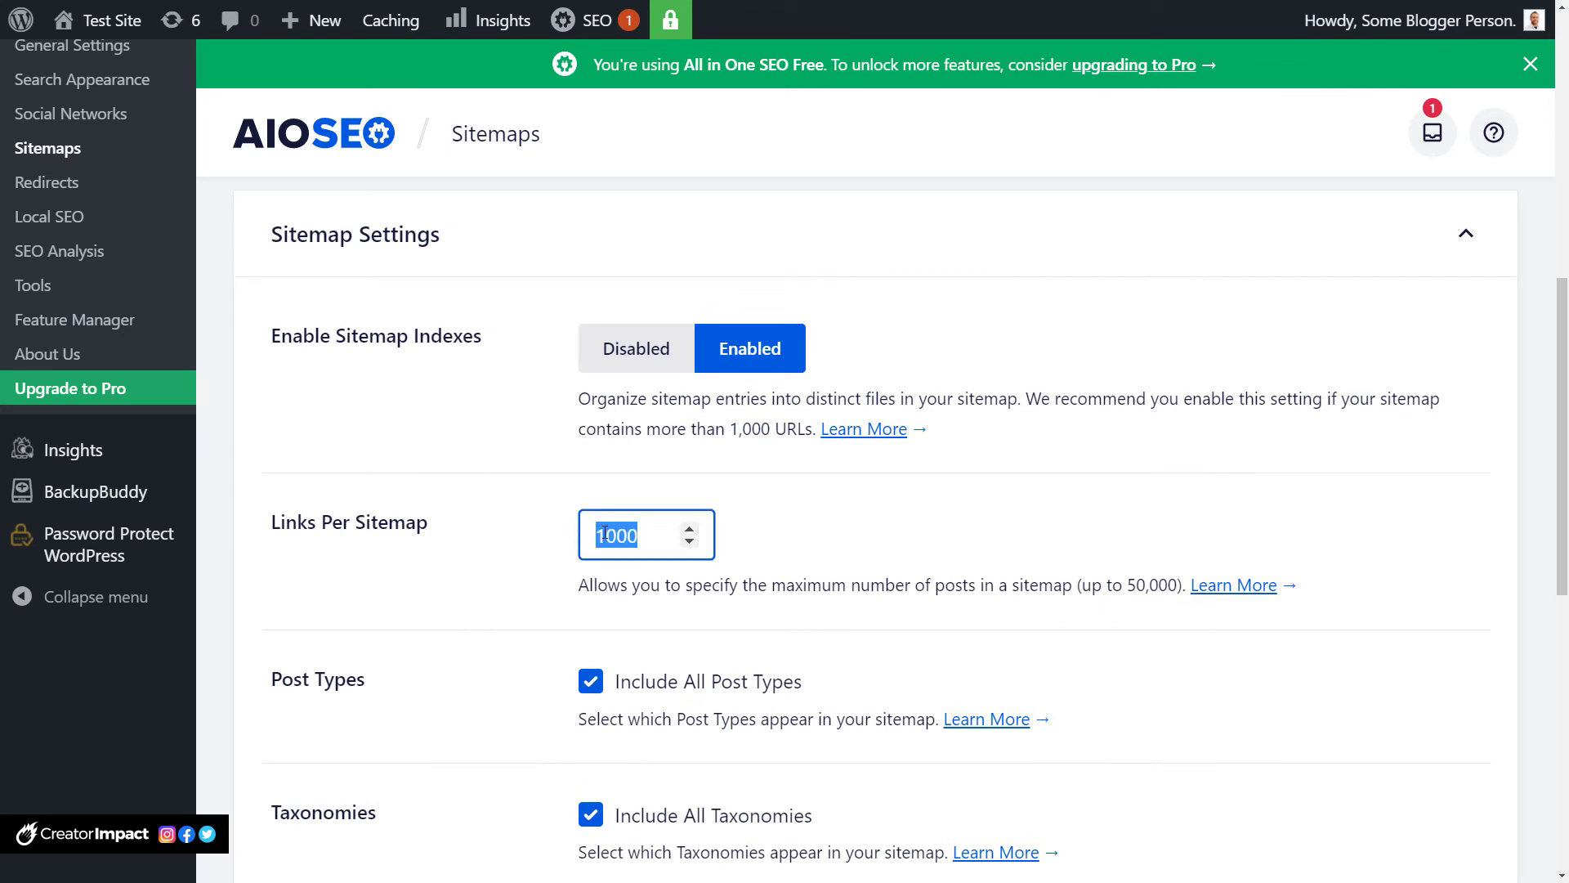
left_click(641, 533)
scroll(551, 556, "down", 2)
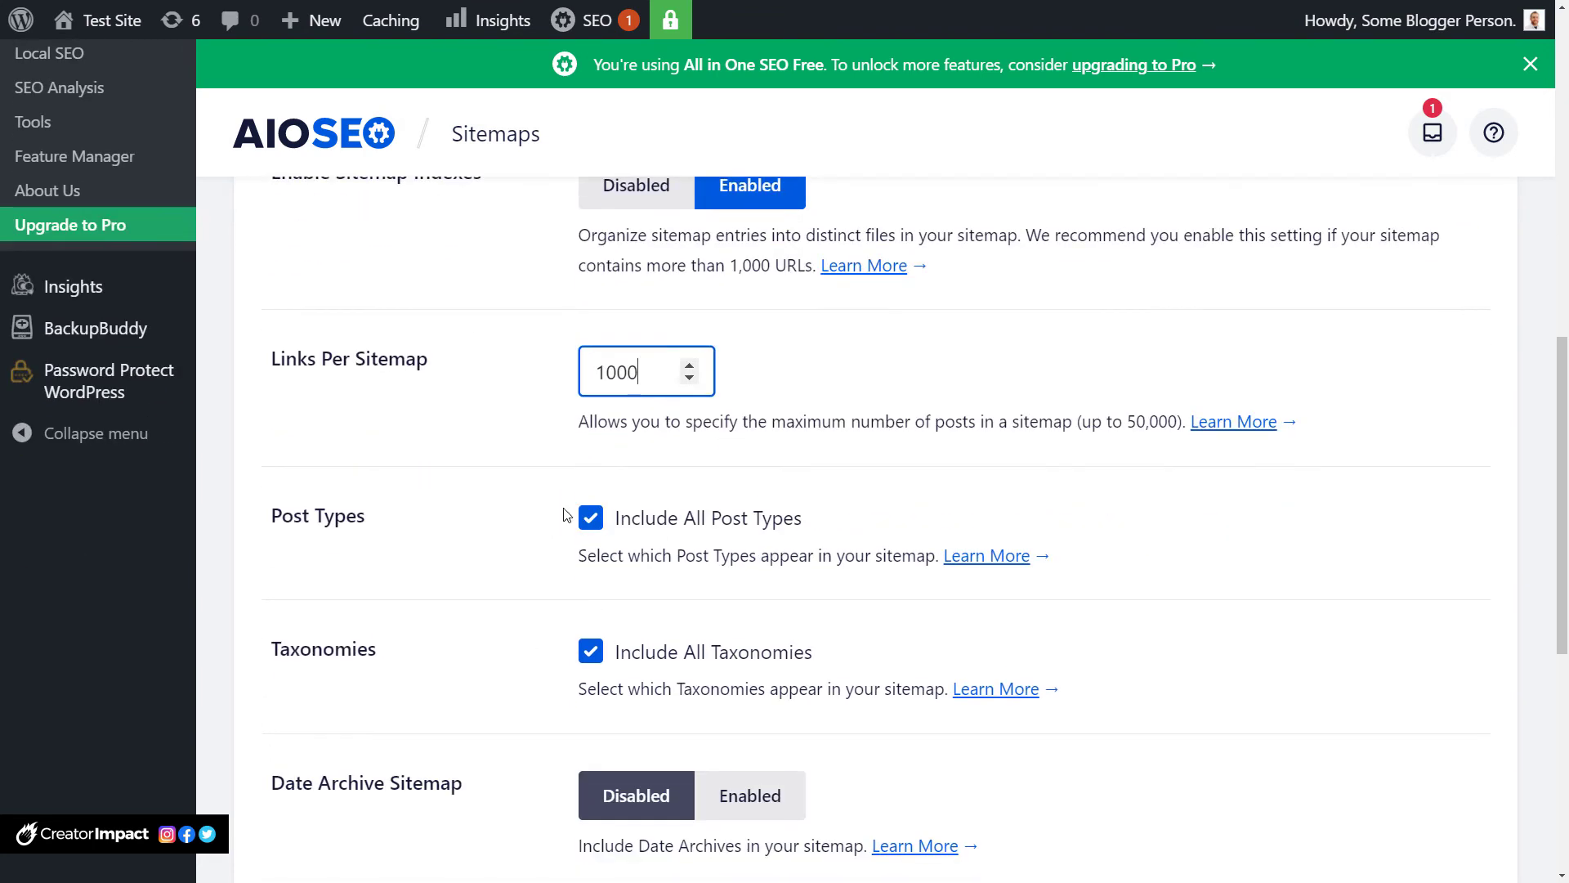
Try choosing individual post types for the sitemap by excluding Attachments, then restore Attachments and Include All Post Types.
left_click(592, 520)
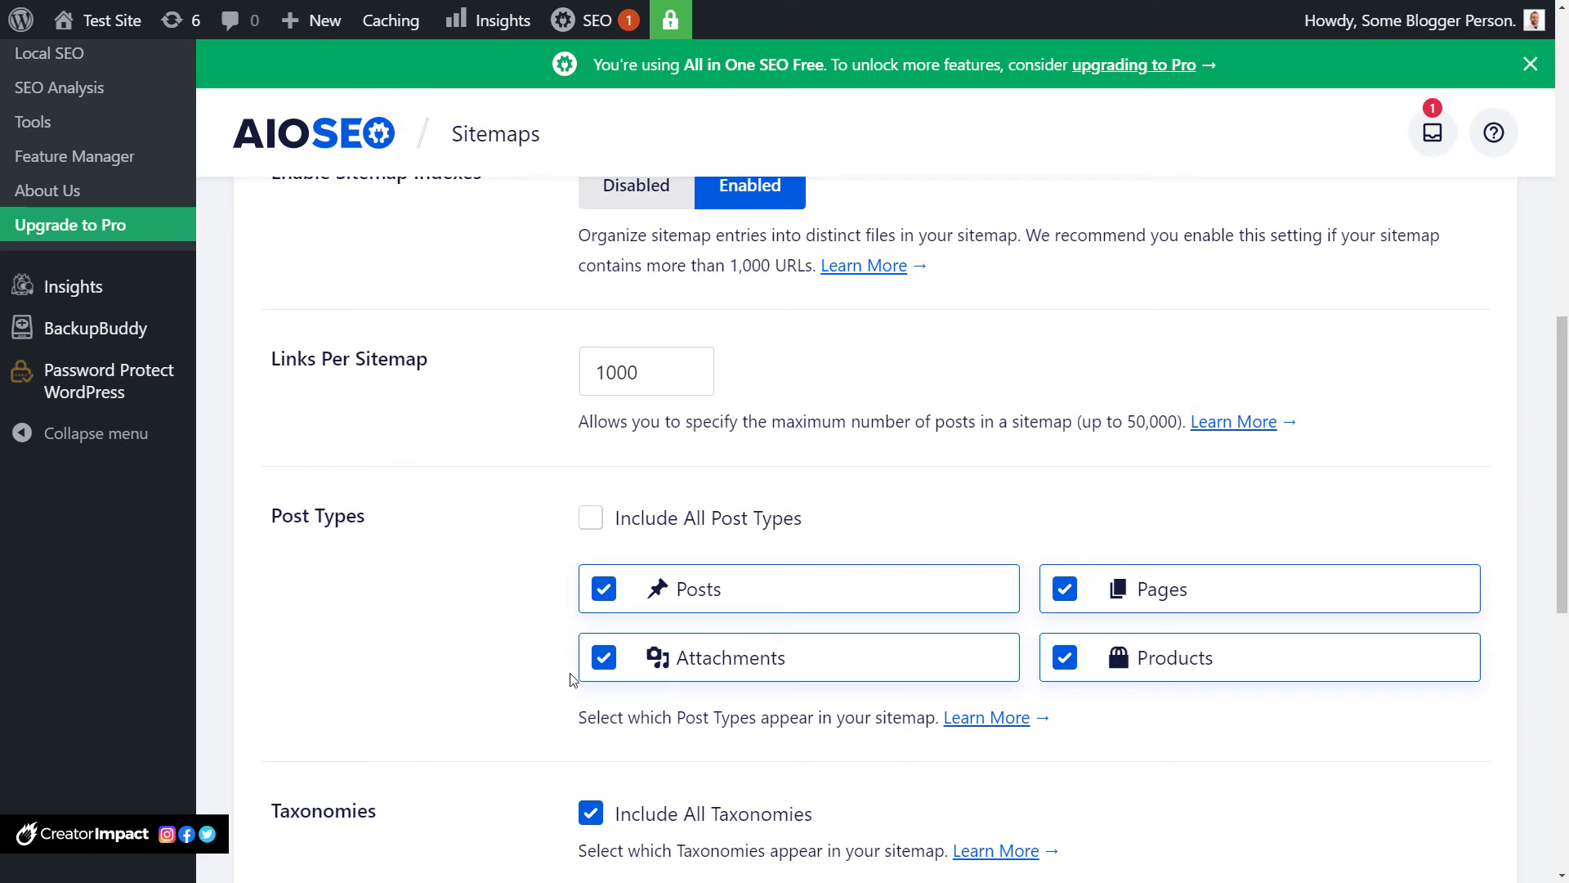
left_click(603, 658)
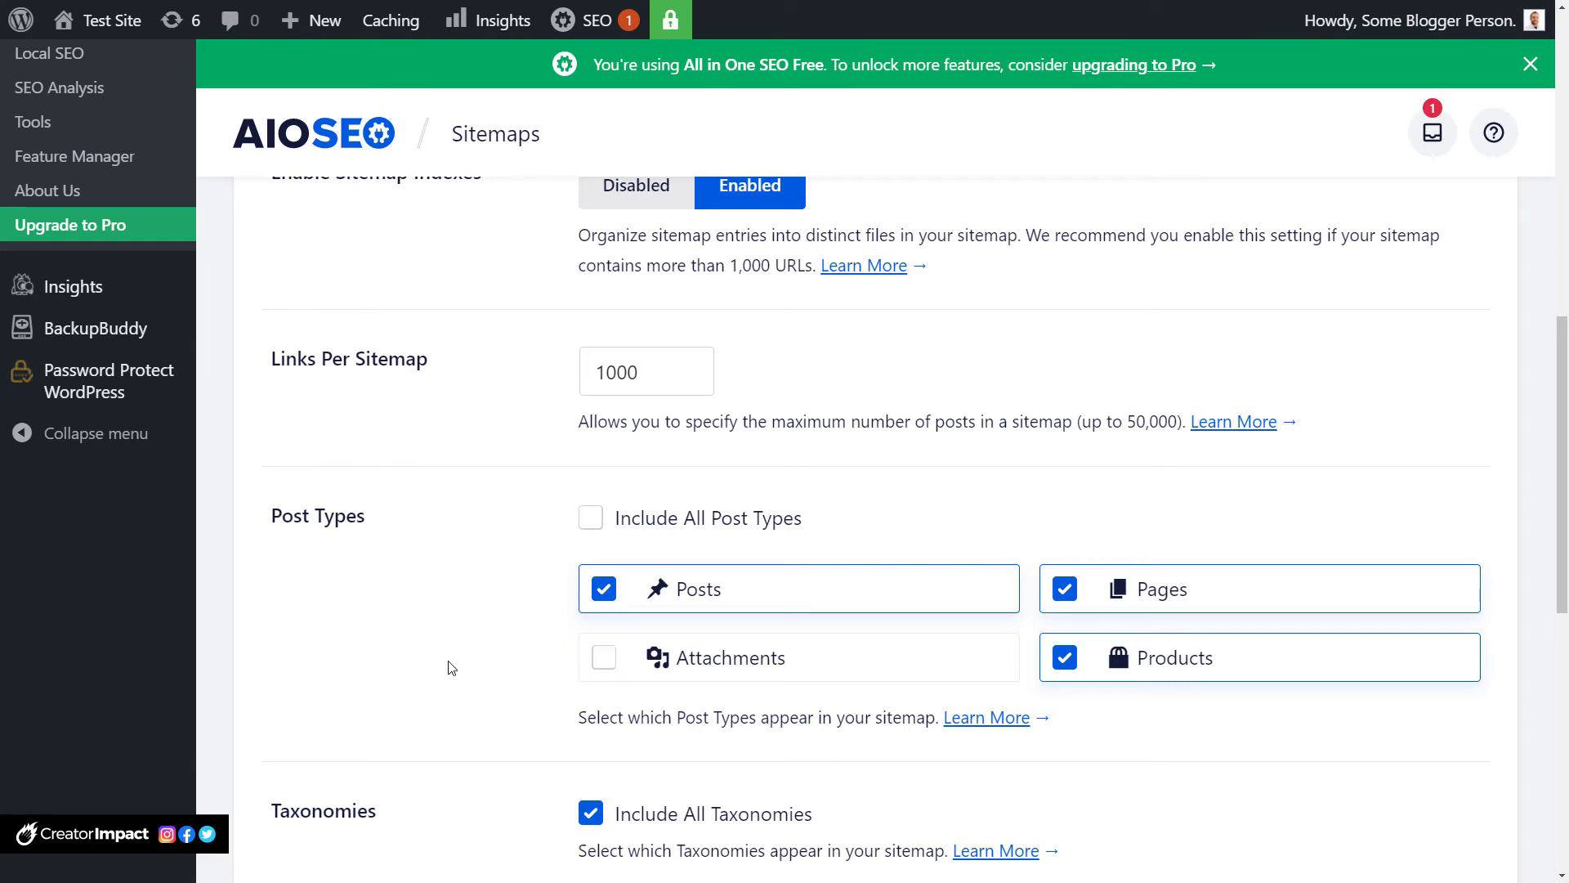
left_click(606, 661)
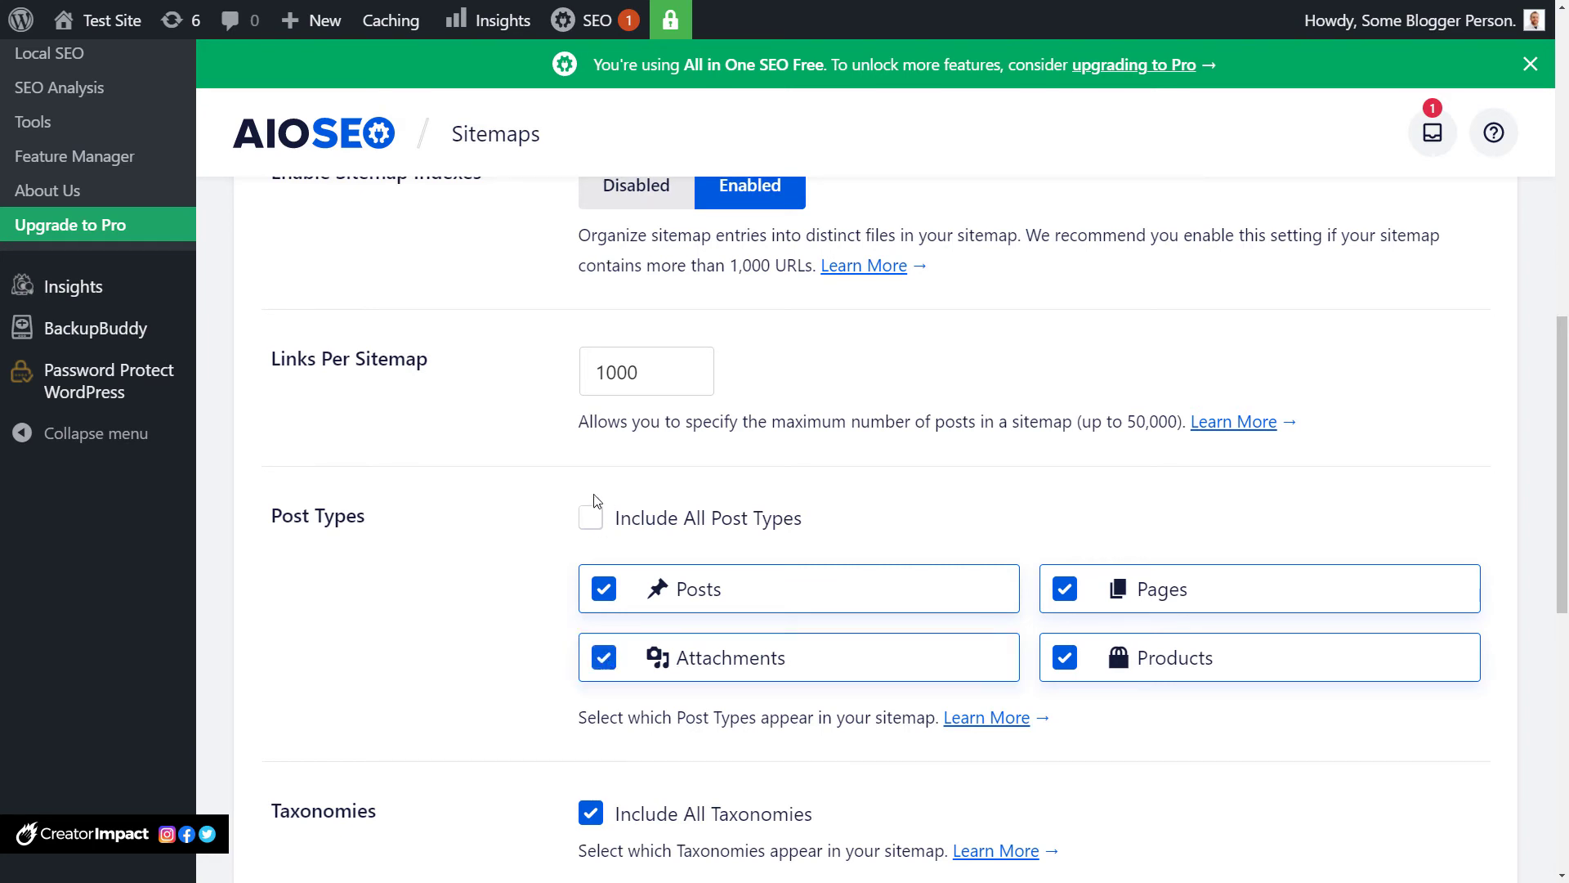
left_click(592, 517)
Try choosing individual taxonomies for the sitemap by excluding Product Categories, then restore Product Categories and Include All Taxonomies.
scroll(456, 537, "down", 3)
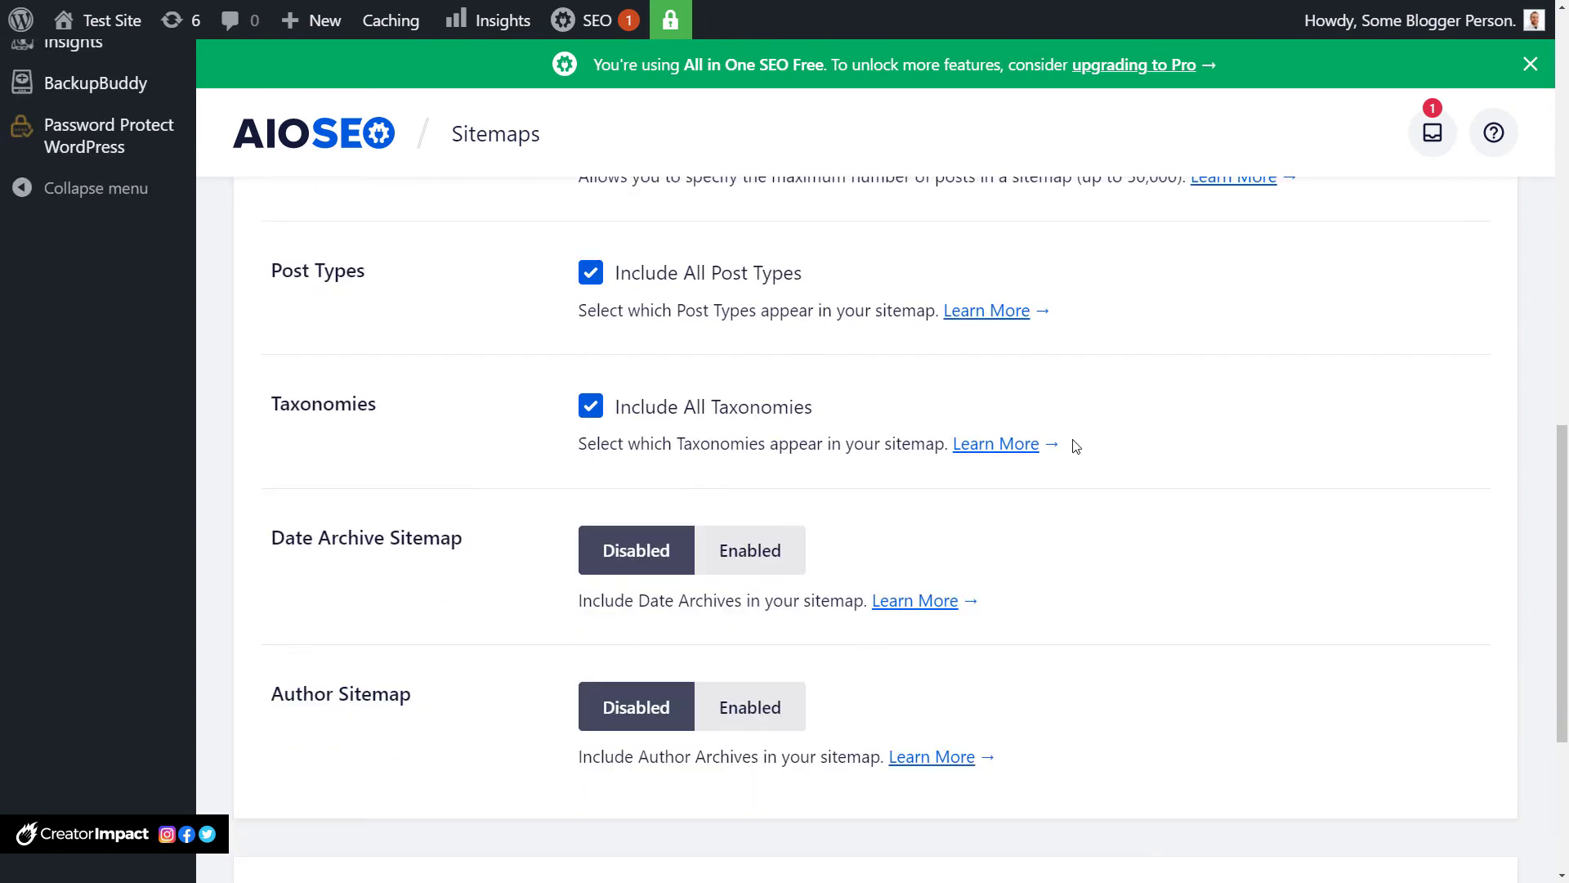
left_click(592, 409)
left_click(594, 412)
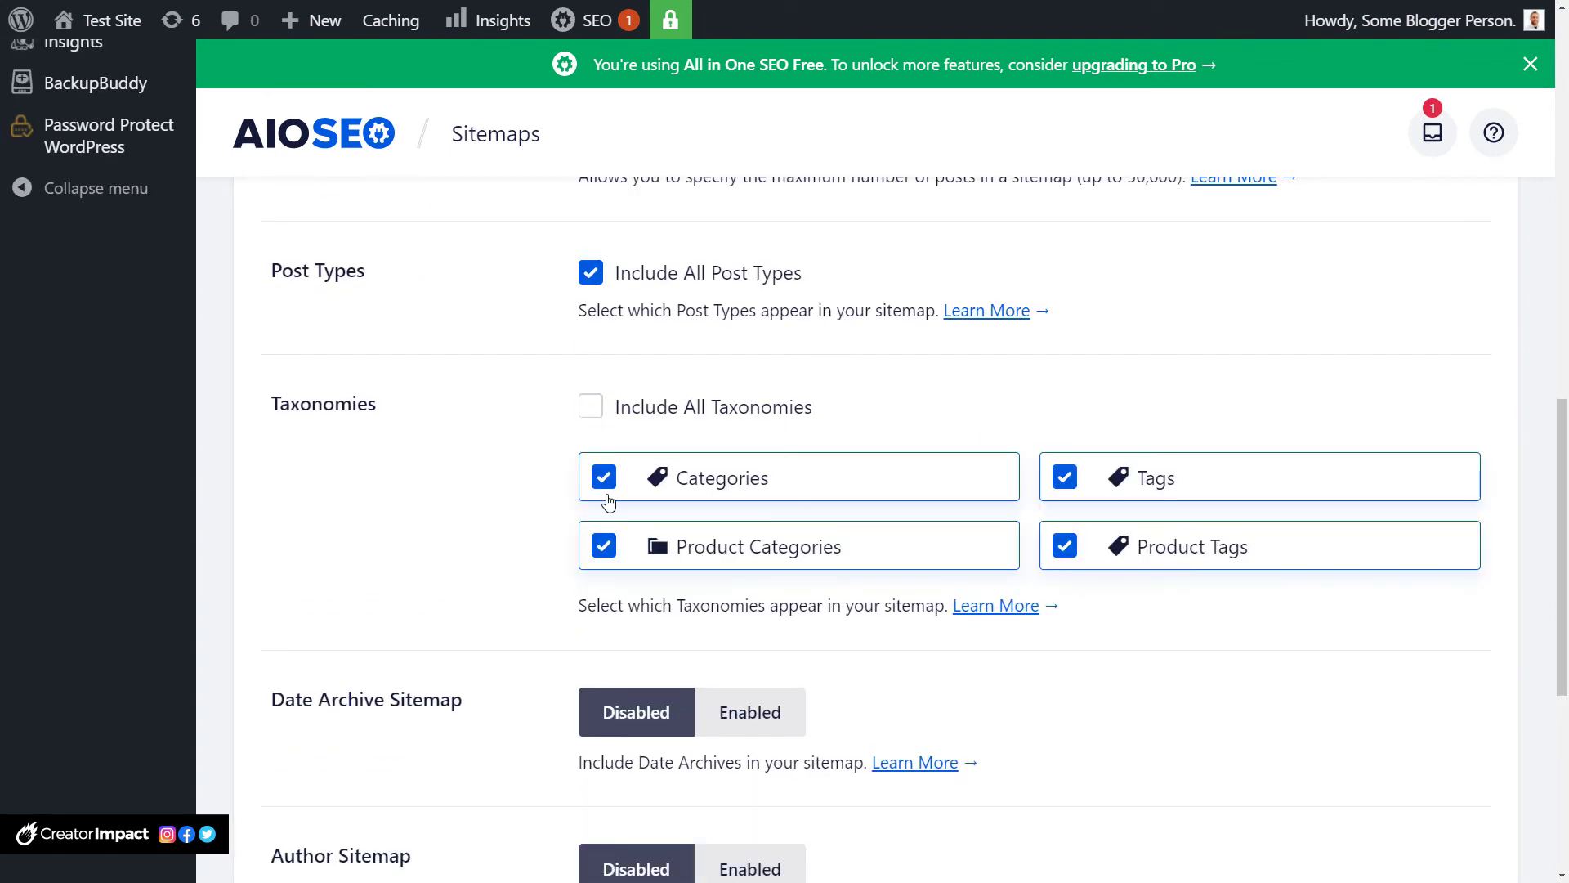
left_click(604, 550)
left_click(604, 549)
left_click(592, 406)
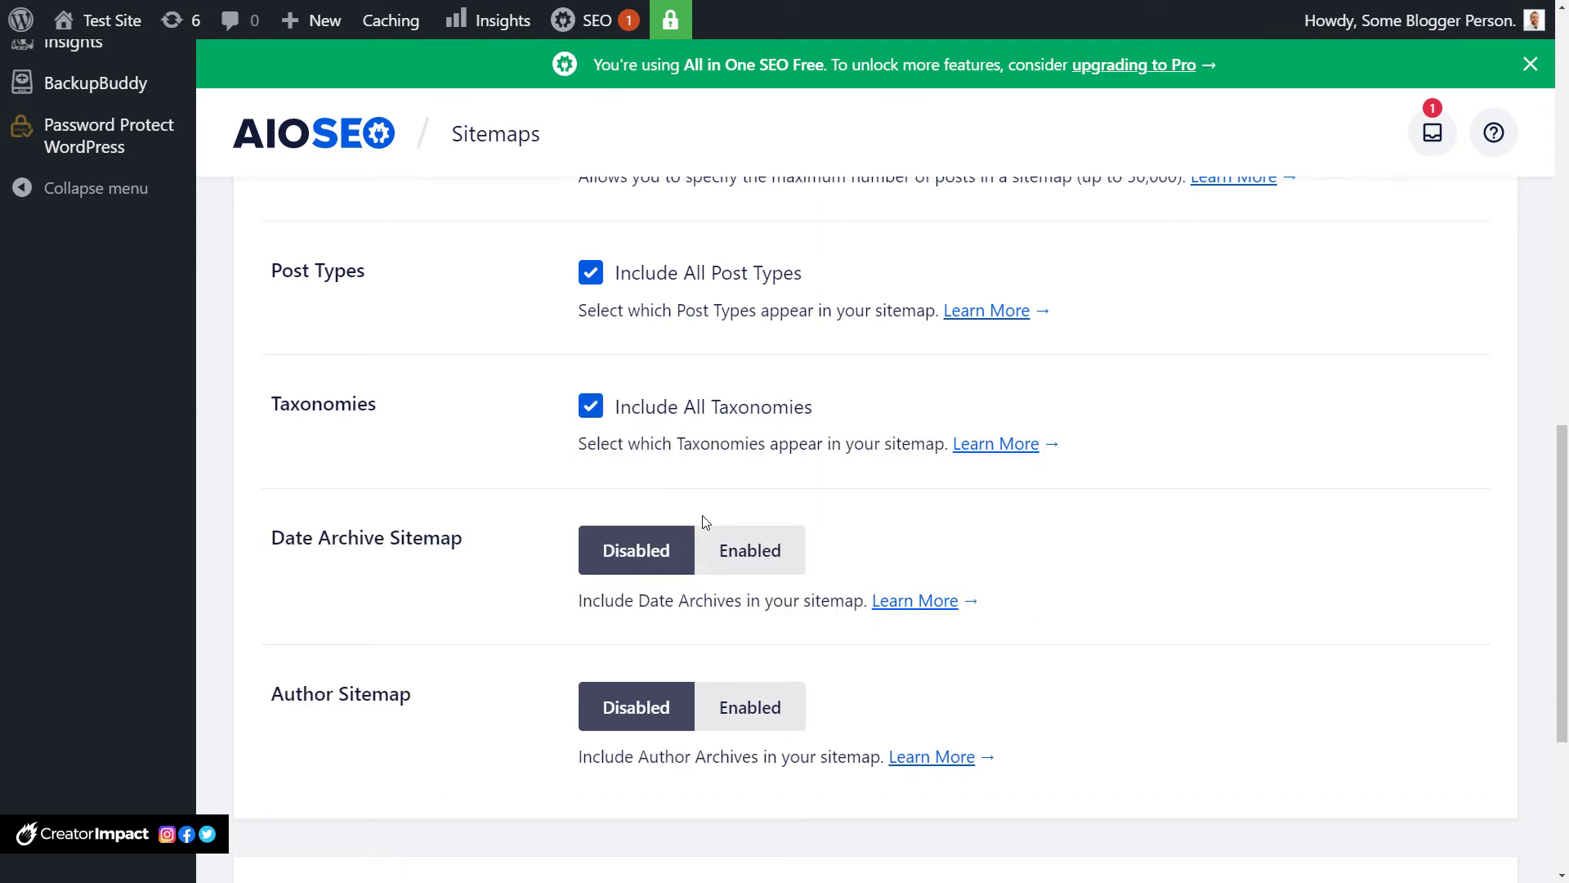
Read the Date Archive Sitemap and Author Sitemap options in Sitemap Settings.
scroll(676, 501, "down", 1)
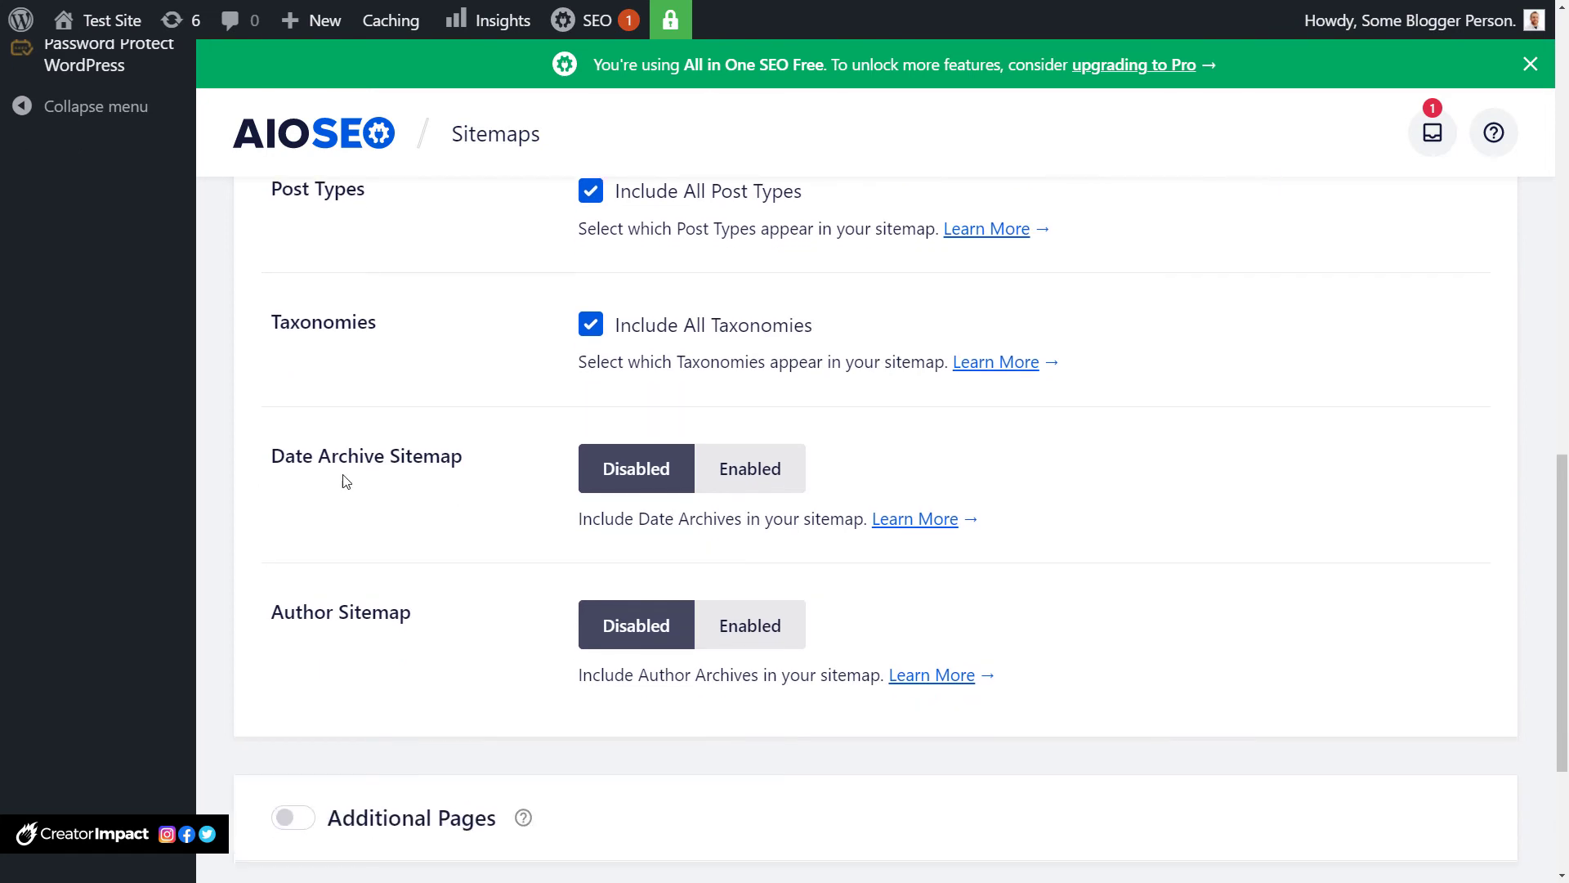
left_click_drag(613, 508, 764, 522)
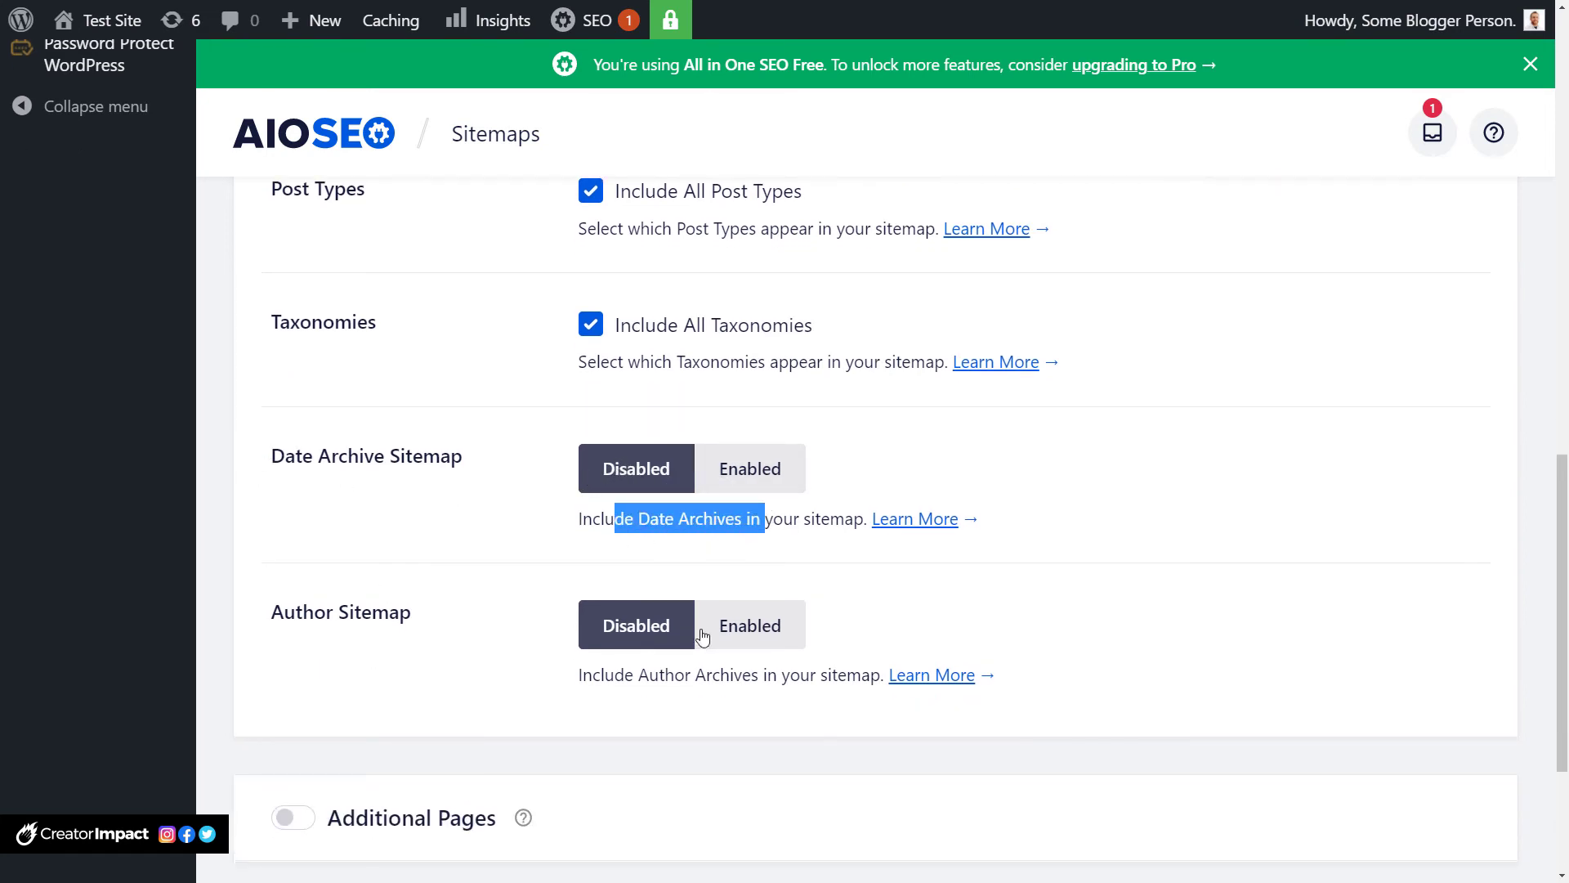
left_click_drag(604, 675, 637, 650)
scroll(392, 581, "down", 3)
scroll(672, 669, "up", 3)
left_click(753, 652)
left_click(753, 676)
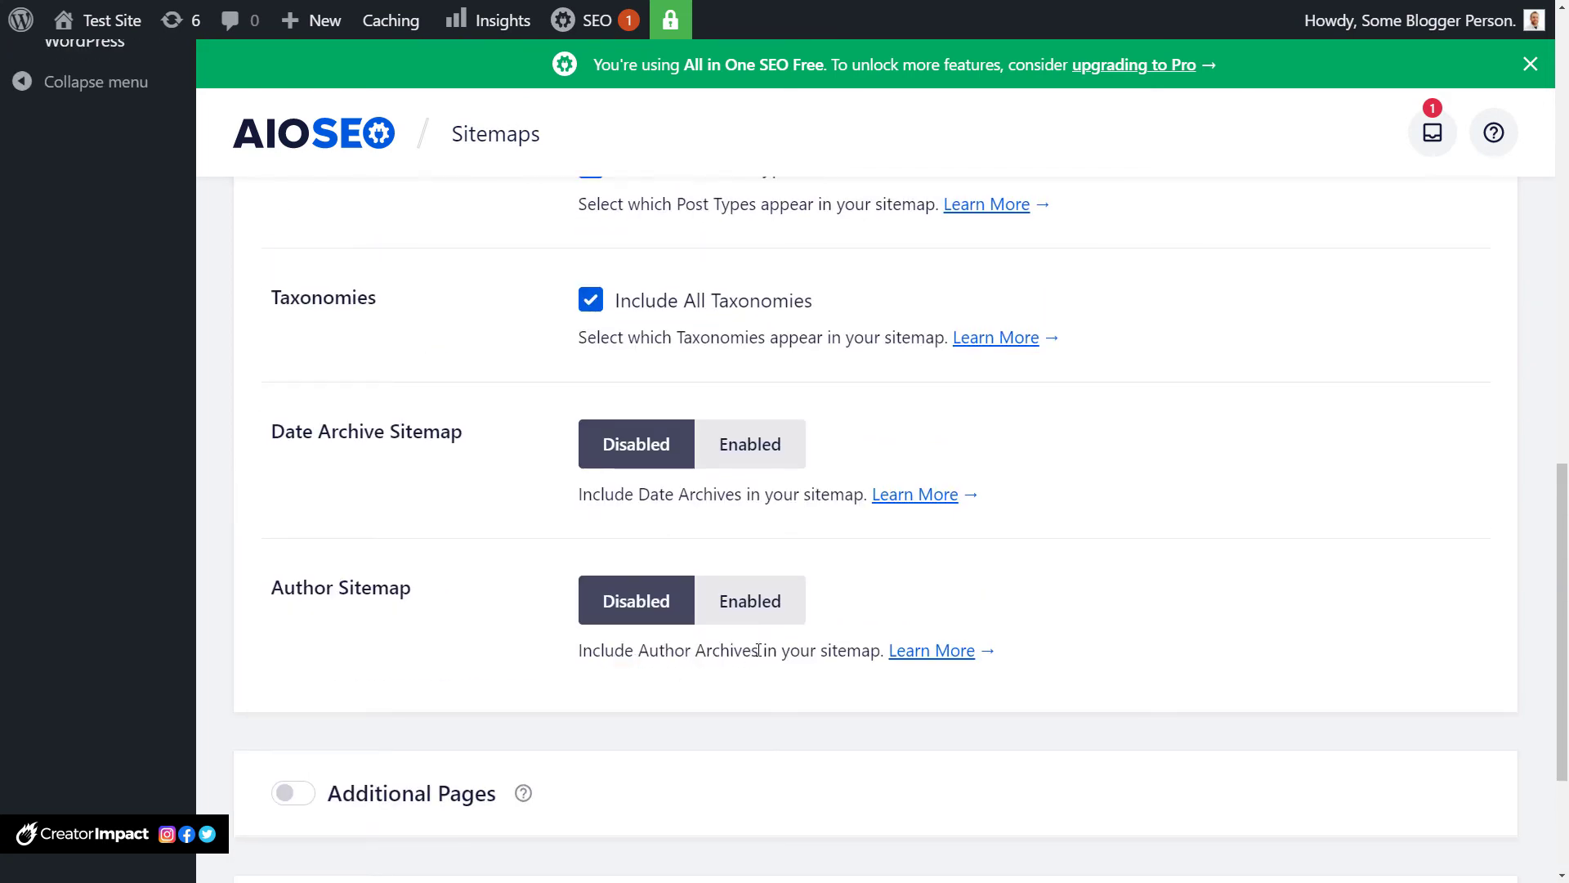
Try enabling Additional Pages for the sitemap to inspect its Page URL field, then disable it again.
left_click_drag(753, 651, 642, 652)
left_click(689, 650)
scroll(406, 683, "down", 1)
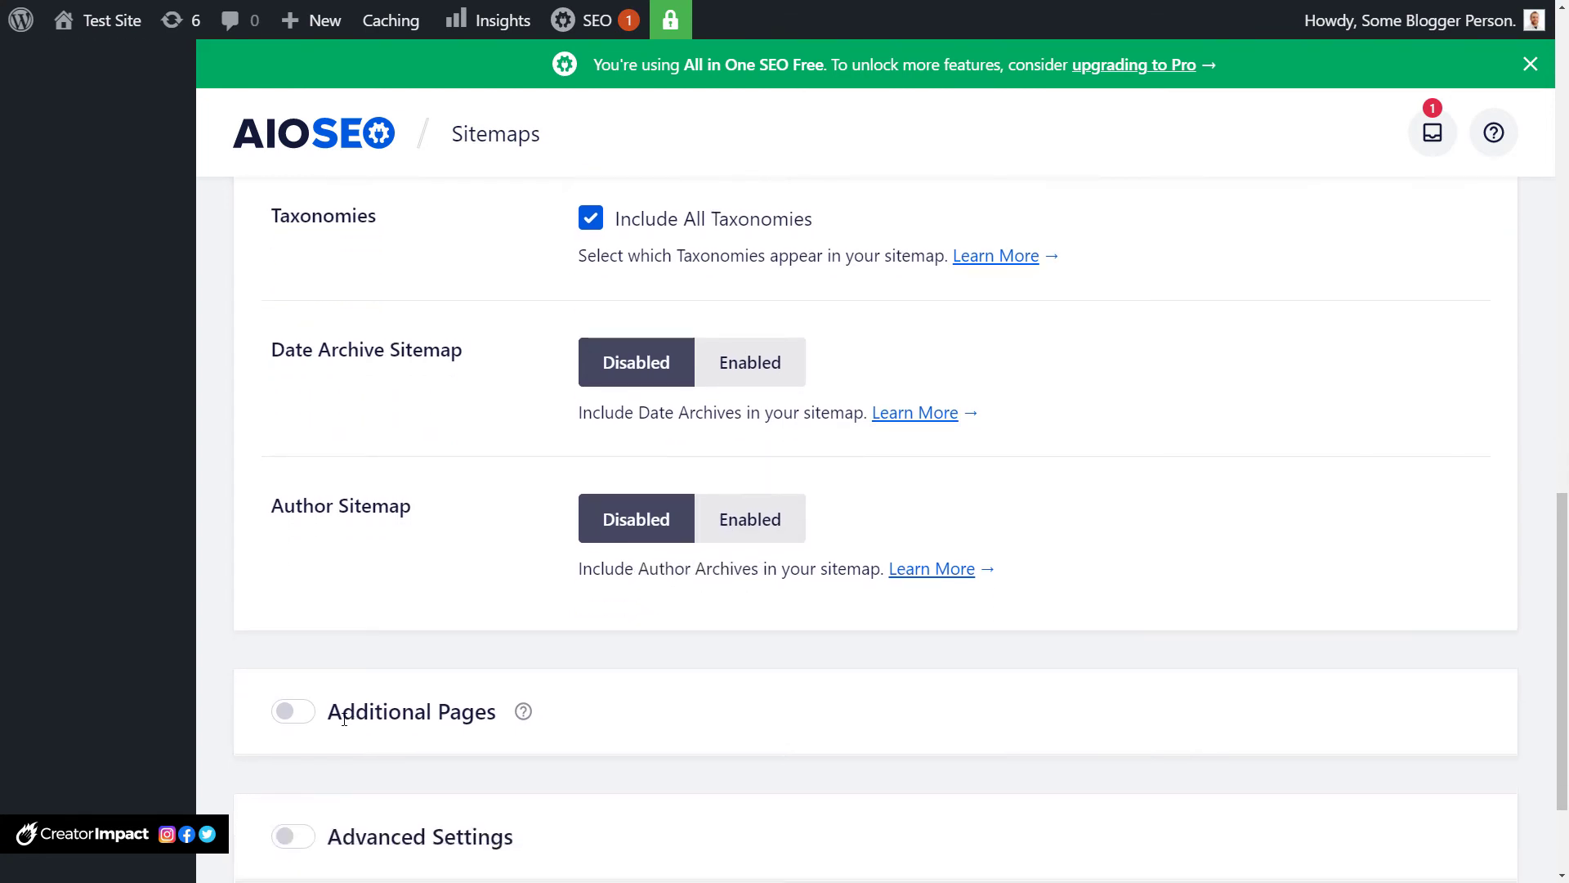
scroll(289, 714, "down", 2)
left_click(293, 548)
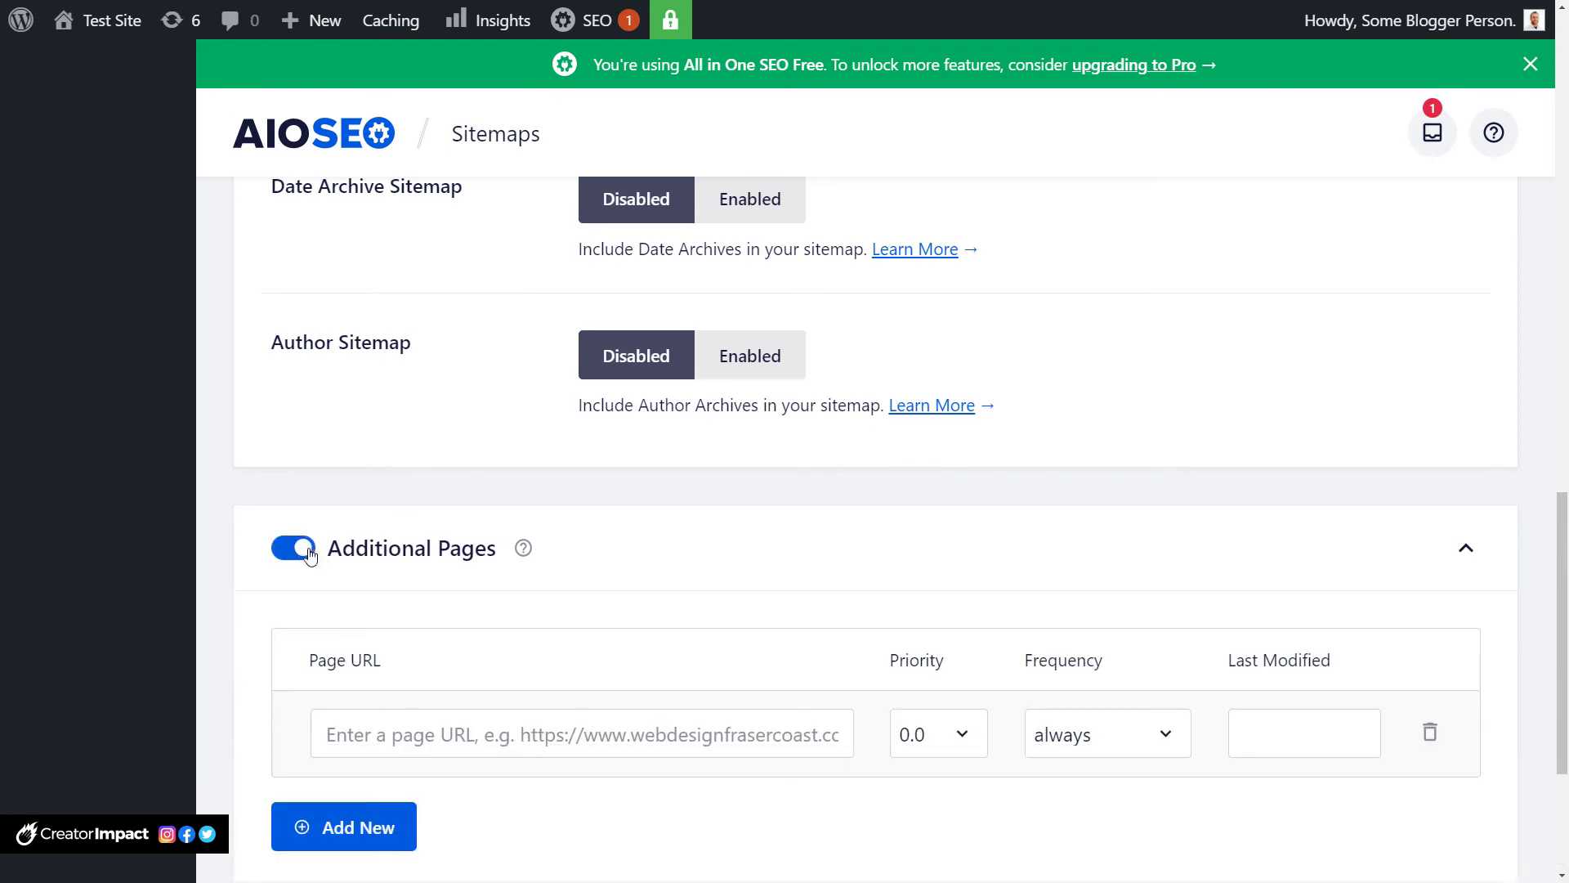
scroll(360, 585, "down", 3)
left_click(526, 488)
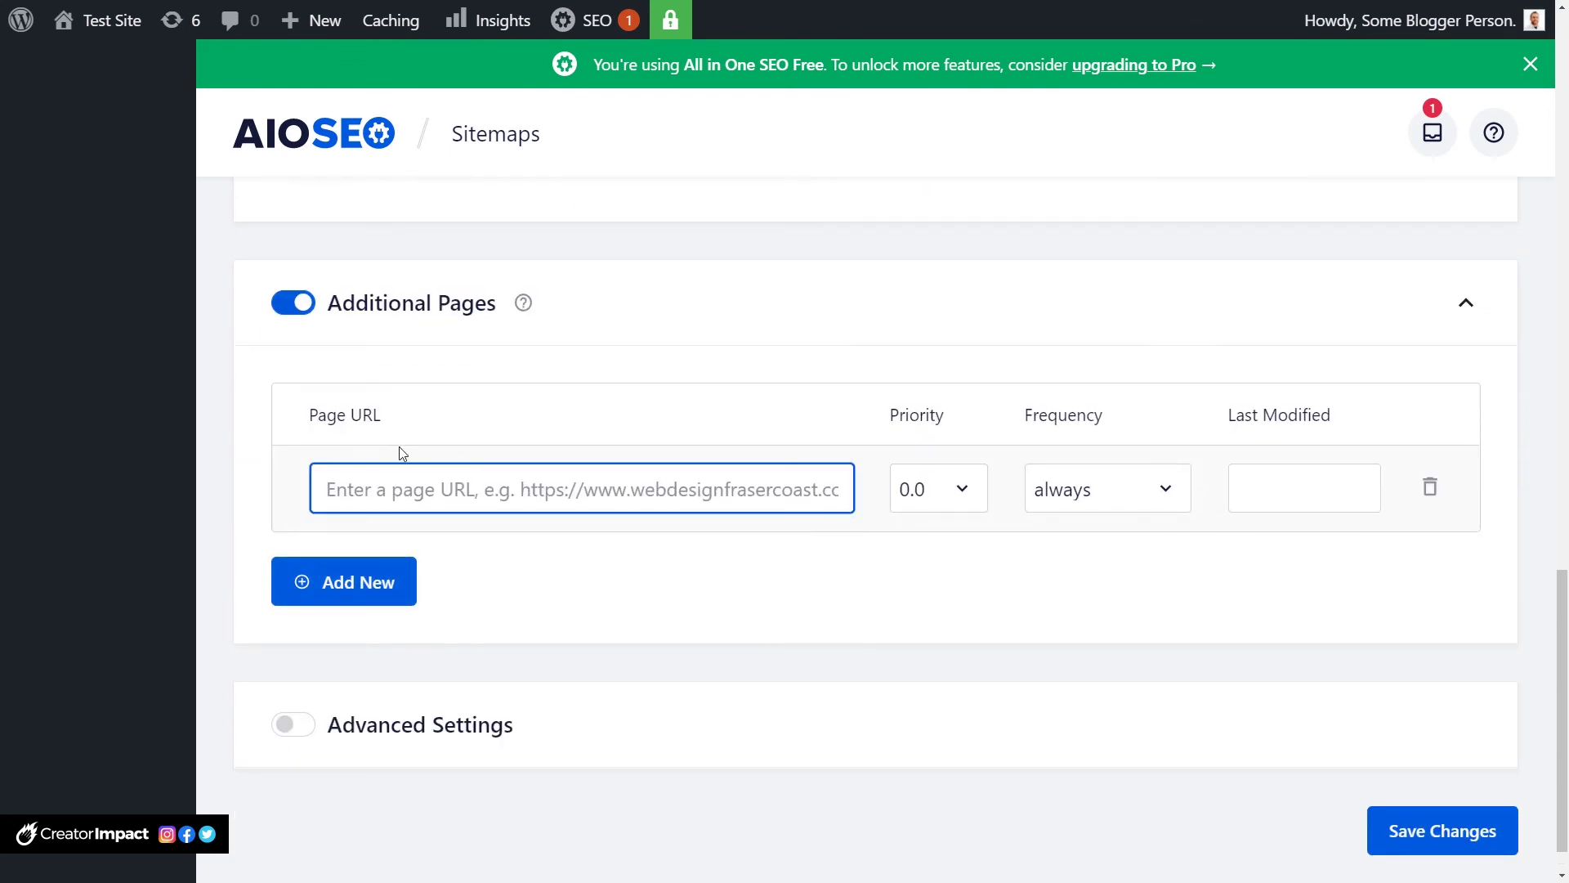
left_click(292, 303)
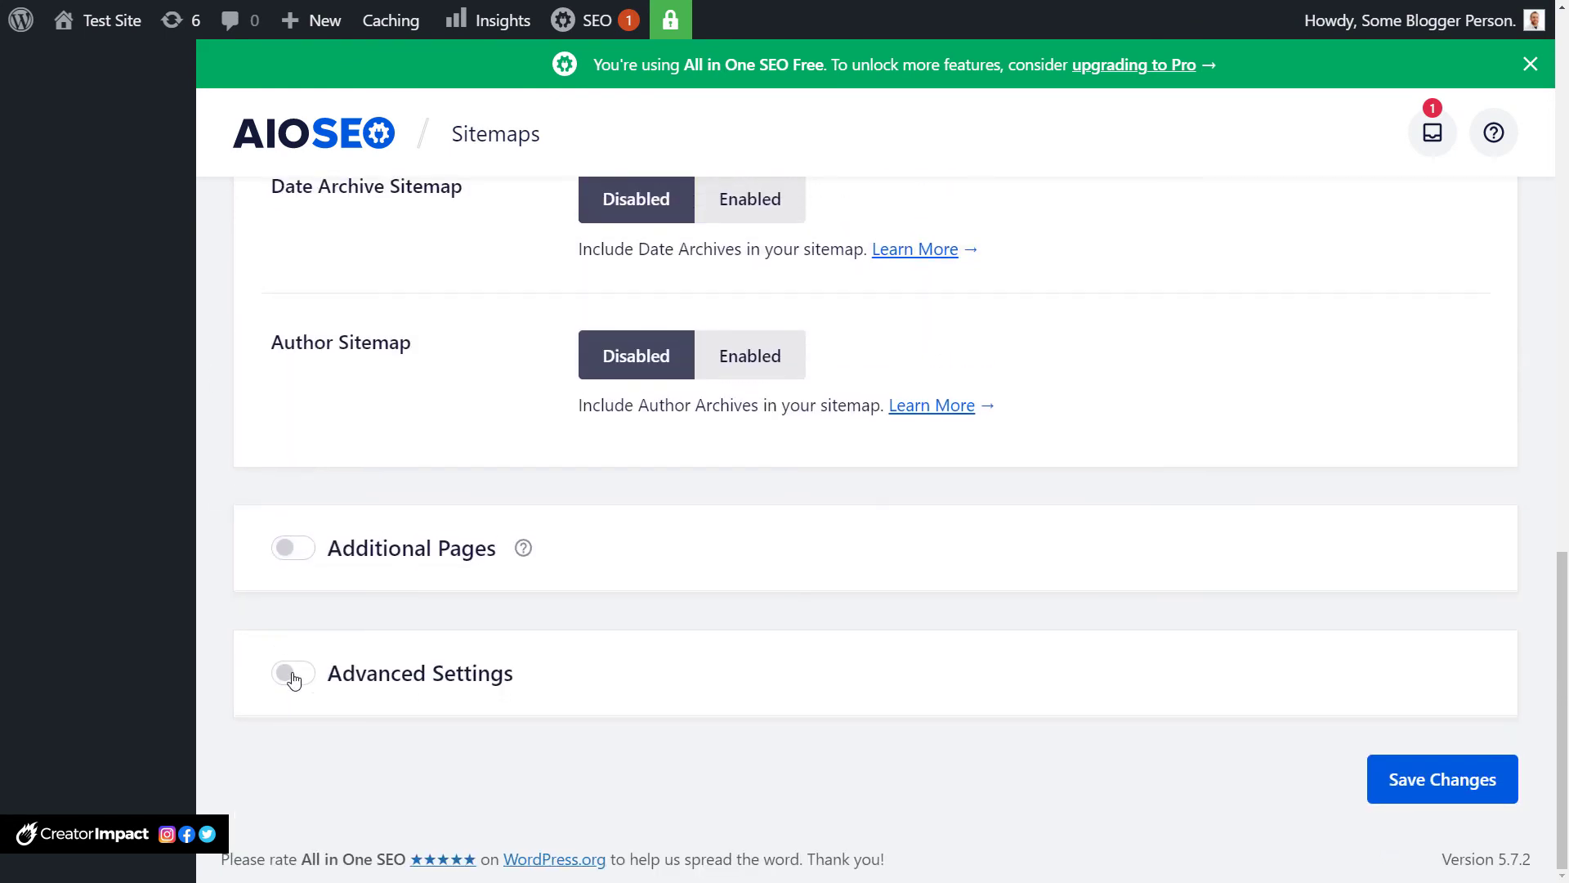
Enable the sitemap's Advanced Settings and inspect the Exclude Posts / Pages and Exclude Terms search fields.
left_click(293, 675)
scroll(509, 490, "down", 5)
left_click(763, 382)
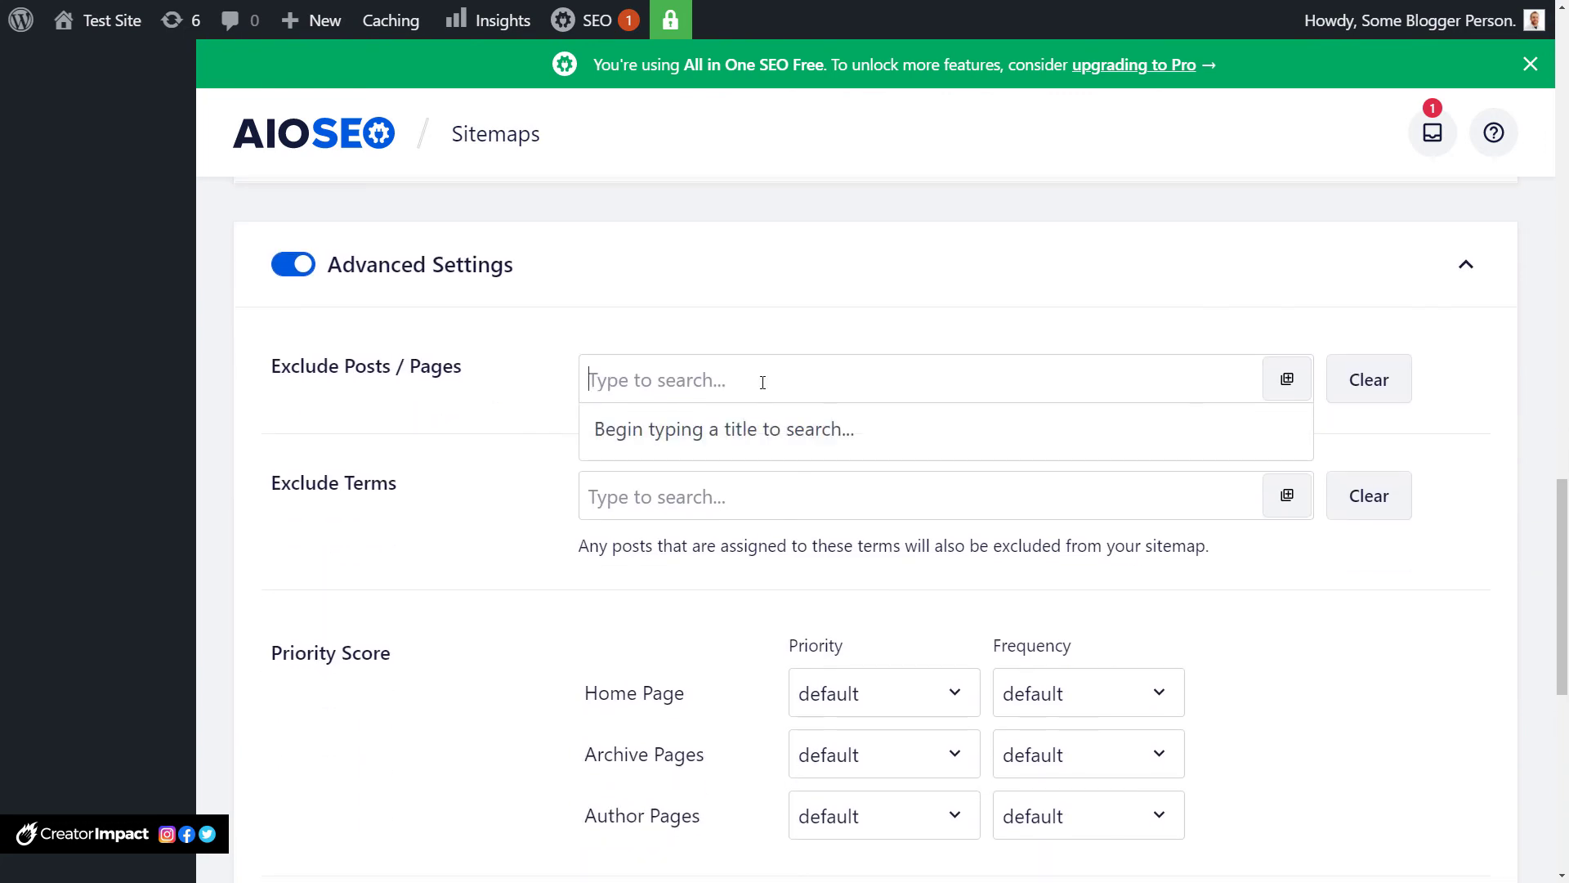
left_click(550, 378)
scroll(585, 571, "down", 2)
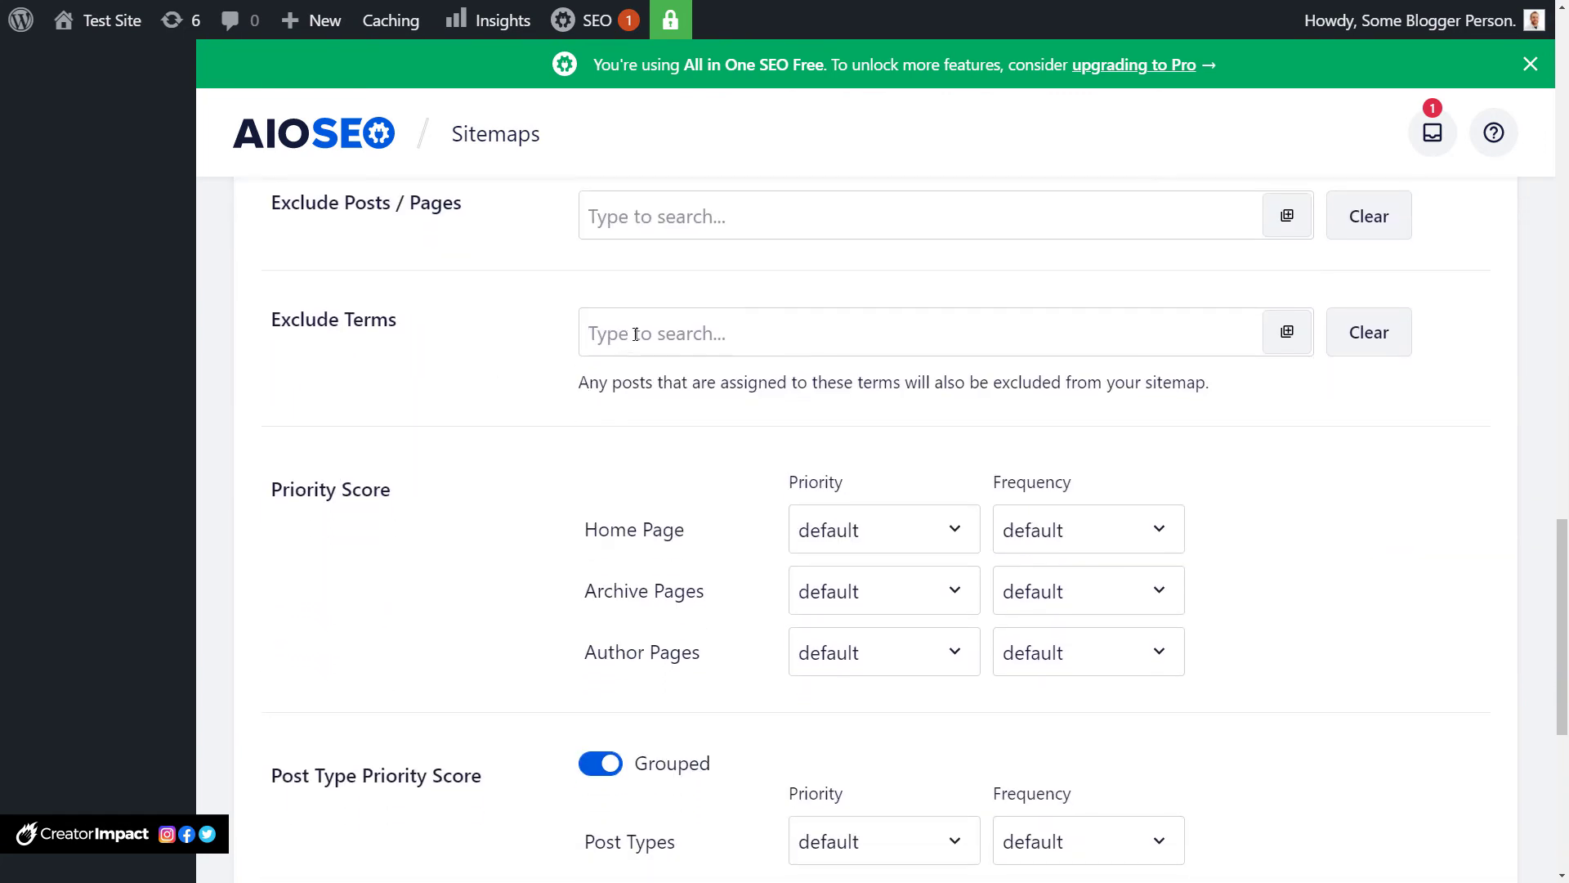
left_click(635, 333)
left_click(984, 342)
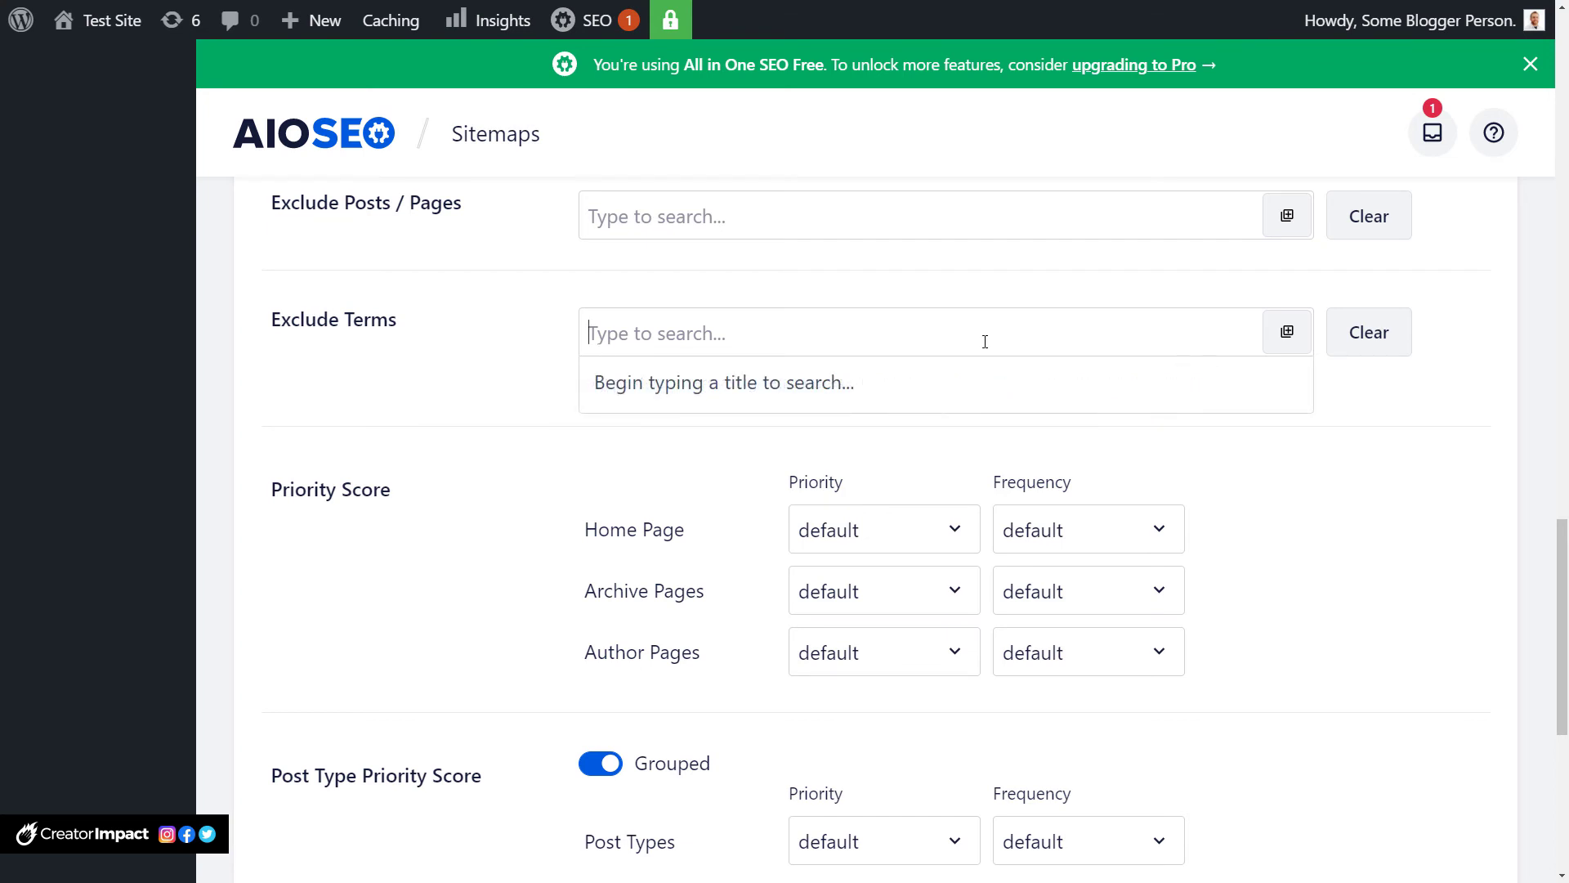
scroll(676, 481, "down", 1)
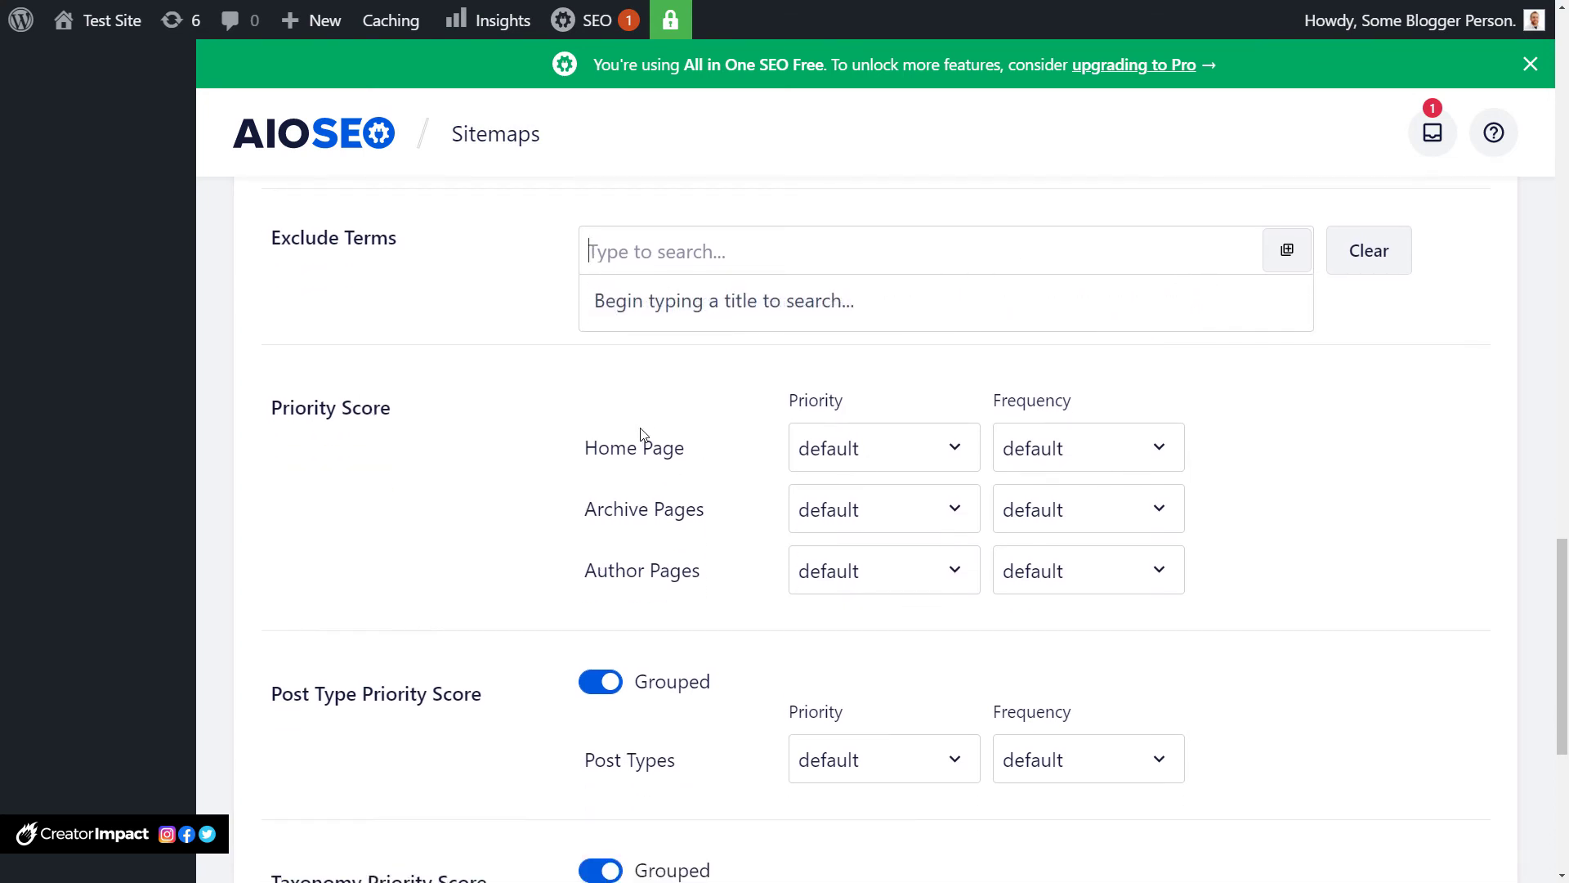
Review the Priority Score options for the Home Page, Archive Pages and Author Pages in the sitemap's Advanced Settings.
scroll(719, 570, "down", 3)
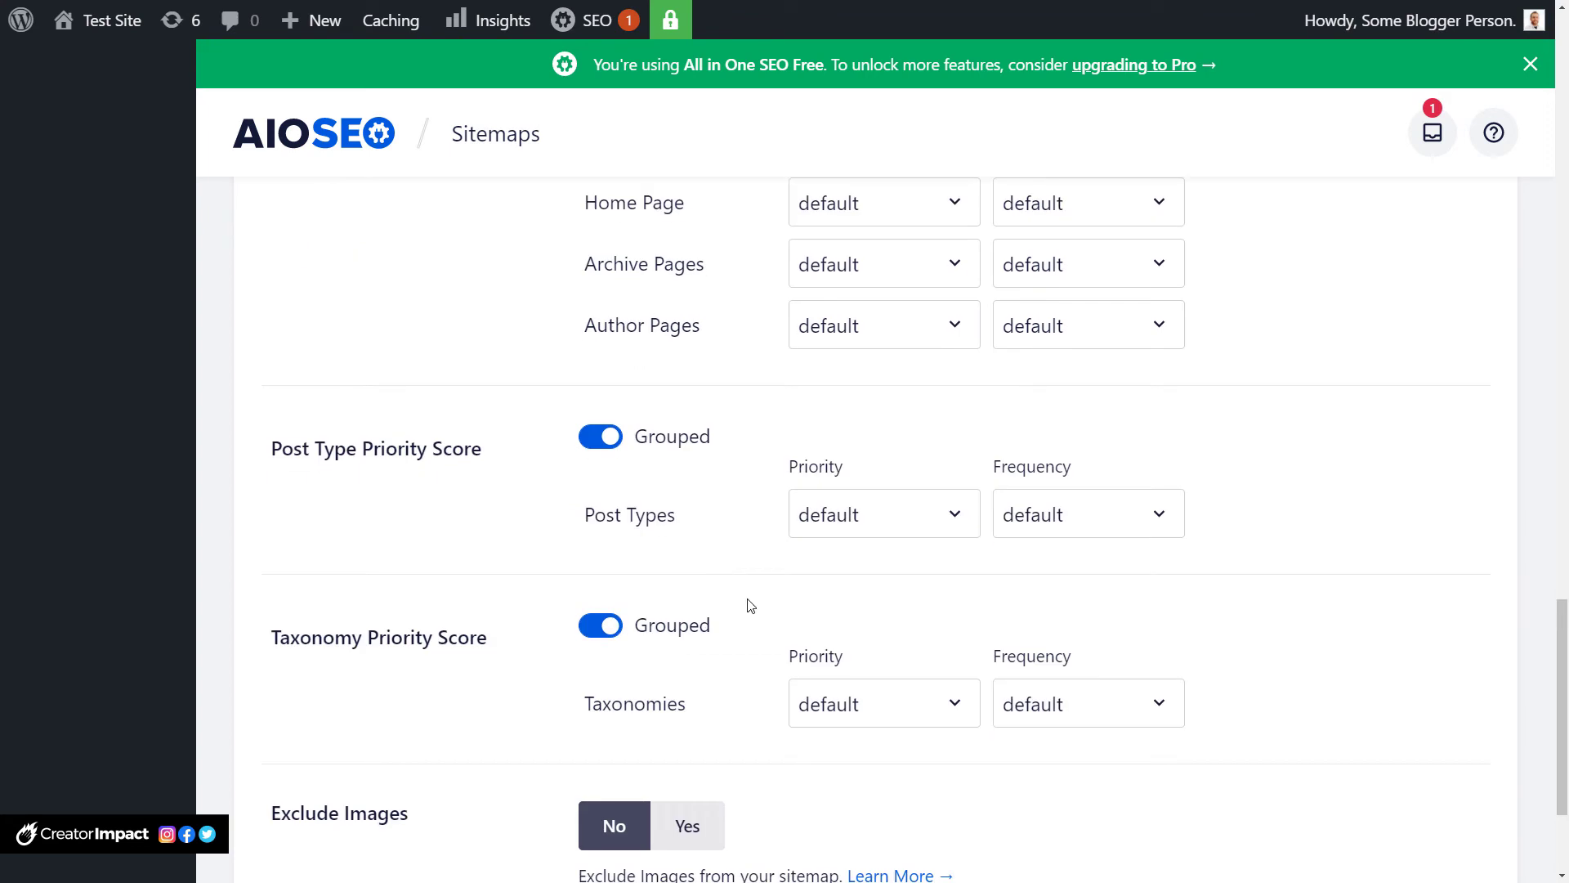
scroll(448, 326, "up", 1)
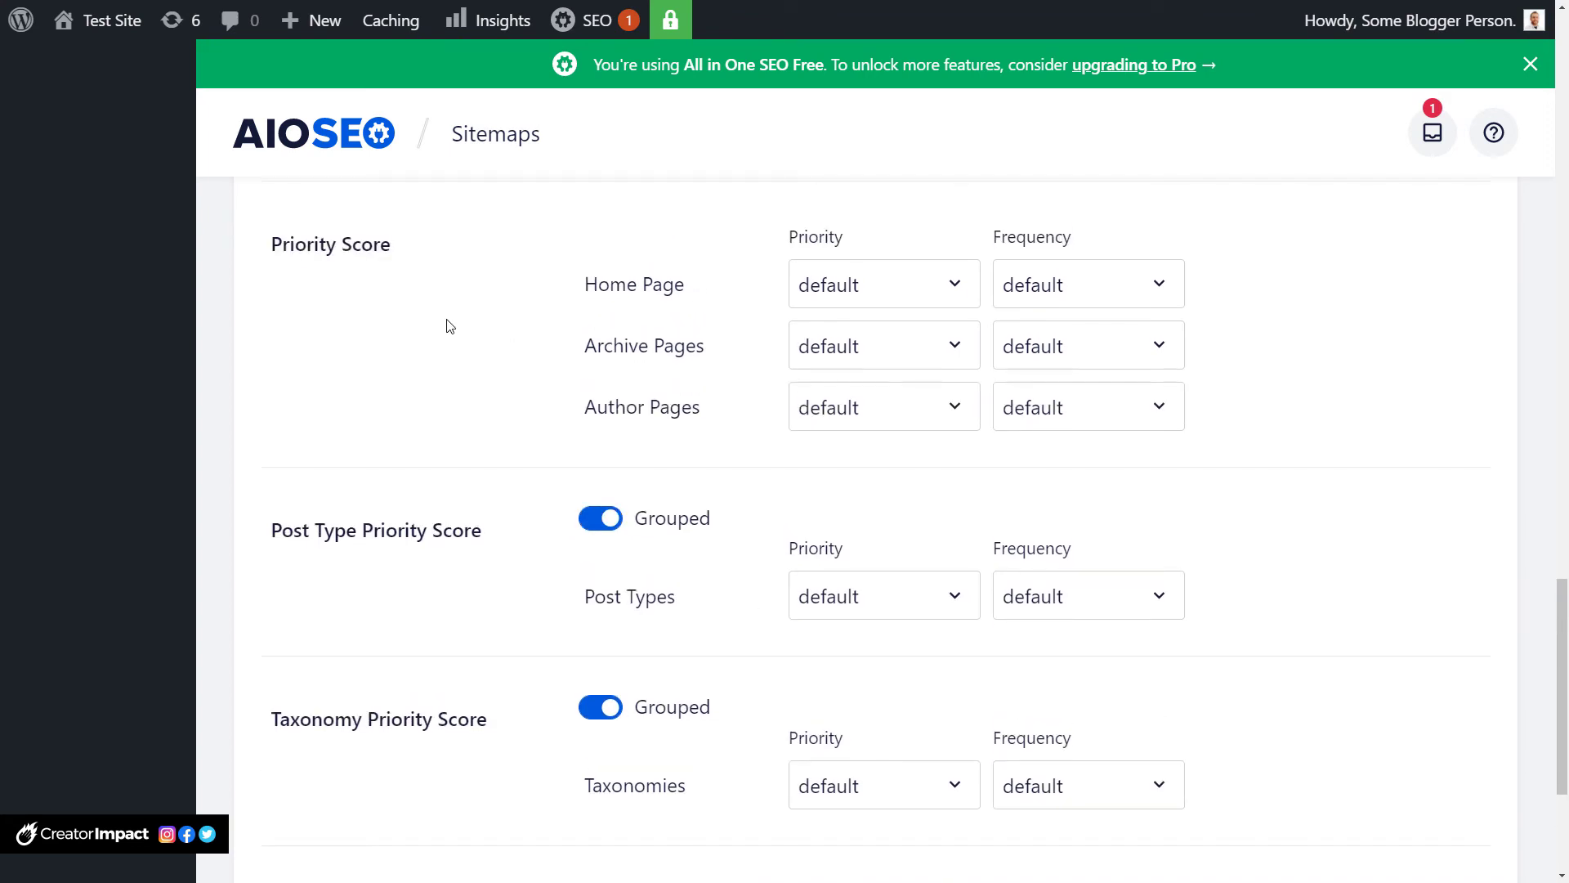
left_click(864, 286)
left_click(746, 225)
scroll(677, 417, "down", 2)
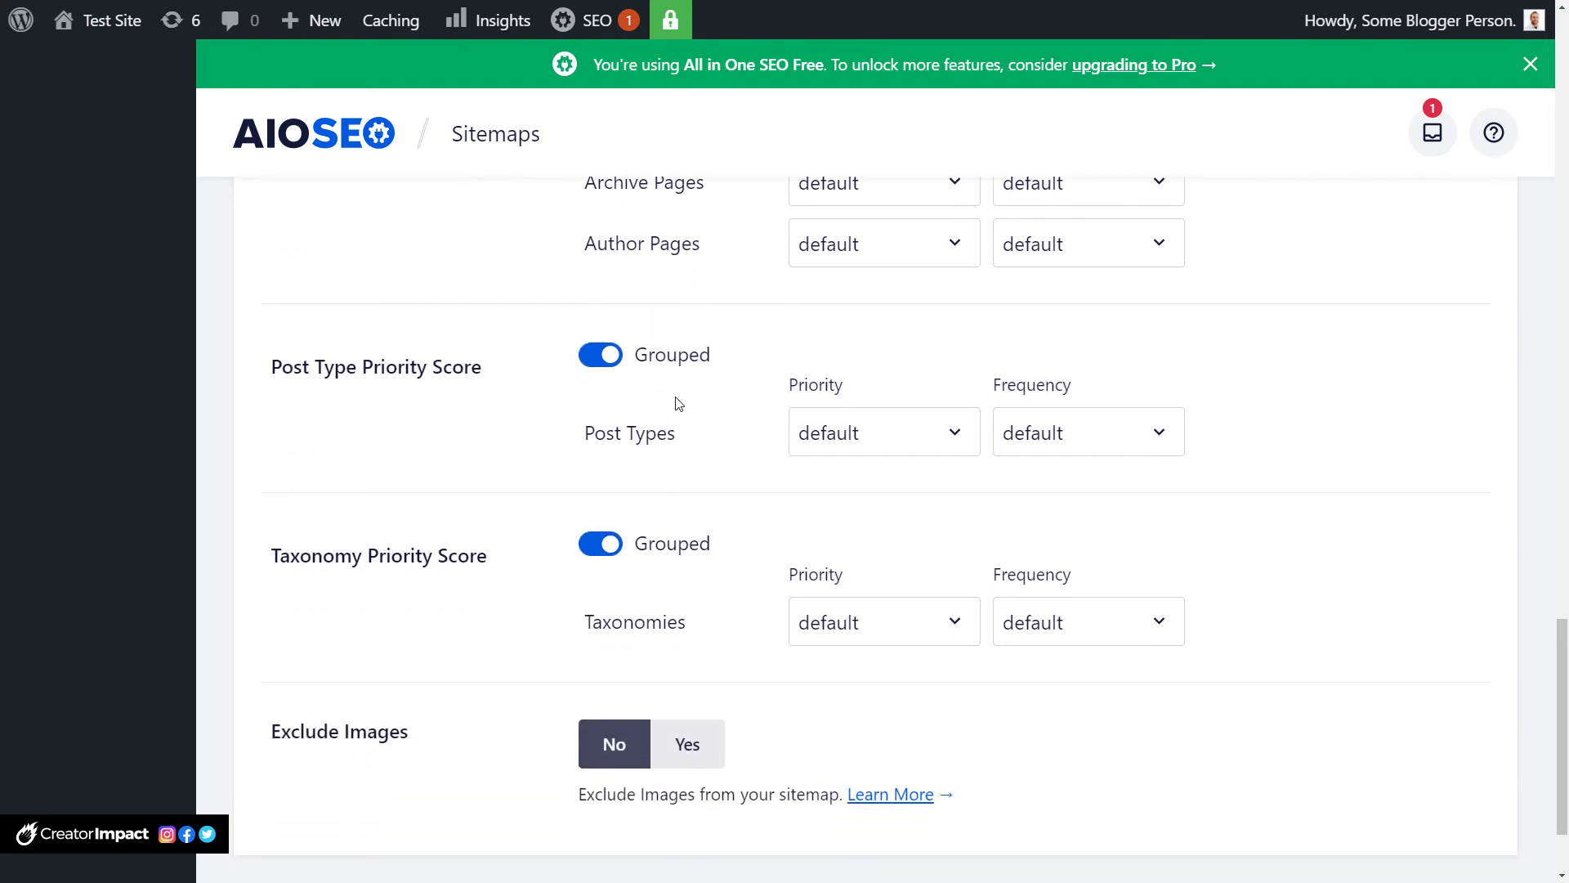
scroll(800, 537, "up", 2)
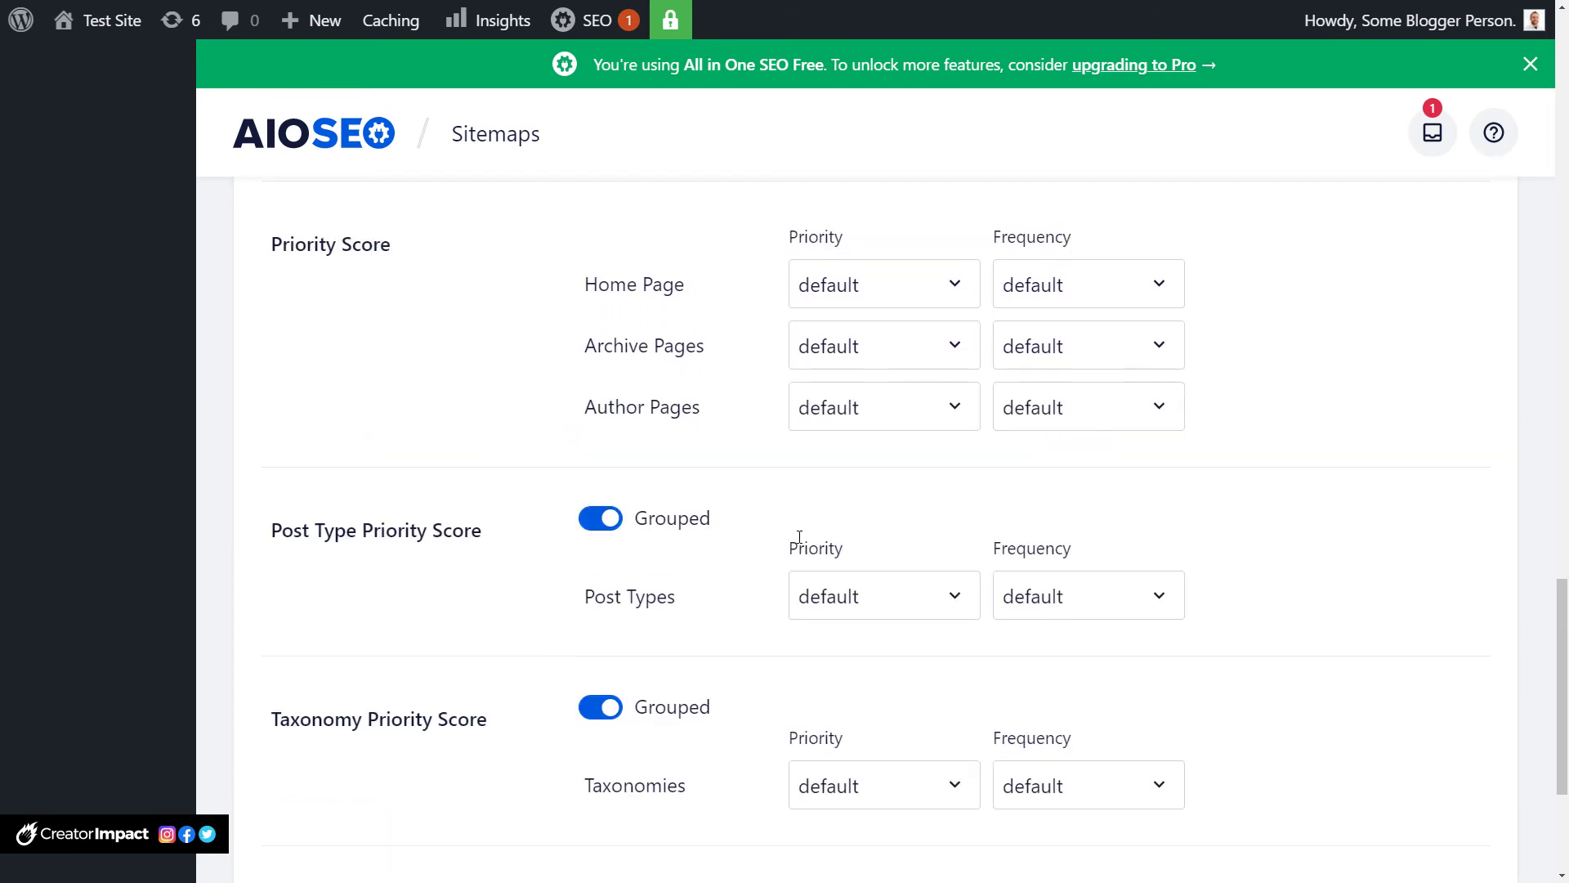
Check the Post Types priority and frequency choices, then return to the General Sitemap section.
left_click(942, 602)
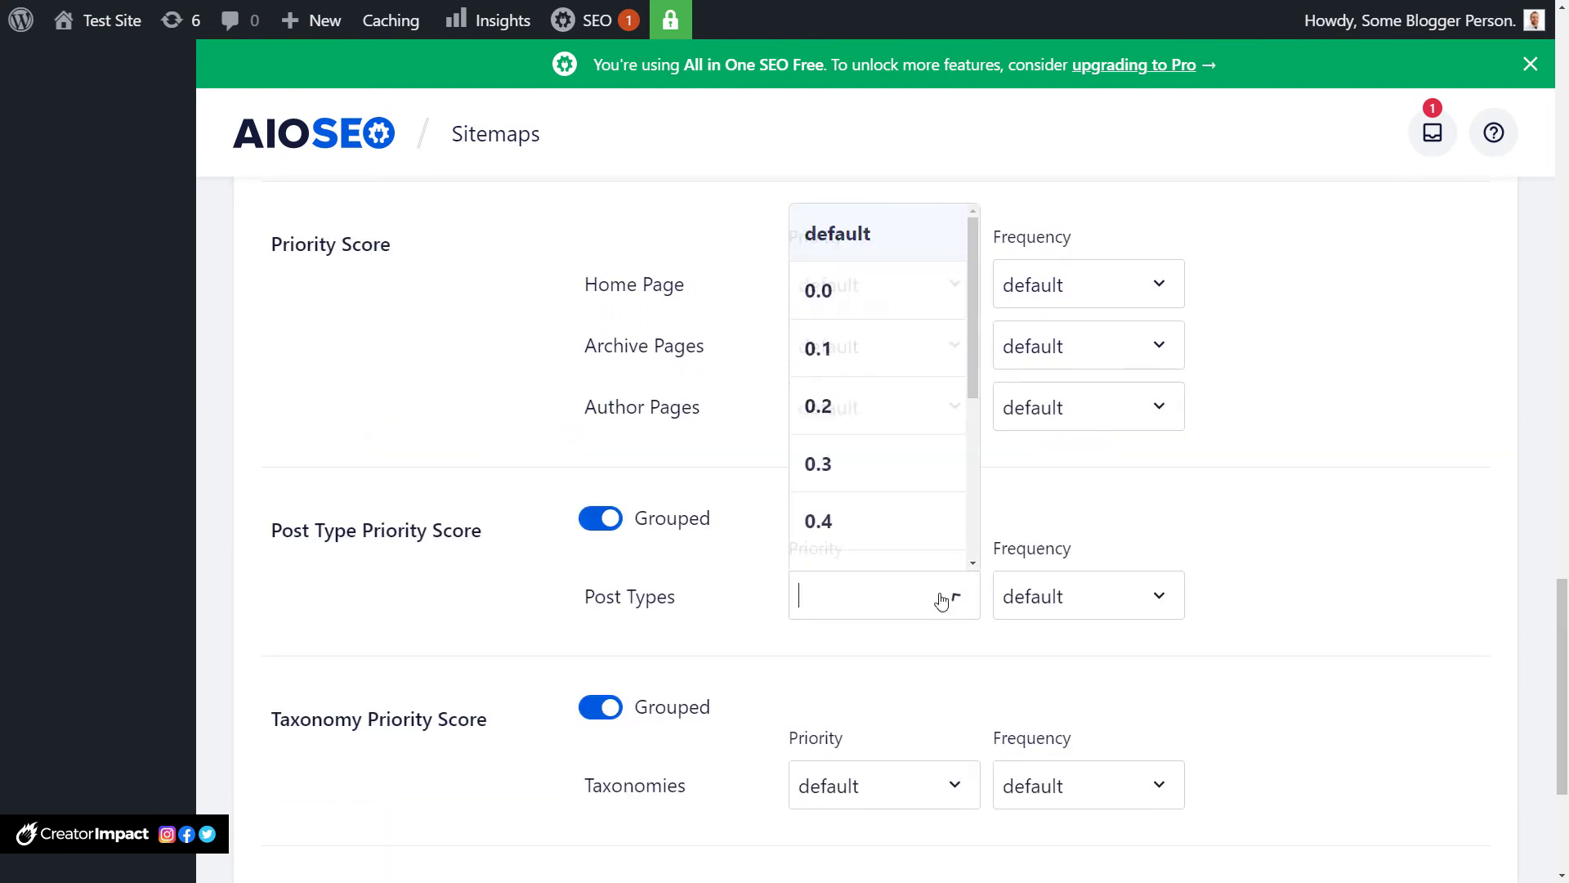
left_click(1302, 572)
left_click(1097, 610)
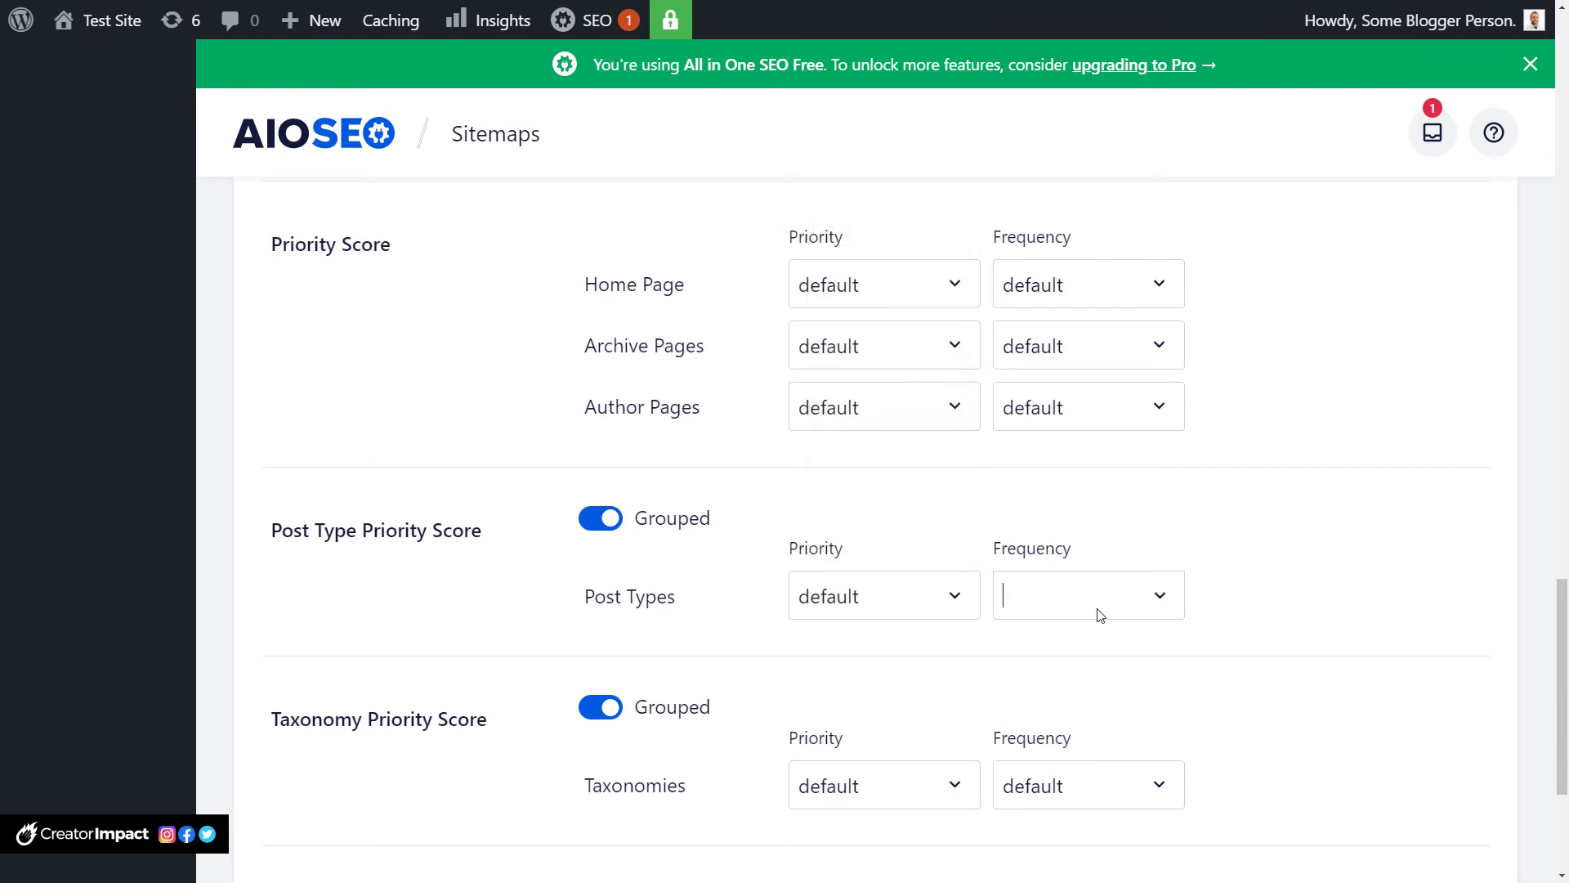
left_click(1357, 584)
scroll(818, 518, "down", 1)
scroll(821, 524, "down", 4)
scroll(763, 610, "up", 3)
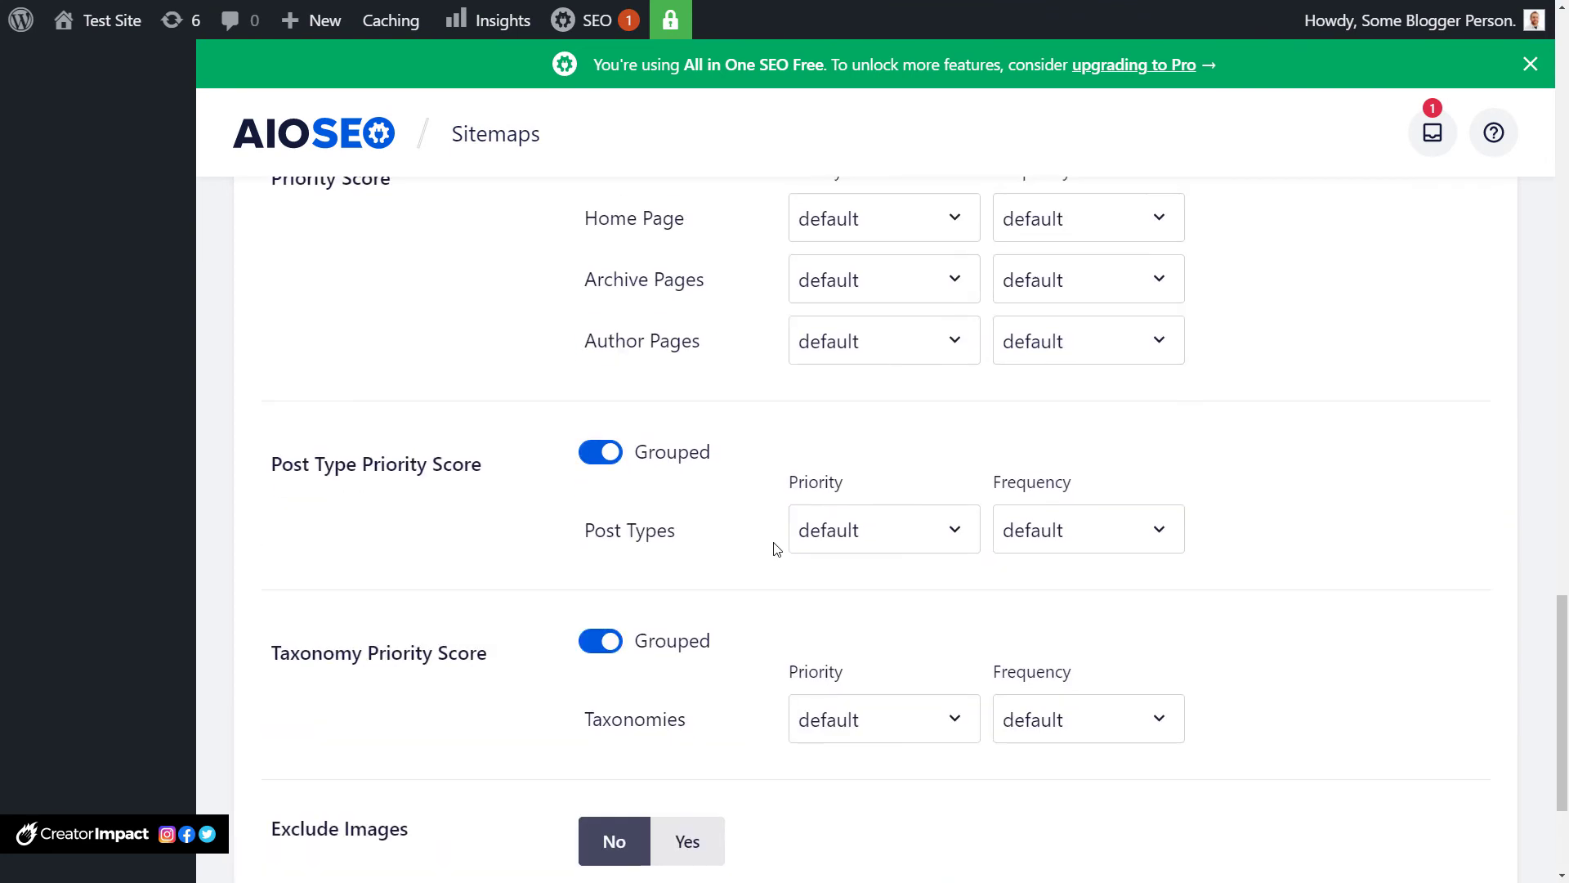
scroll(426, 769, "up", 7)
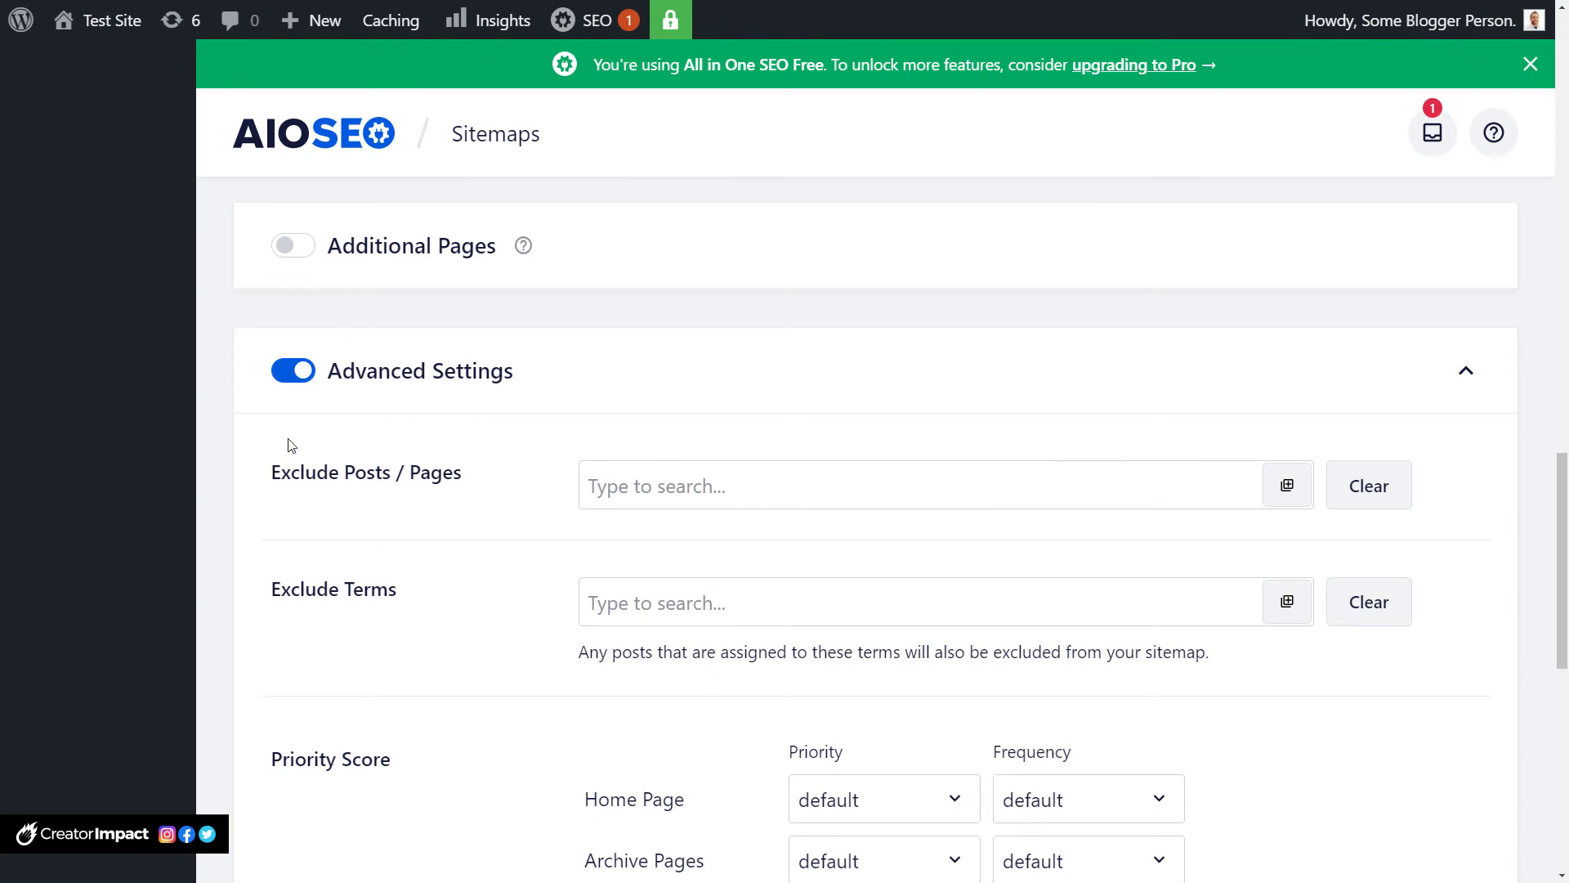
scroll(416, 455, "up", 20)
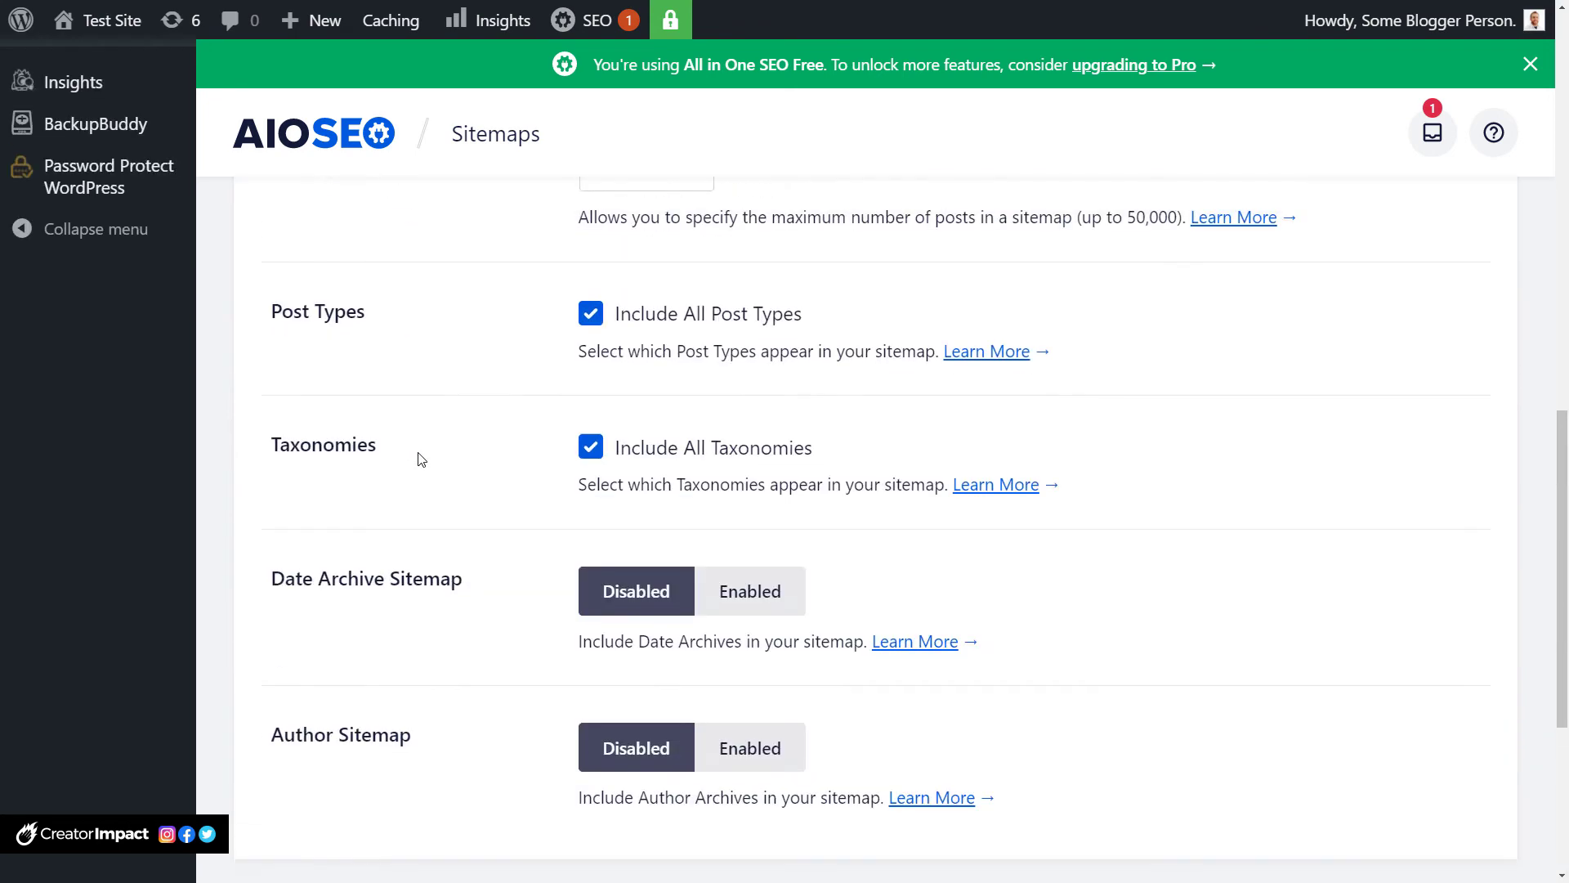
scroll(671, 589, "down", 2)
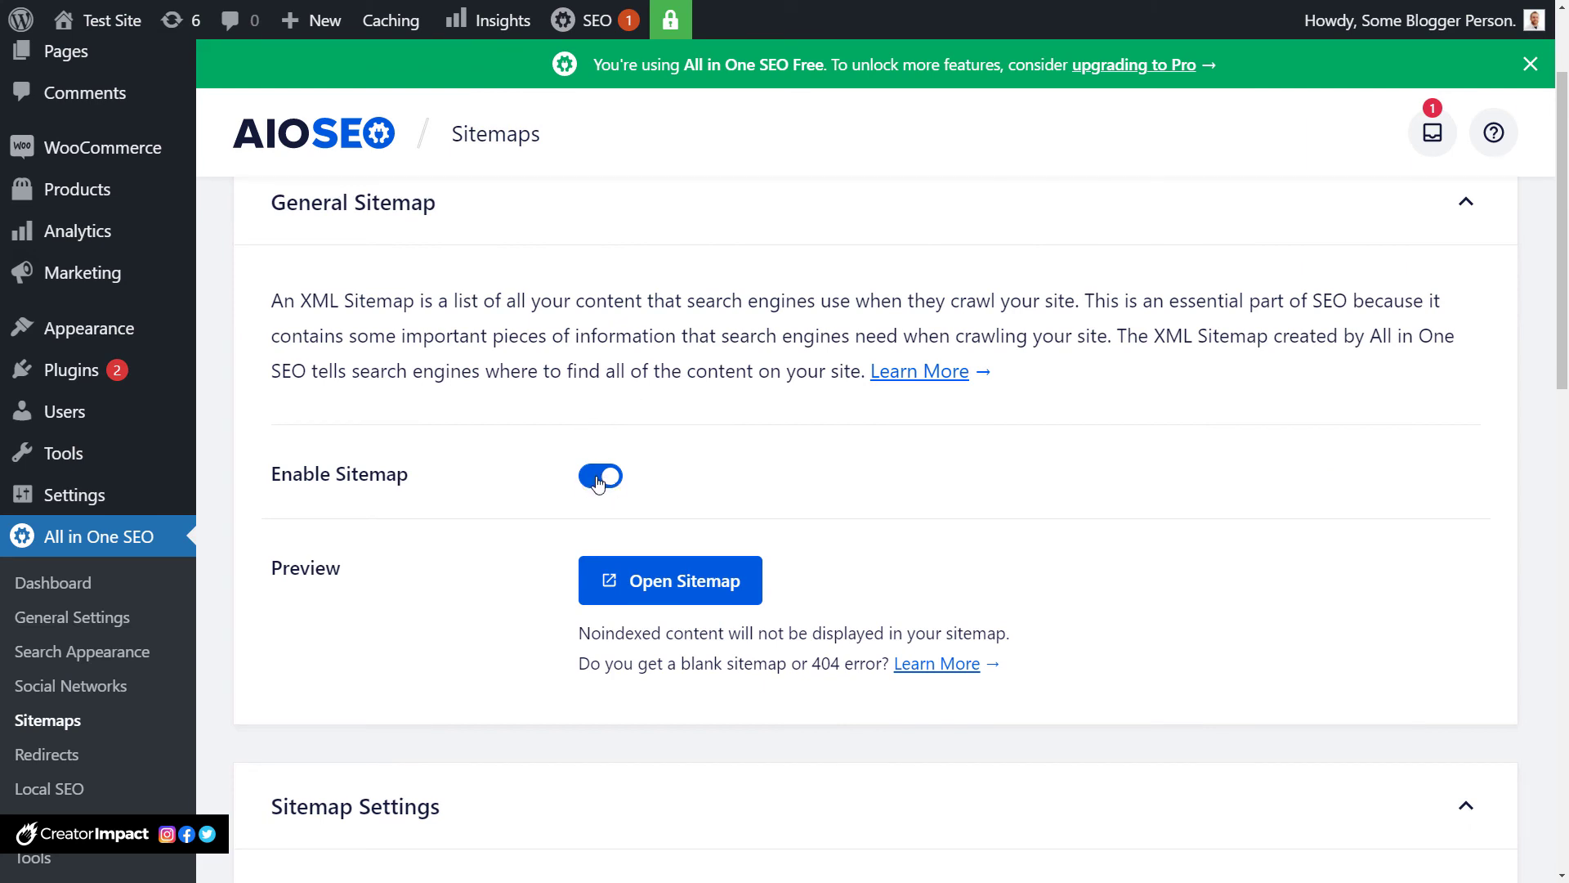
Open Search Appearance and review the Title Separator and Home Page title in Global Settings.
left_click(70, 661)
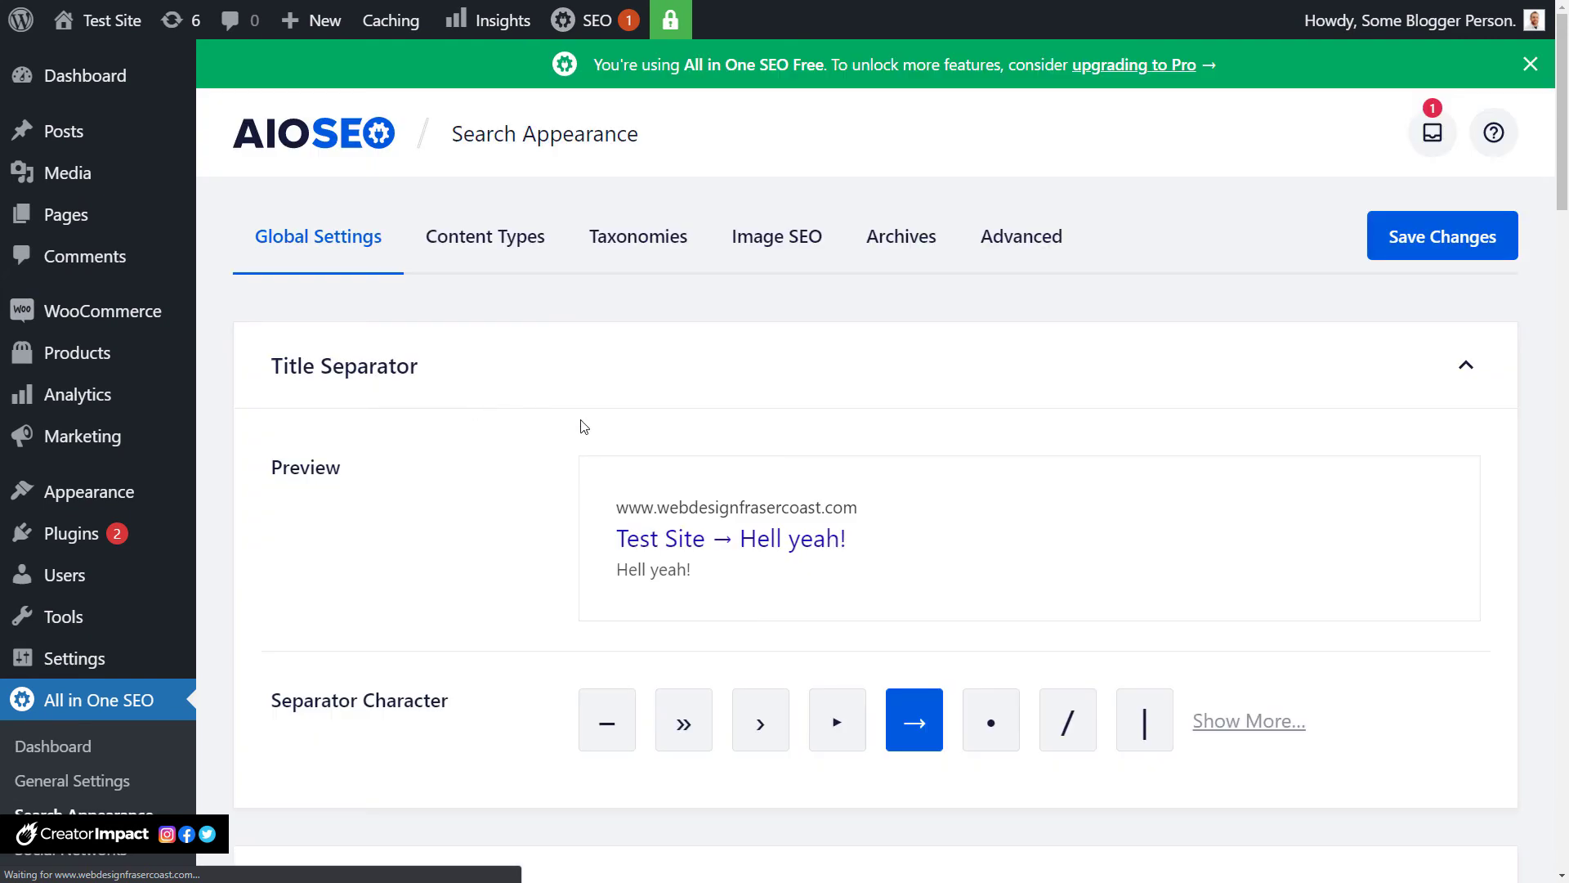
scroll(584, 426, "down", 8)
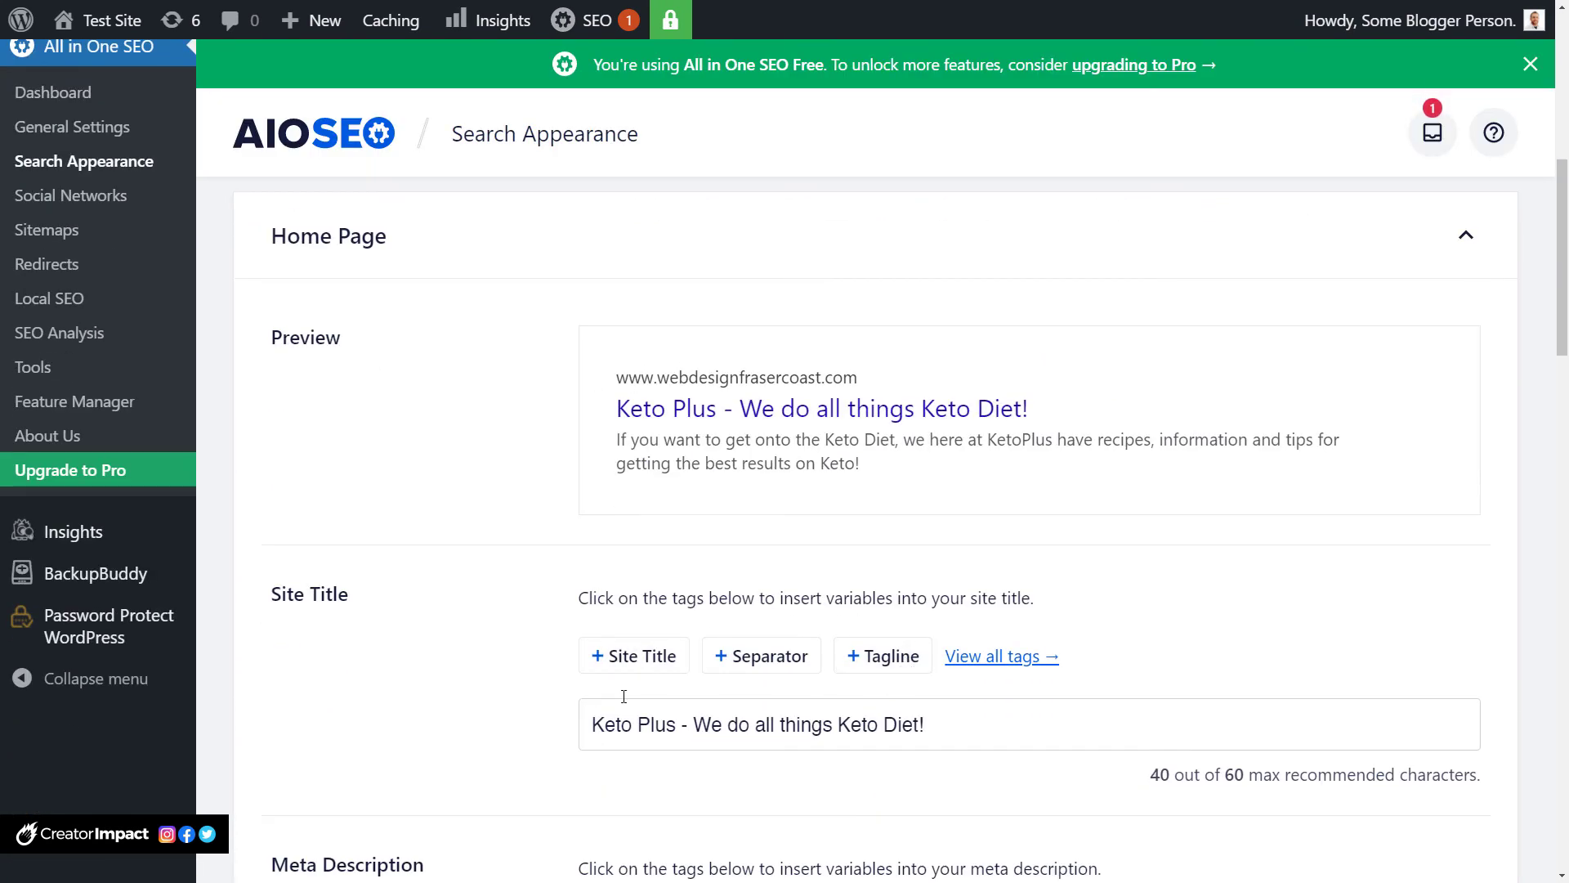
scroll(641, 639, "up", 3)
scroll(641, 639, "up", 5)
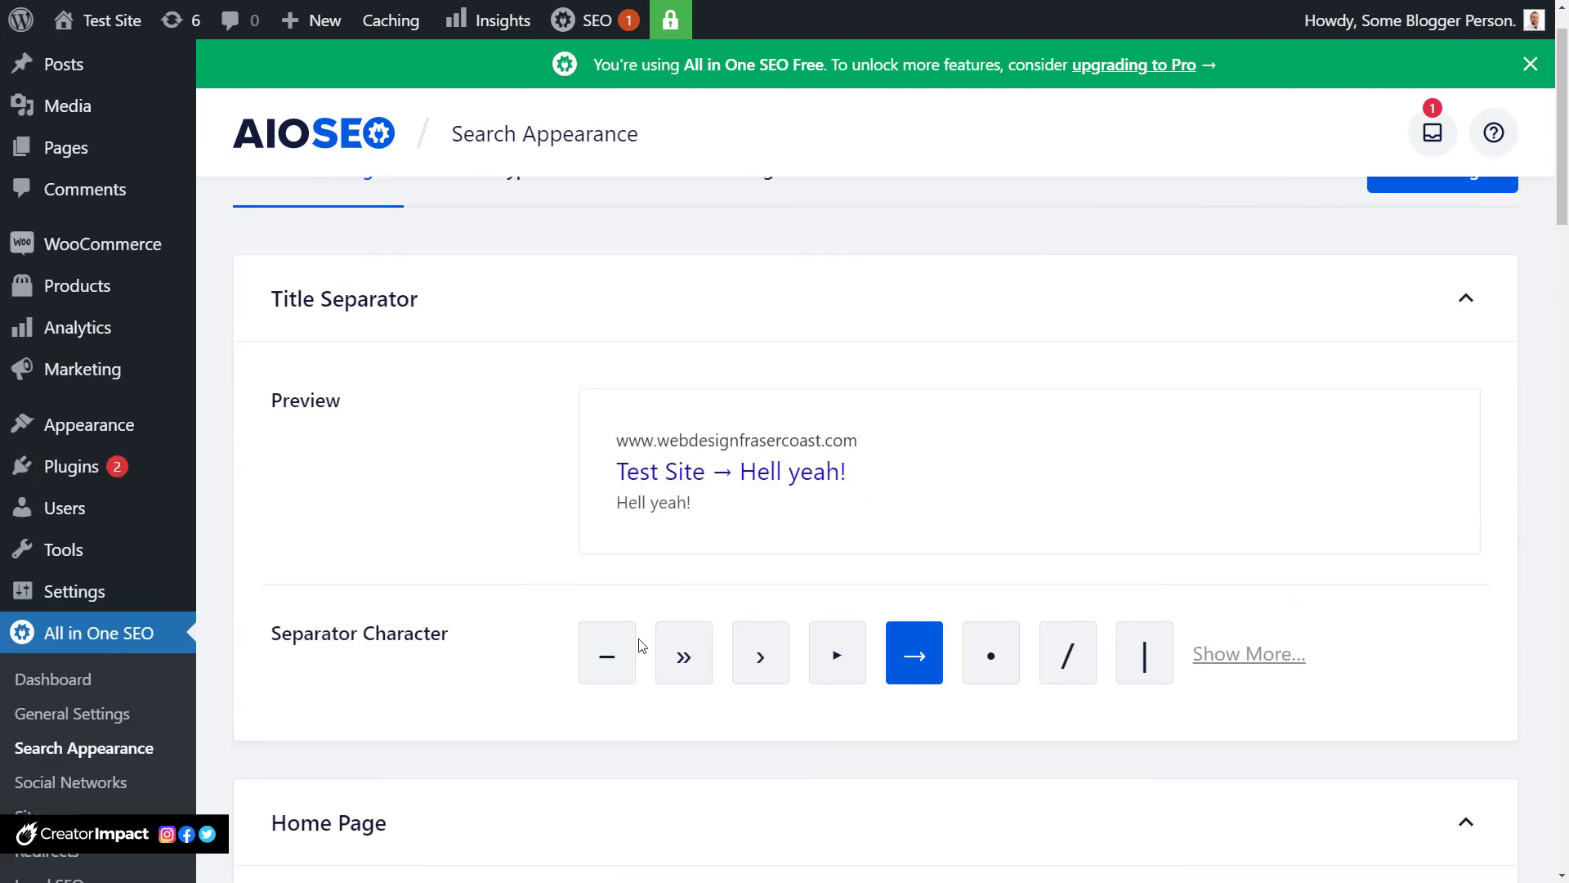
Review the Title & Description templates for Pages and Posts in the Content Types settings.
left_click(459, 258)
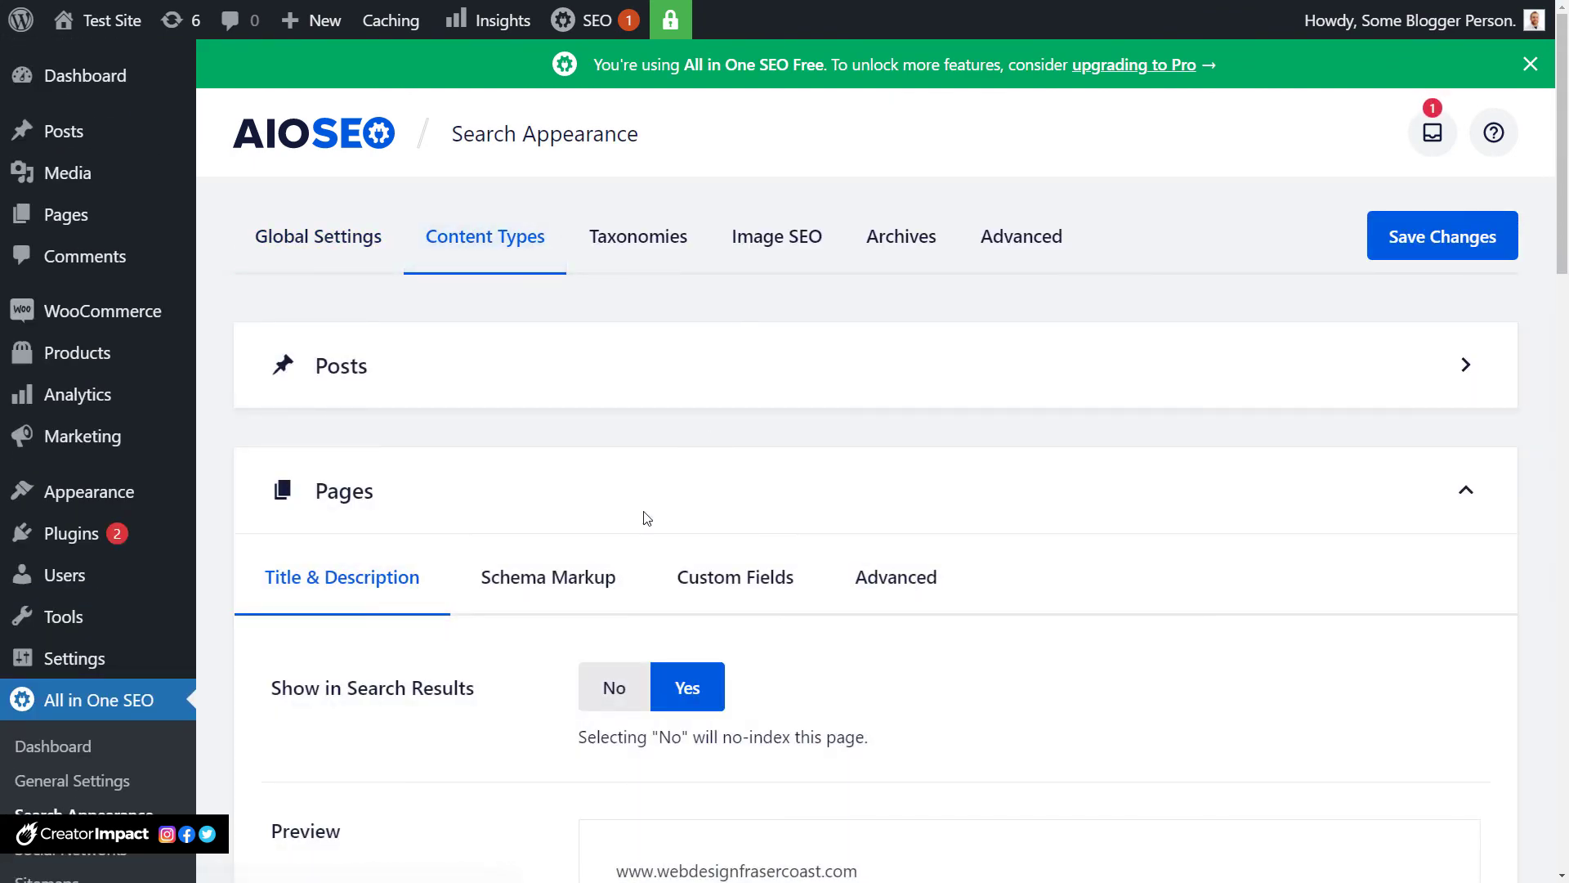
scroll(641, 516, "down", 7)
scroll(661, 498, "down", 3)
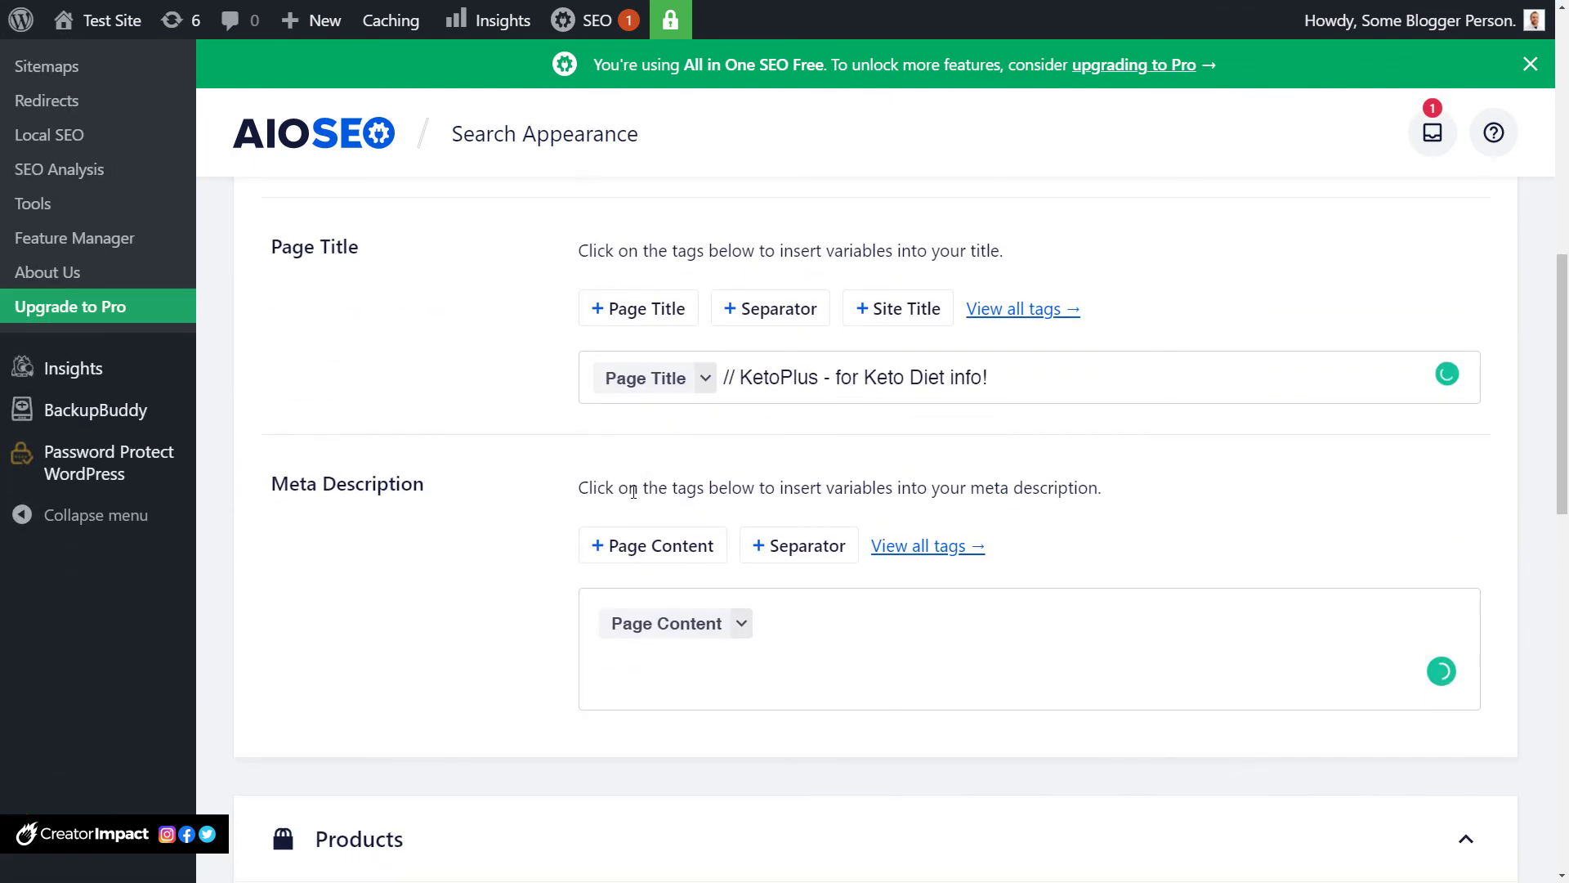
scroll(660, 544, "up", 7)
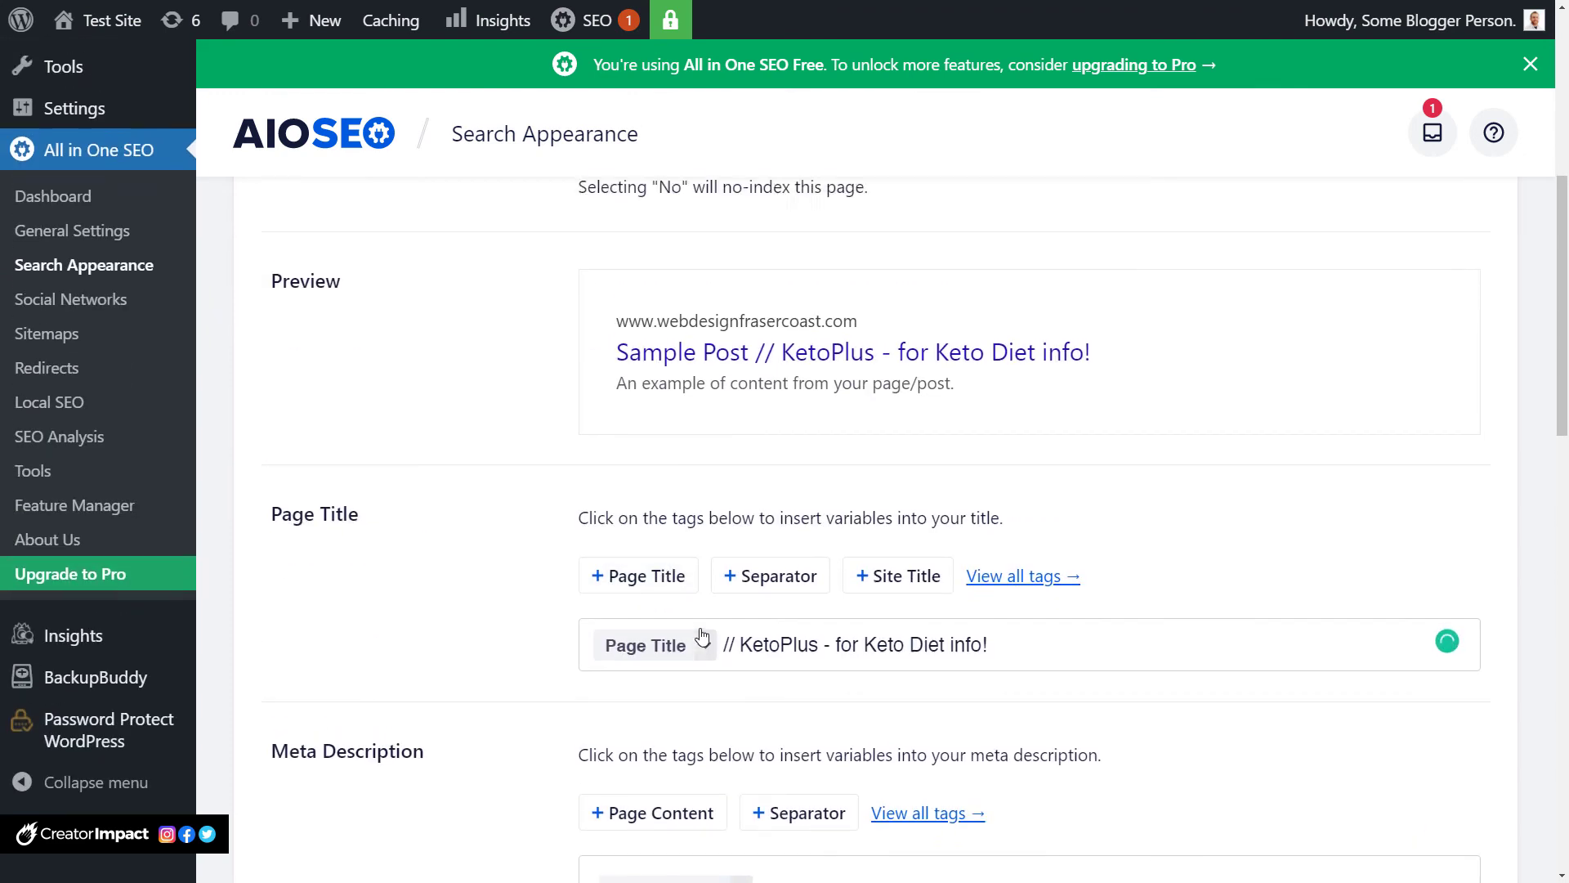
scroll(390, 367, "up", 3)
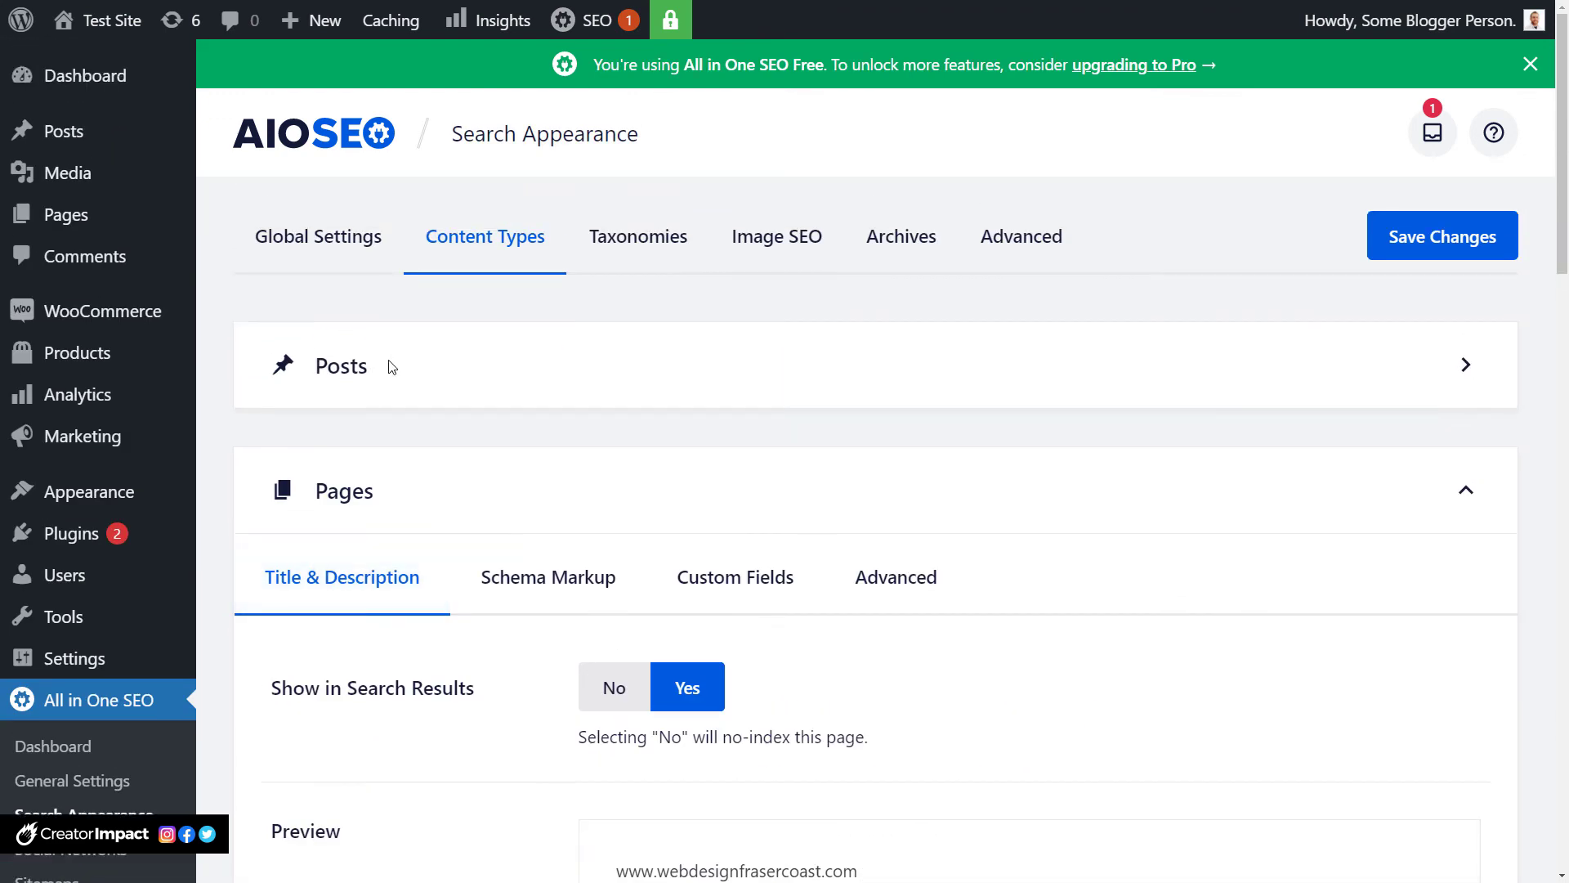
scroll(694, 552, "down", 5)
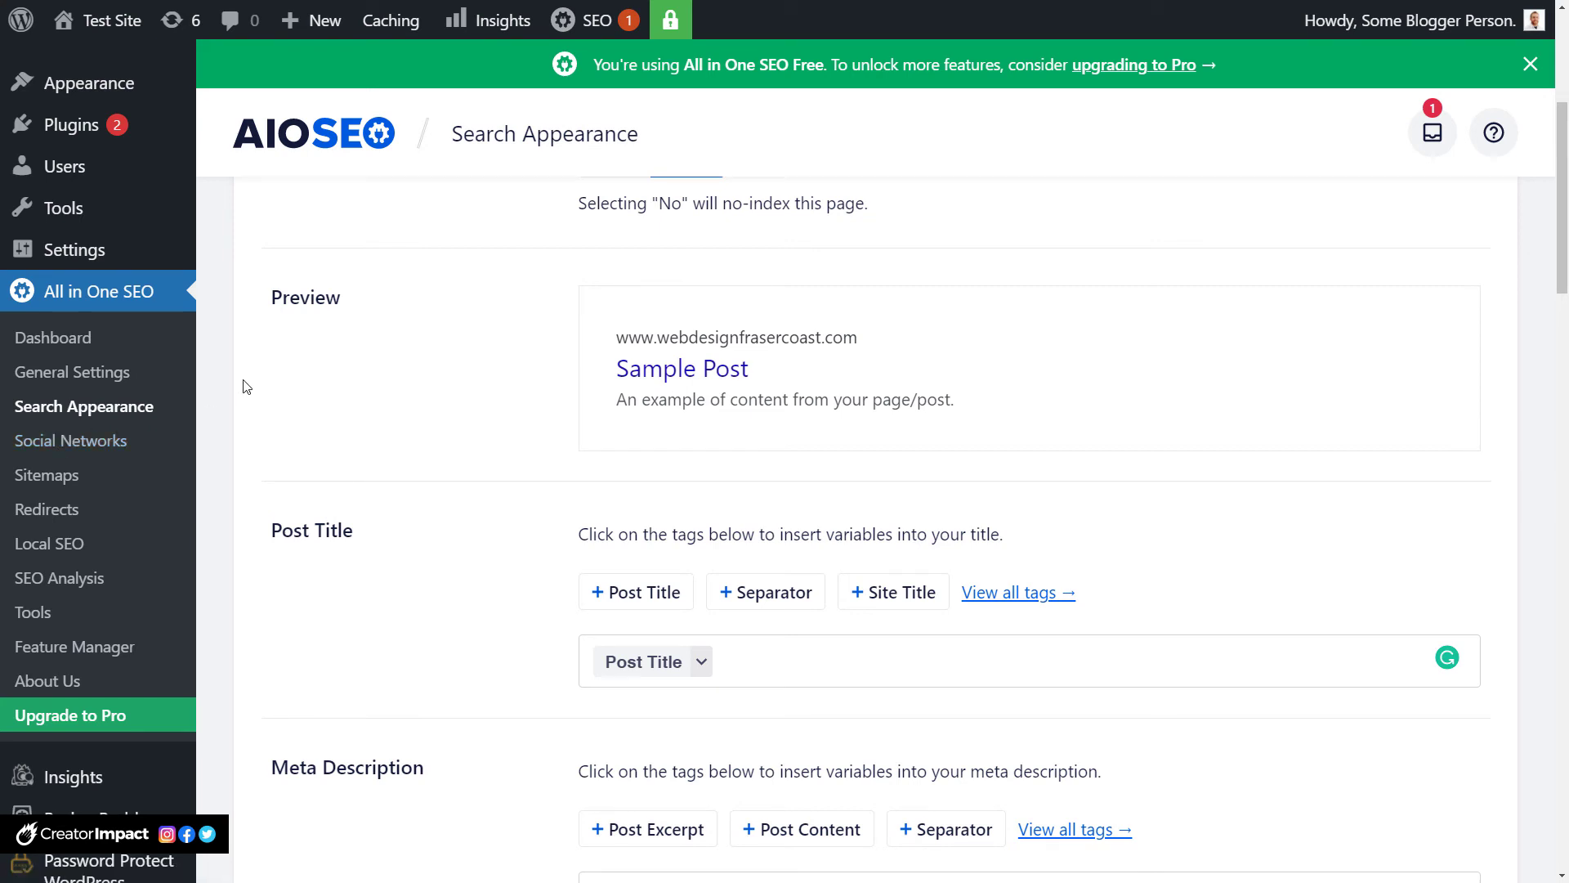
scroll(90, 572, "up", 5)
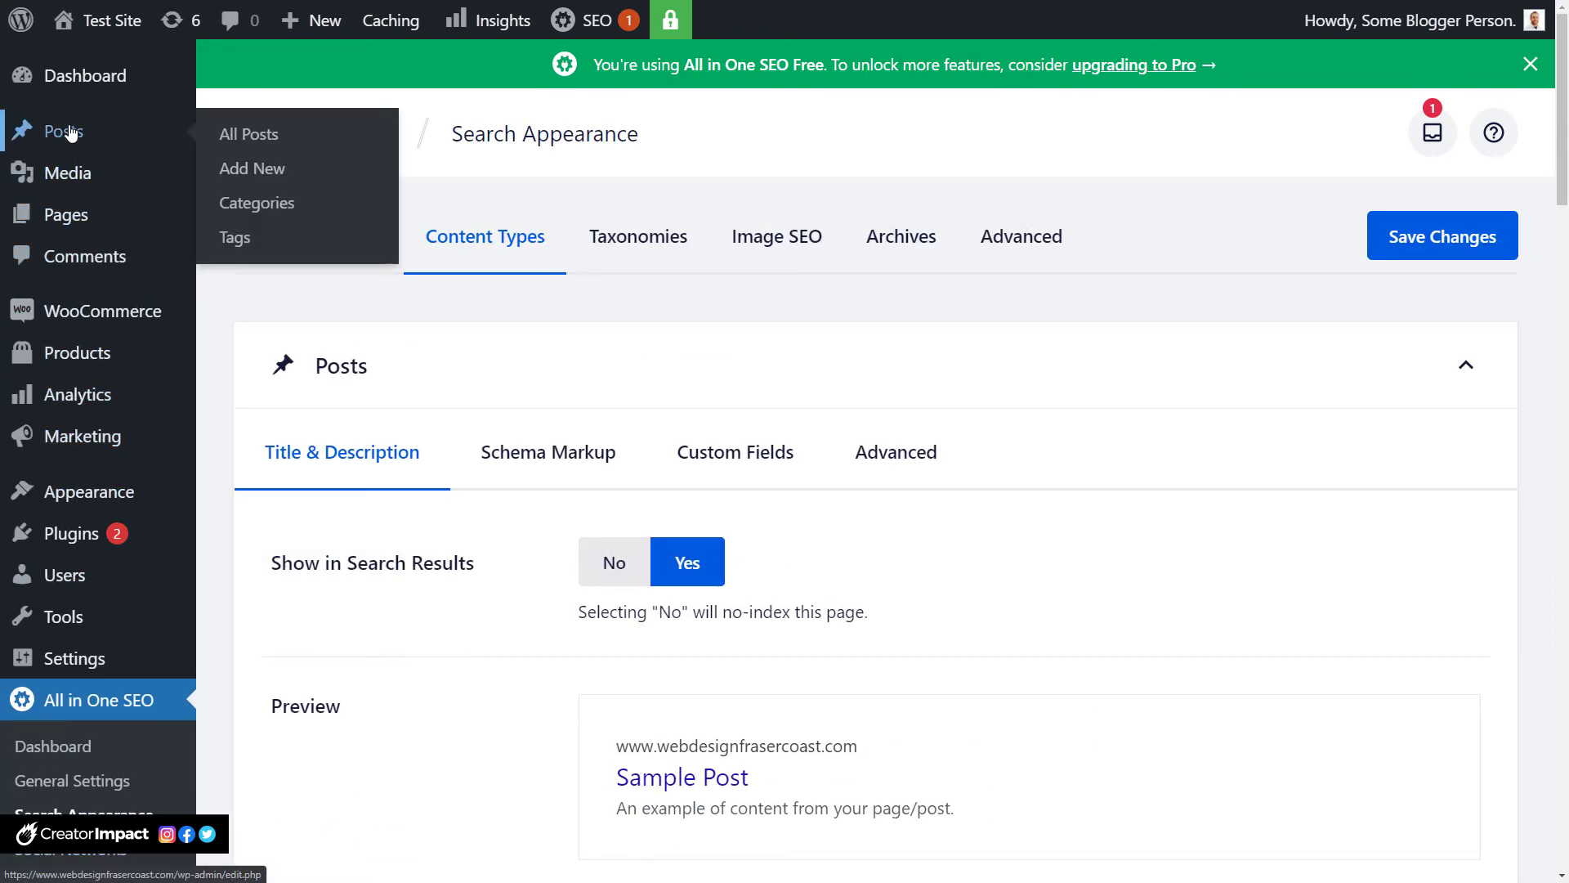
Open the About Us page for editing and examine its Snippet Preview in AIOSEO Settings.
left_click(68, 219)
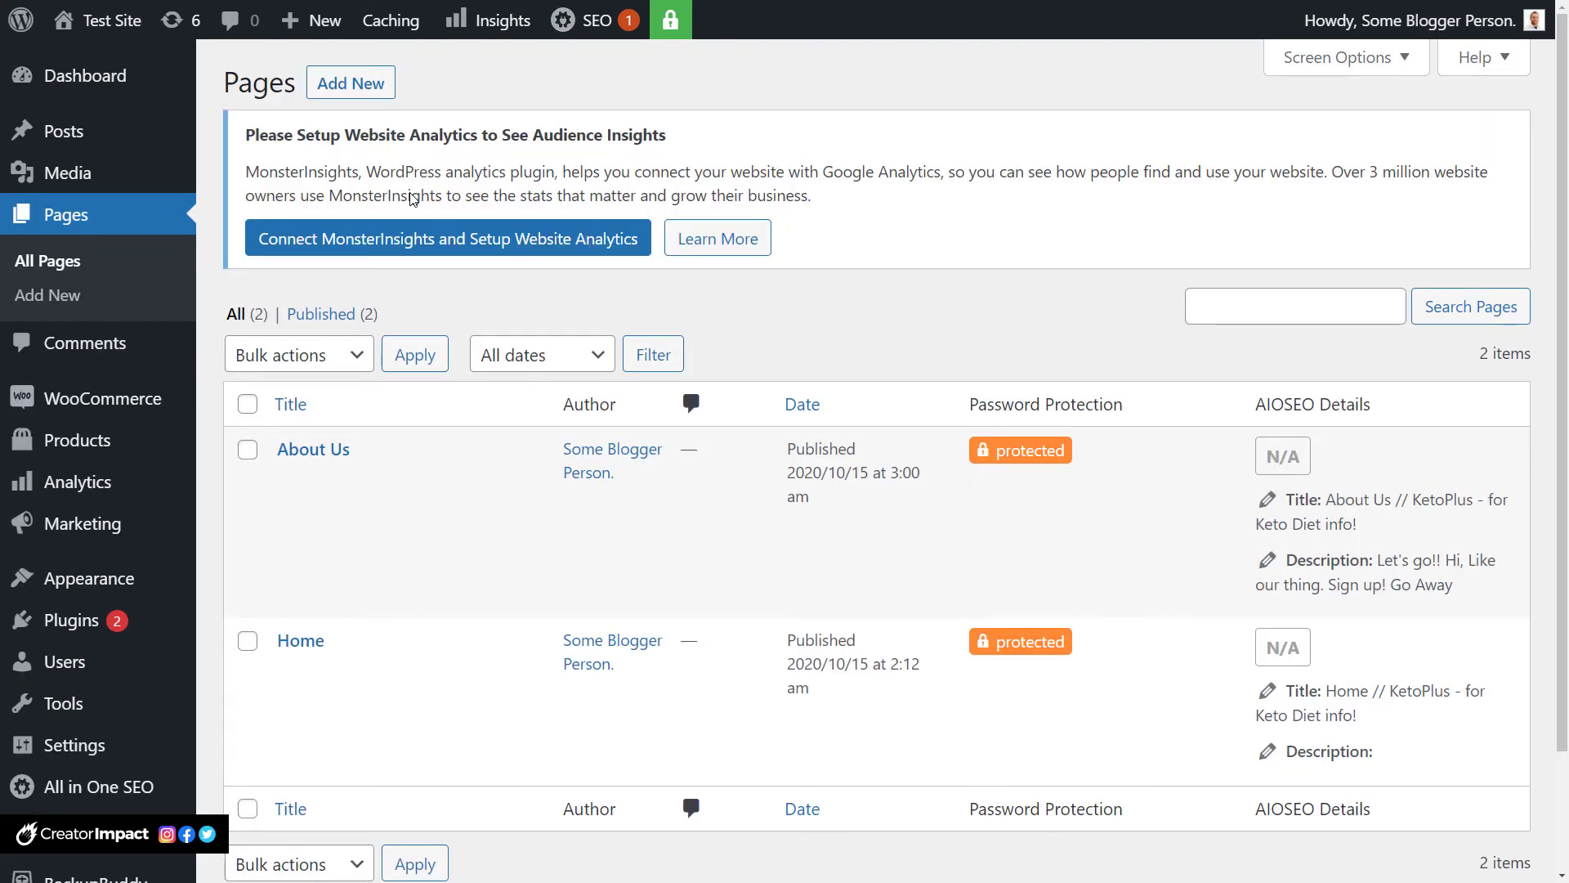
left_click(335, 451)
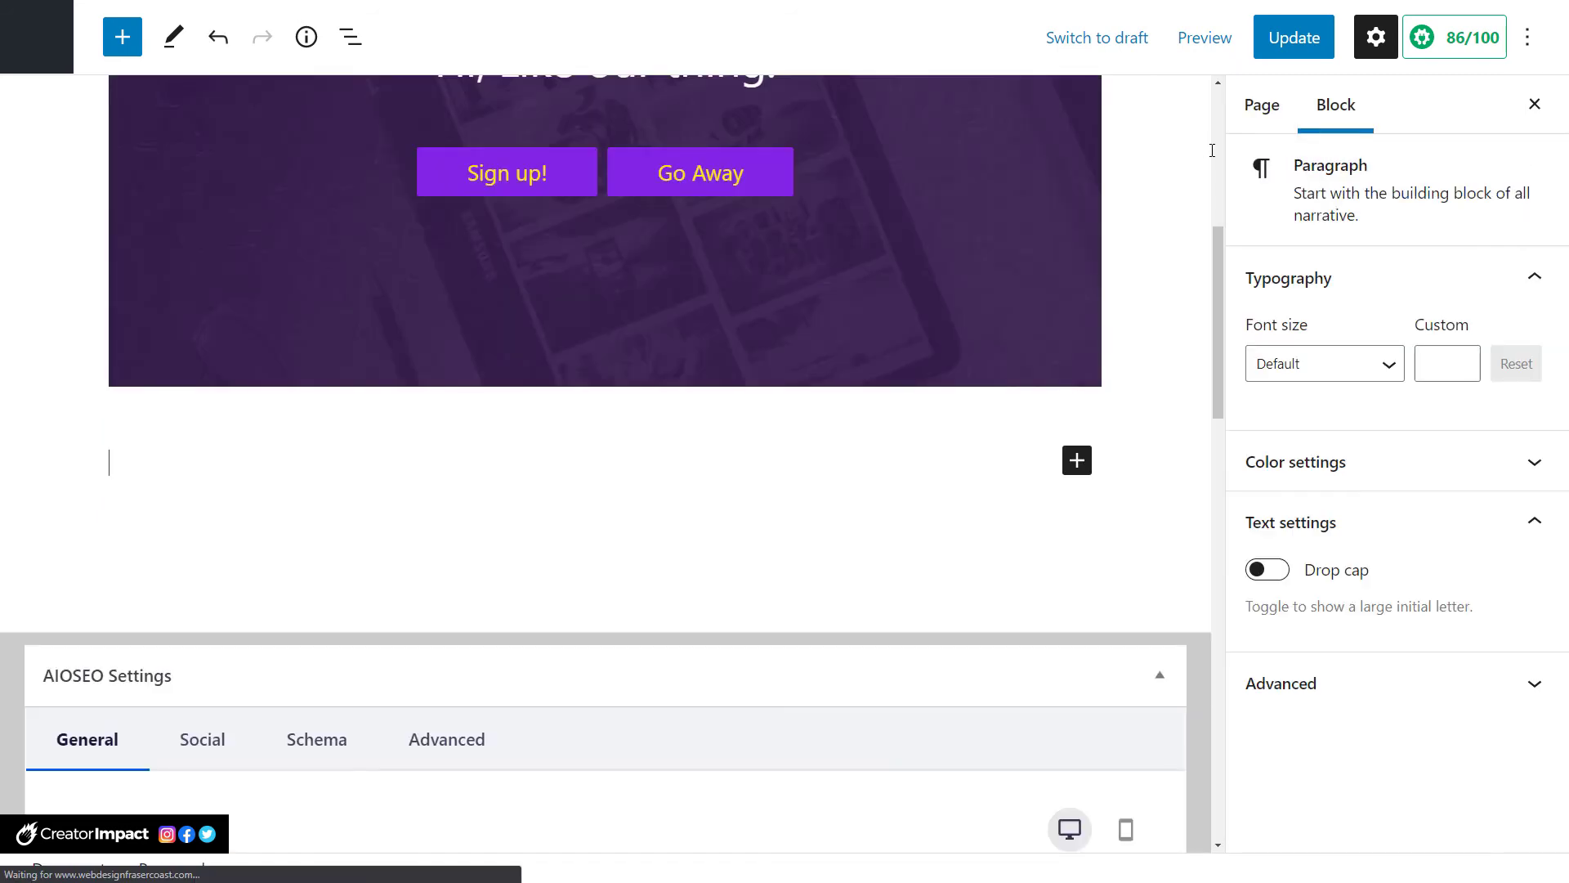
left_click_drag(1219, 253, 1223, 380)
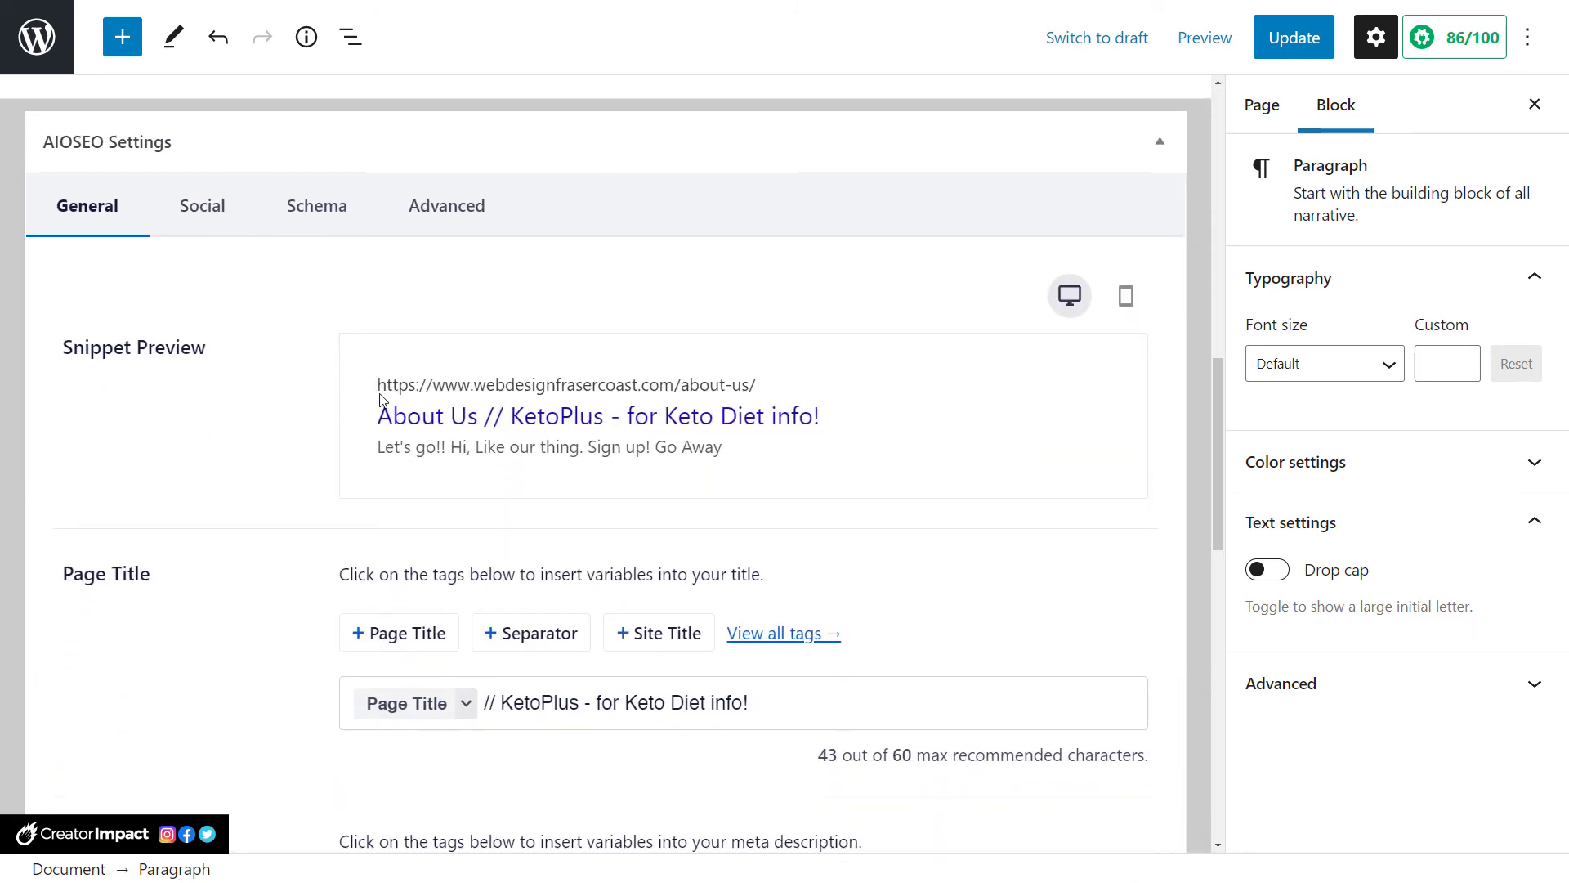
left_click_drag(411, 384, 744, 470)
left_click(552, 441)
scroll(425, 552, "down", 1)
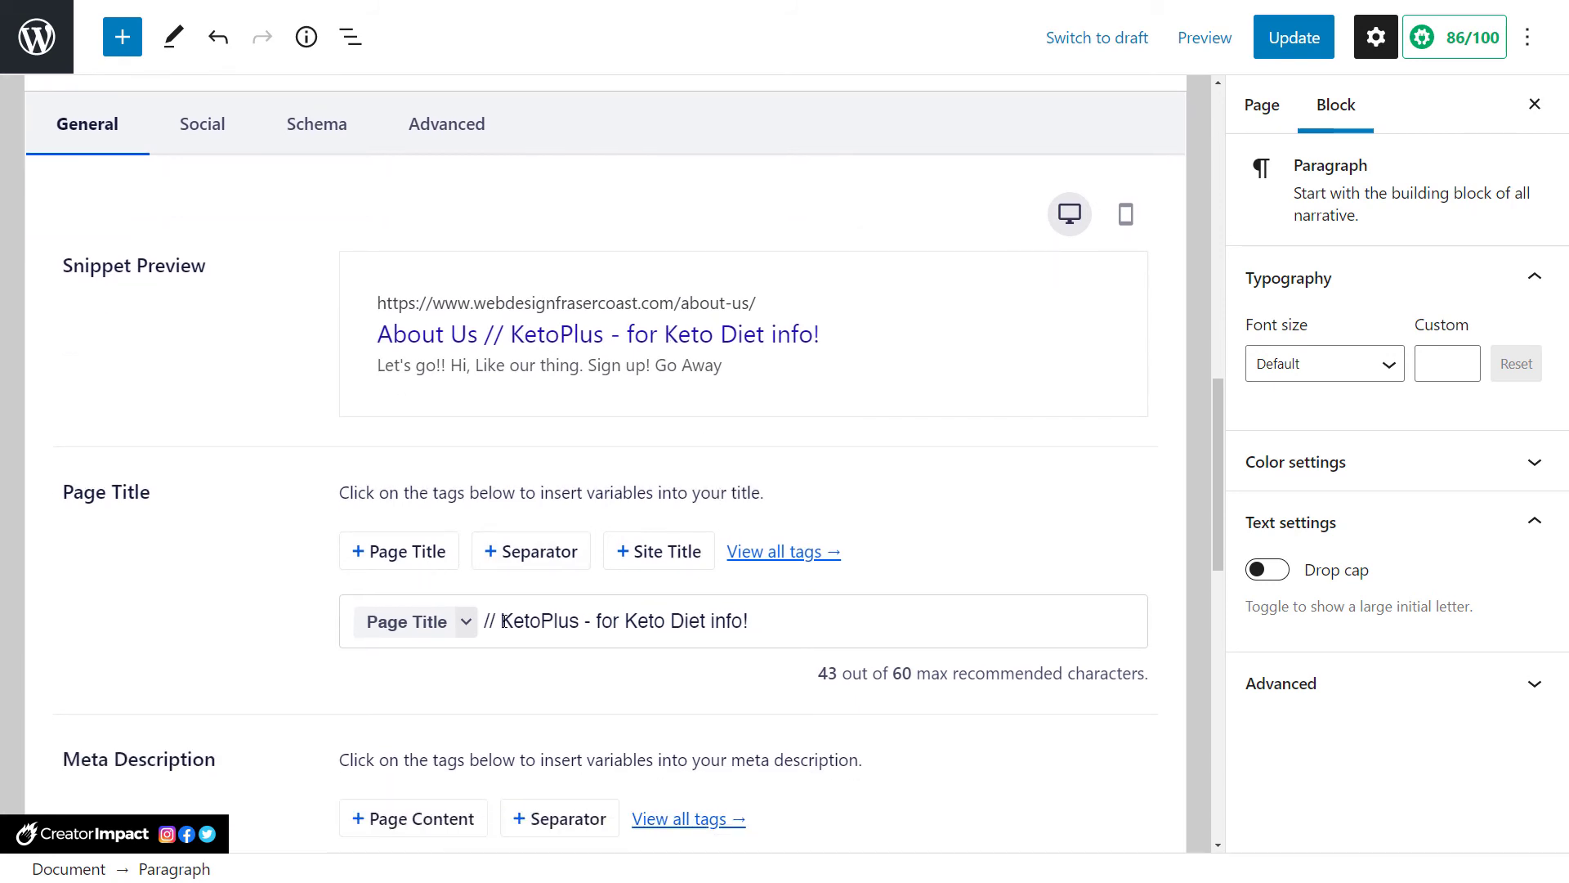
Replace the About Us page's SEO Page Title with "All about the Keto Plus method!".
scroll(507, 466, "down", 2)
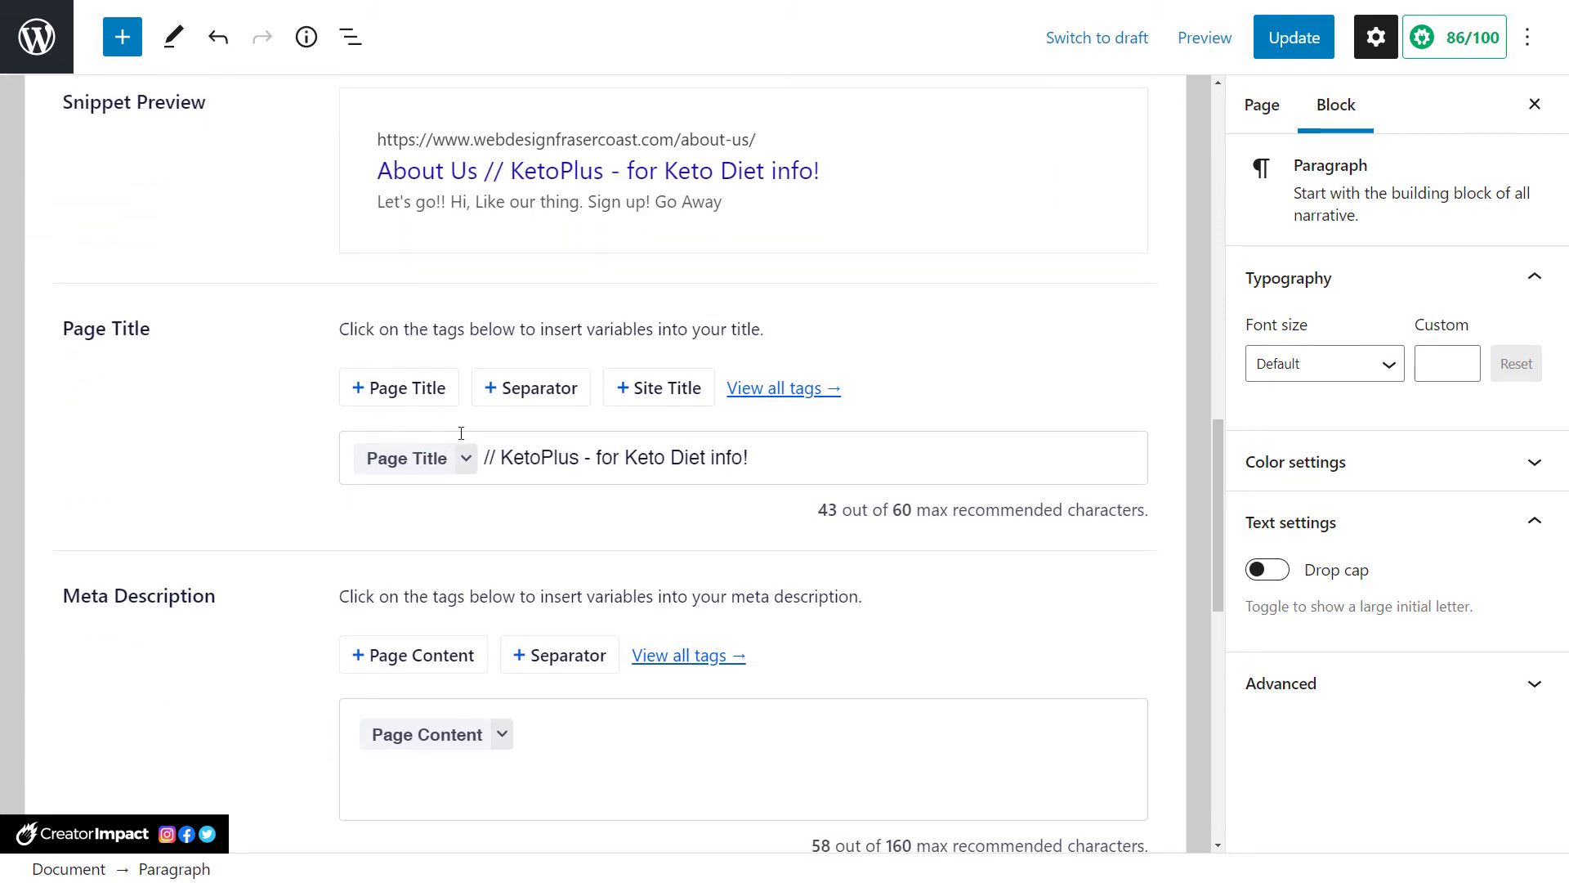
left_click_drag(784, 458, 407, 468)
key("BackSpace")
key("BackSpace")
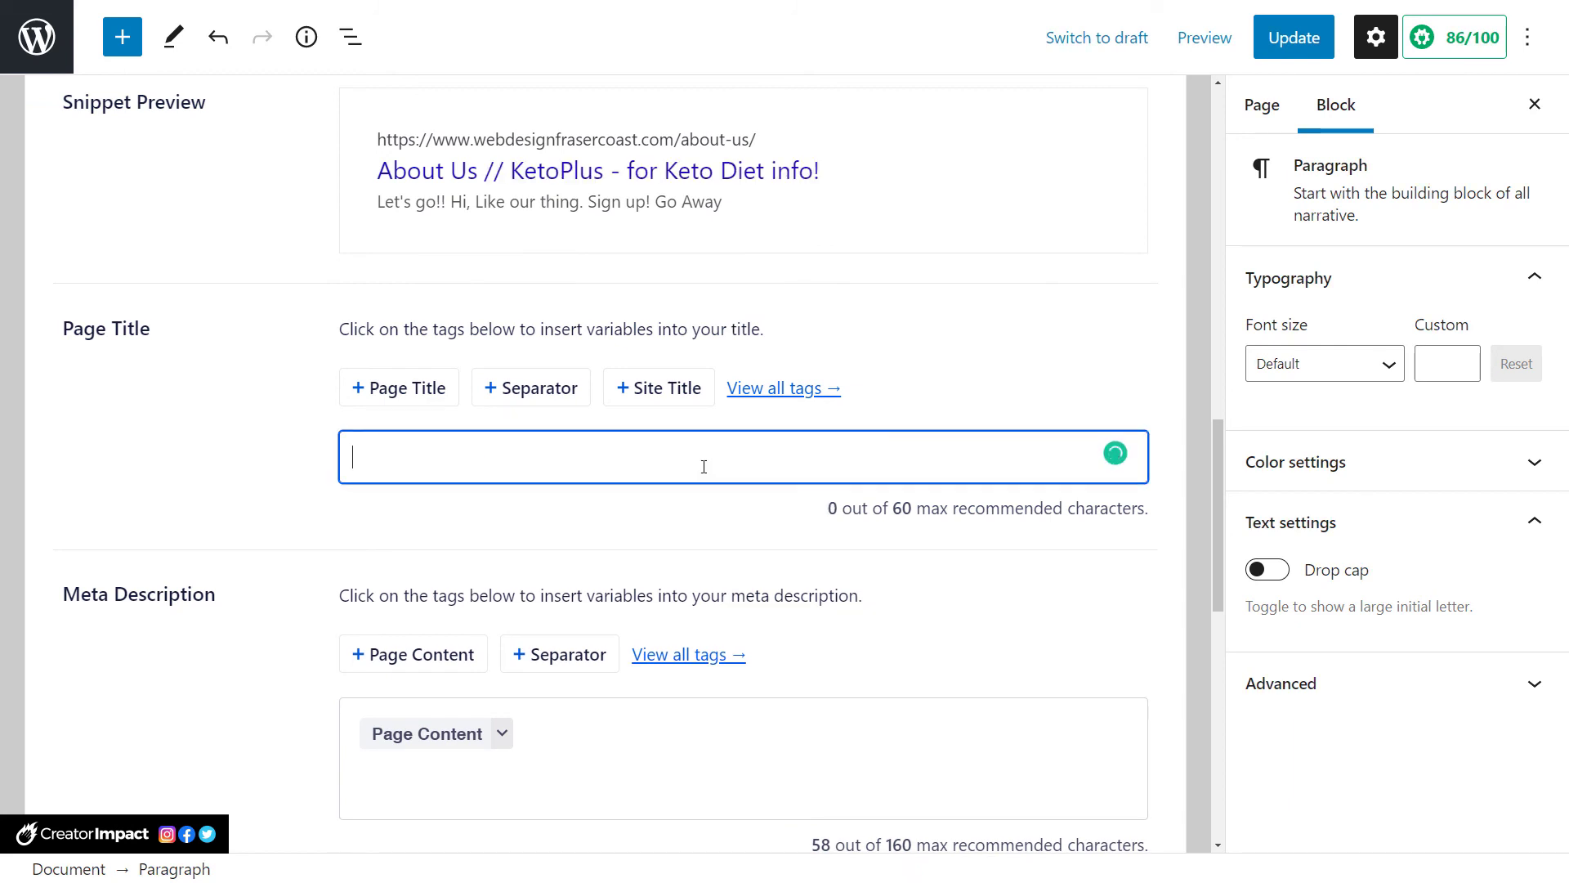
type("All about ")
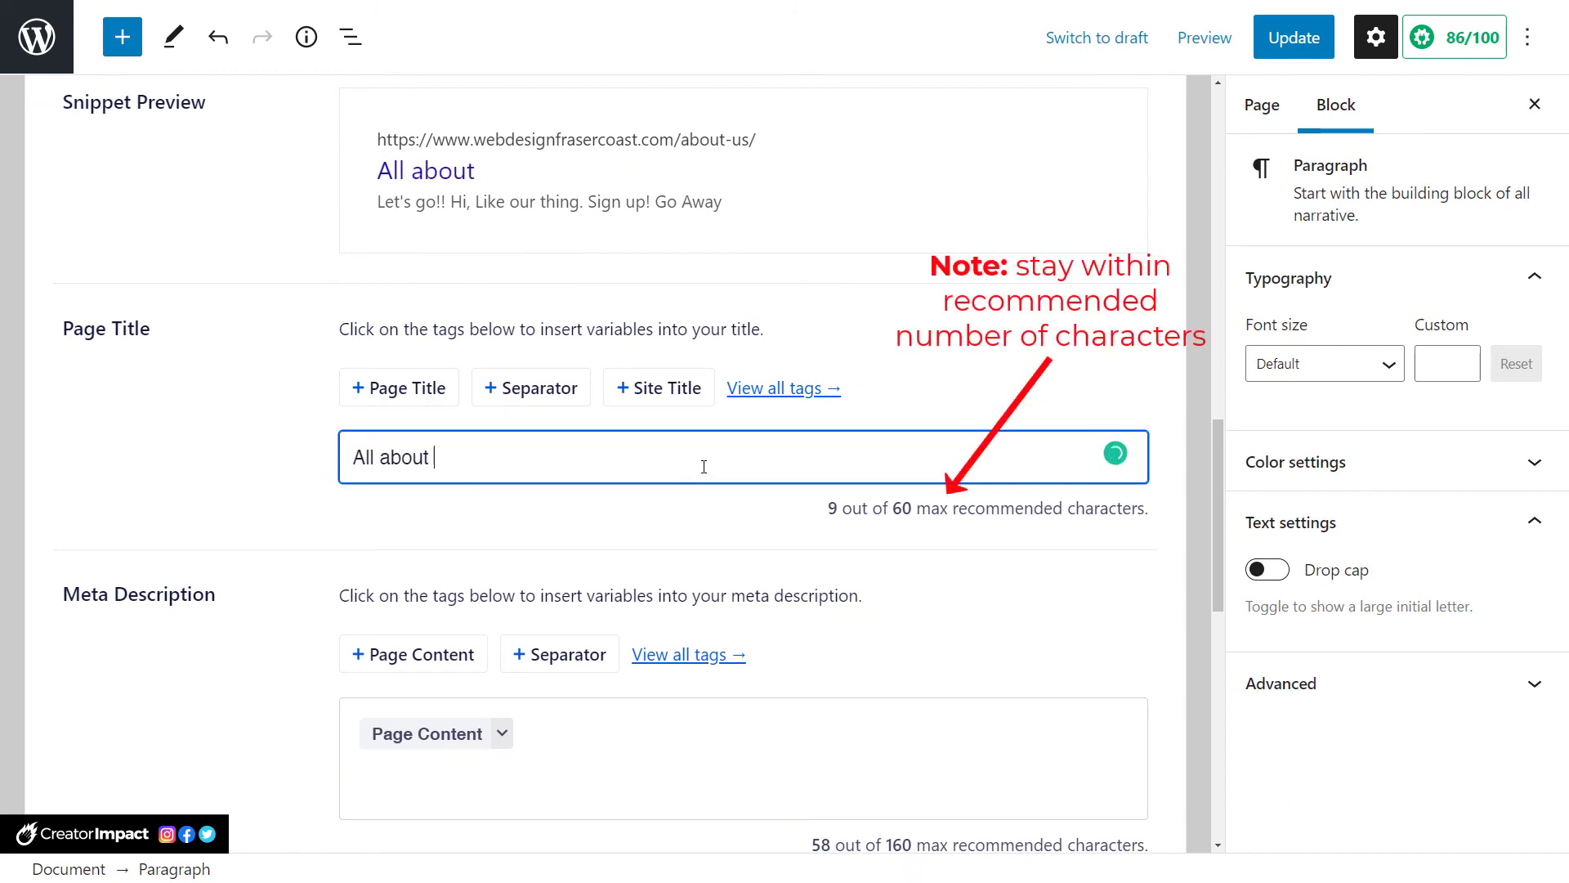
type("the Keto Plus method")
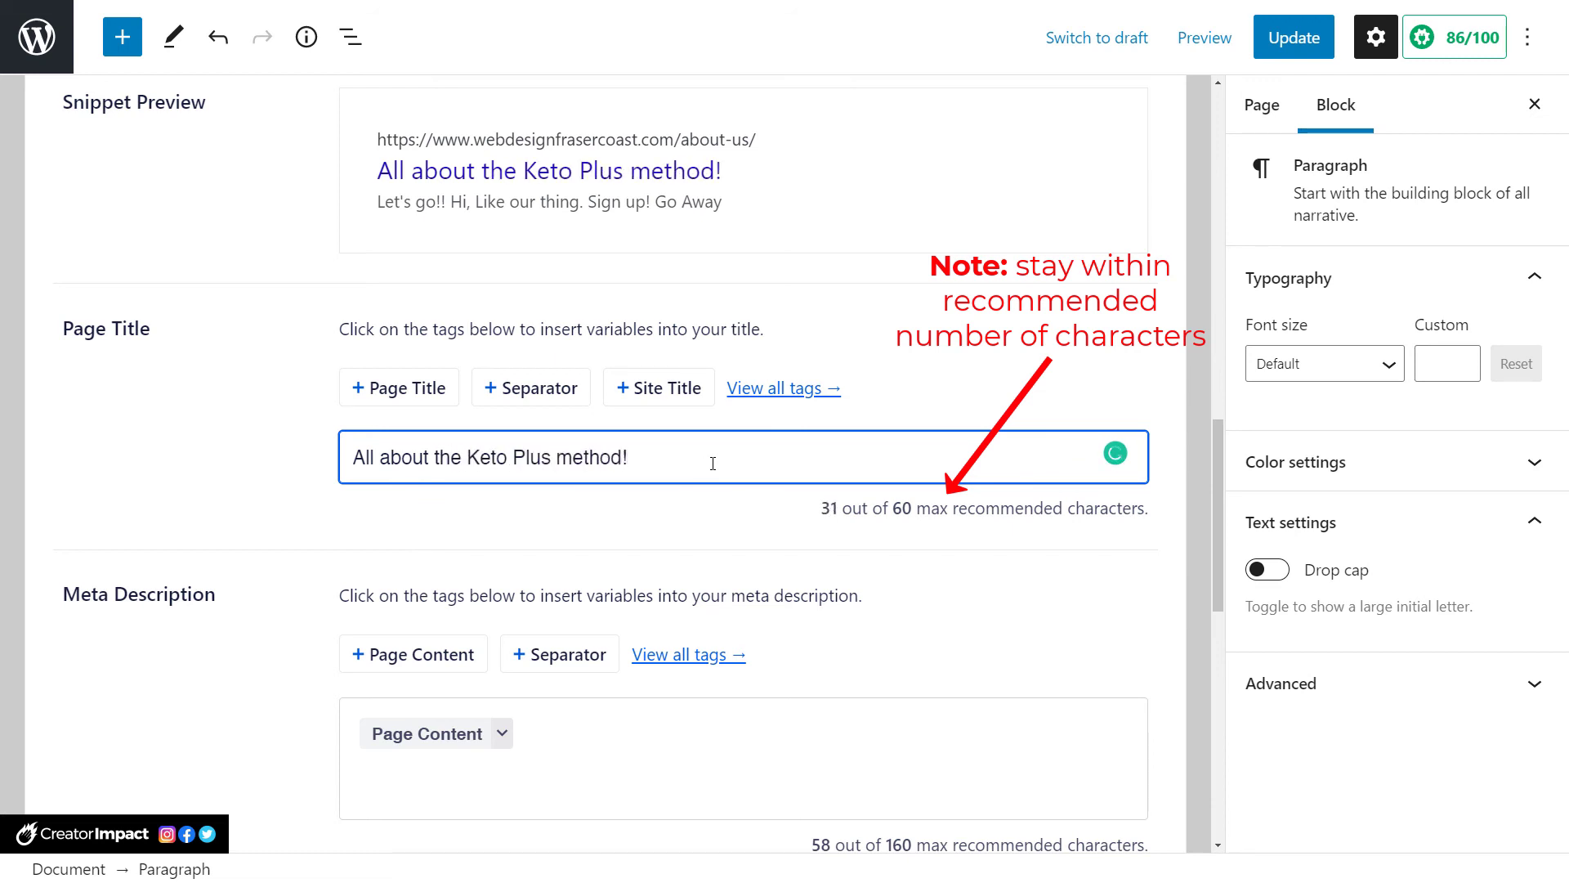
Extend the page title to "All about the Keto Plus method! Keto Diet tips!" and check it in the Snippet Preview.
type("! Ke")
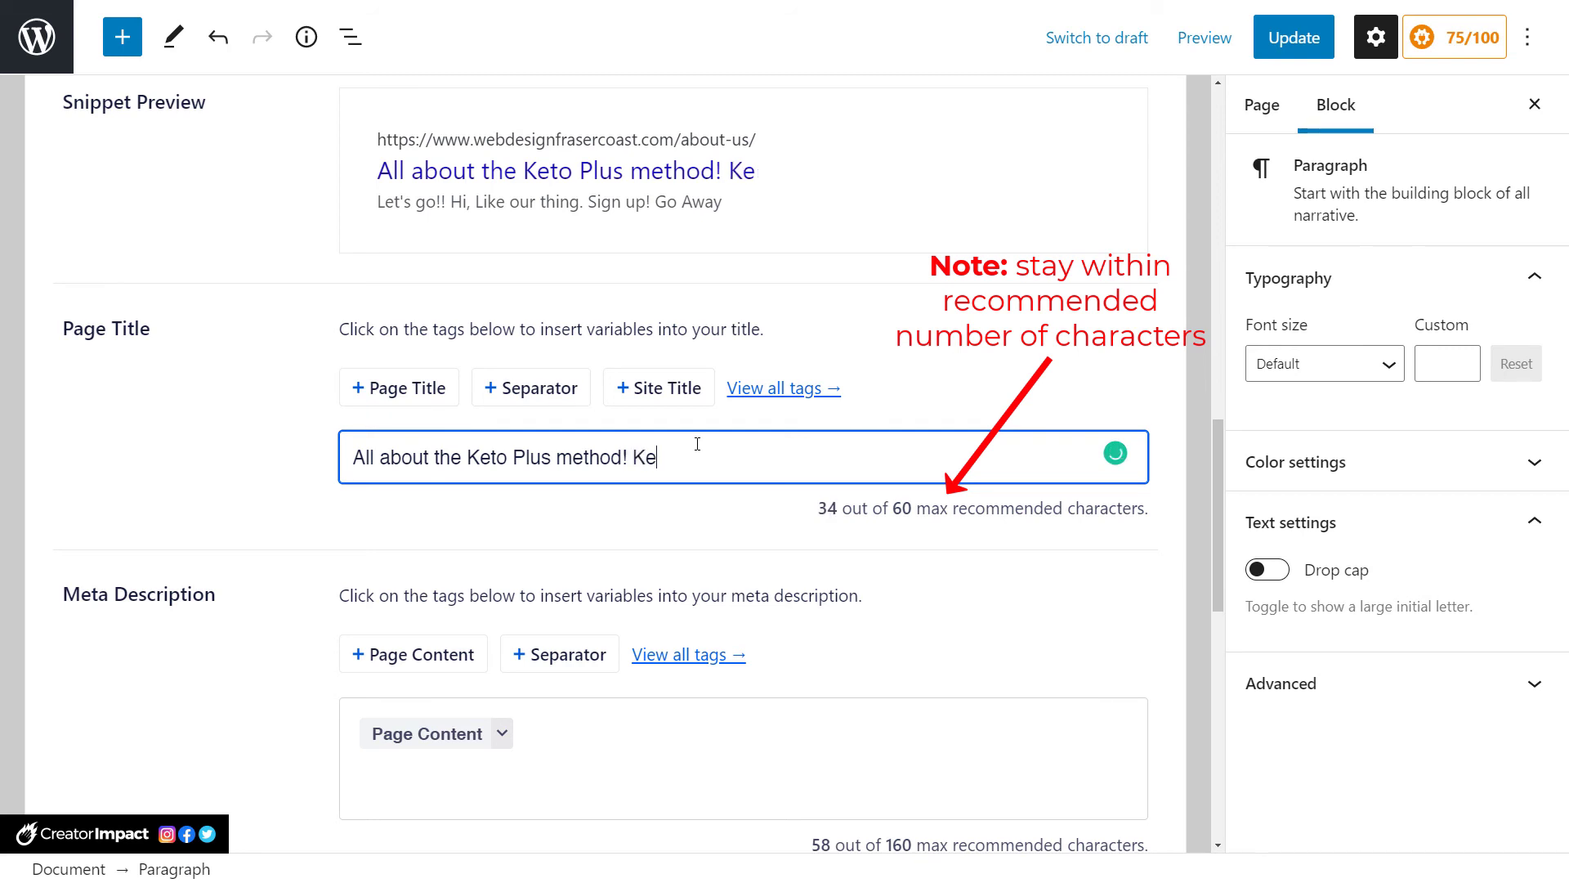
type("to Diet tips!")
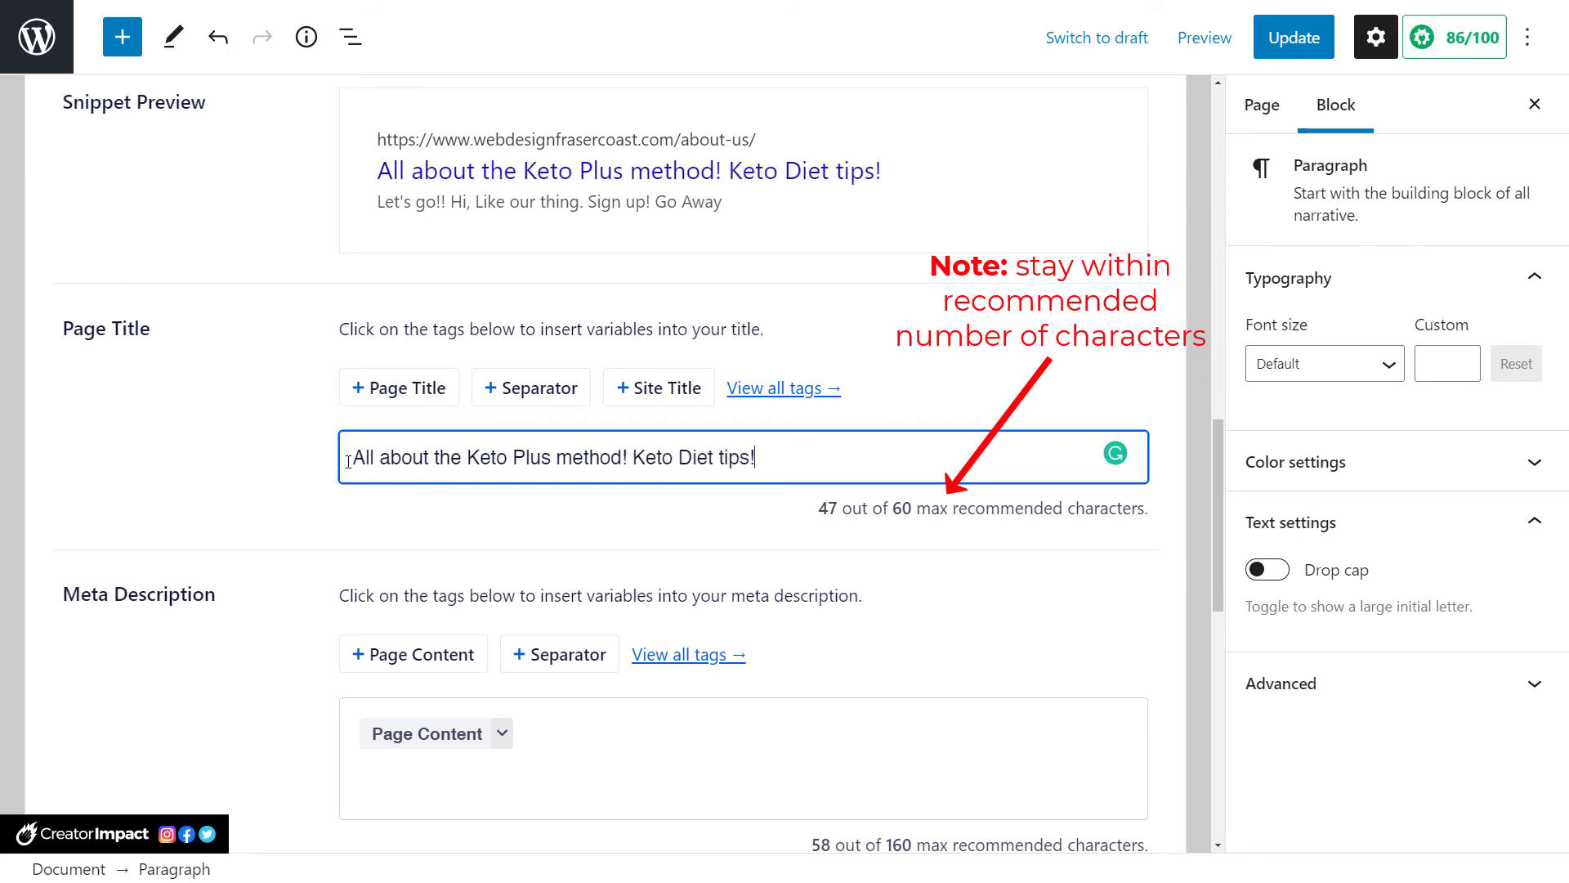
left_click_drag(372, 176, 876, 170)
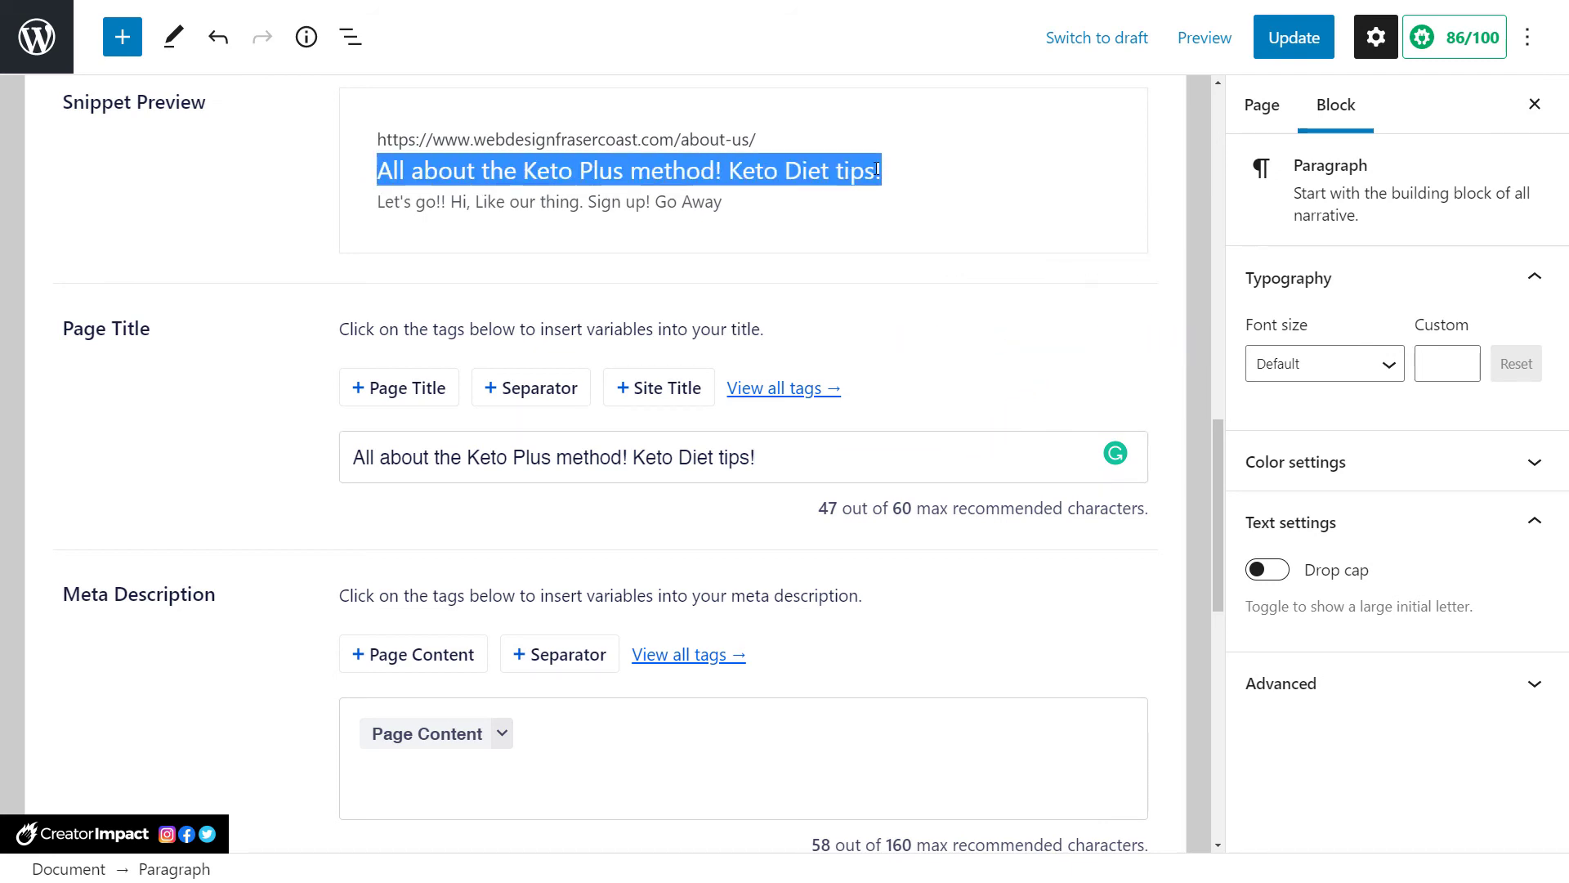
scroll(210, 361, "up", 2)
left_click_drag(1223, 445, 1231, 409)
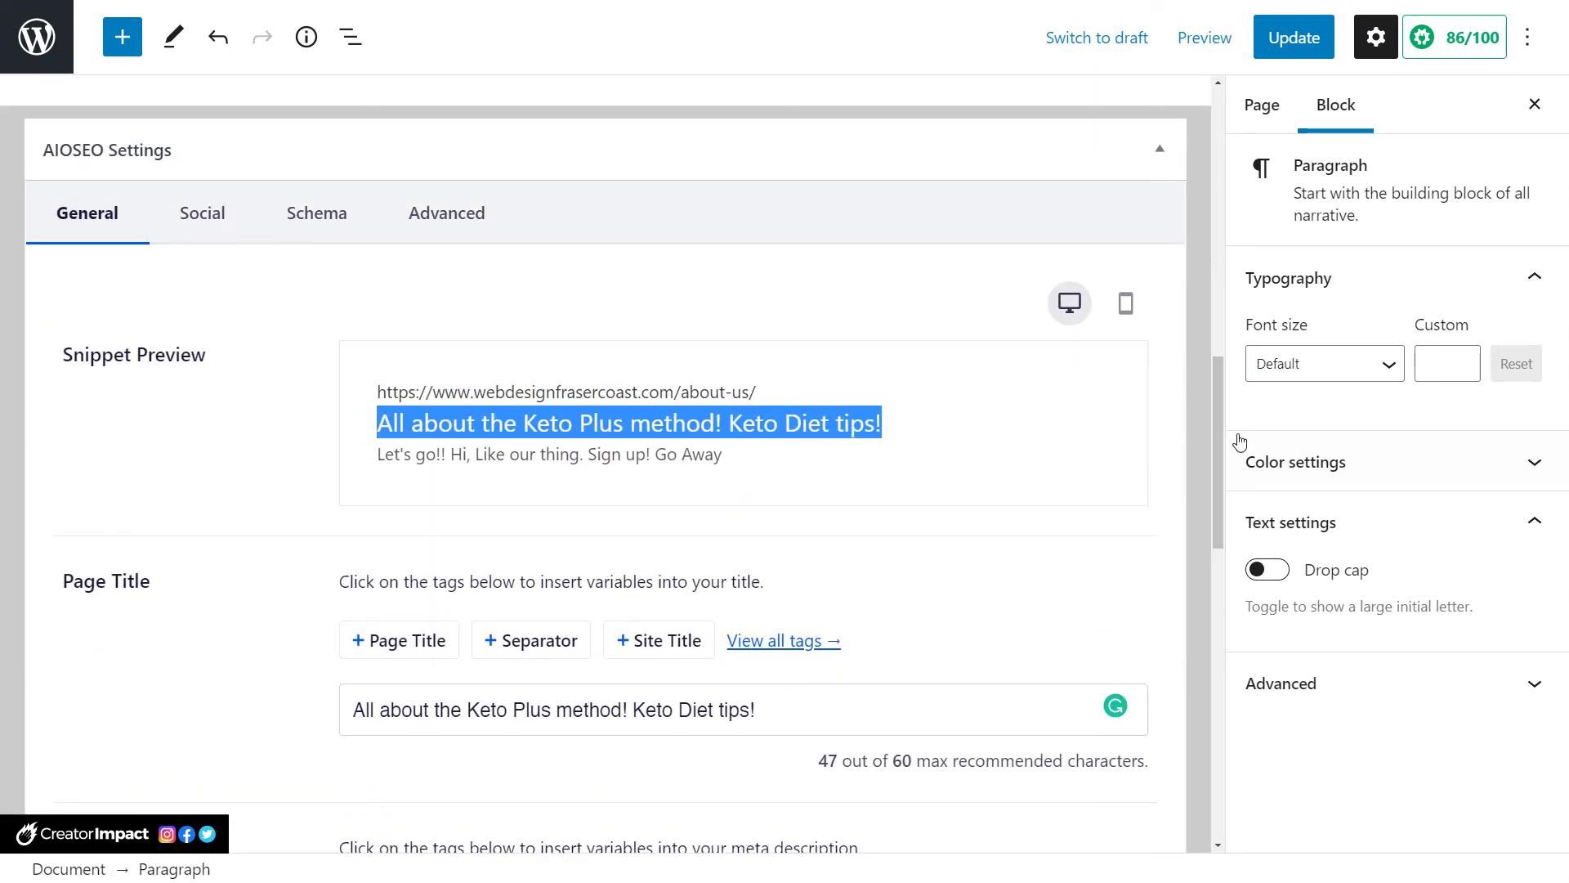
scroll(1214, 446, "down", 2)
scroll(1013, 508, "down", 2)
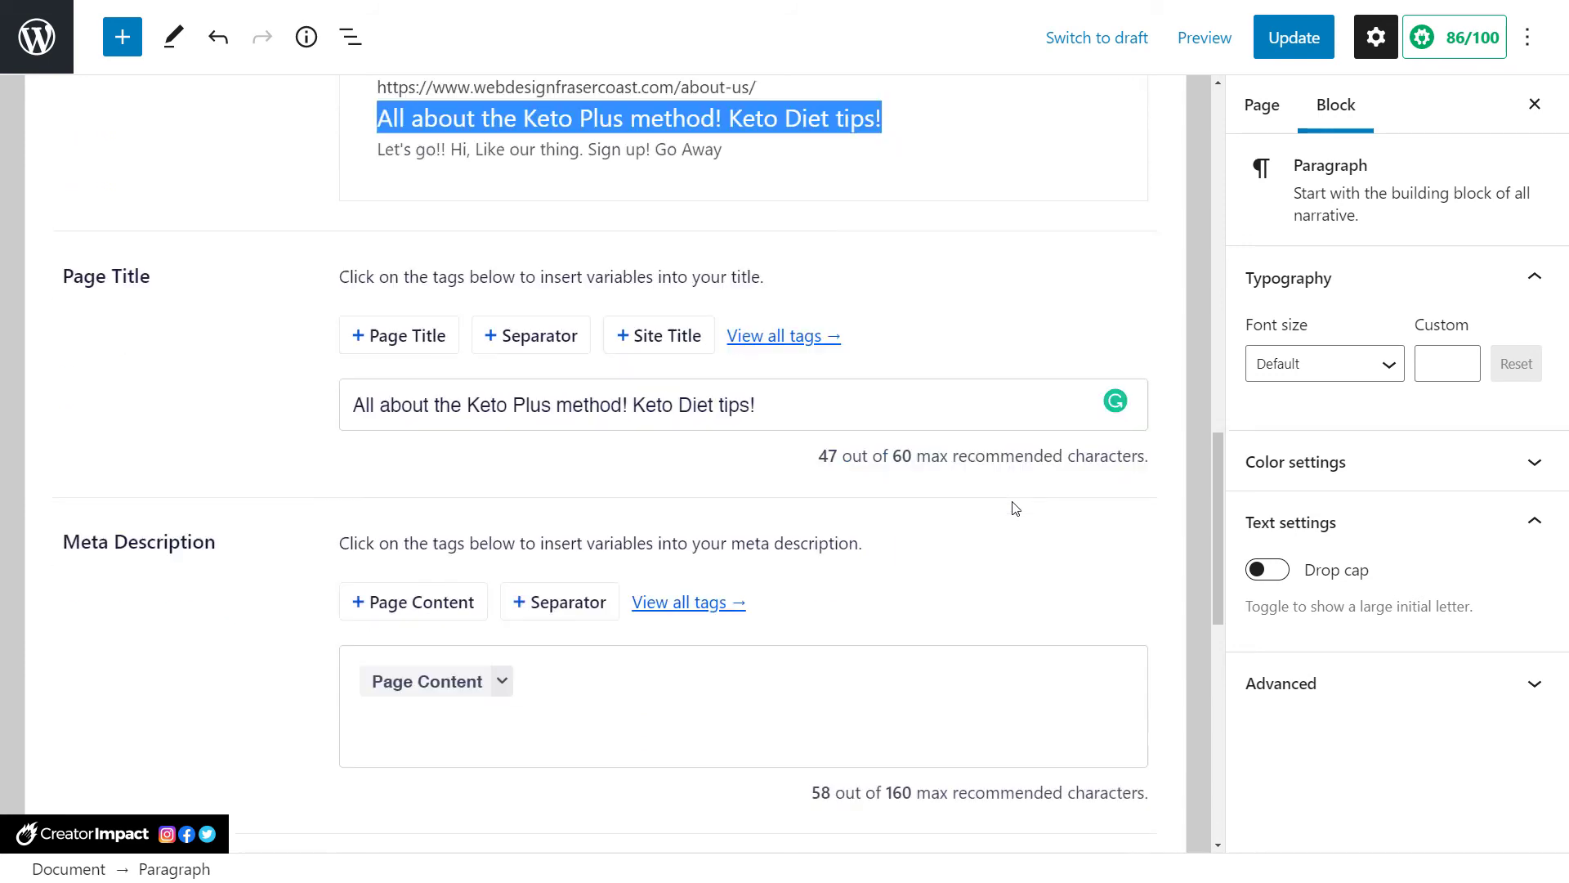
scroll(1014, 508, "down", 1)
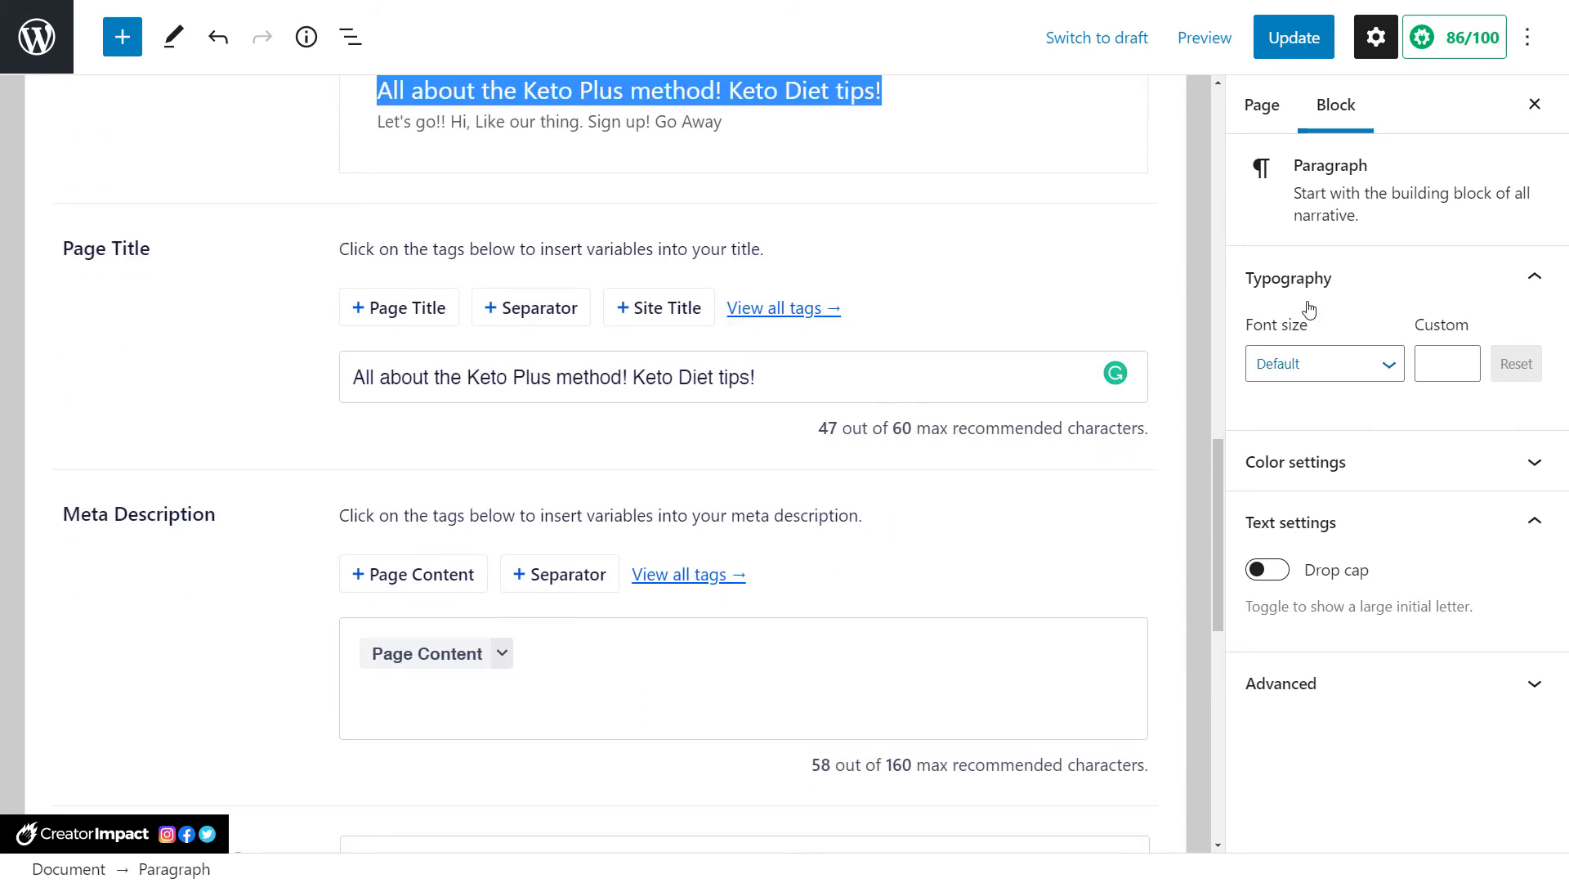
Check in the editor's Panels preferences that the AIOSEO Settings area is enabled, toggling it off and on again.
left_click(1530, 41)
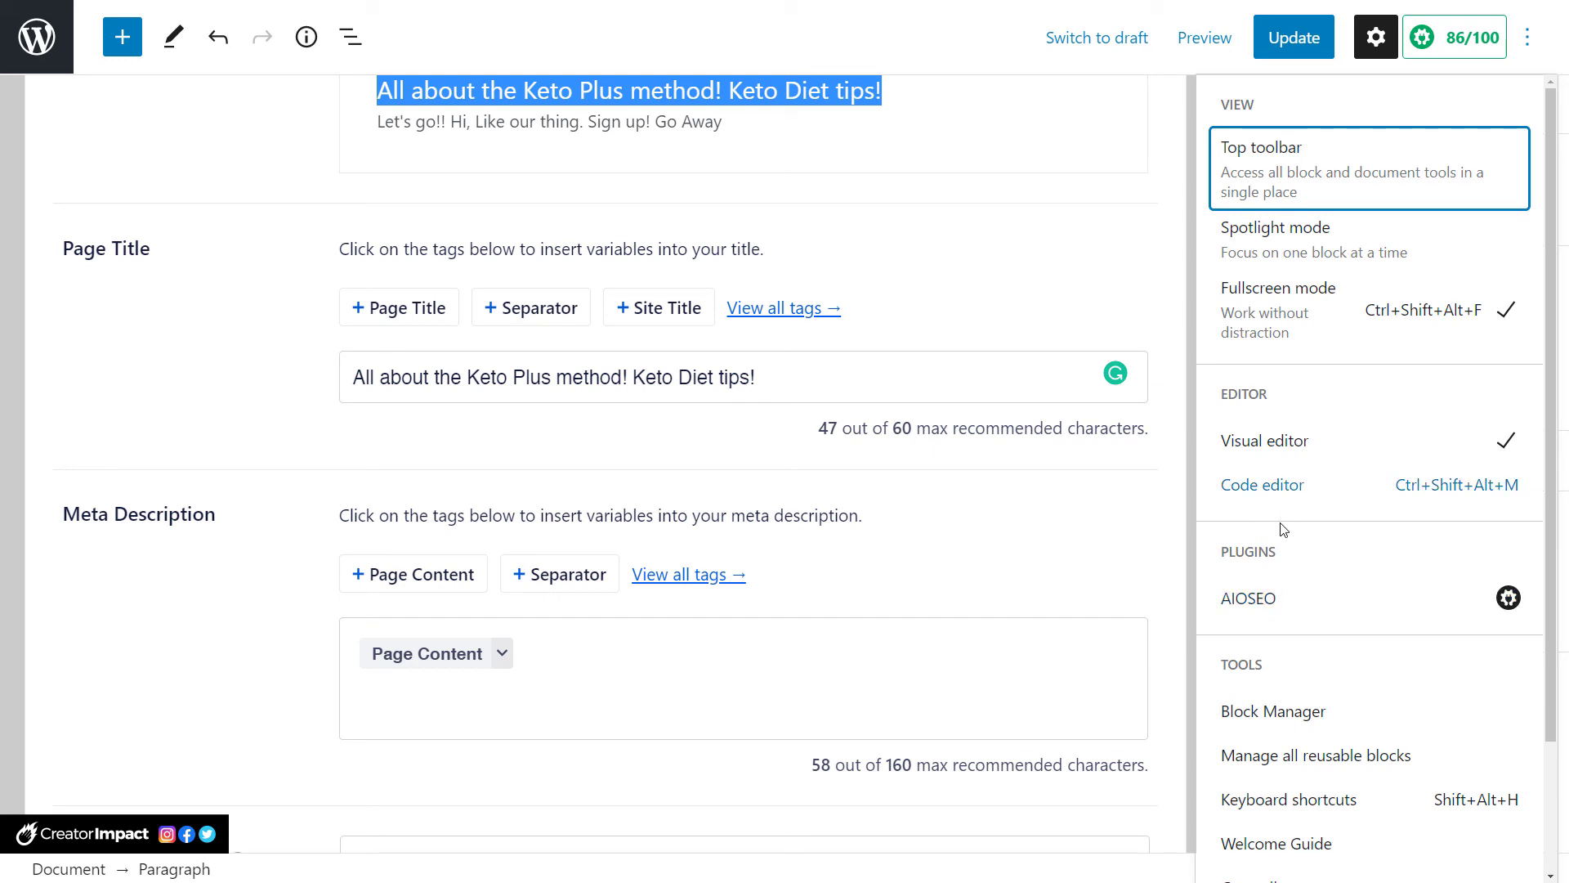
scroll(1283, 572, "down", 2)
left_click(1298, 850)
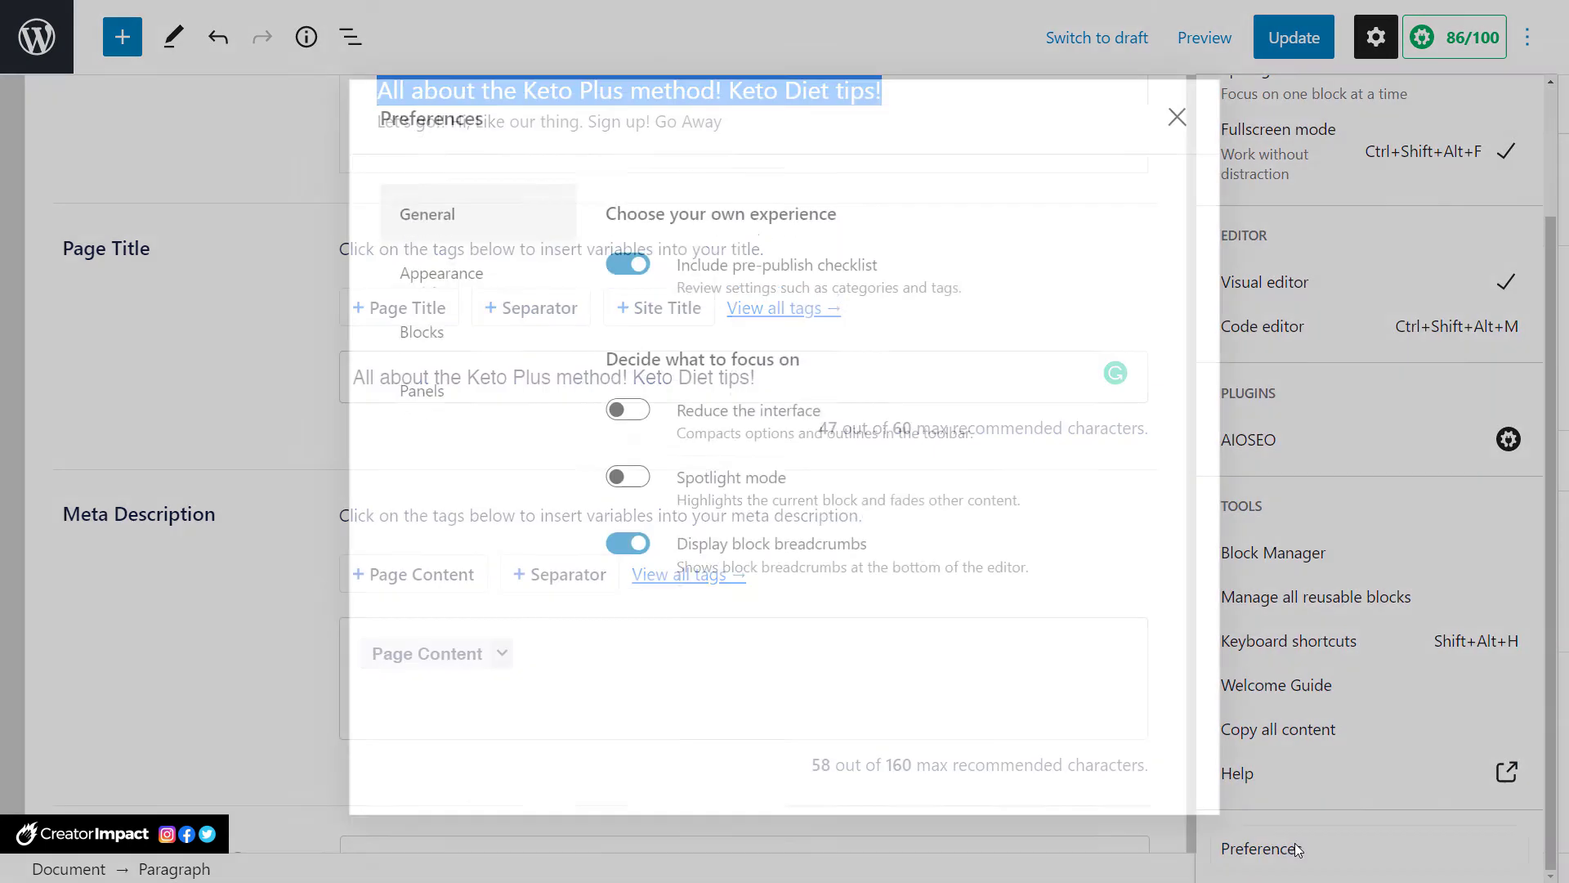
left_click(468, 272)
left_click(429, 396)
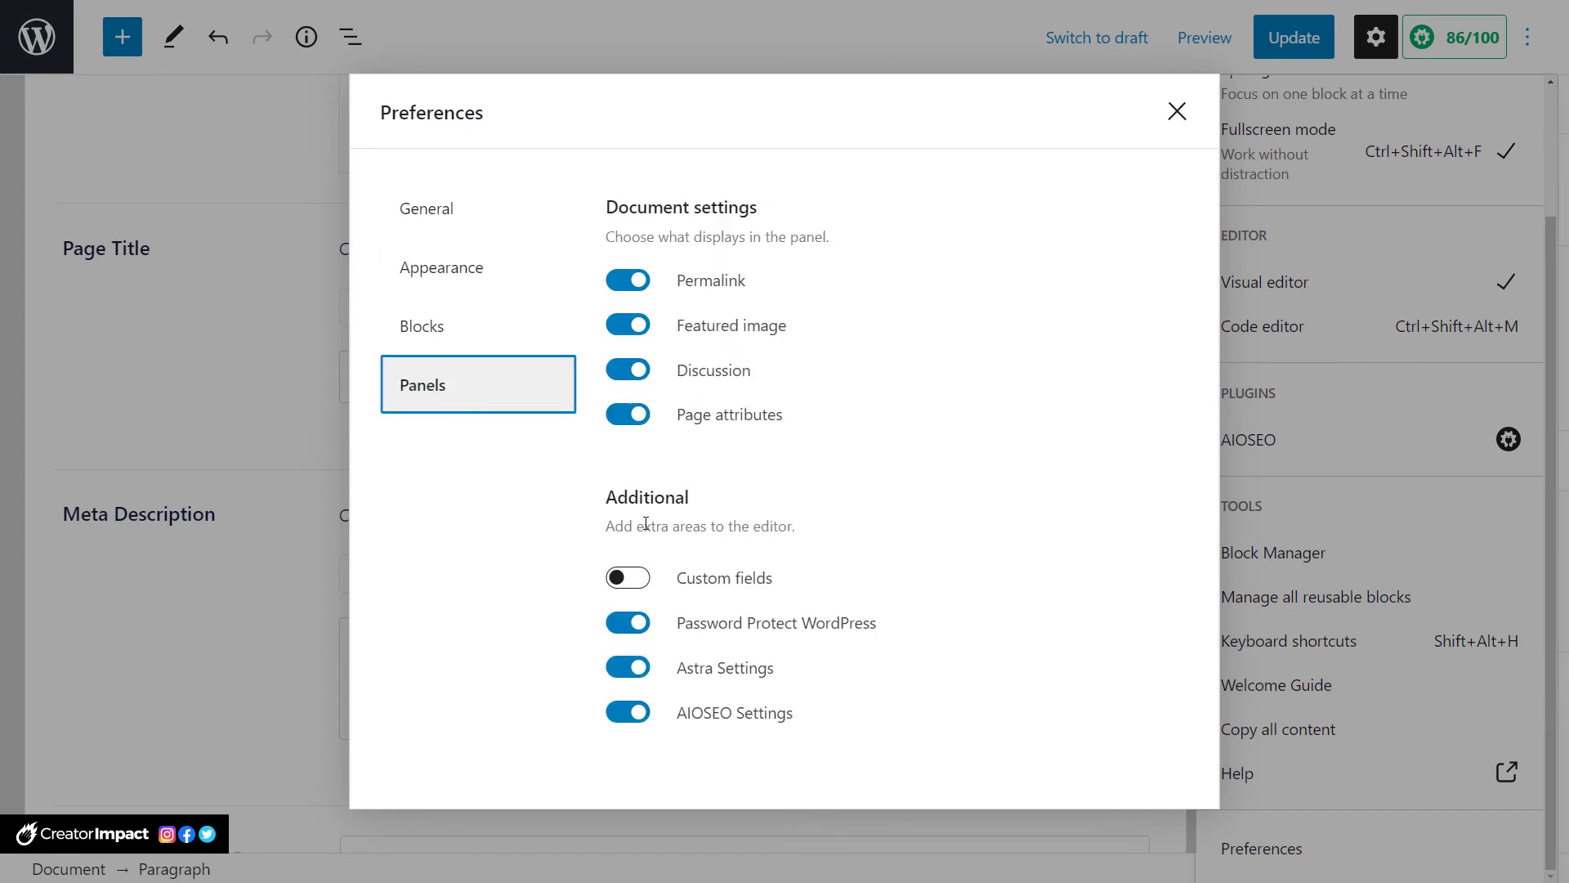
left_click(736, 722)
left_click(645, 722)
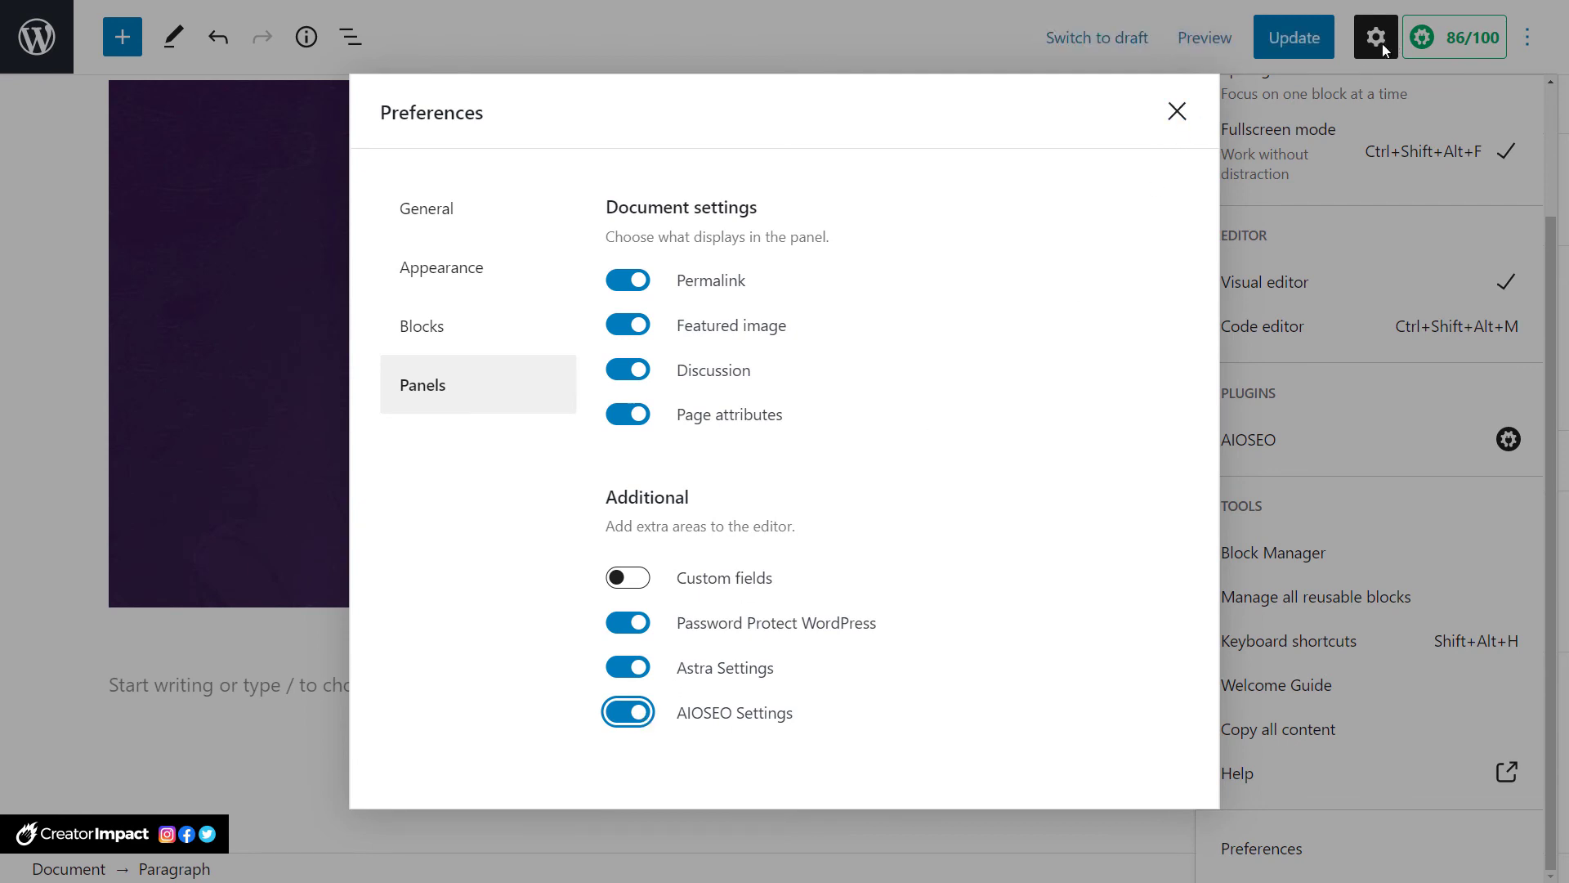
left_click(1177, 112)
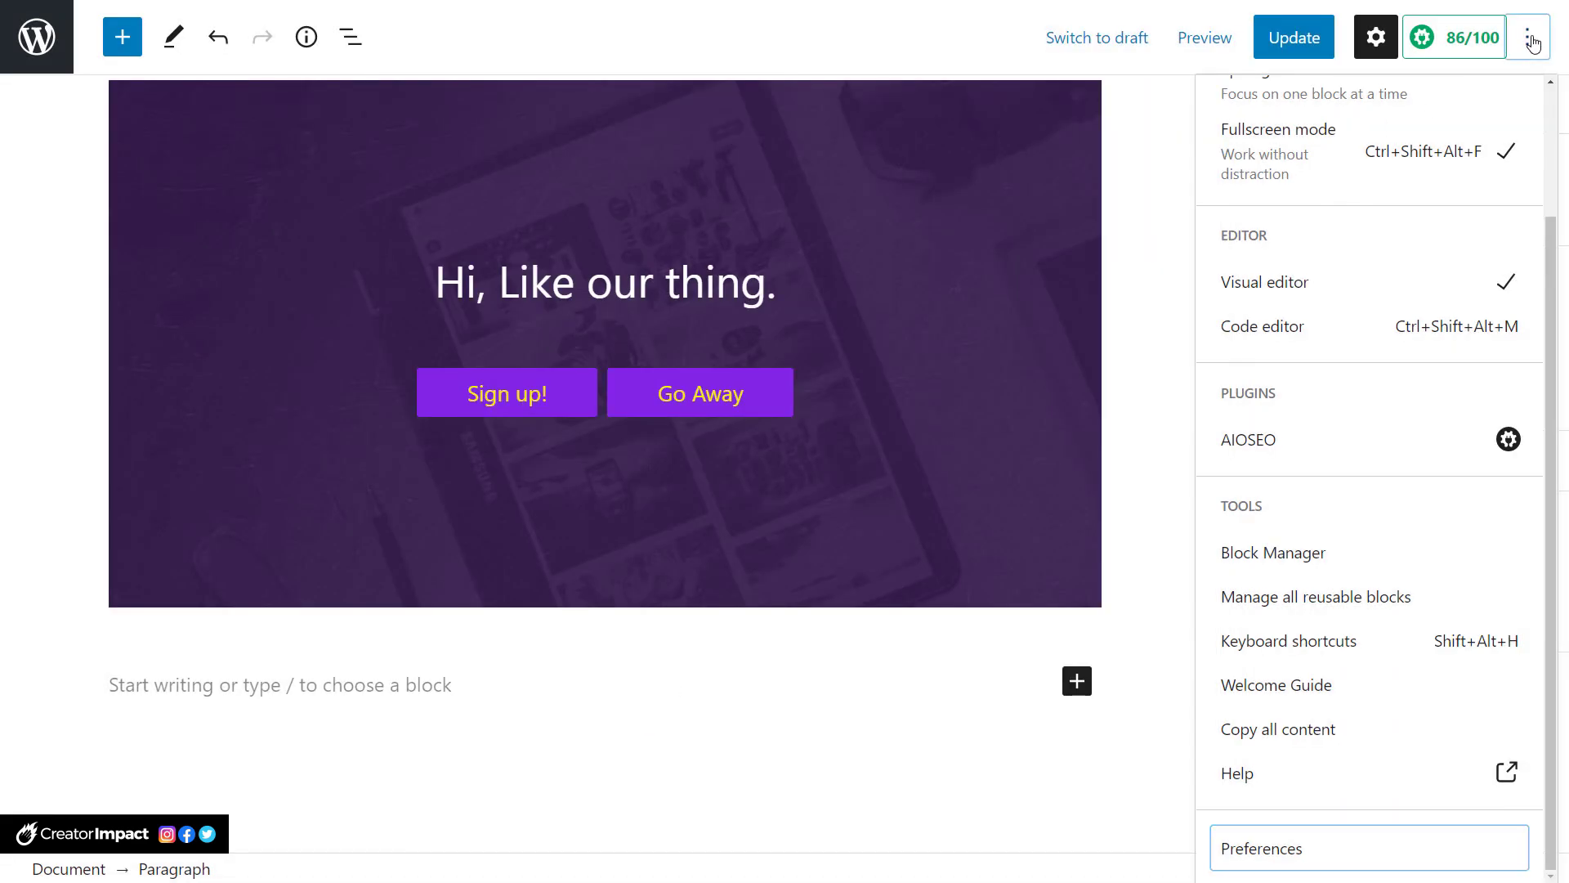
left_click(1533, 44)
left_click(1533, 44)
scroll(1397, 630, "down", 3)
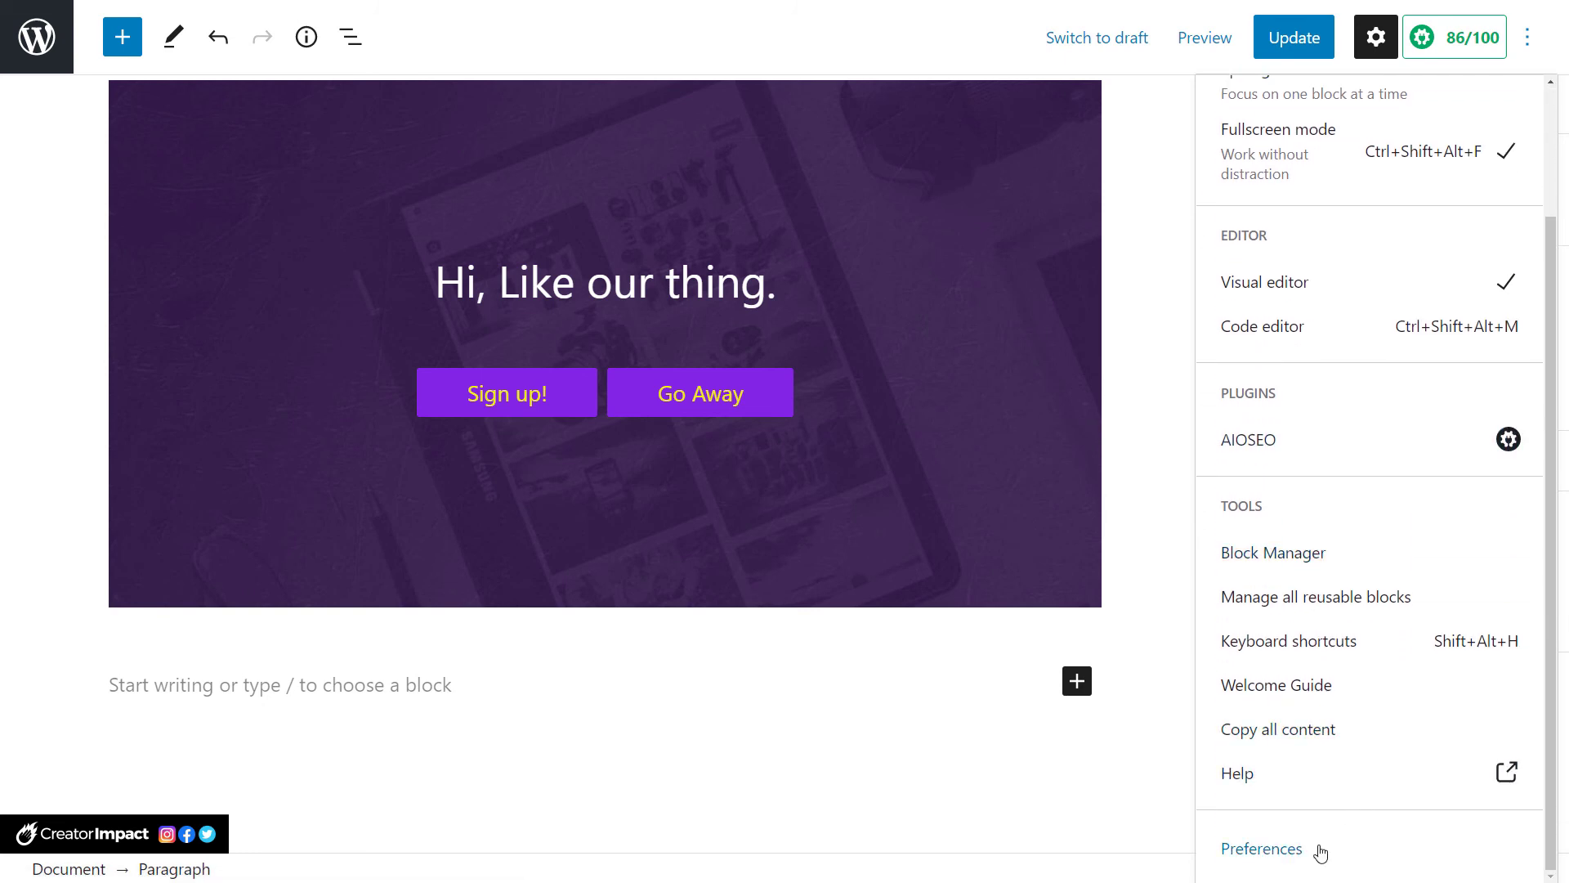
Replace the Page Content tag in the meta description with "This is my custom Keto Plus aboutpage description".
scroll(716, 639, "down", 10)
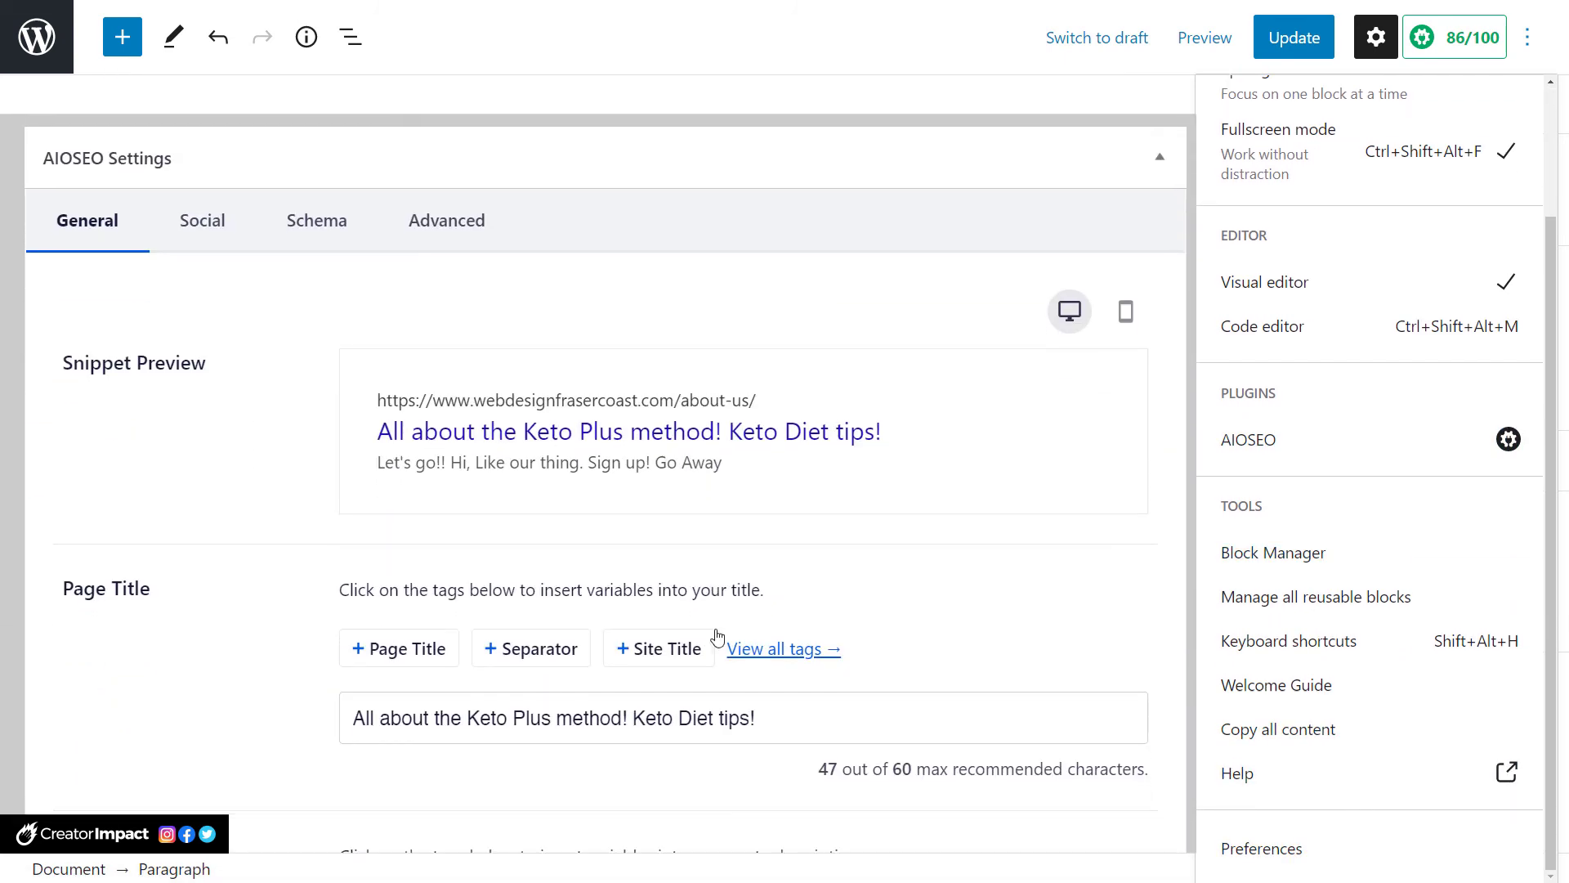
scroll(717, 636, "down", 7)
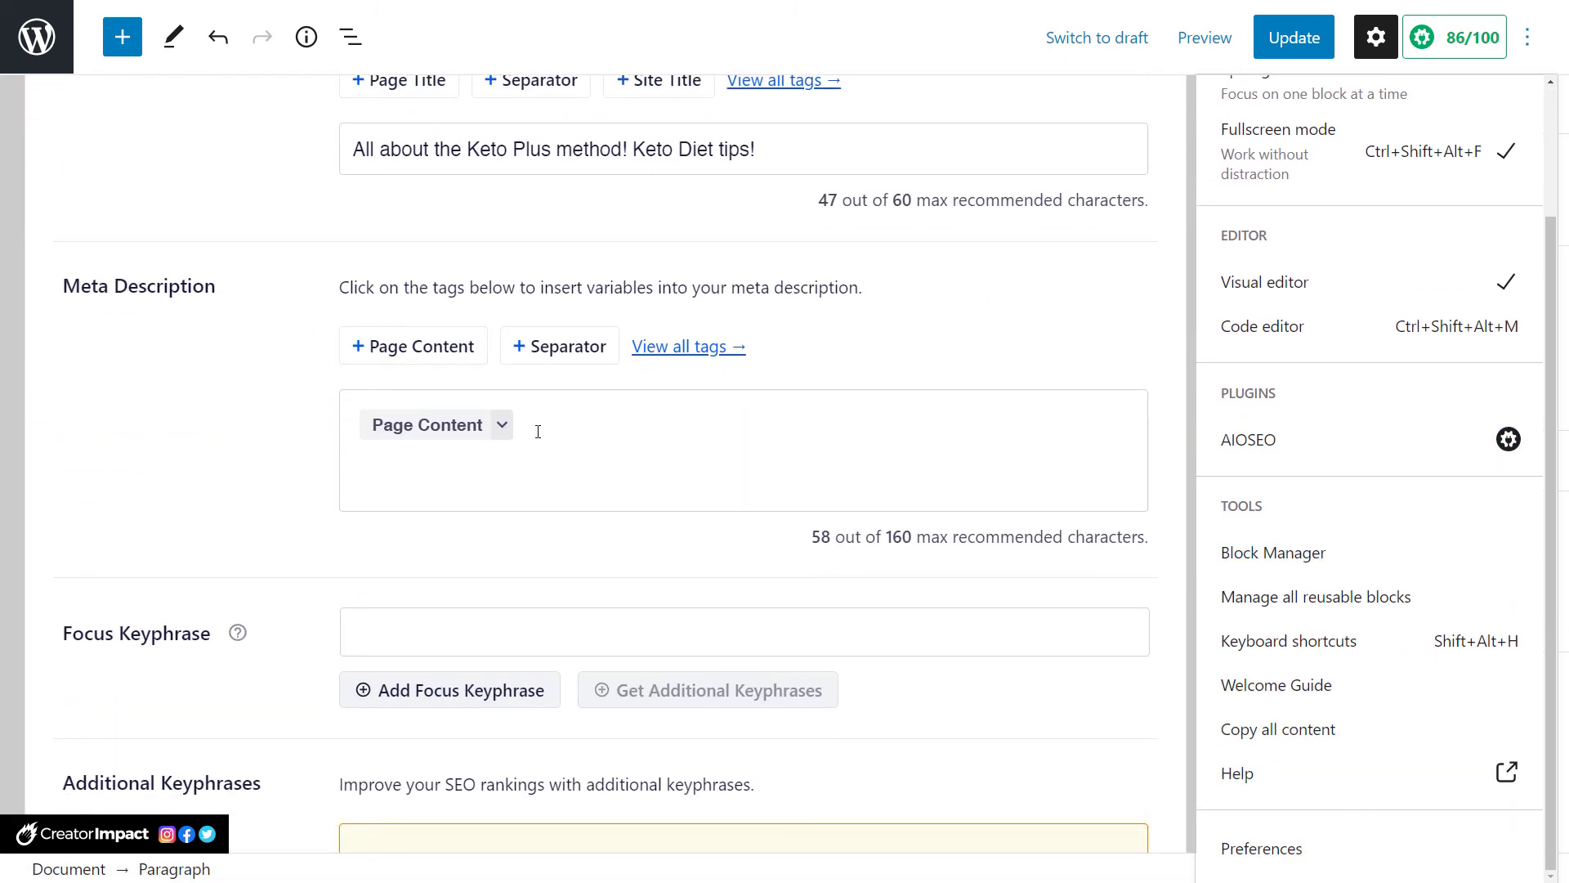
left_click(538, 430)
key("BackSpace")
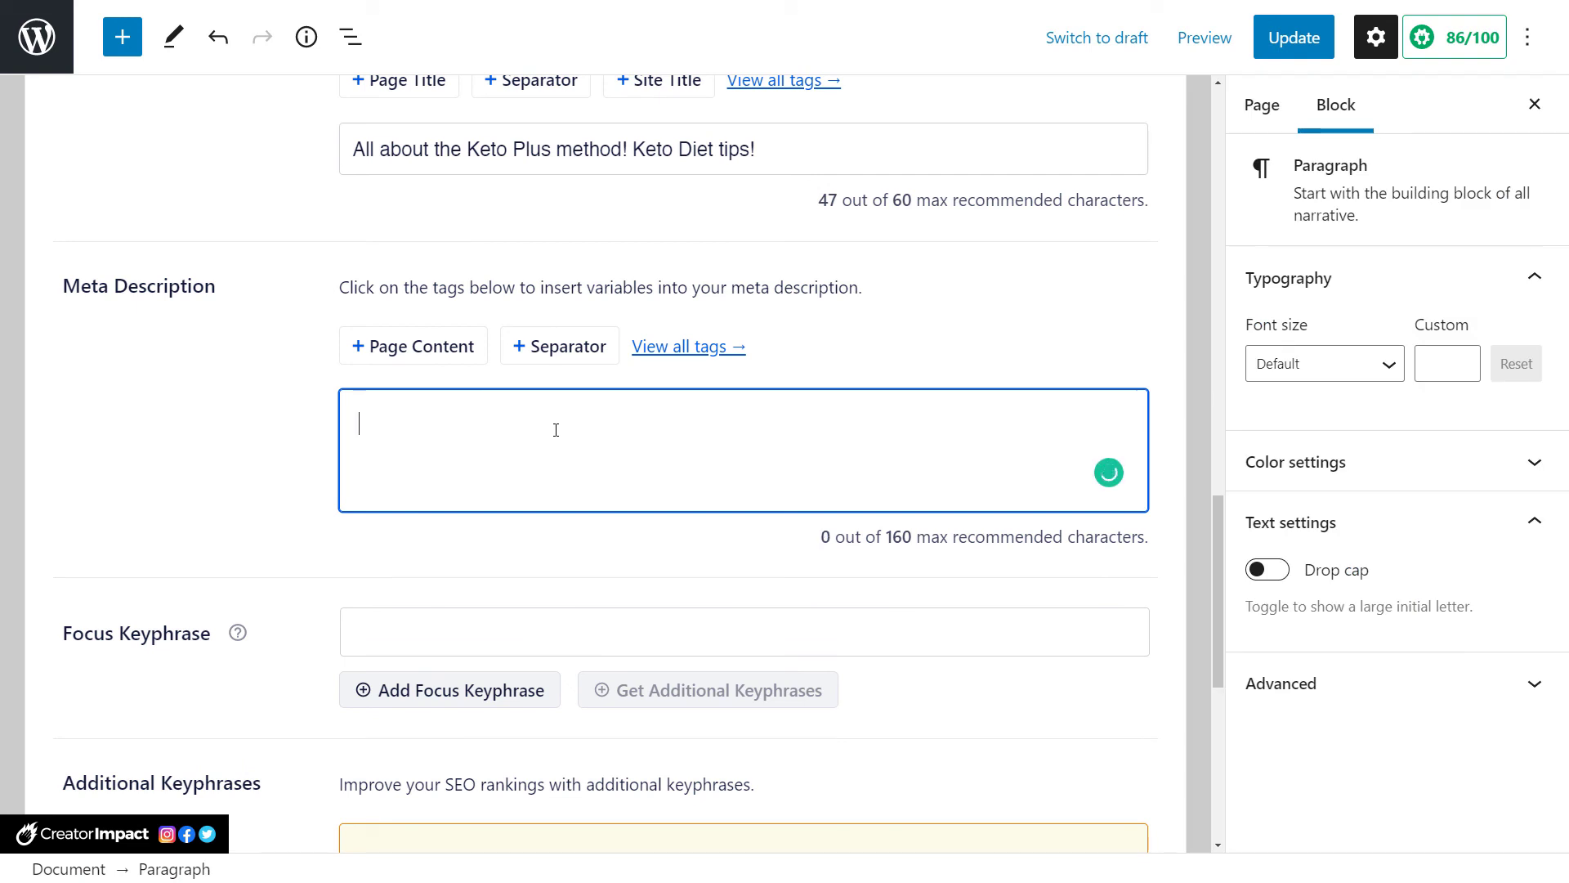
type("This is")
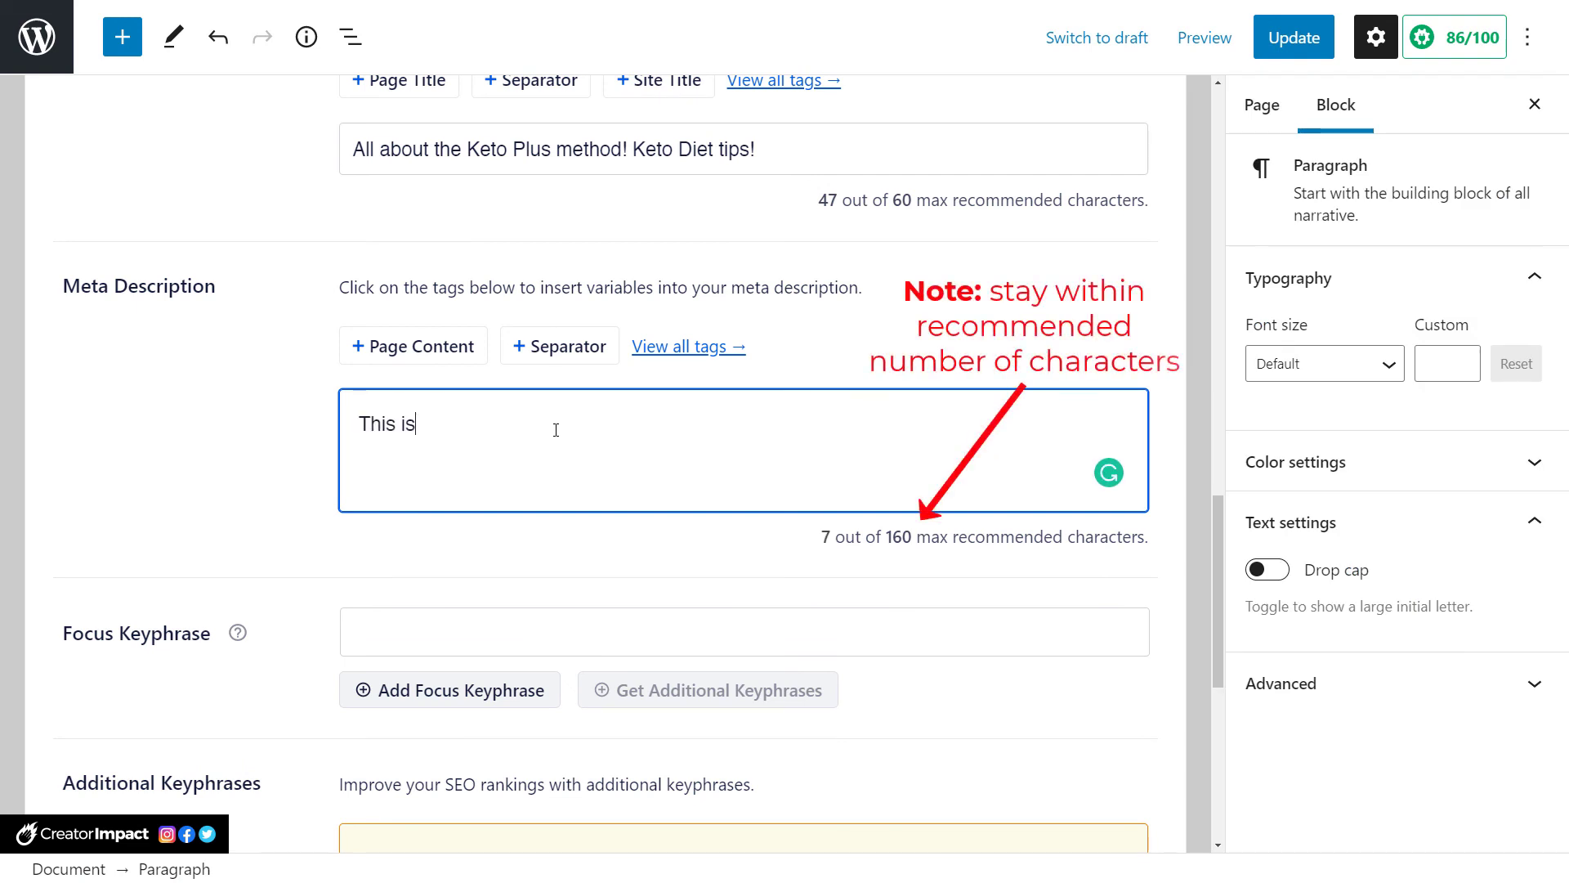
type(" my custom Keto Pl")
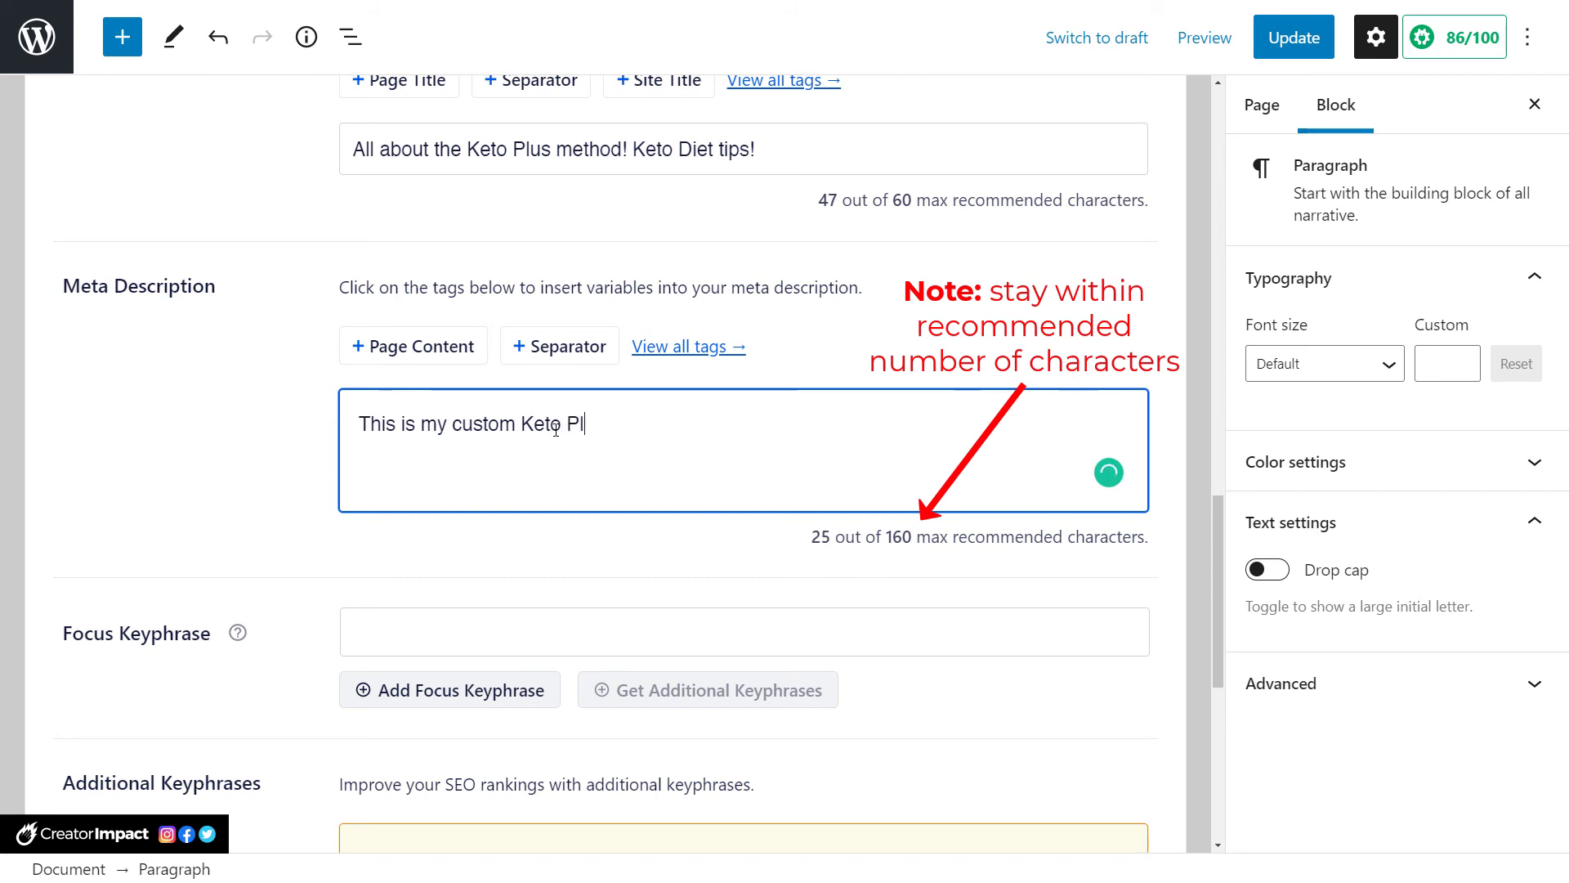
type("us aboutpage de")
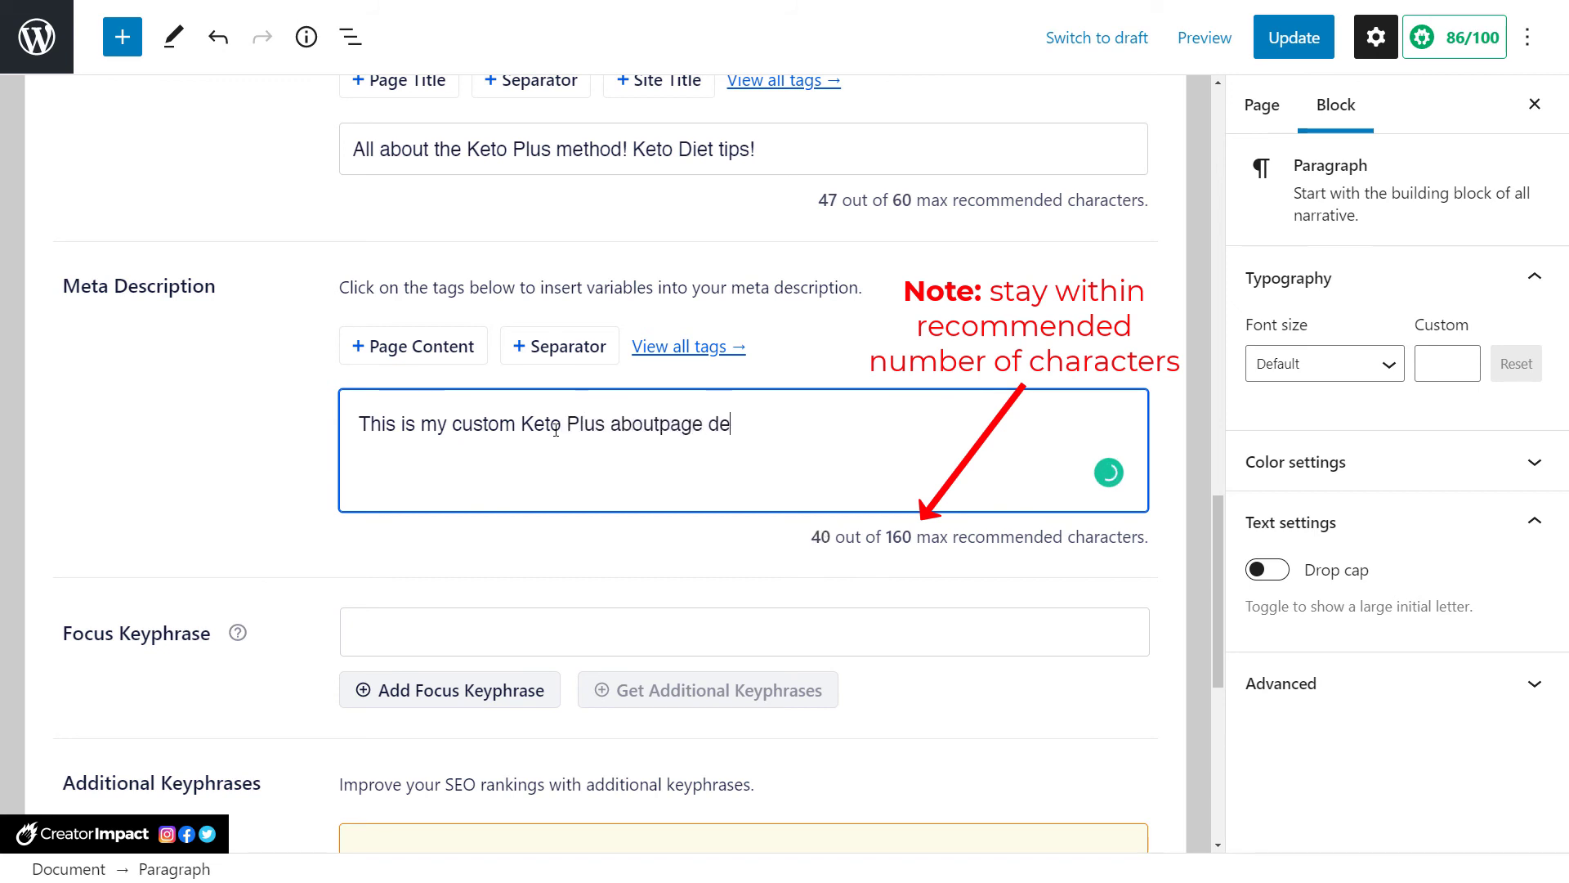
type("scription")
key("BackSpace")
key("BackSpace")
key("BackSpace")
key("BackSpace")
type("p")
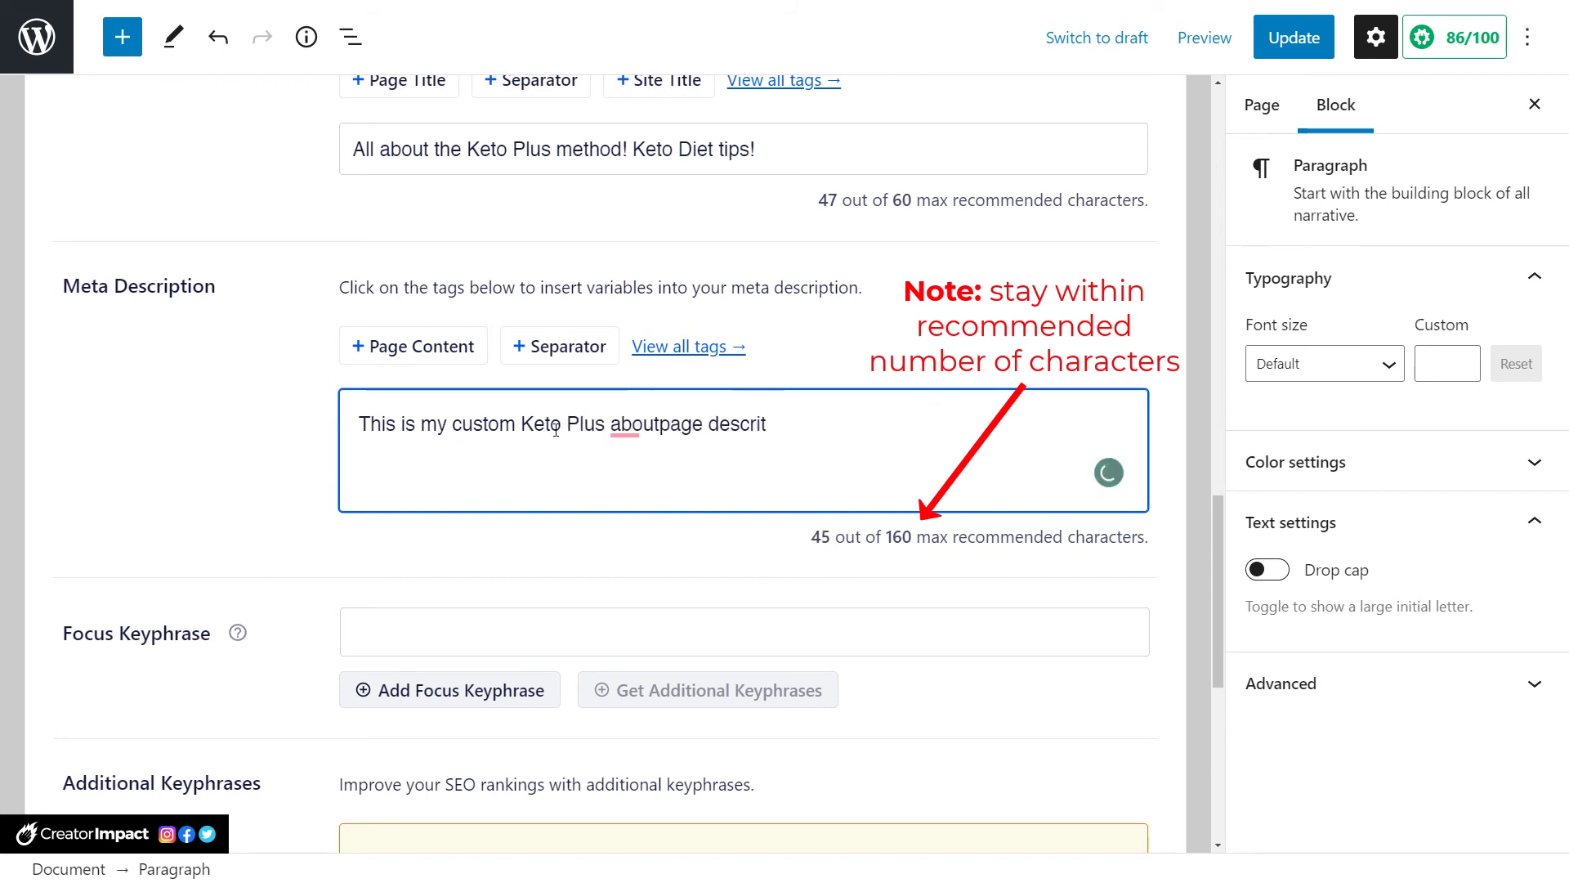
type("tion")
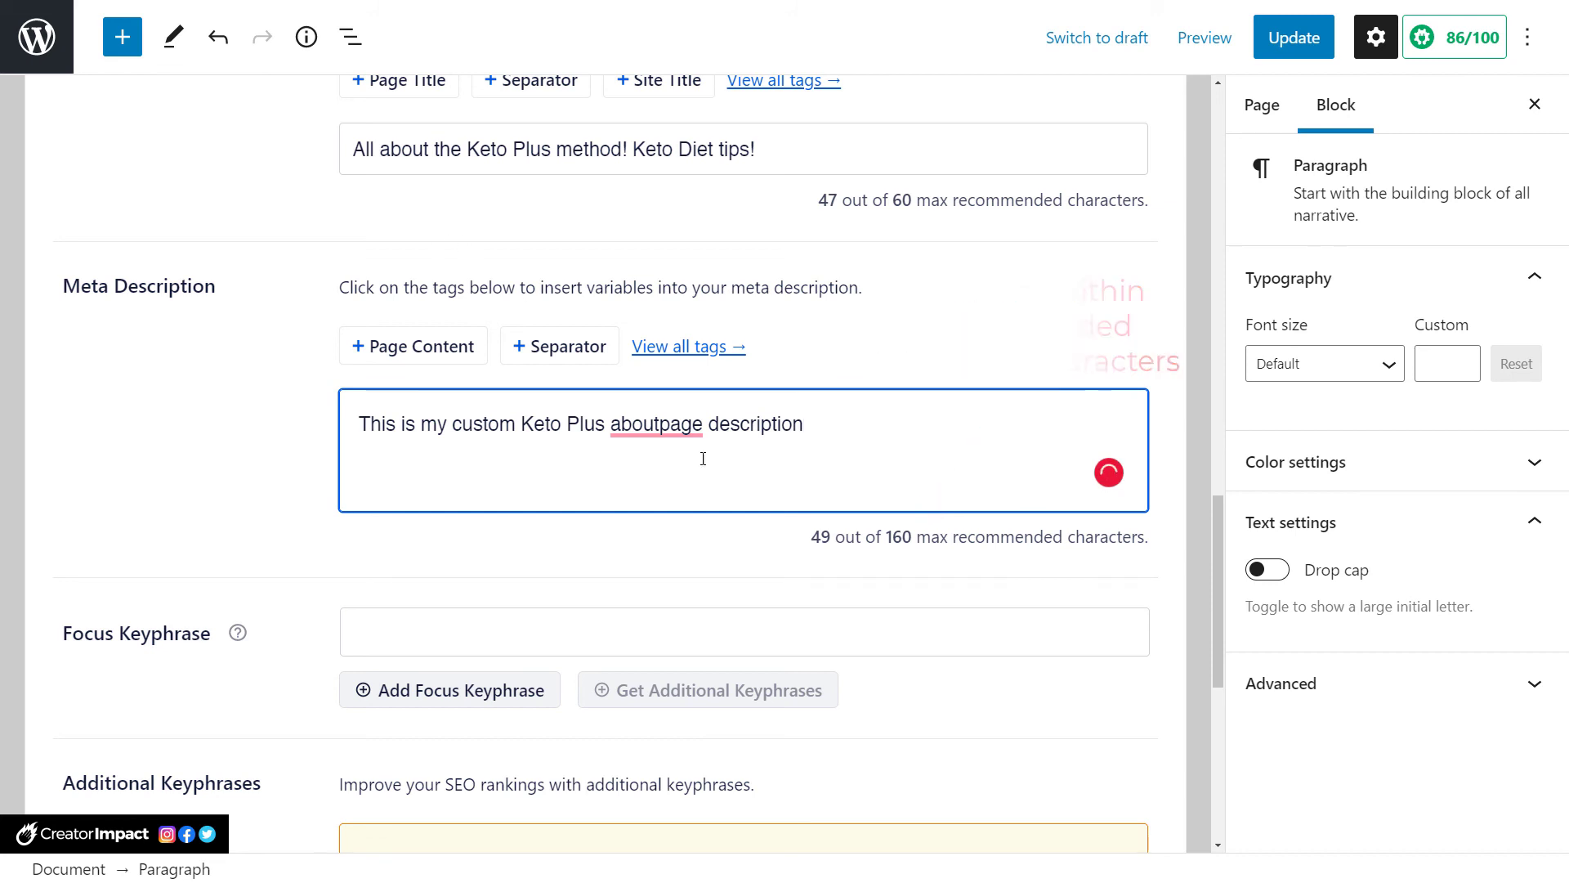
Replace the meta description with "Learn about the Keto Plus Method and how we make the Keto Diet extremely effective with simple concepts and foods.".
left_click_drag(832, 427, 341, 419)
type("Le")
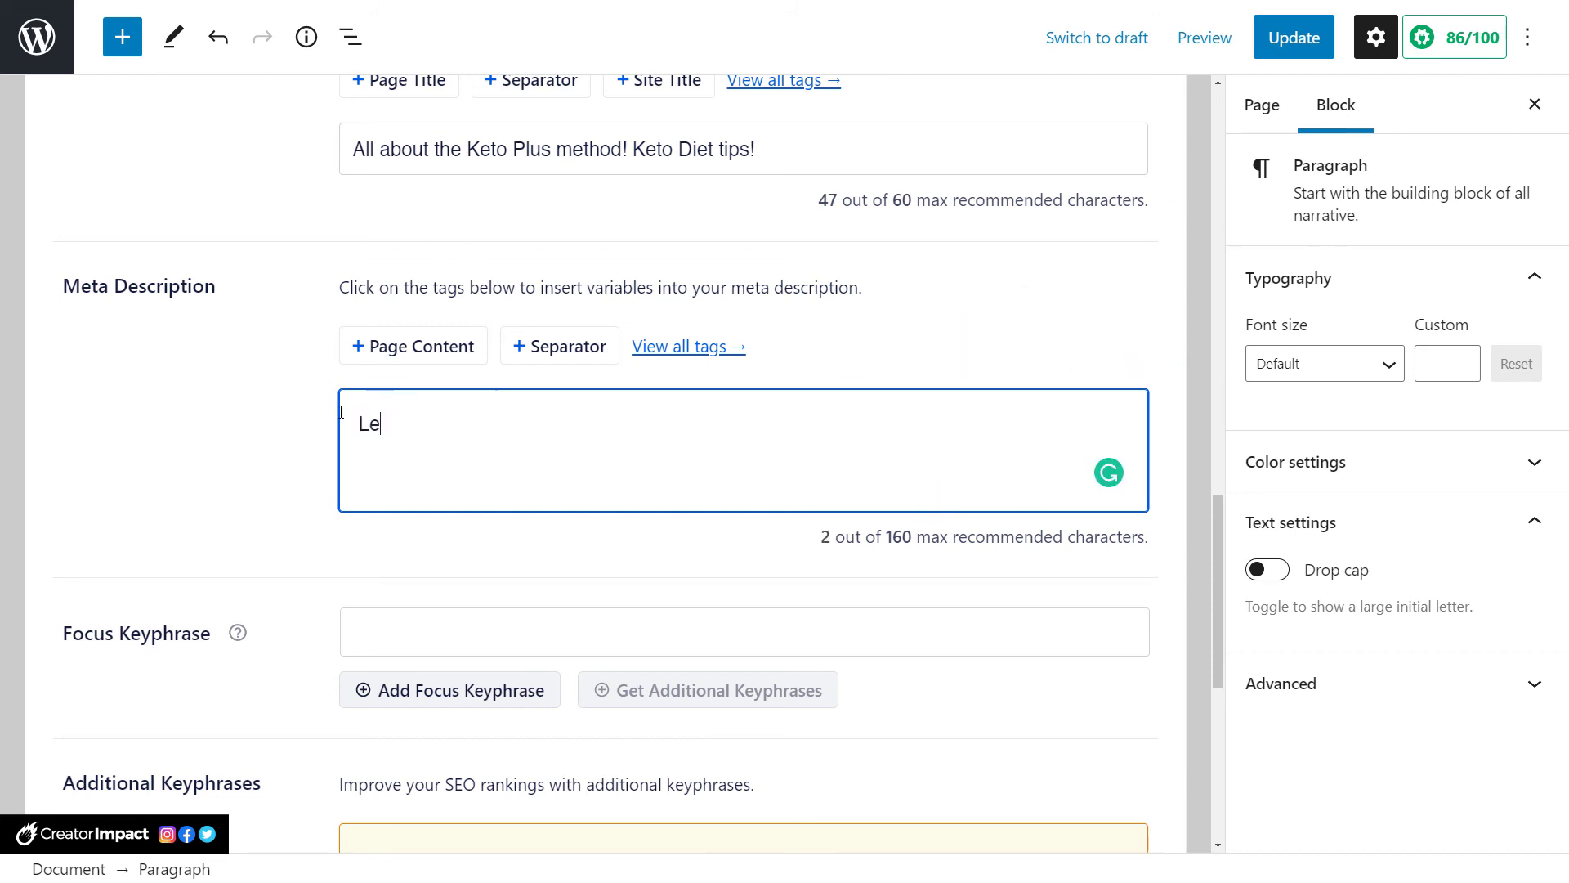
type("arn about the Keto ")
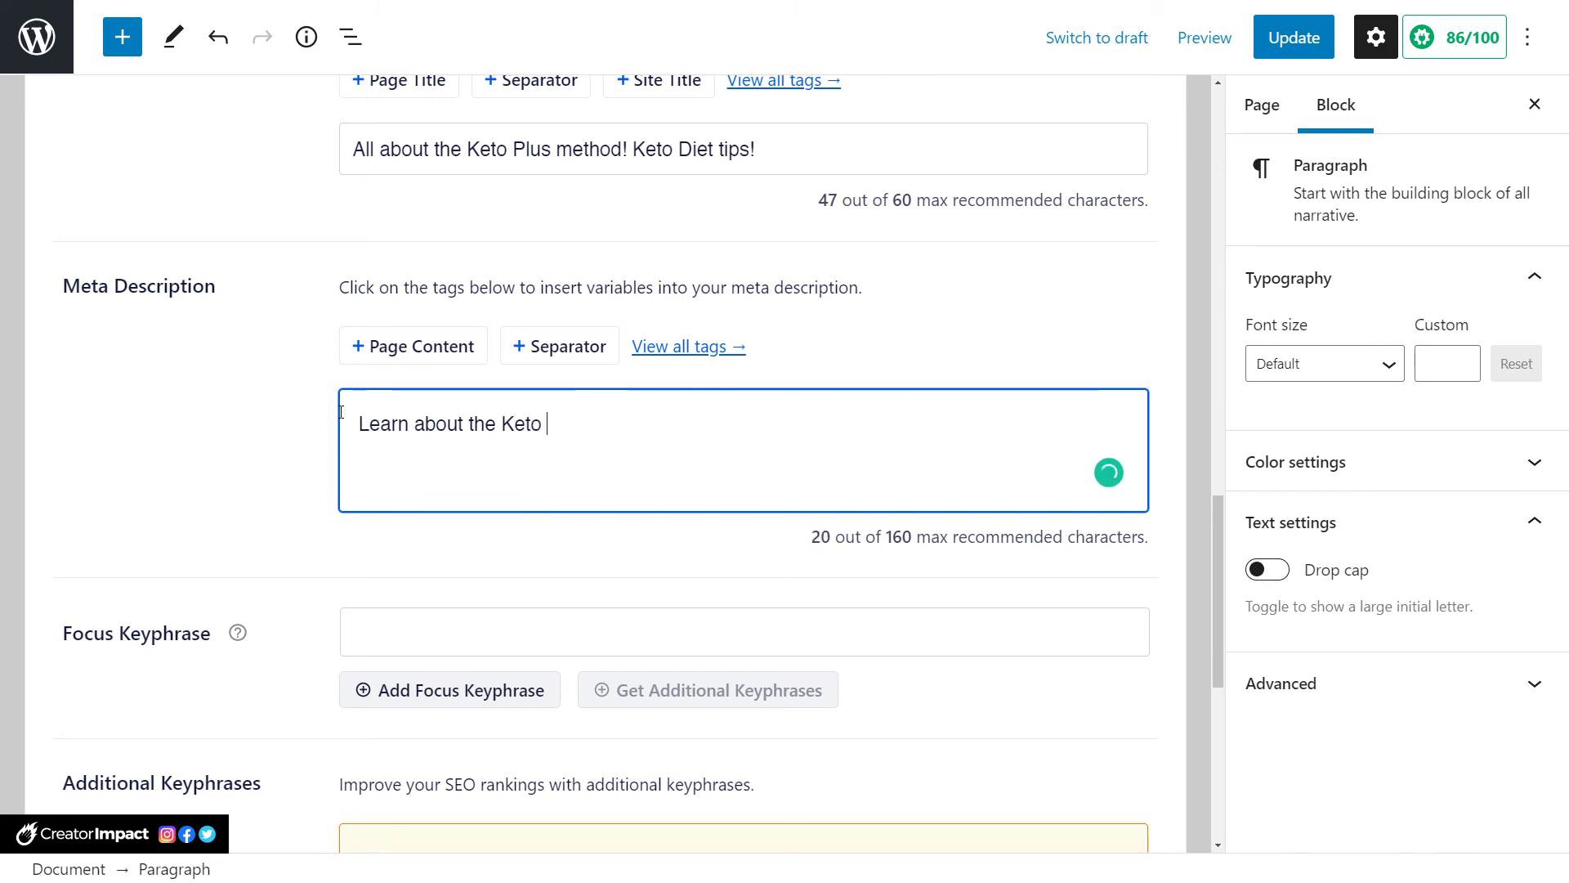
type("Plus Method and")
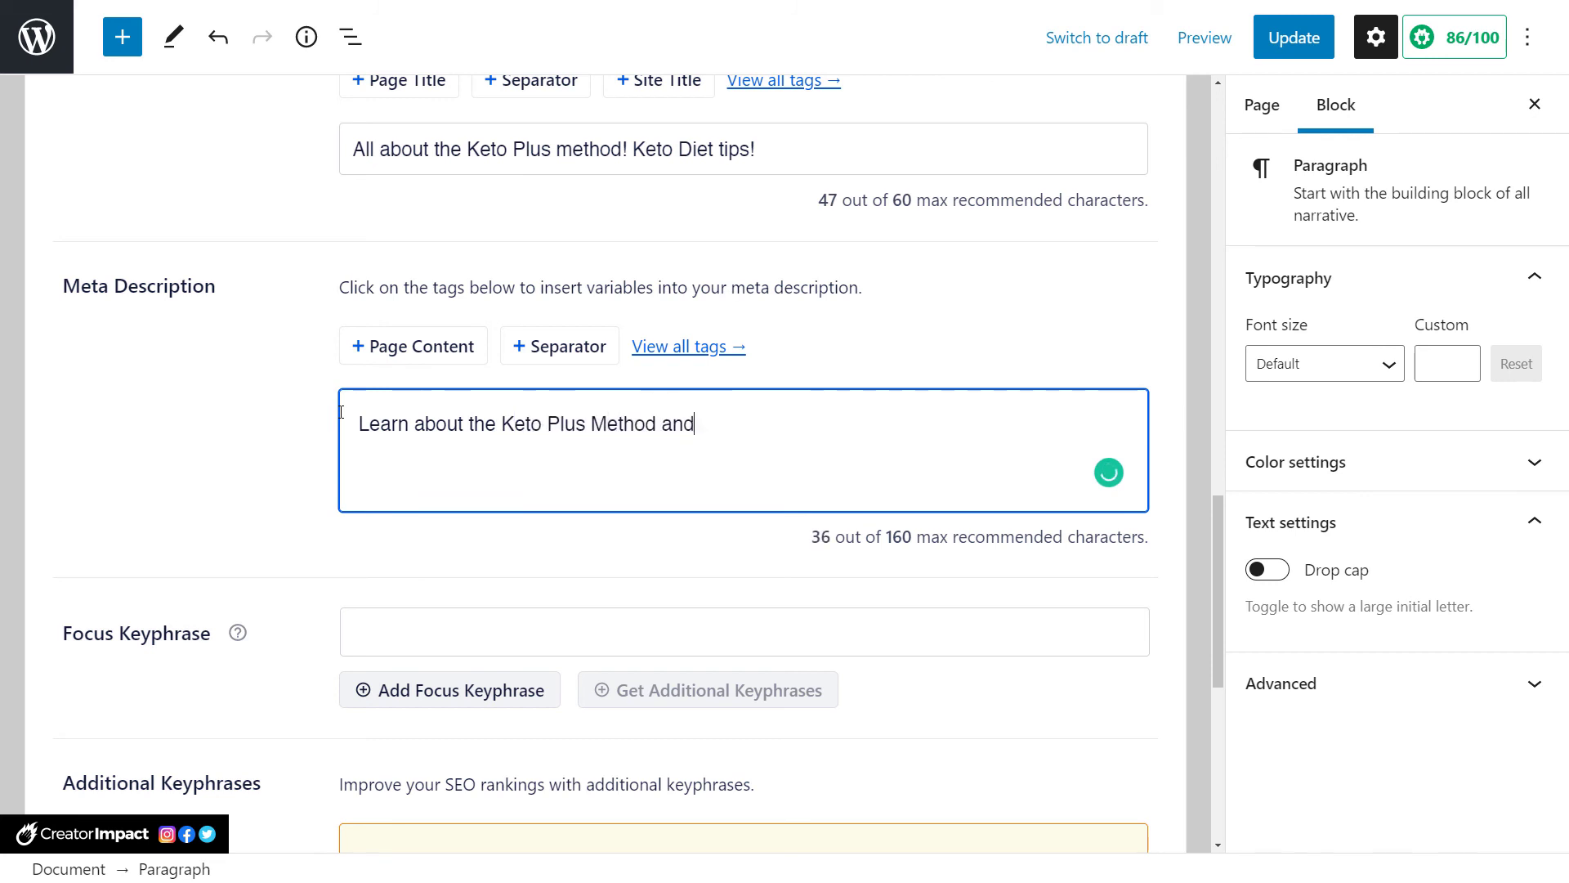
type(" how we make the K")
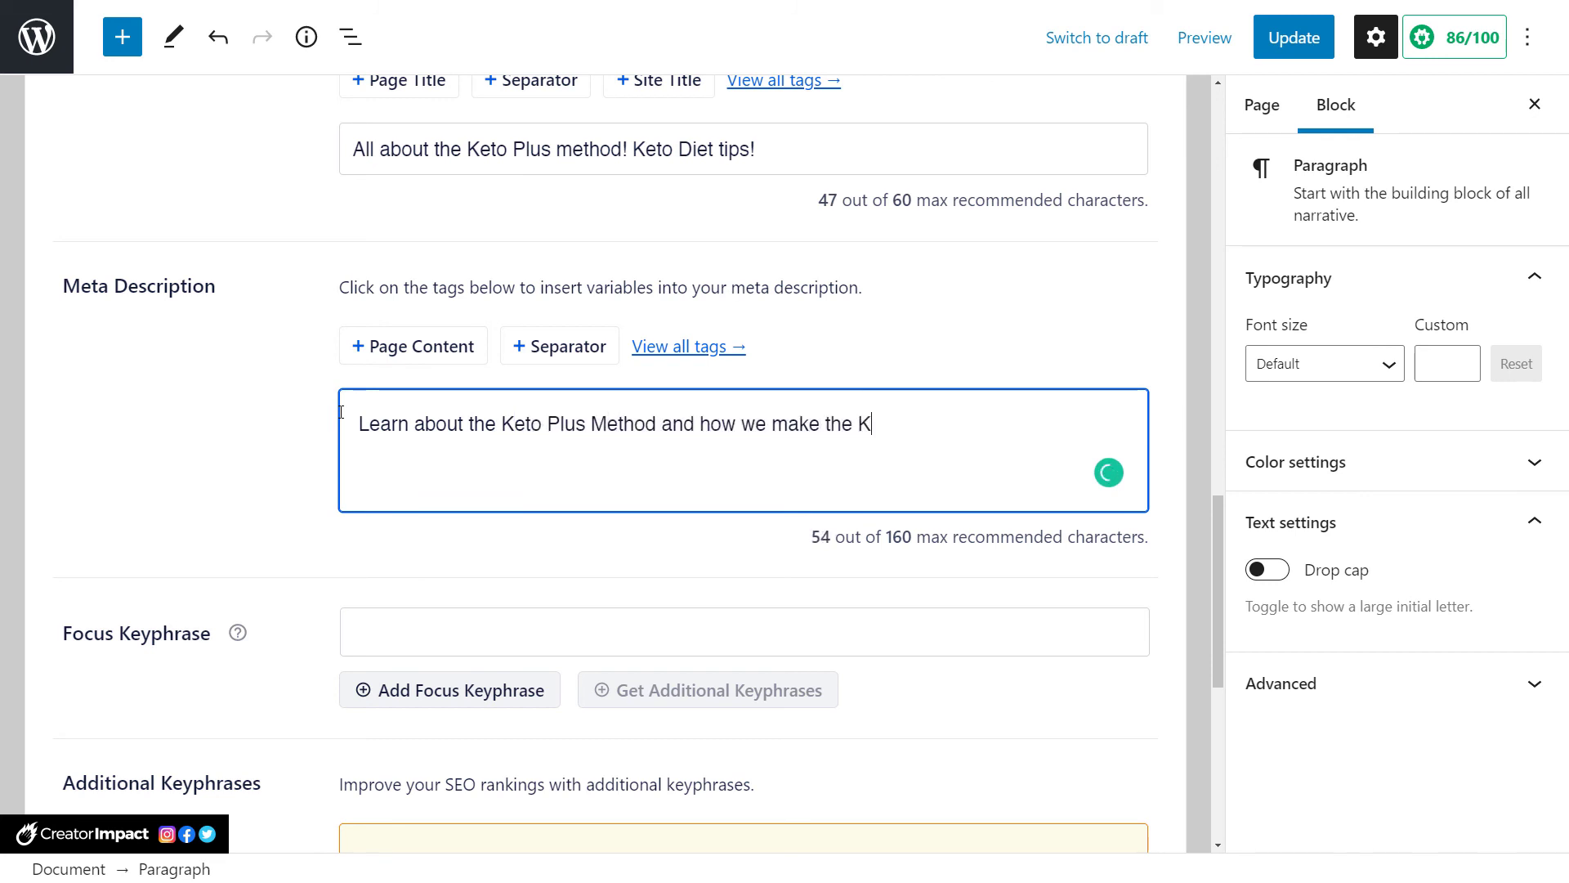
type("eto Diet ext")
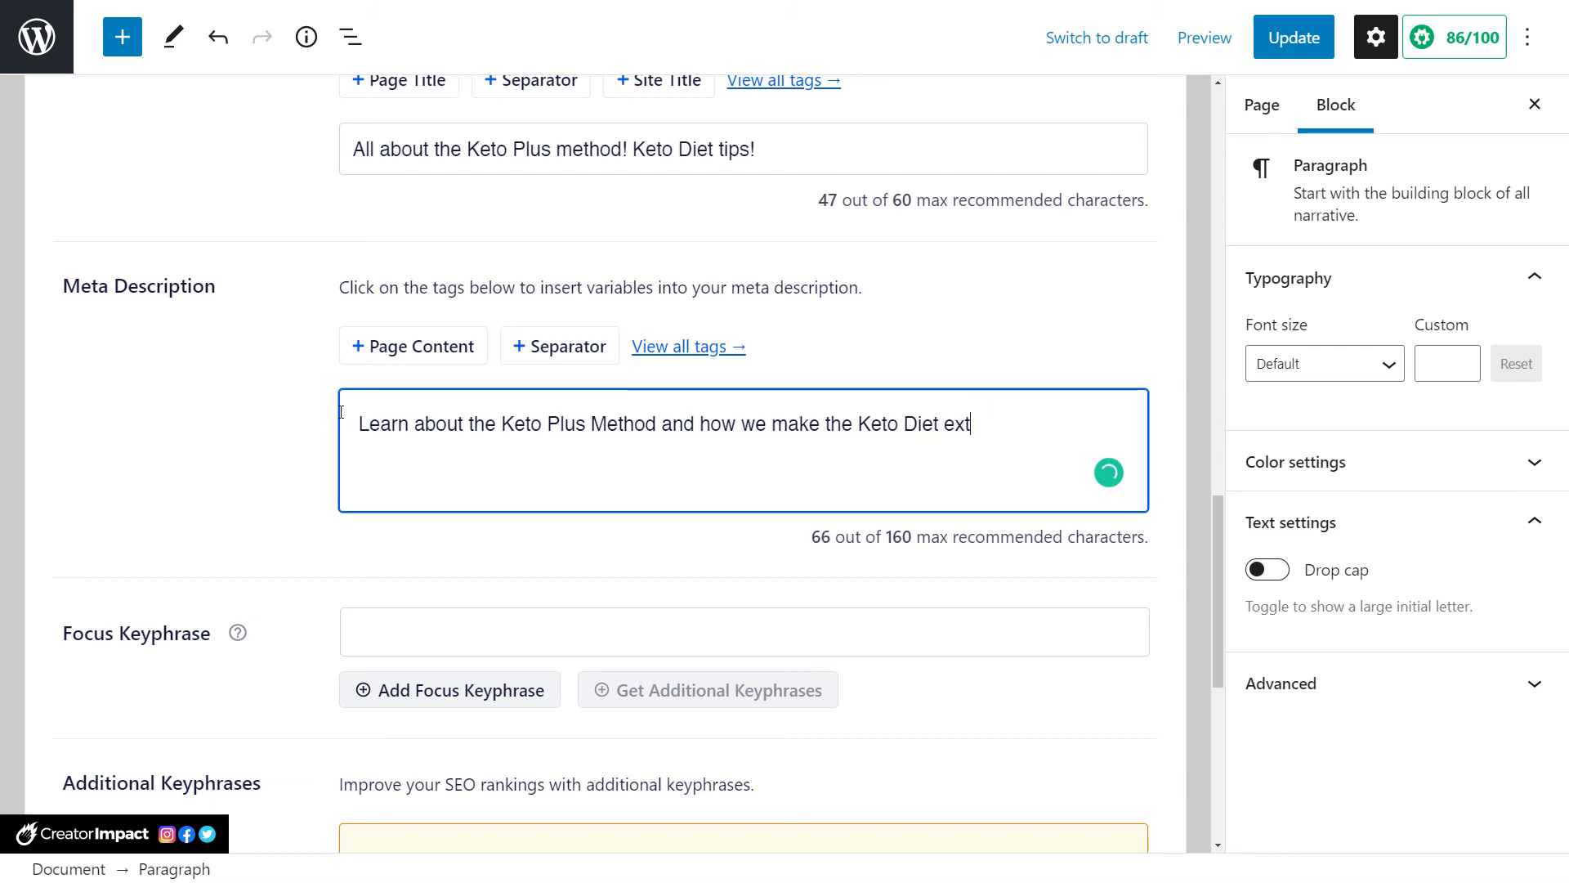
type("remely effec")
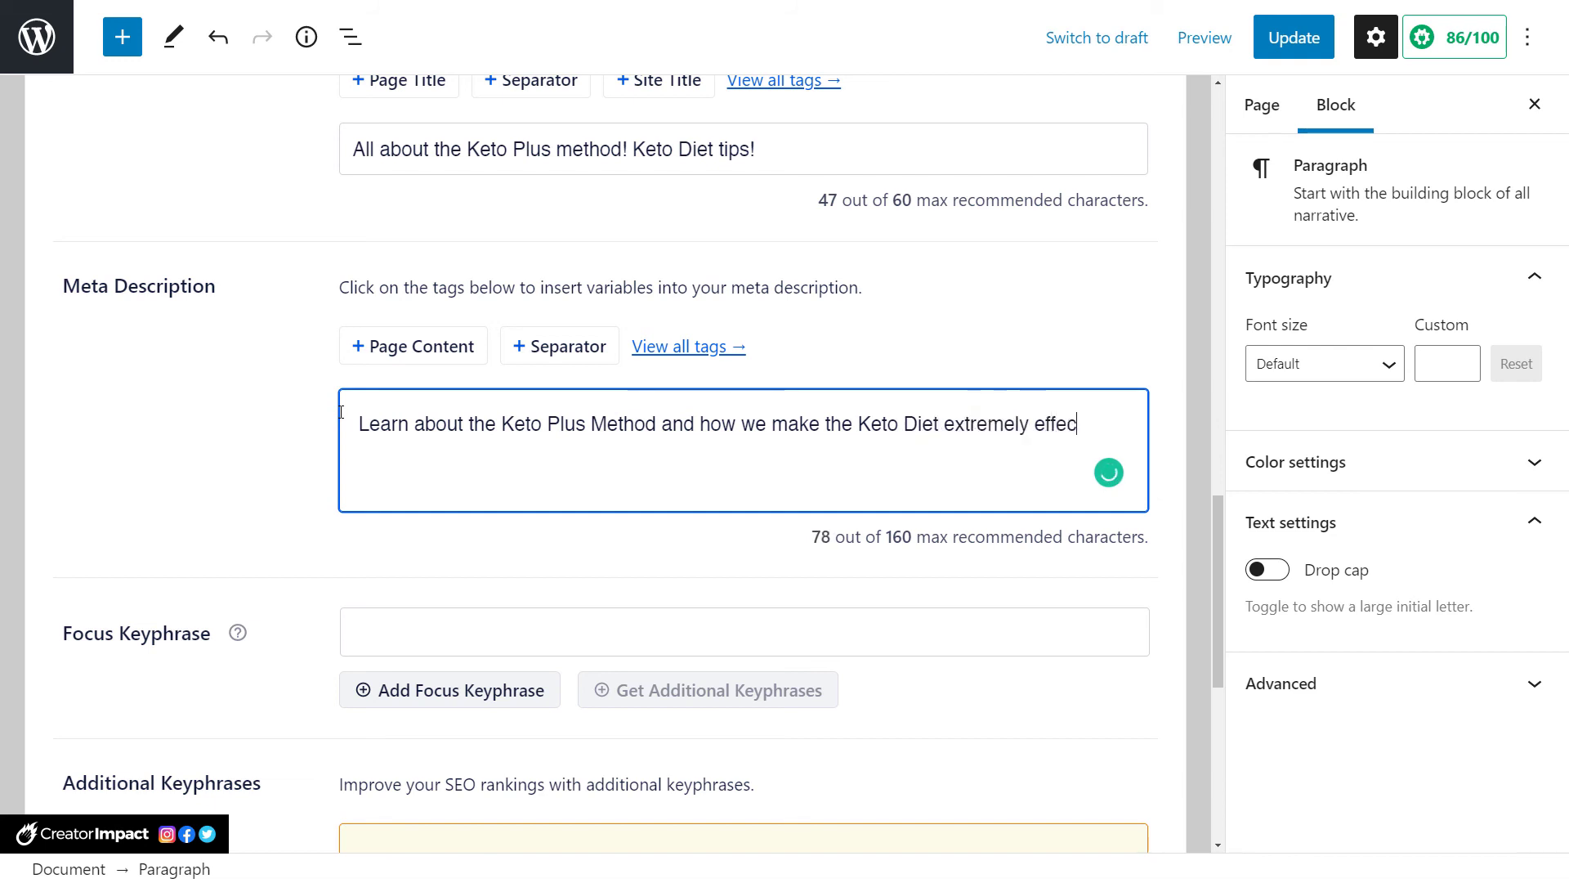
type("tive with simple conc")
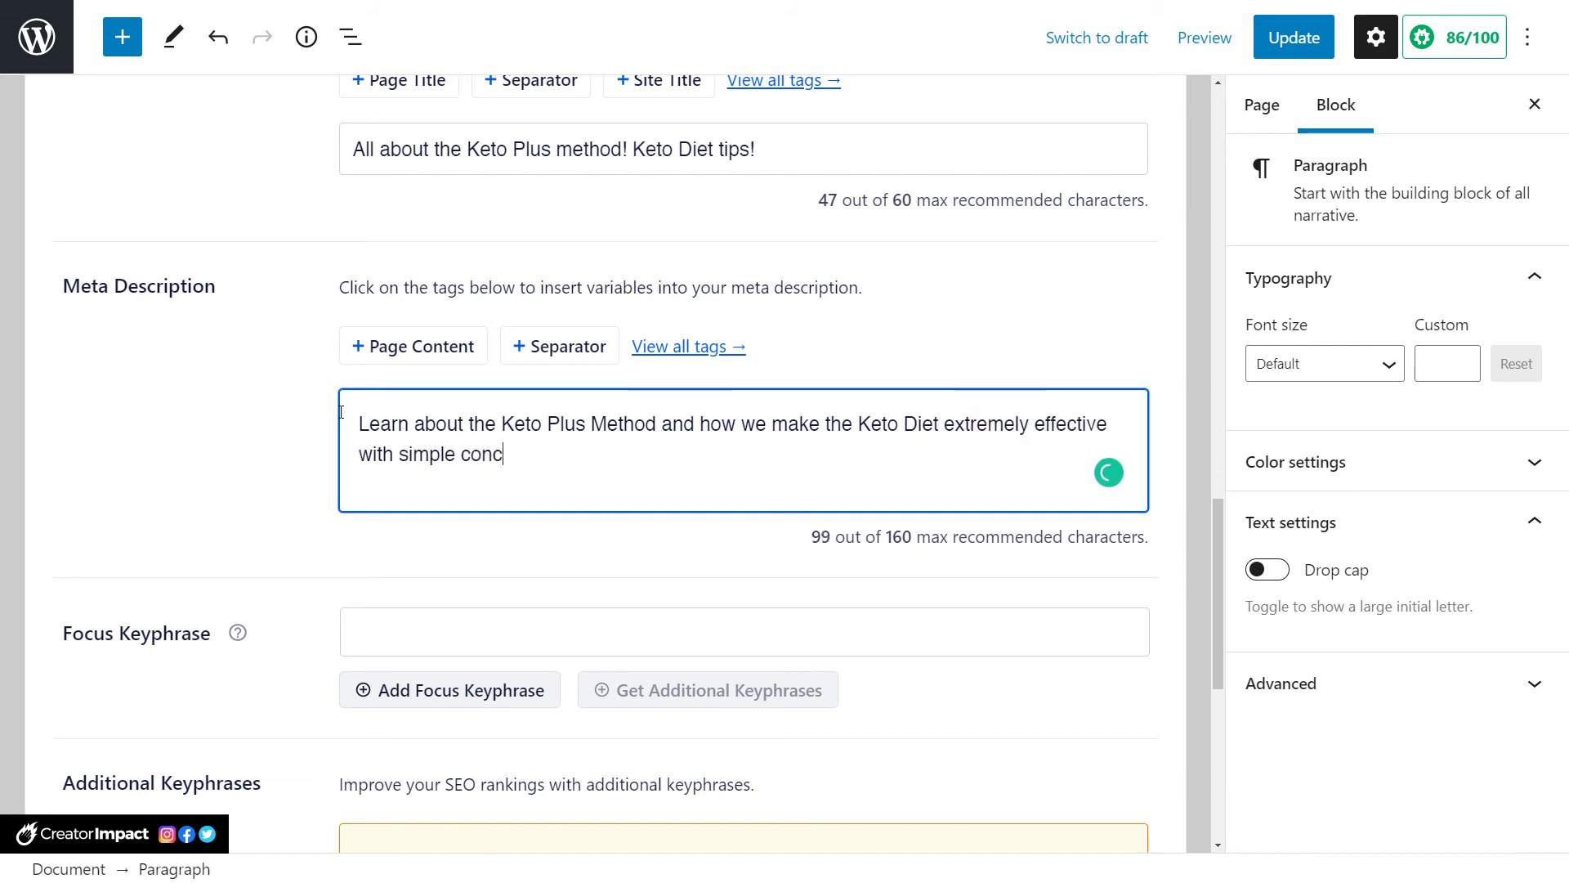
type("epts and fods.")
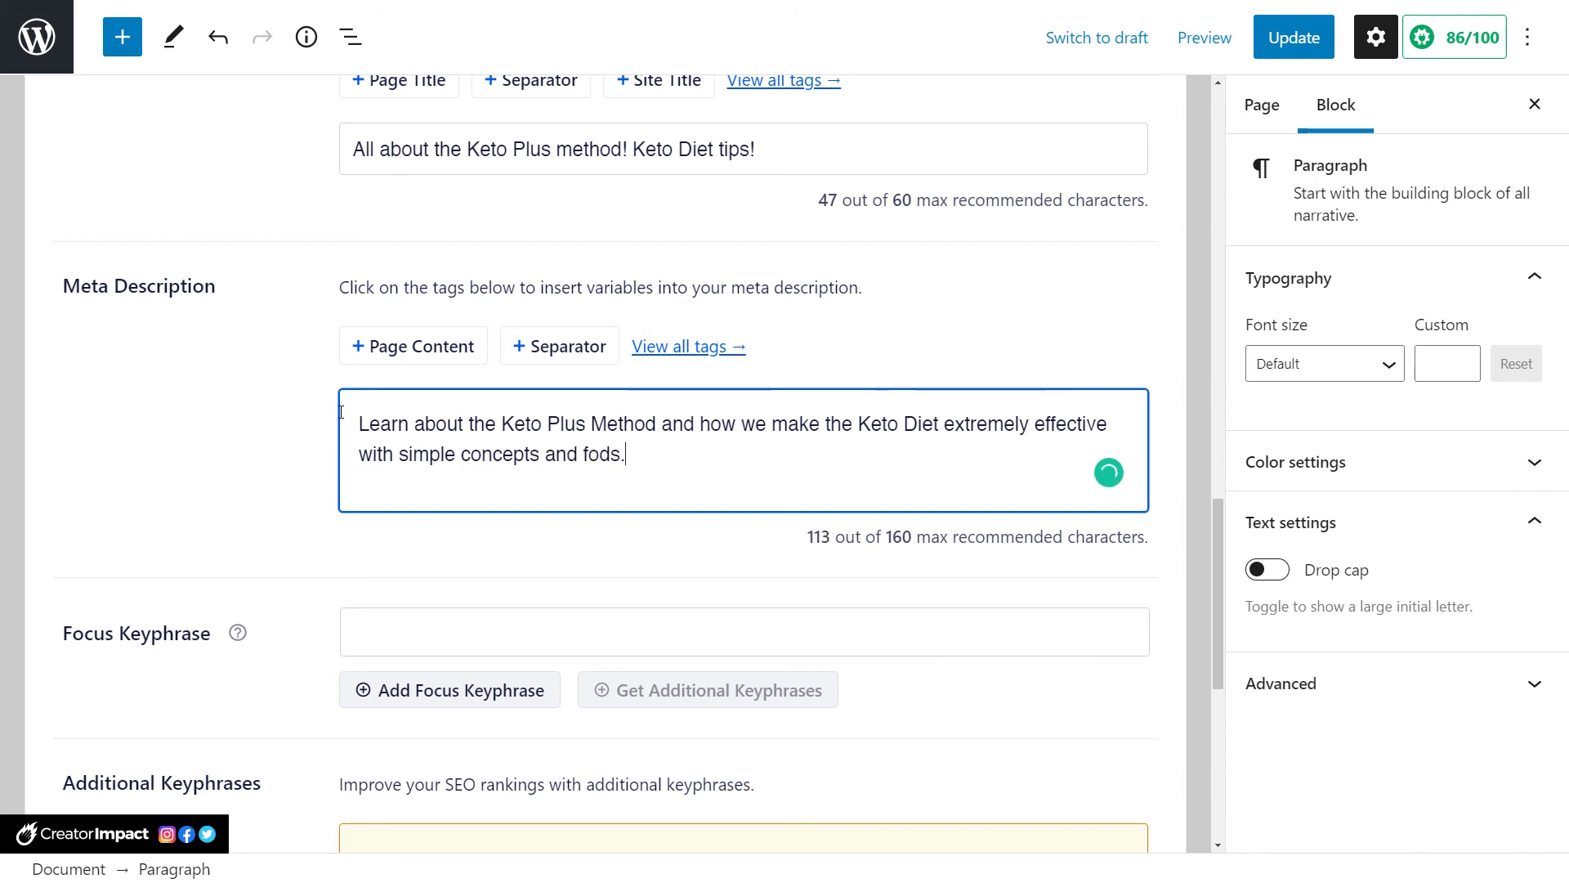
left_click(599, 454)
type("o")
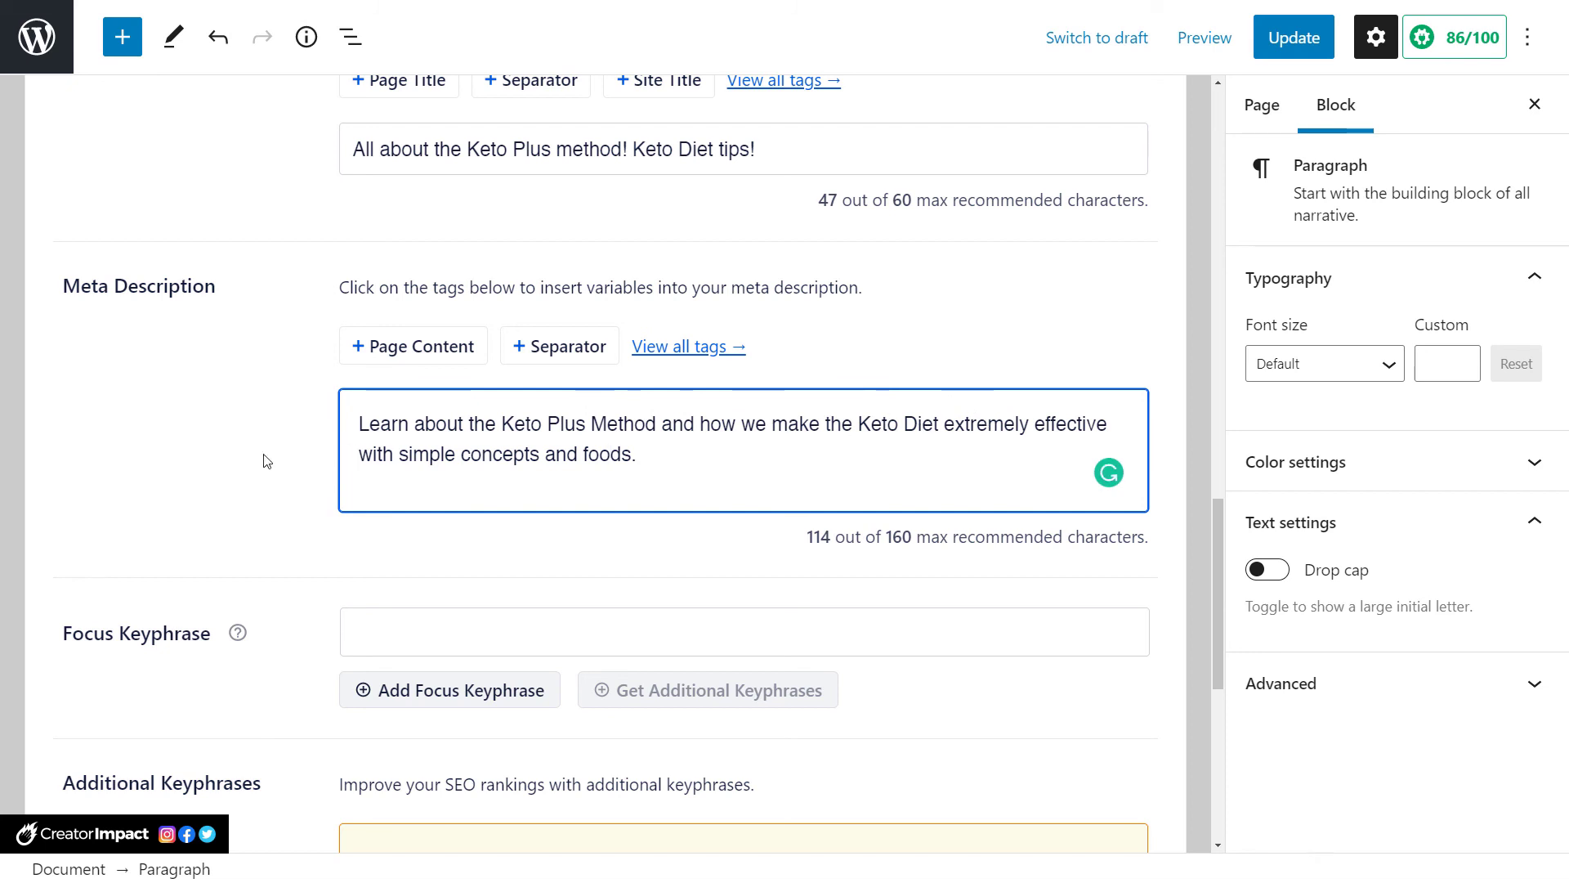
Add "keto diet" as the About Us page's focus keyphrase.
scroll(264, 460, "down", 3)
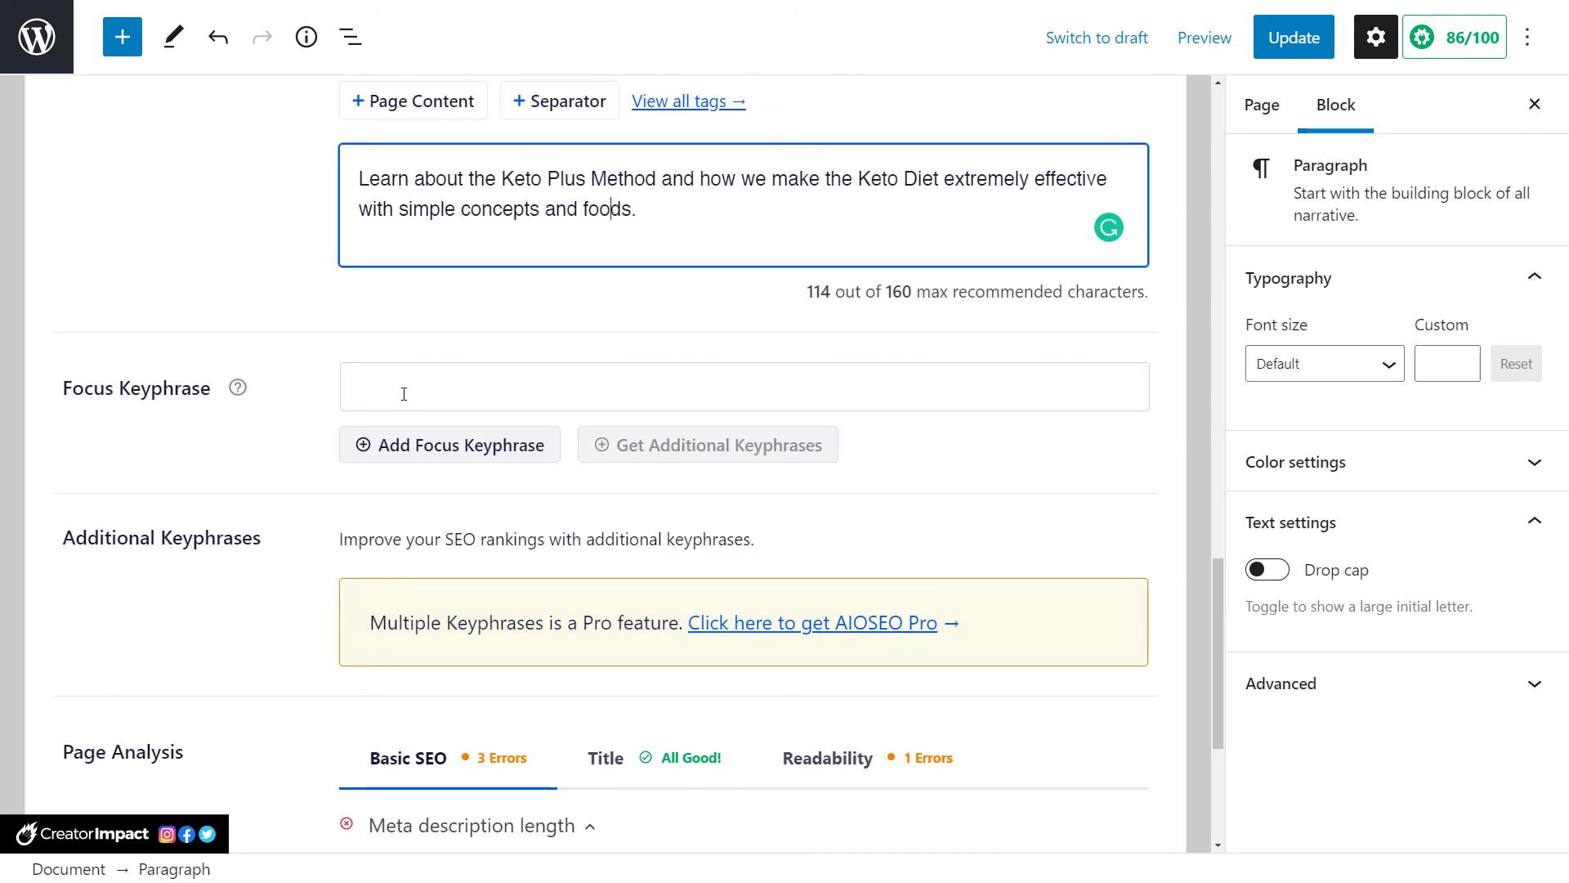
left_click(402, 386)
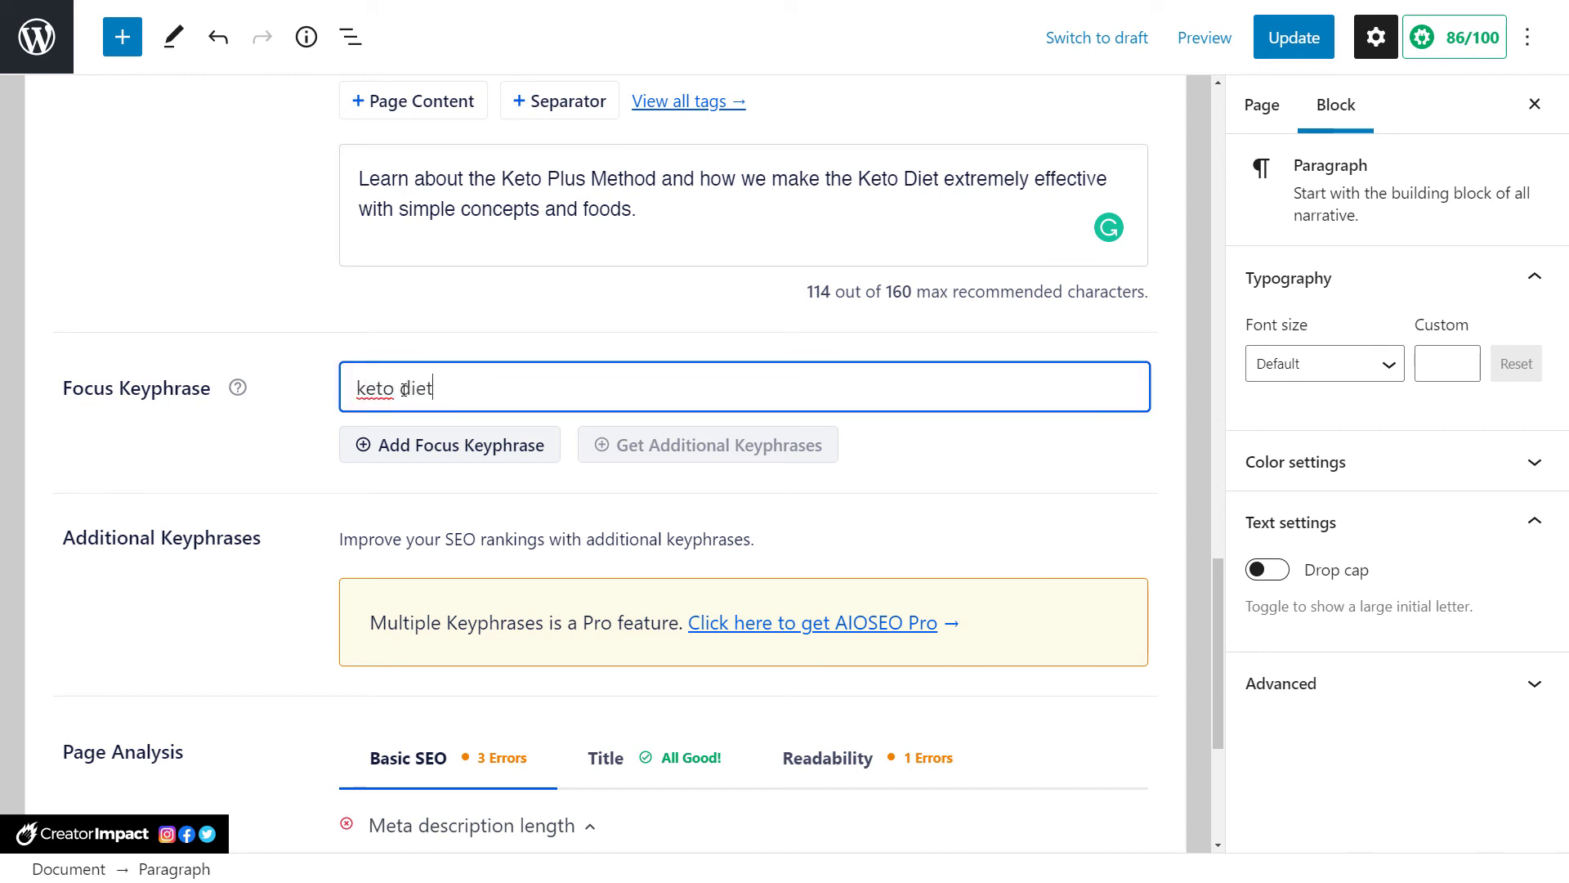
type("keto diet")
left_click(483, 445)
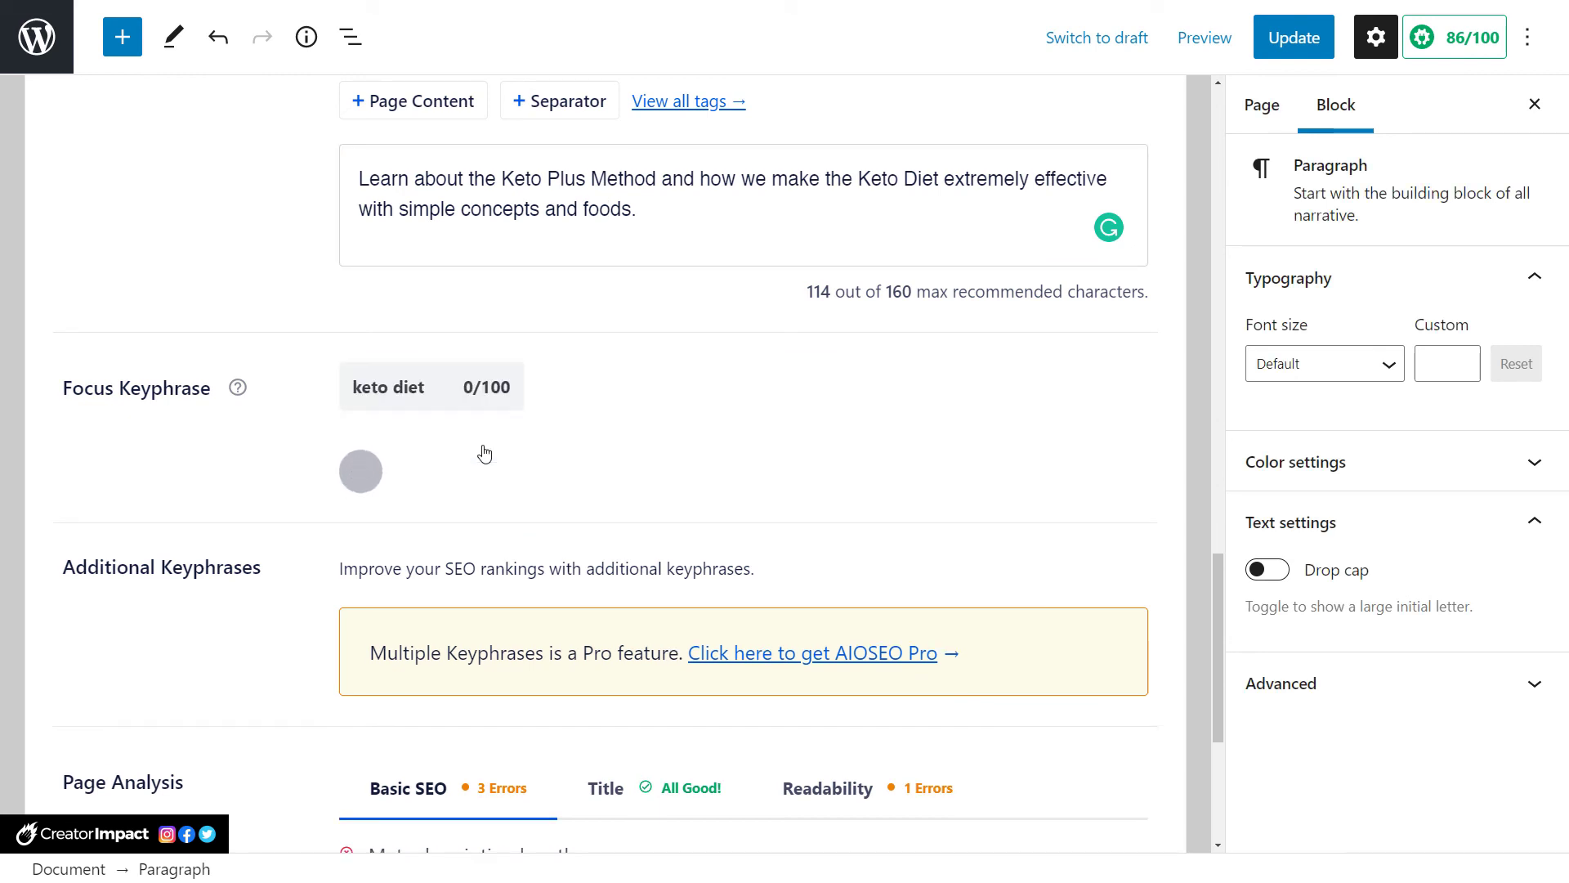
Review the focus keyphrase checklist for "keto diet", including the SEO title, meta description, URL, introduction and image alt attribute checks.
mouse_move(474, 396)
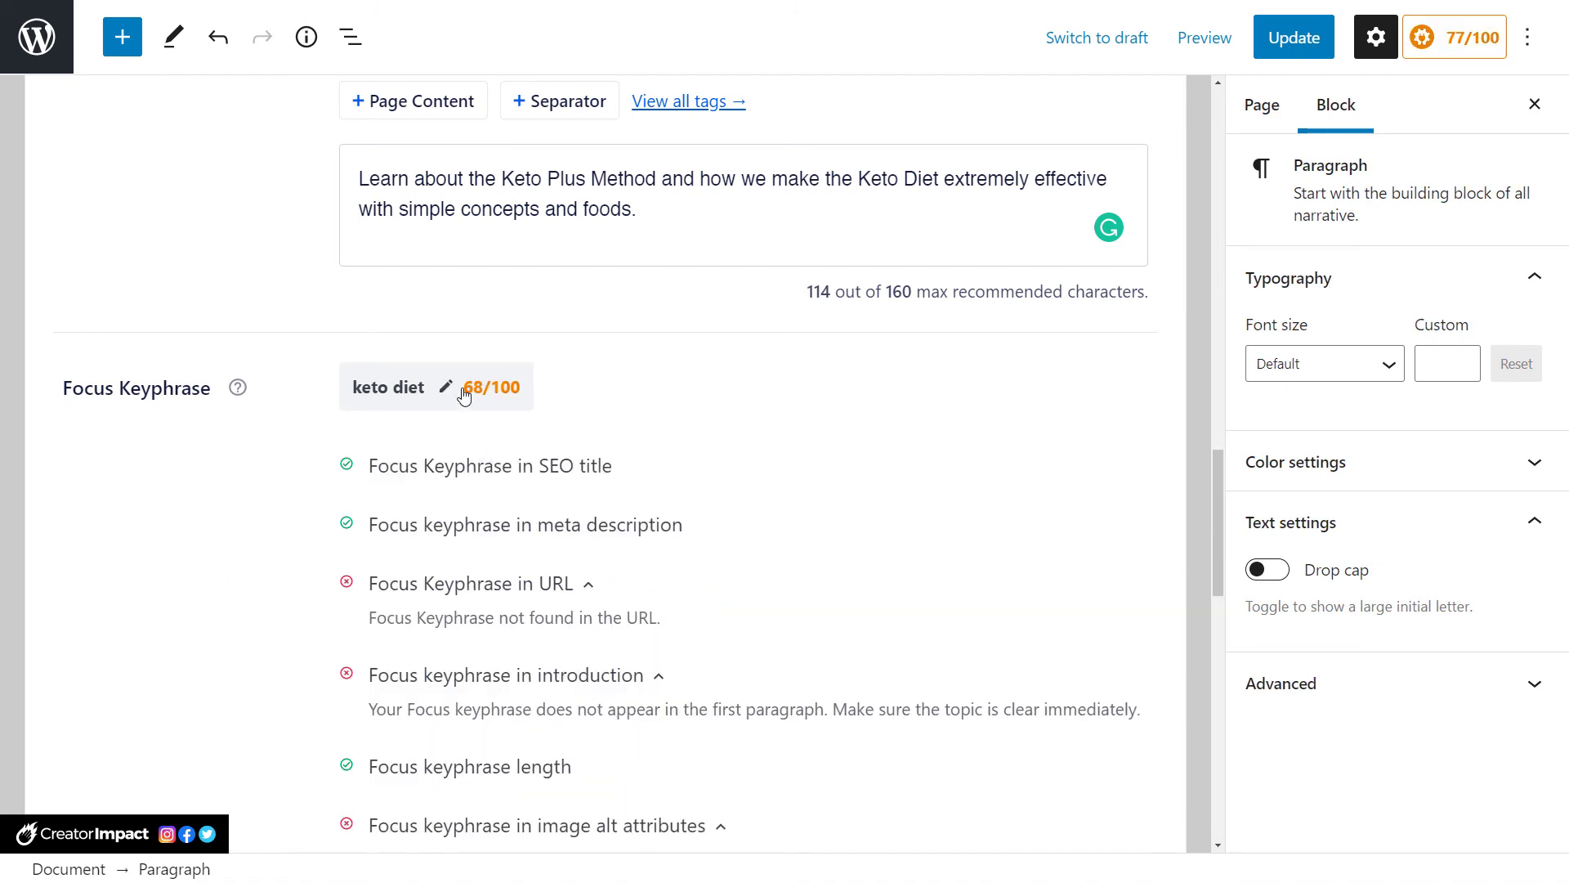
scroll(516, 393, "down", 2)
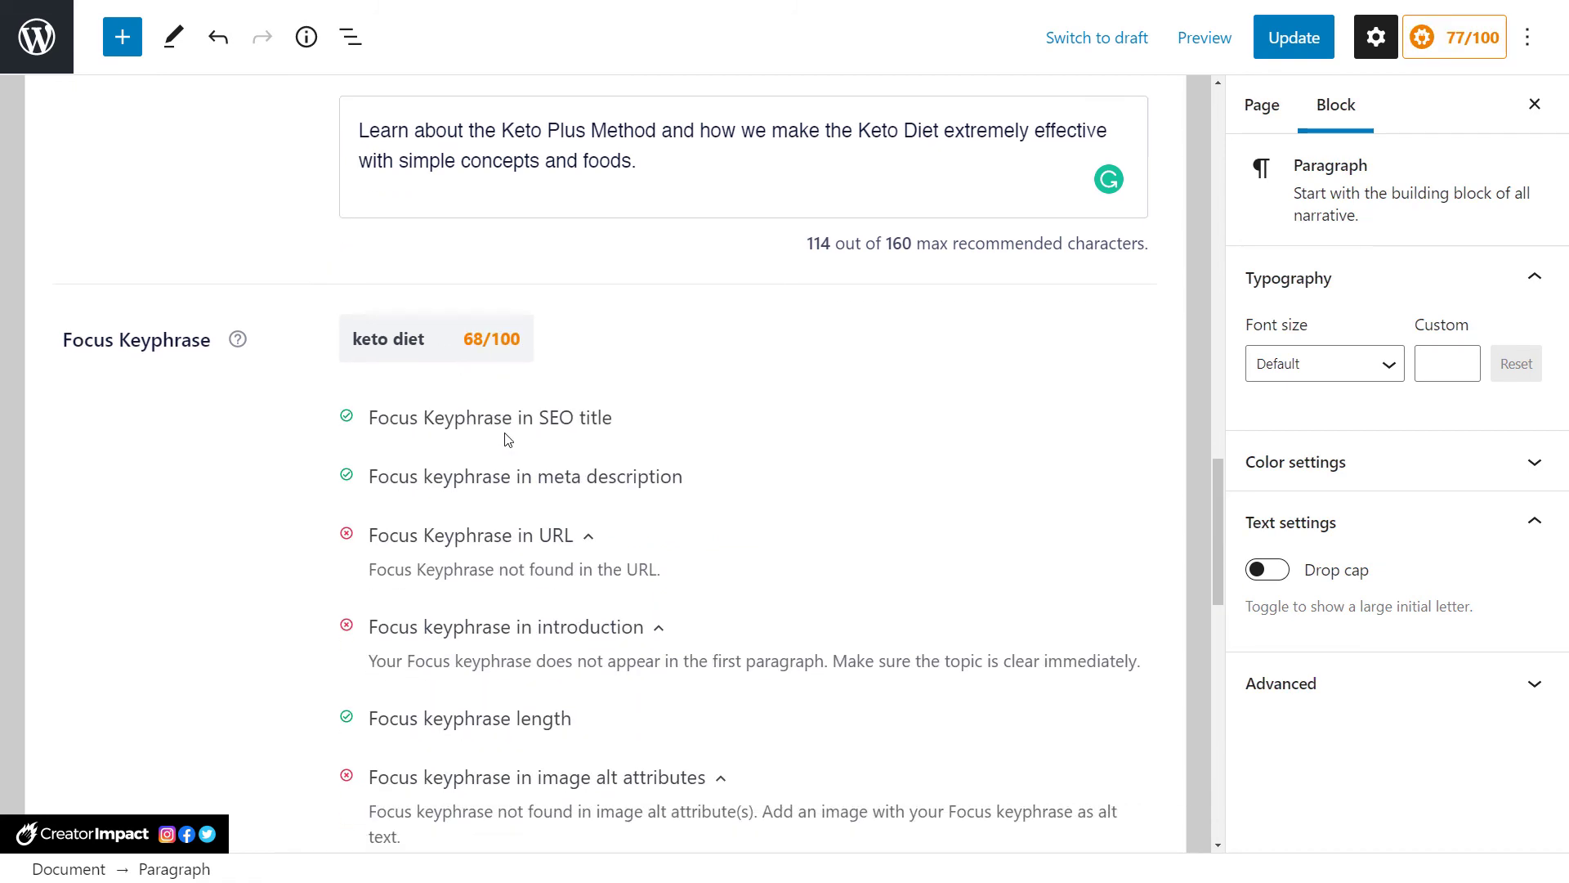
left_click_drag(379, 304, 603, 304)
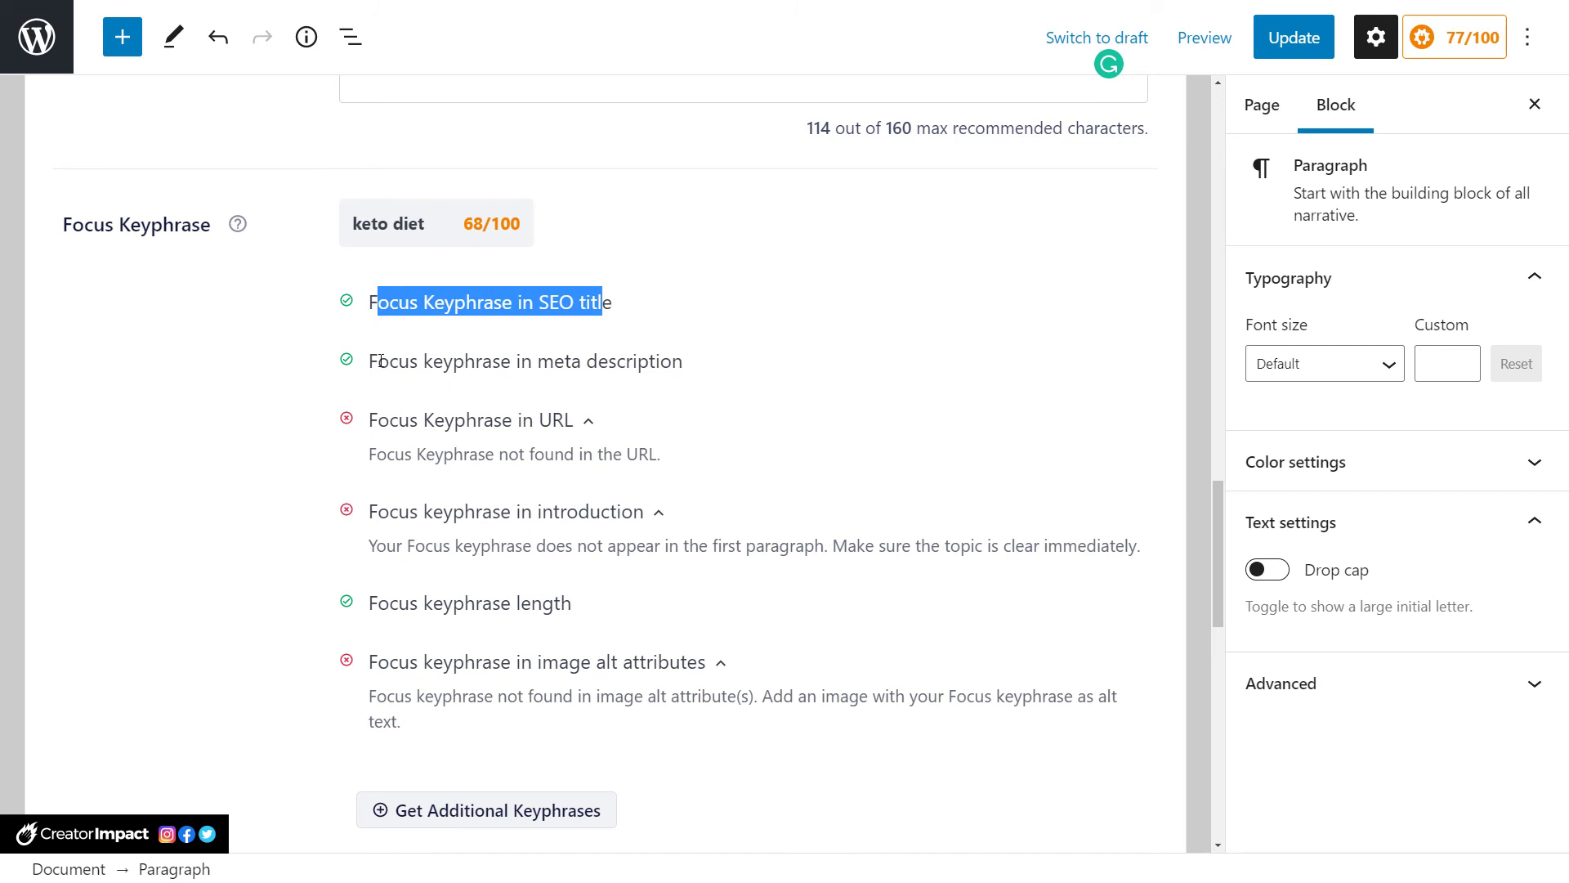
left_click_drag(380, 360, 713, 364)
left_click(404, 426)
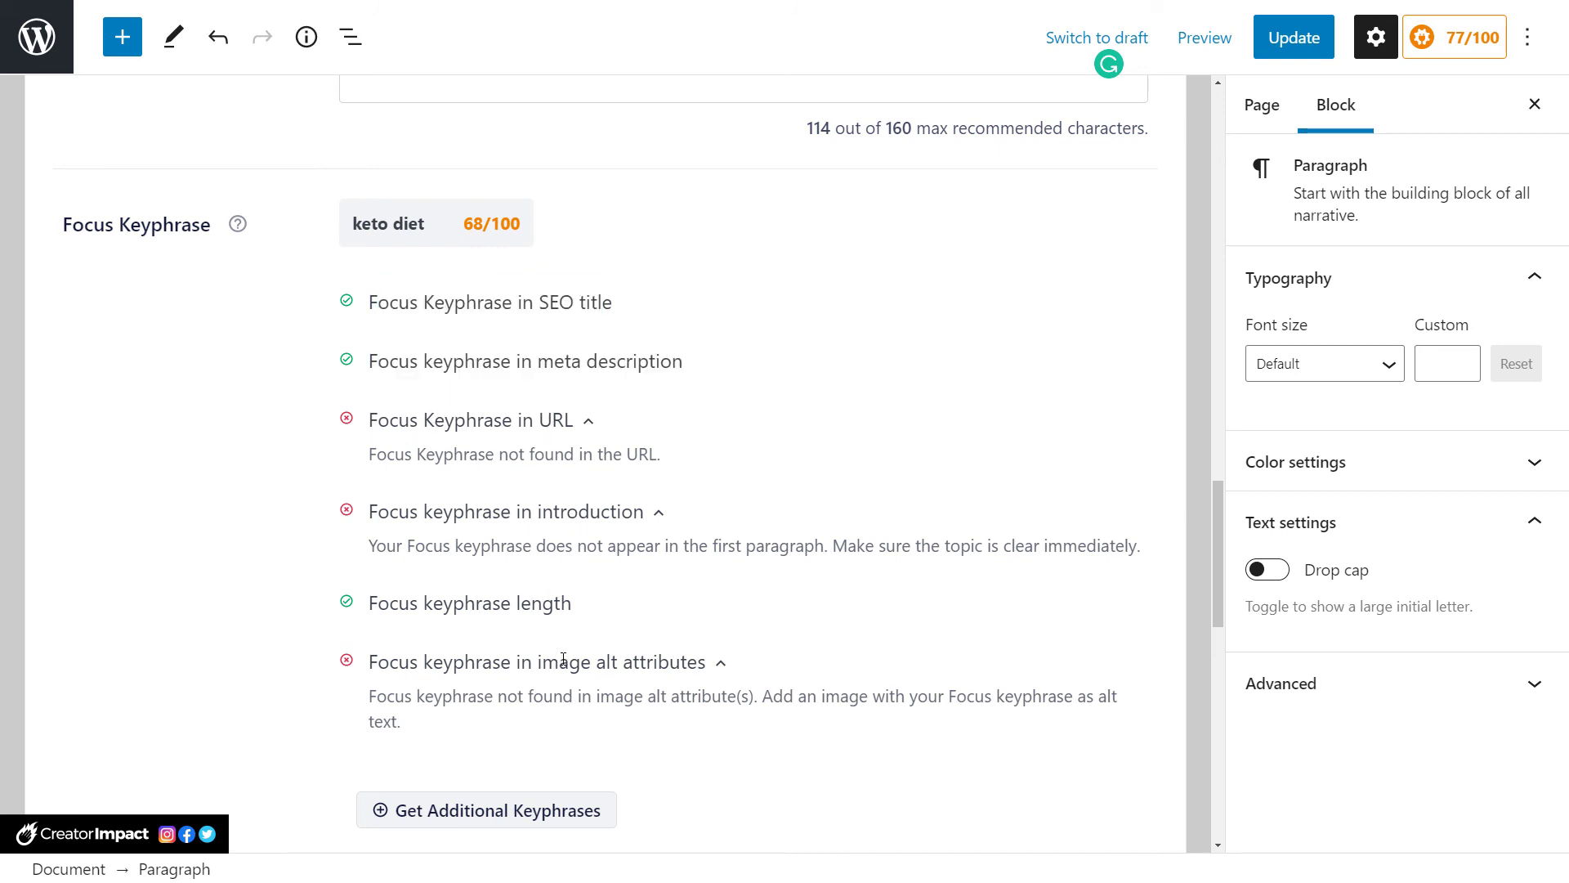
scroll(594, 617, "down", 2)
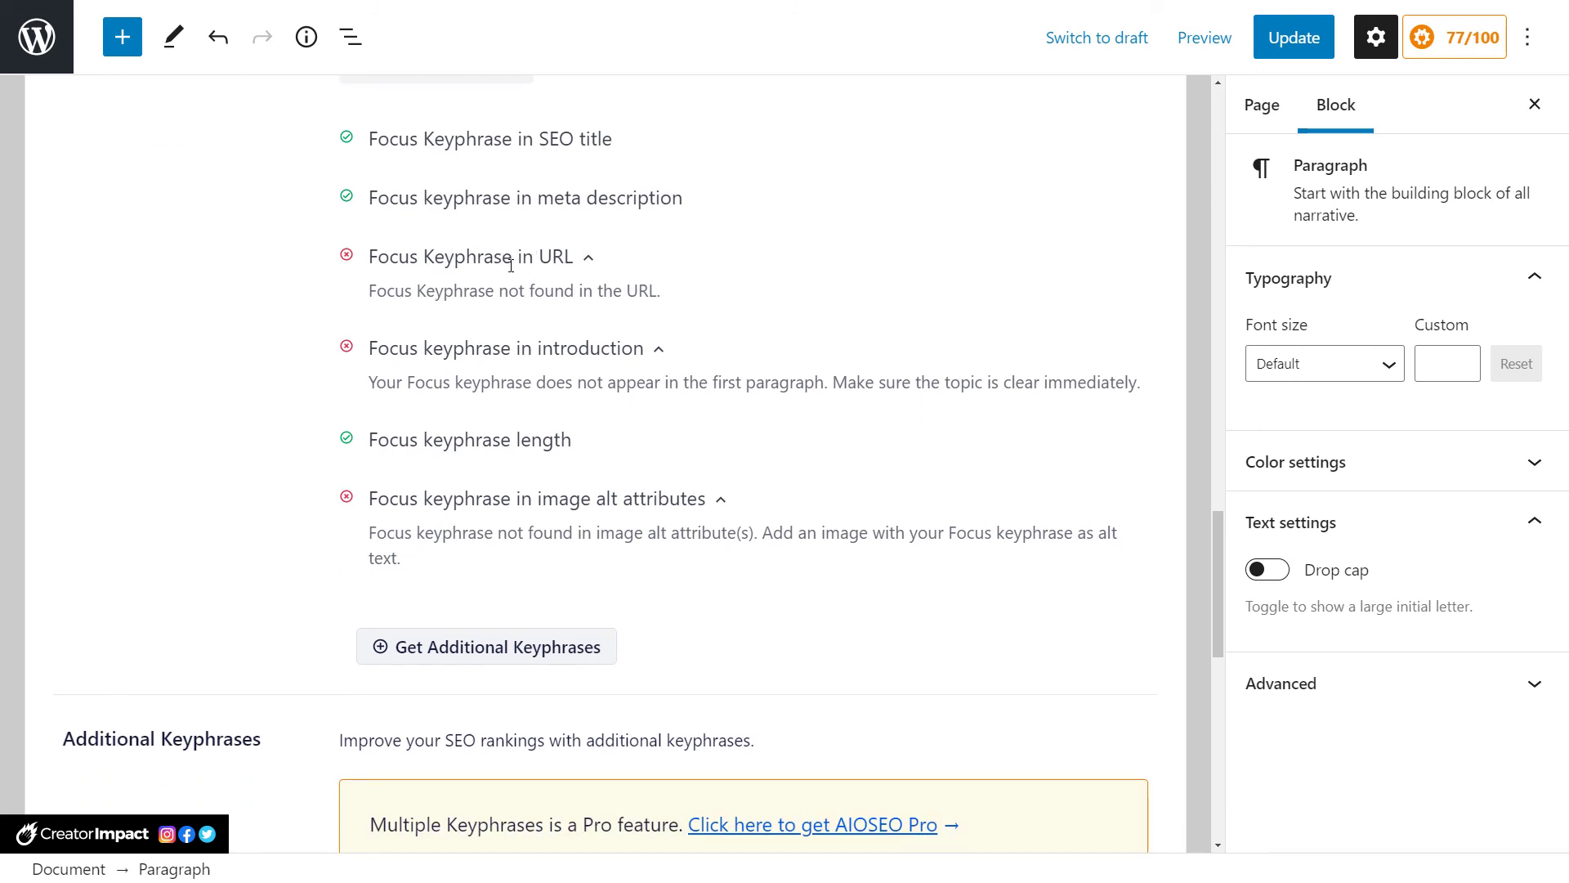
Change the About Us page's permalink slug to "about-us-keto-diet".
left_click(1257, 105)
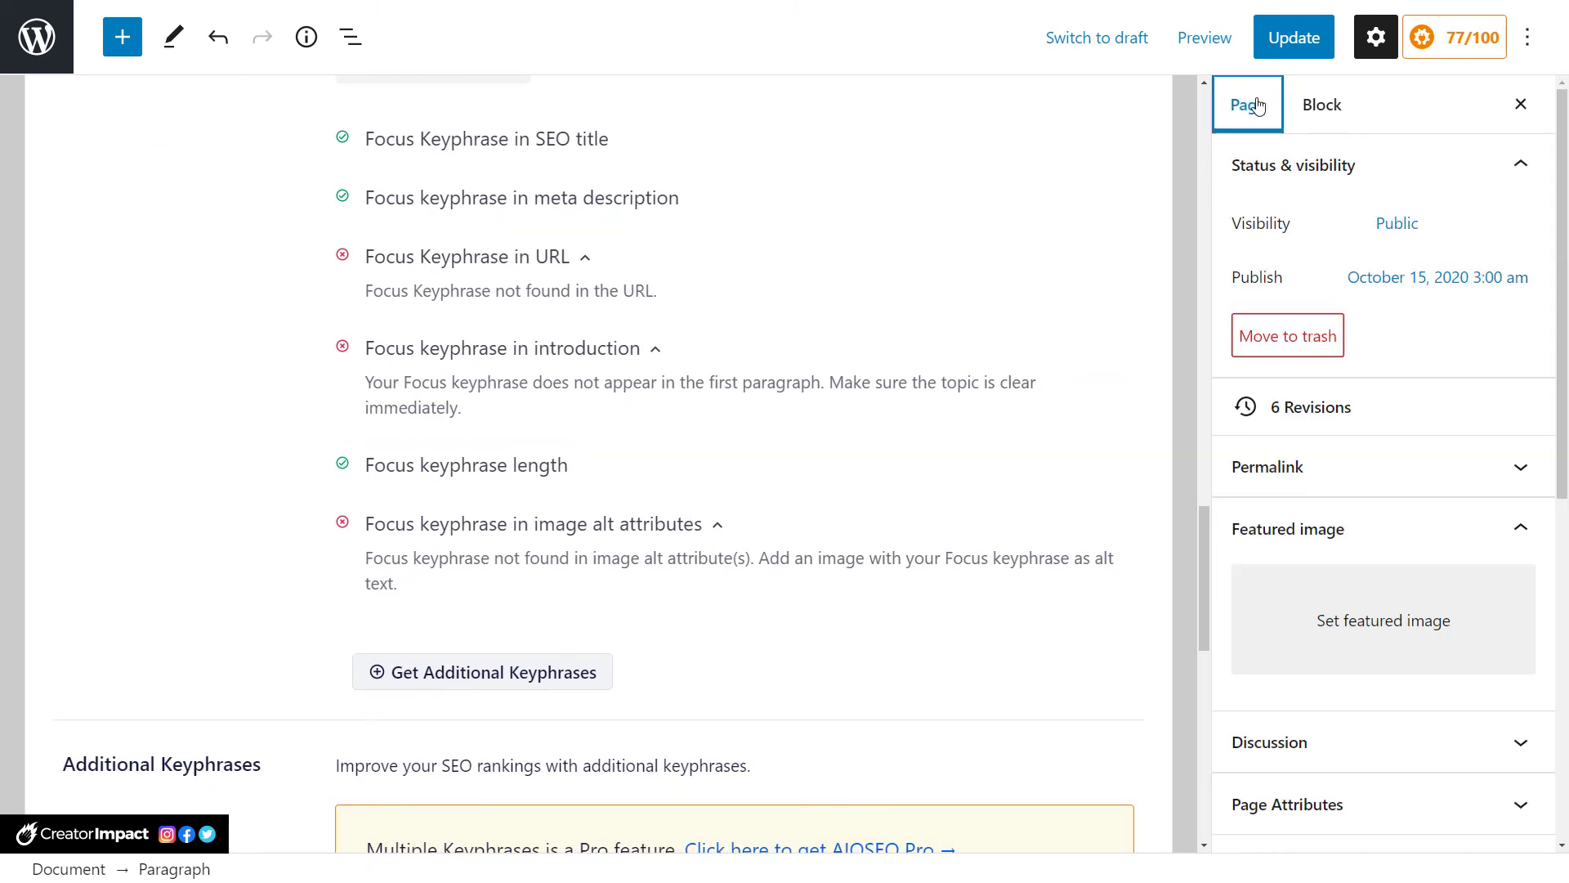
left_click(1334, 472)
left_click(1326, 553)
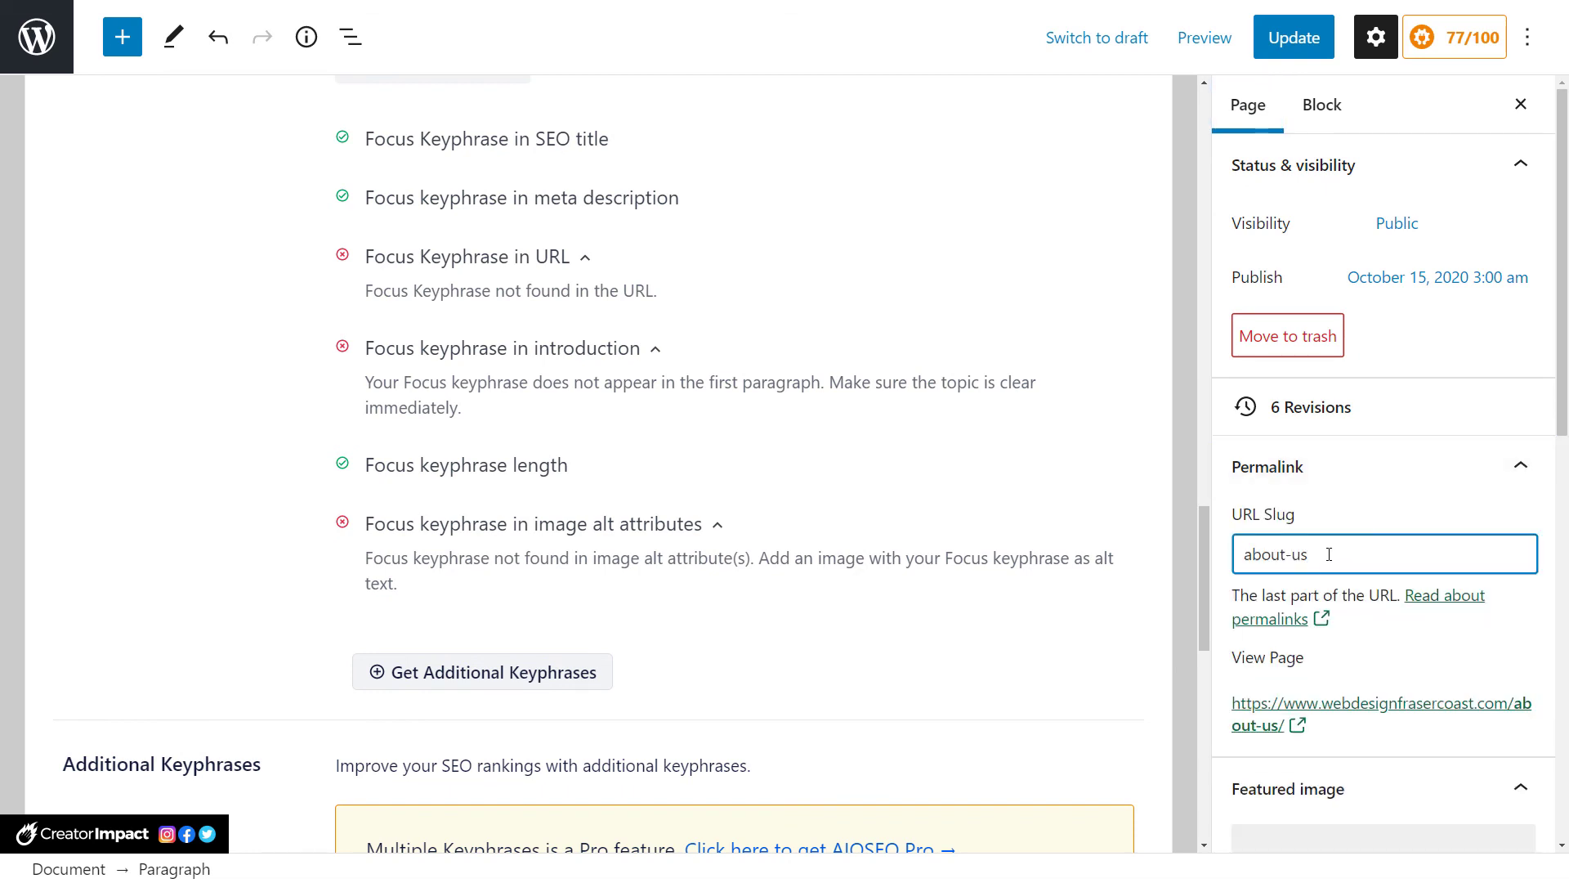
type("-keto-diet")
left_click(900, 553)
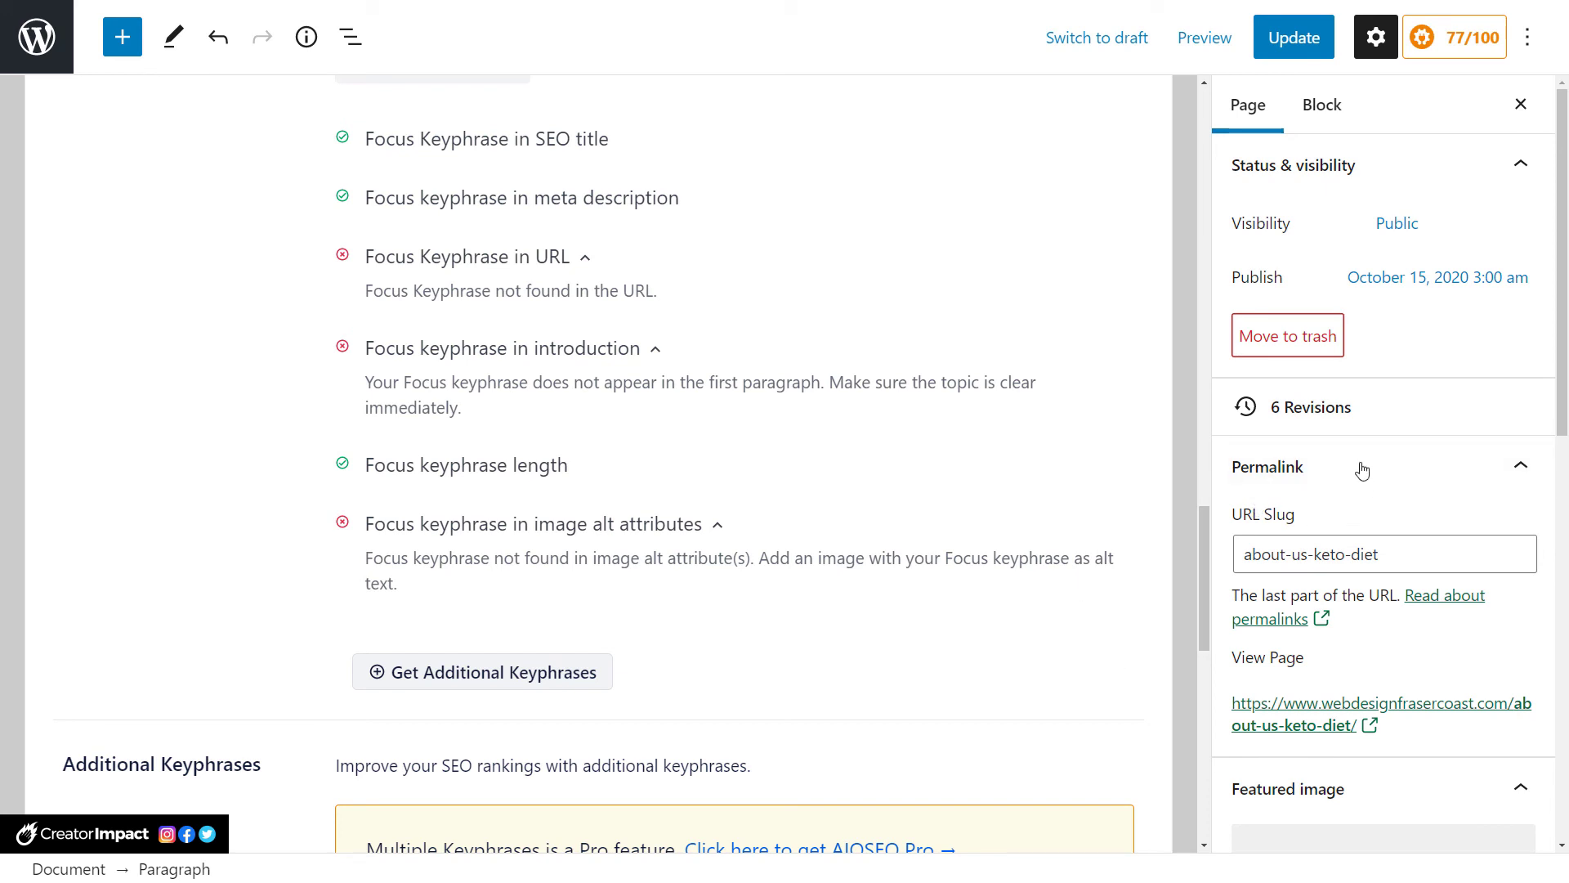
Examine the keyphrase checks again, including Focus Keyphrase in URL, and read through the Basic SEO results in the page analysis.
scroll(1341, 693, "down", 2)
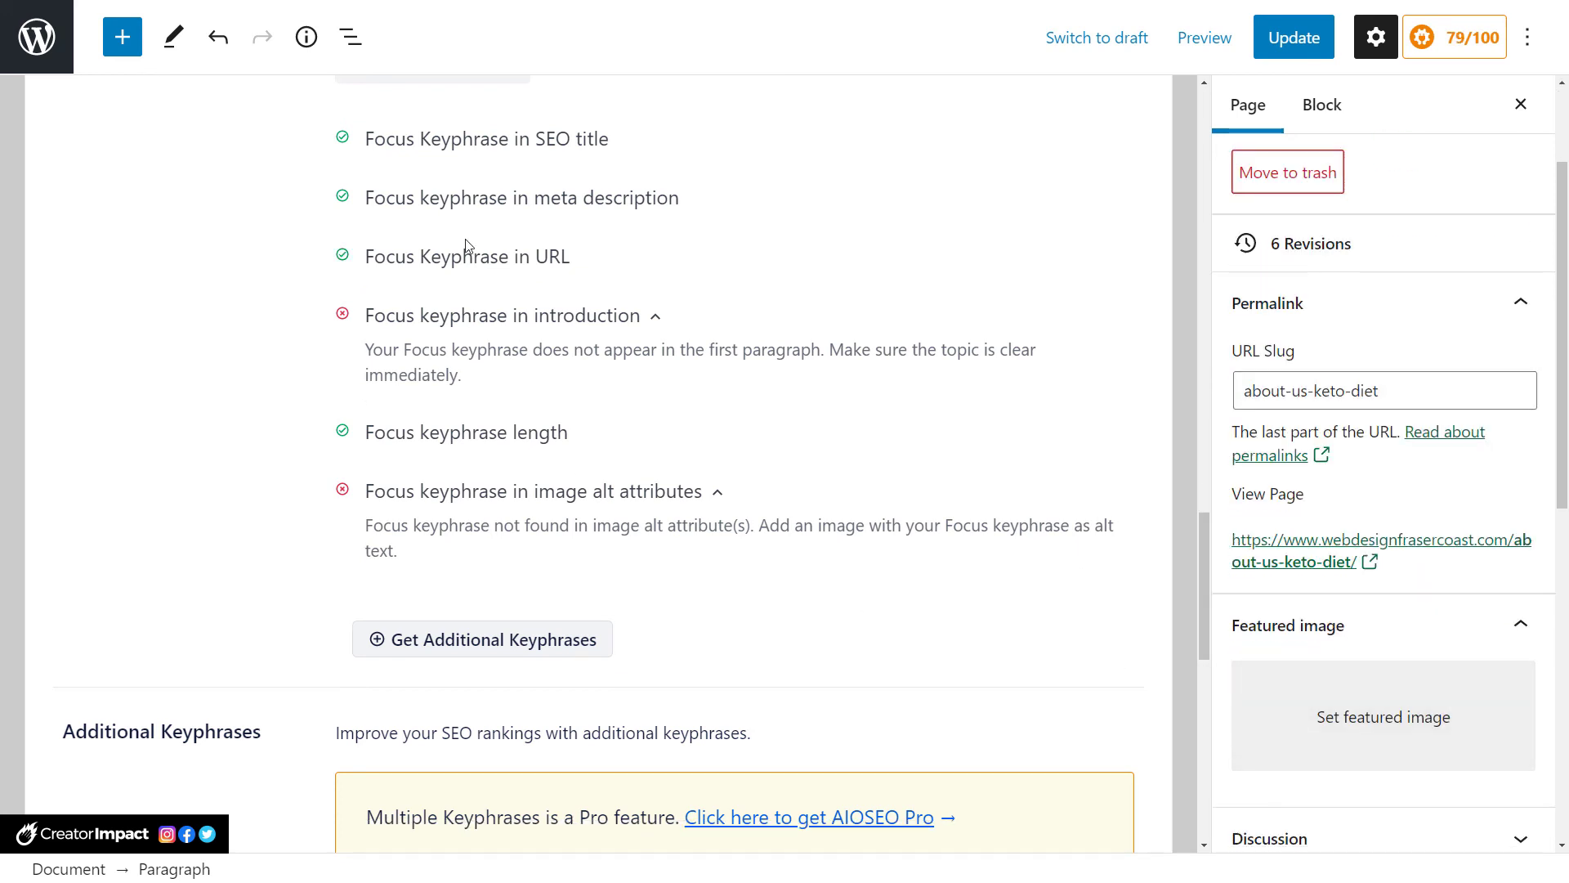
left_click_drag(368, 258, 561, 259)
scroll(495, 388, "up", 4)
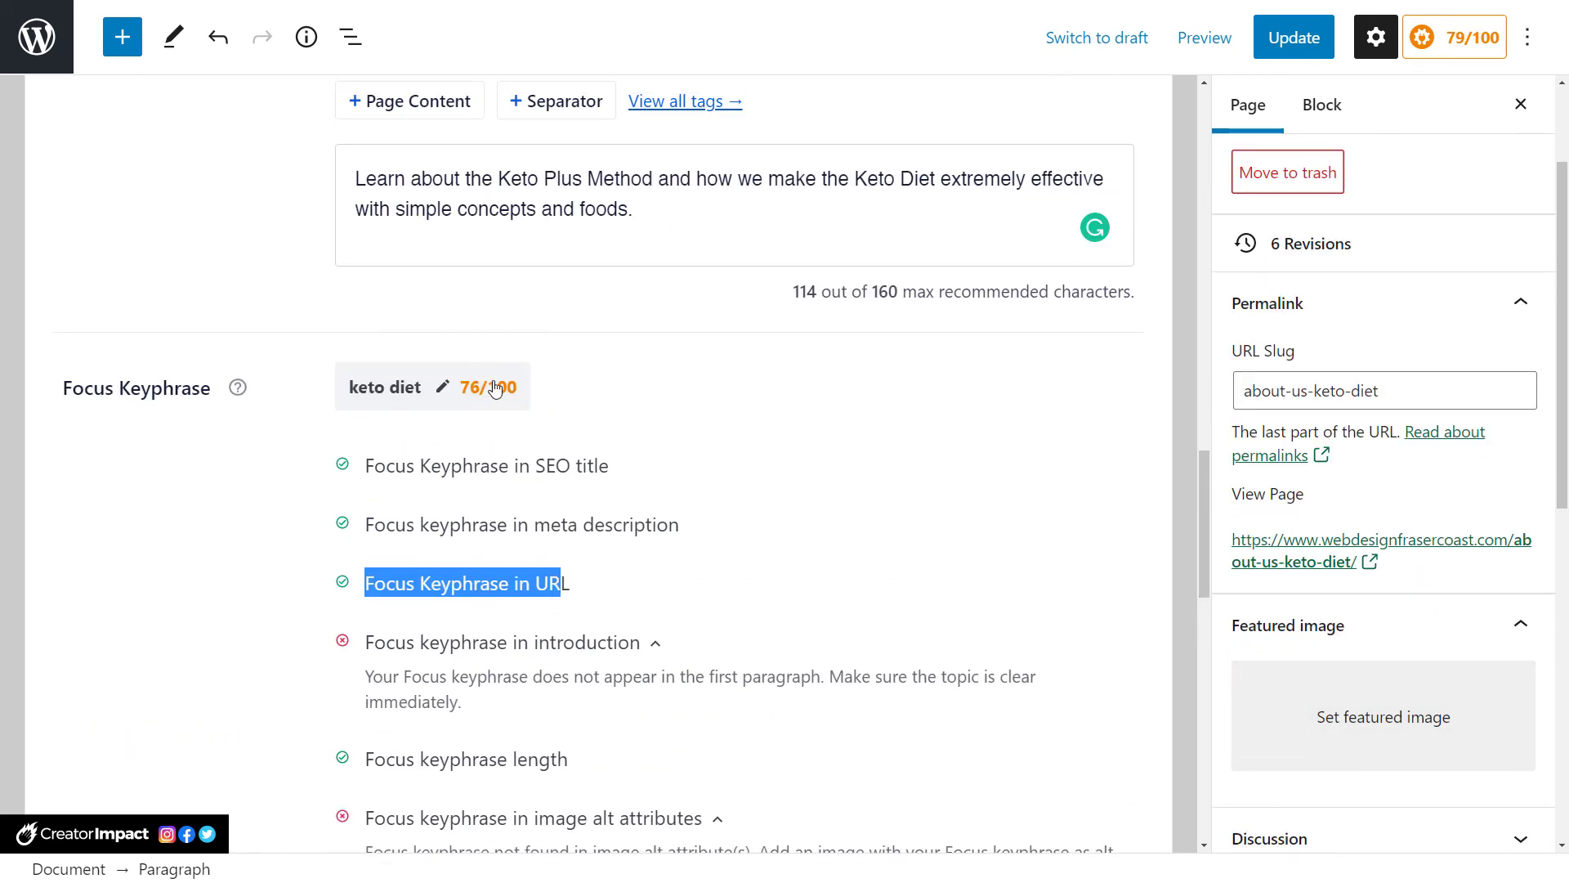
scroll(252, 494, "down", 7)
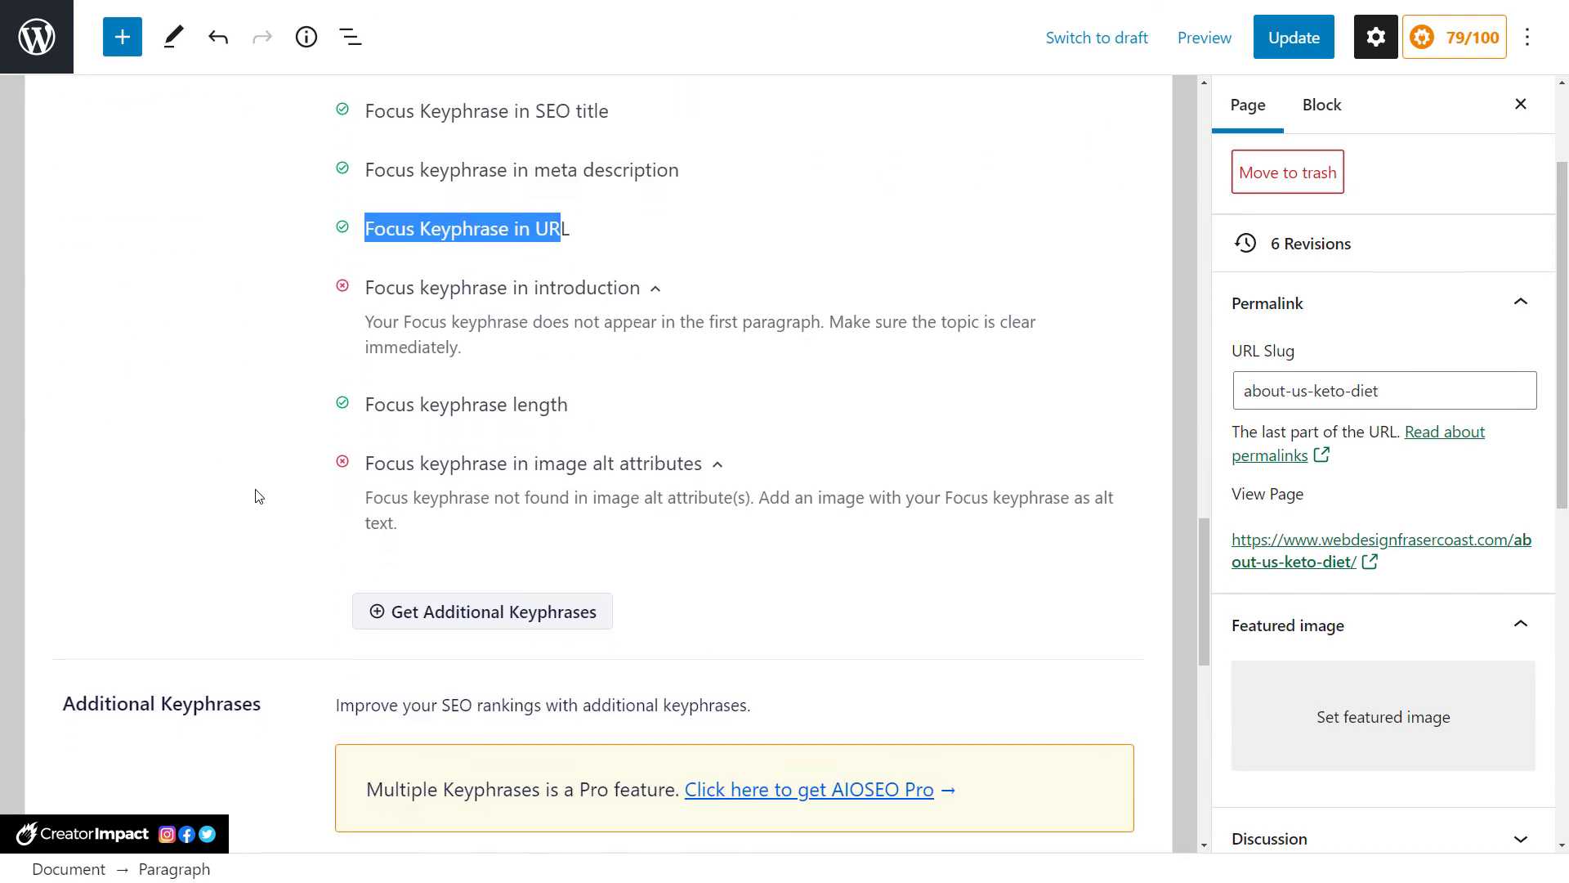
scroll(468, 335, "down", 4)
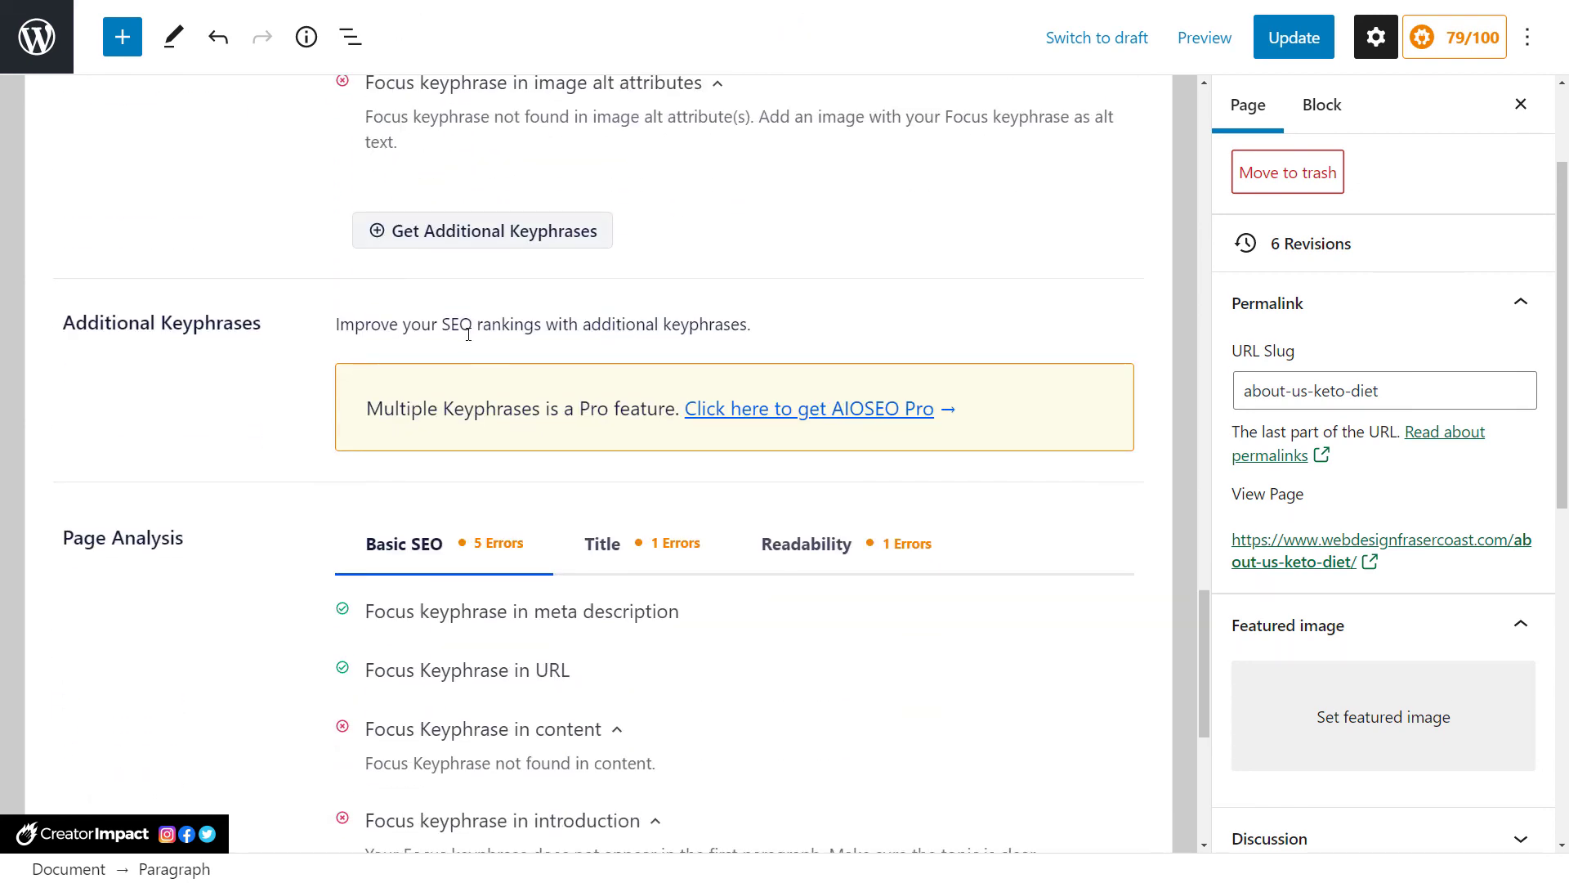
scroll(466, 339, "down", 4)
scroll(490, 360, "up", 4)
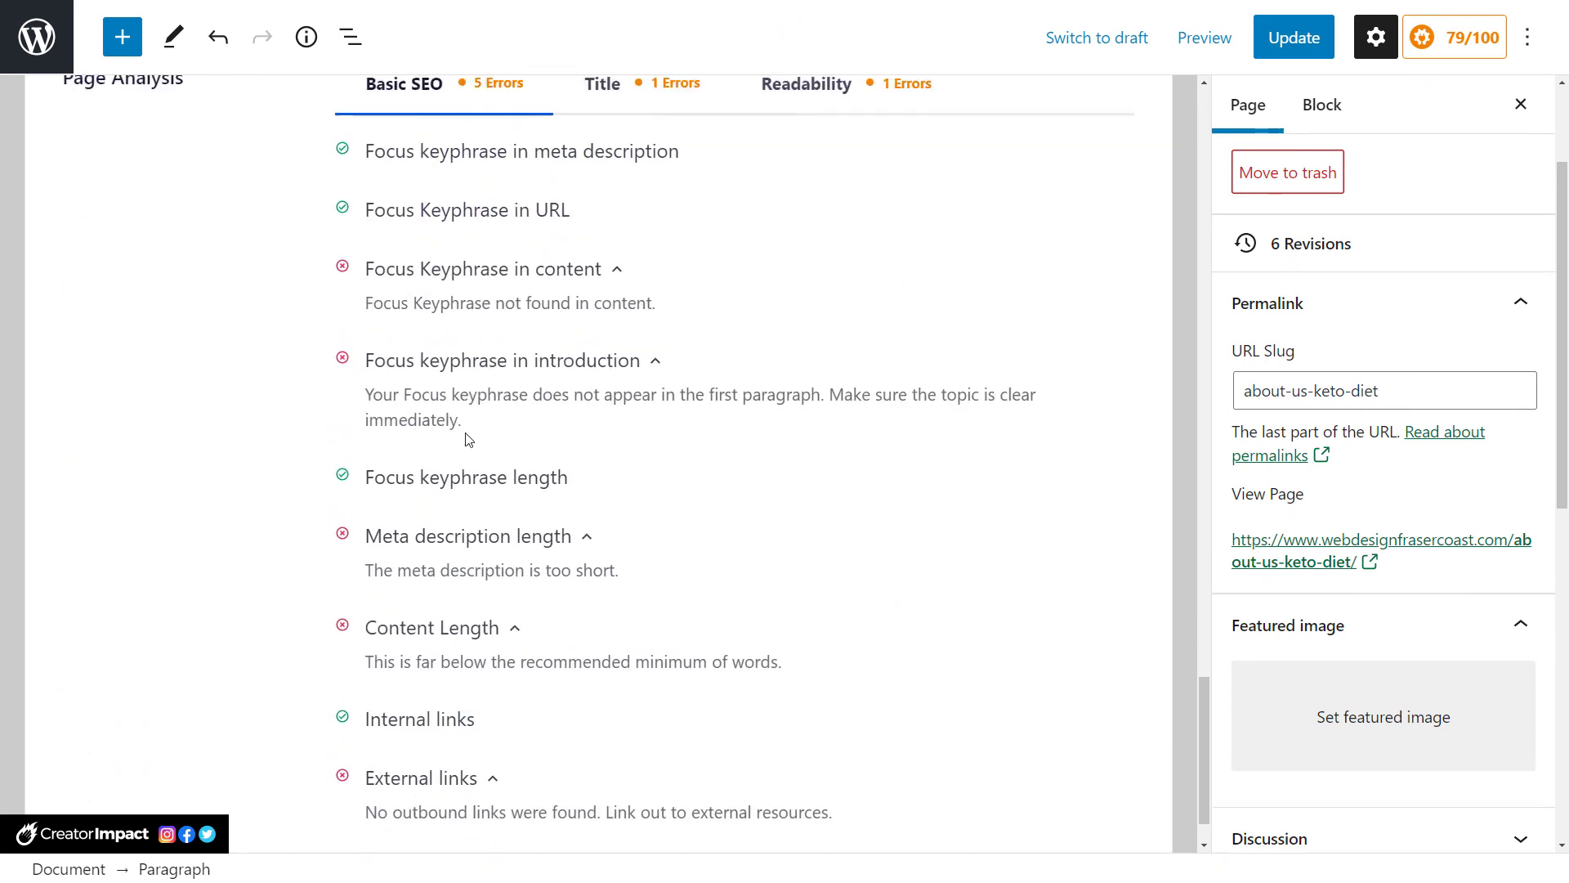
scroll(508, 381, "down", 3)
scroll(508, 381, "down", 1)
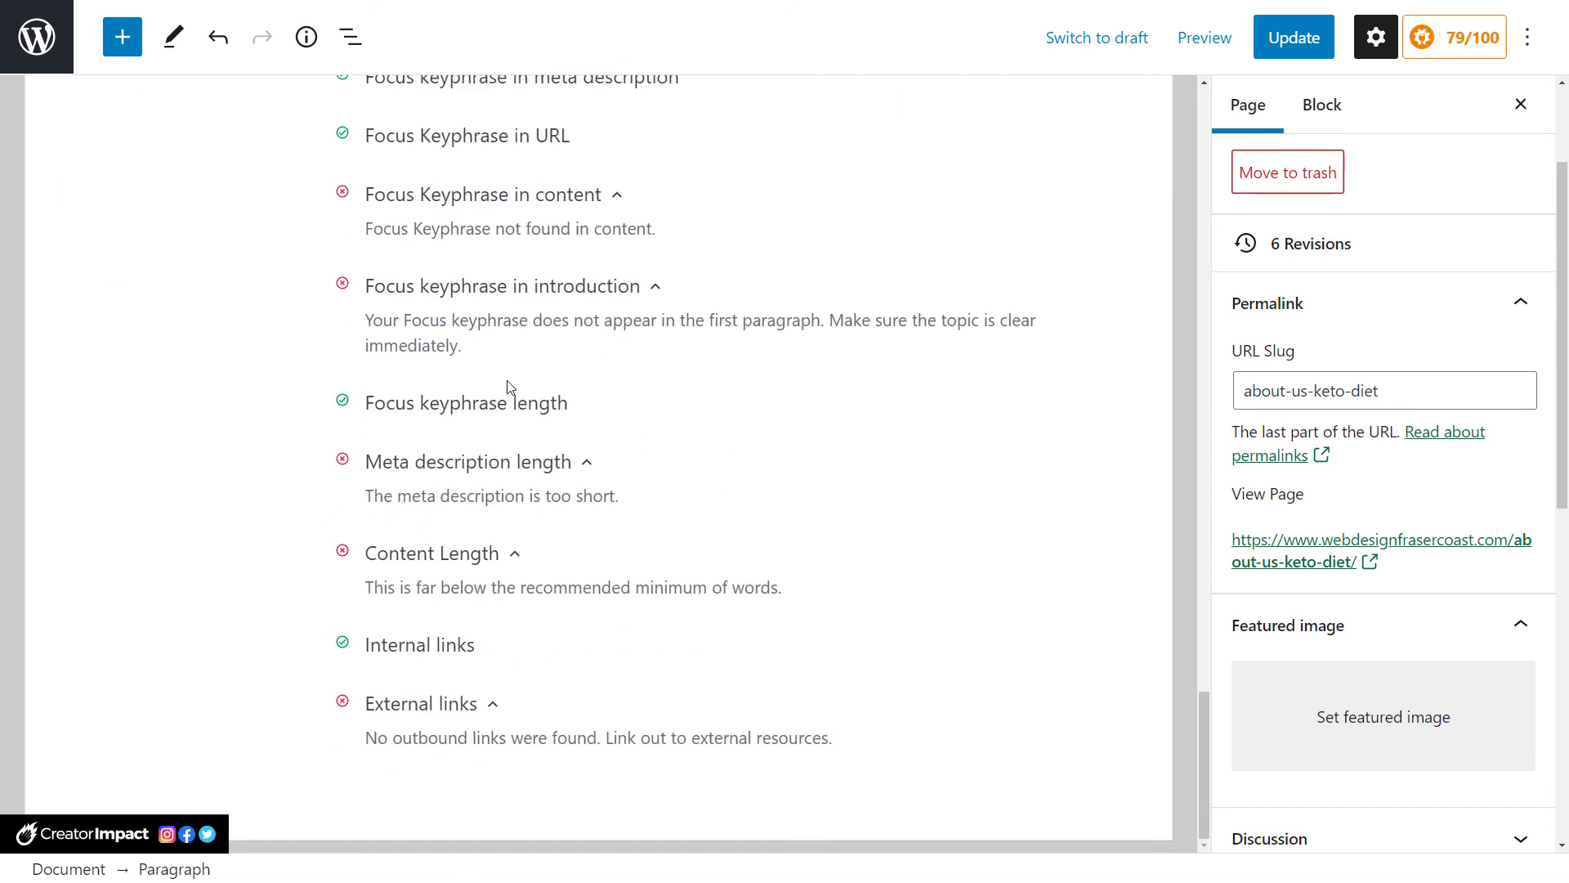
Check the keyphrase wording in the page's SEO title and meta description.
left_click_drag(1210, 756, 1236, 435)
left_click(502, 318)
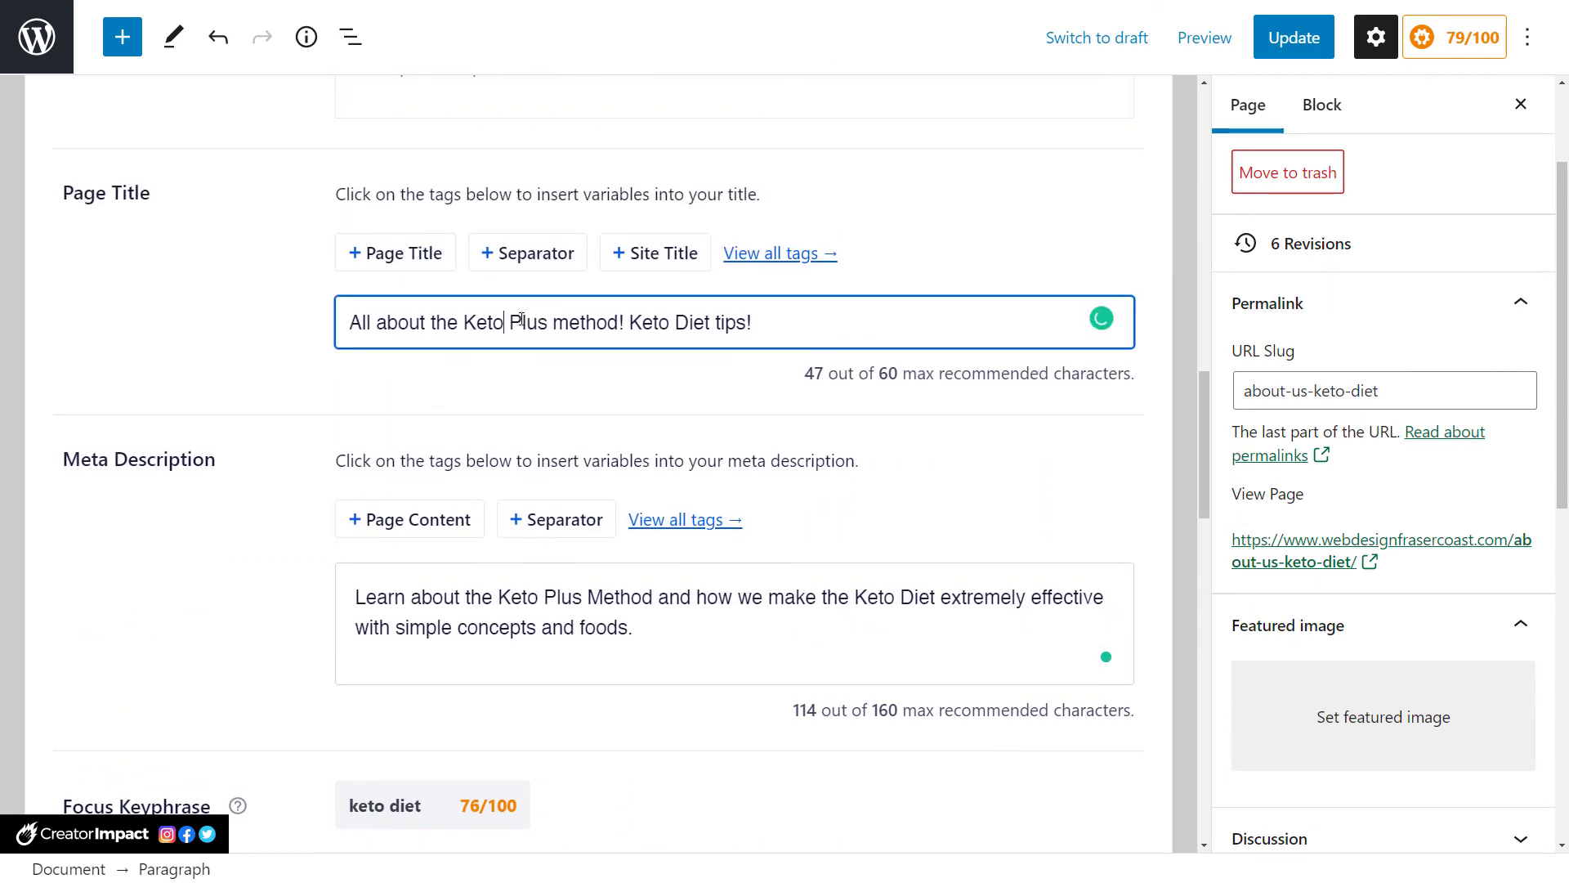
left_click(513, 597)
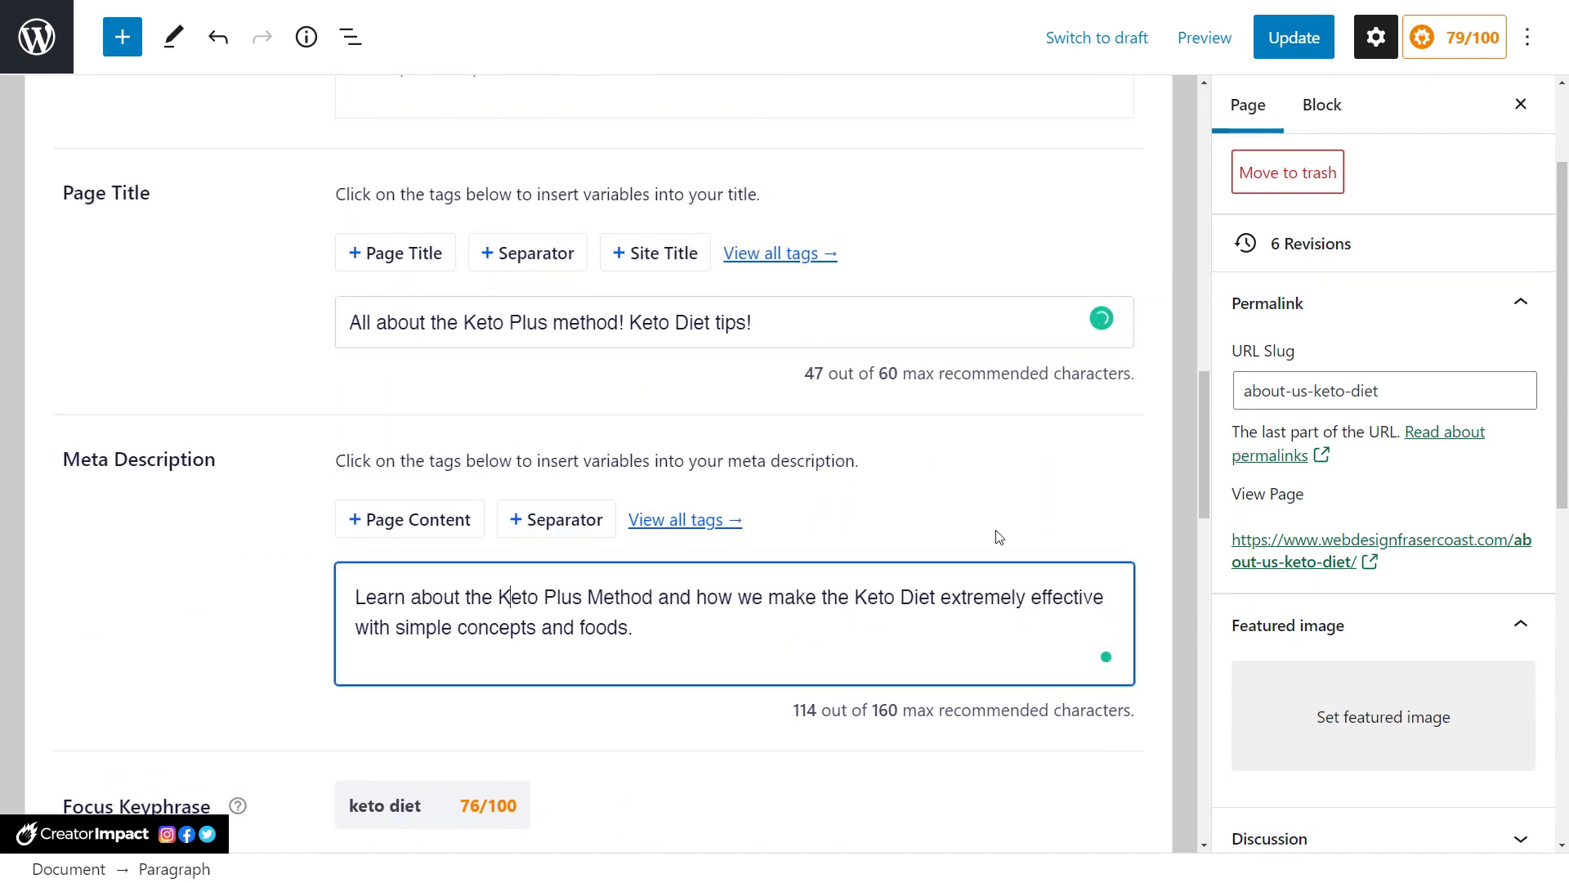
Add a paragraph reading "Why go on the Keto Diet?" below "Let's go!!" near the start of the page.
left_click_drag(1203, 491, 1188, 152)
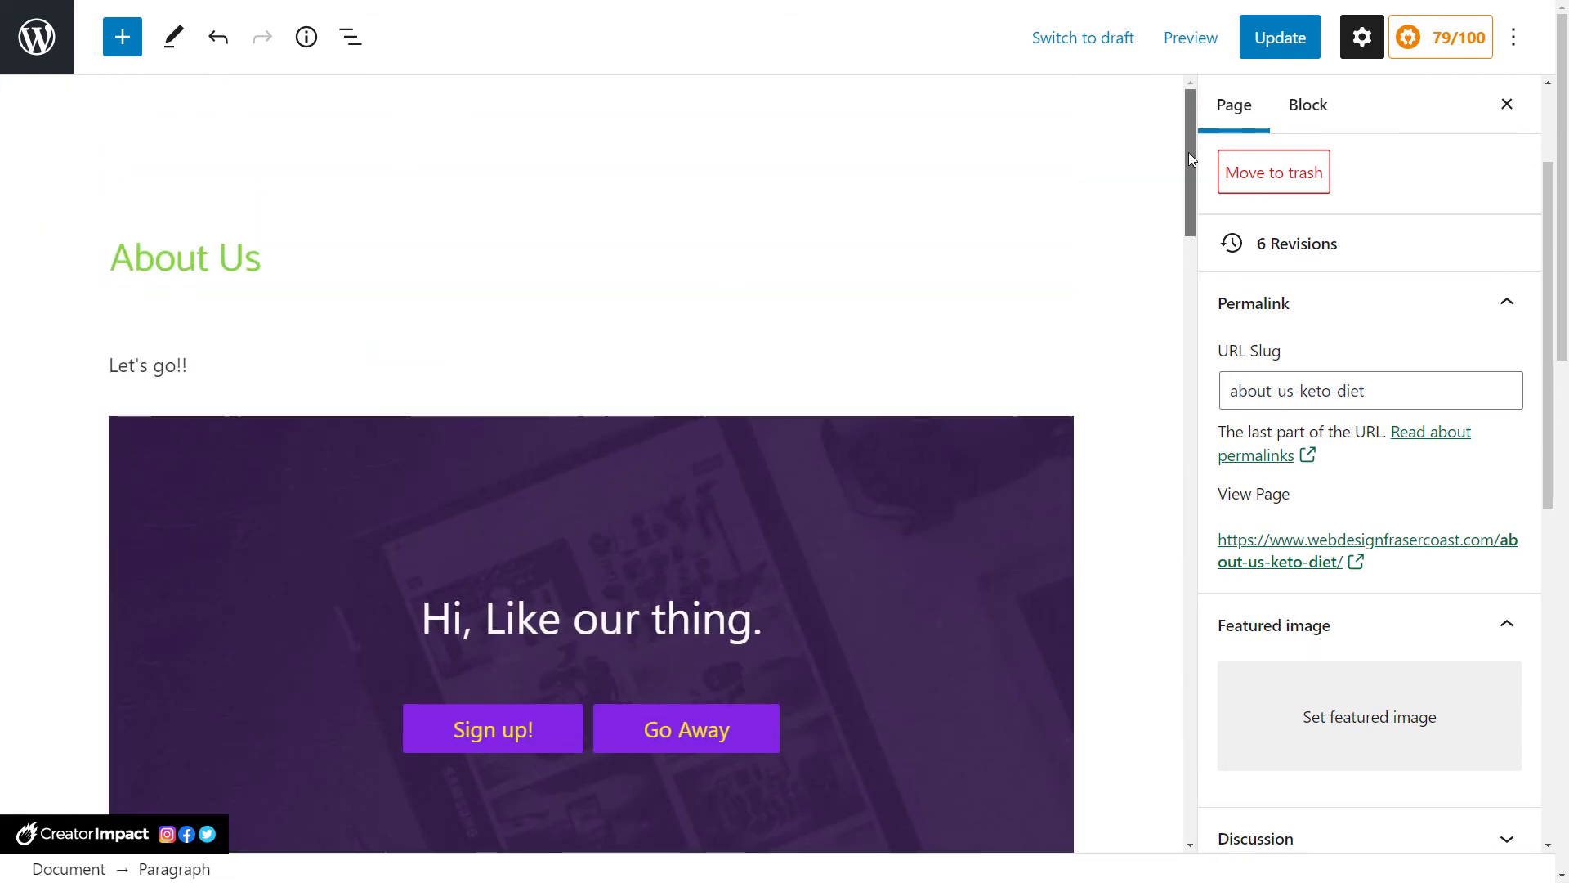
left_click(281, 268)
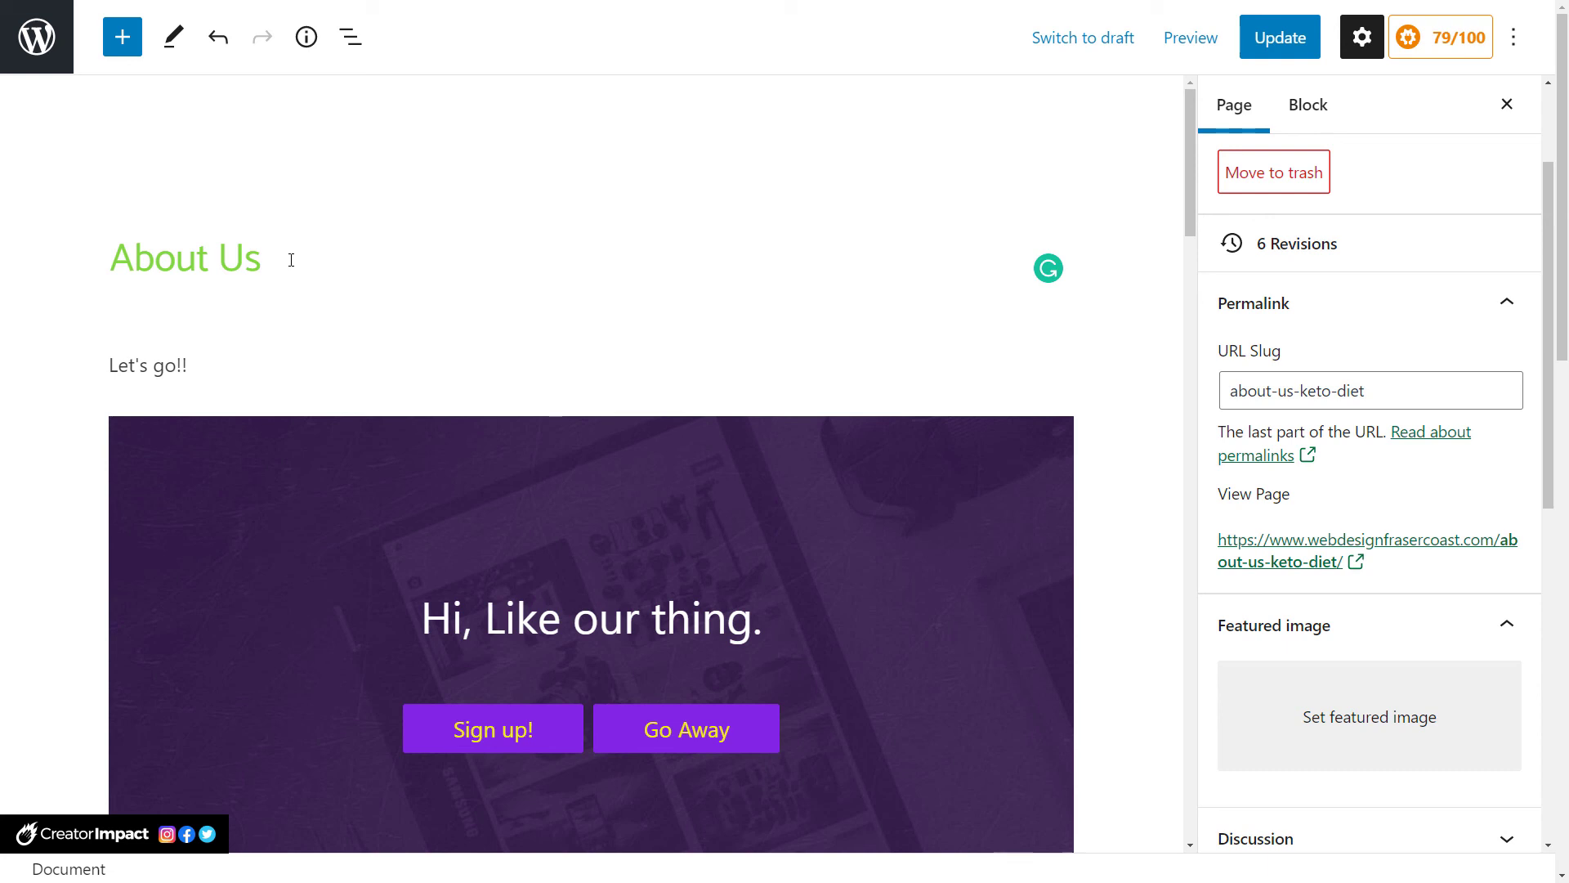
left_click(210, 362)
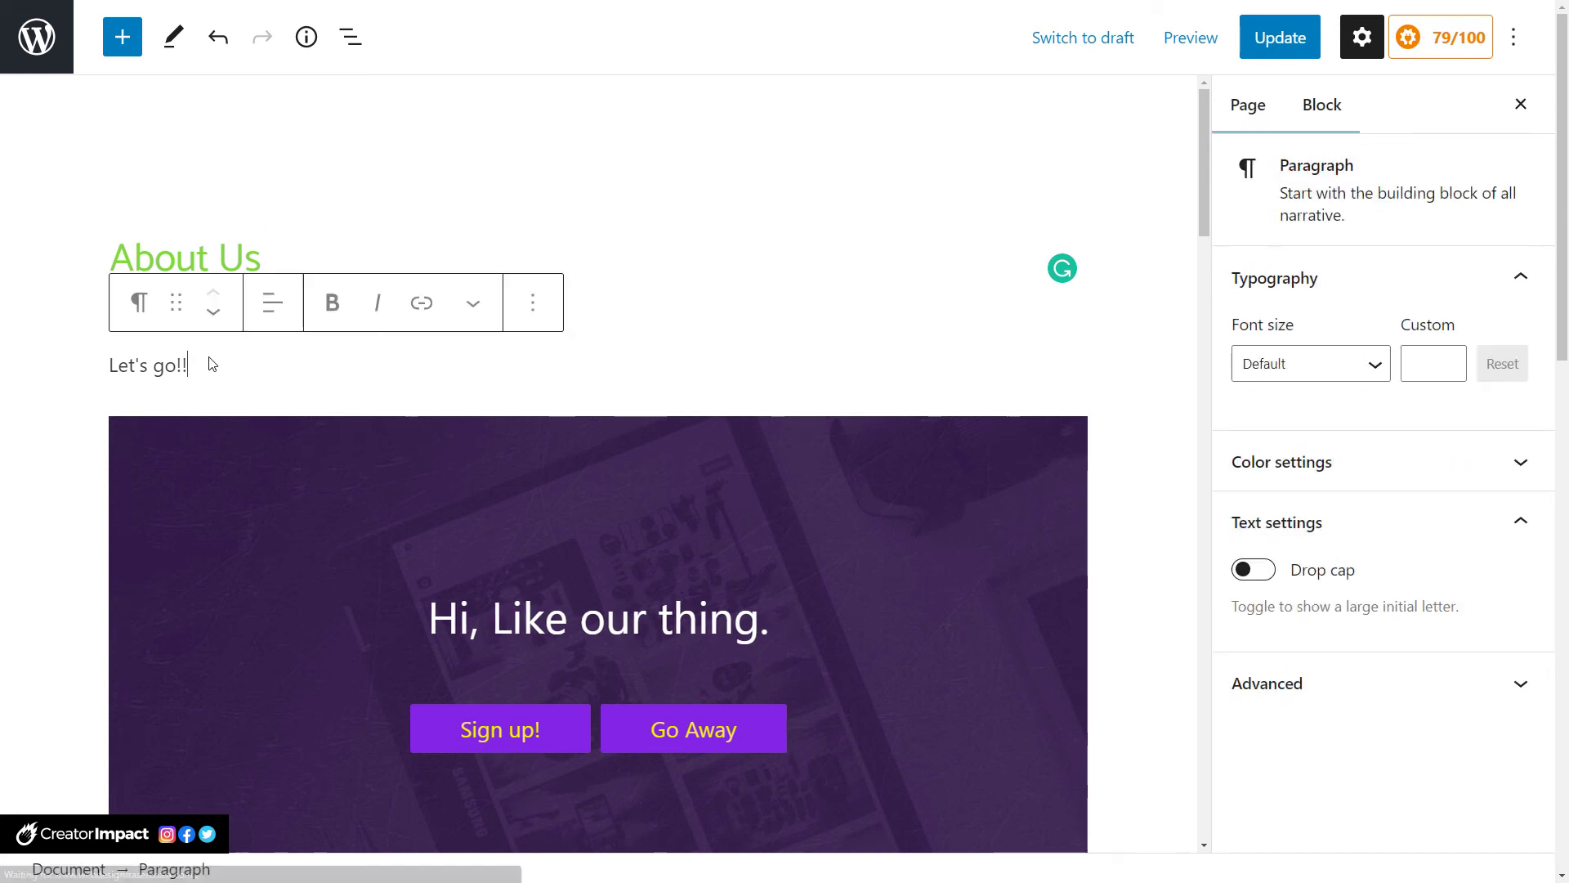
key("Return")
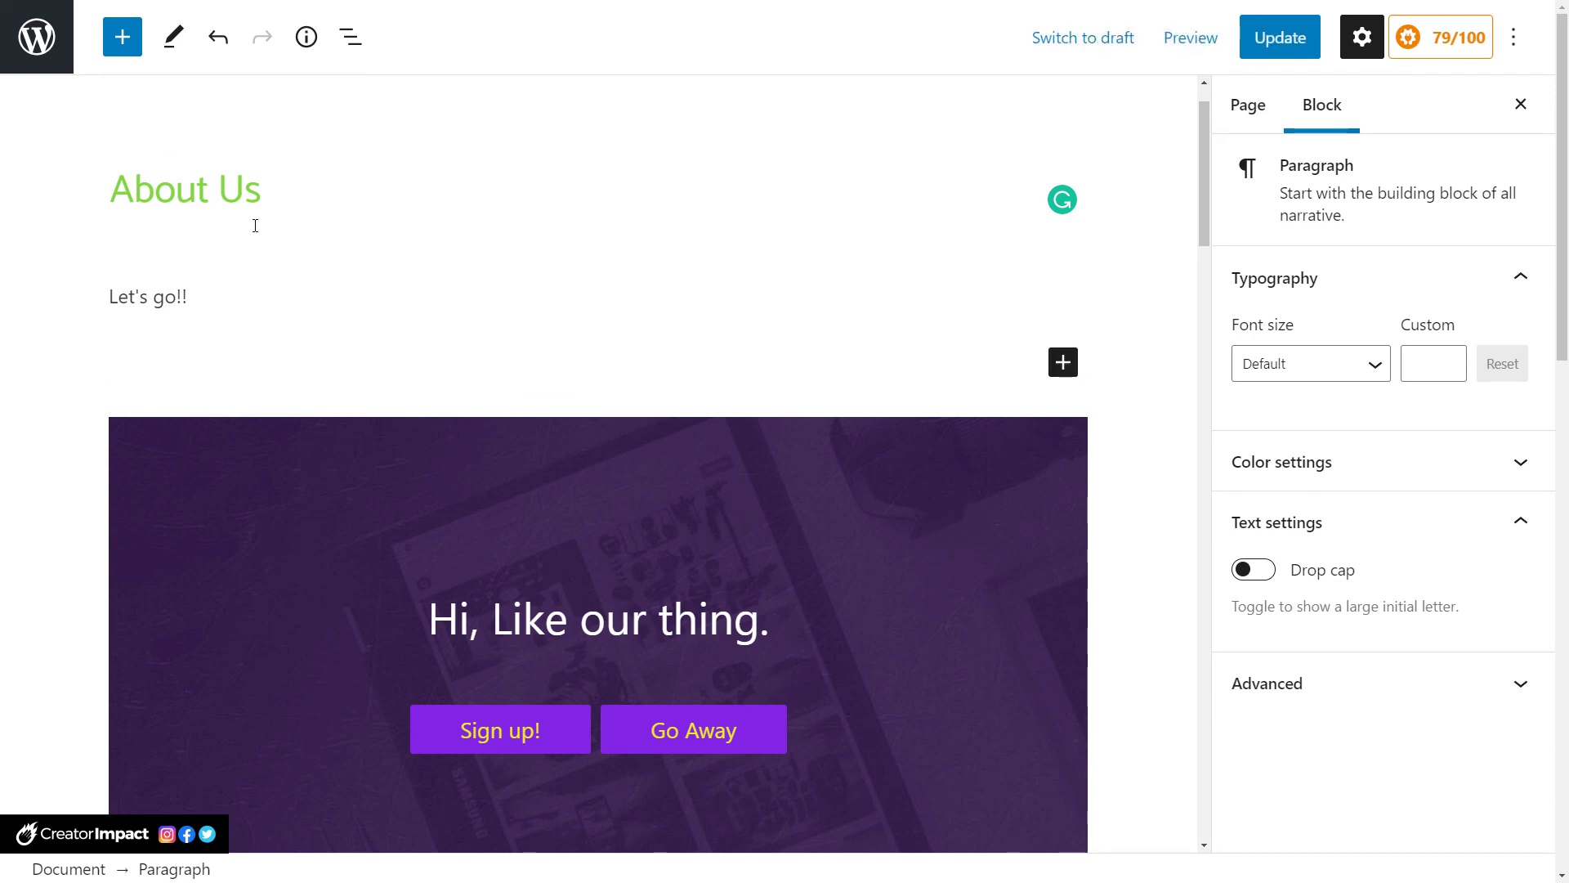
type("Why ")
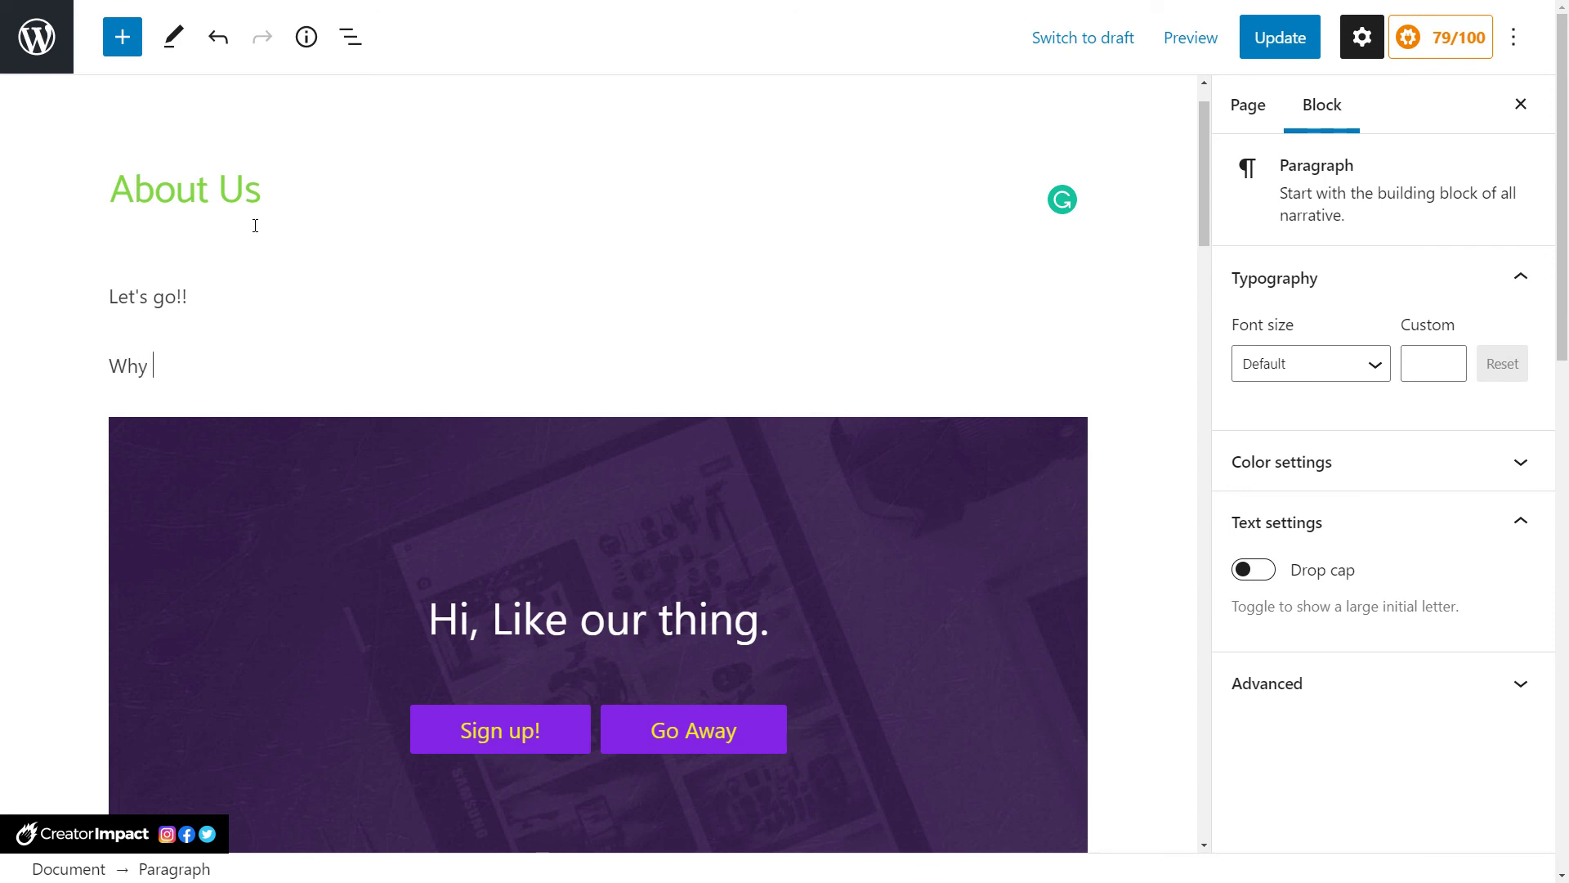
type("eat")
key("BackSpace")
key("BackSpace")
type("go on the Keto Diet?")
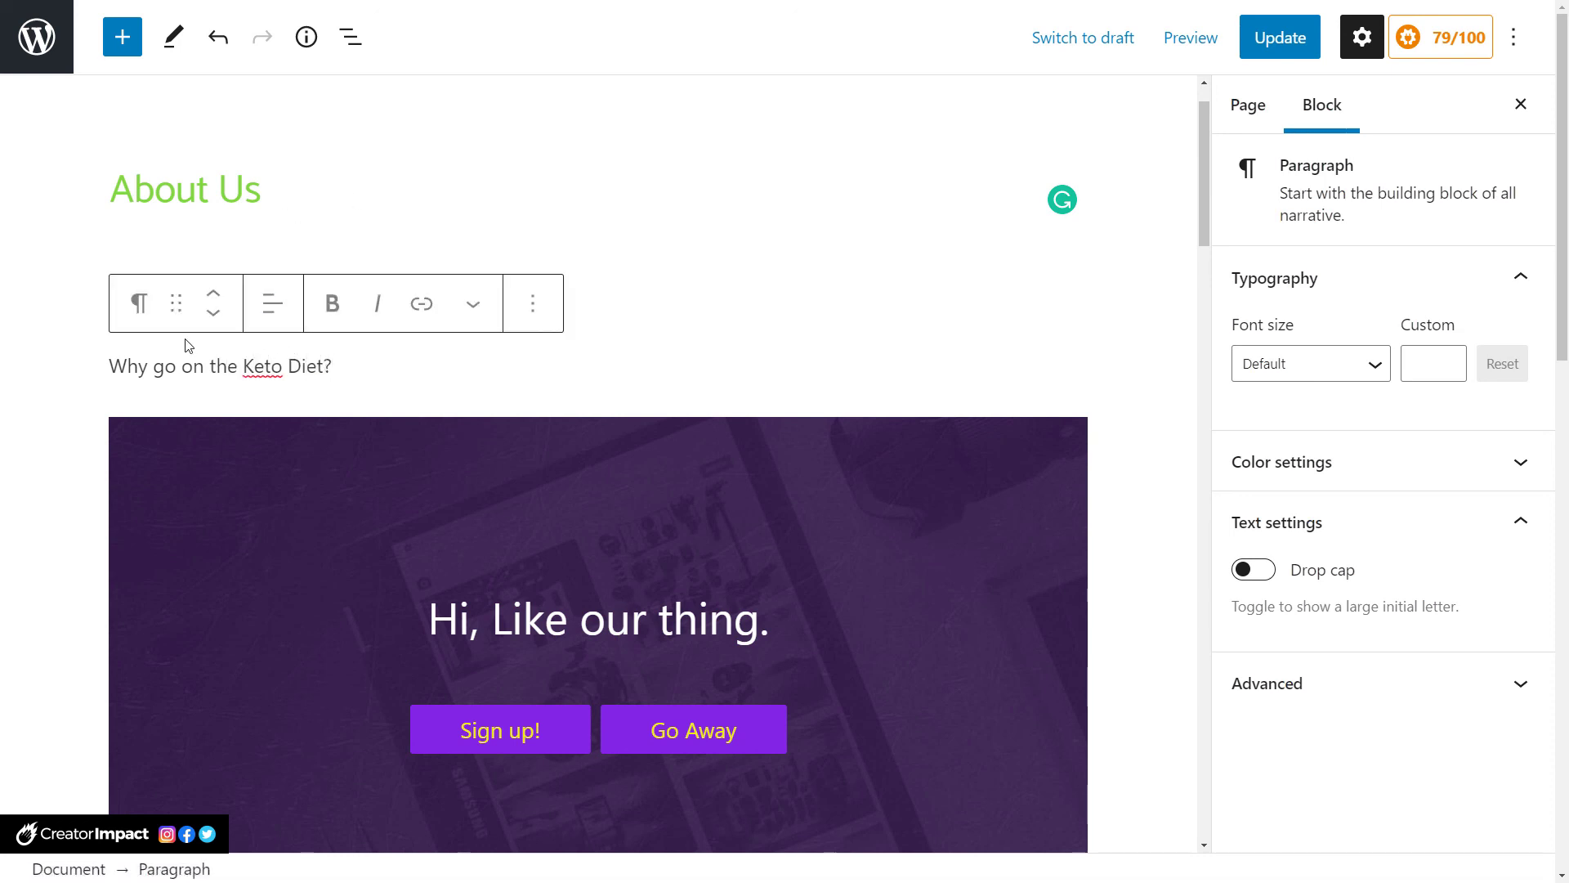
Transform the "Why go on the Keto Diet?" paragraph into a heading and keep it at level H2.
left_click(139, 304)
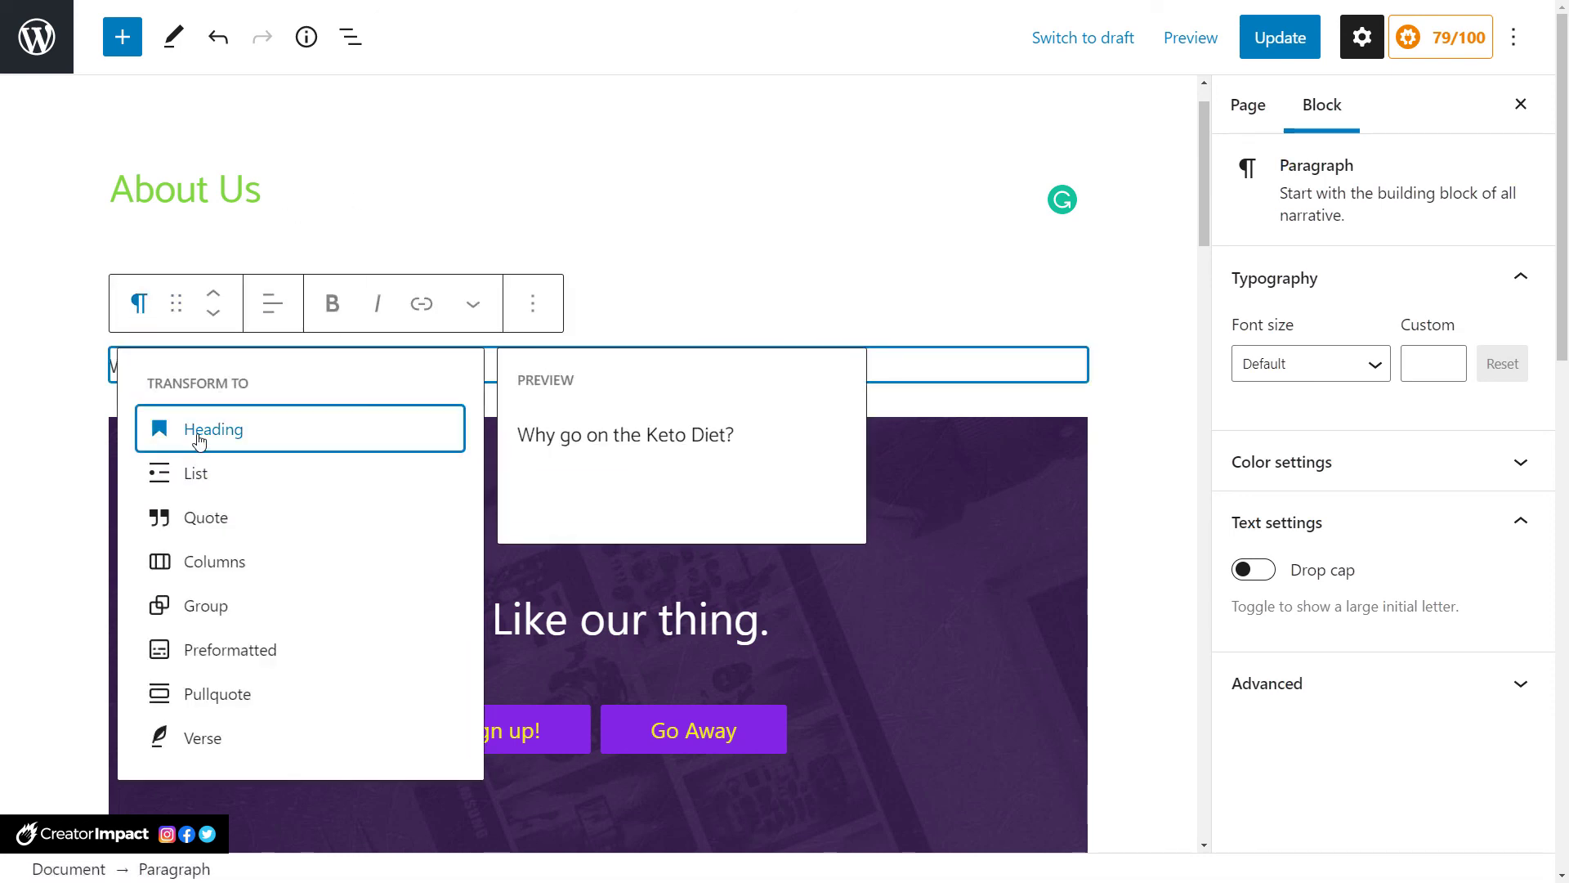
left_click(198, 429)
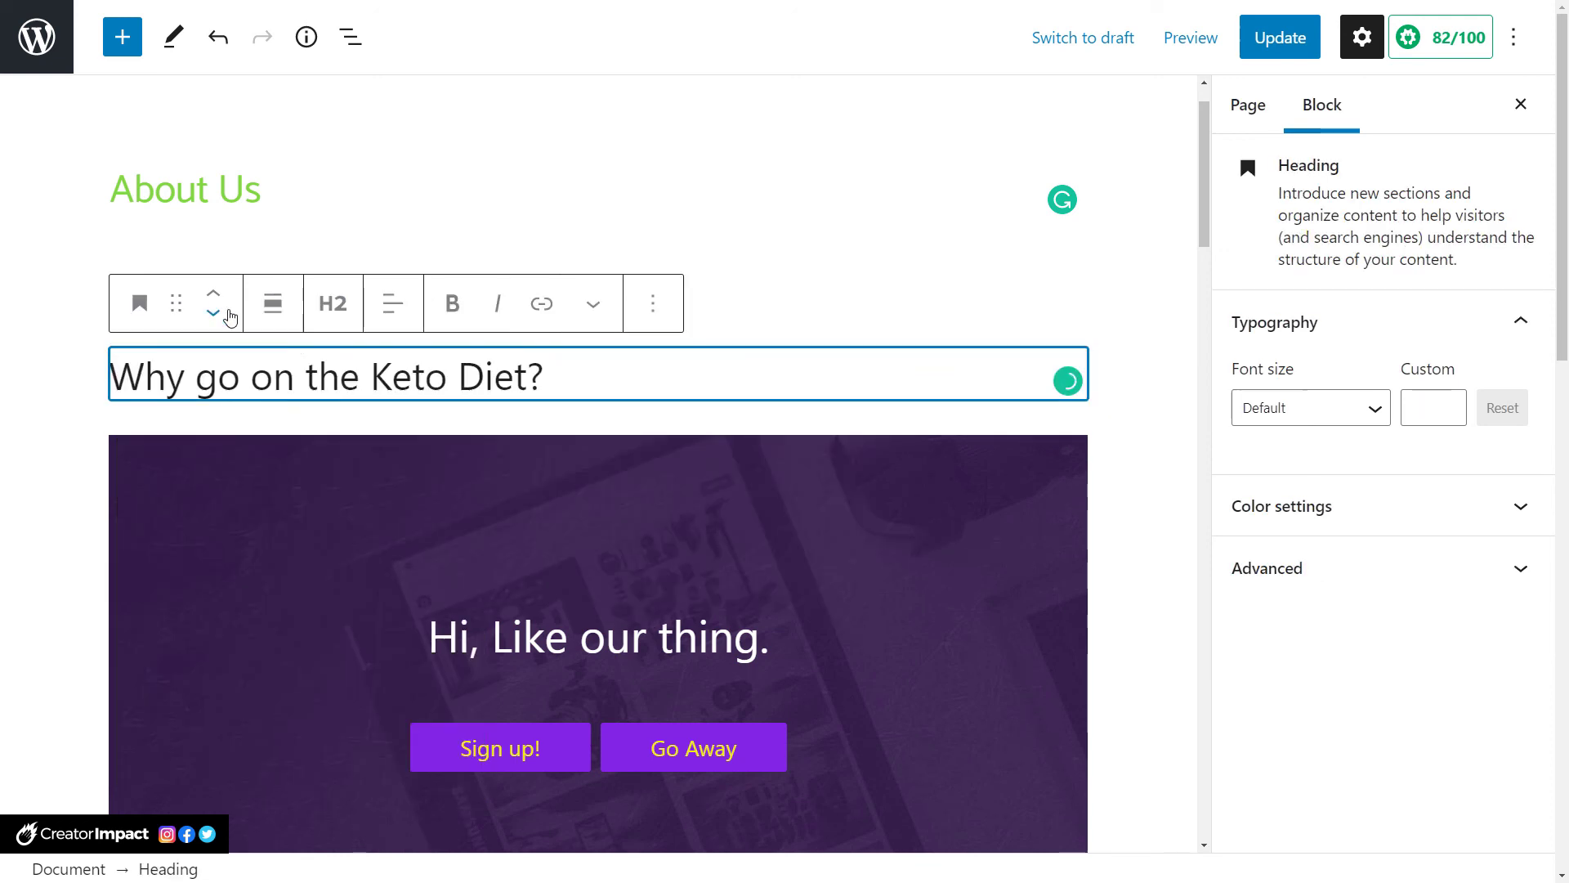
left_click(335, 301)
left_click(335, 301)
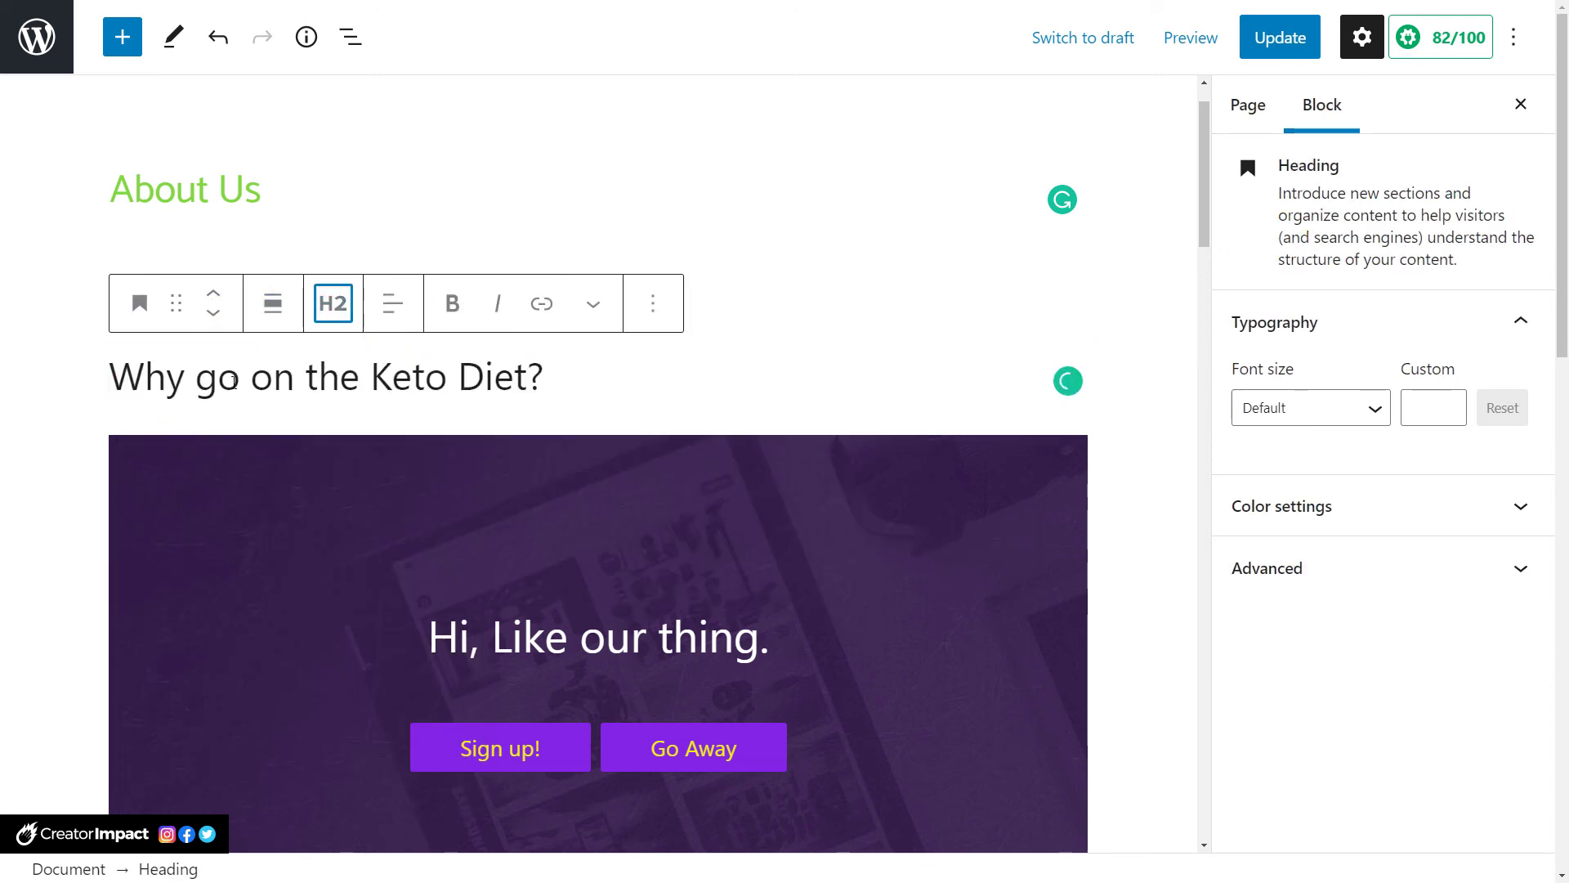
left_click(335, 302)
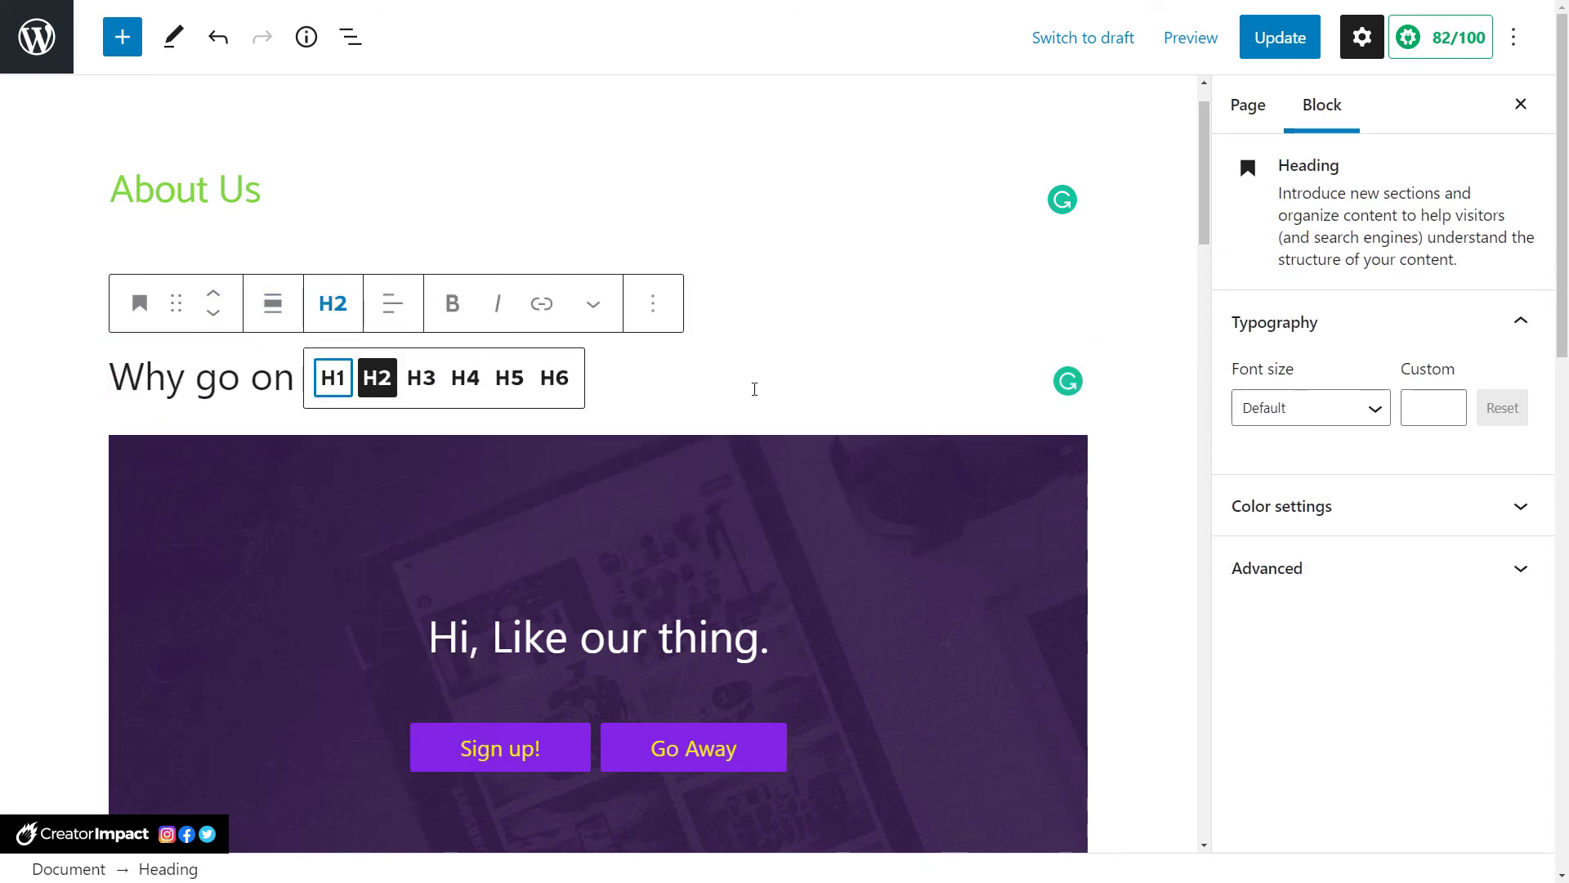
left_click(753, 388)
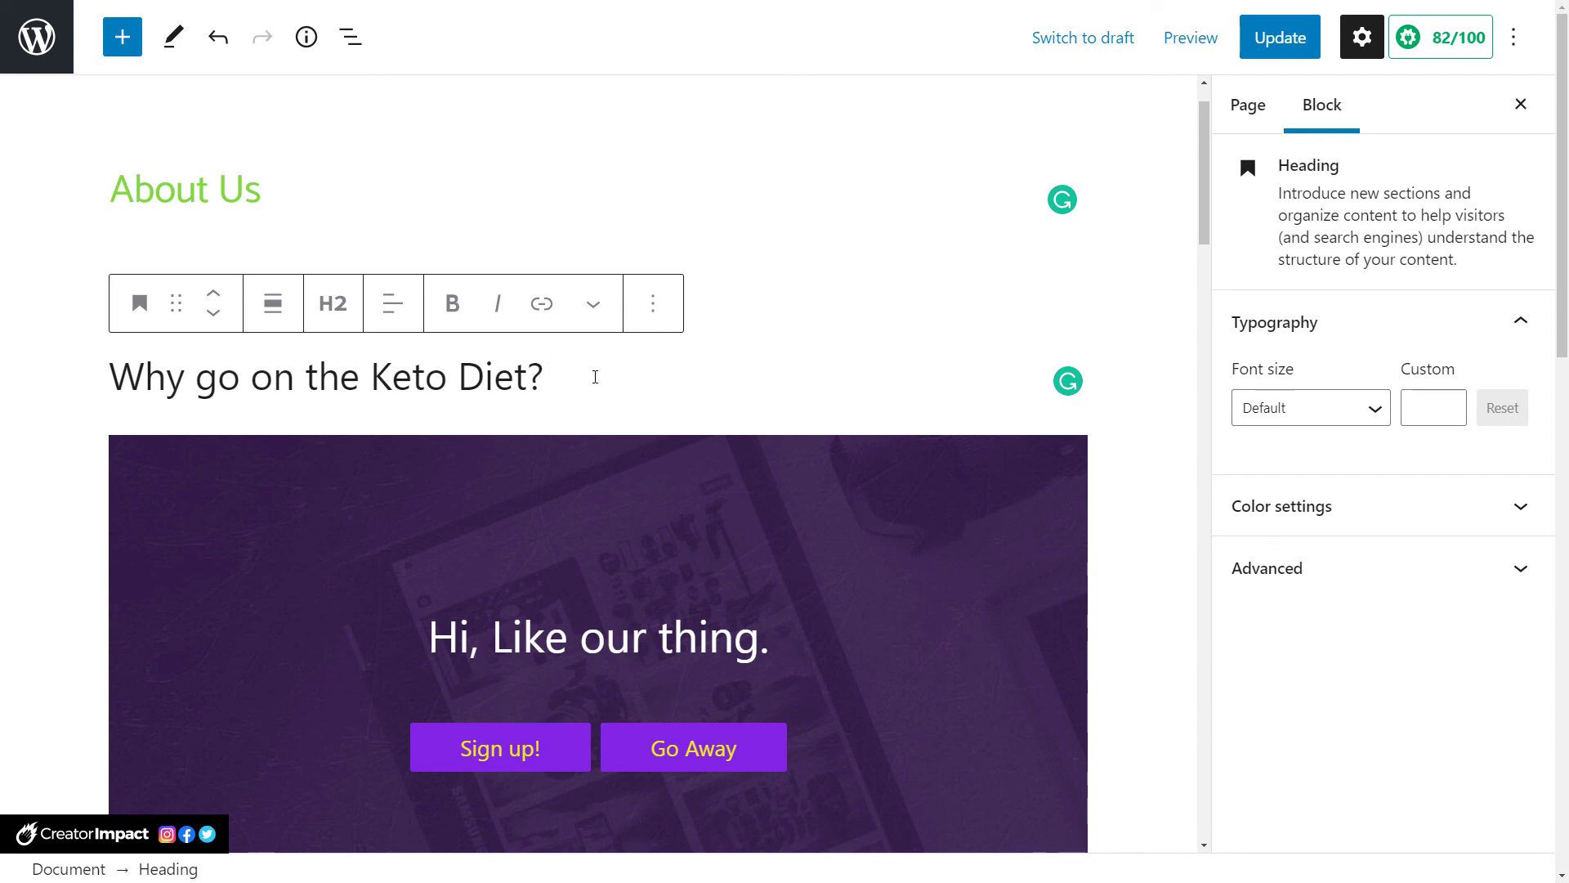
Insert an Image block below the Keto Diet heading, using the black-and-white tablet chart picture from the media library.
key("Return")
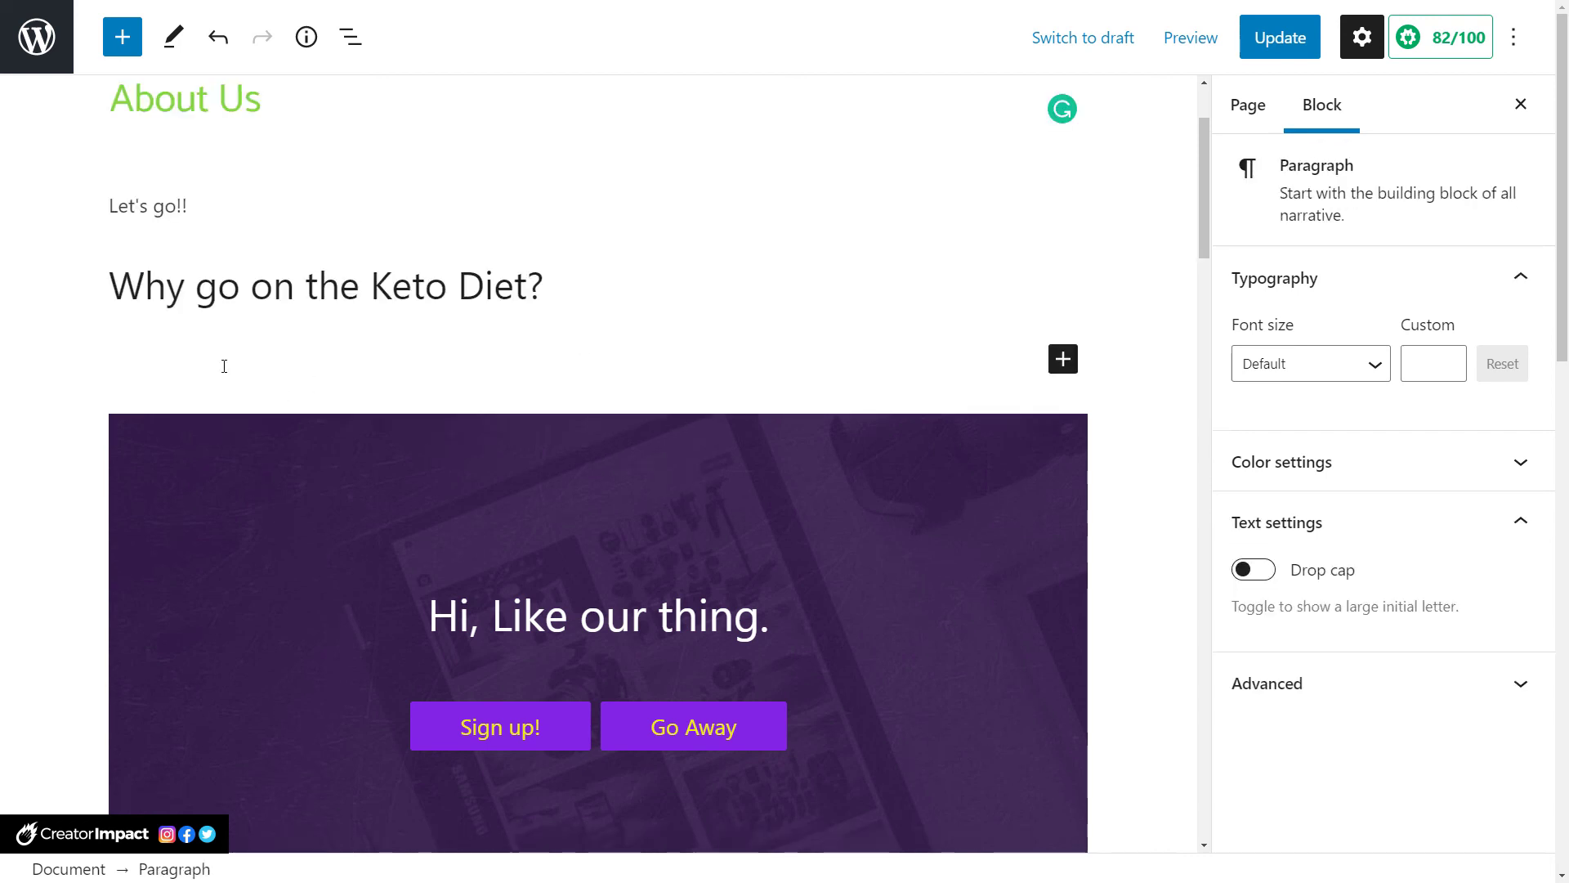
left_click(1063, 364)
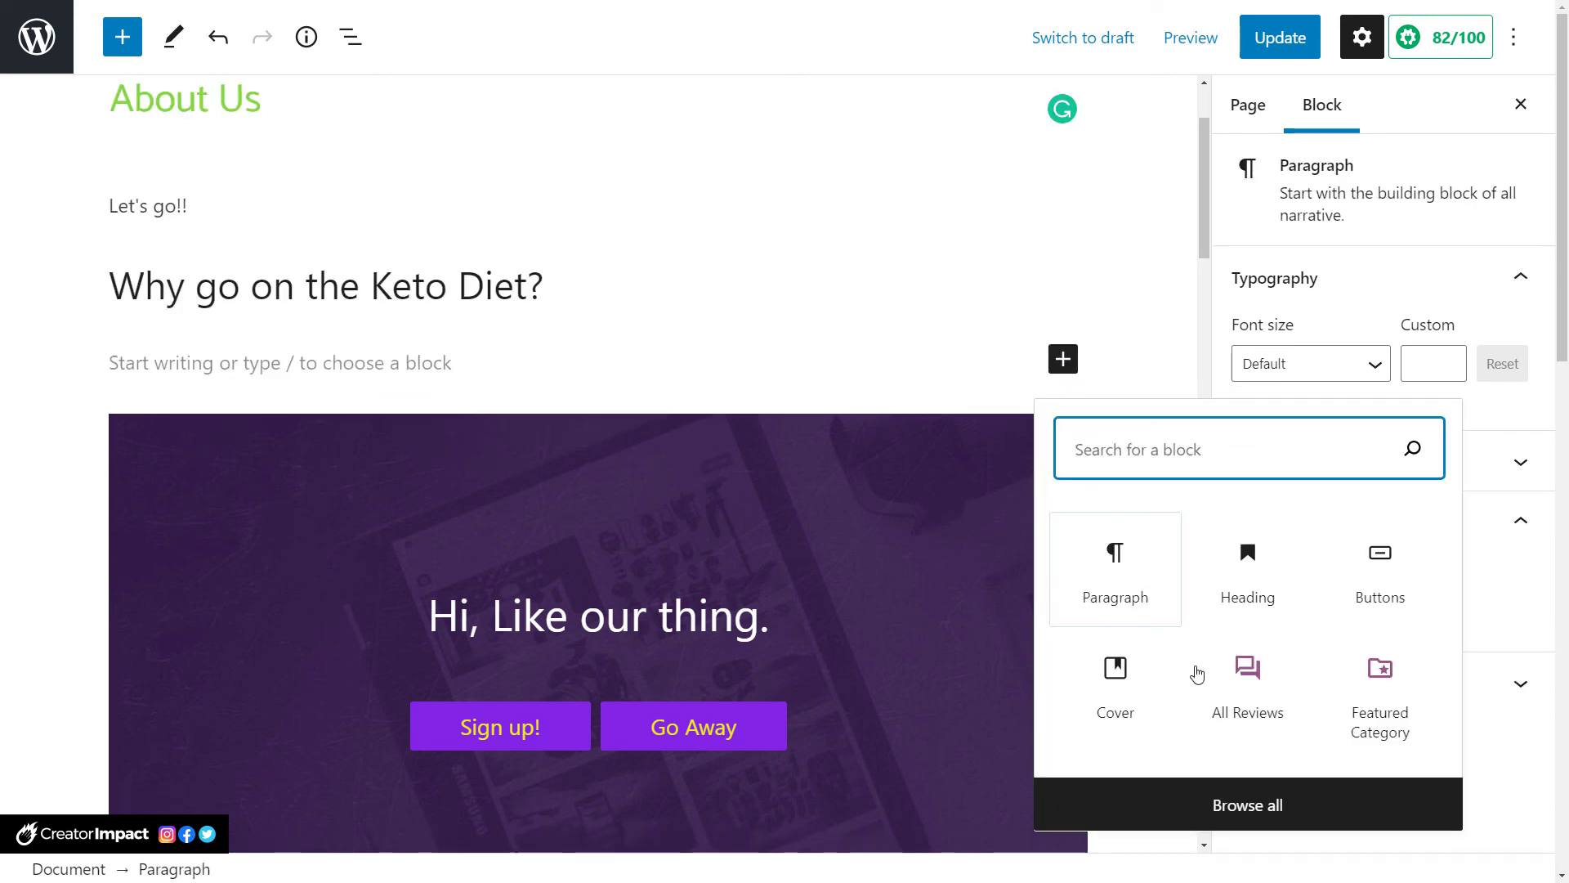
type("image")
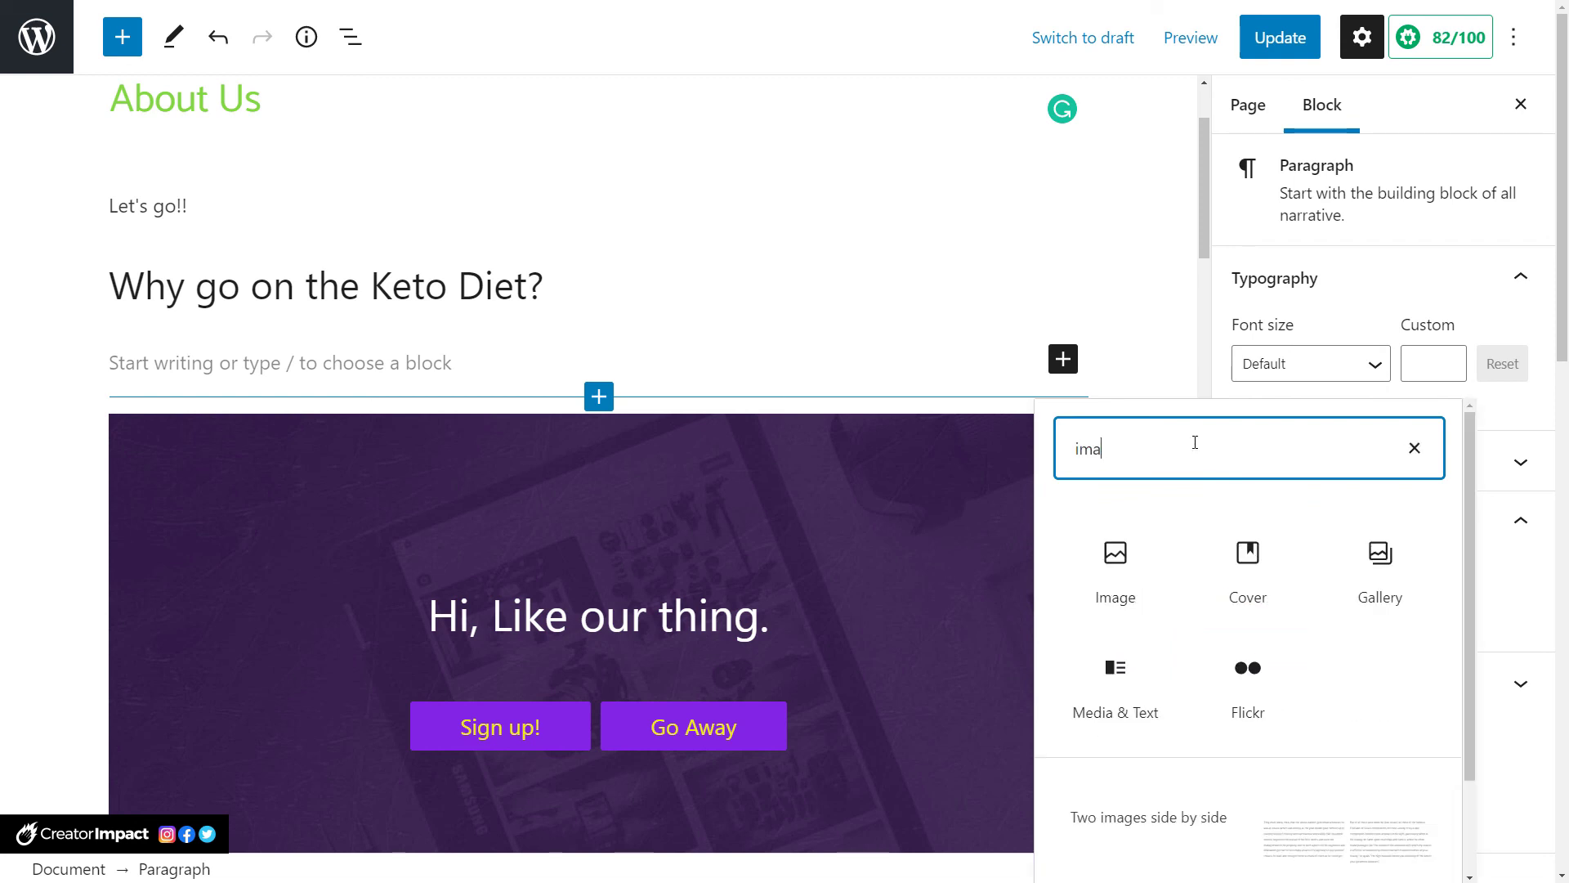
left_click(1138, 546)
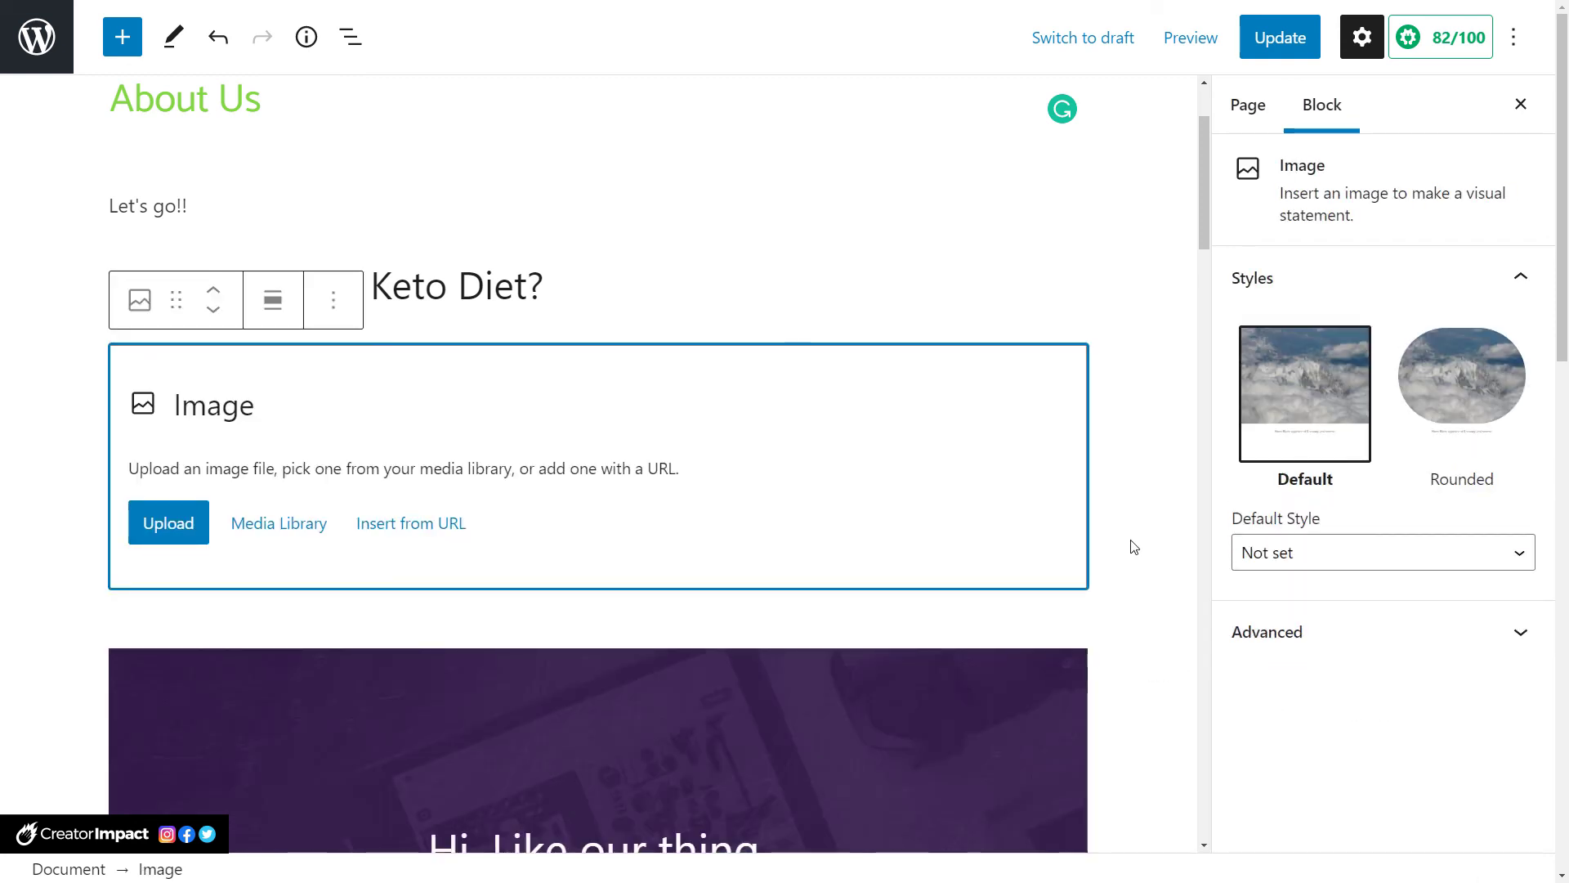
left_click(270, 520)
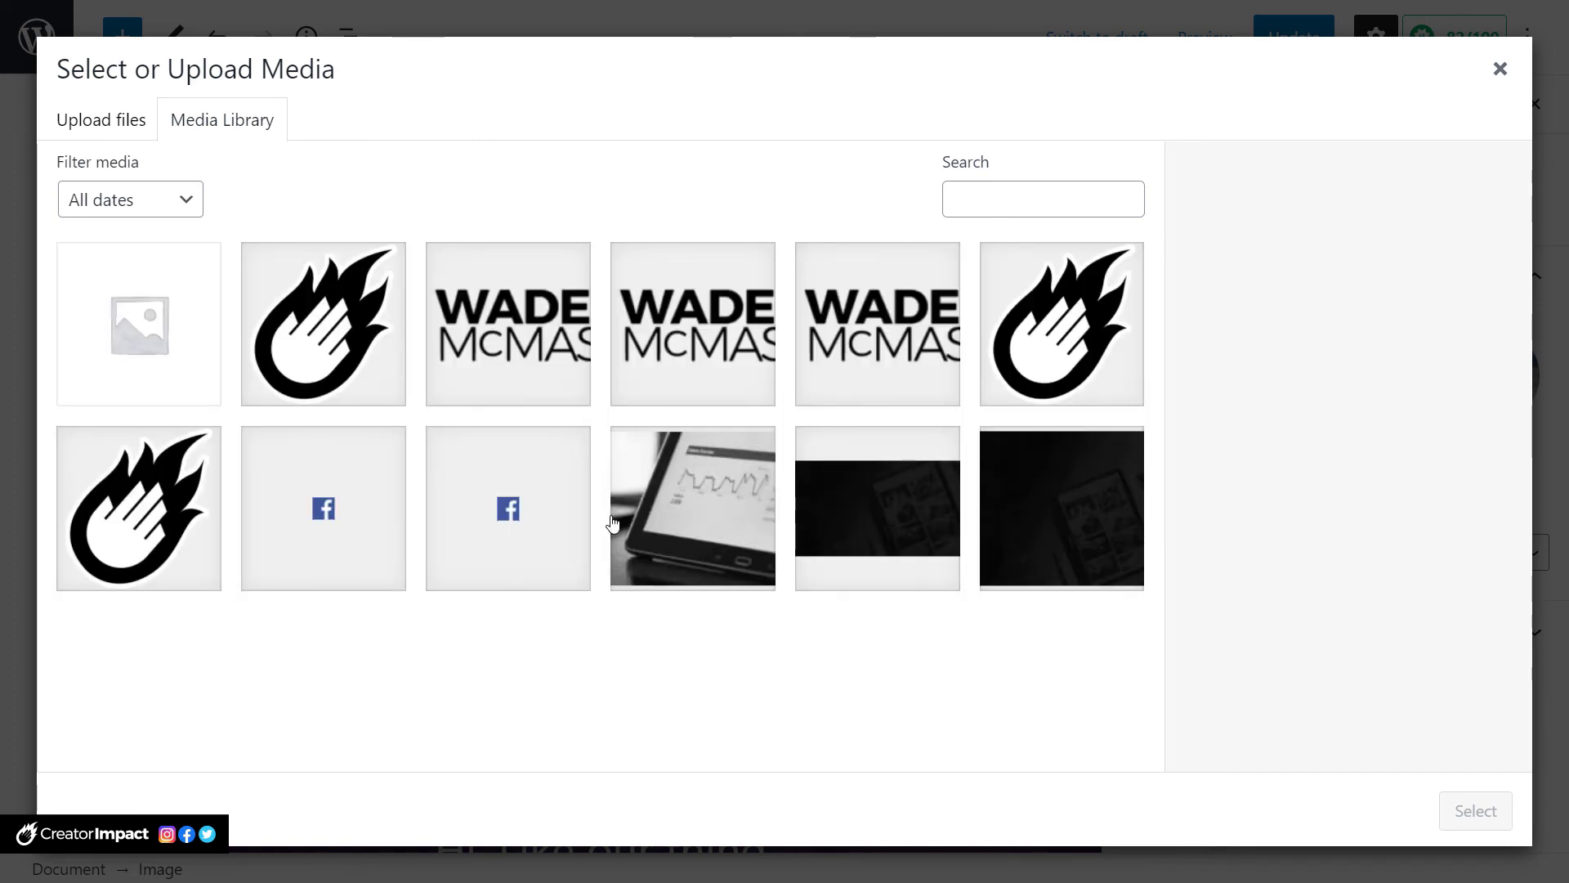
left_click(691, 497)
left_click(1459, 813)
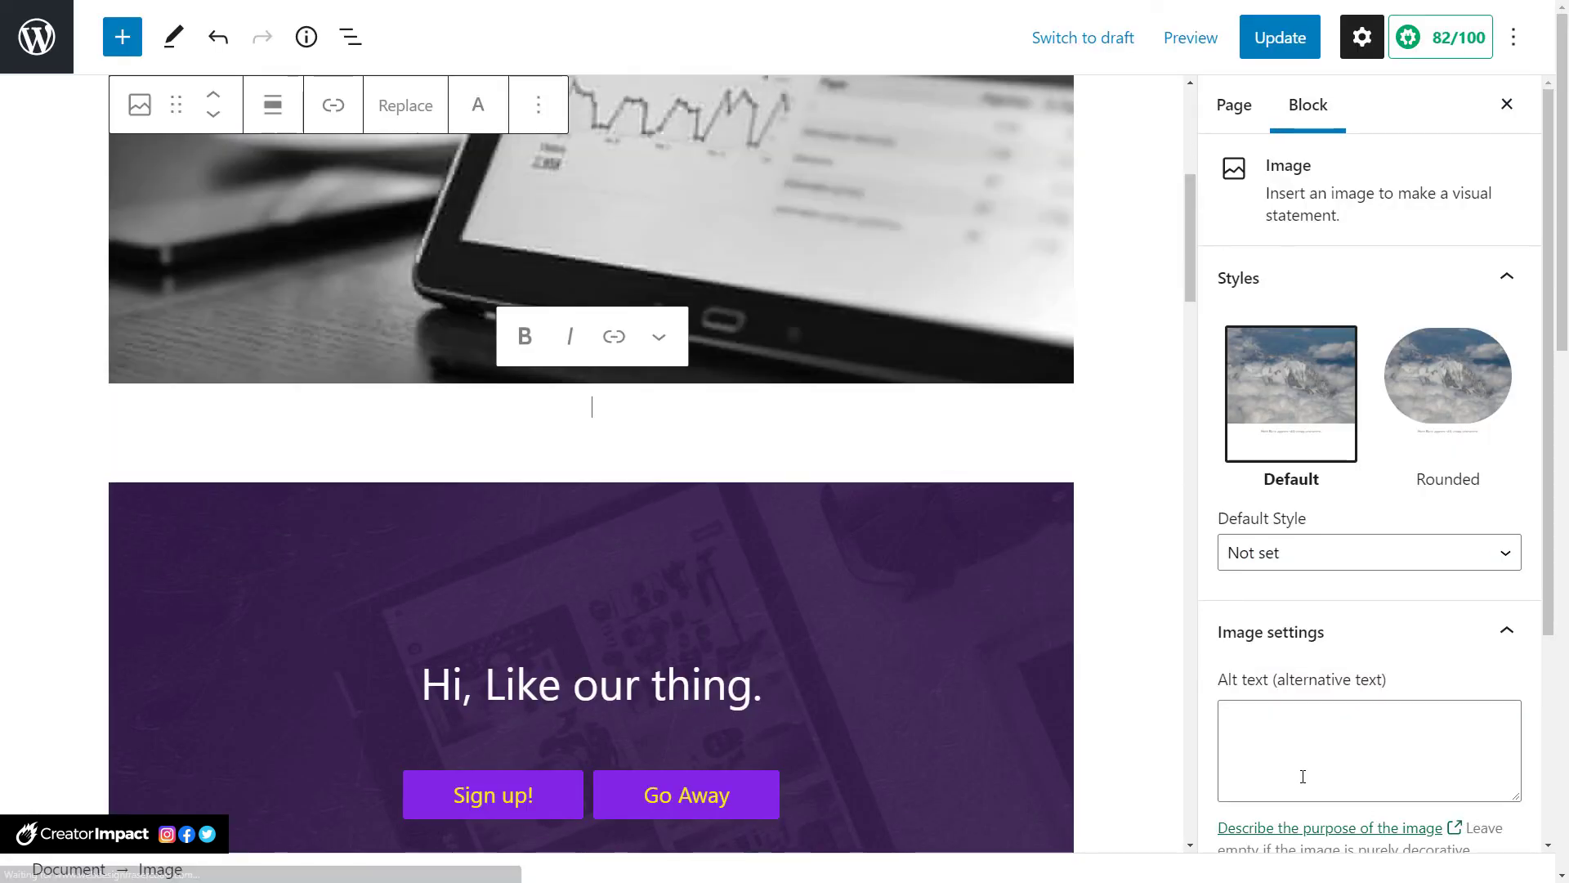
Set the tablet chart image's alt text to "Tracking software for the Keto Diet".
scroll(689, 536, "up", 4)
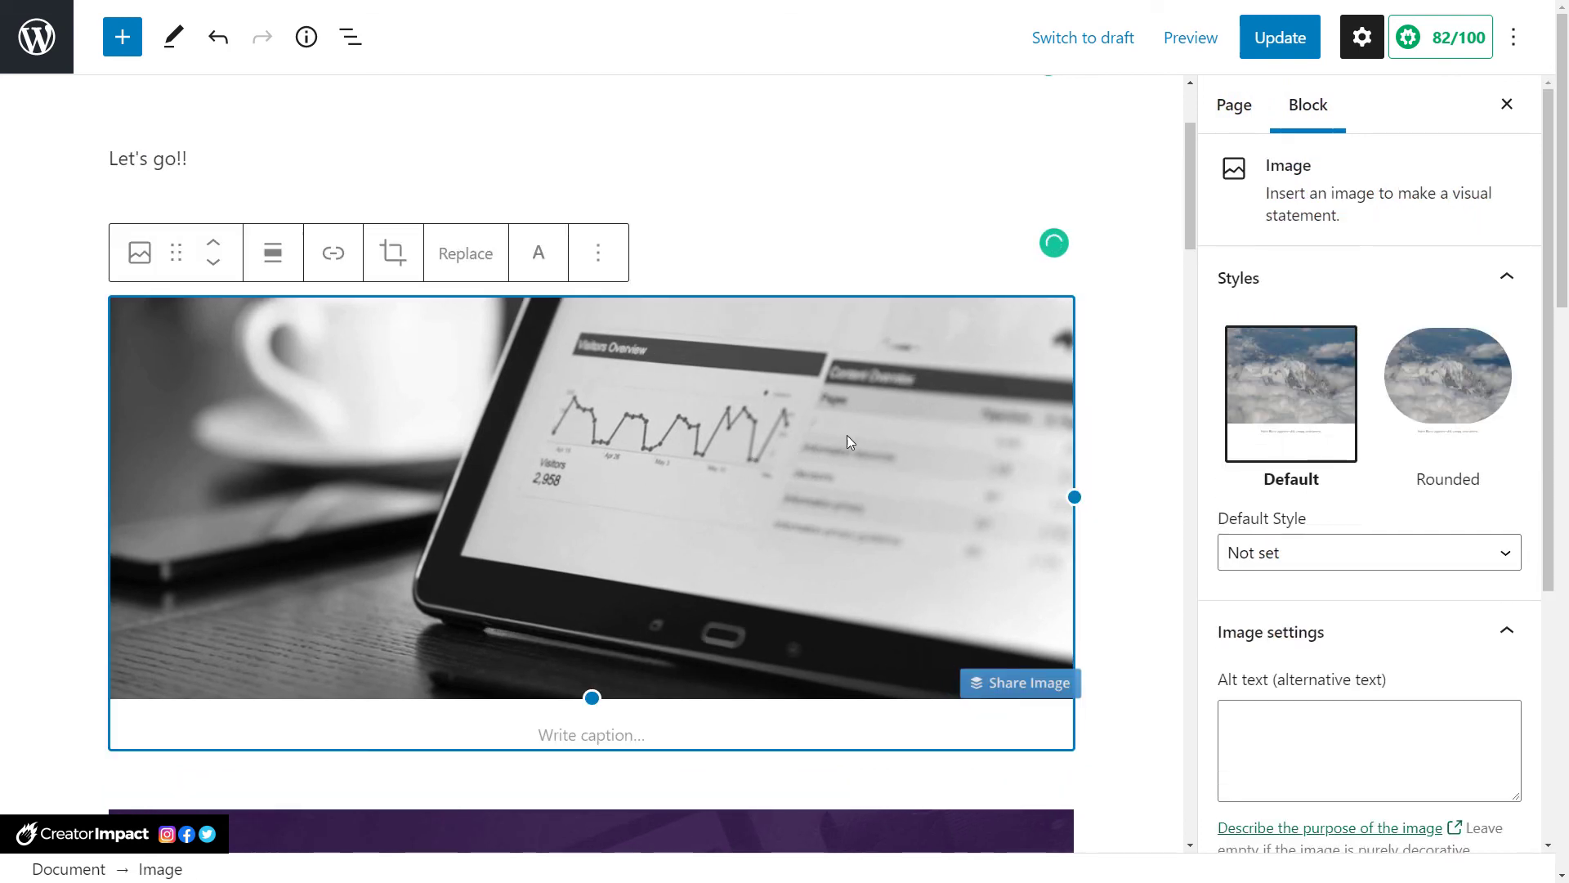
scroll(1238, 556, "down", 1)
left_click(1294, 707)
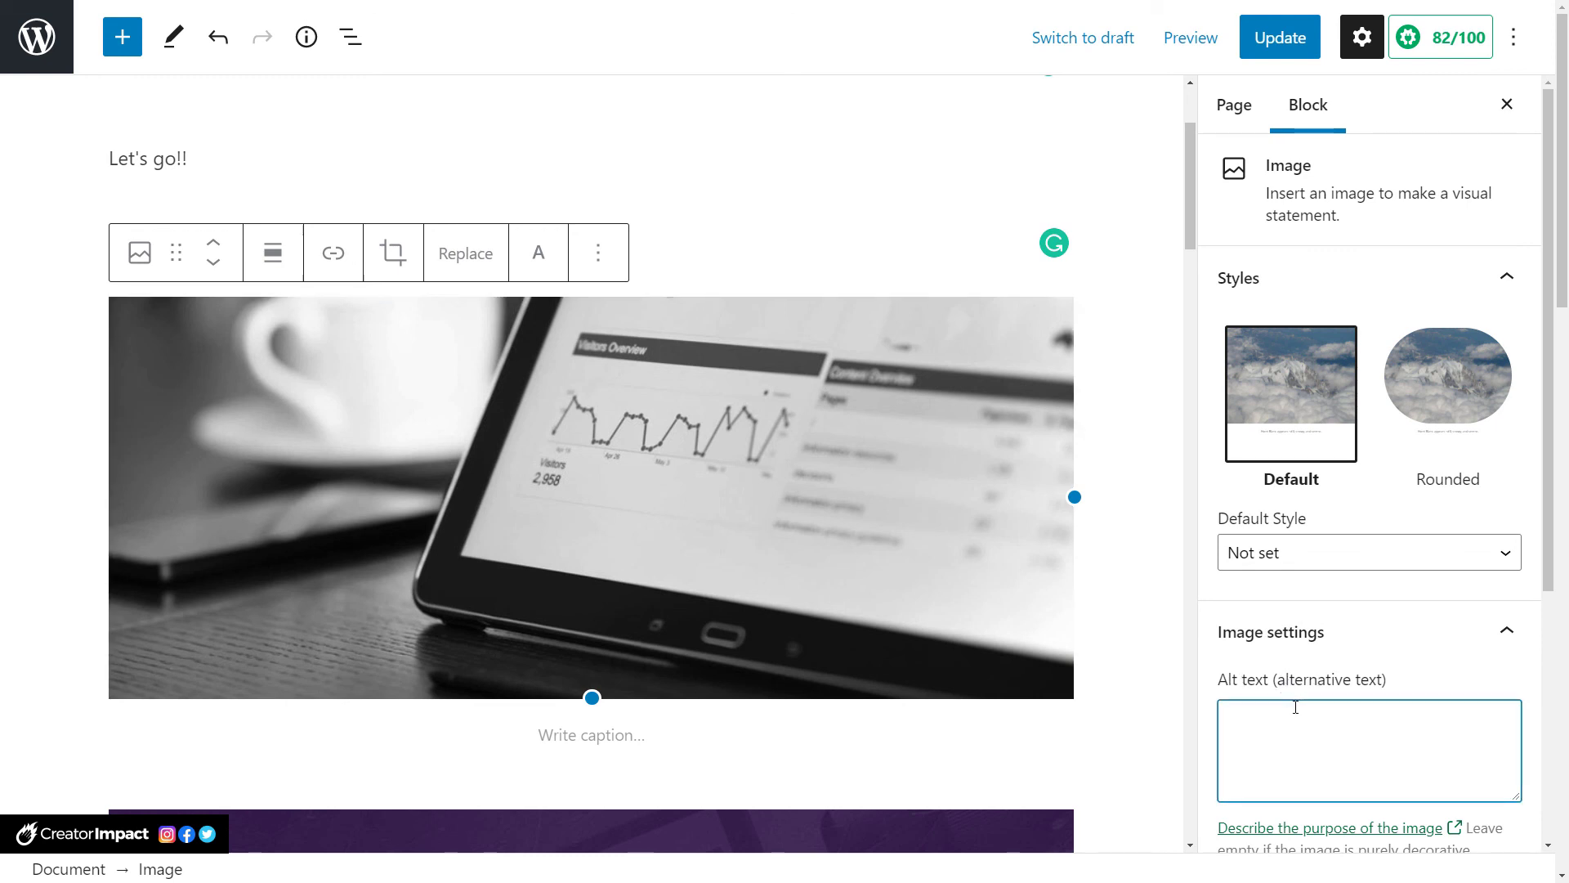
type("Tracking software for the Kewto Diet")
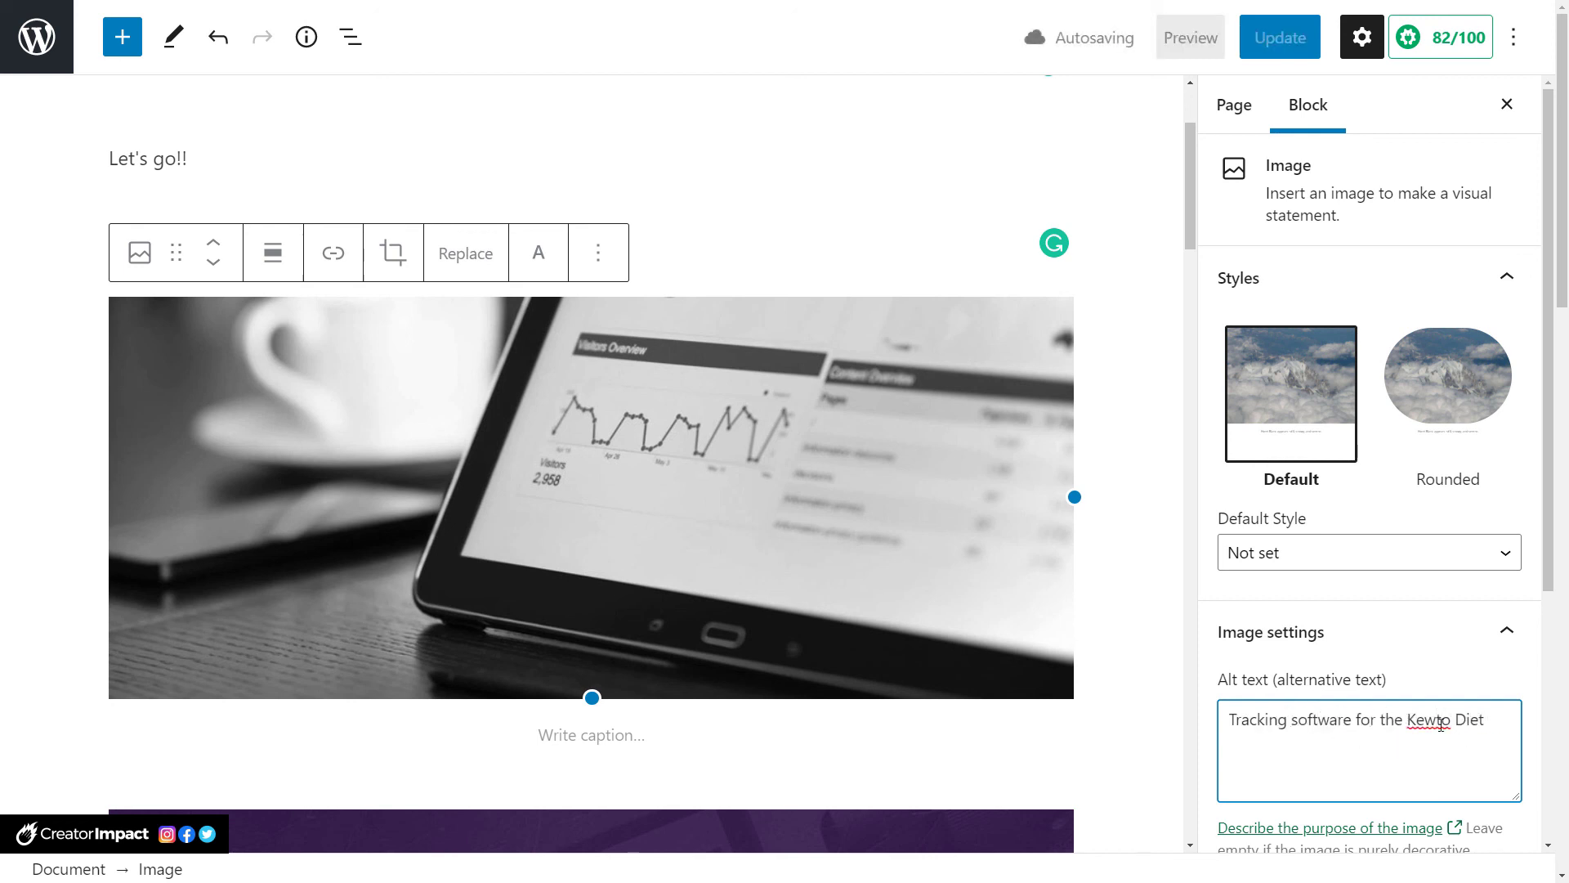
key("Left")
key("Left")
key("Left")
key("Left")
key("Left")
key("Left")
key("Left")
key("BackSpace")
scroll(1339, 564, "down", 3)
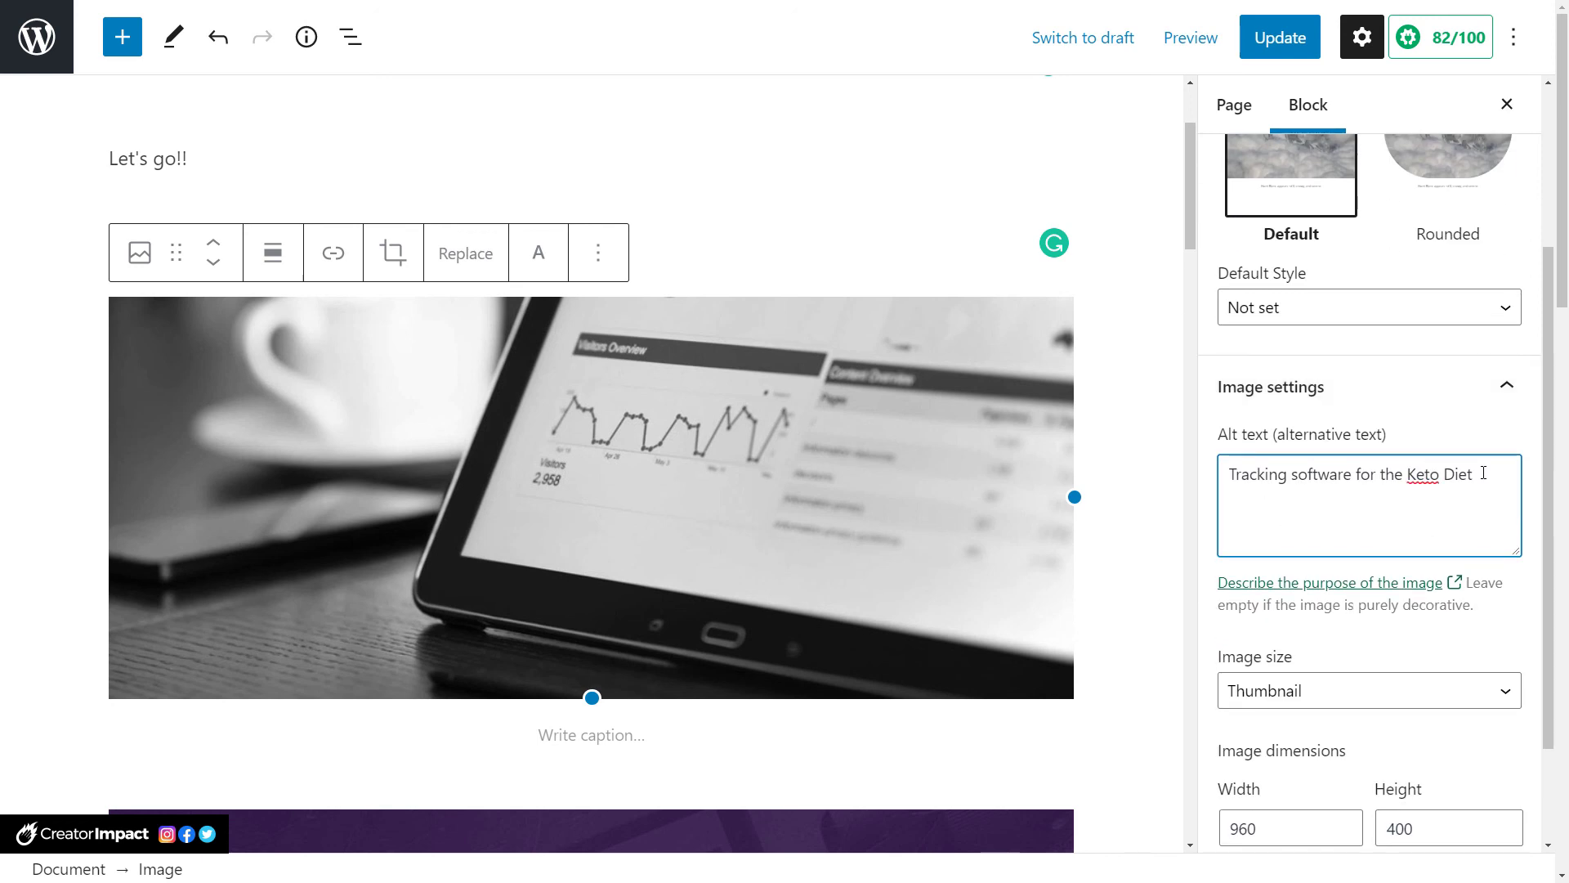
left_click_drag(1483, 474, 1095, 480)
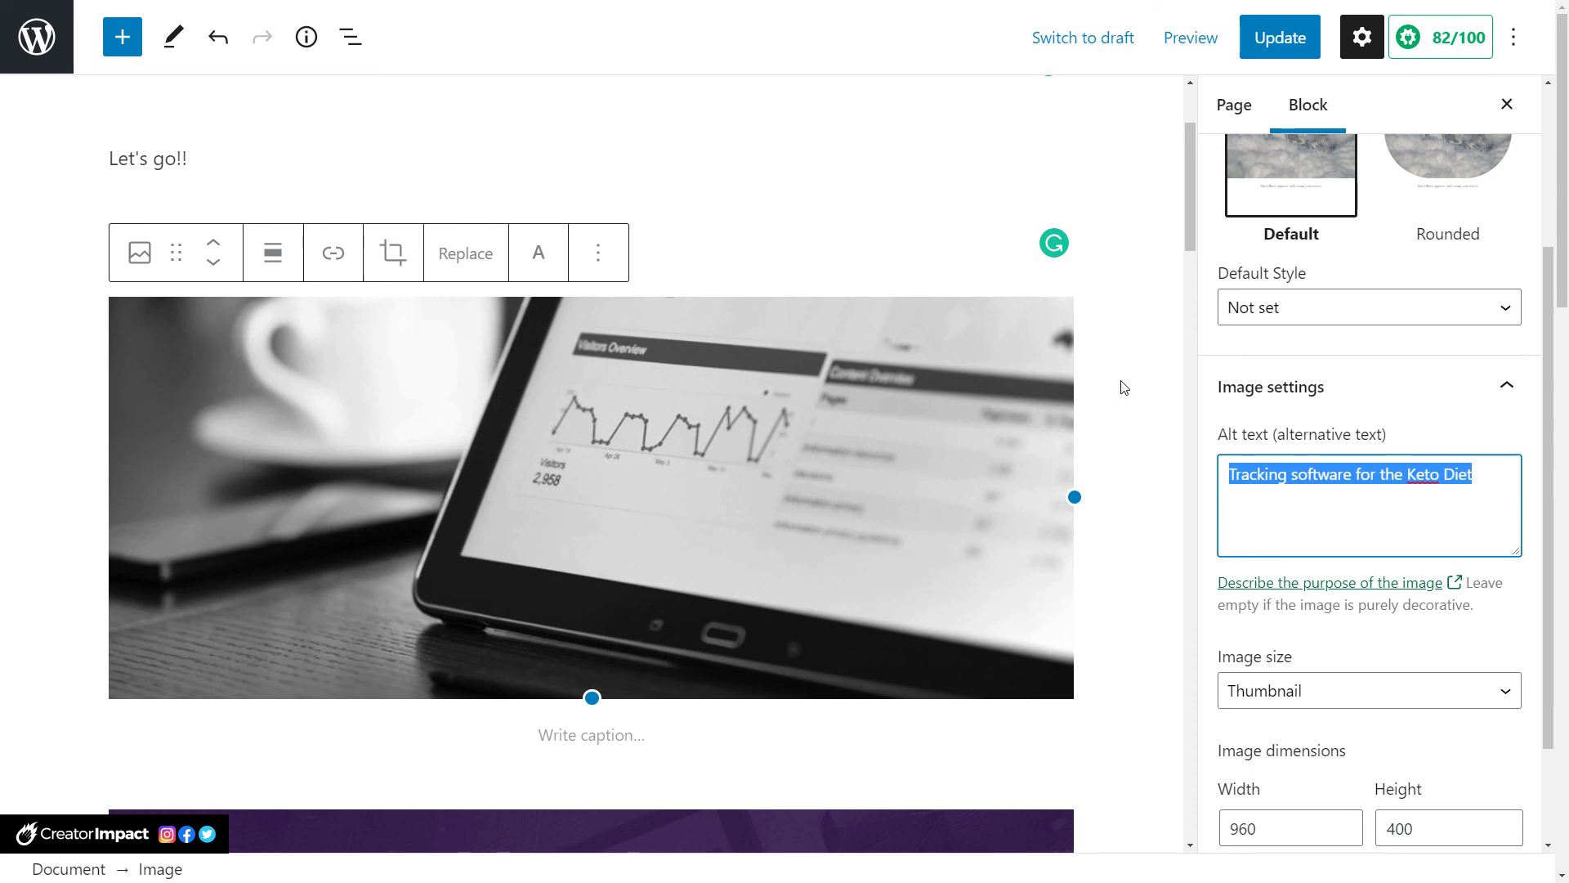
scroll(1340, 560, "down", 2)
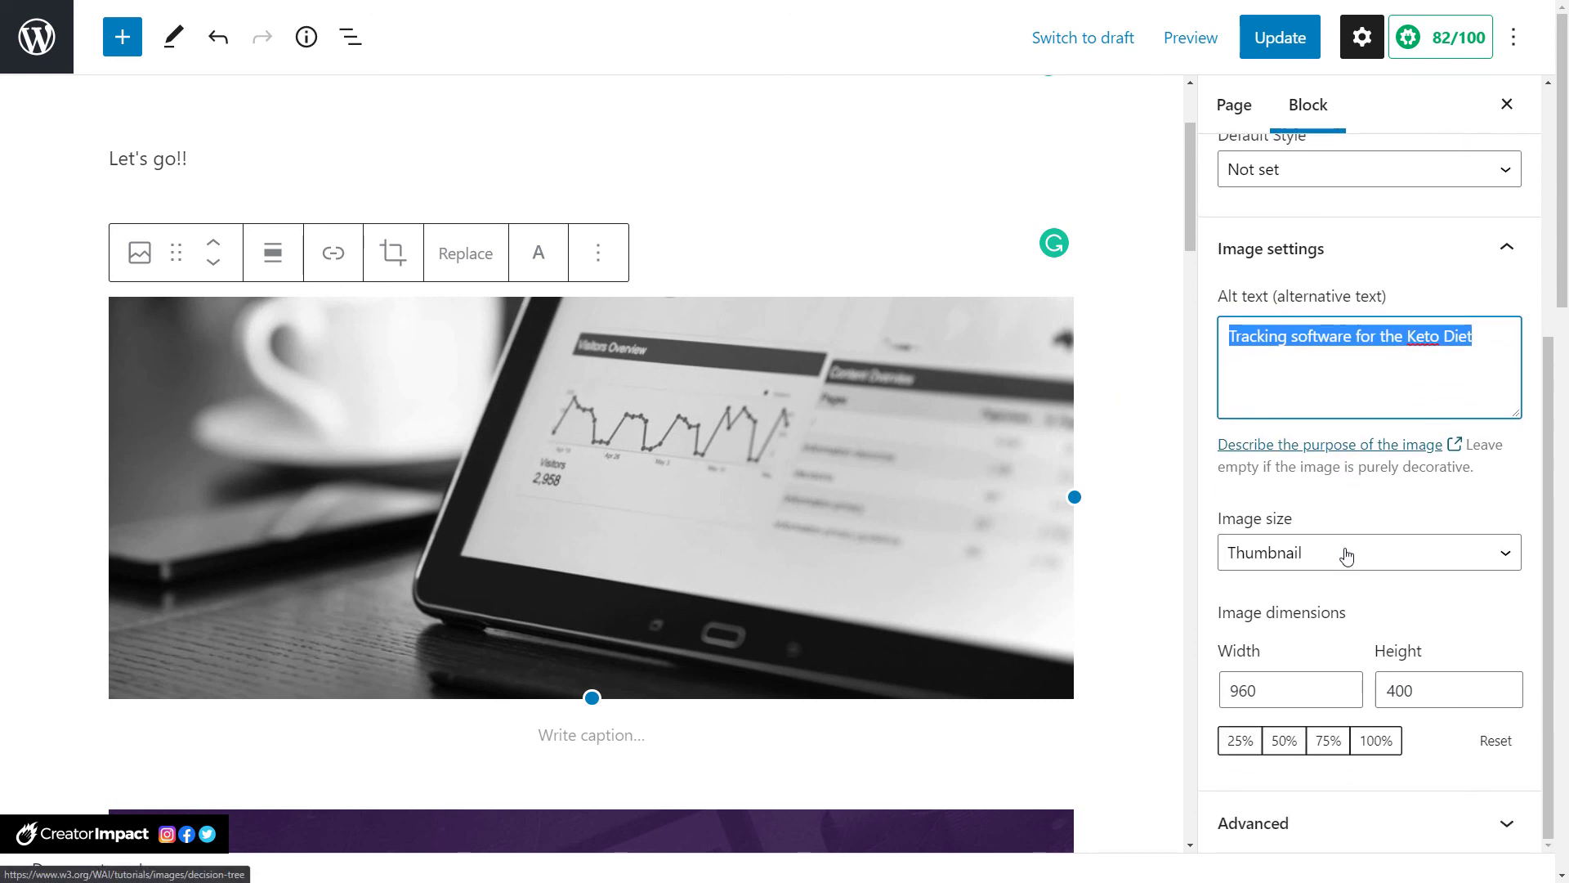
scroll(1307, 572, "up", 2)
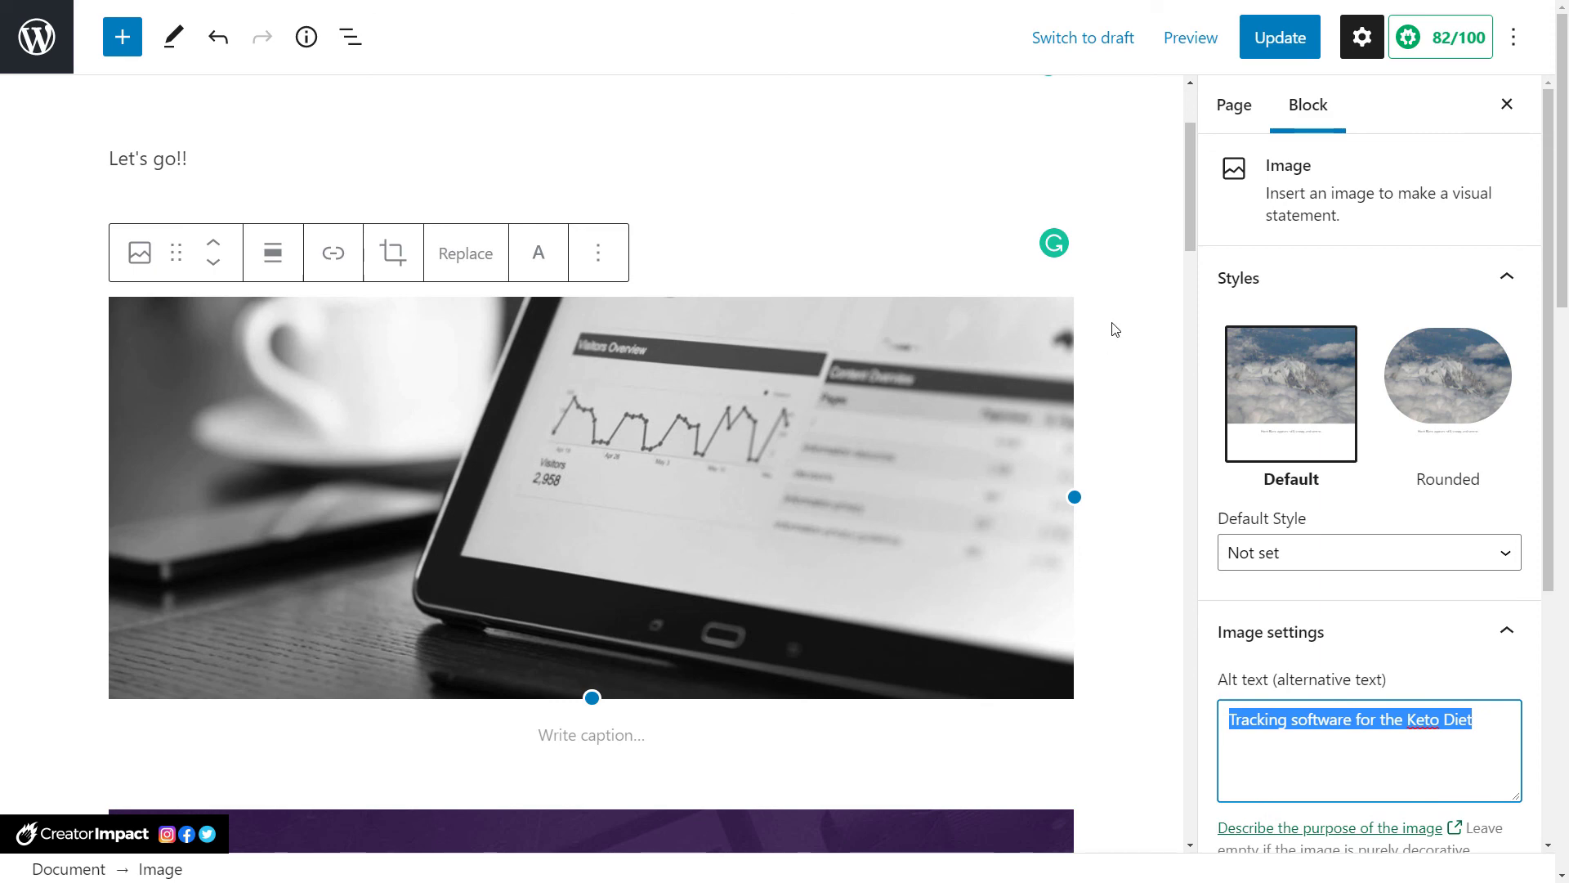
Review the focus keyphrase checks and Basic SEO page analysis in AIOSEO Settings, comparing them with the opening content of the About Us page.
left_click(1087, 327)
scroll(548, 442, "down", 10)
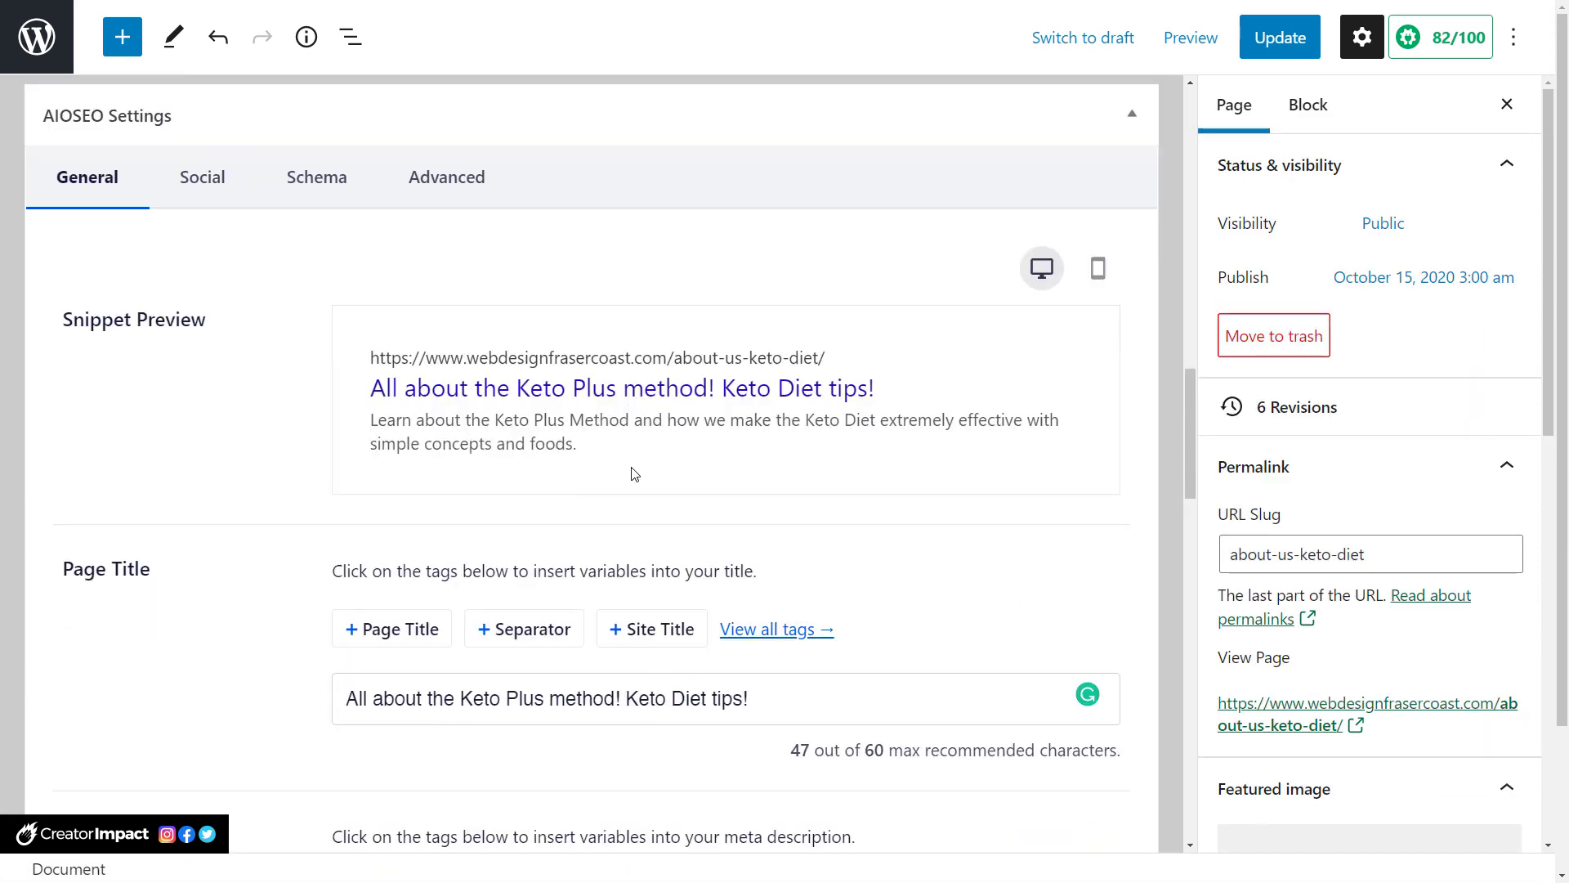
scroll(637, 472, "down", 7)
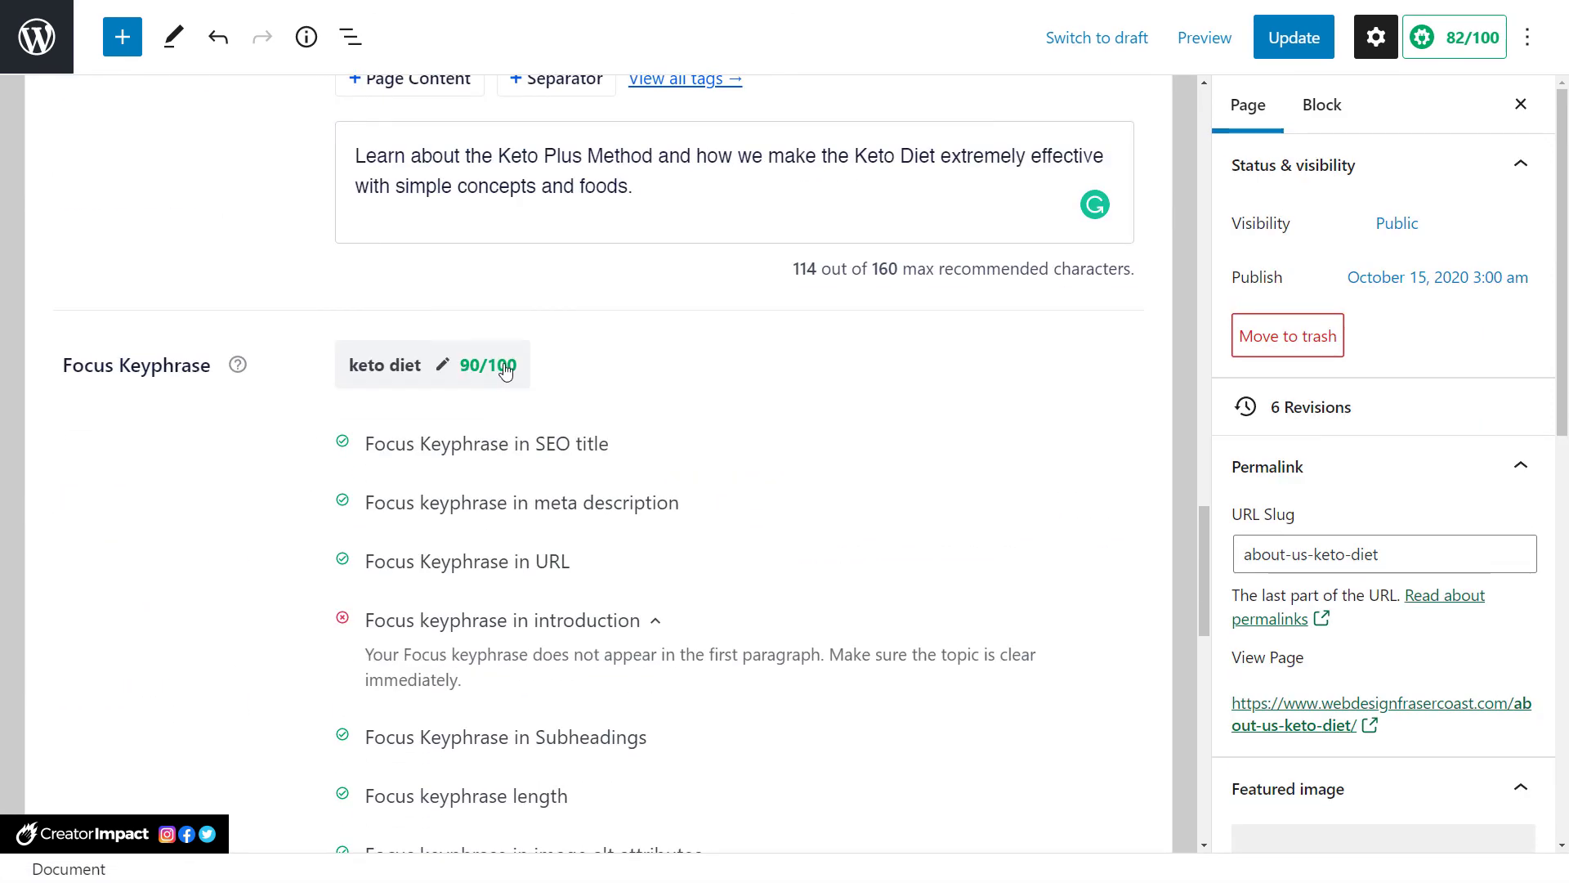
left_click_drag(1204, 572, 1149, 116)
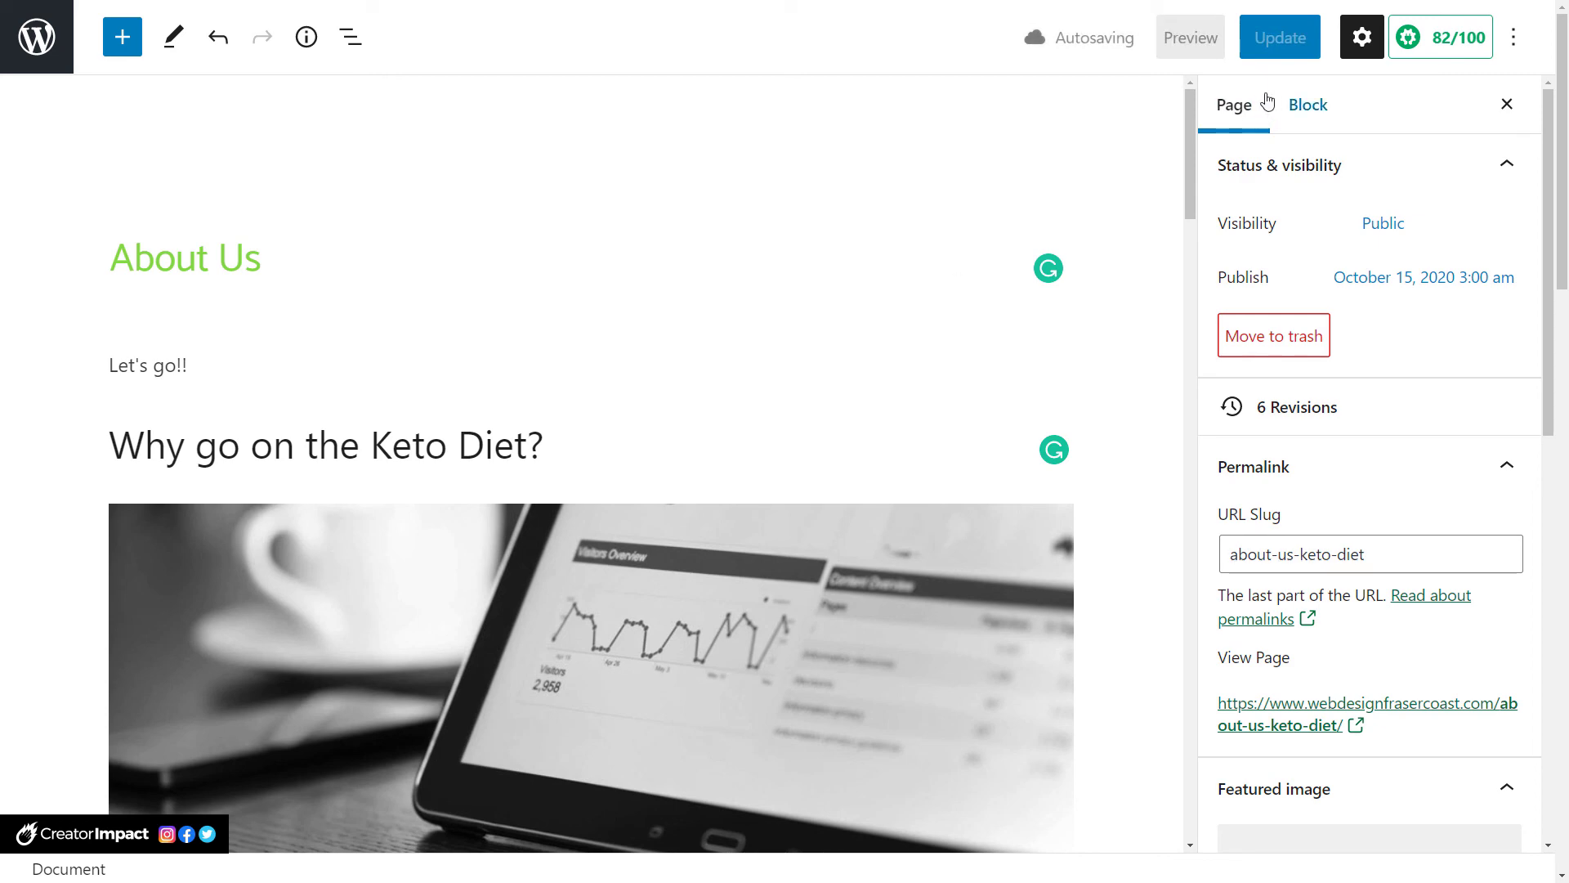
left_click_drag(1189, 169, 1204, 564)
scroll(205, 573, "down", 14)
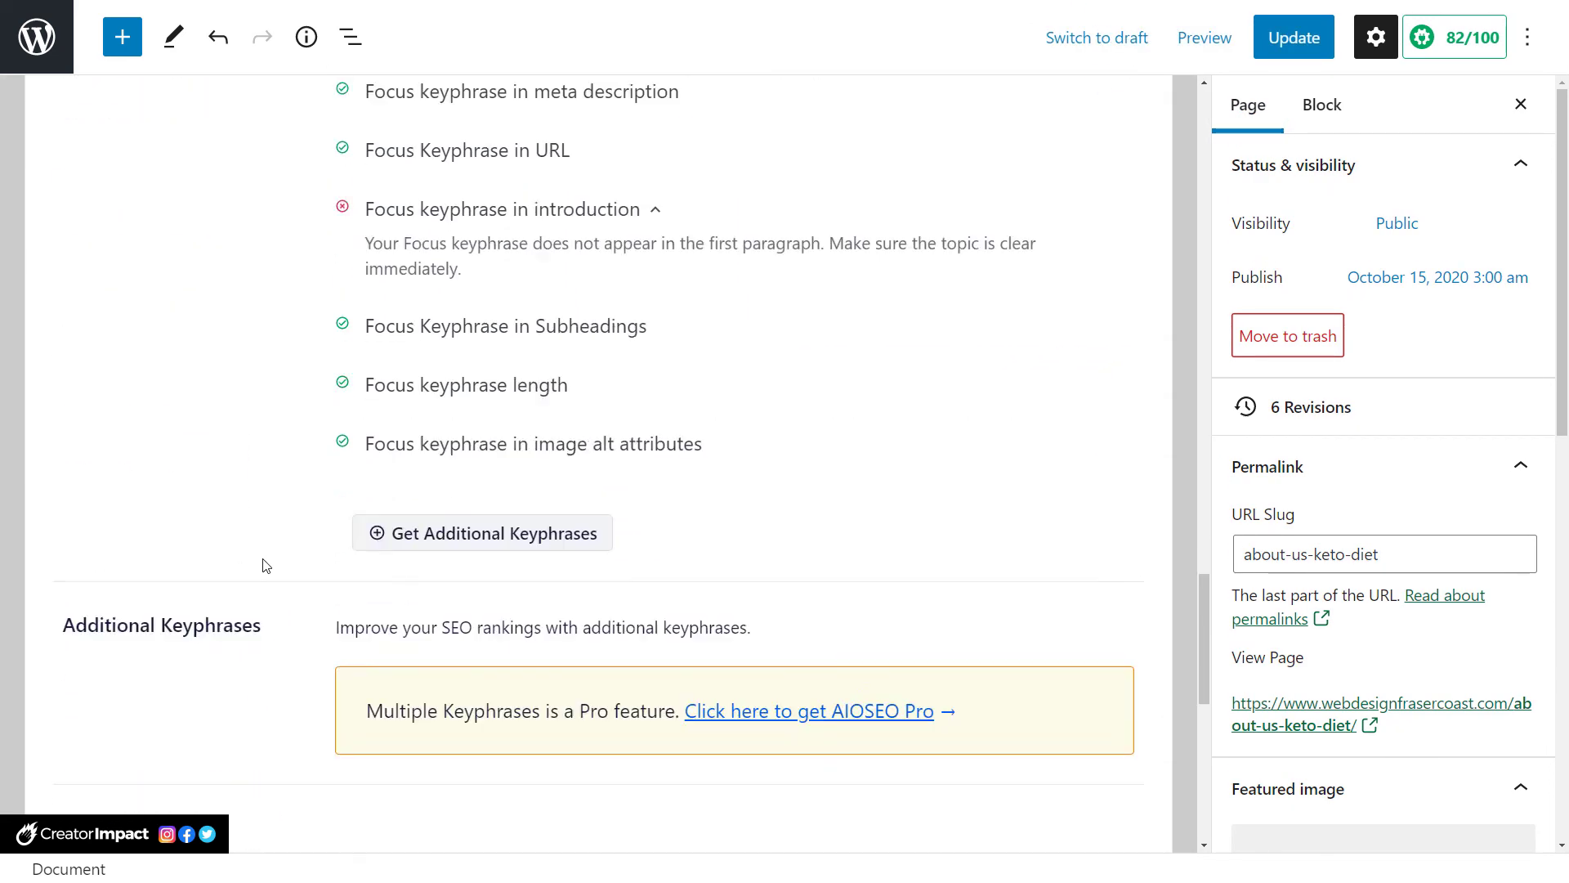
scroll(333, 568, "up", 4)
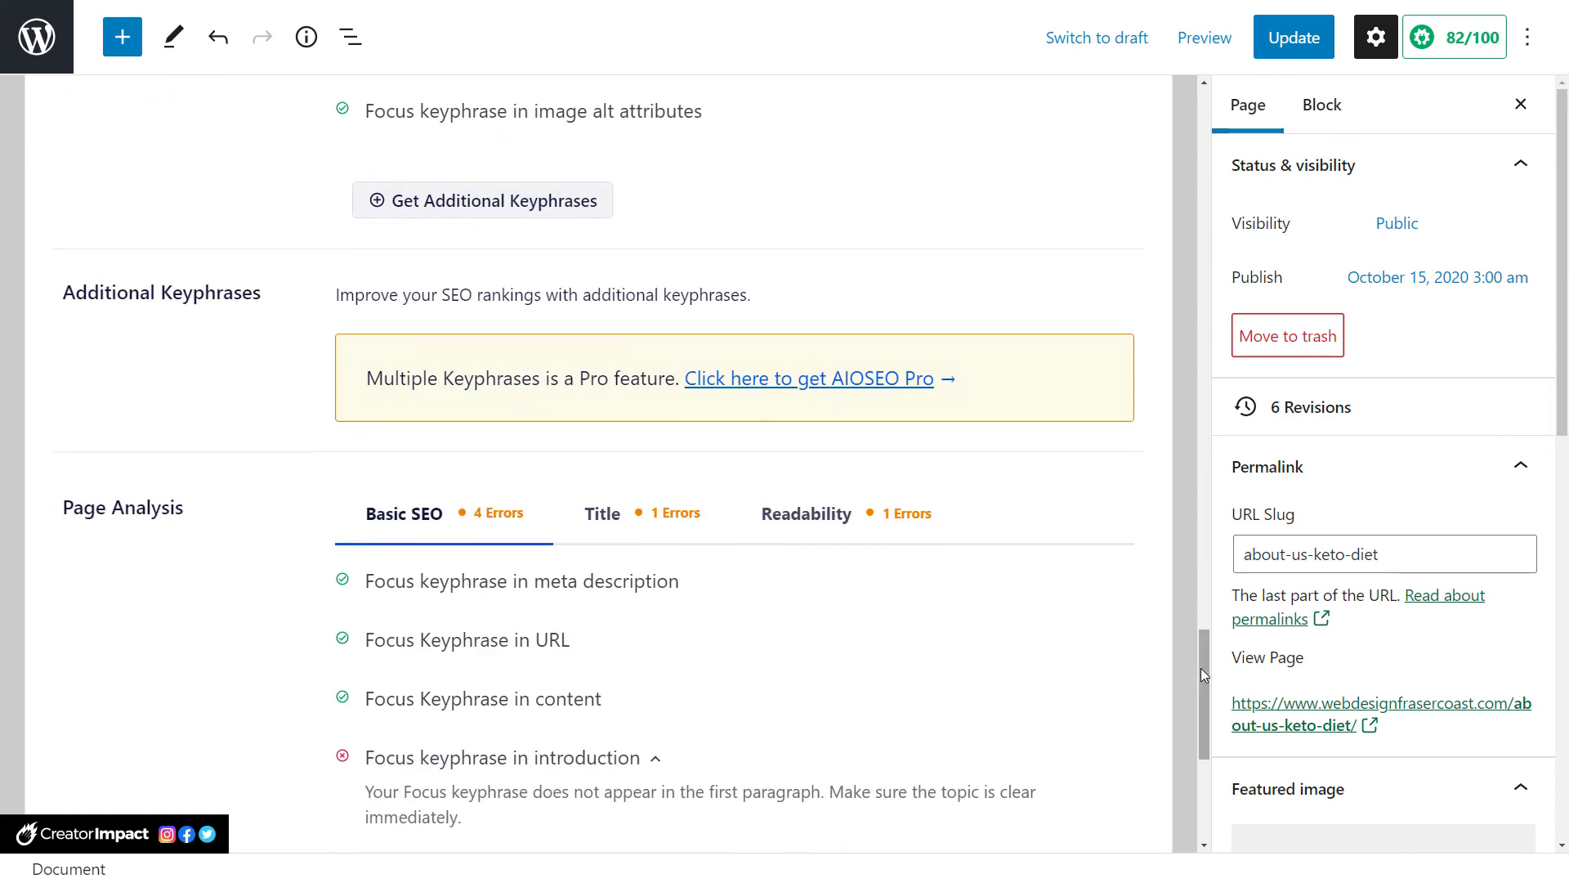
left_click_drag(1203, 667, 1171, 103)
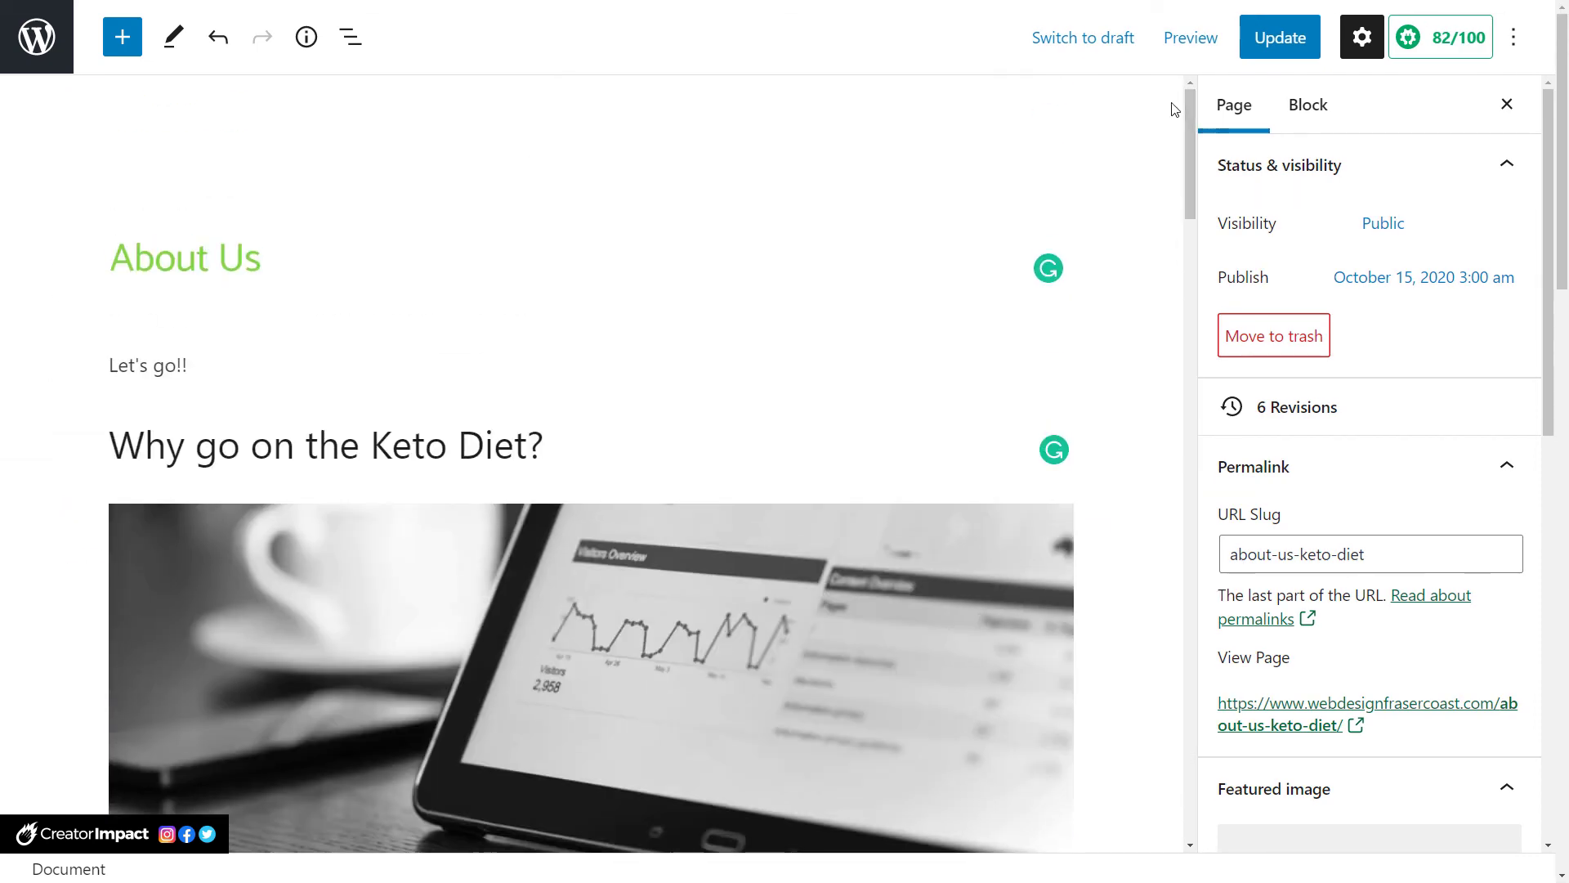